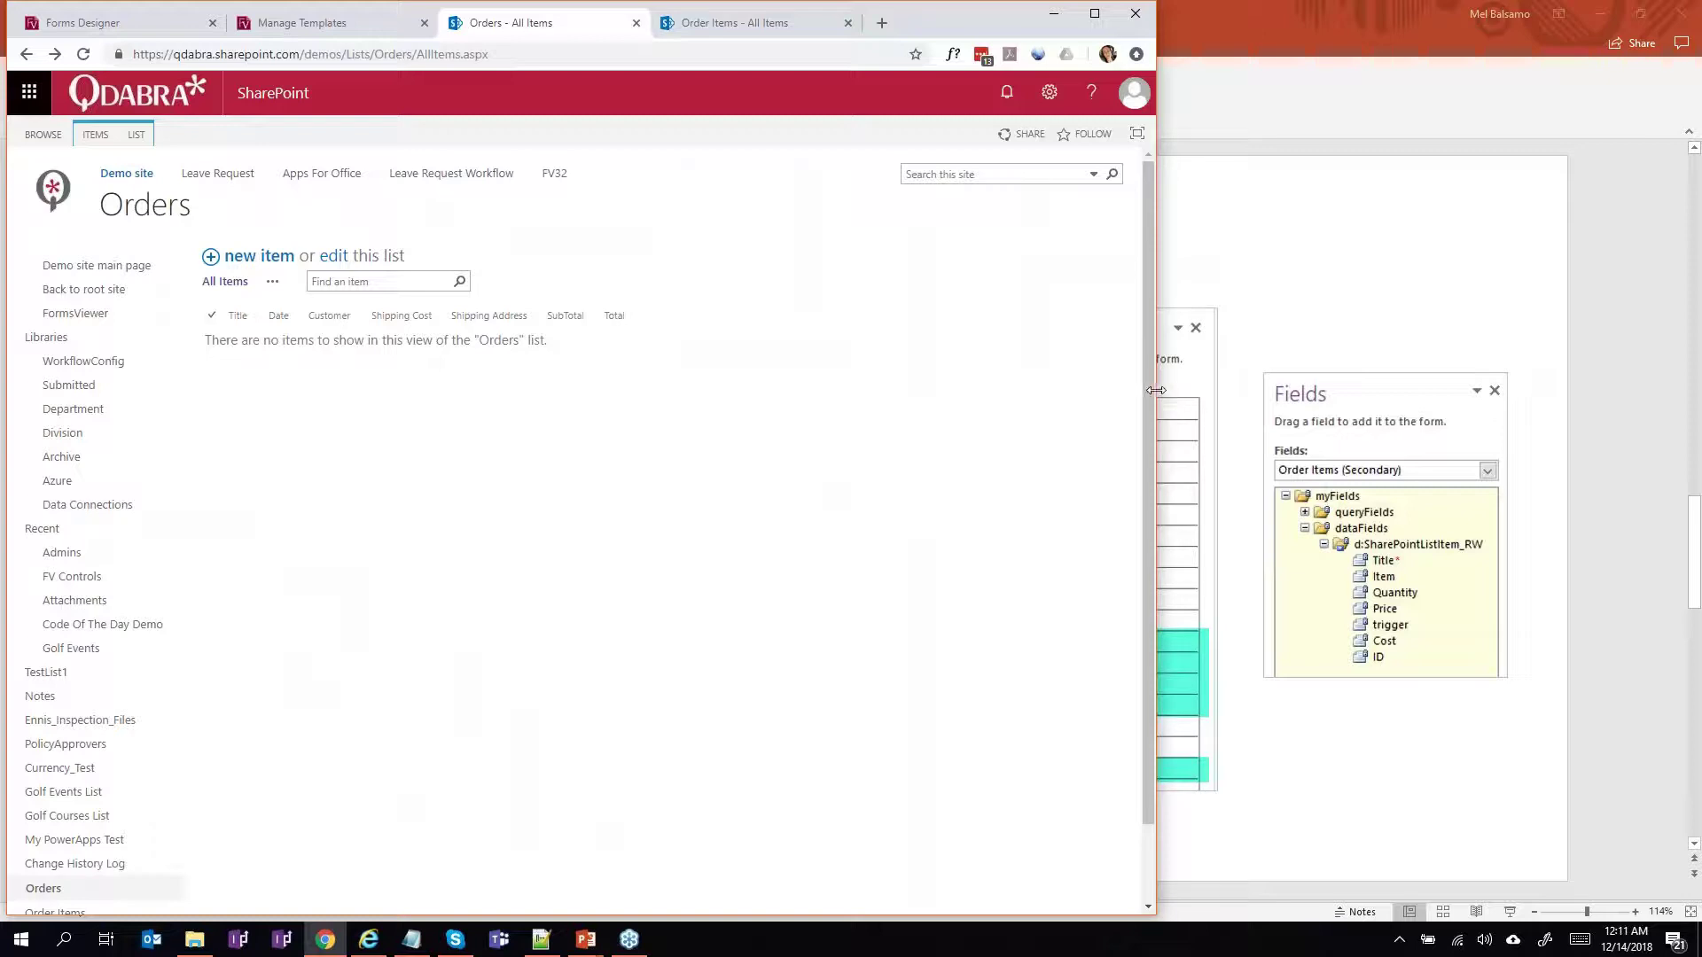
Widen the browser, confirm Order Items and Orders are both empty, then bring up the Tasks window.
drag(1159, 390, 1217, 395)
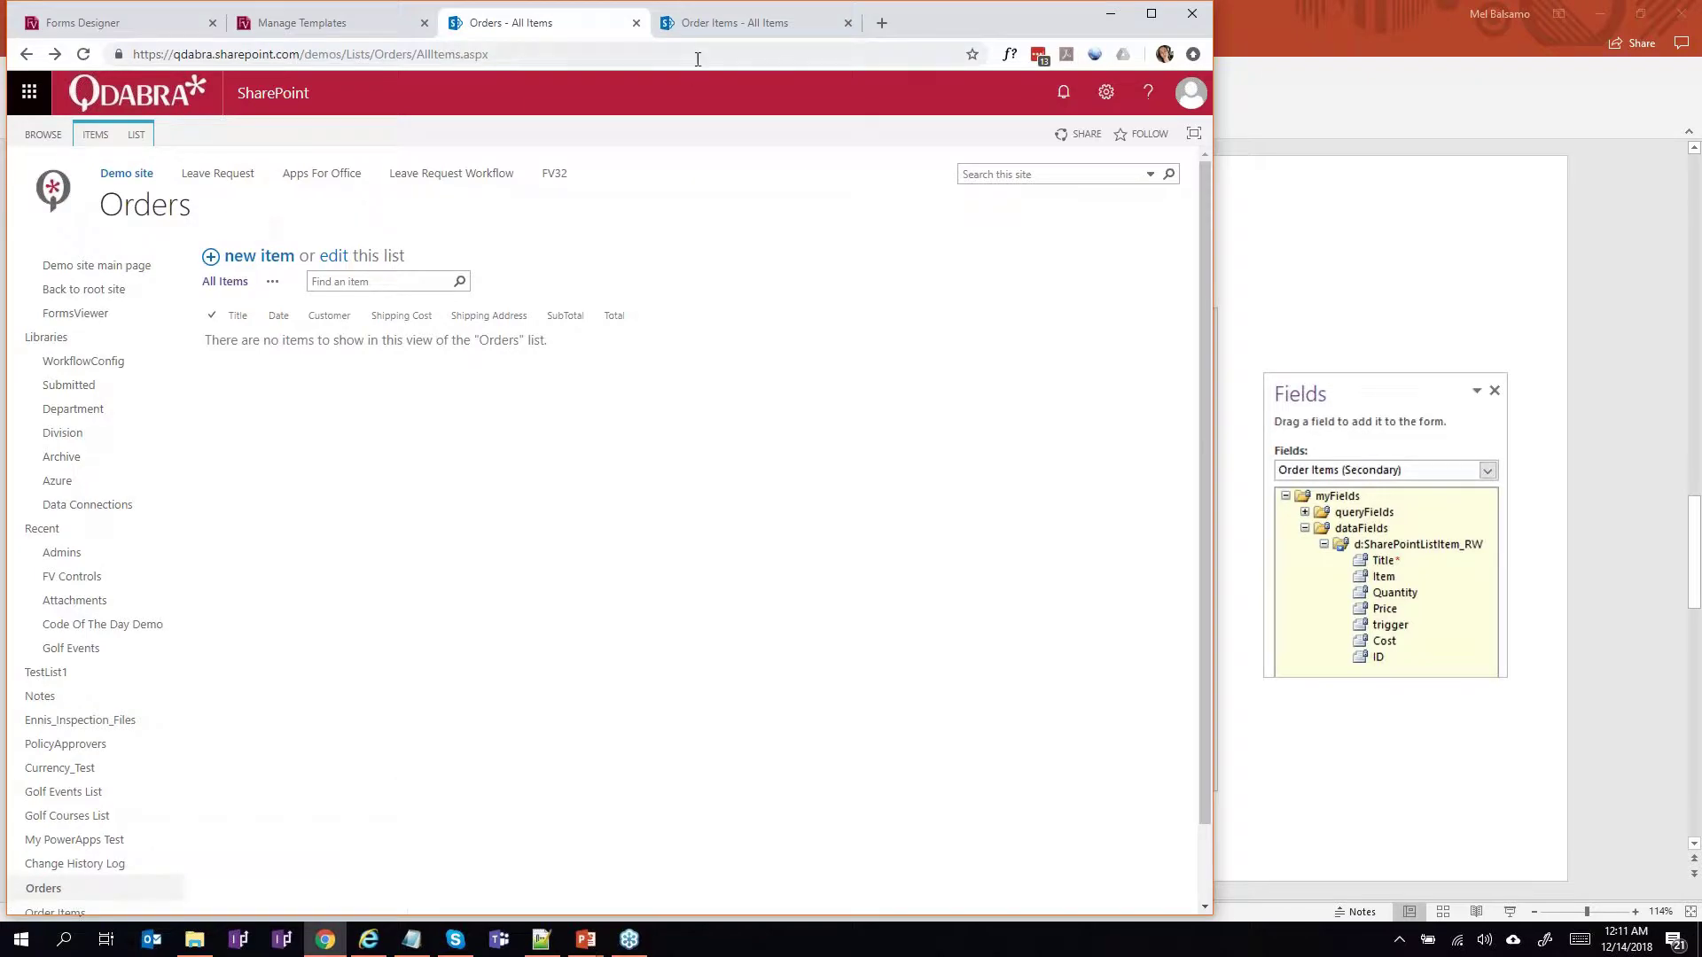
click(698, 27)
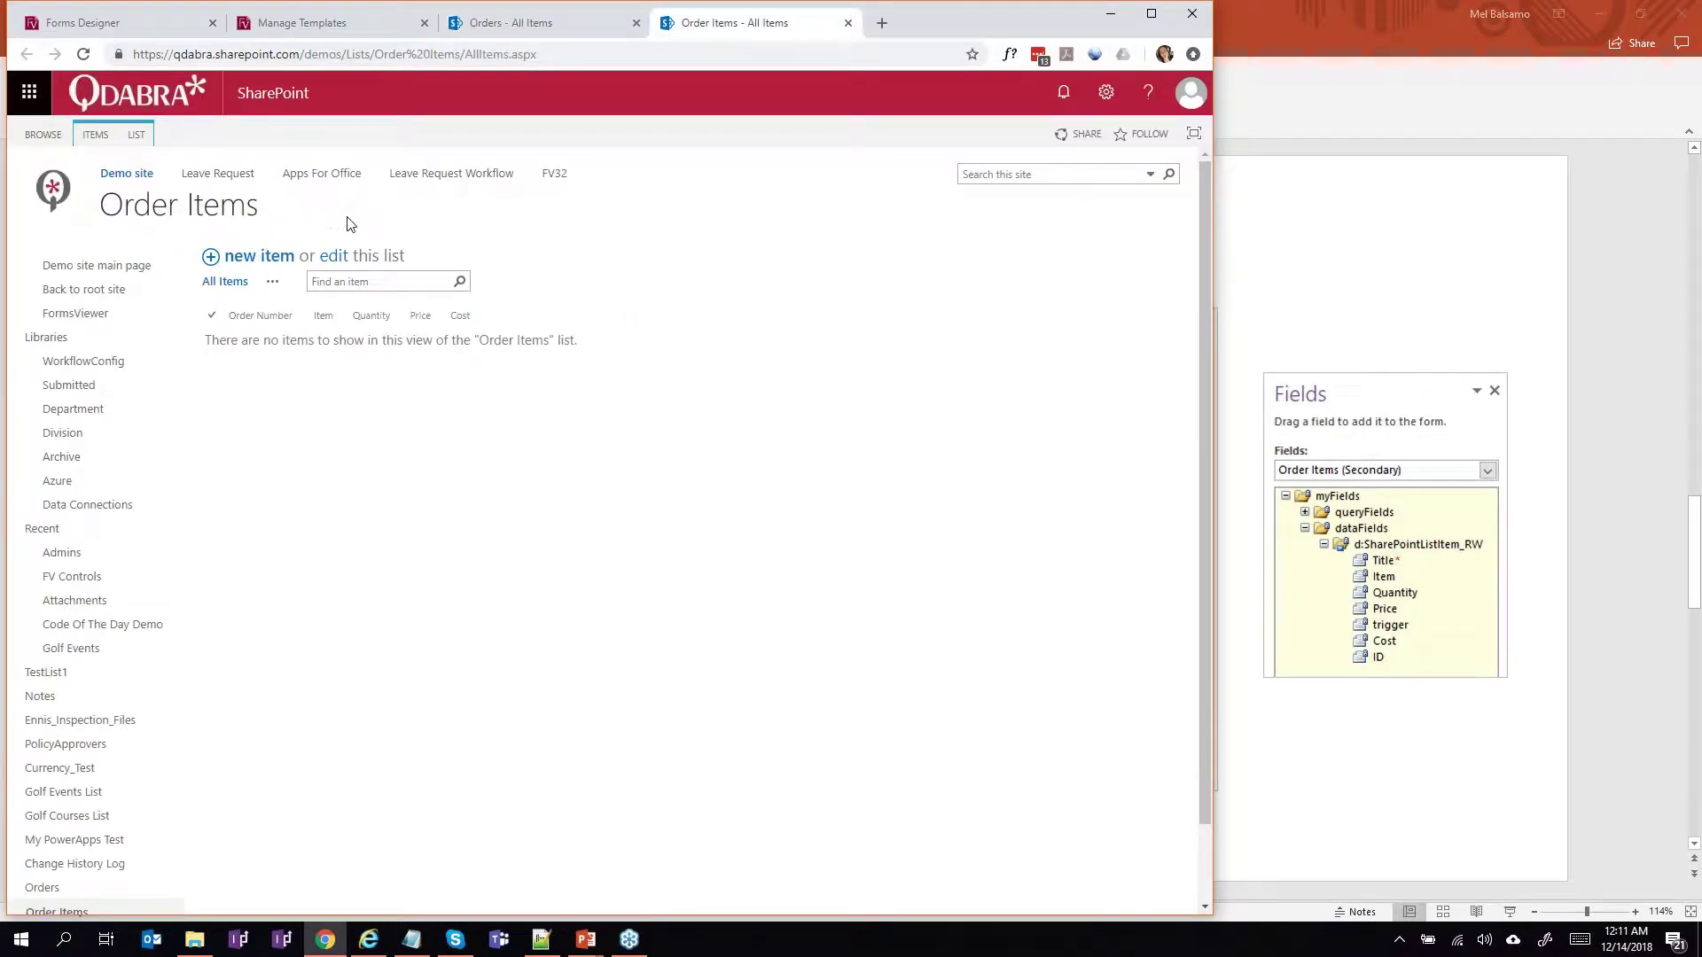
click(494, 33)
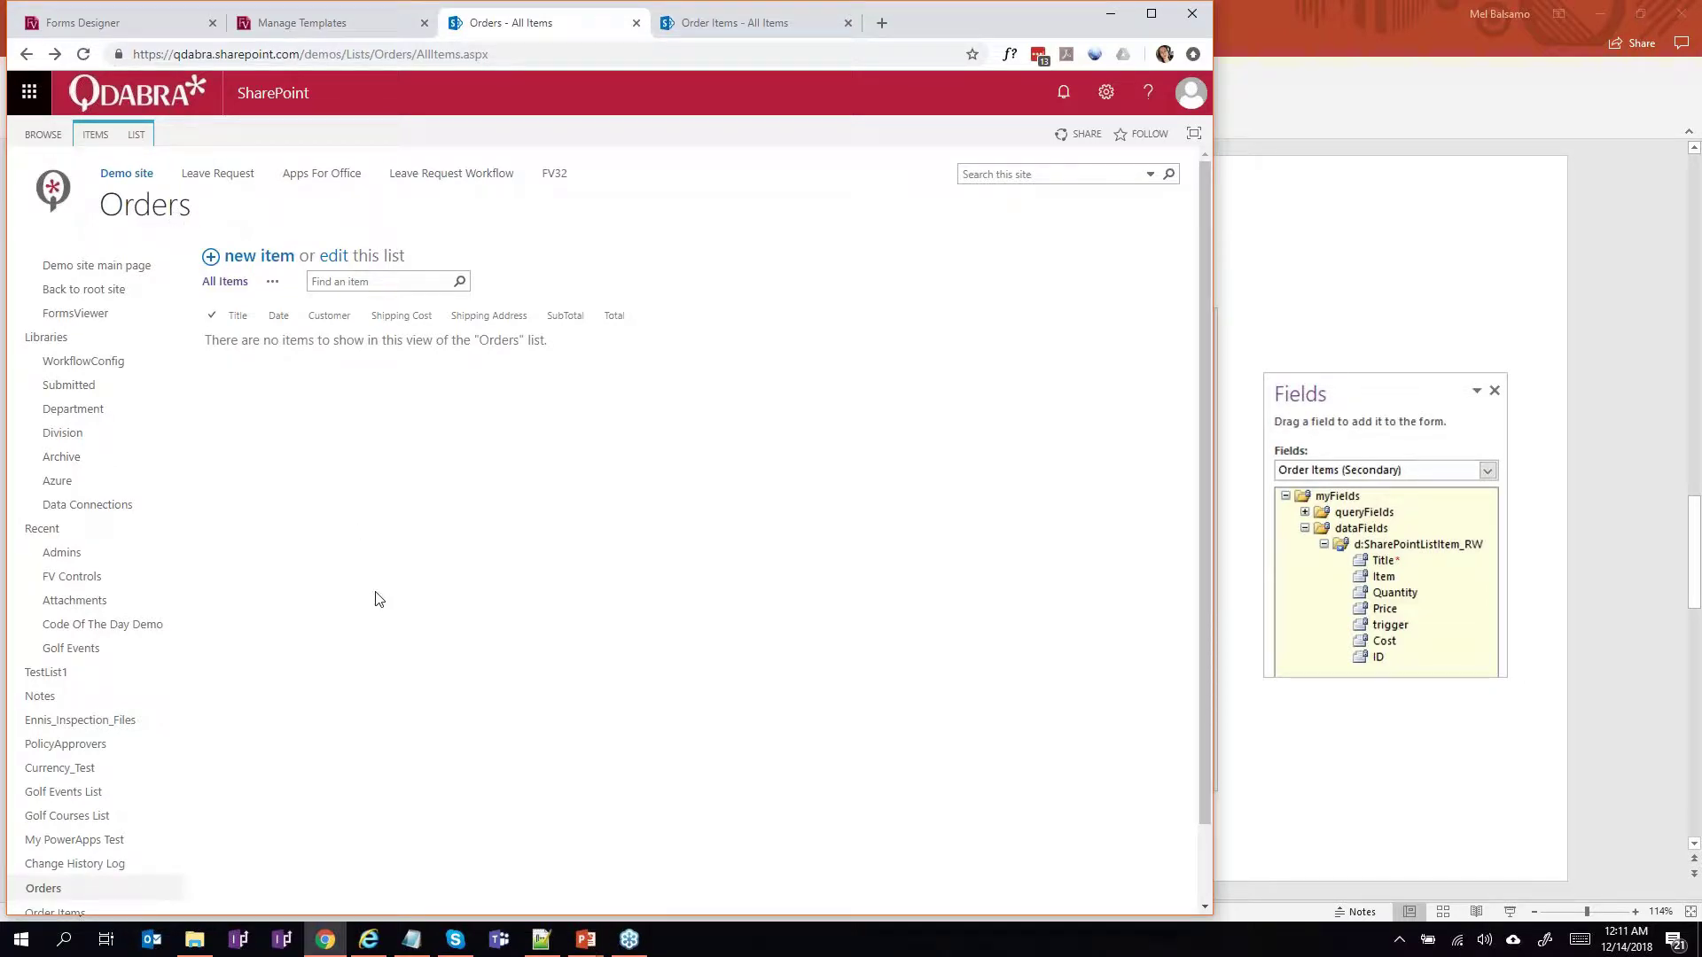
mouse_move(374, 943)
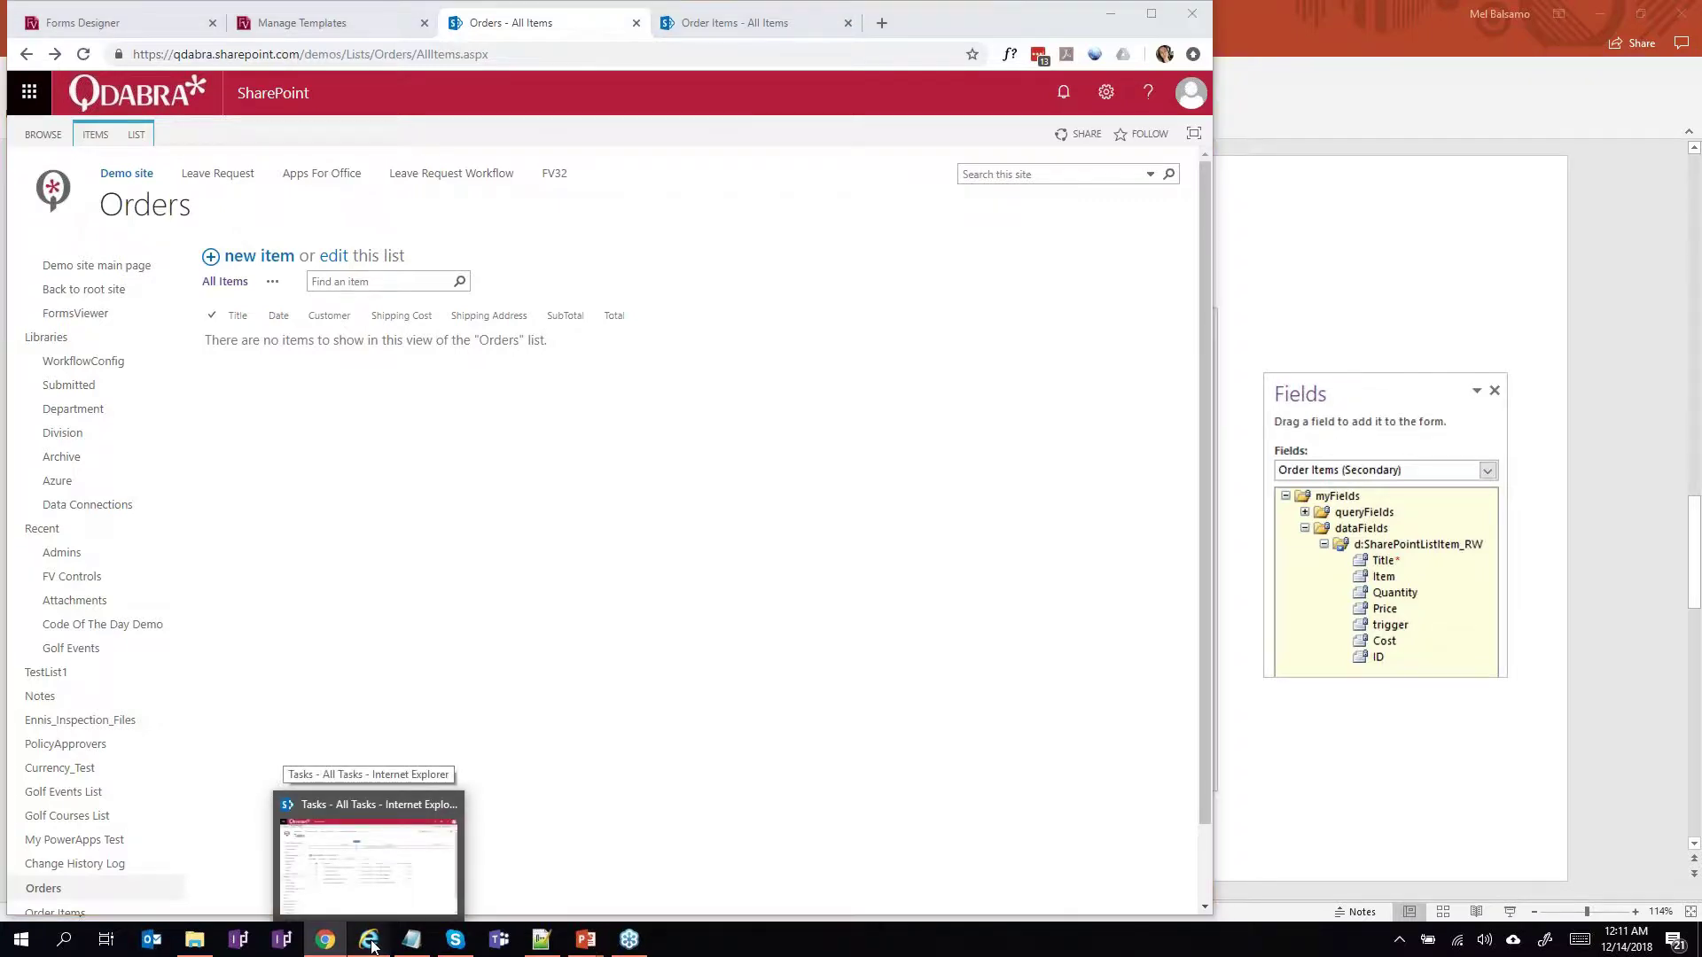
click(374, 943)
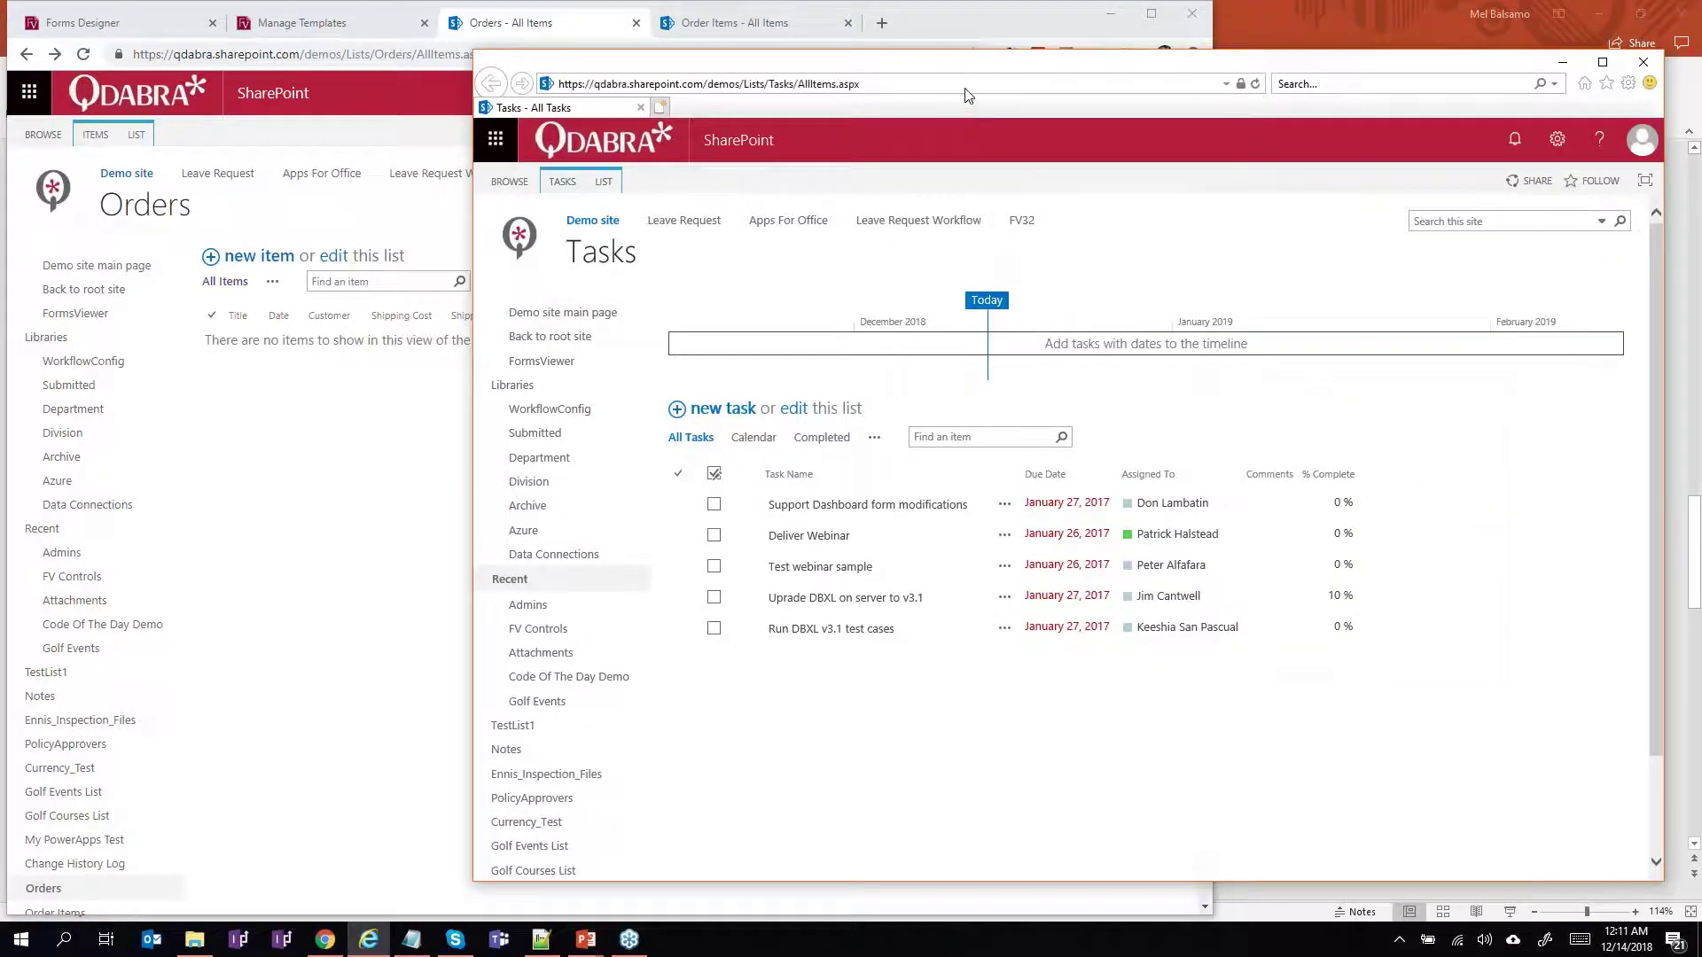
From the Tasks list's LIST ribbon, launch Customize in InfoPath for its item form.
drag(942, 63, 759, 74)
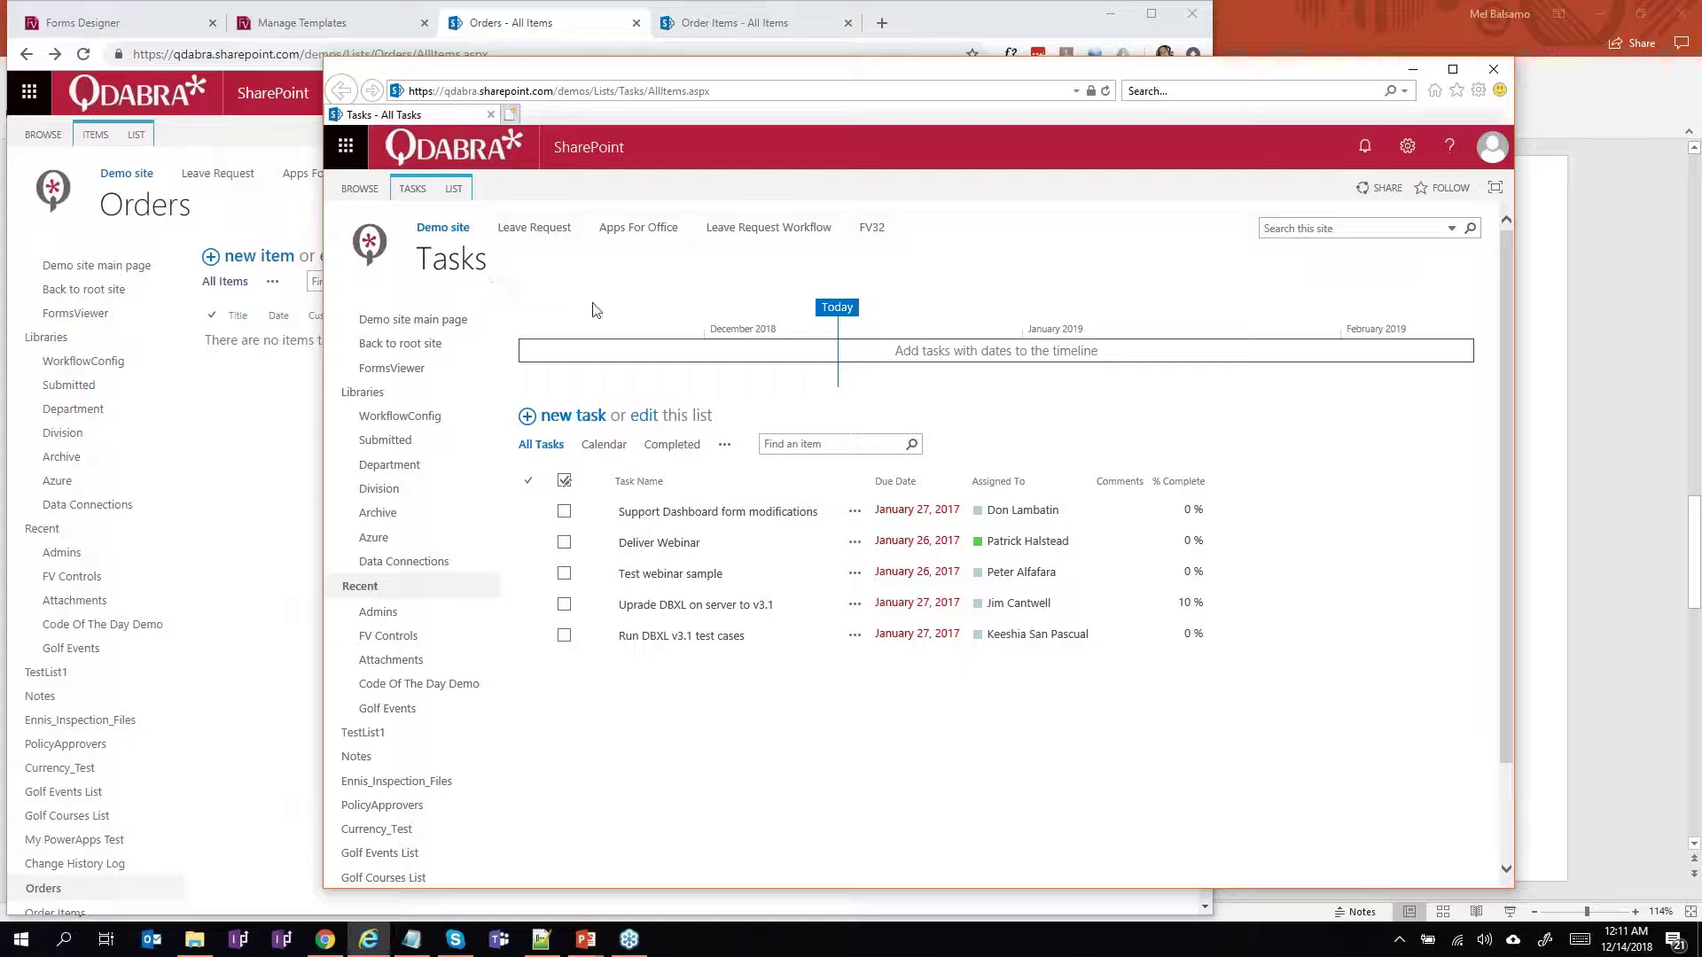
click(455, 189)
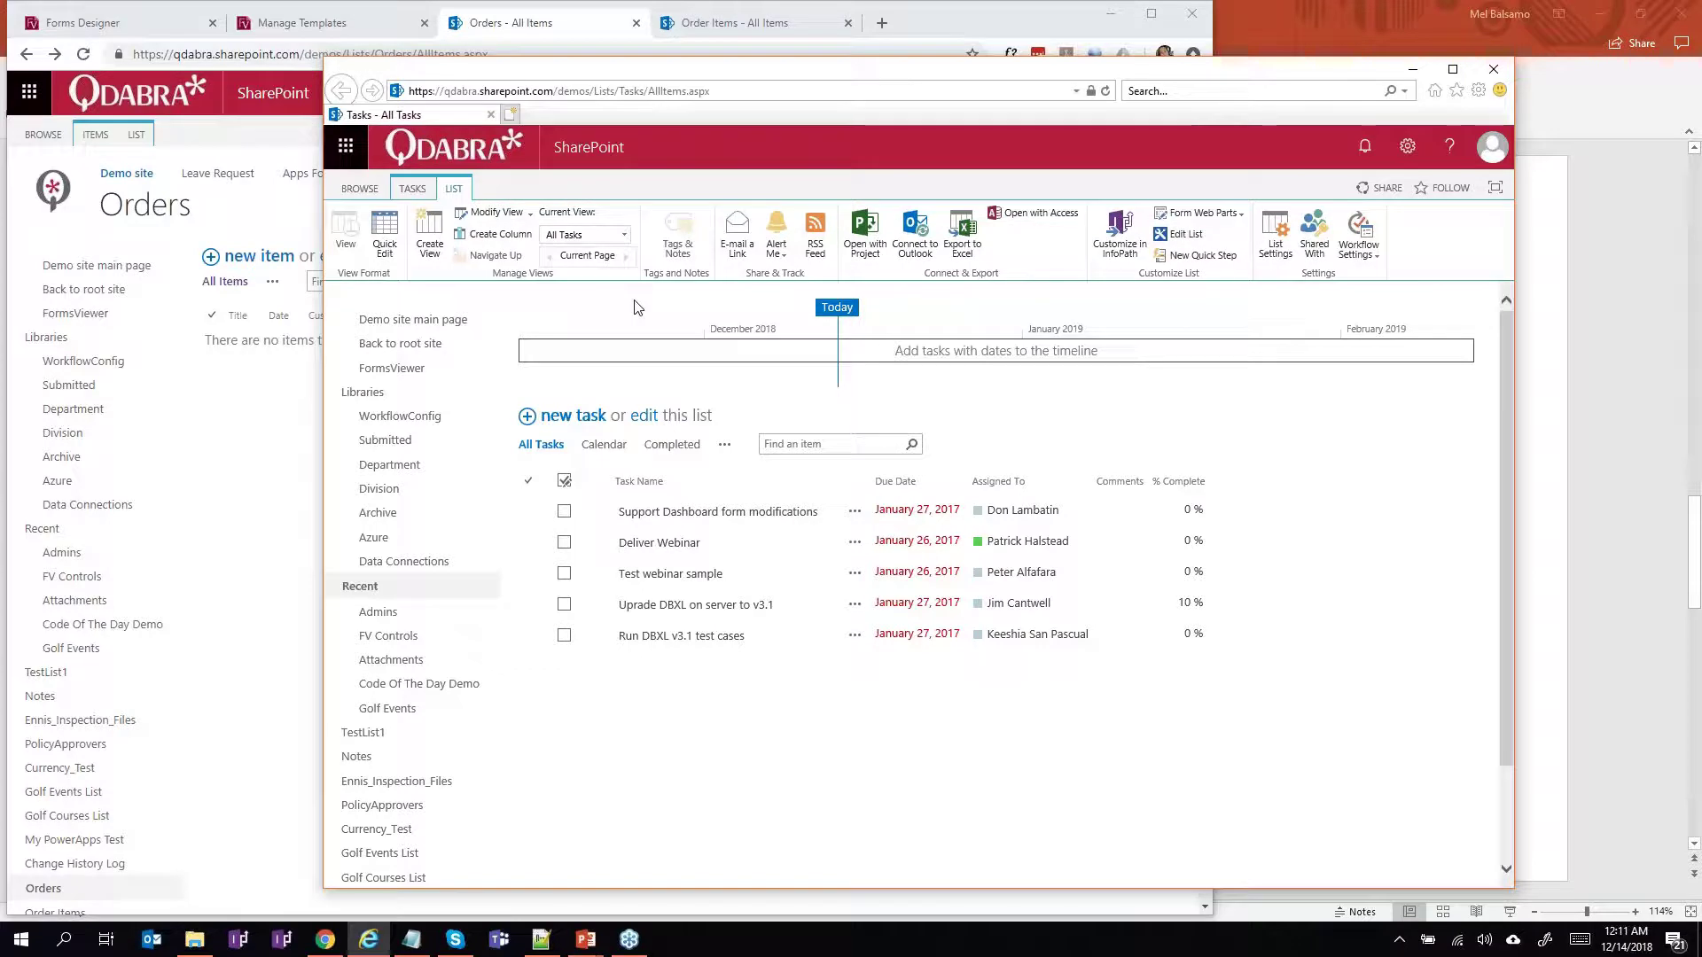
click(1108, 256)
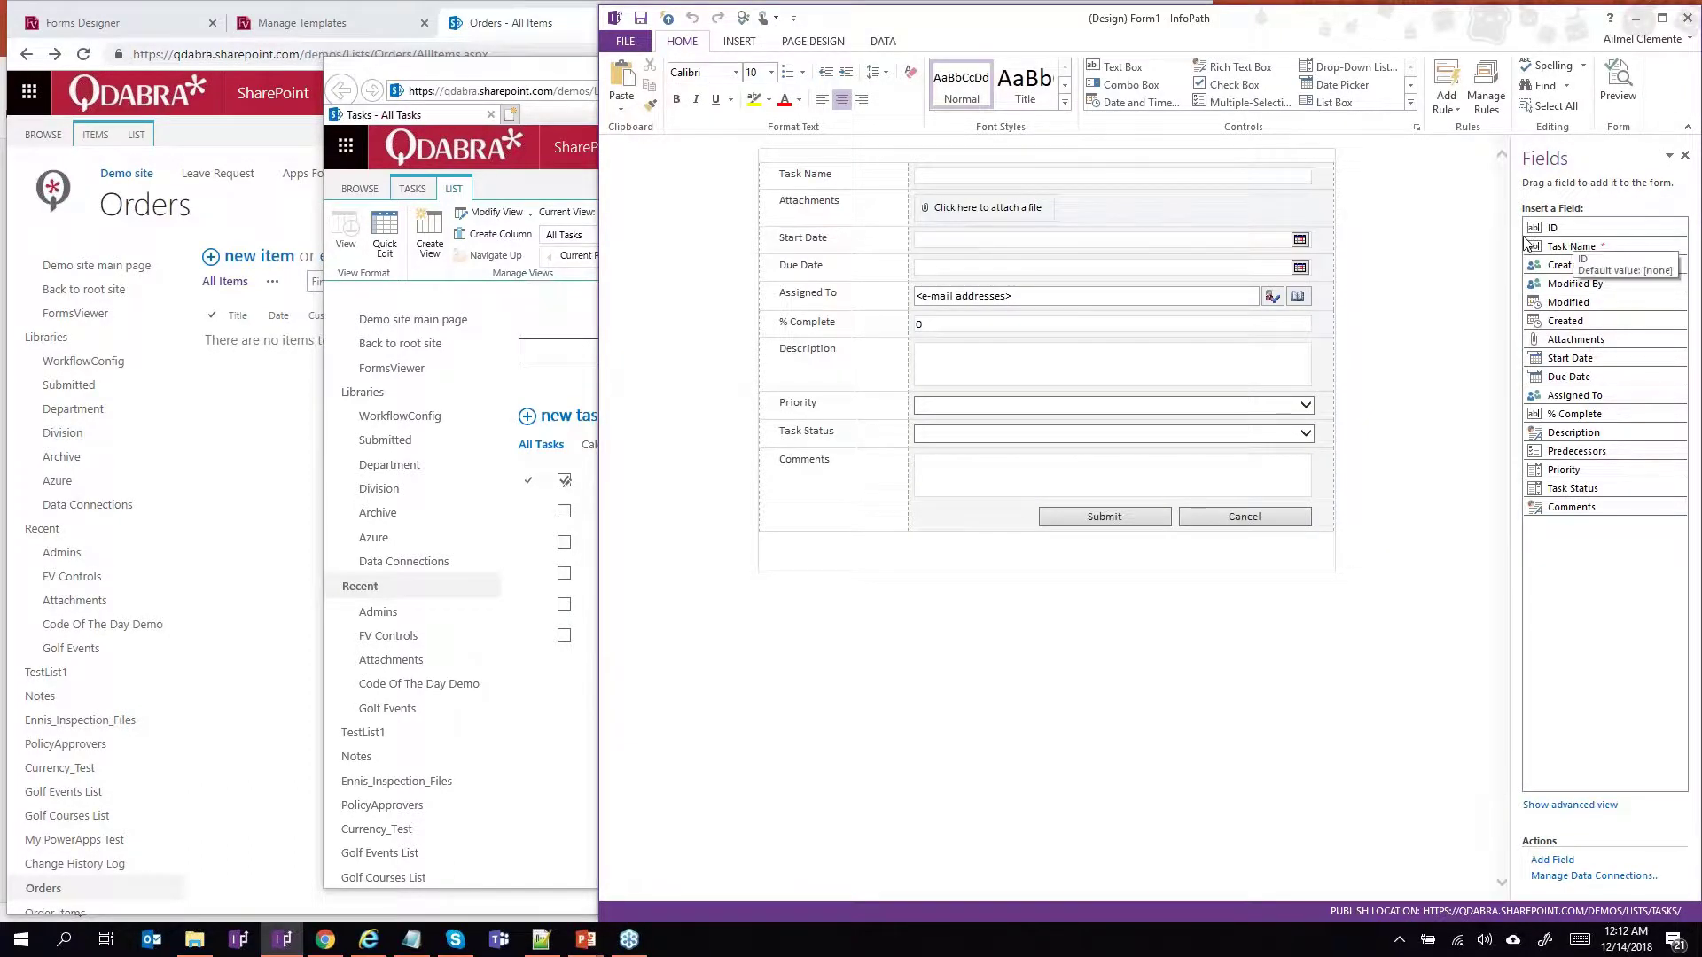
Expand the Fields advanced view to the my:SharePointListItem_RW group and cancel adding a new field.
drag(1512, 235, 1424, 237)
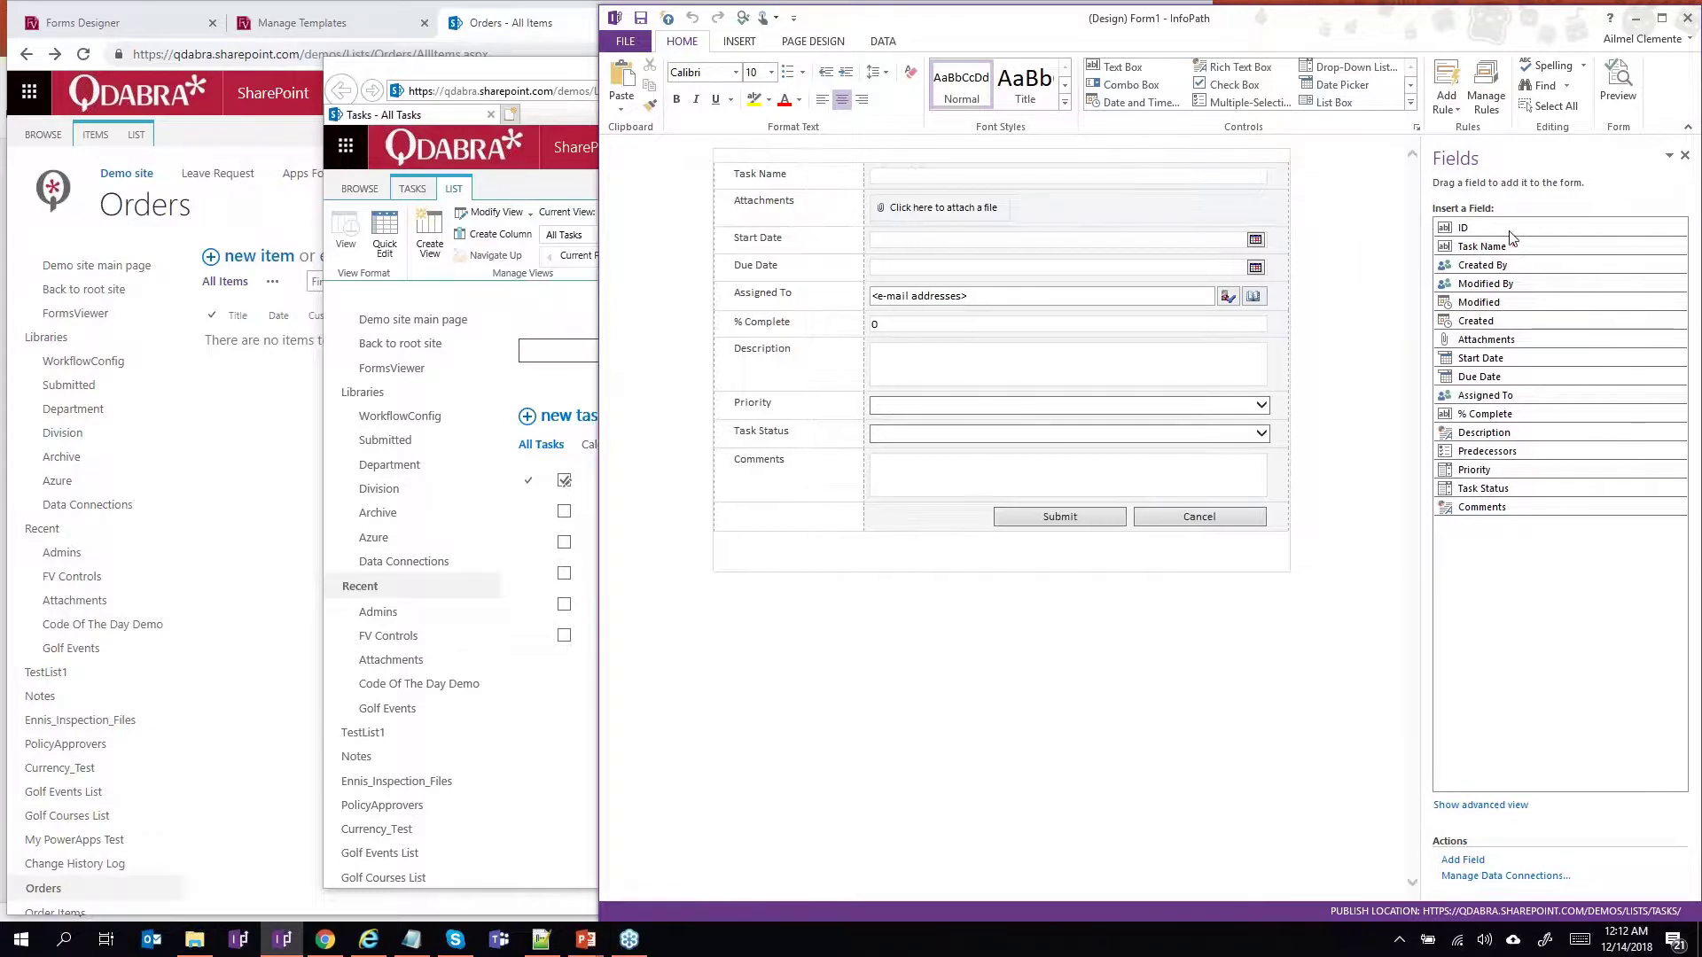
click(1470, 806)
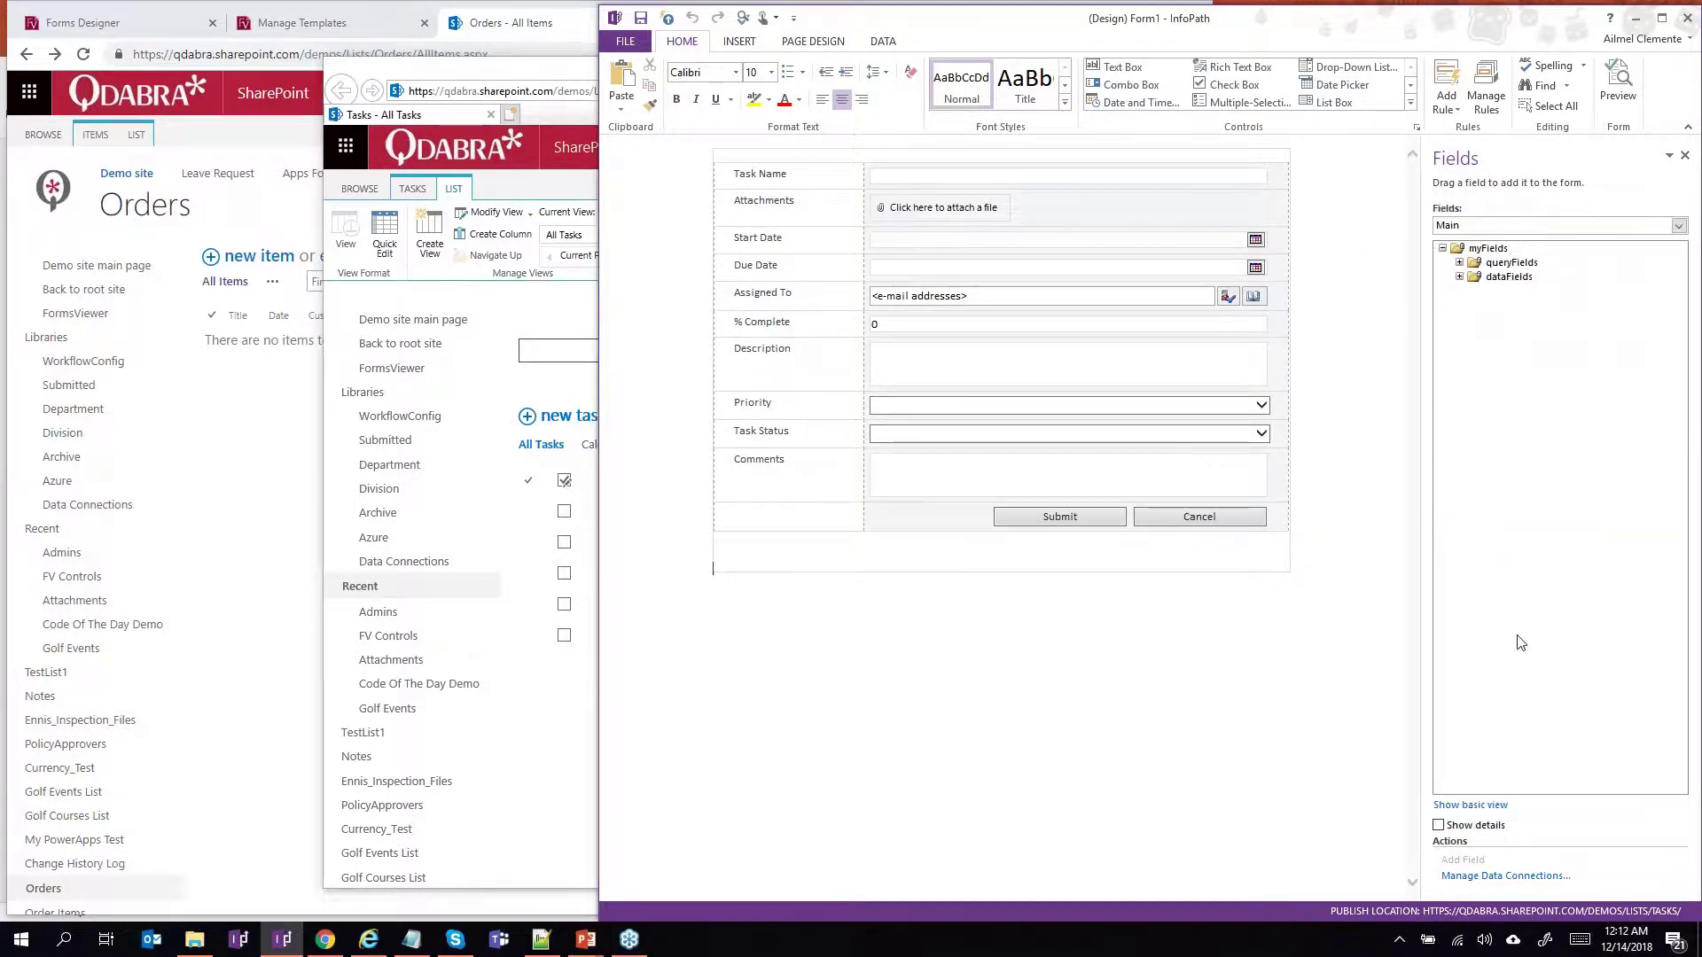
click(1460, 278)
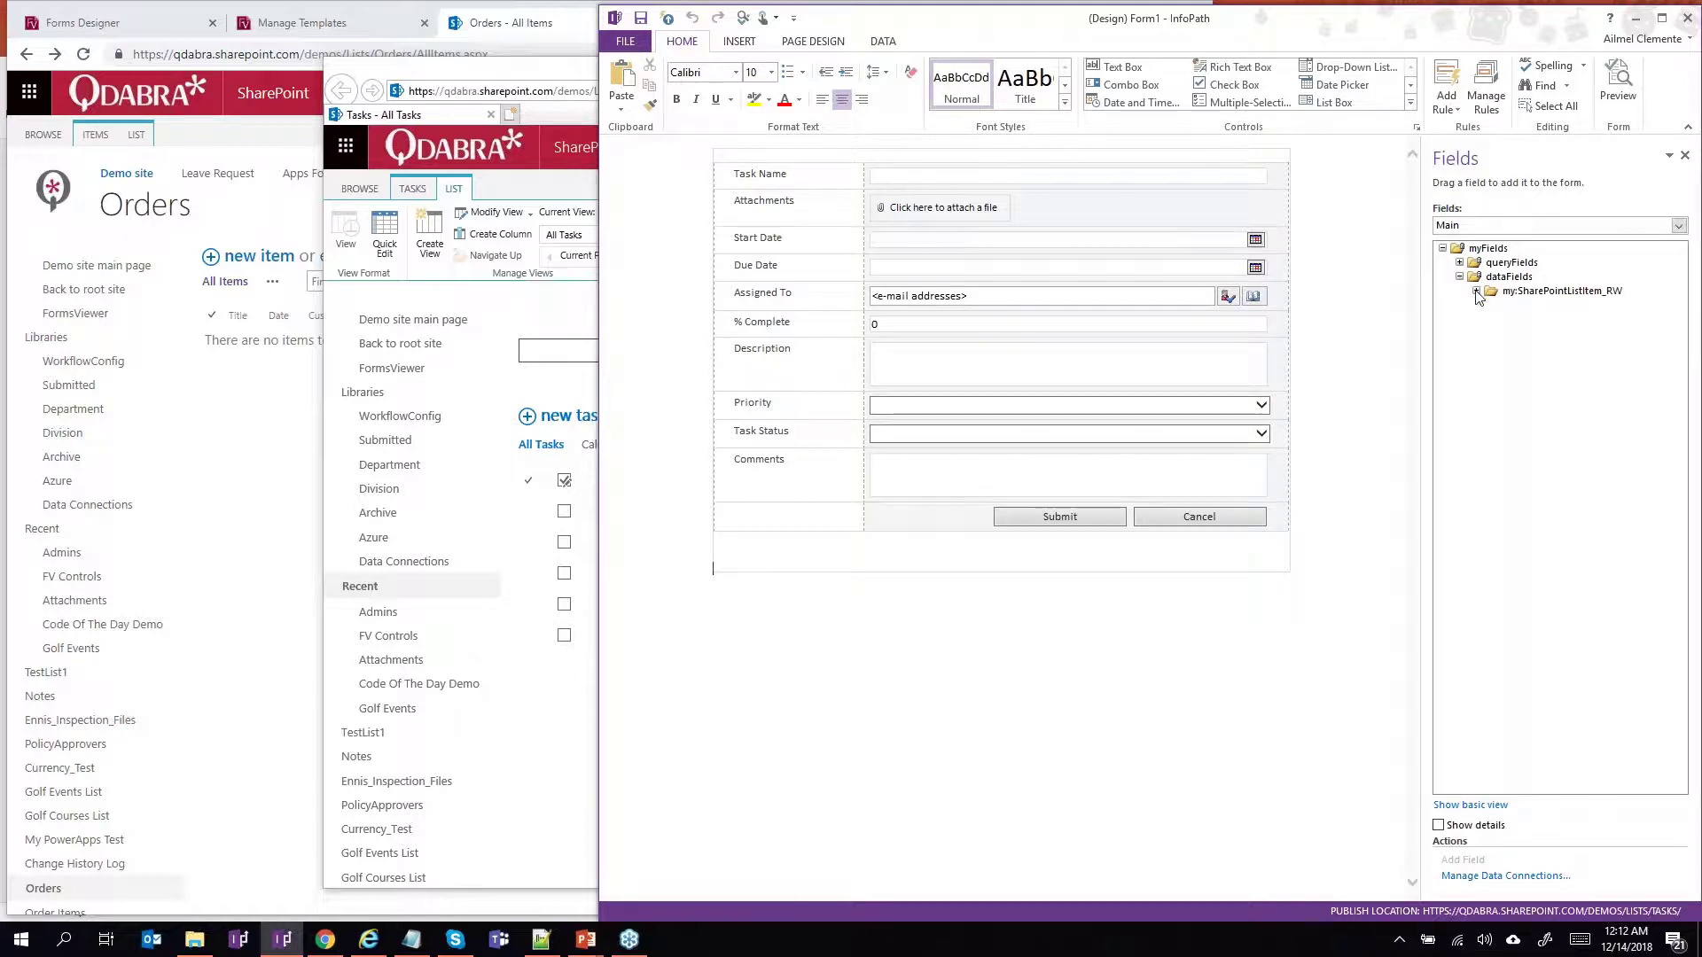
click(1476, 291)
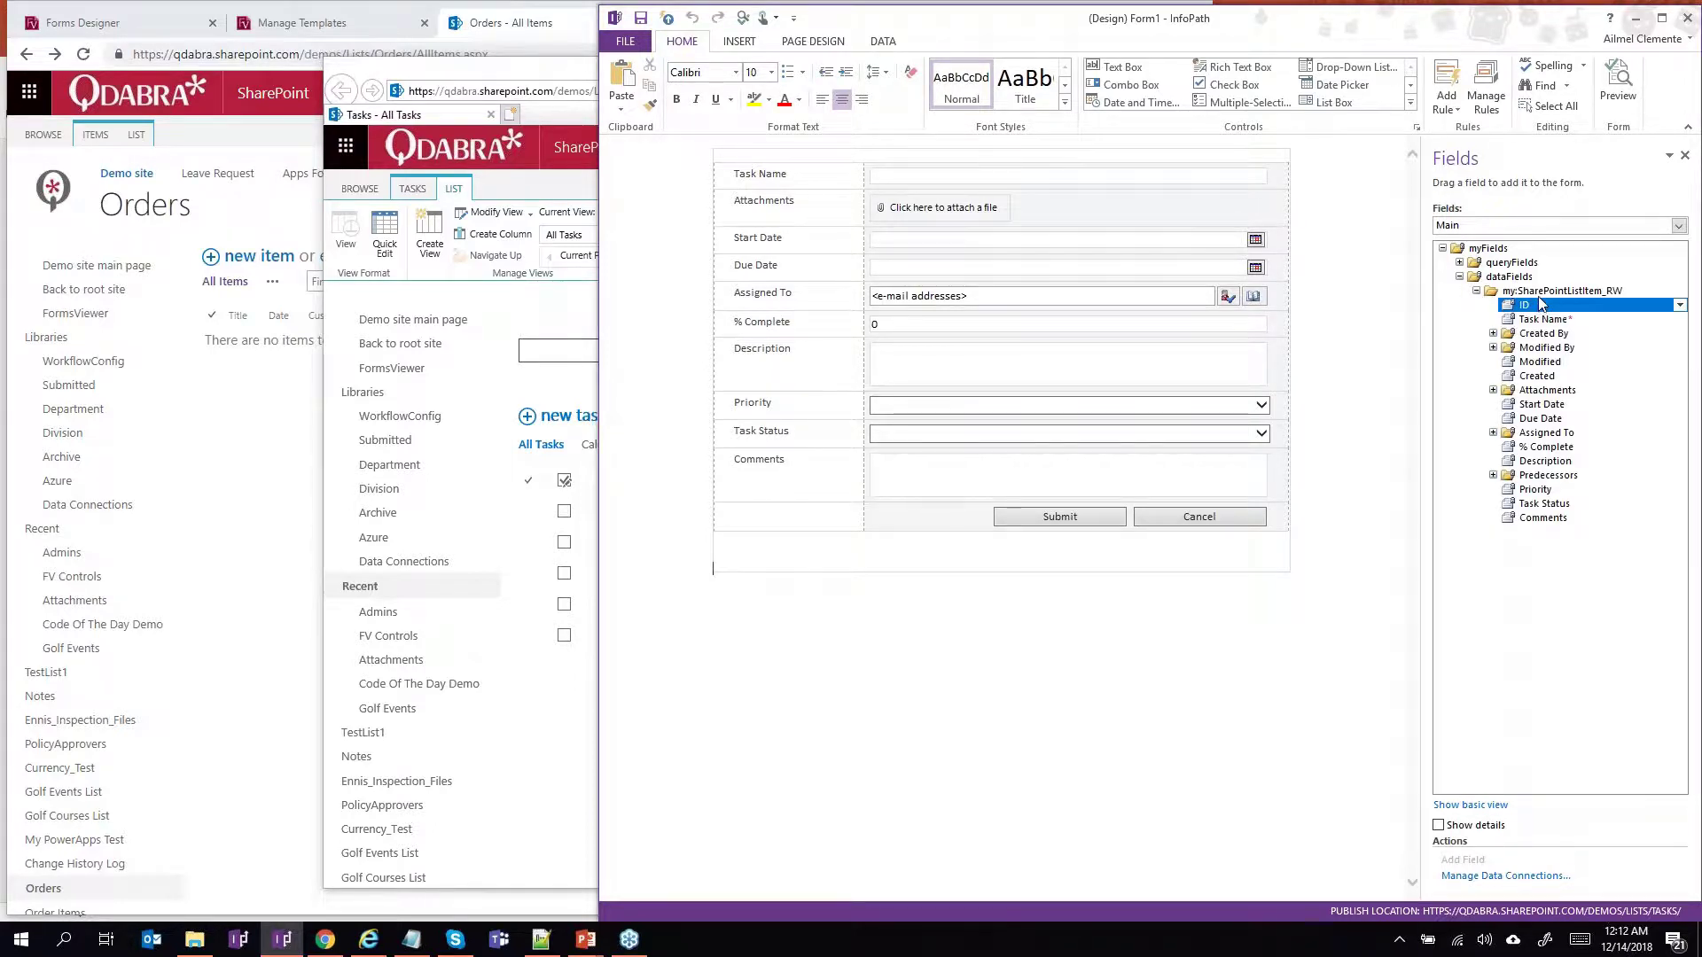
click(1540, 294)
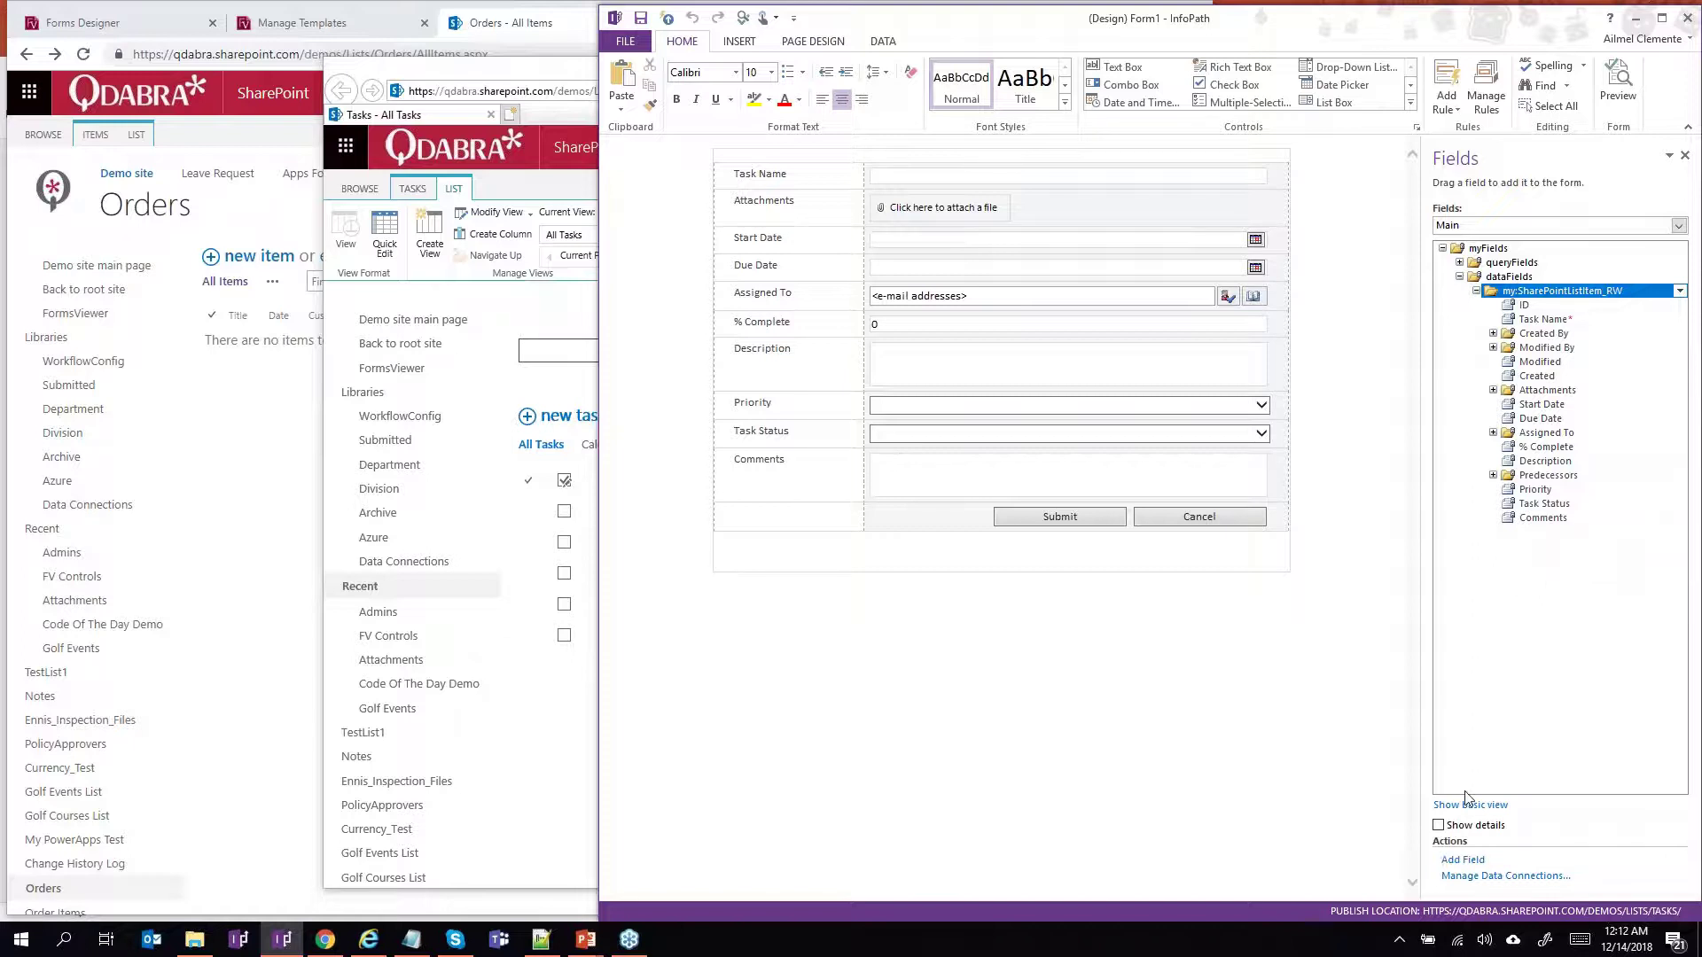
click(1461, 860)
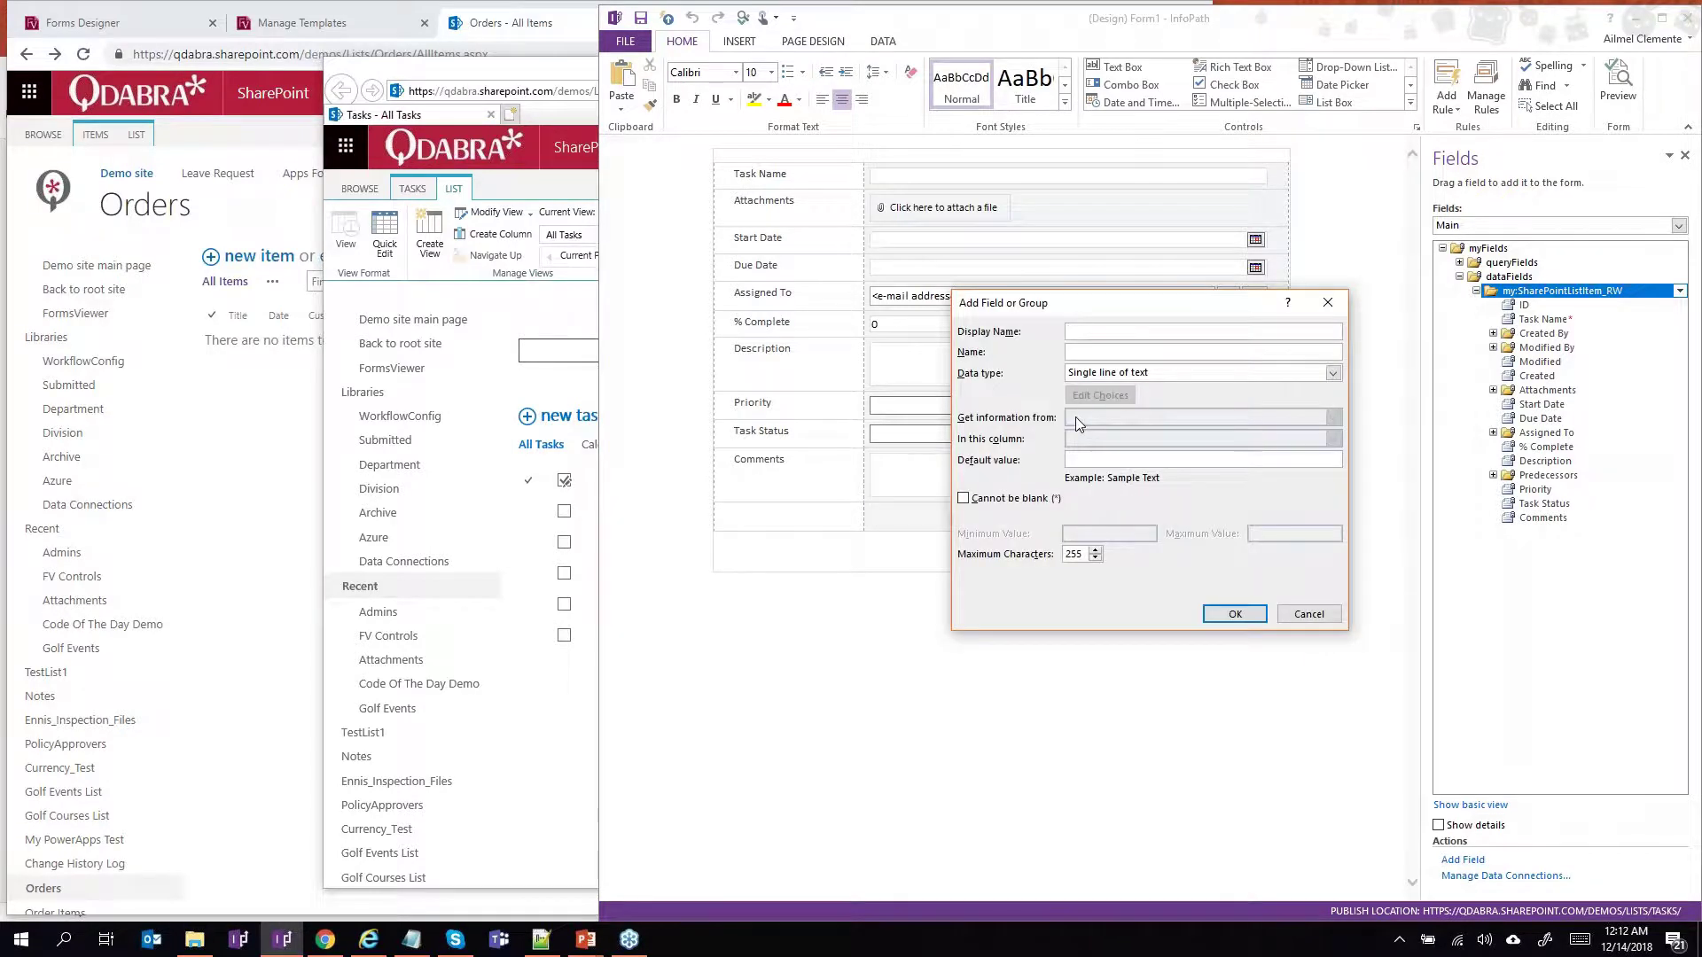
click(1086, 352)
click(1320, 623)
Save the form as 'Task Form' in the 2018-12-13 Edit List In One Form folder.
click(608, 40)
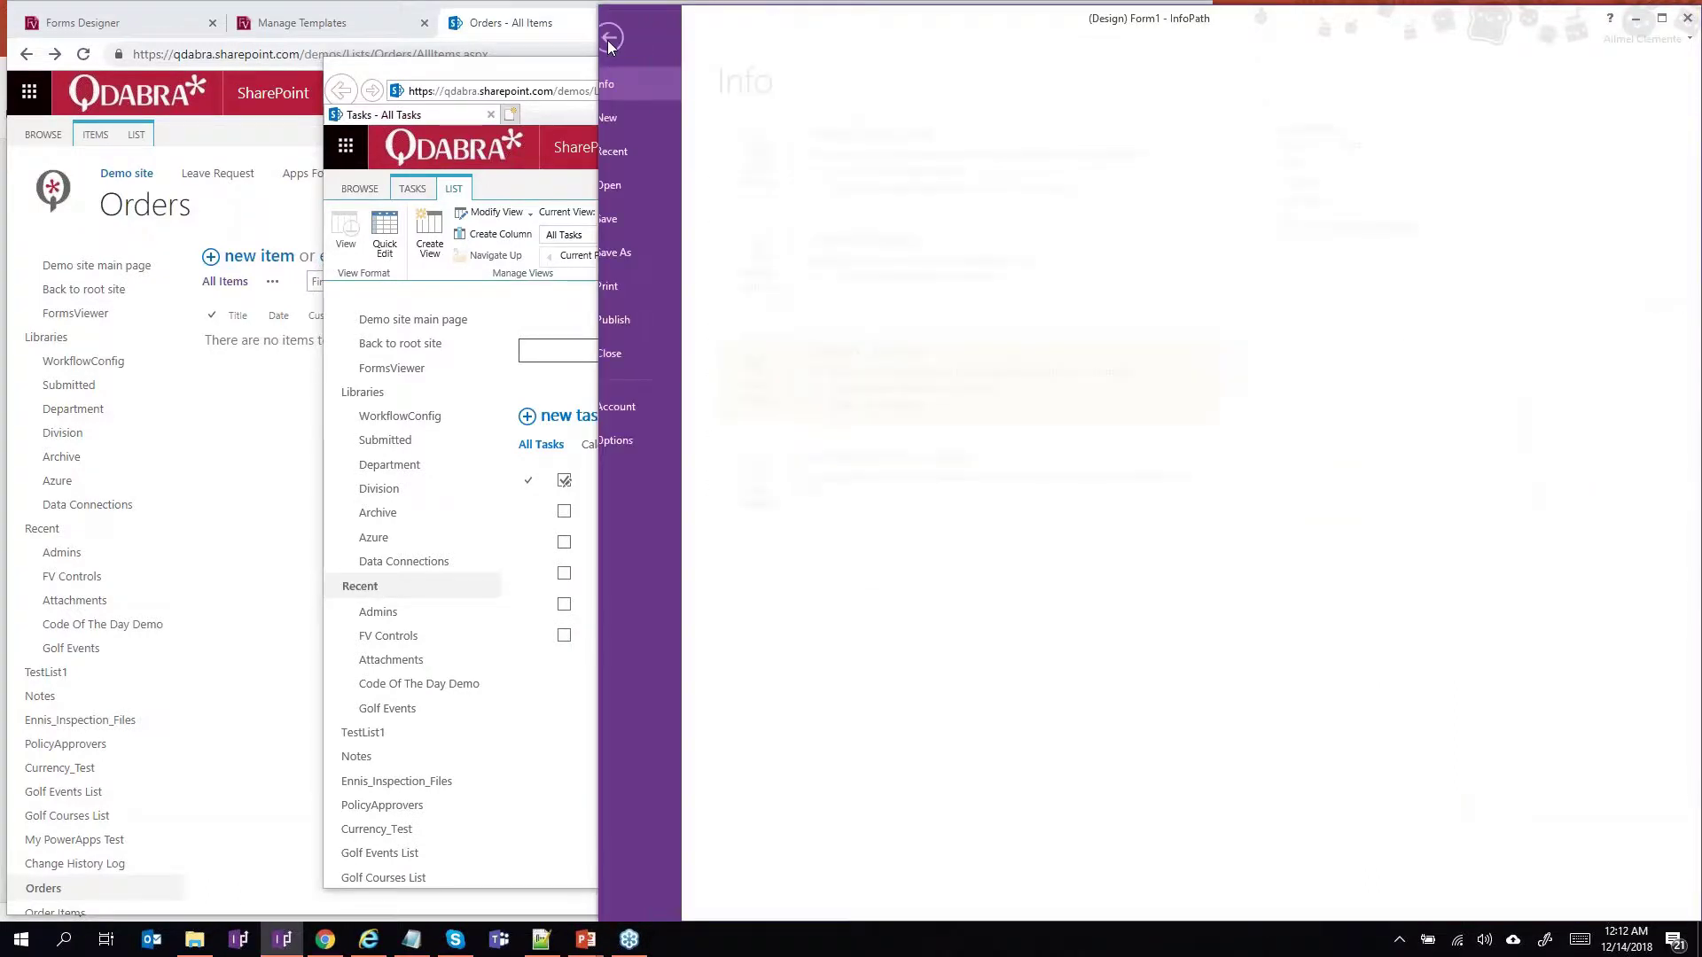
click(642, 252)
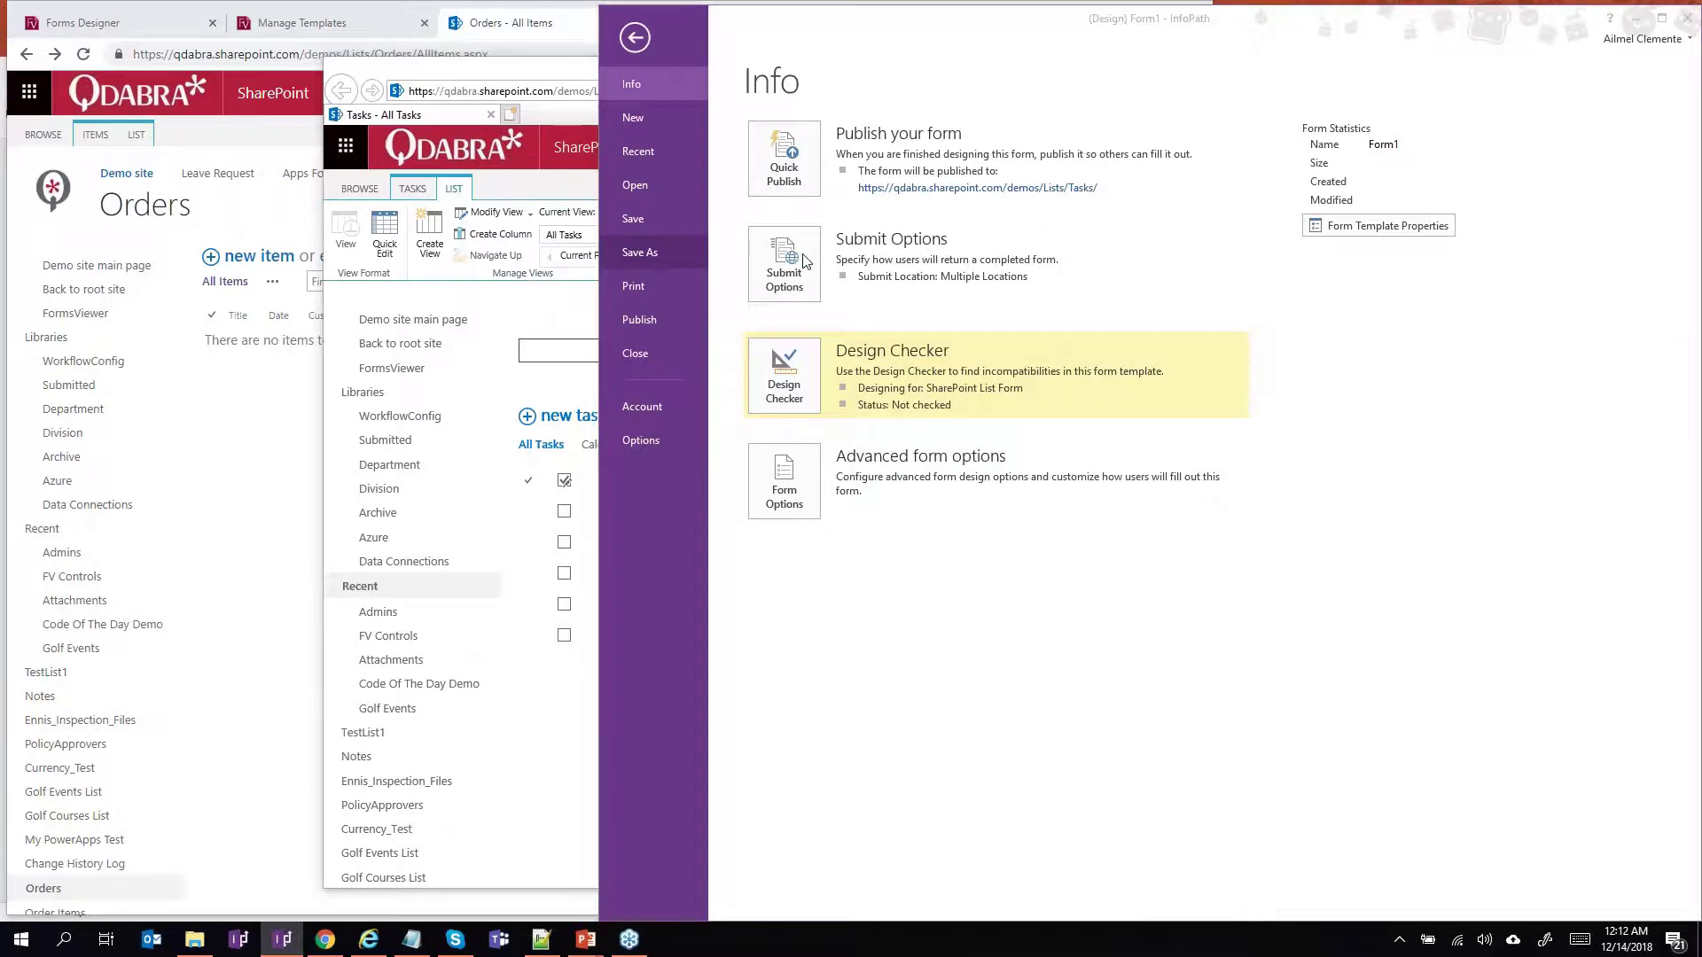
click(689, 200)
drag(777, 391, 863, 391)
key(BackSpace)
key(BackSpace)
key(BackSpace)
key(BackSpace)
key(BackSpace)
key(BackSpace)
key(BackSpace)
key(BackSpace)
key(BackSpace)
key(BackSpace)
text(ask)
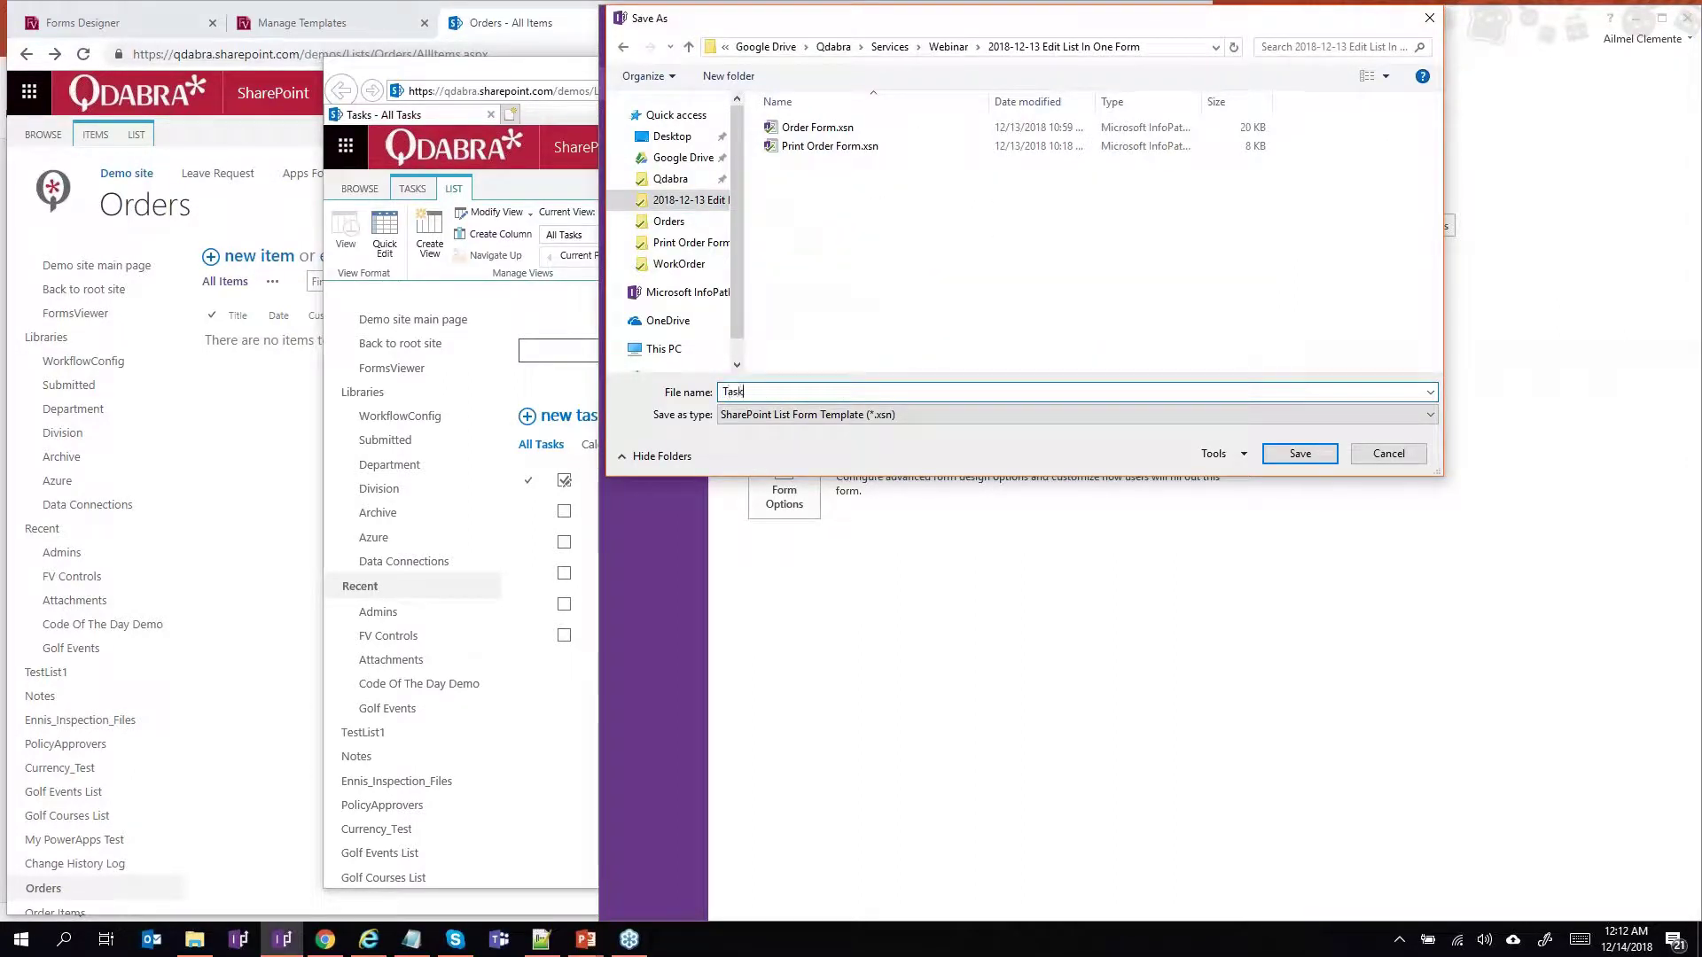
text( Form.xsn)
key(Return)
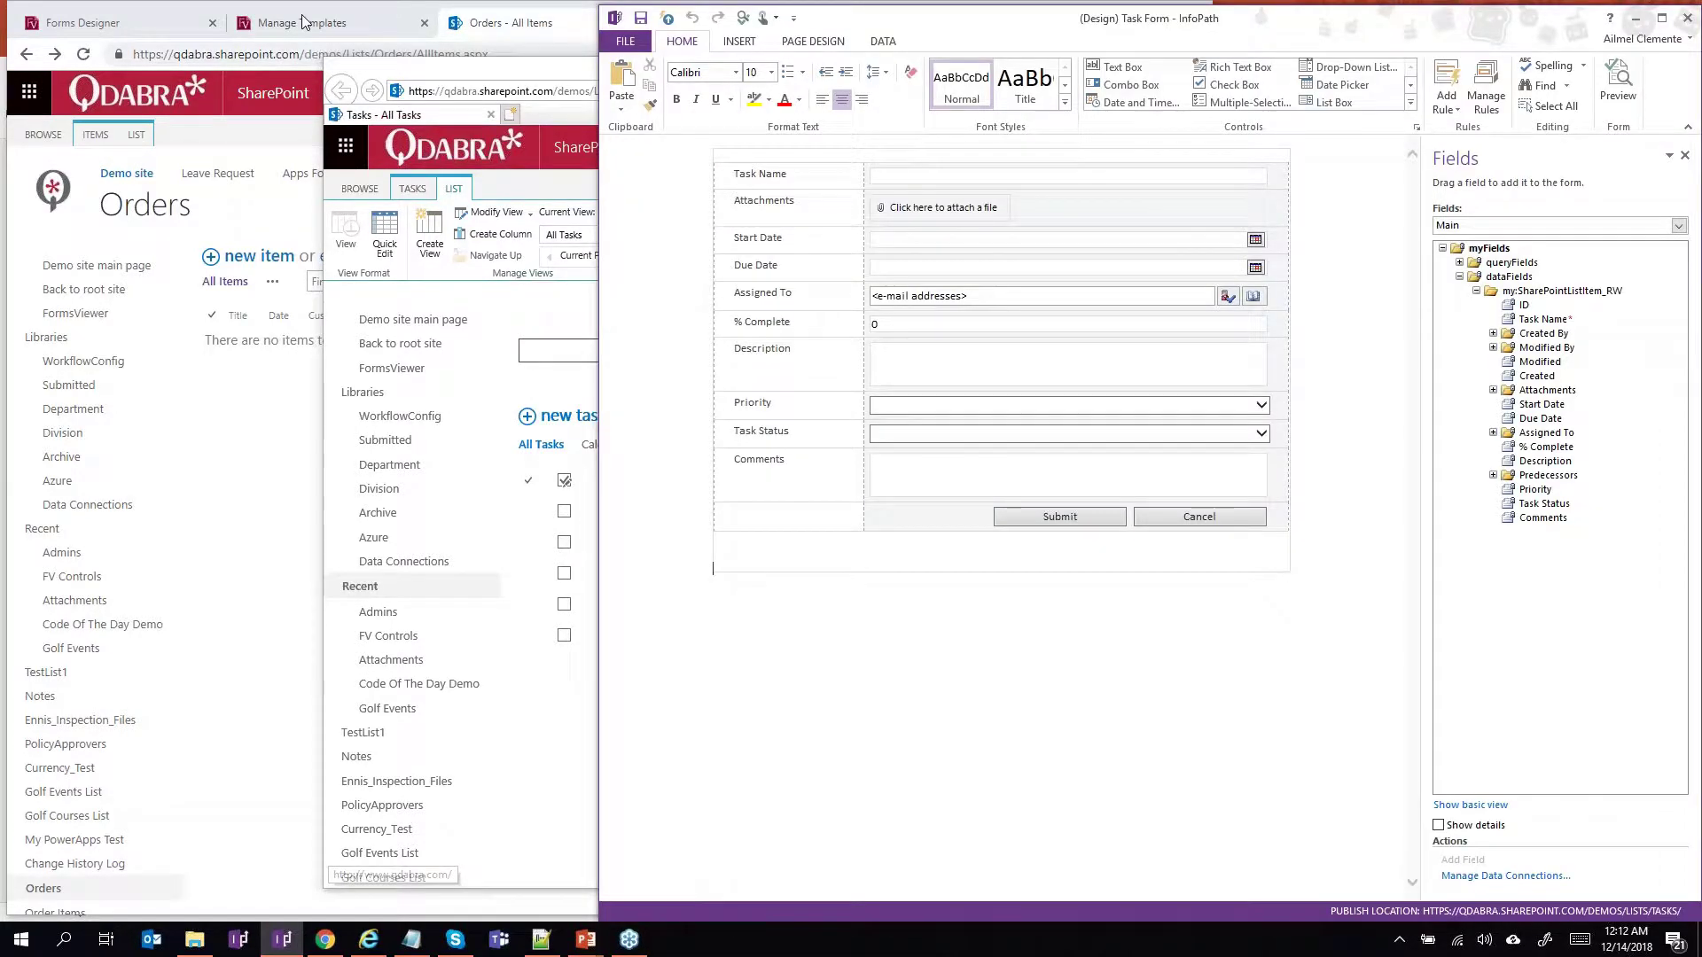
On the FormsViewer Manage Templates page, expand and collapse the Orders template group.
click(303, 22)
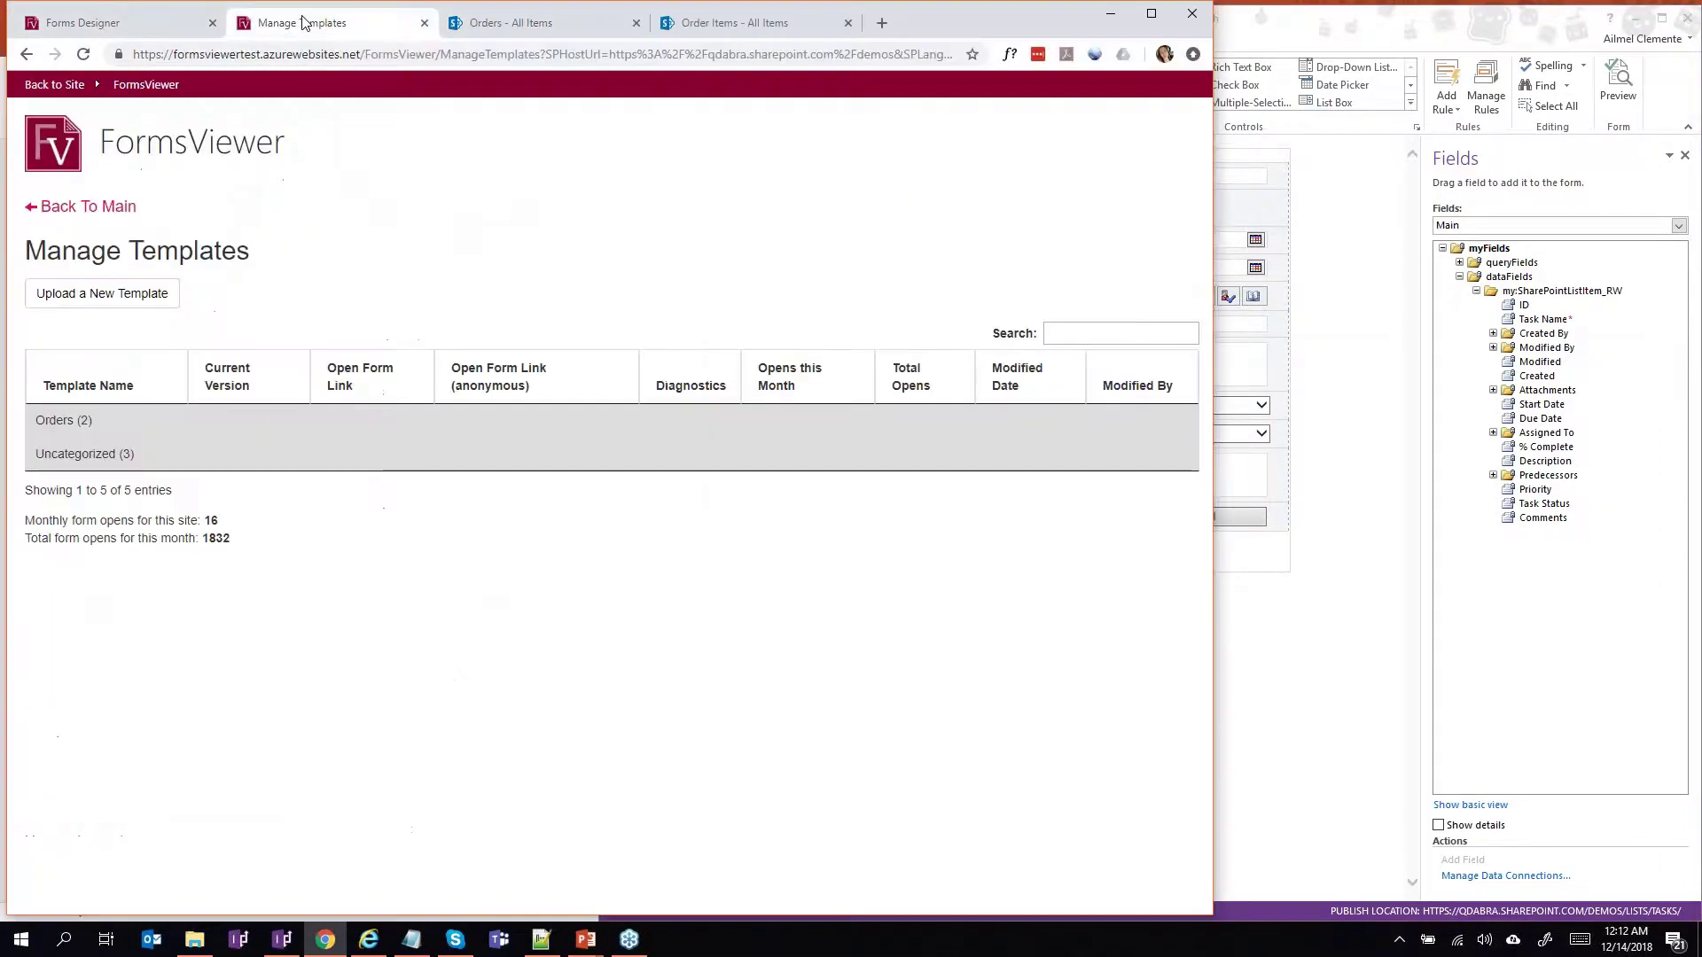
click(80, 437)
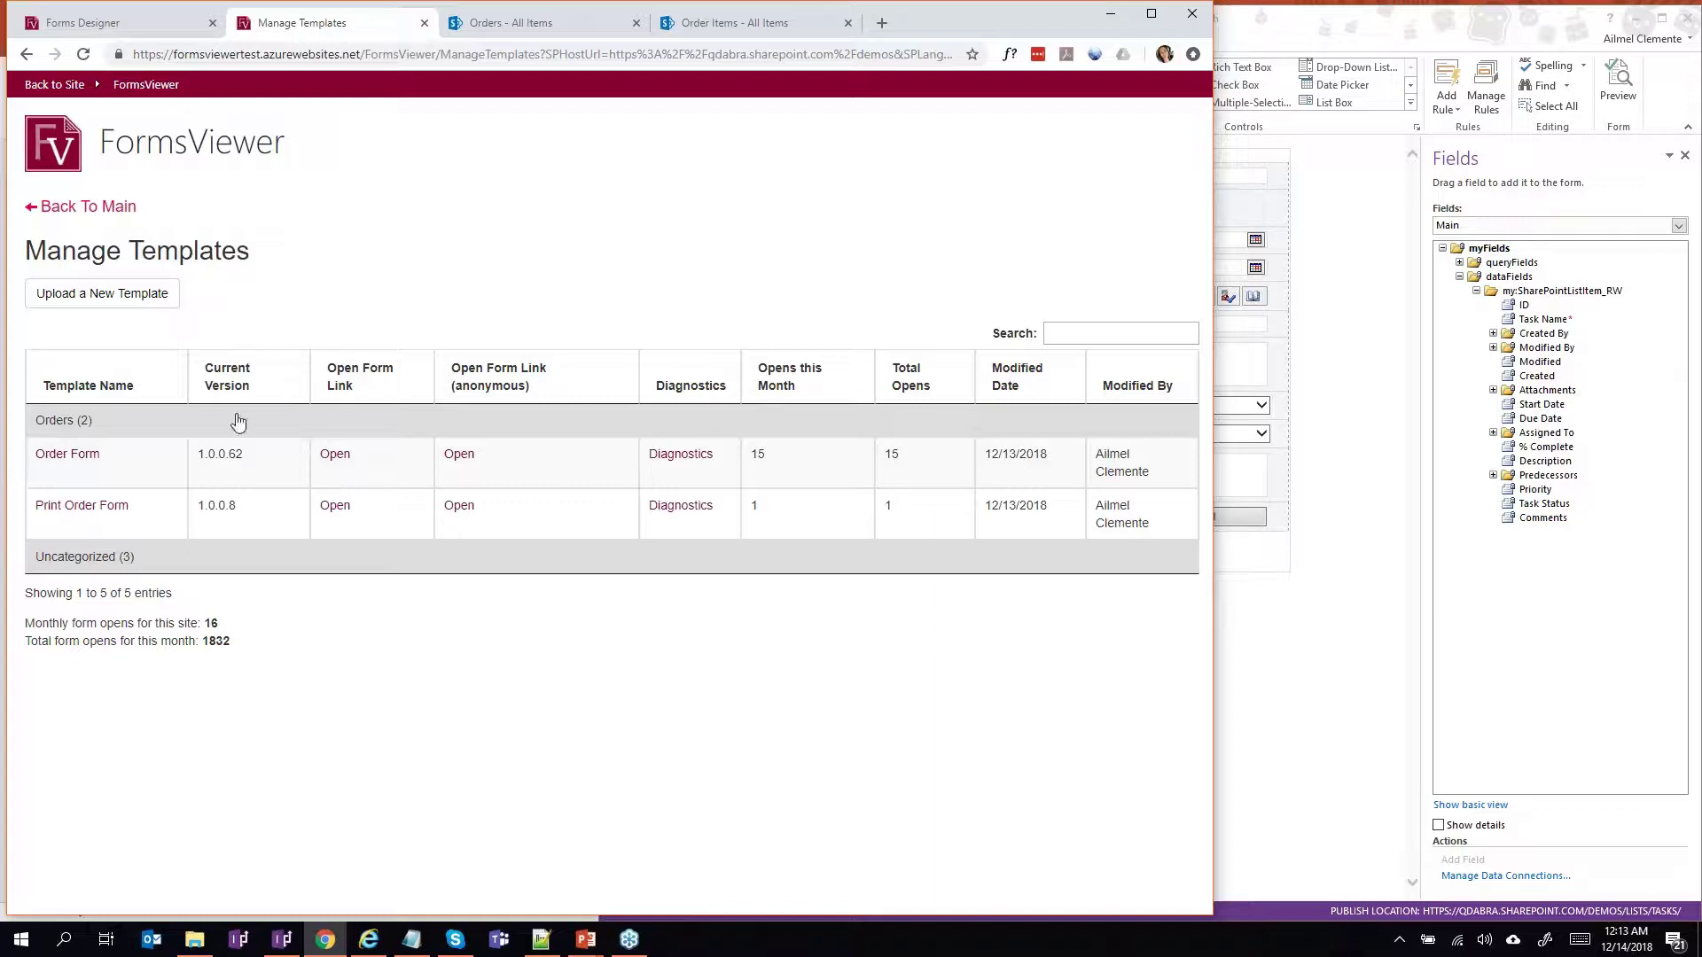
click(74, 425)
Upload Task Form.xsn from the 2018-12-13 Edit List In One Form folder as a new template.
click(141, 293)
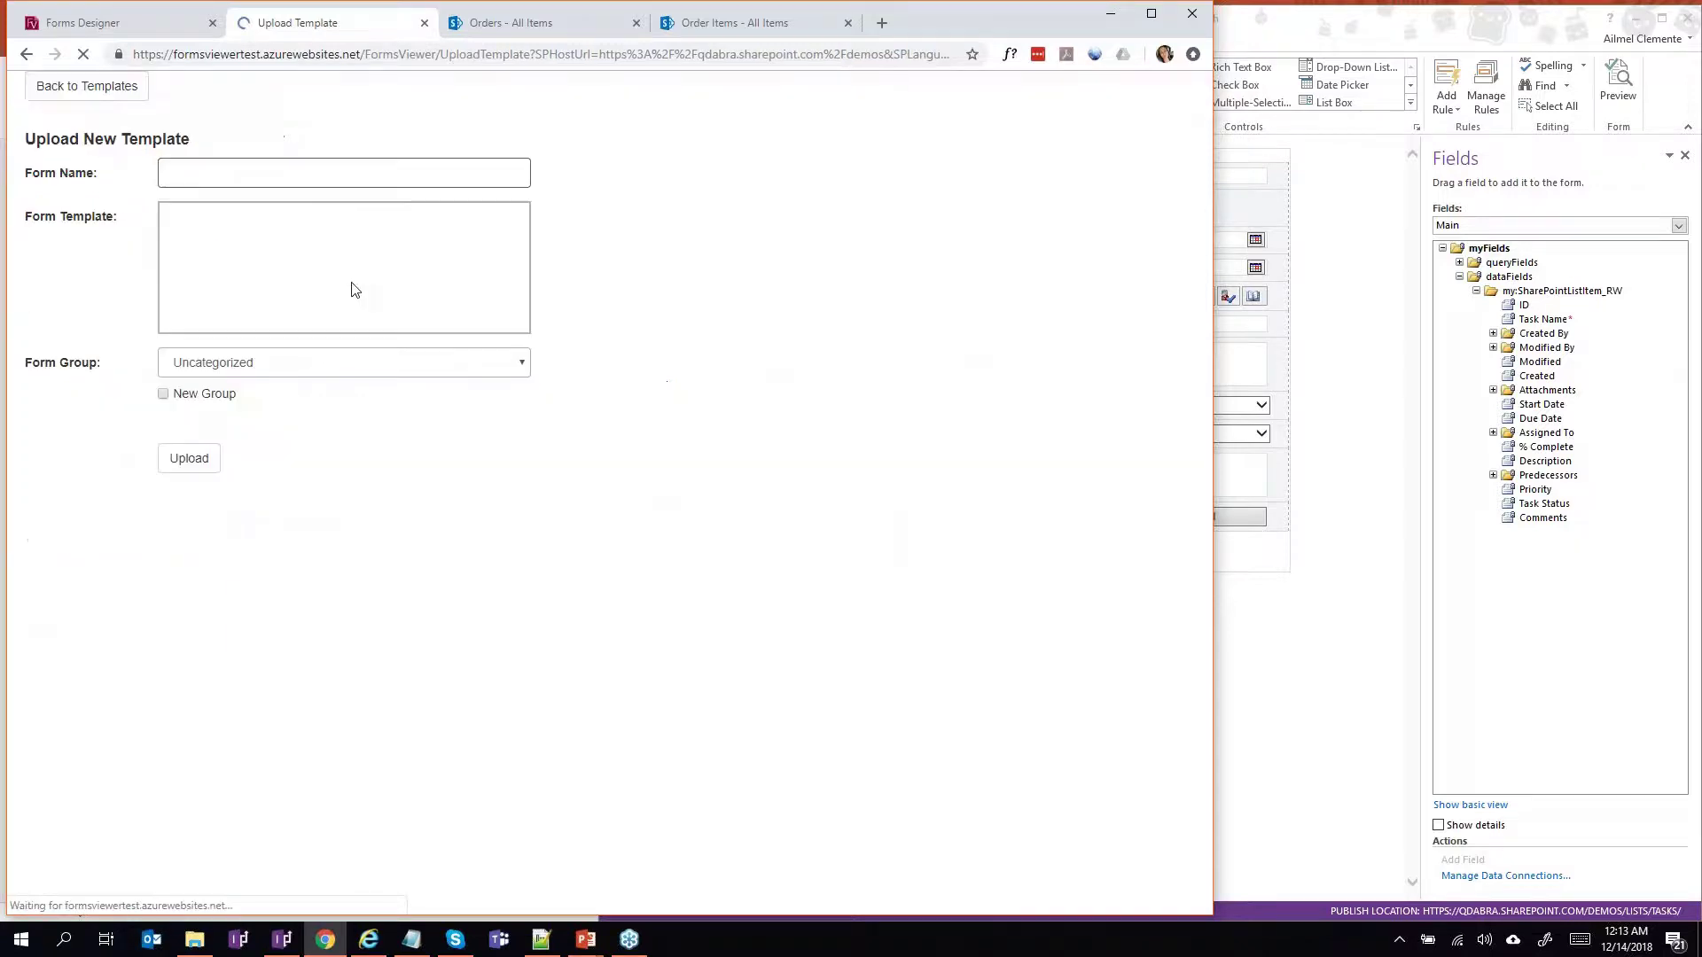
click(343, 390)
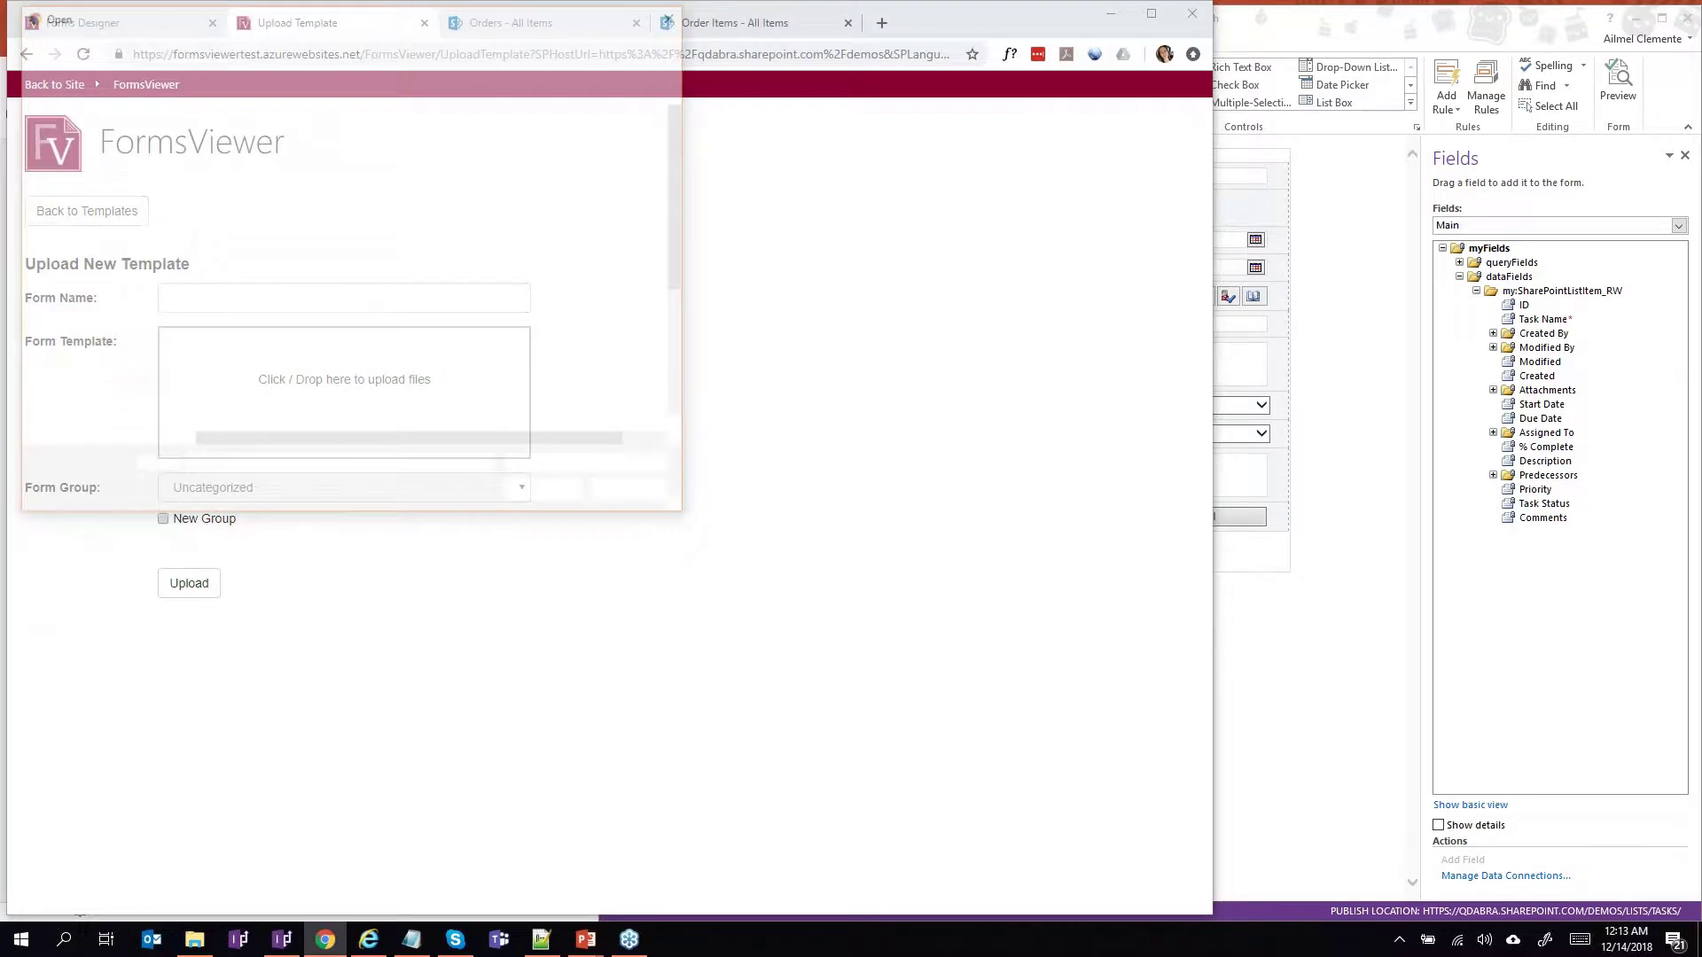
click(111, 216)
click(285, 178)
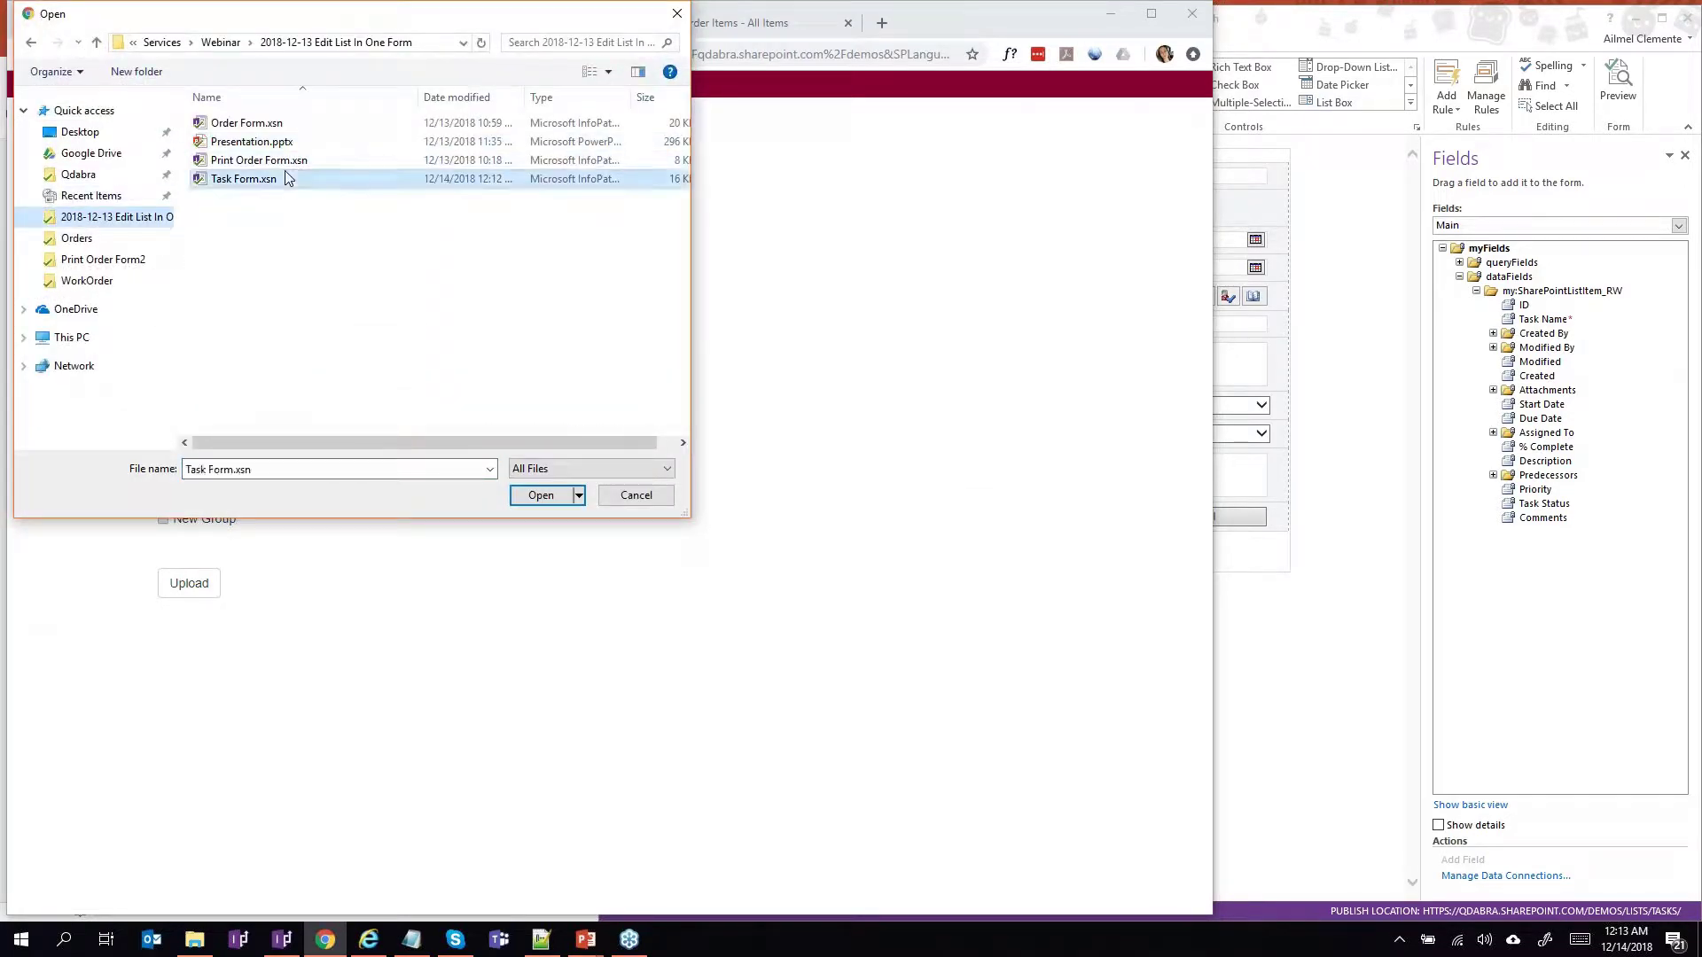
double_click(285, 178)
click(189, 652)
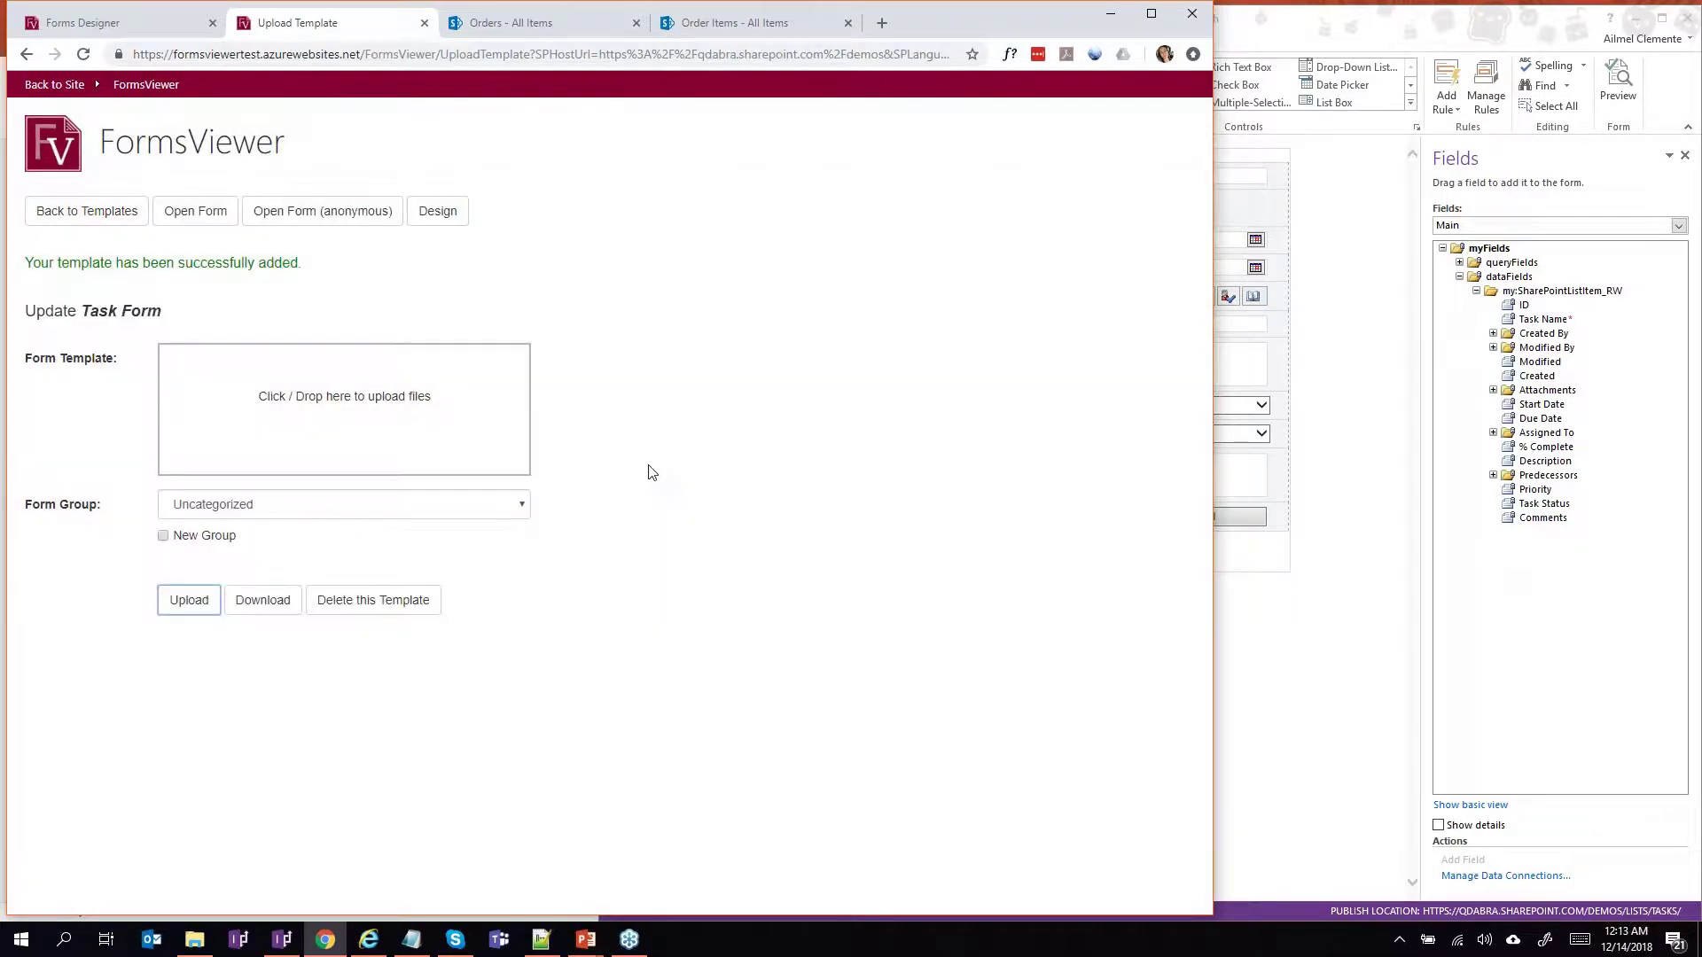
Inject qRules into Task Form via the Forms Designer, then return to the Update Task Form page.
click(439, 229)
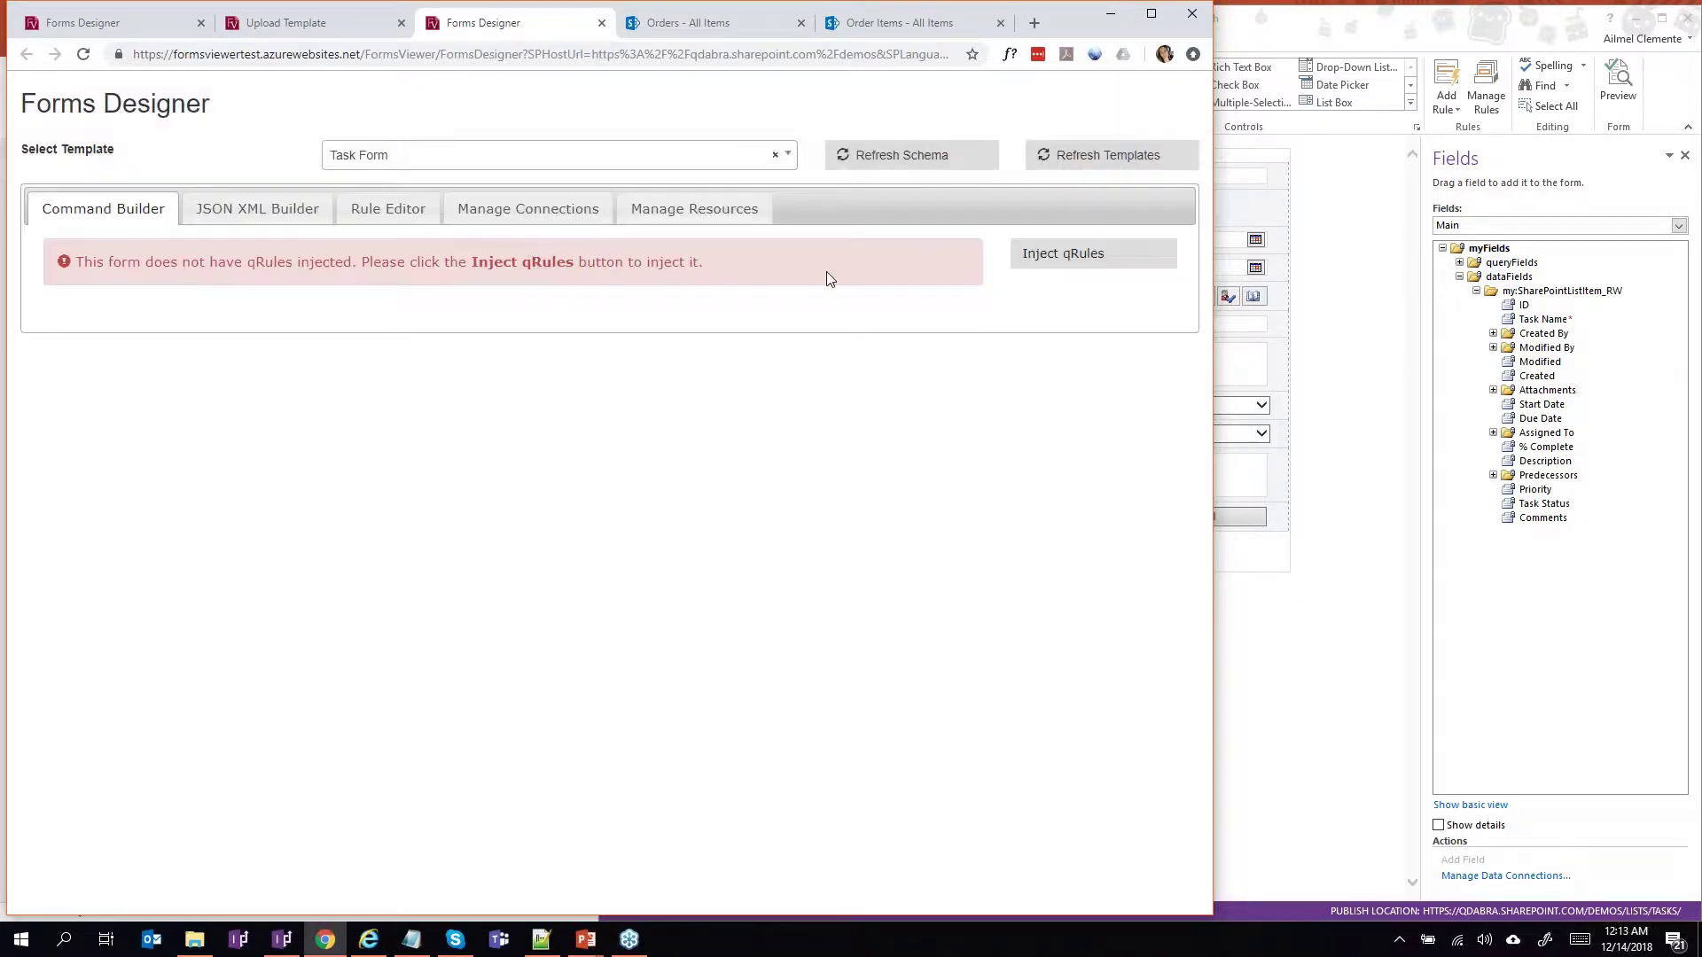
click(1081, 271)
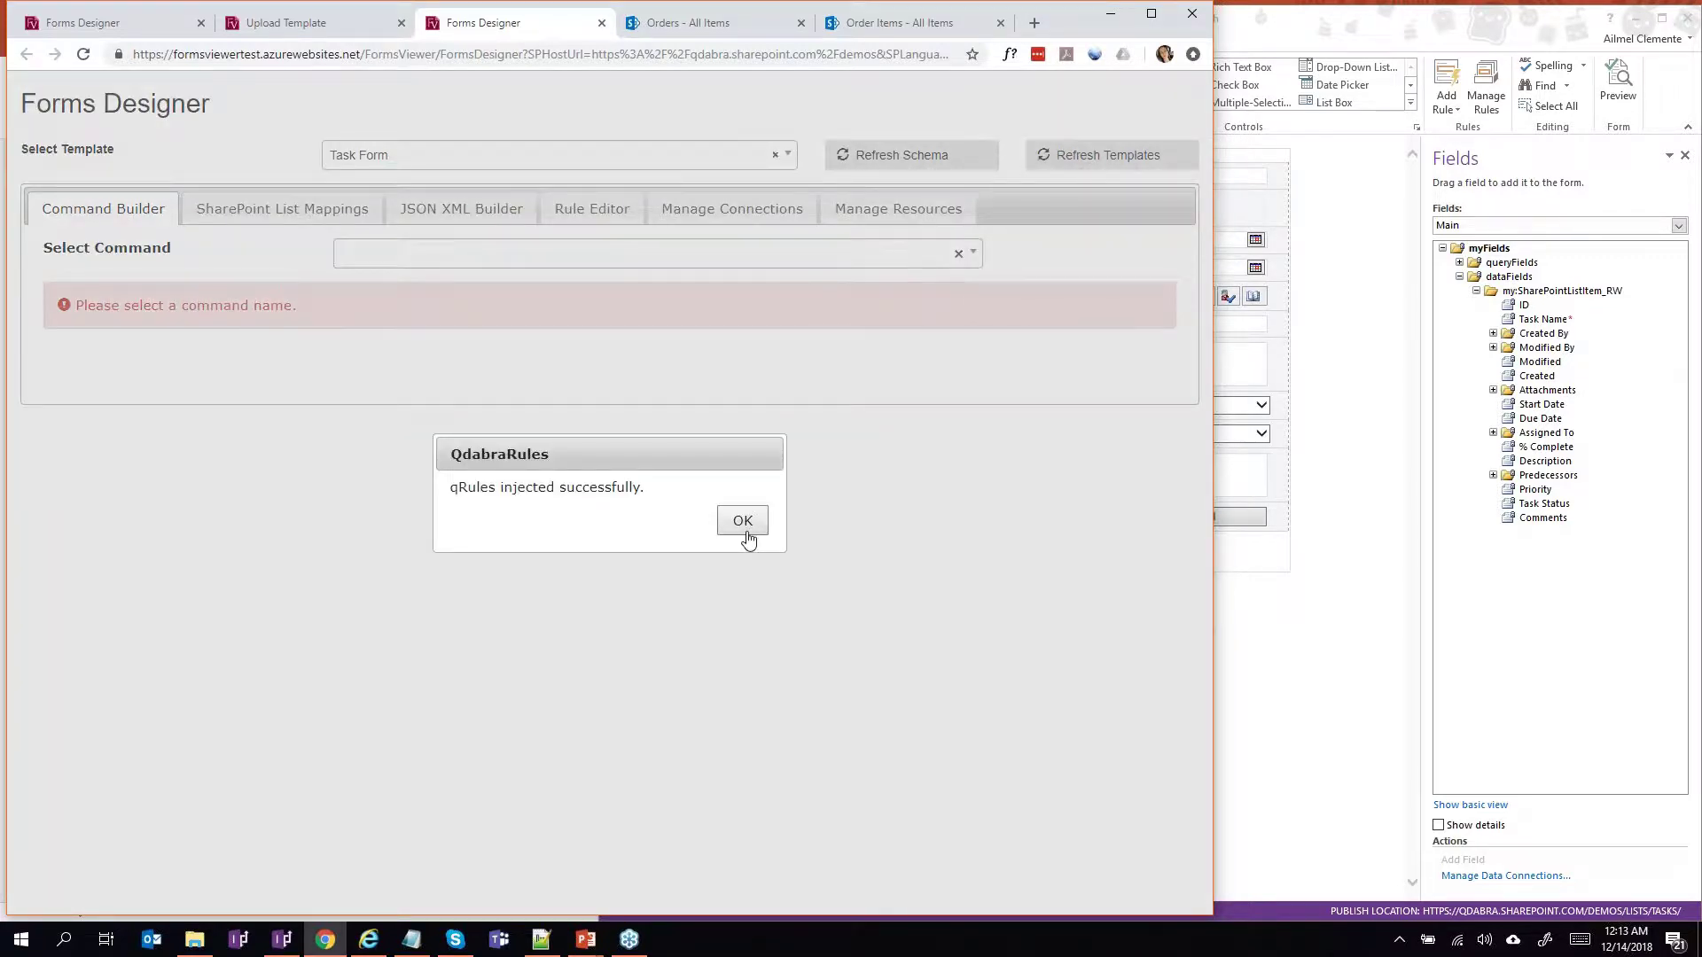
click(743, 522)
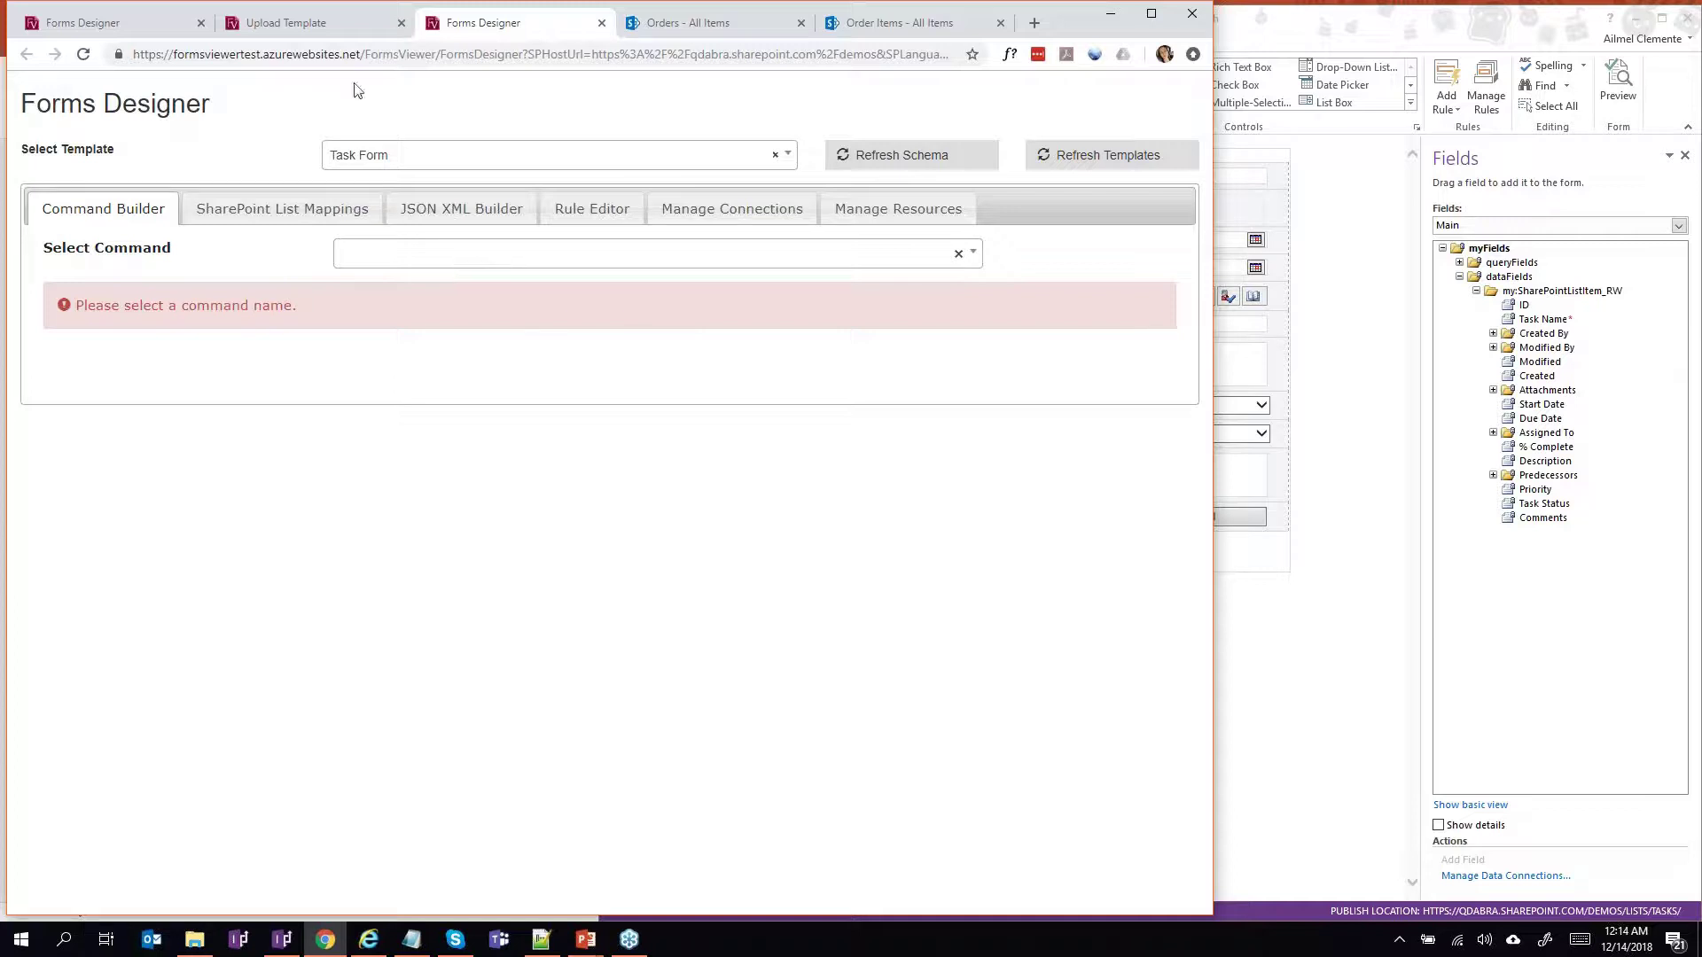
click(325, 27)
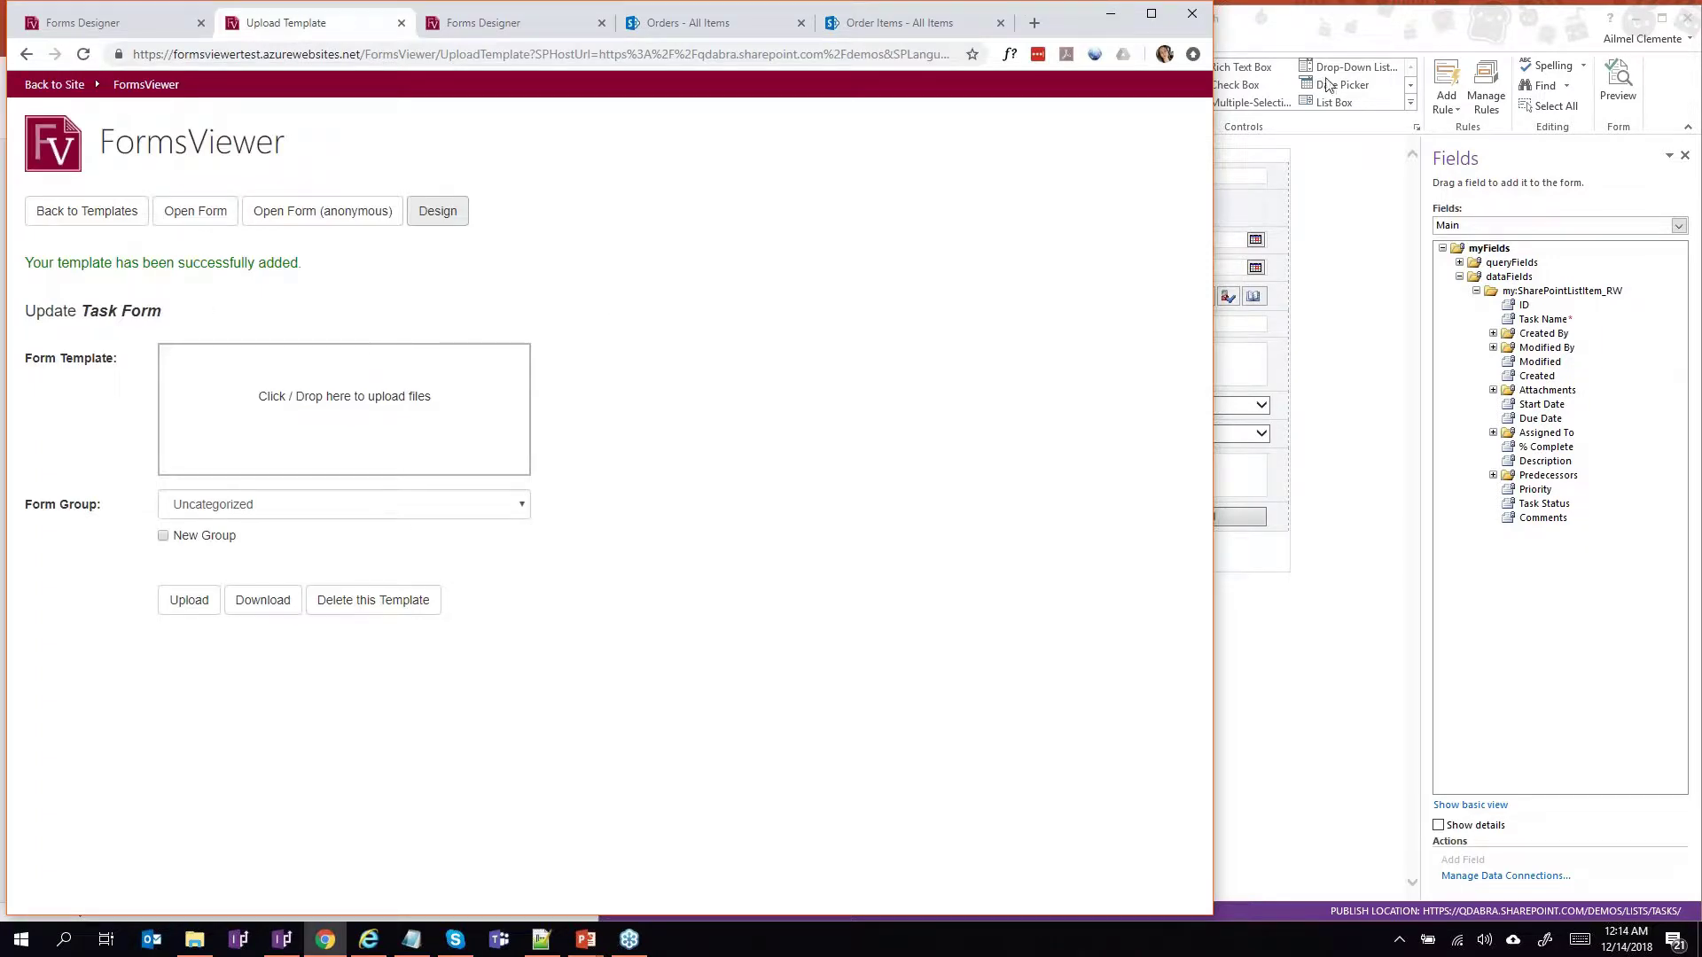
Close the Task Form designer without publishing and start a new item in the Orders list.
click(1341, 38)
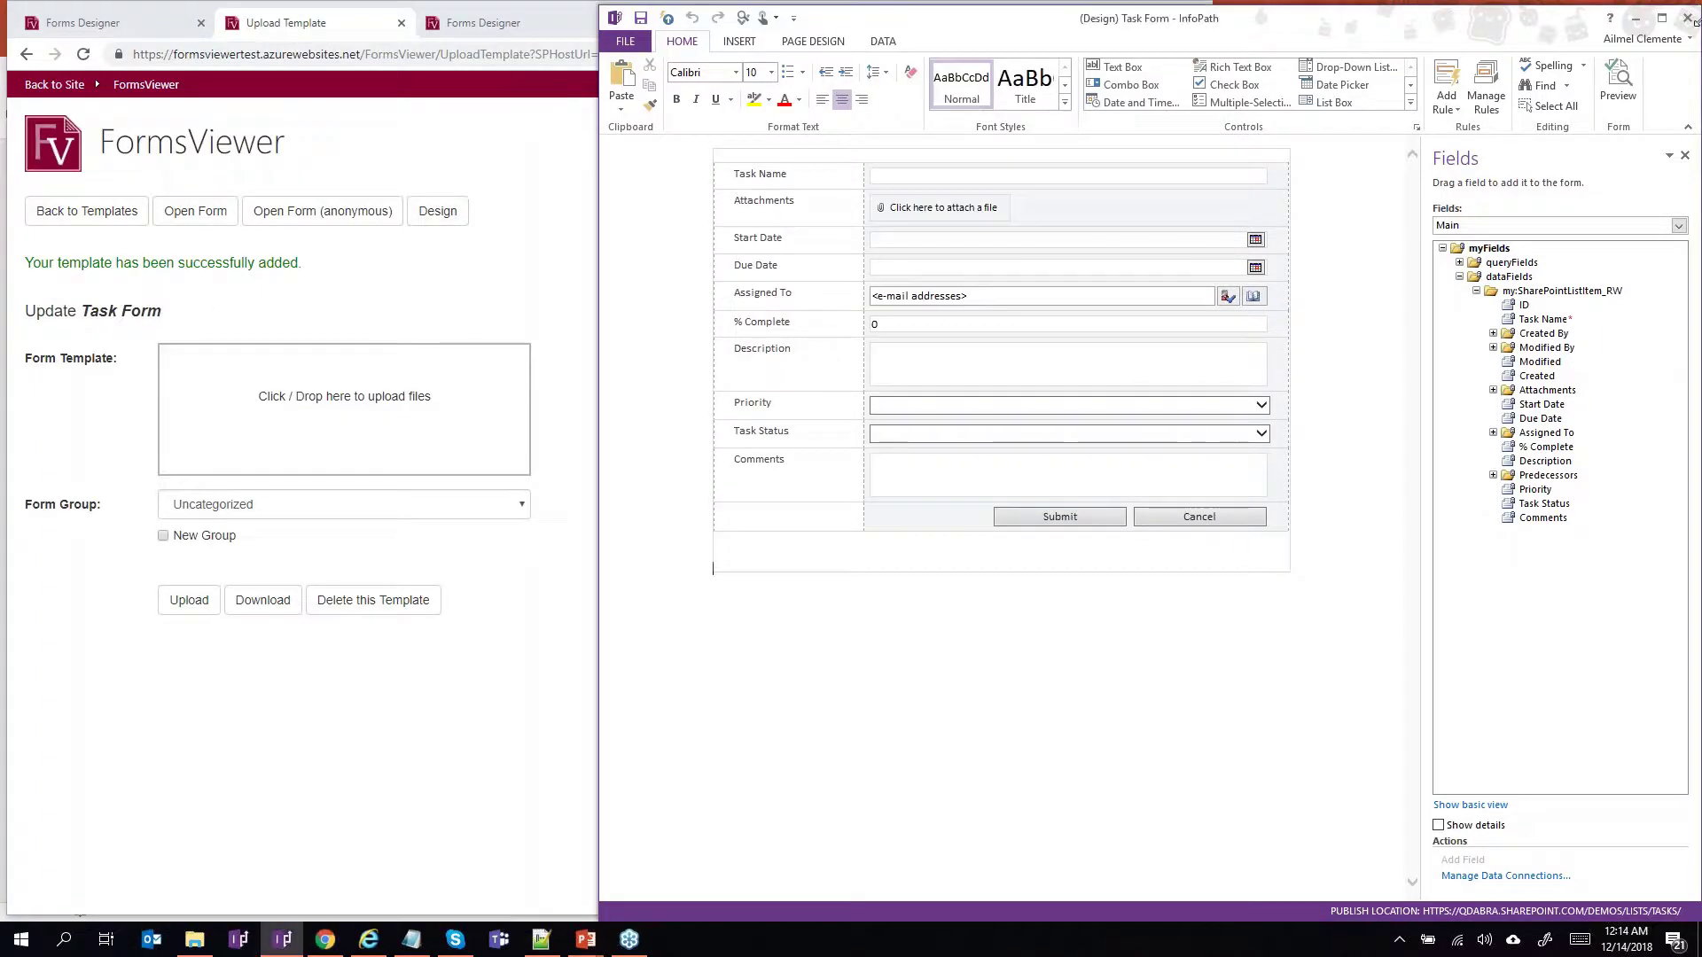
click(872, 521)
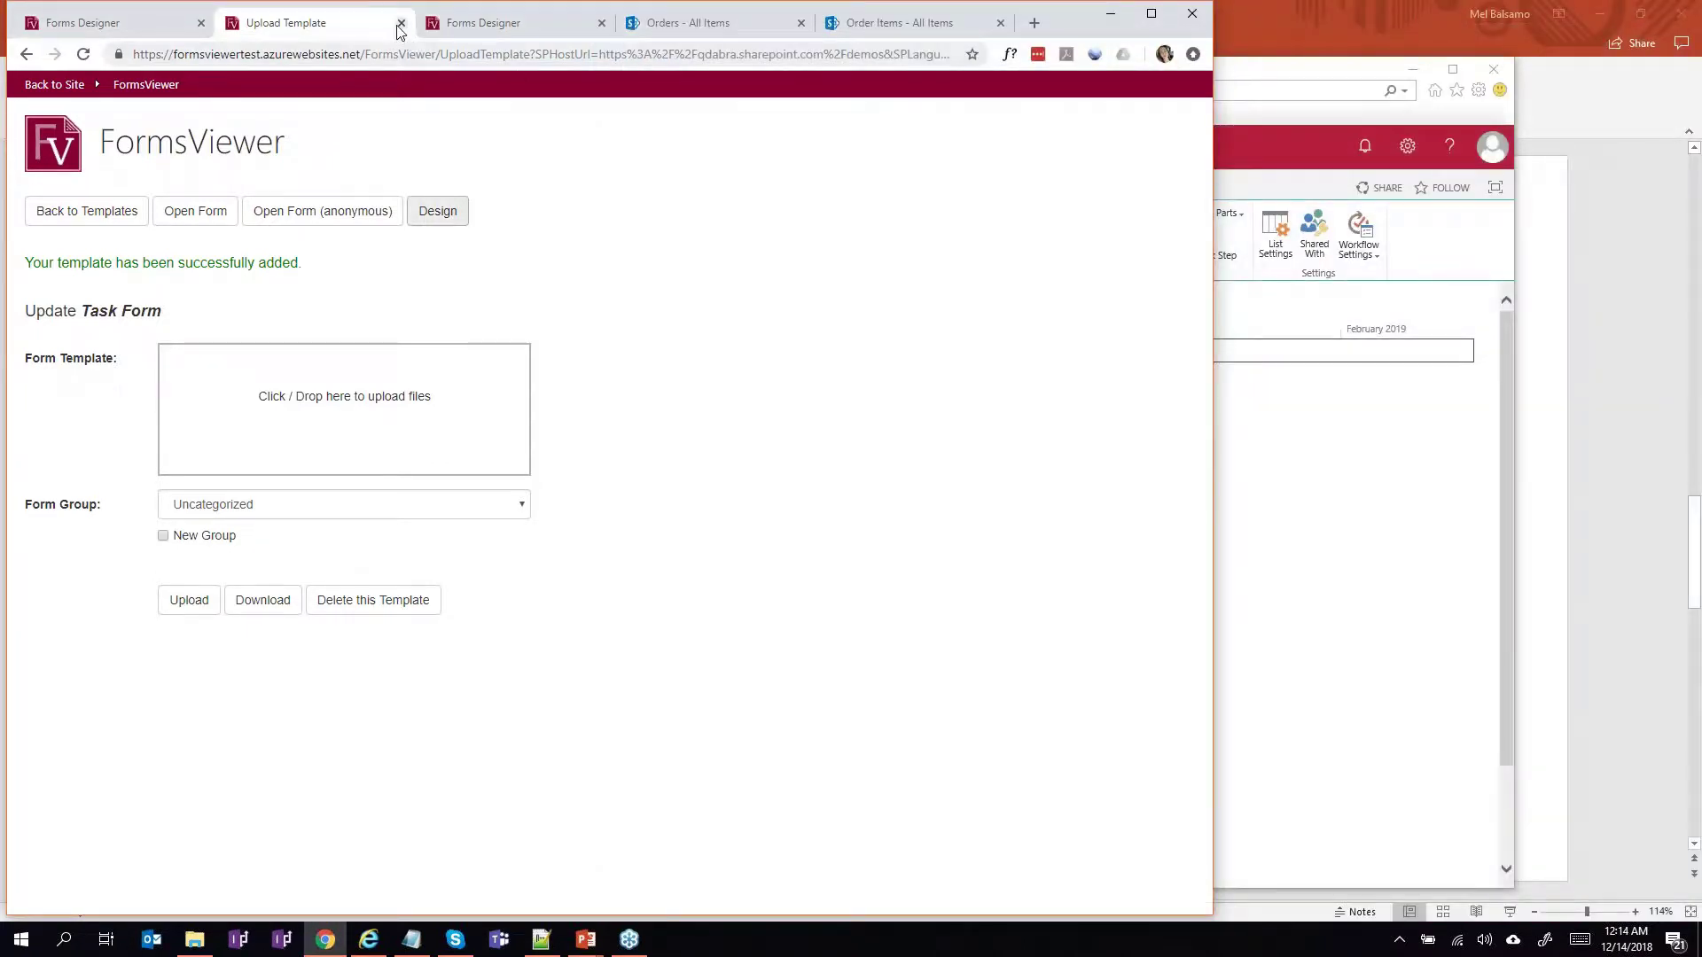
click(601, 23)
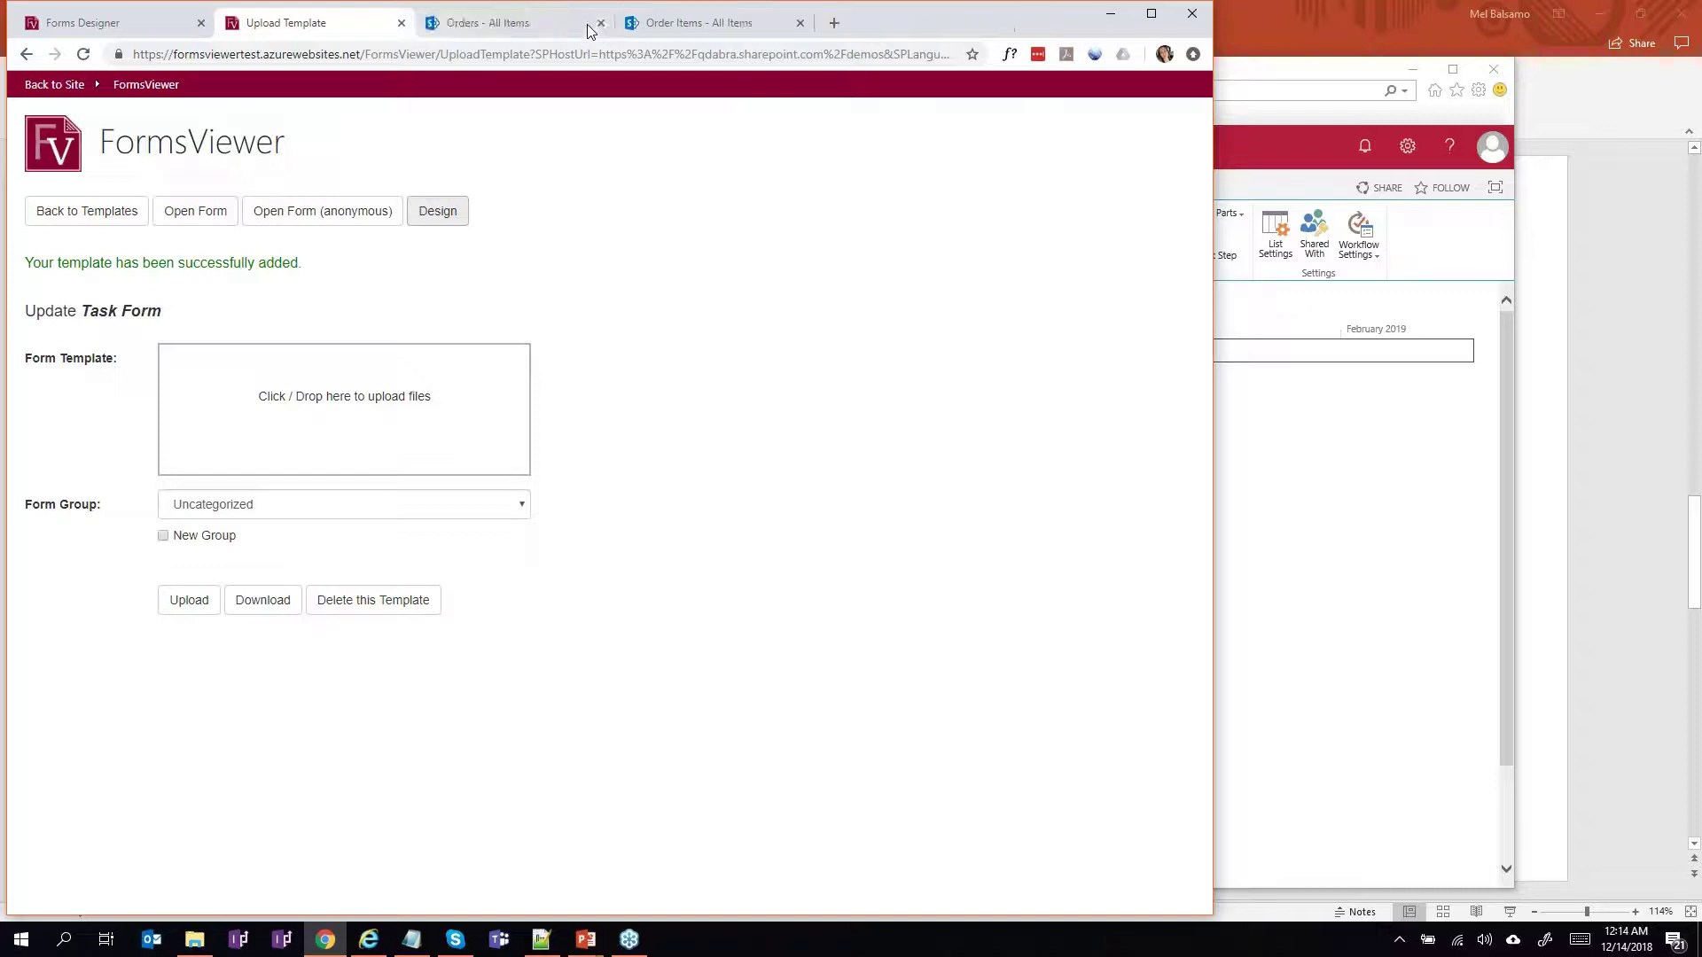
click(538, 28)
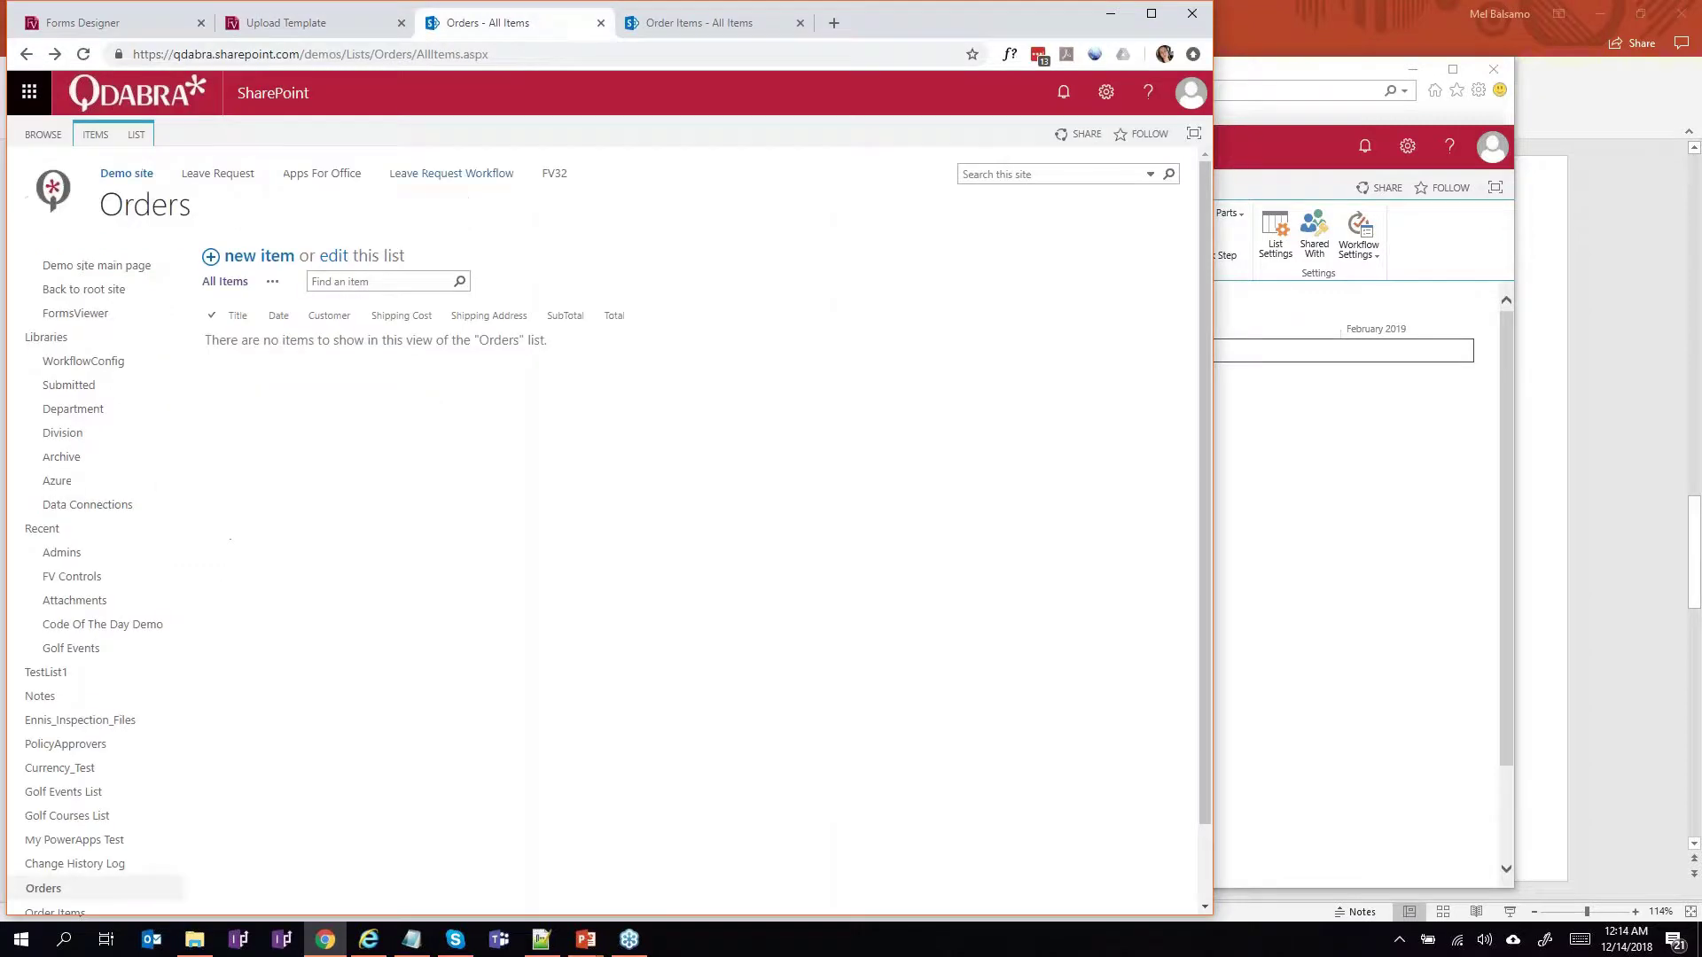
click(249, 266)
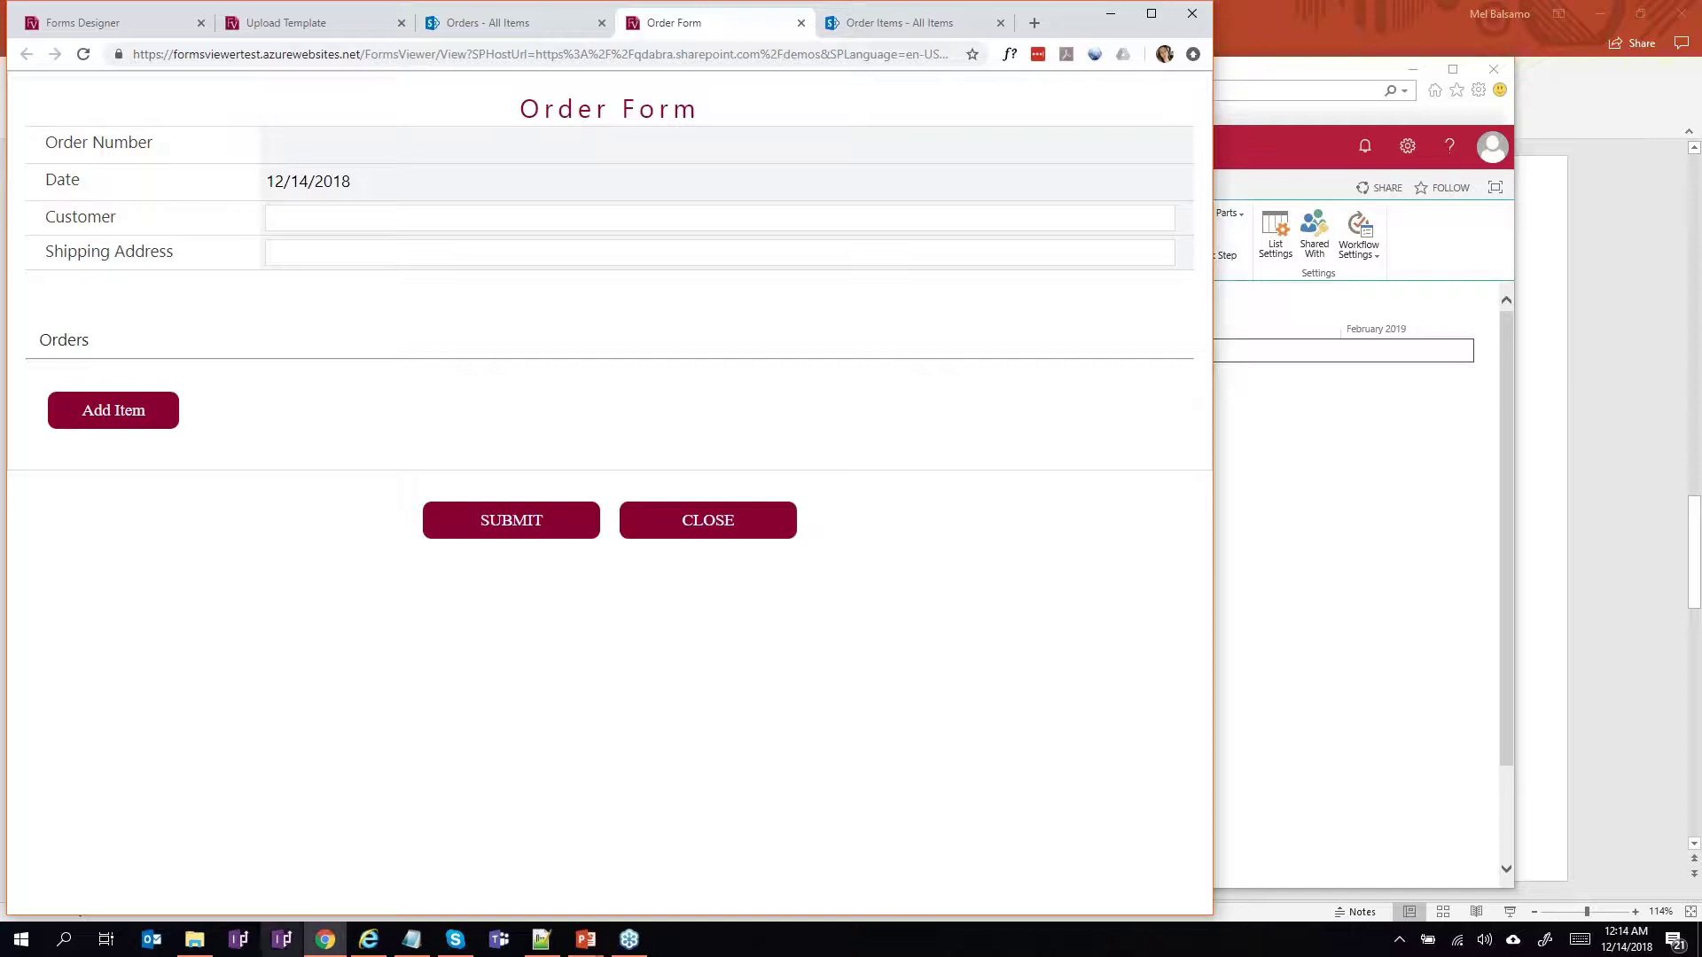
Open the Order Form.xsn template in InfoPath design mode from its folder.
click(194, 939)
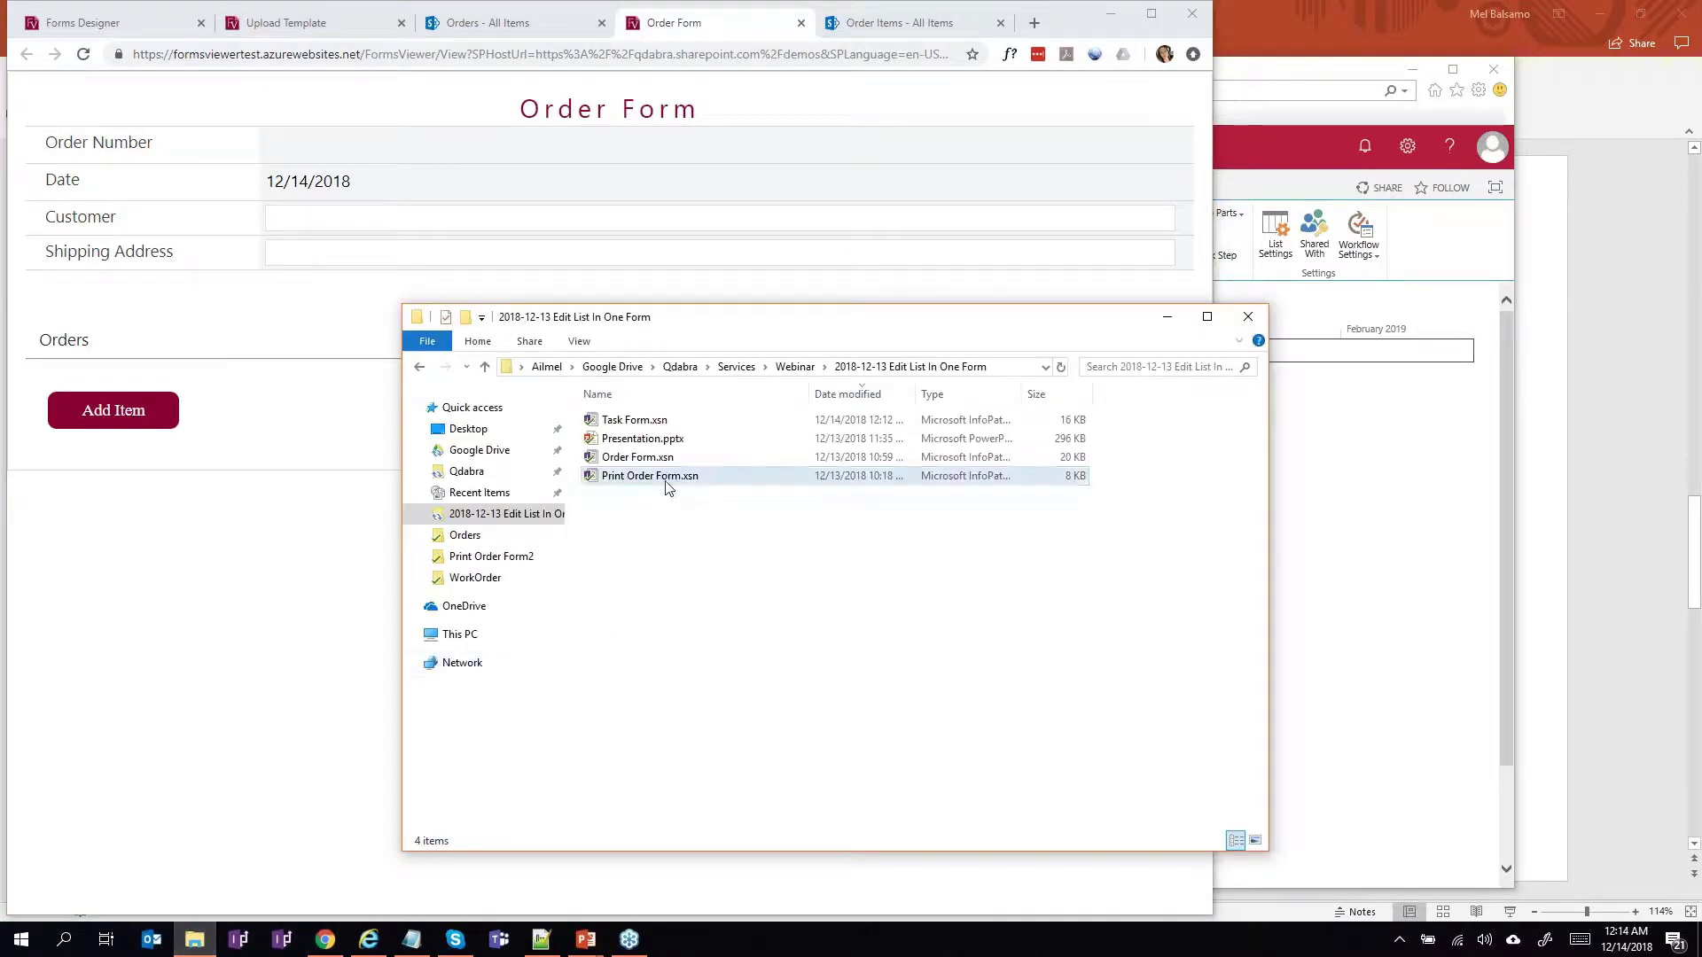
click(654, 459)
right_click(655, 459)
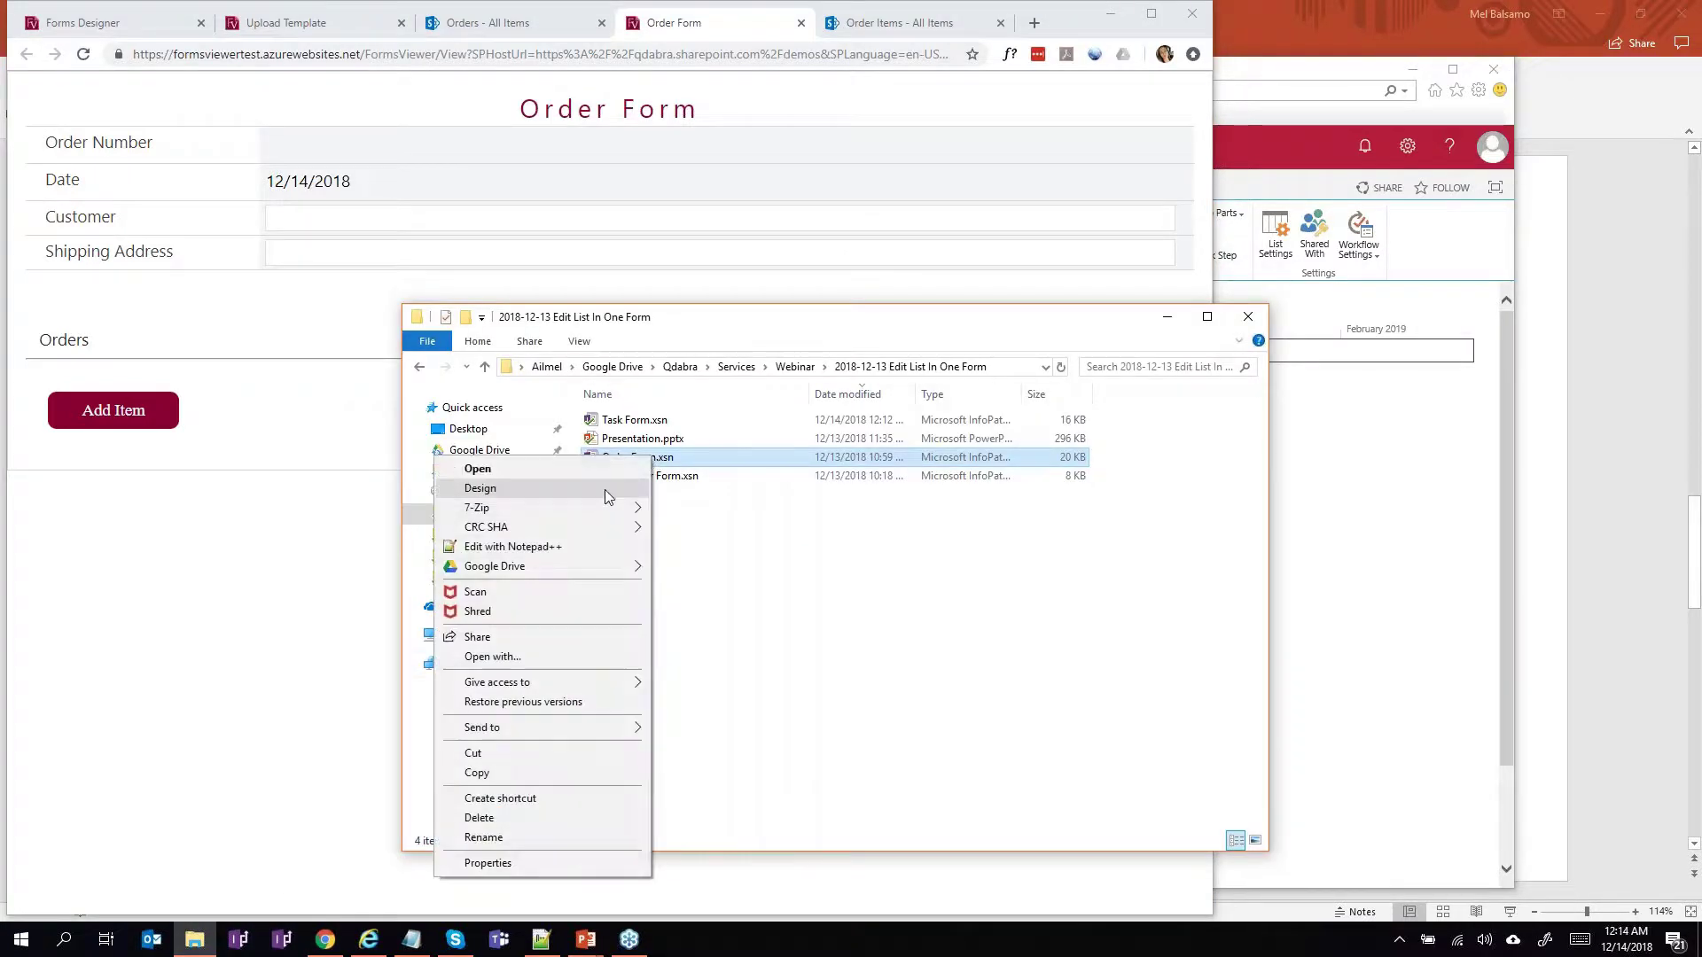
click(604, 490)
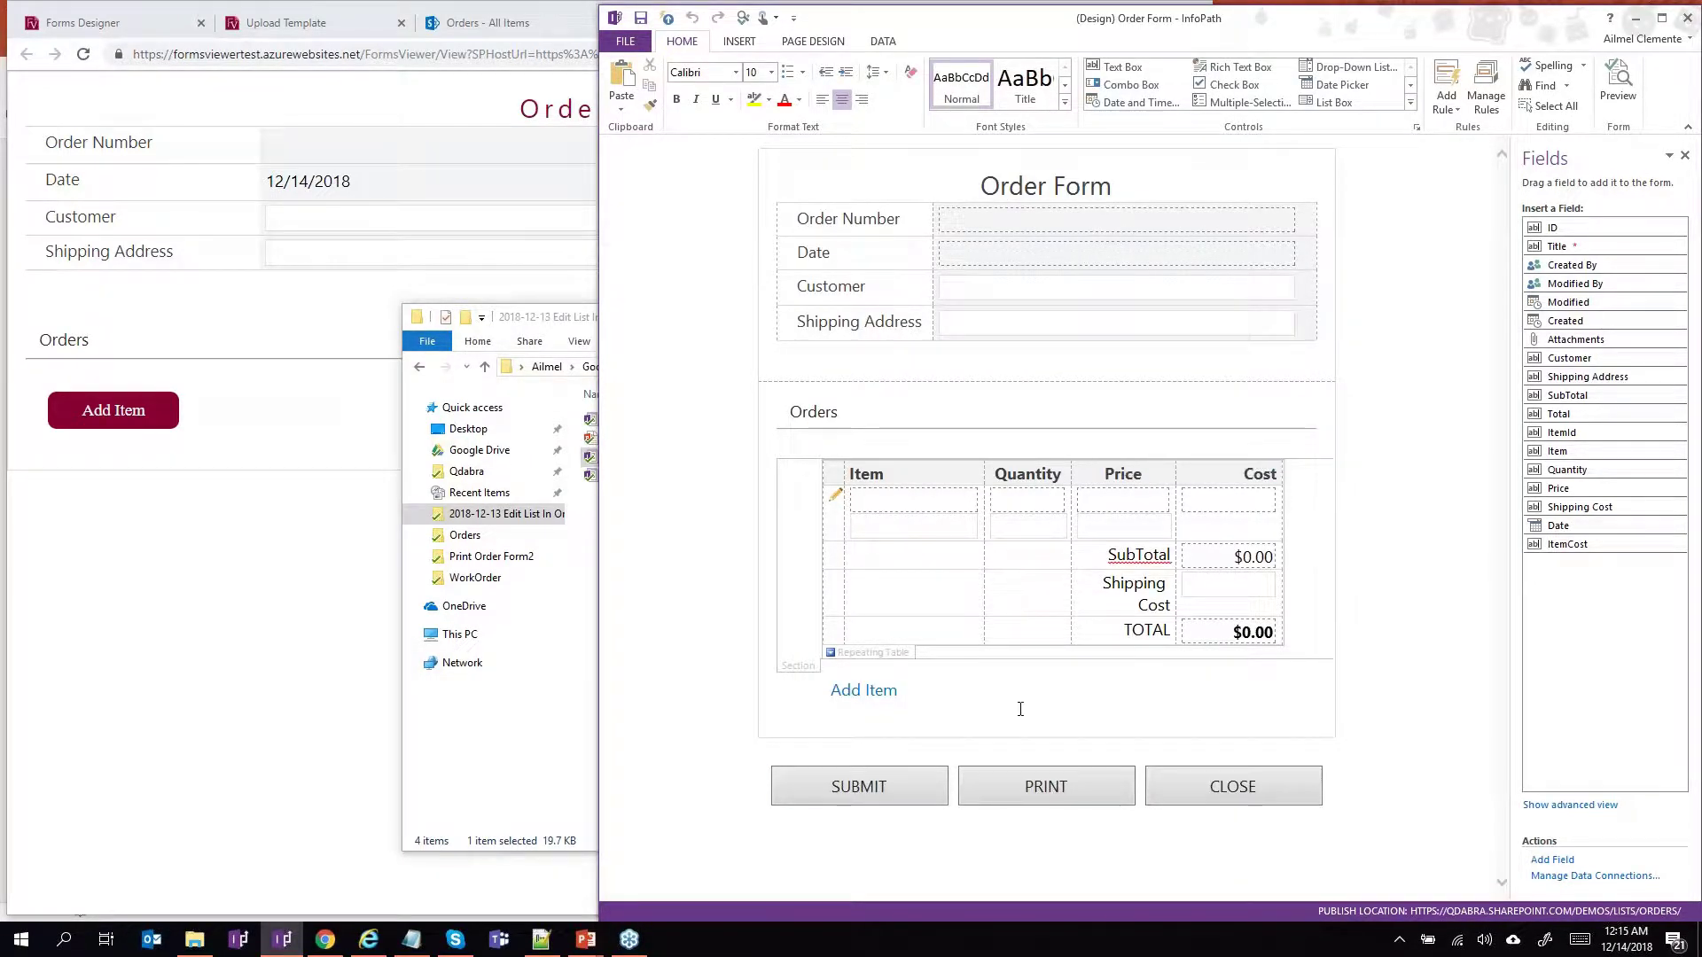
Show the CLOSE button's rules, a single Close Form rule that closes without prompting.
click(927, 775)
click(1178, 789)
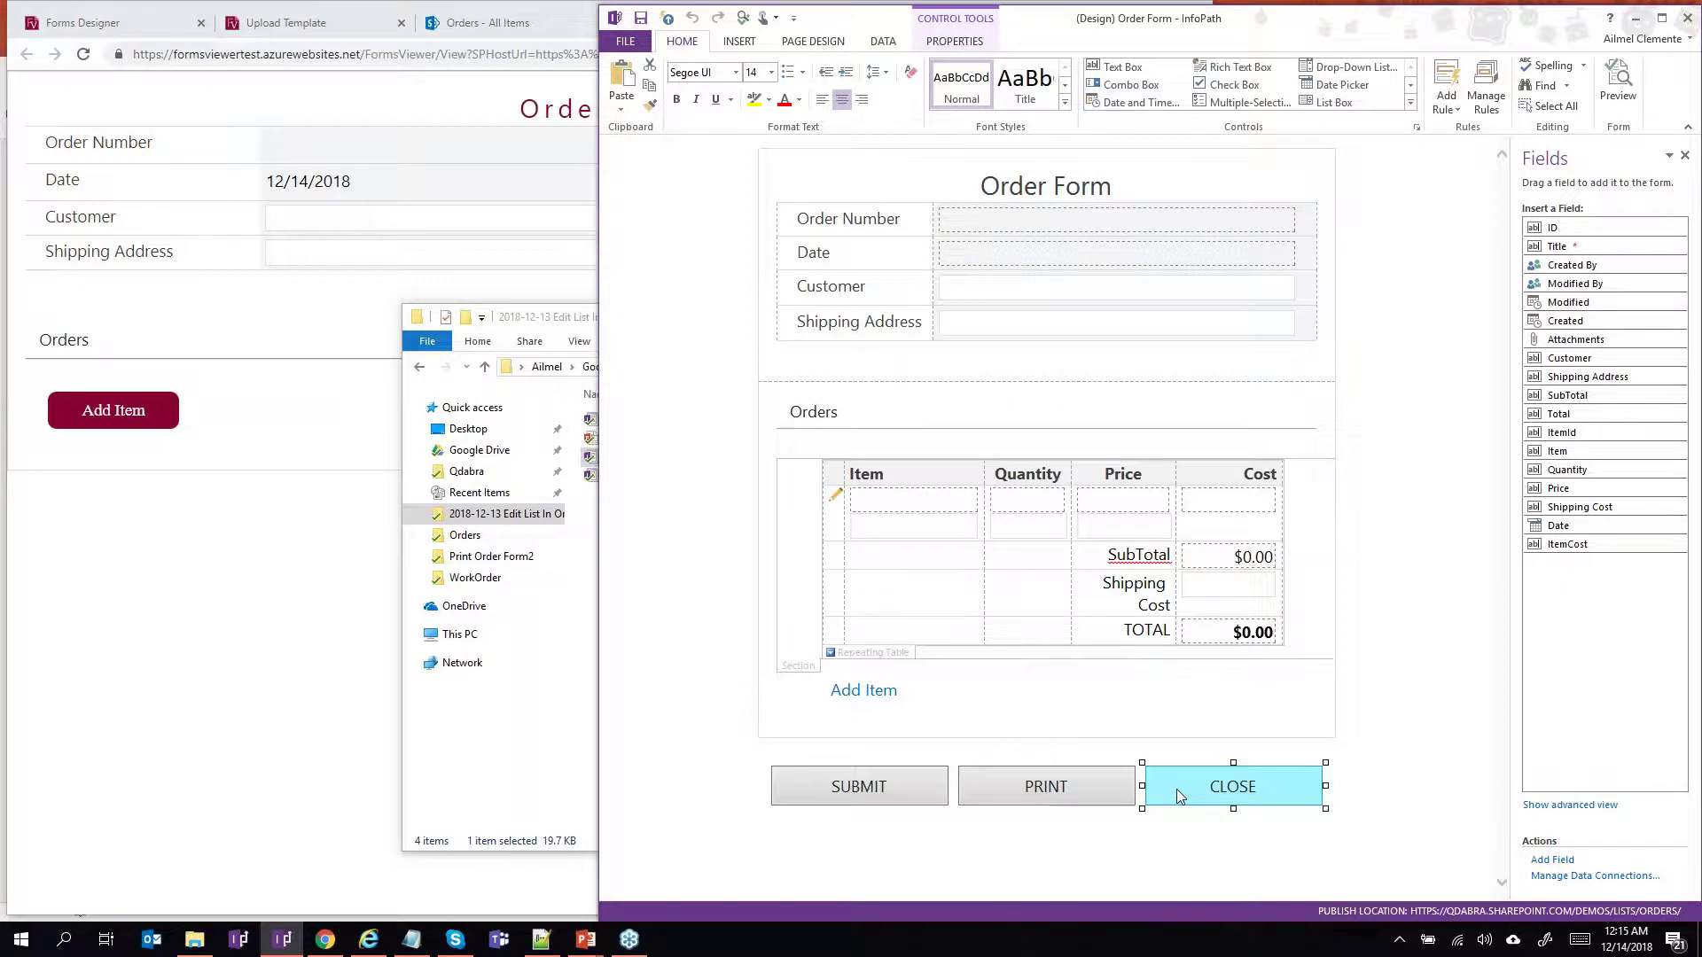
click(321, 615)
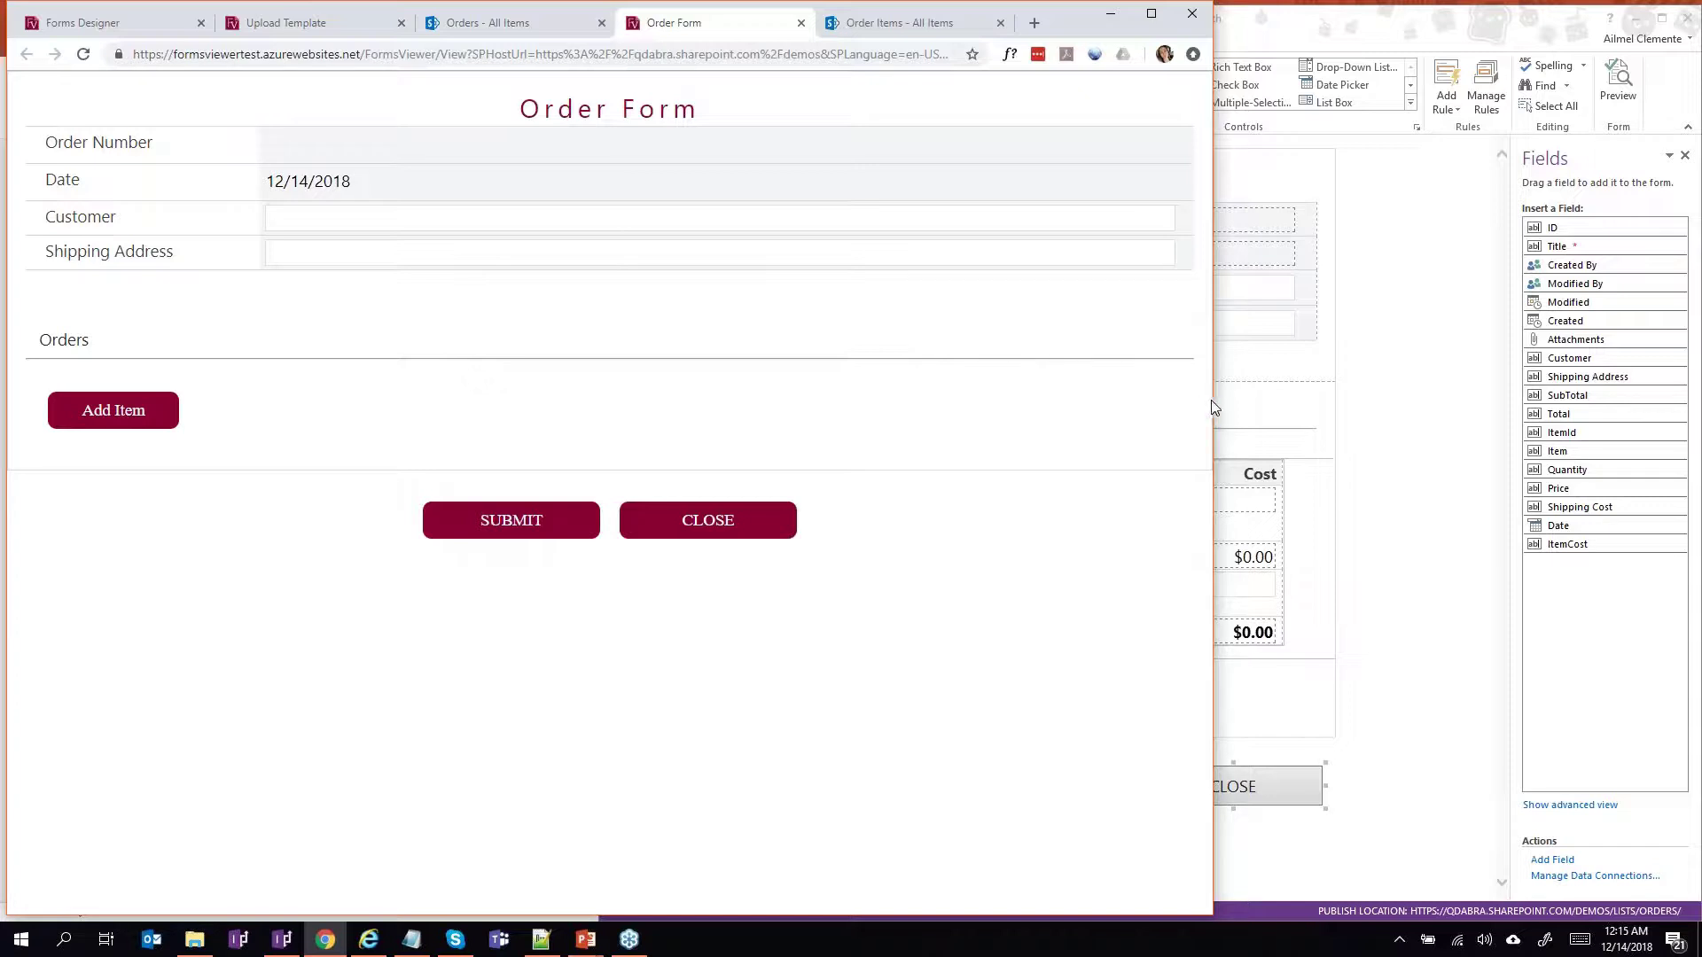
drag(1215, 399, 826, 367)
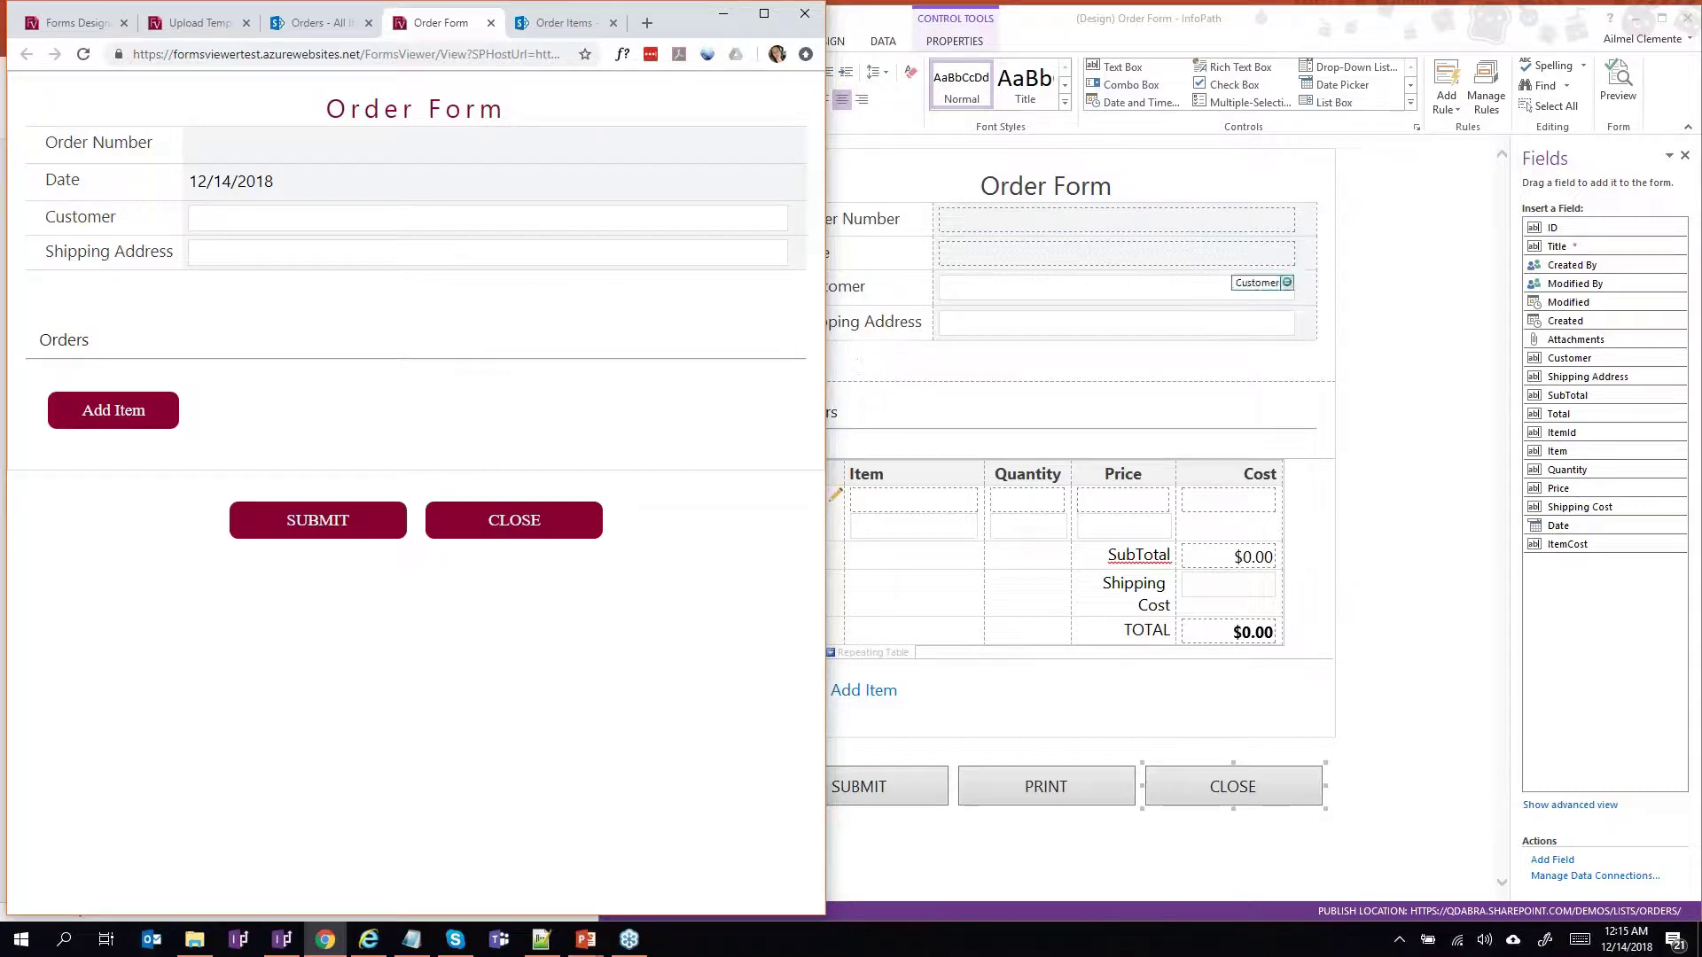
click(1486, 88)
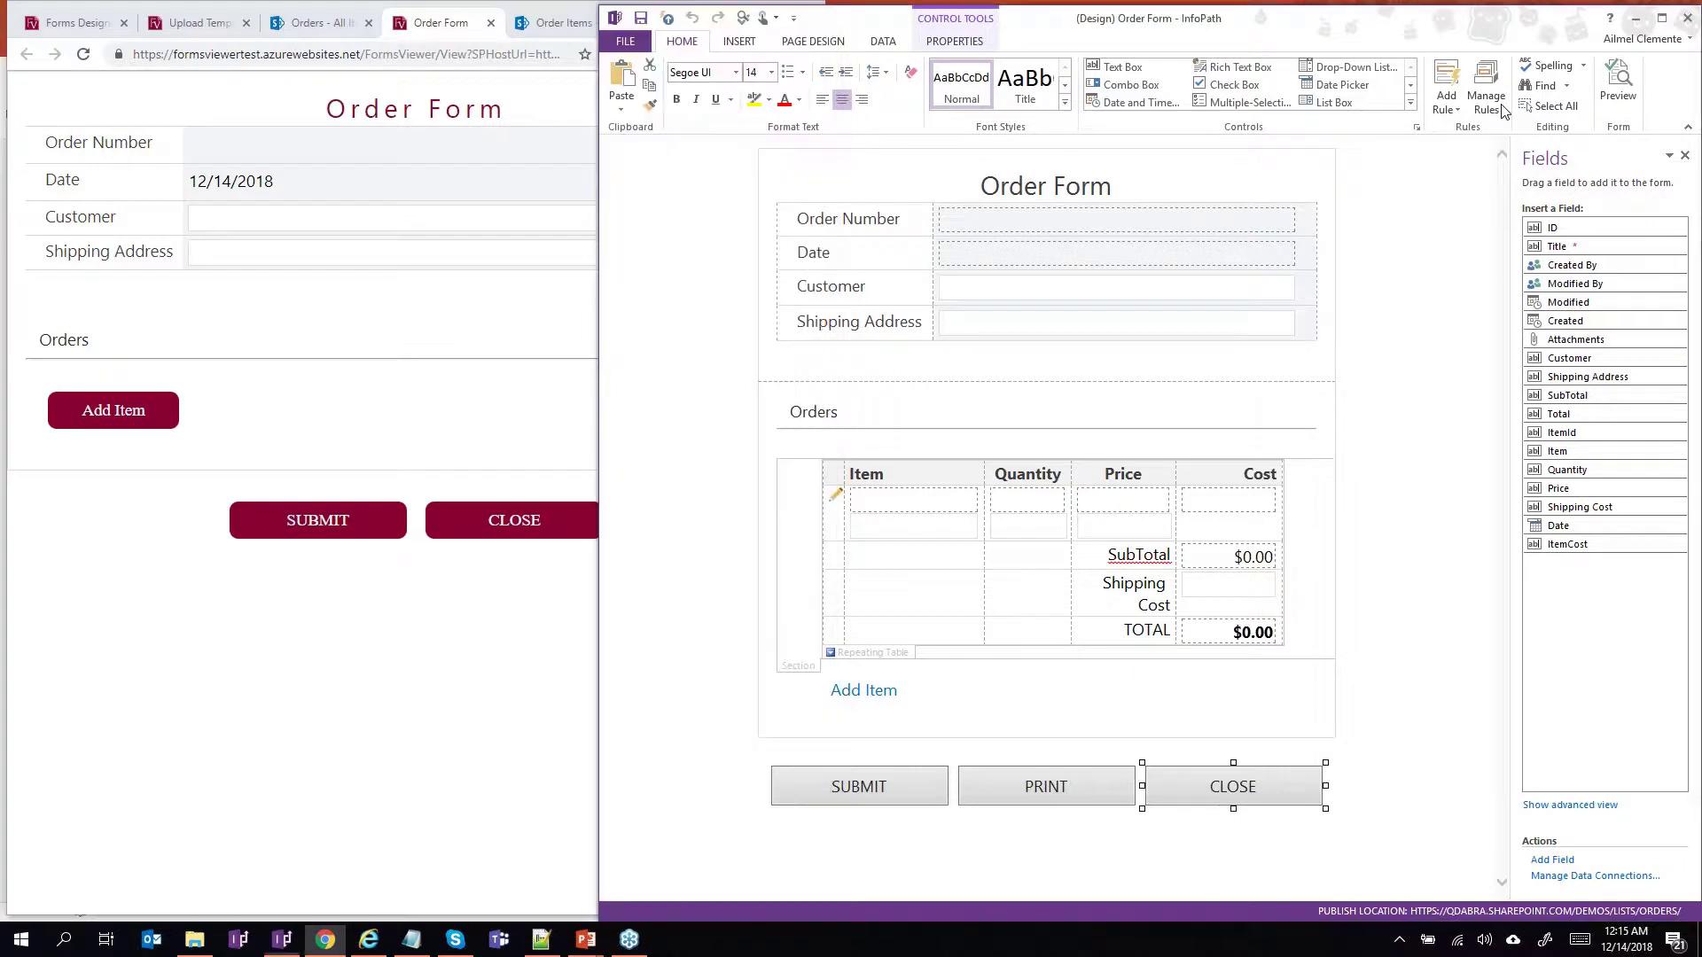
List the QdabraRules (Secondary) data source fields in the advanced Fields view.
drag(1398, 208, 1376, 209)
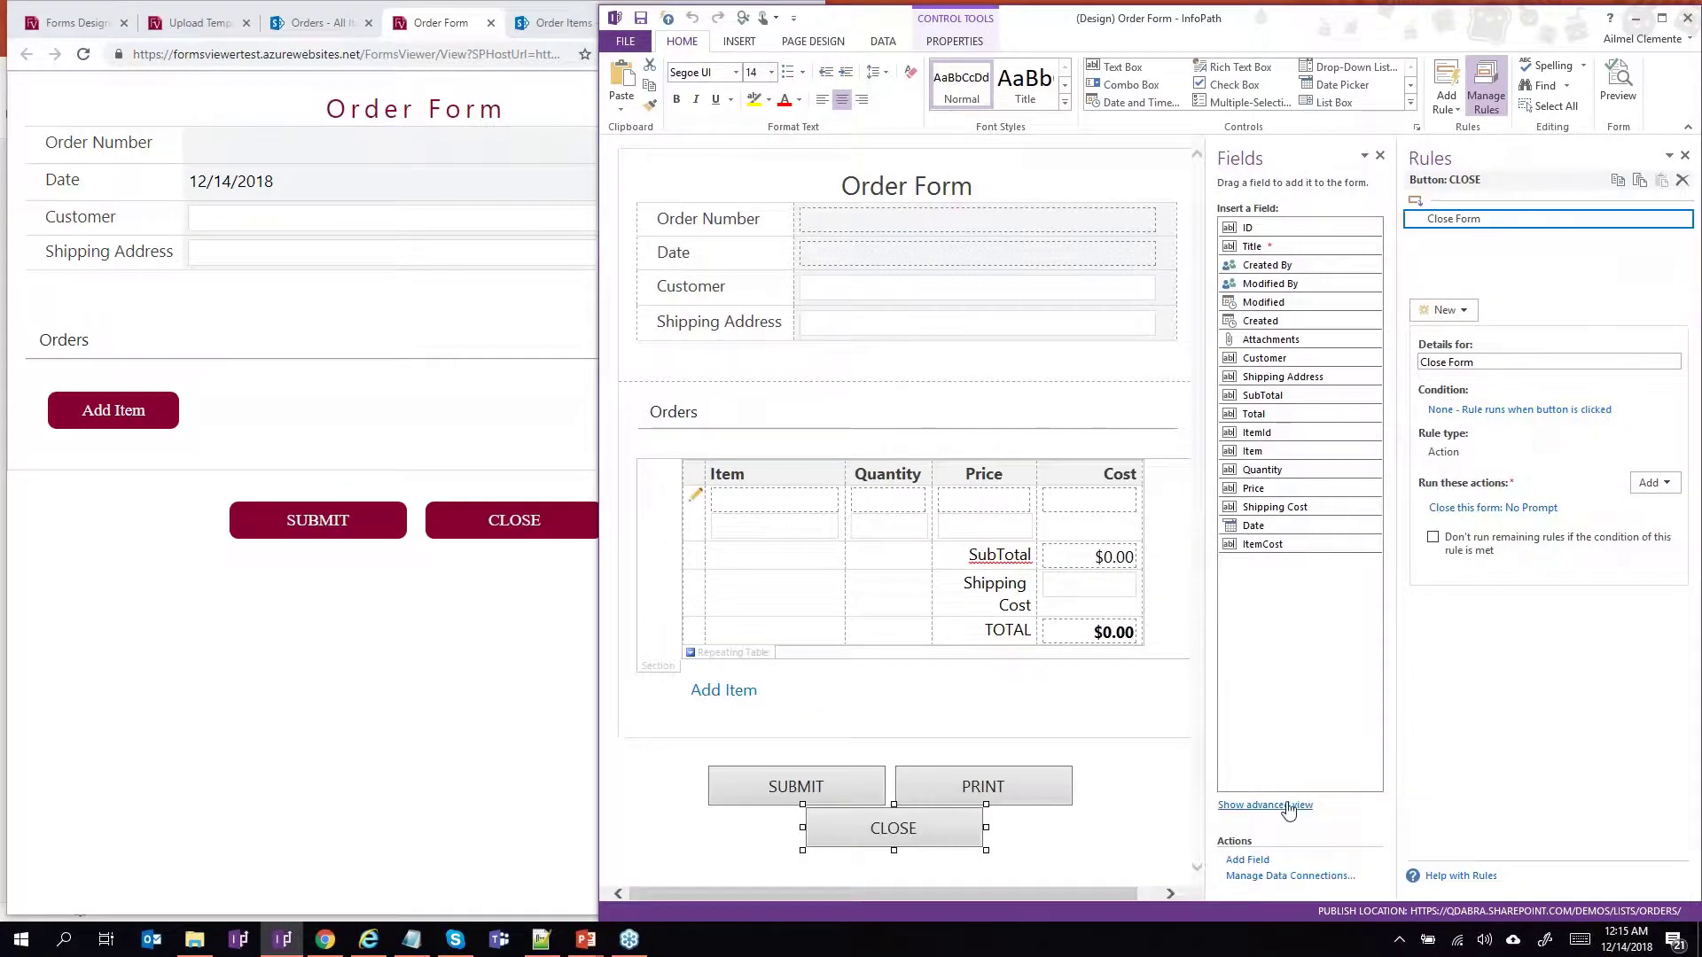
click(1281, 806)
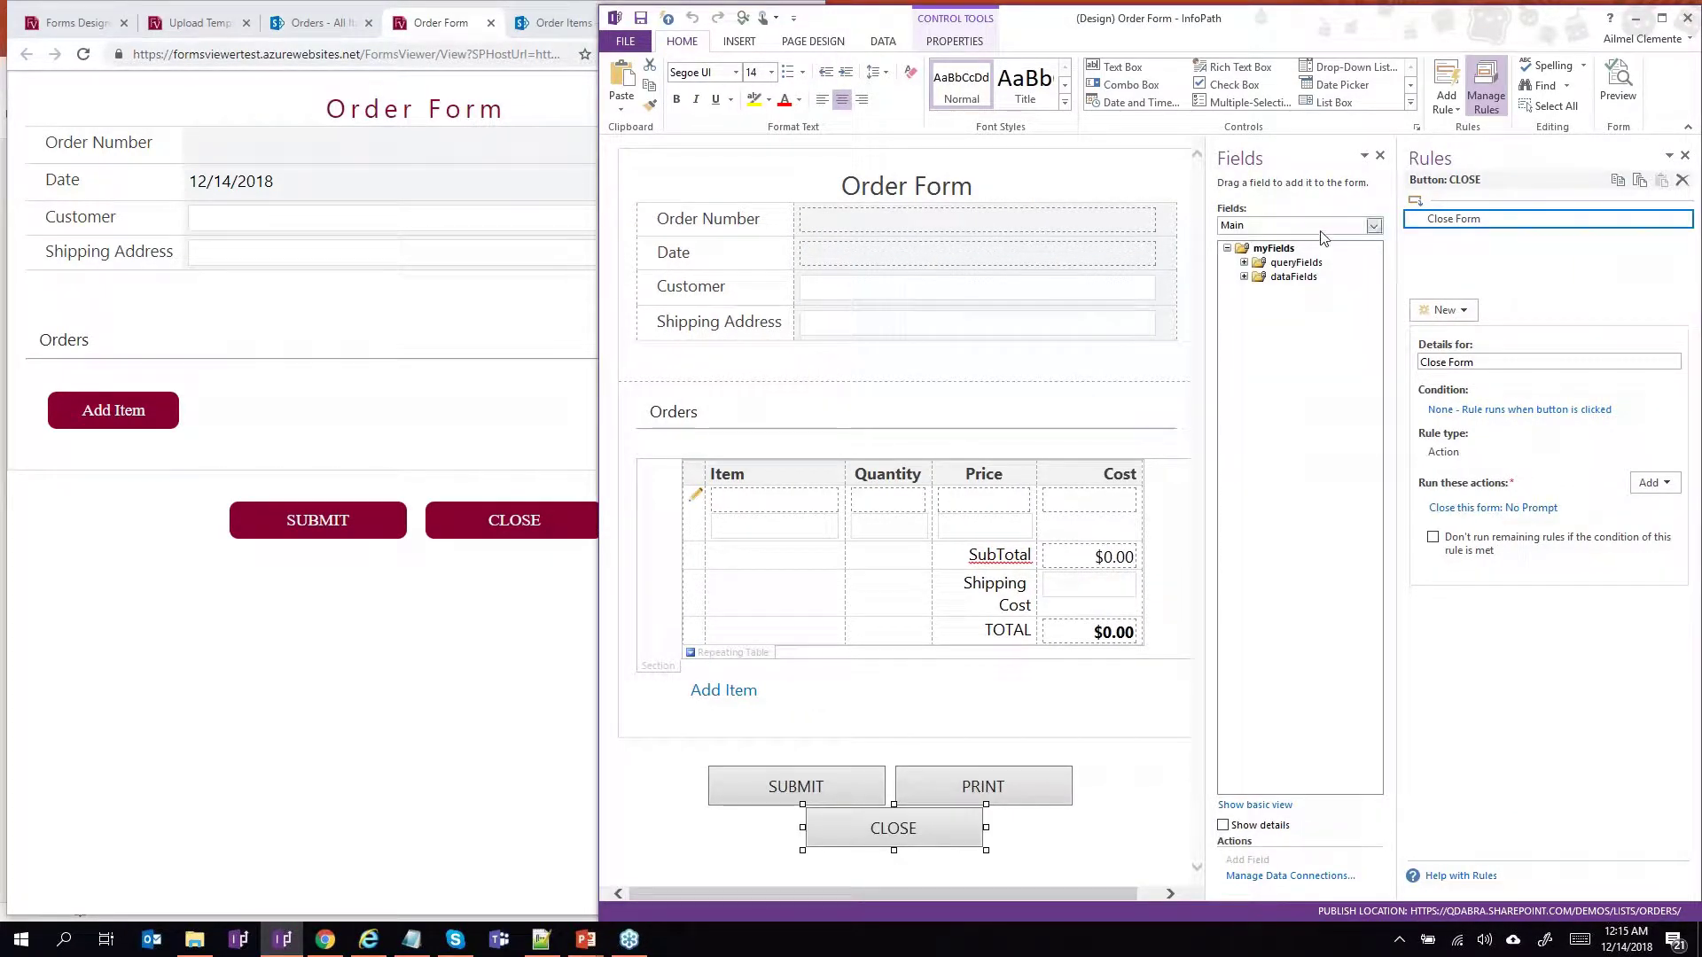
click(1373, 226)
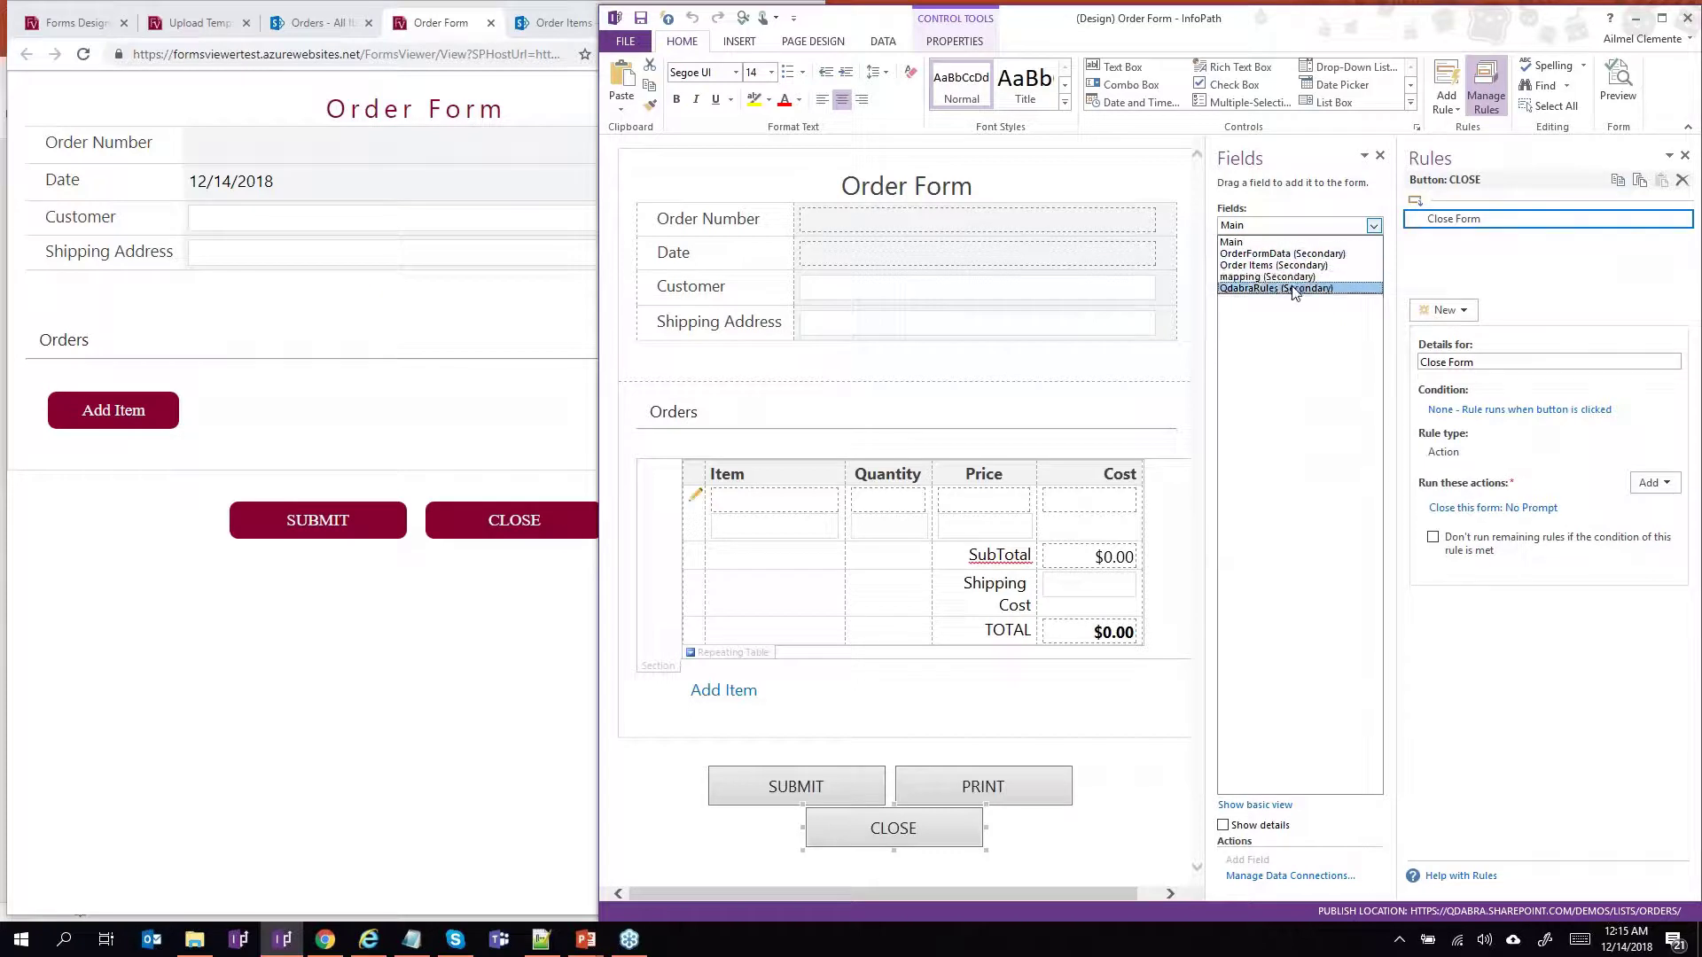
click(1291, 287)
Review finishedLoading's Load Style, Load Items and Set Date rules, then widen the browser's Order Form in front.
click(1309, 277)
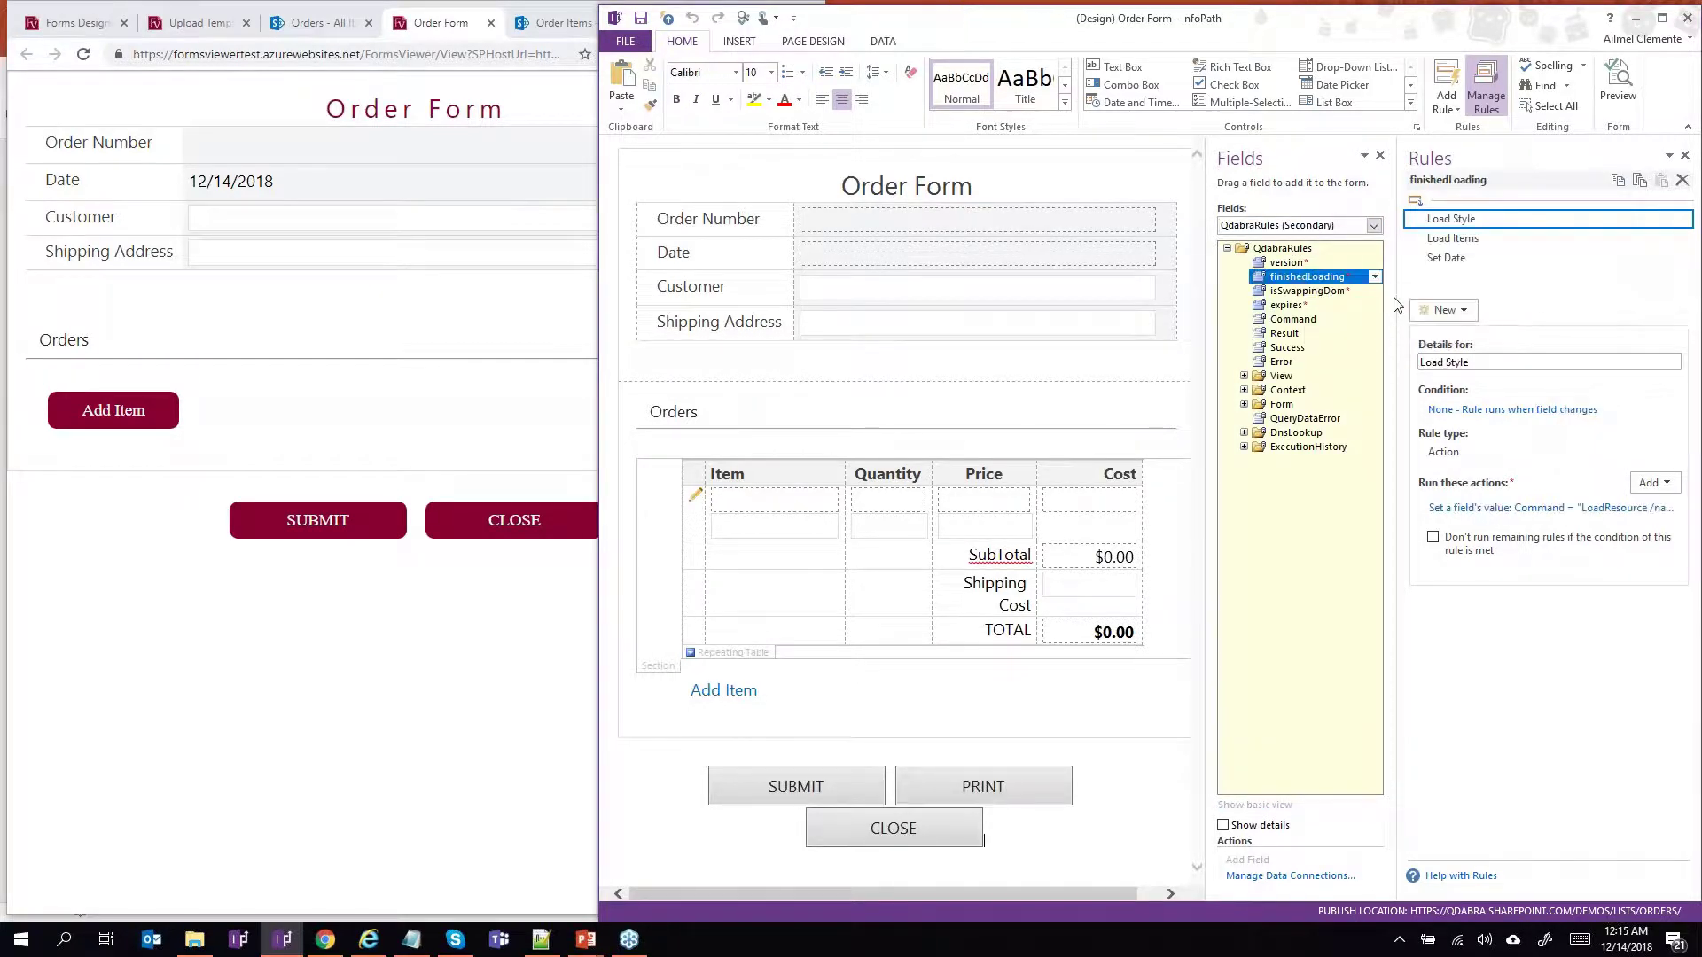
drag(1398, 299, 1232, 298)
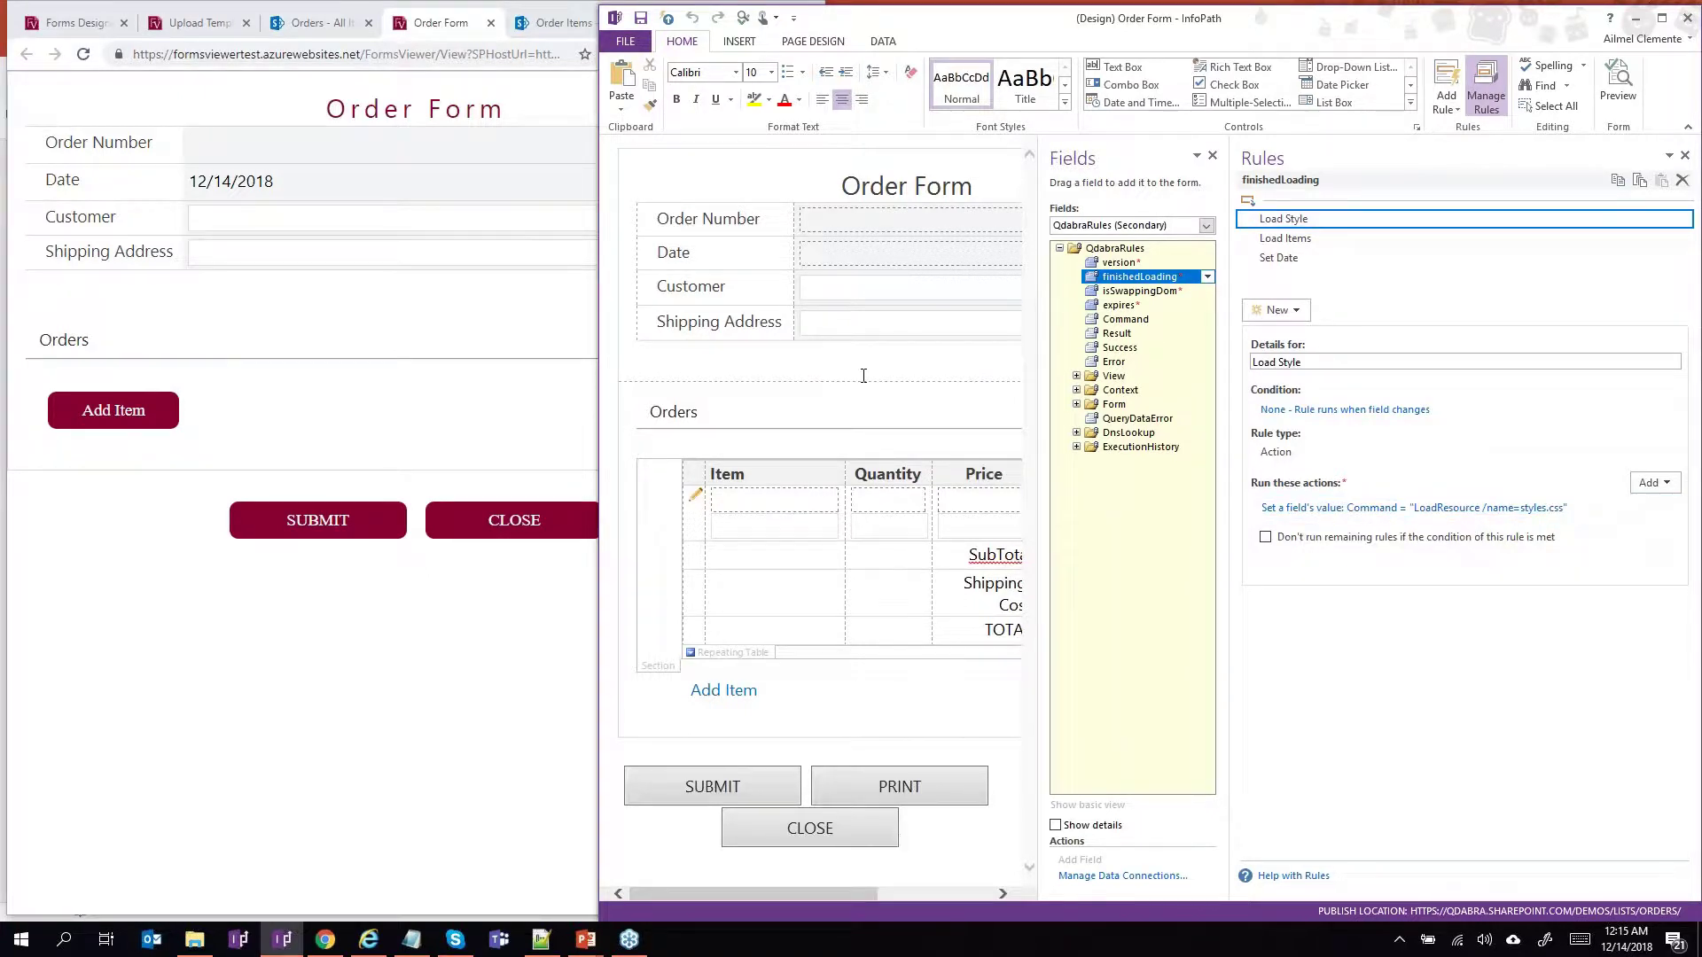
click(554, 651)
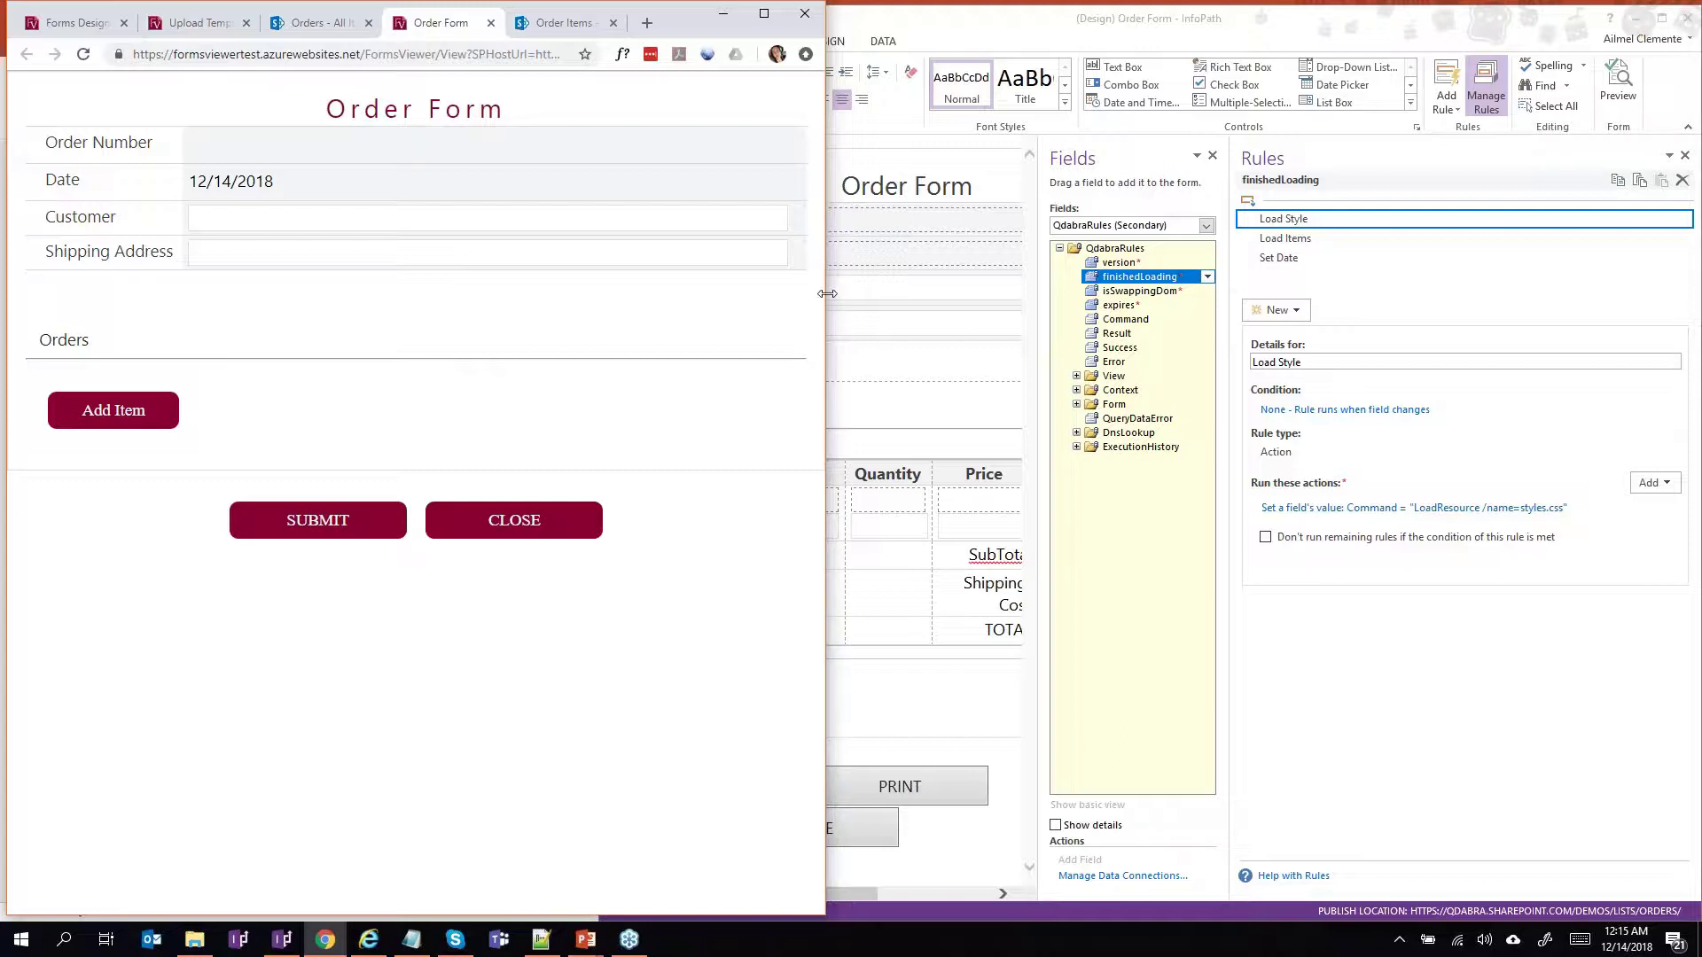
drag(827, 294, 1257, 283)
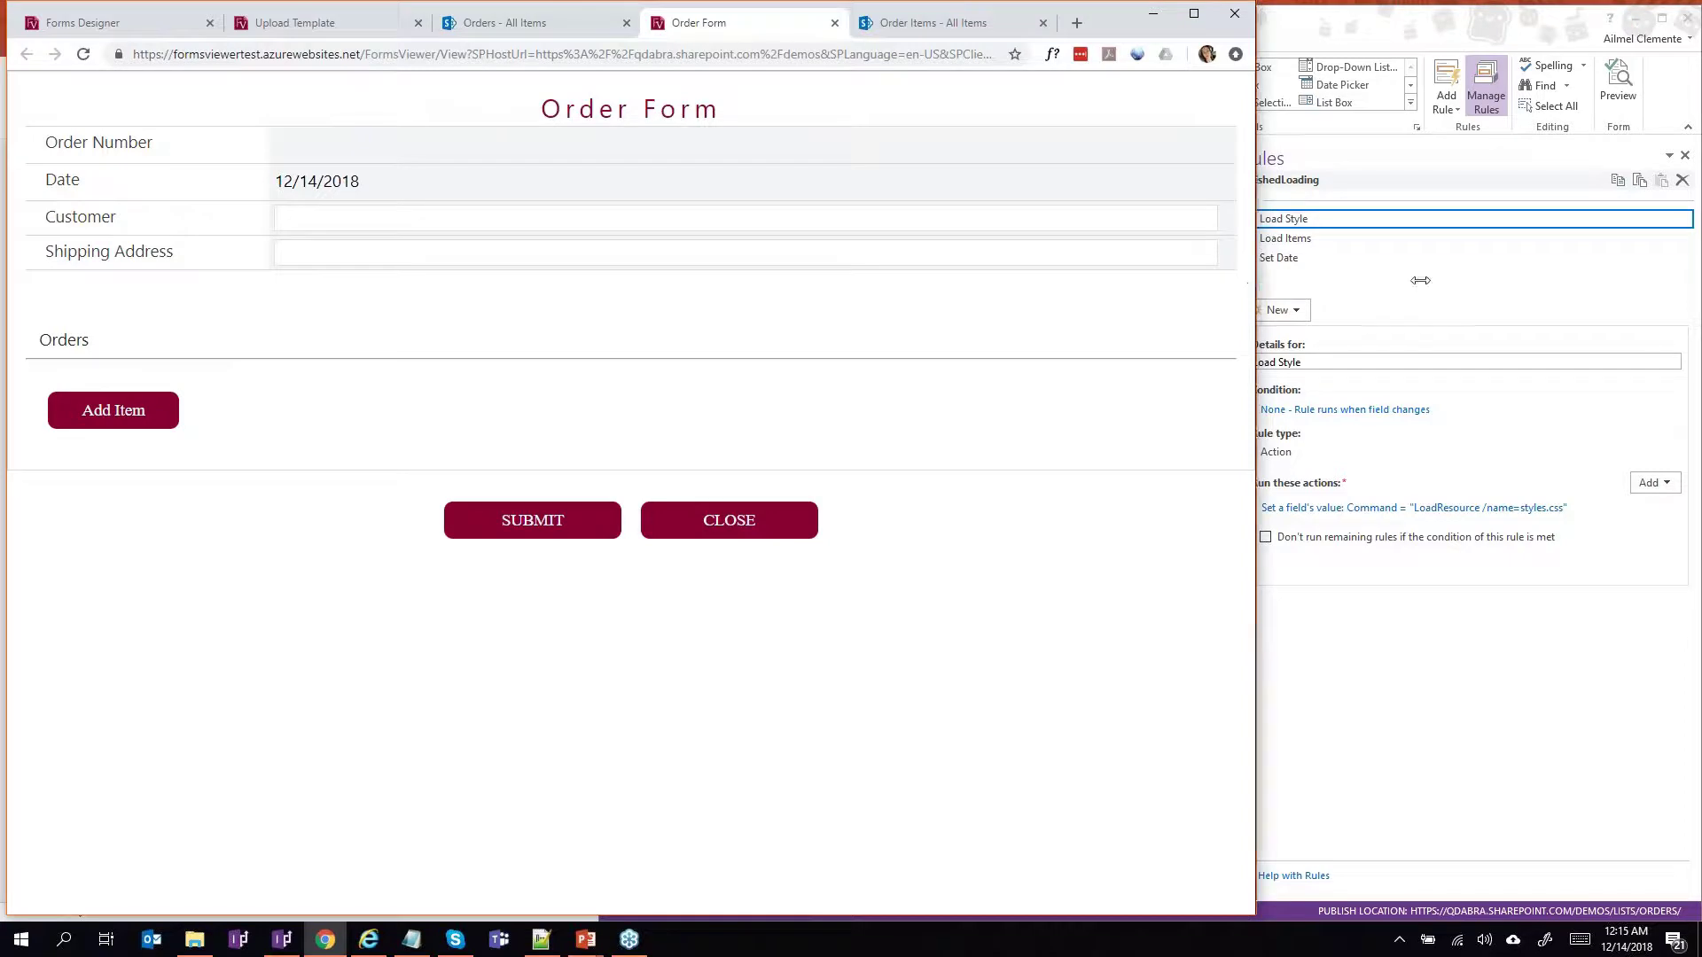
Enter the customer's name and shipping street, city, state and ZIP, then add an item row.
drag(1258, 282, 1083, 308)
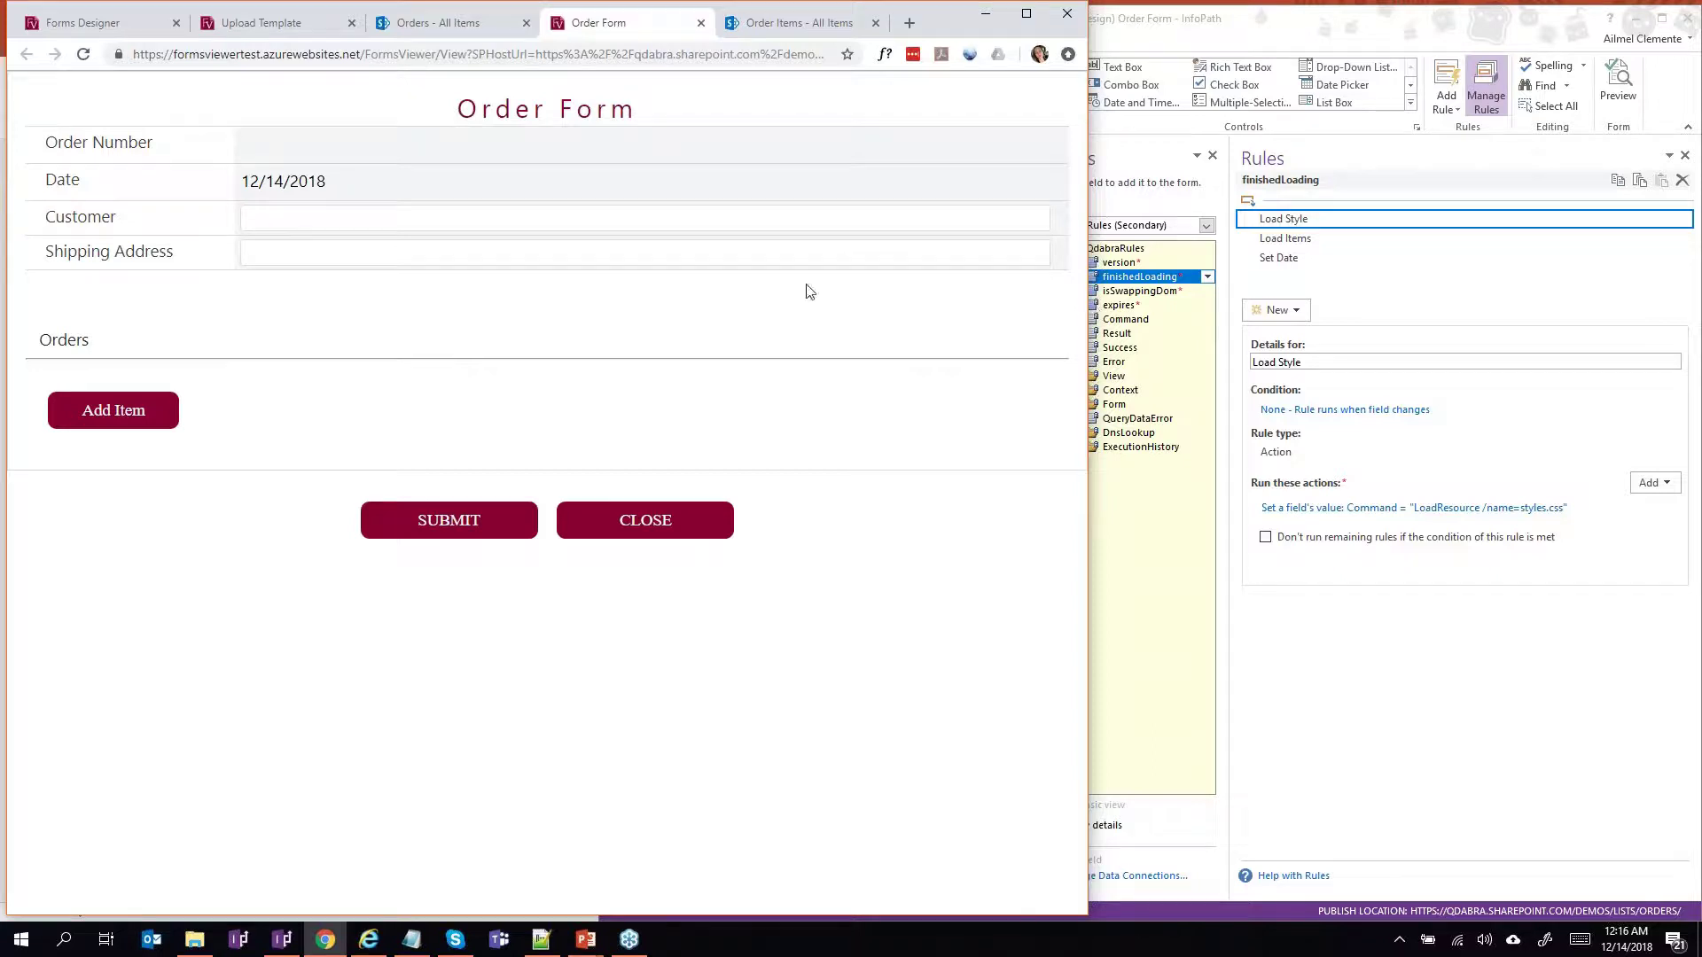
click(739, 225)
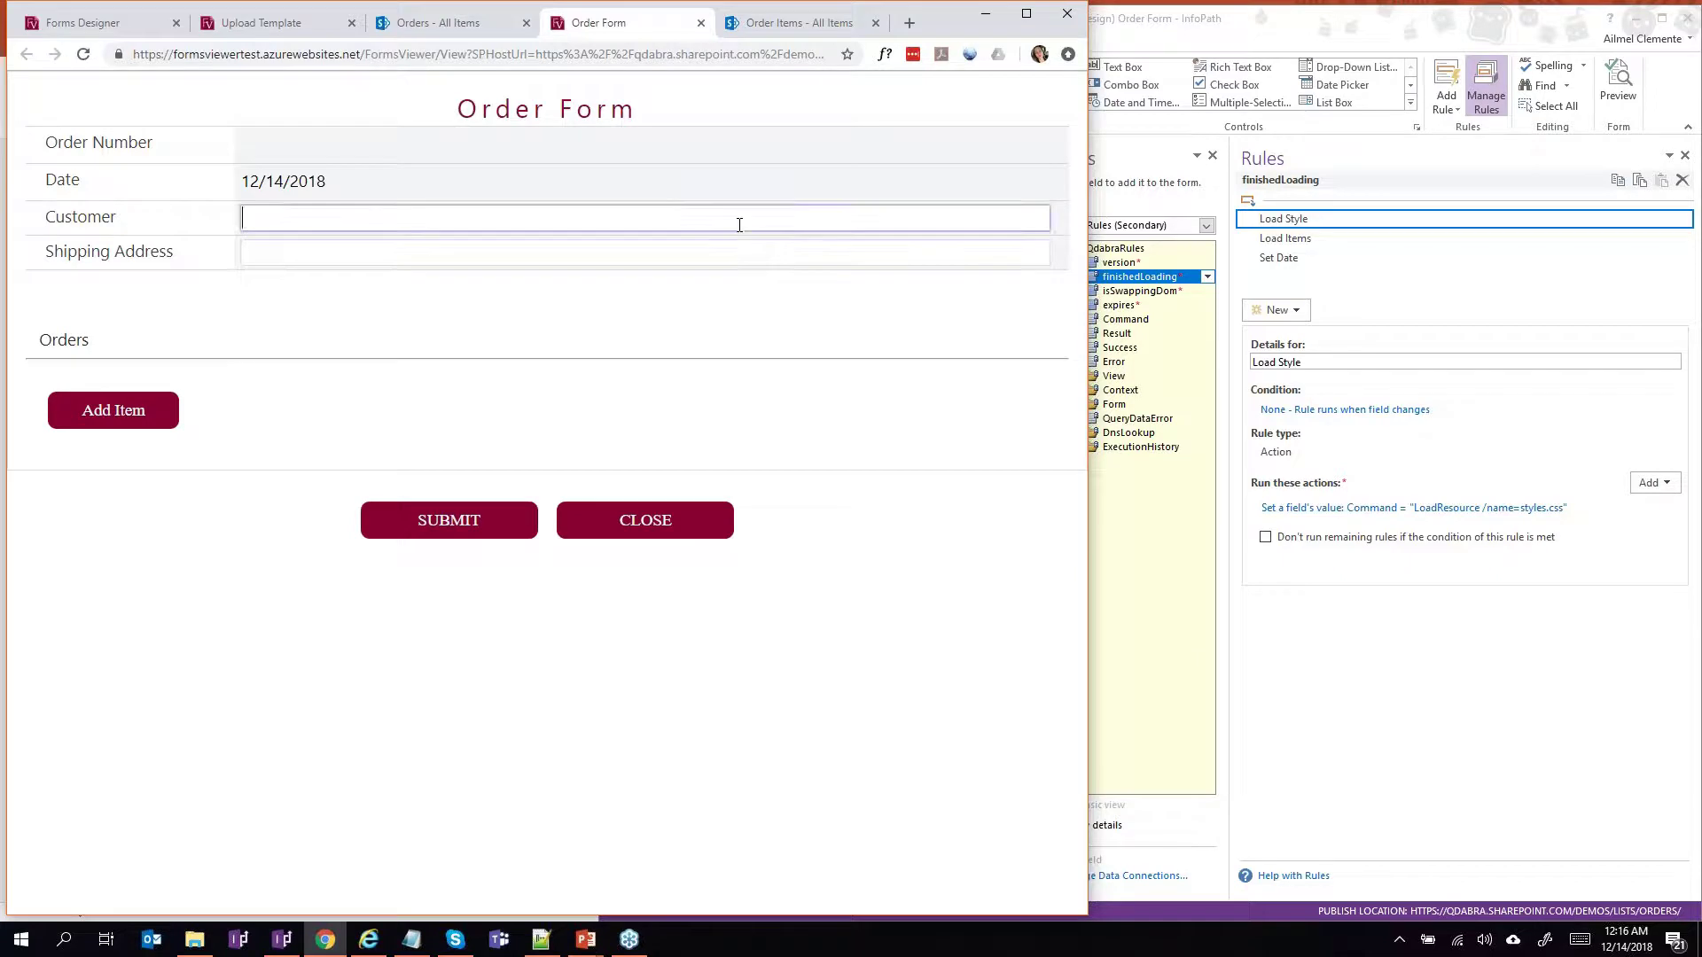
click(649, 254)
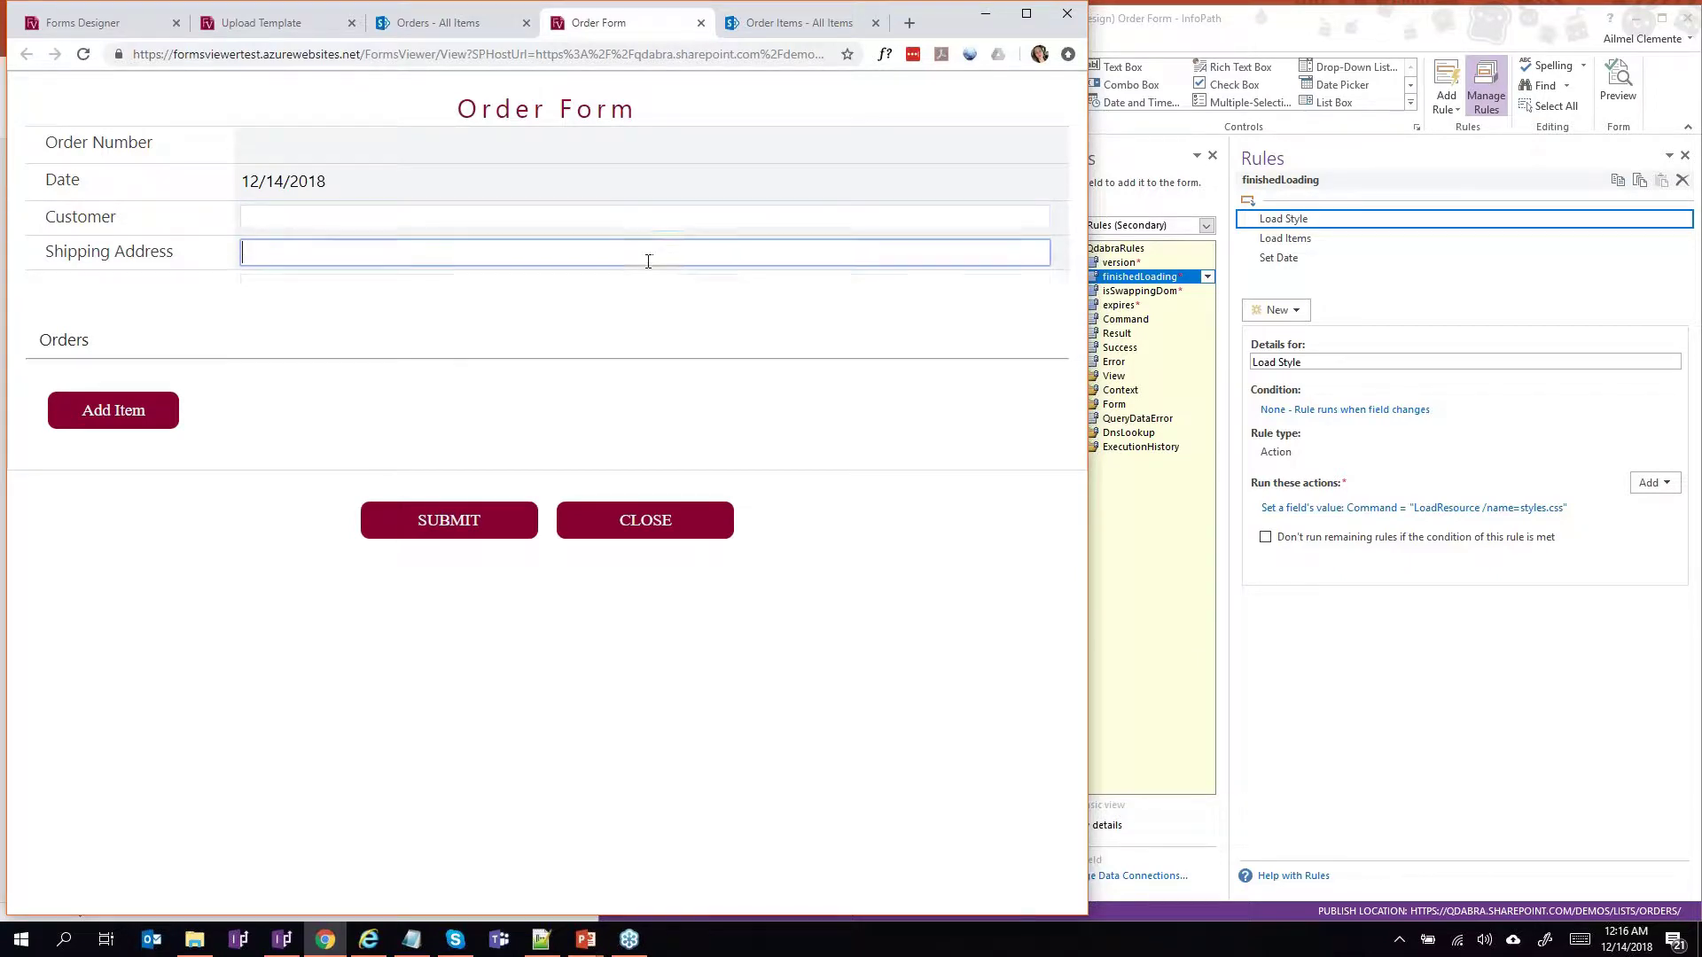
click(626, 209)
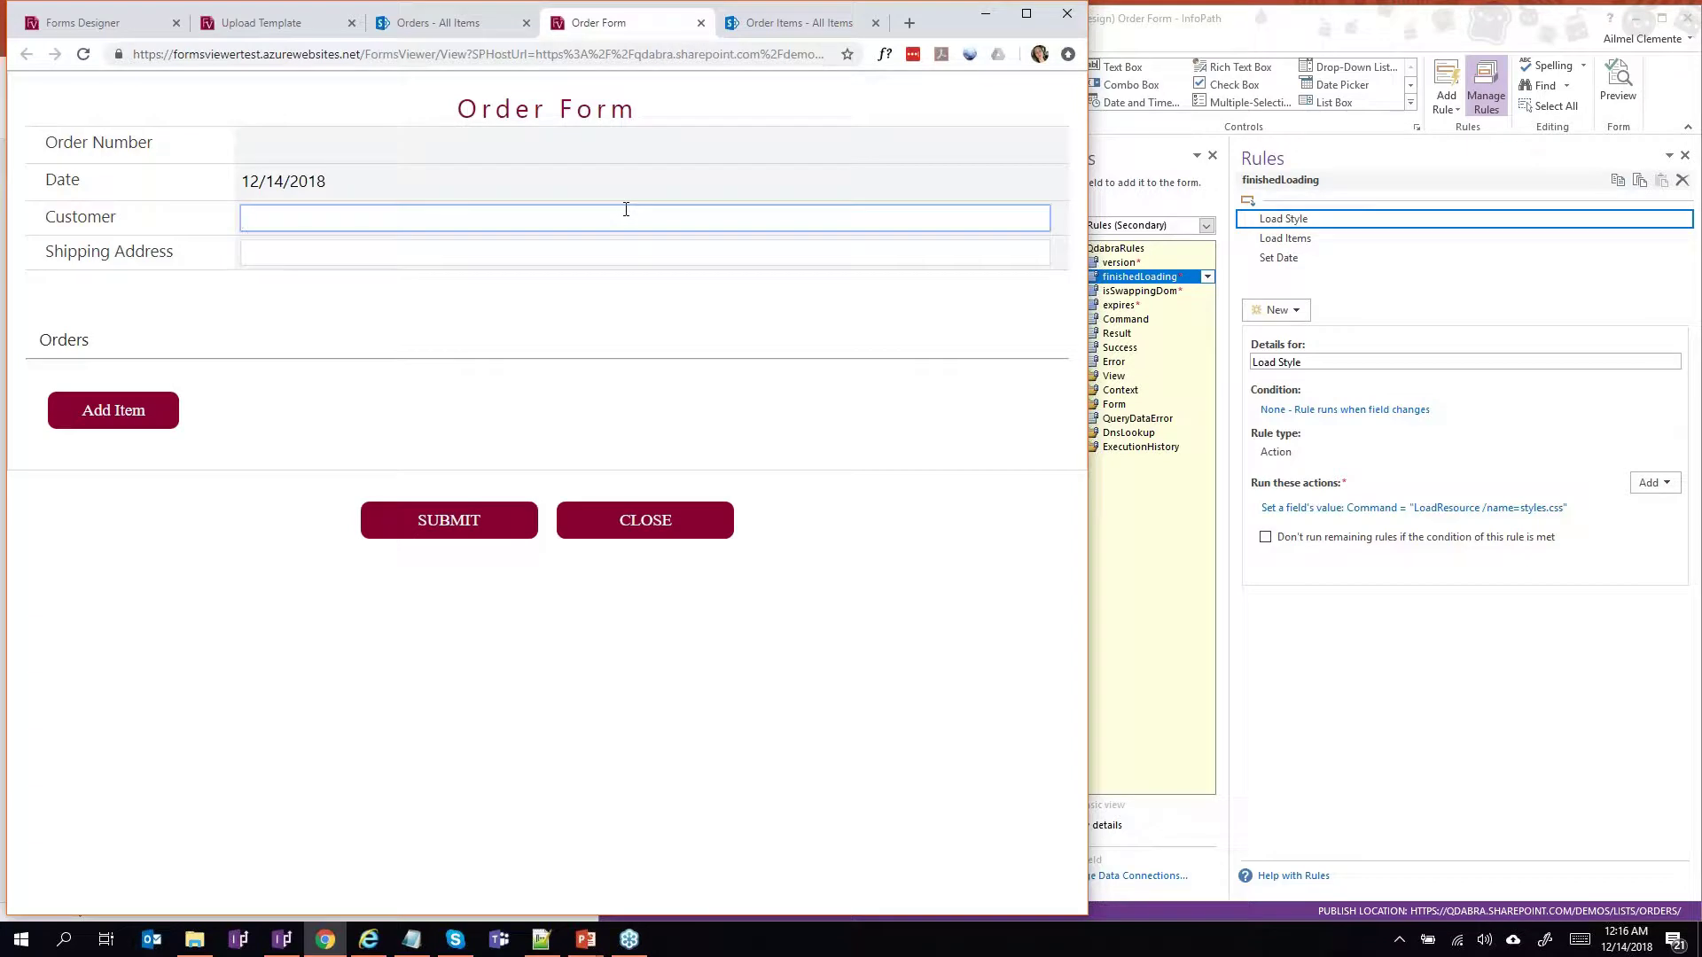
click(500, 248)
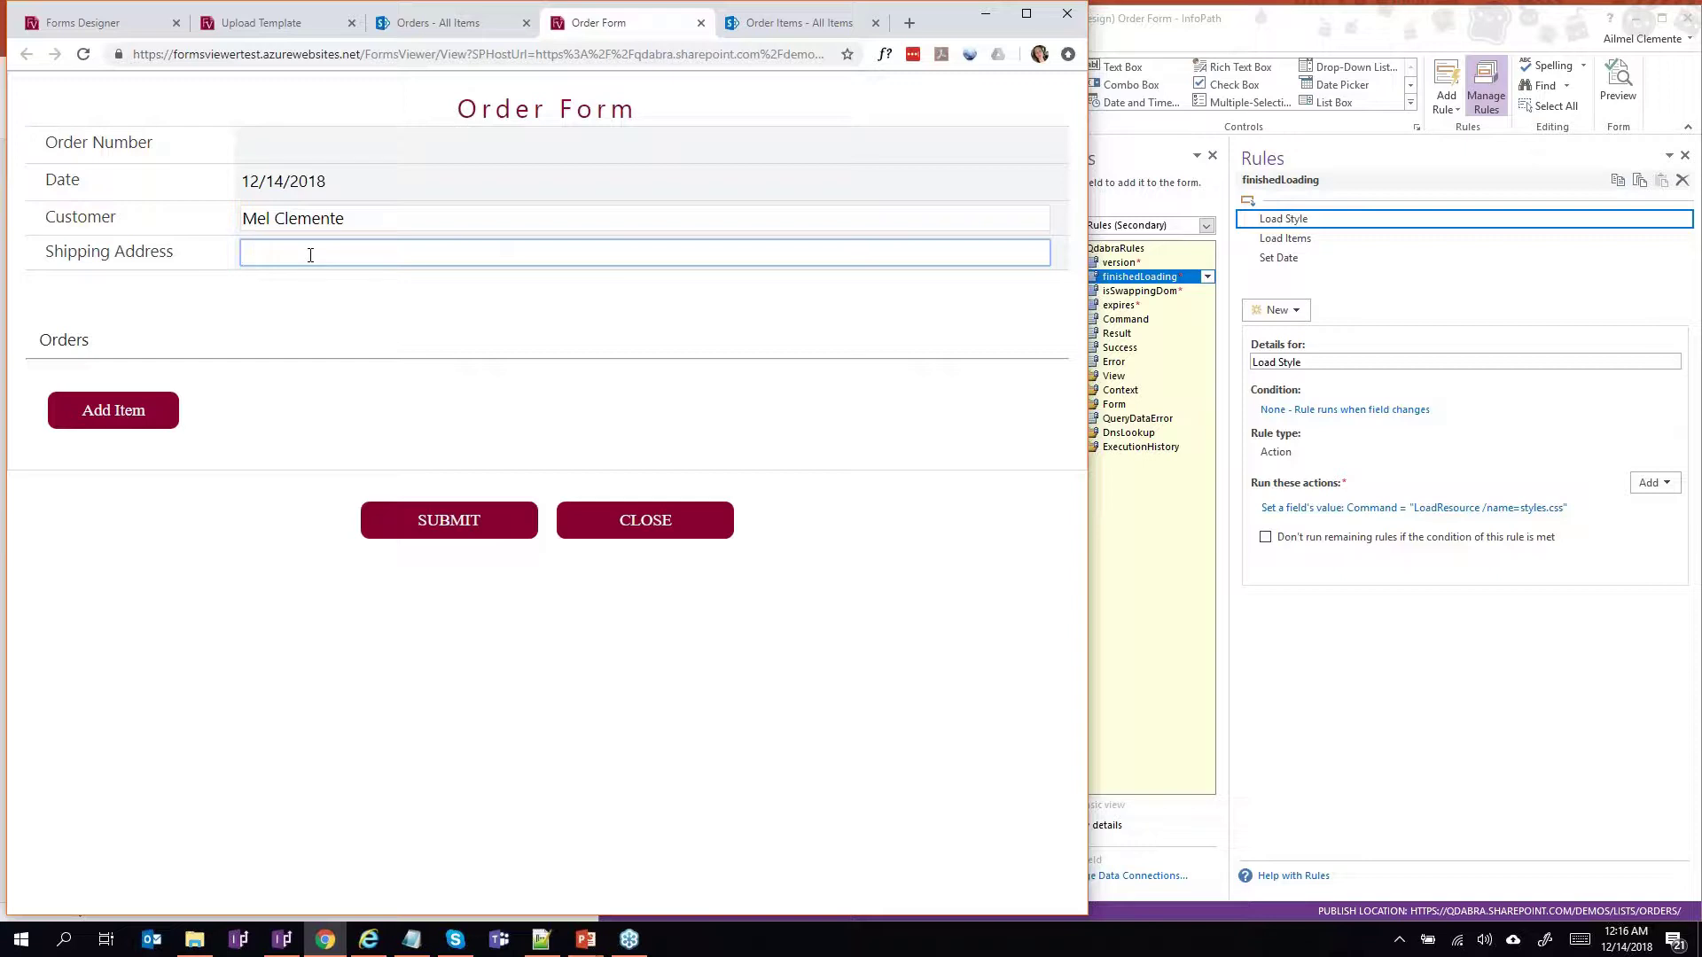
text(123 Main St. Kirkland, WA)
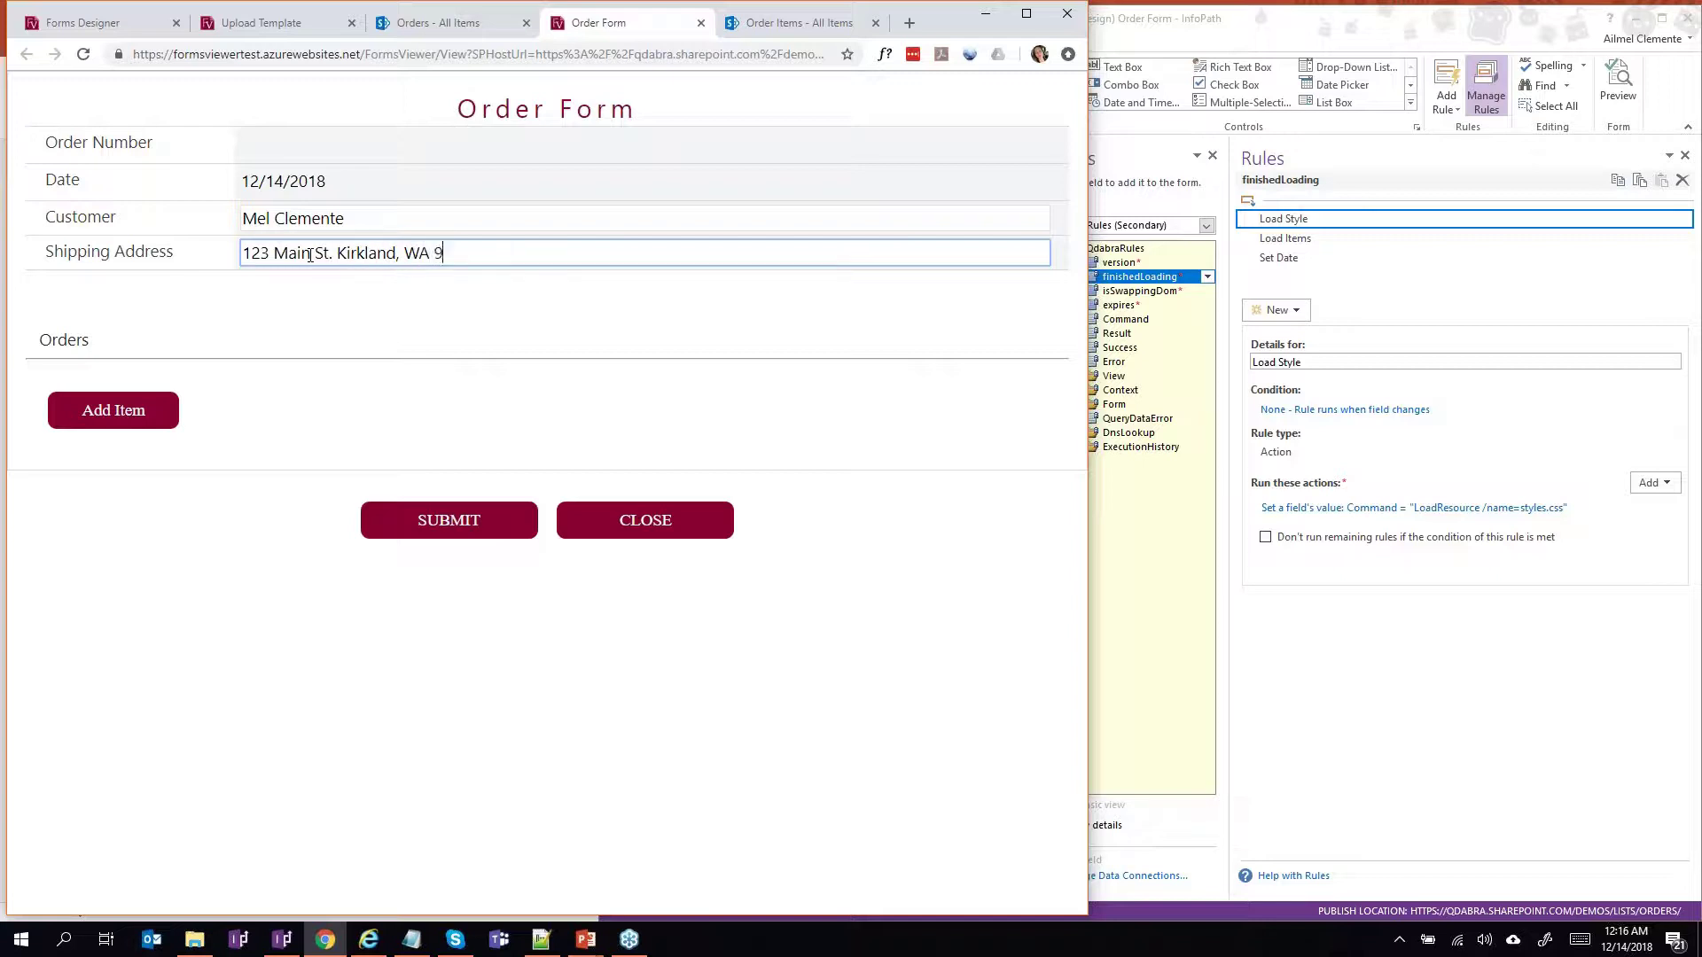
text( 98033)
click(86, 412)
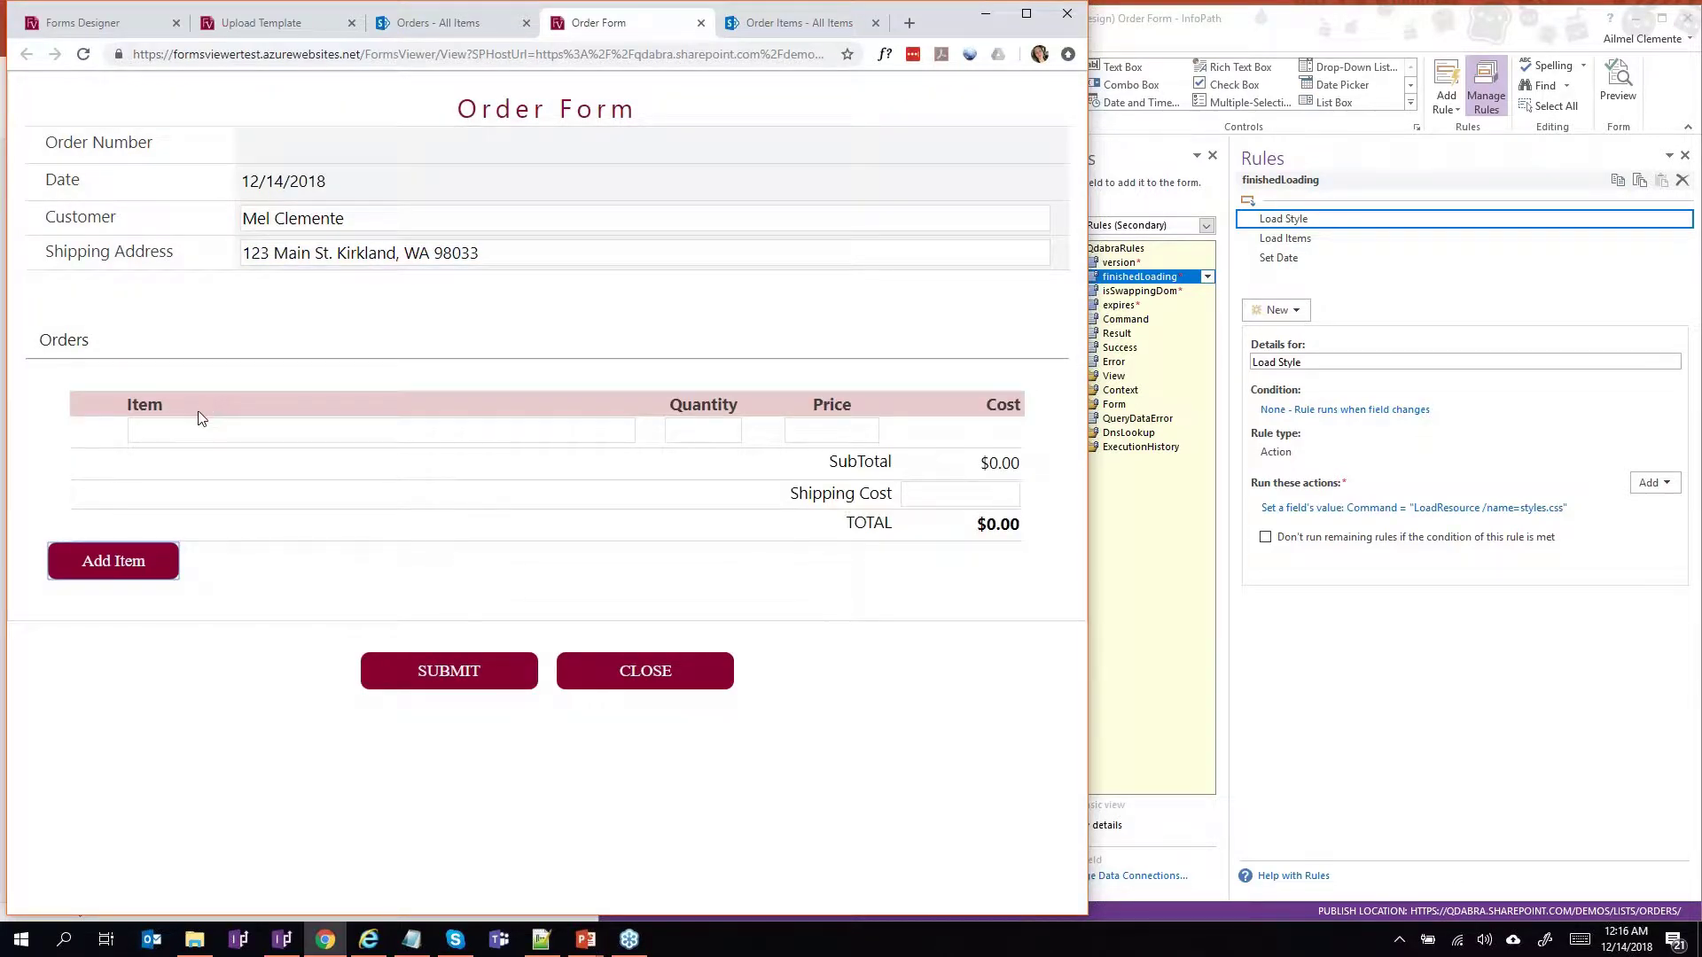
Add a MacBook Pro line item: quantity 1 at $1,999.00.
click(202, 422)
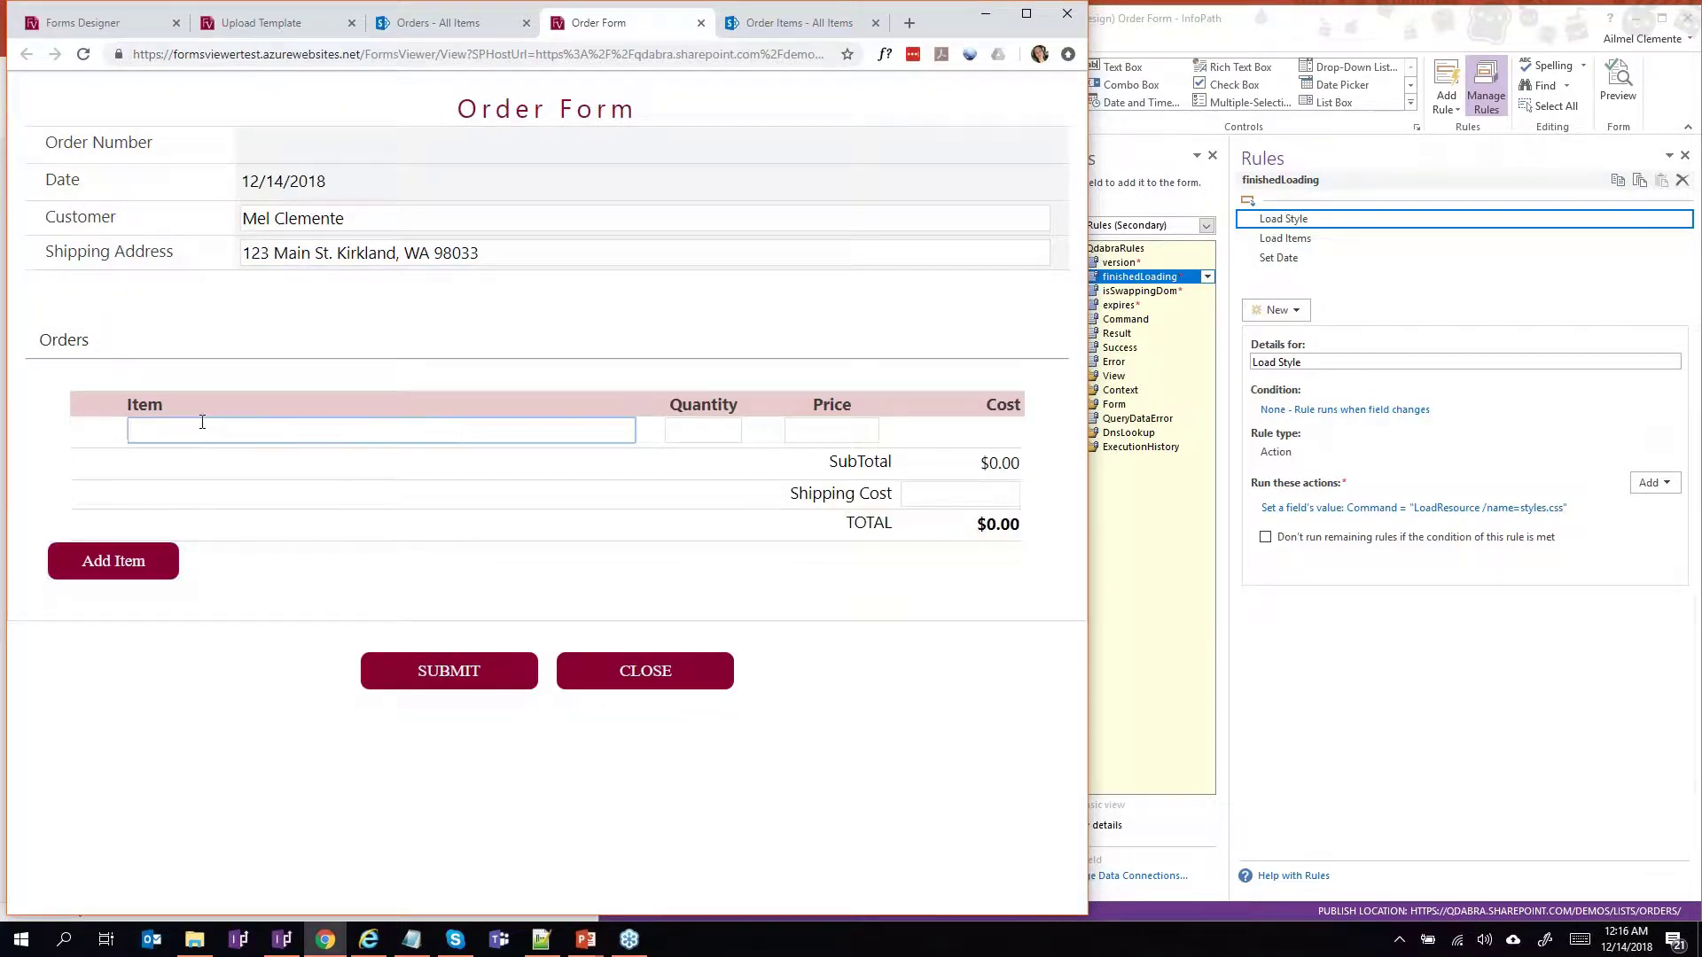
text(Comp)
key(BackSpace)
key(BackSpace)
key(BackSpace)
key(BackSpace)
text(MacBook Pro)
key(Tab)
text(1)
key(Tab)
text(1)
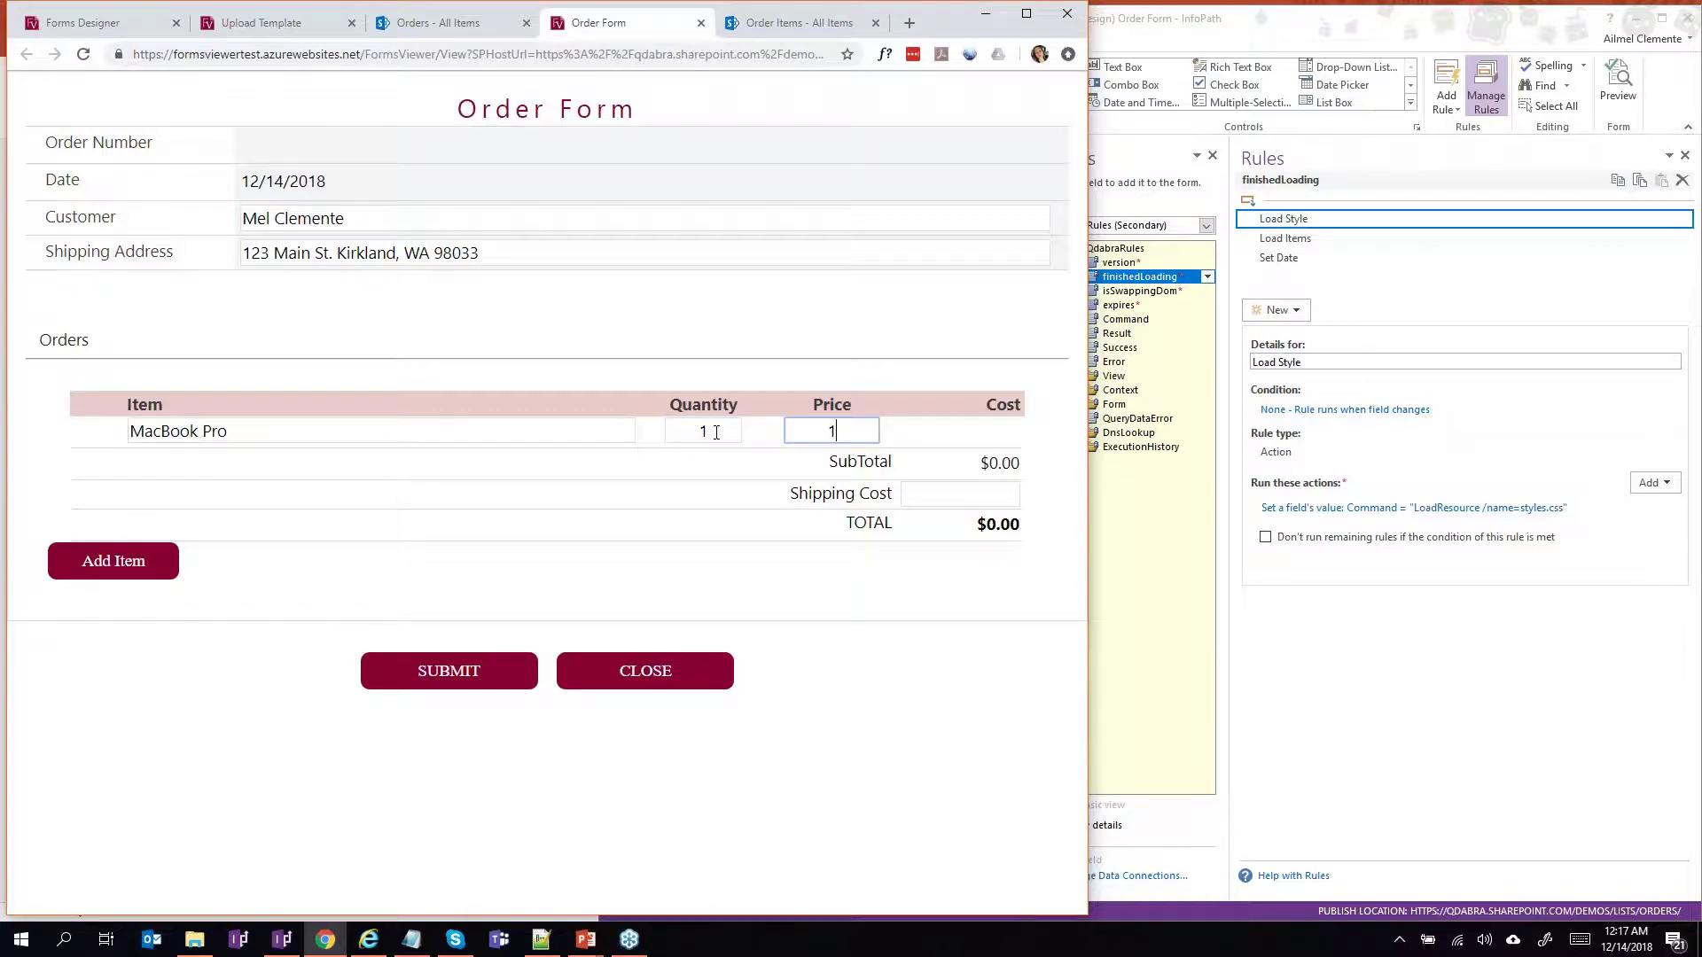
text(,999)
key(Tab)
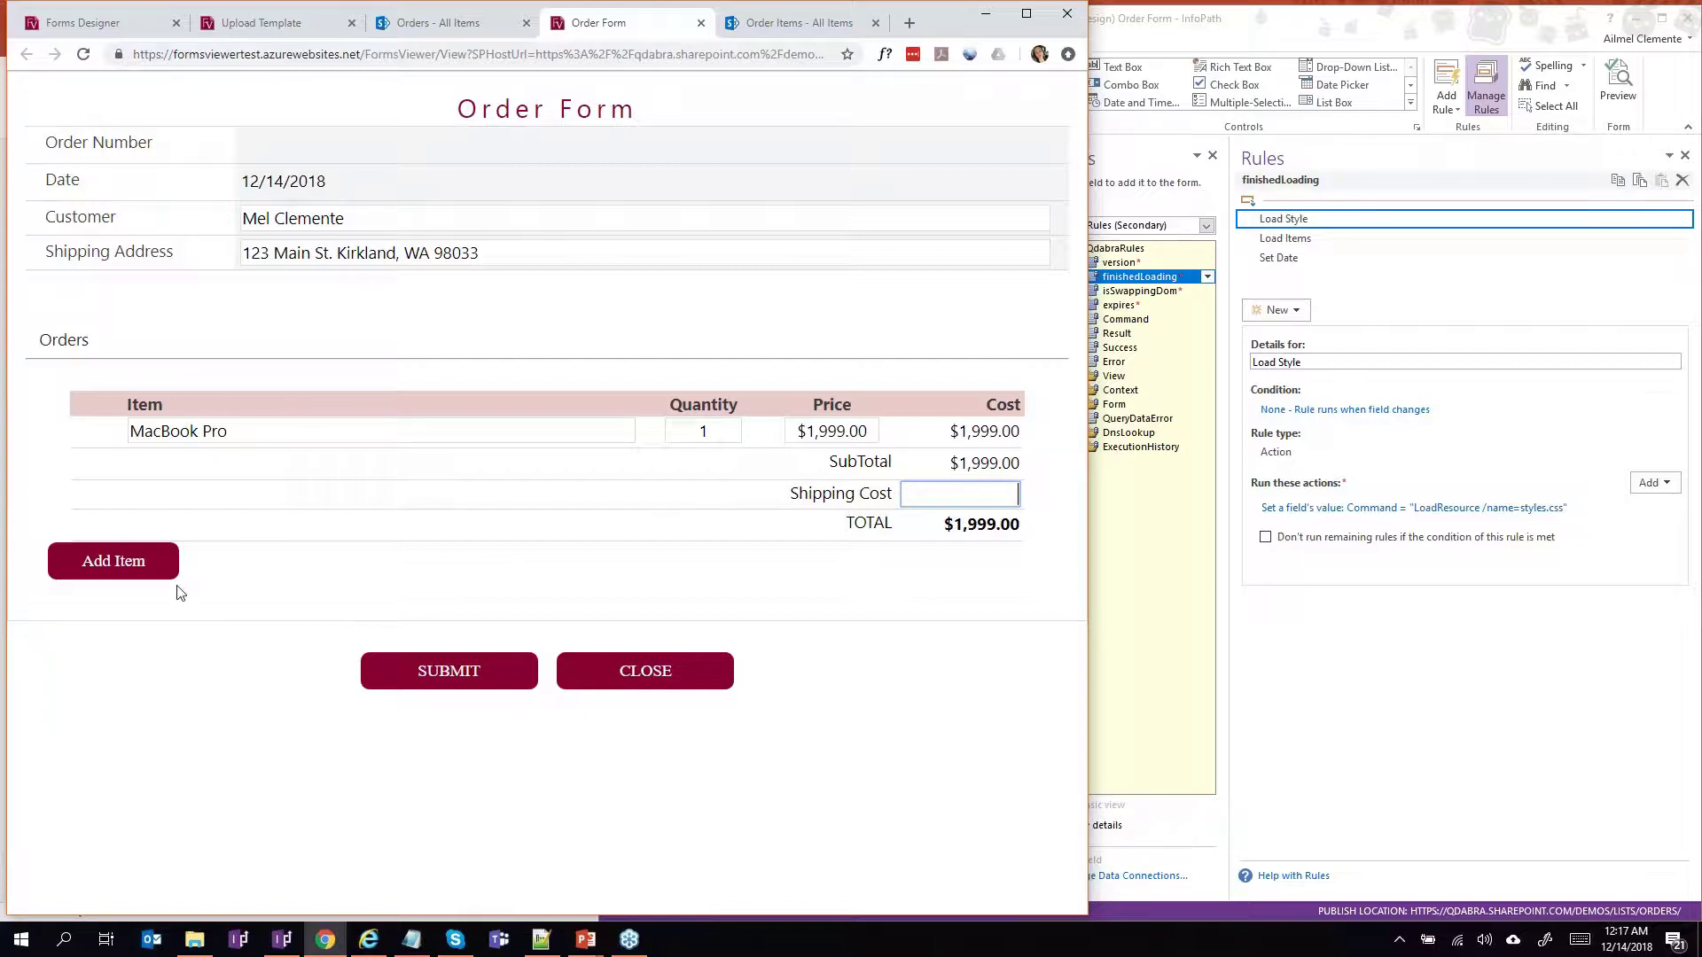
Add an Antivirus line of 2 at $800.00 with $0.00 shipping, totalling $3,599.00.
click(167, 565)
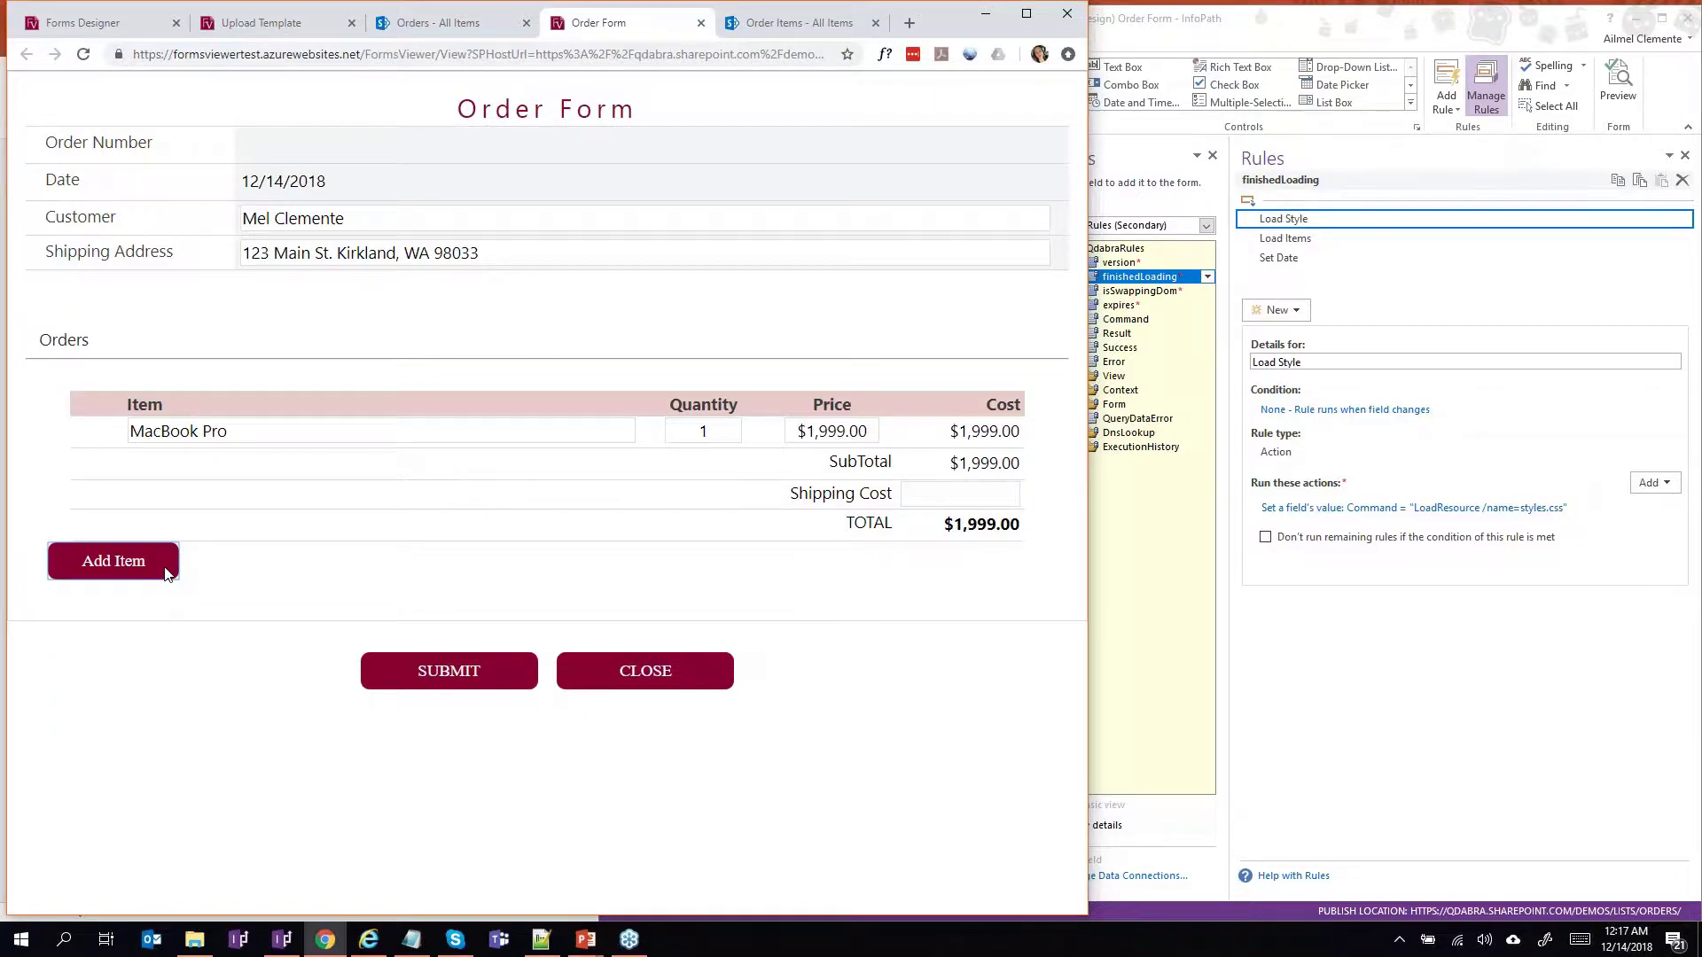
click(363, 460)
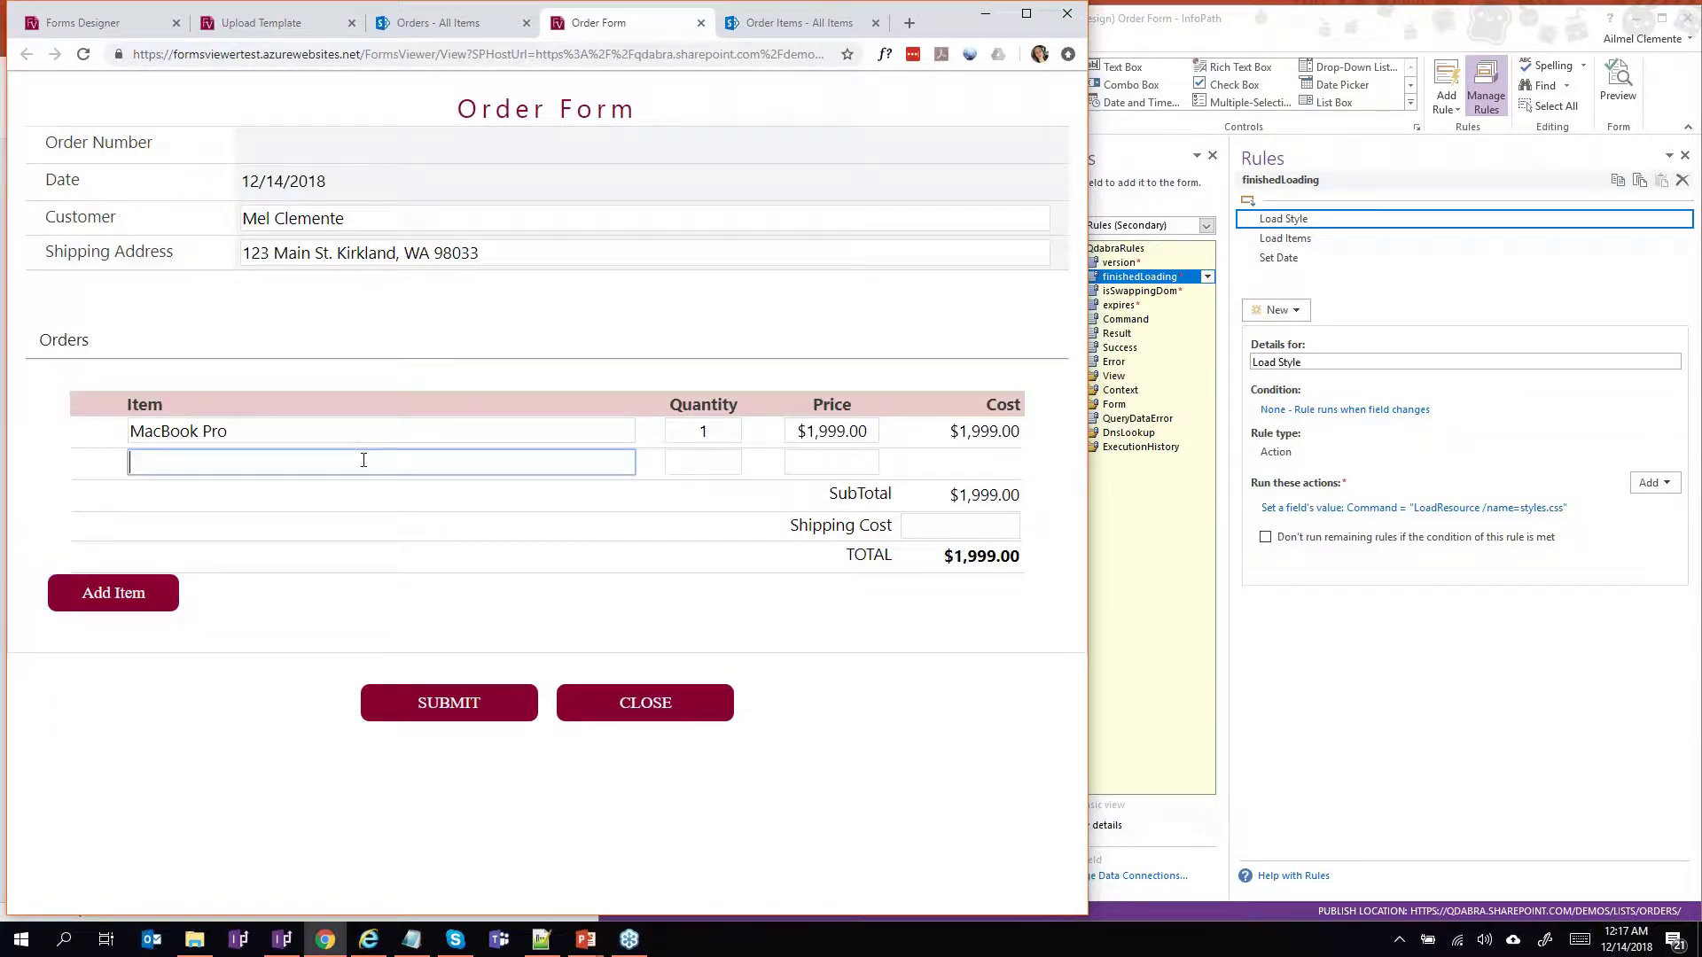
text(an)
key(BackSpace)
key(BackSpace)
text(An)
text(t)
text(ivur\)
key(BackSpace)
key(BackSpace)
key(BackSpace)
text(irus)
key(Tab)
text(2)
key(Tab)
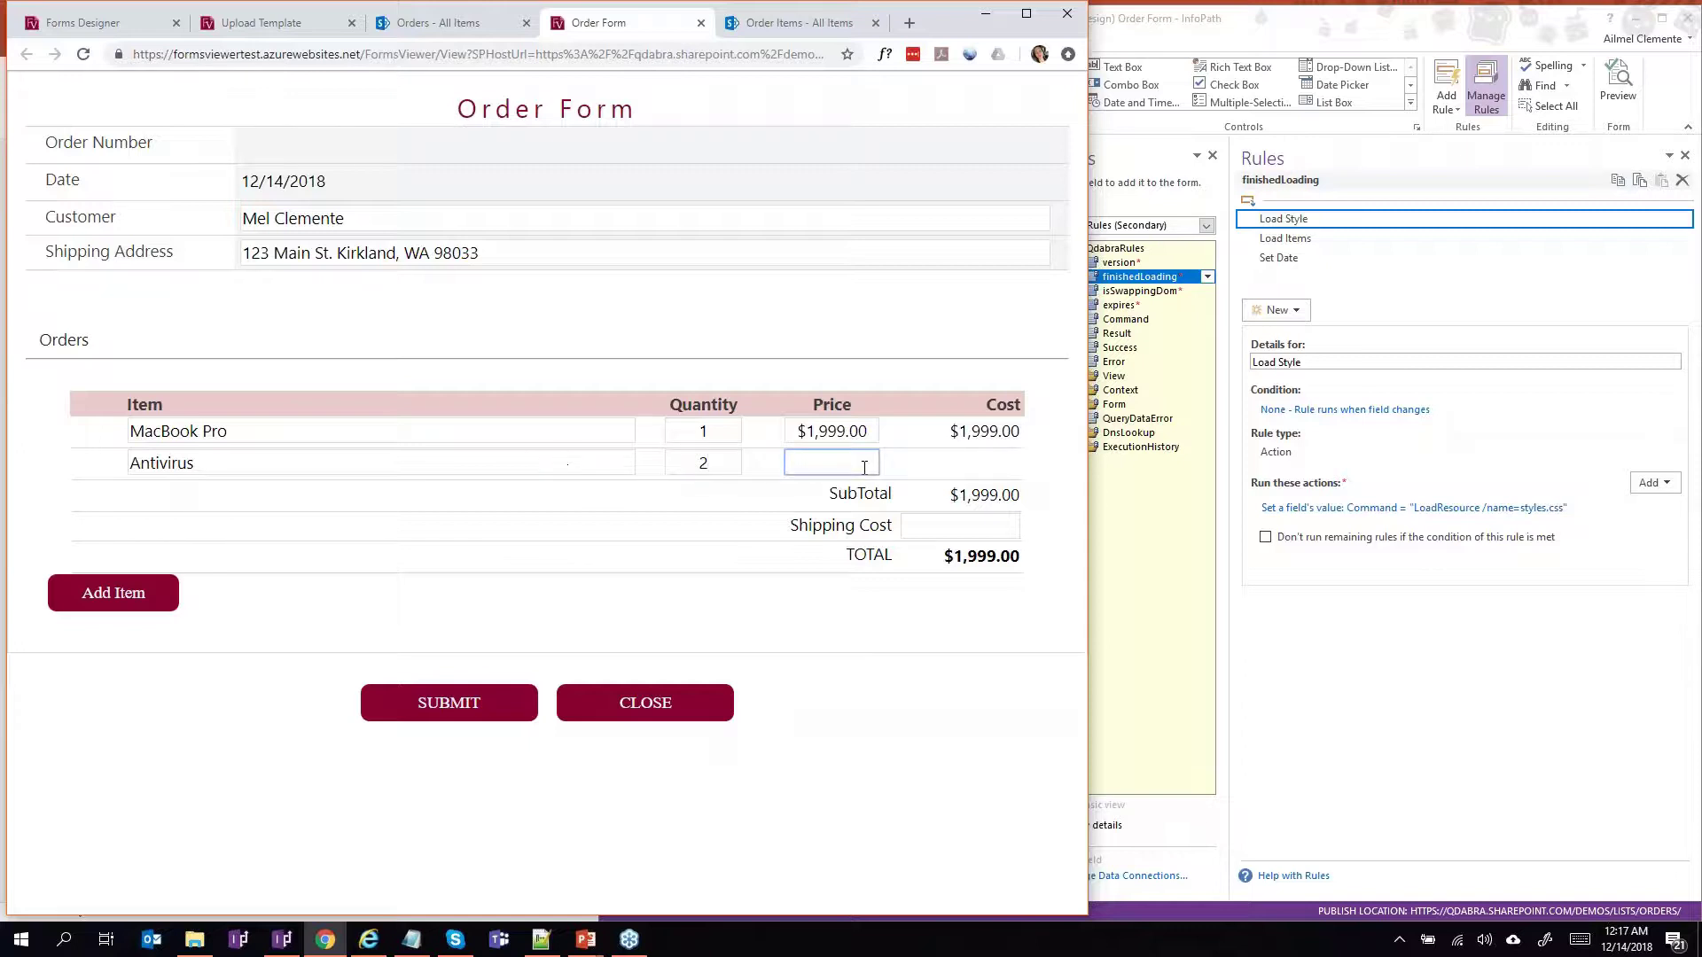
text(8000)
key(BackSpace)
key(Tab)
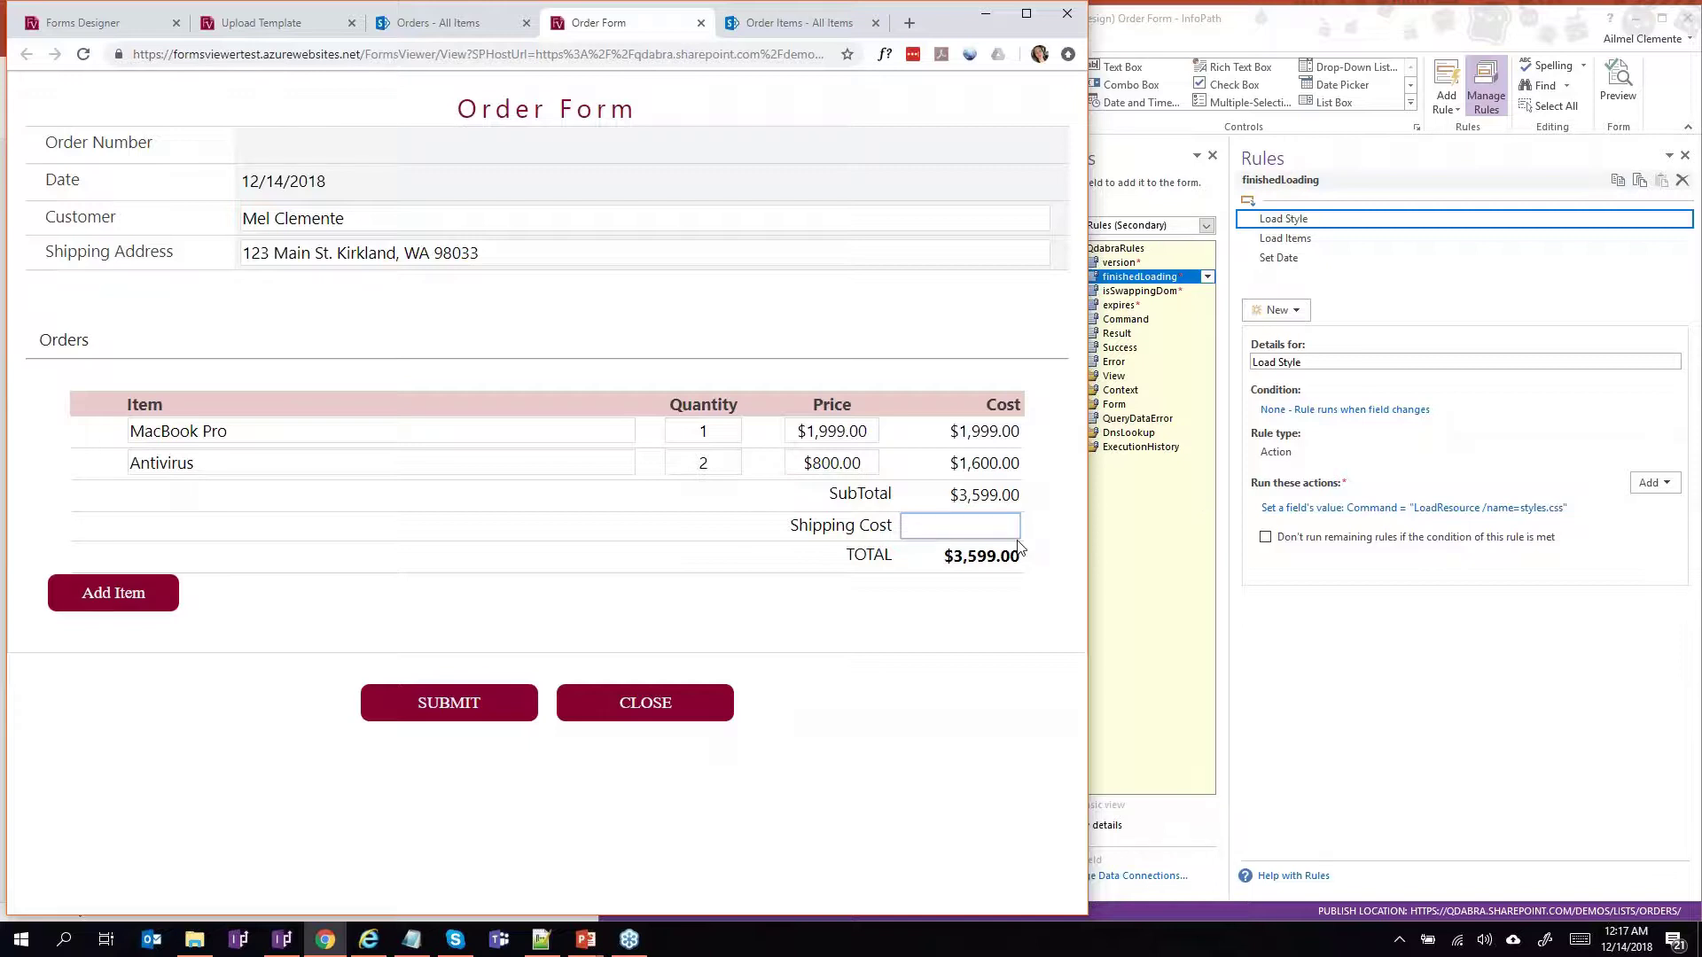
key(Tab)
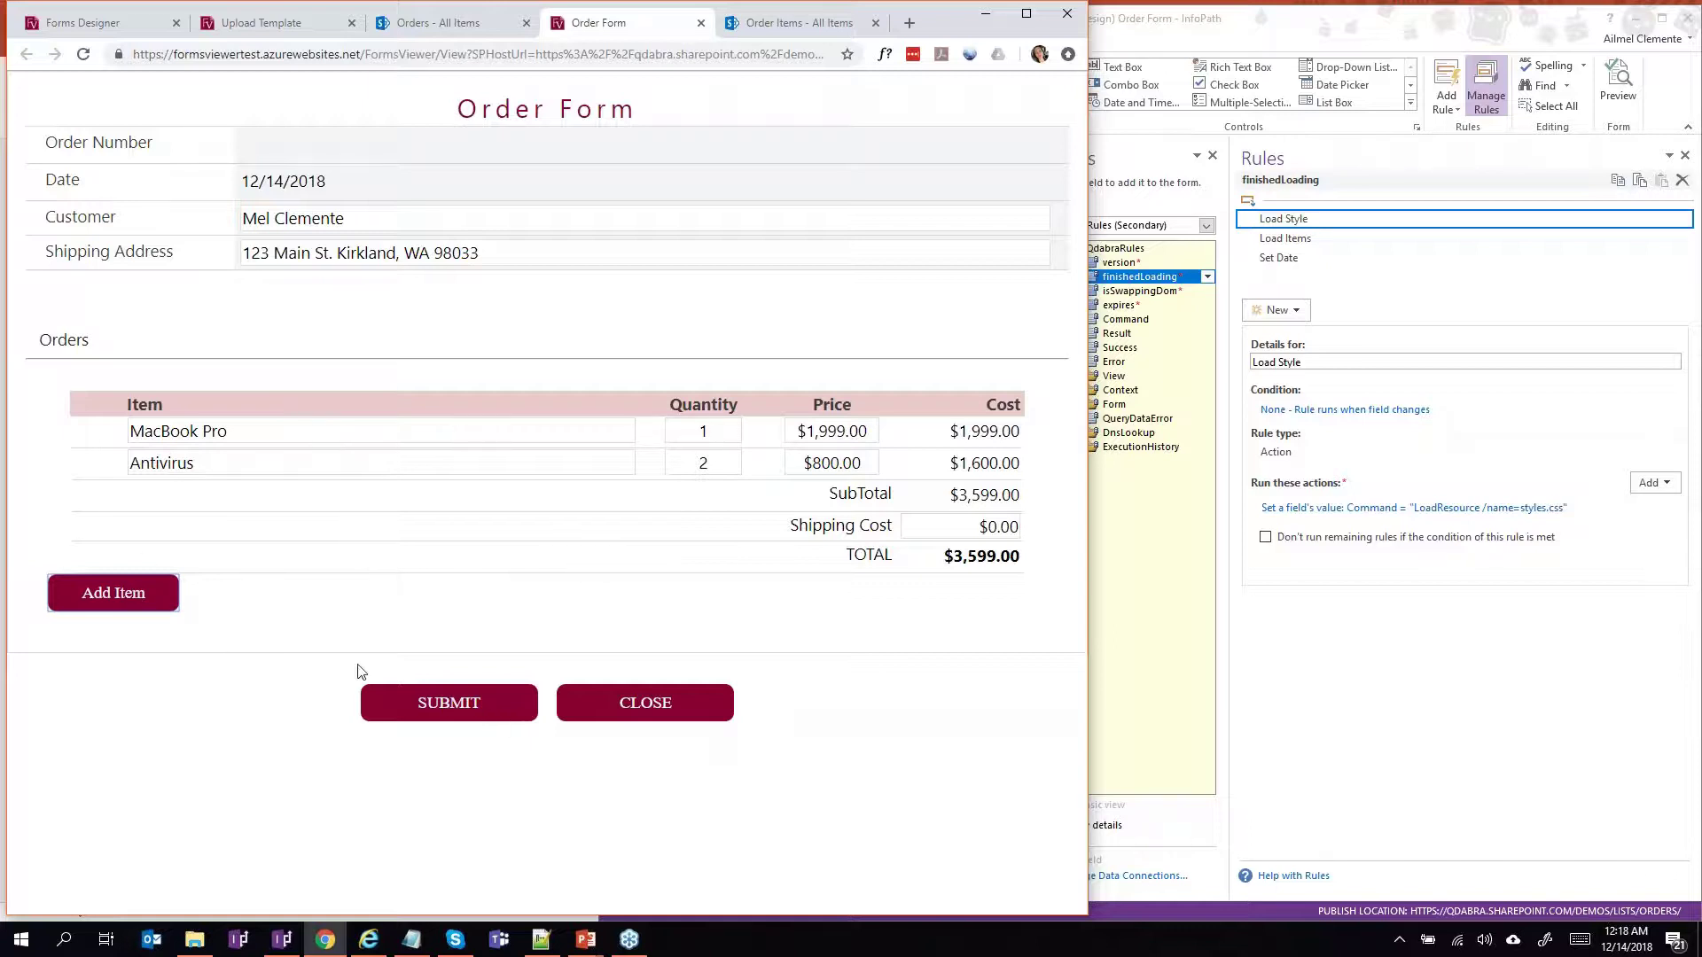
Submit the order as Order Number 10 and return to the form to edit its first line.
click(475, 710)
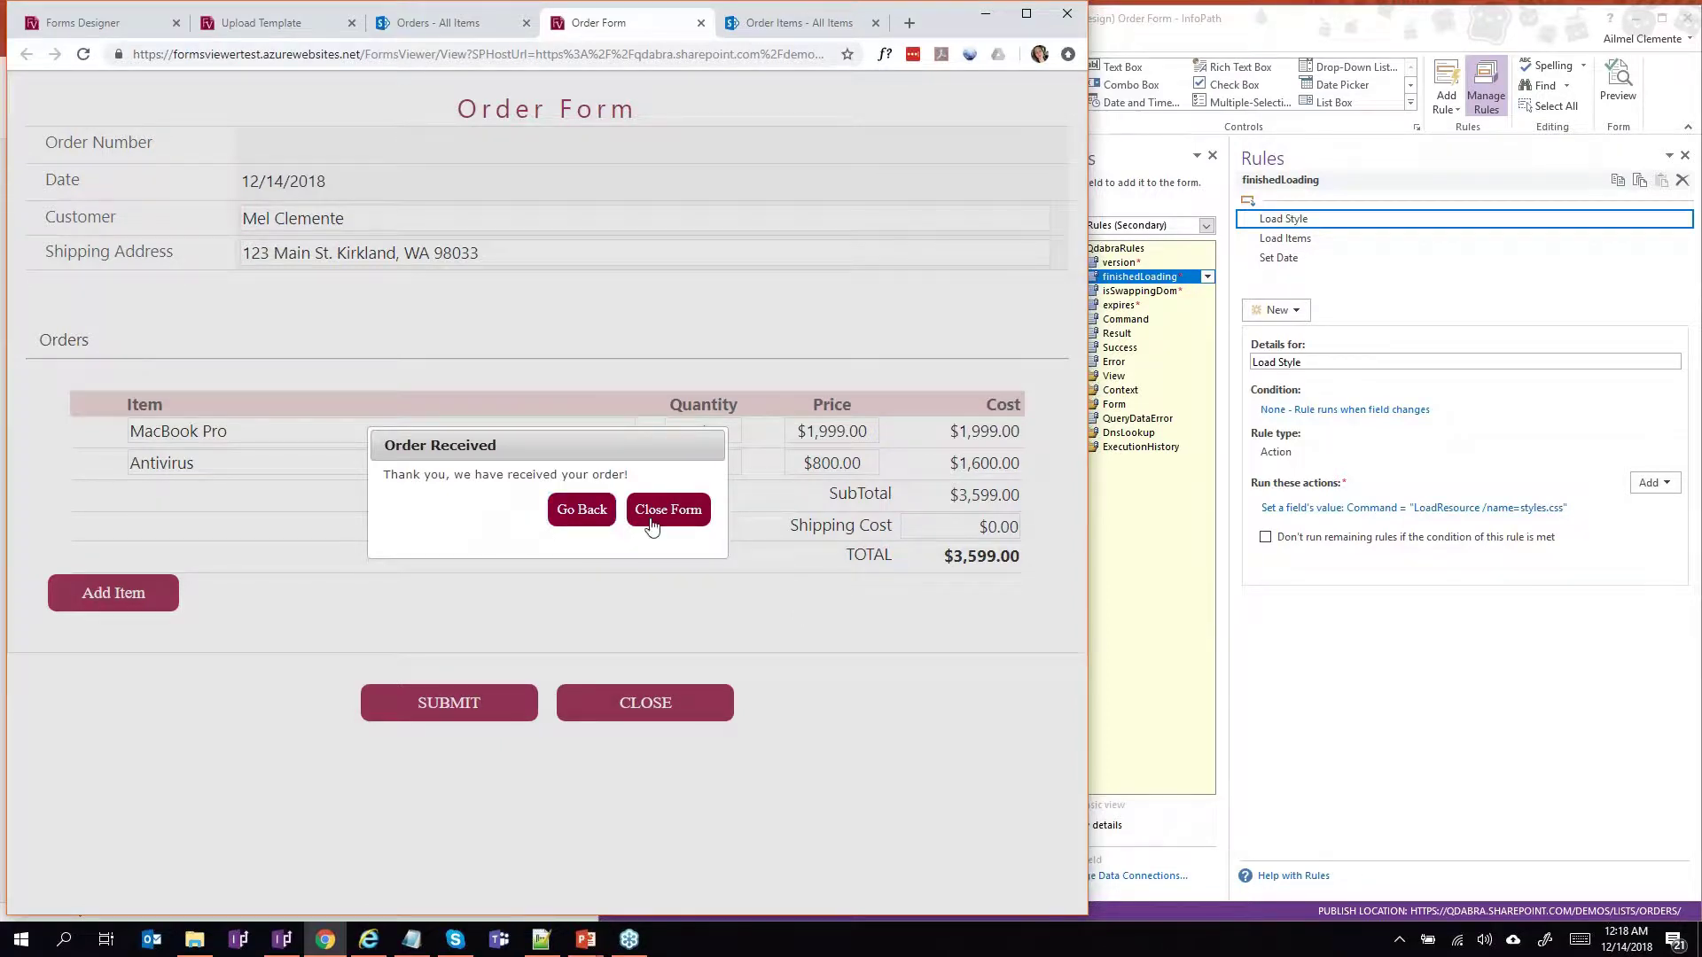
click(596, 521)
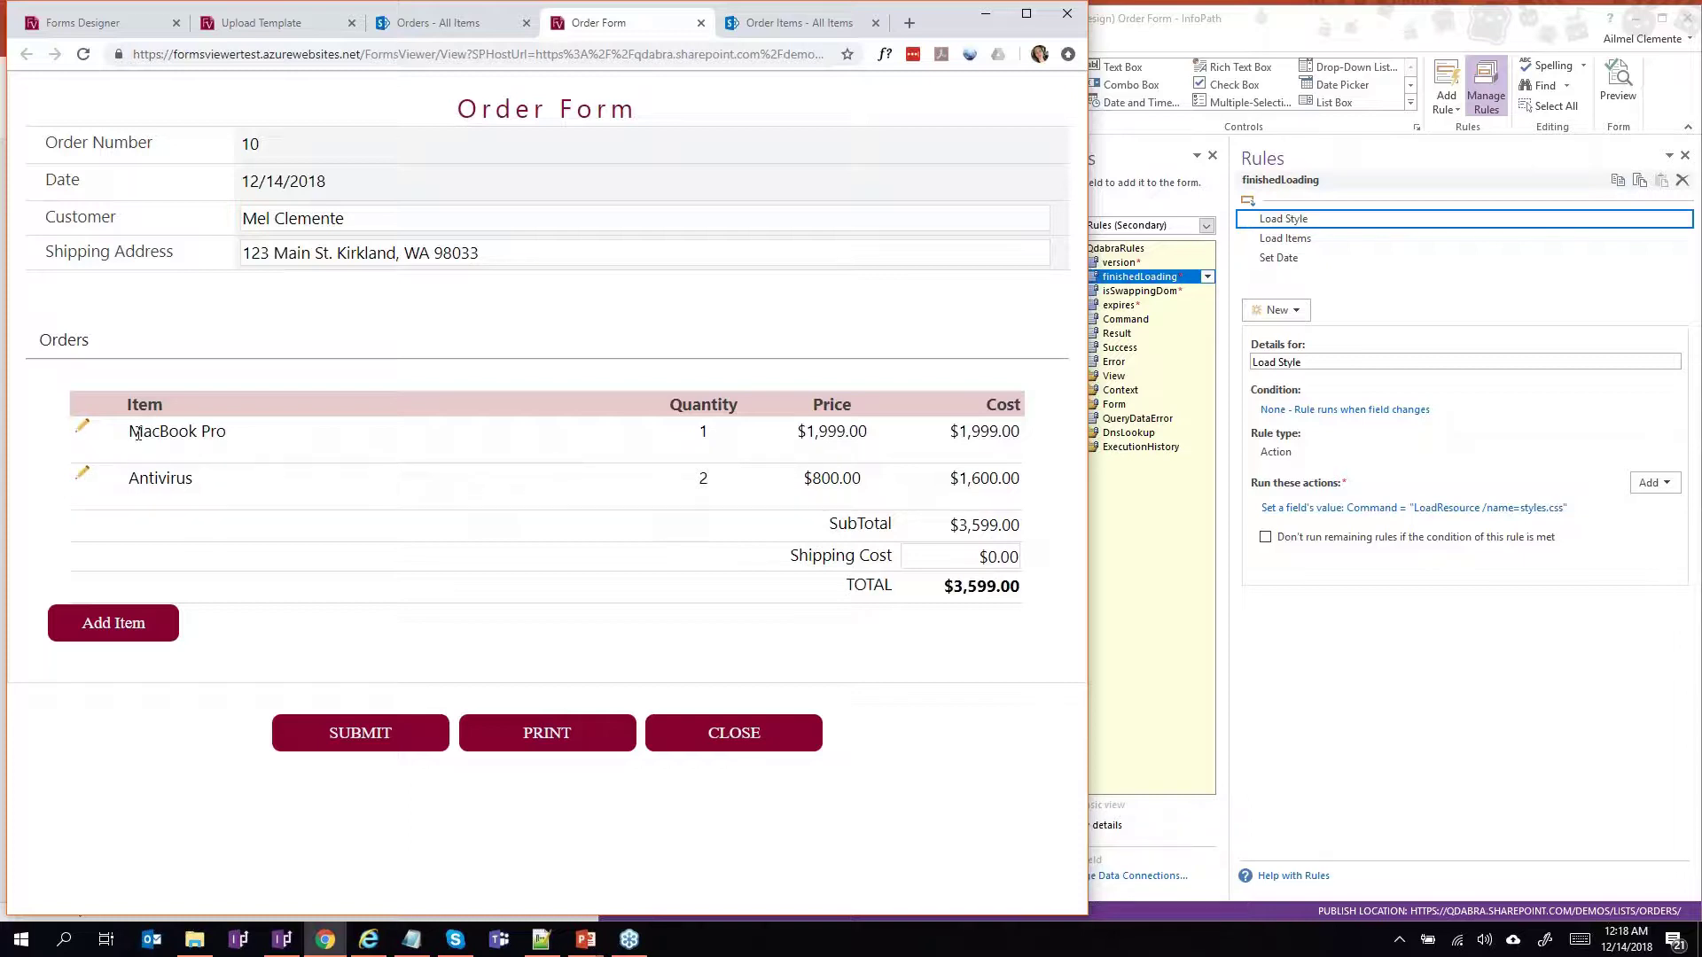
click(84, 432)
Rename the first line item from MacBook Pro to MacBook Air, then view the SharePoint Orders list.
click(302, 431)
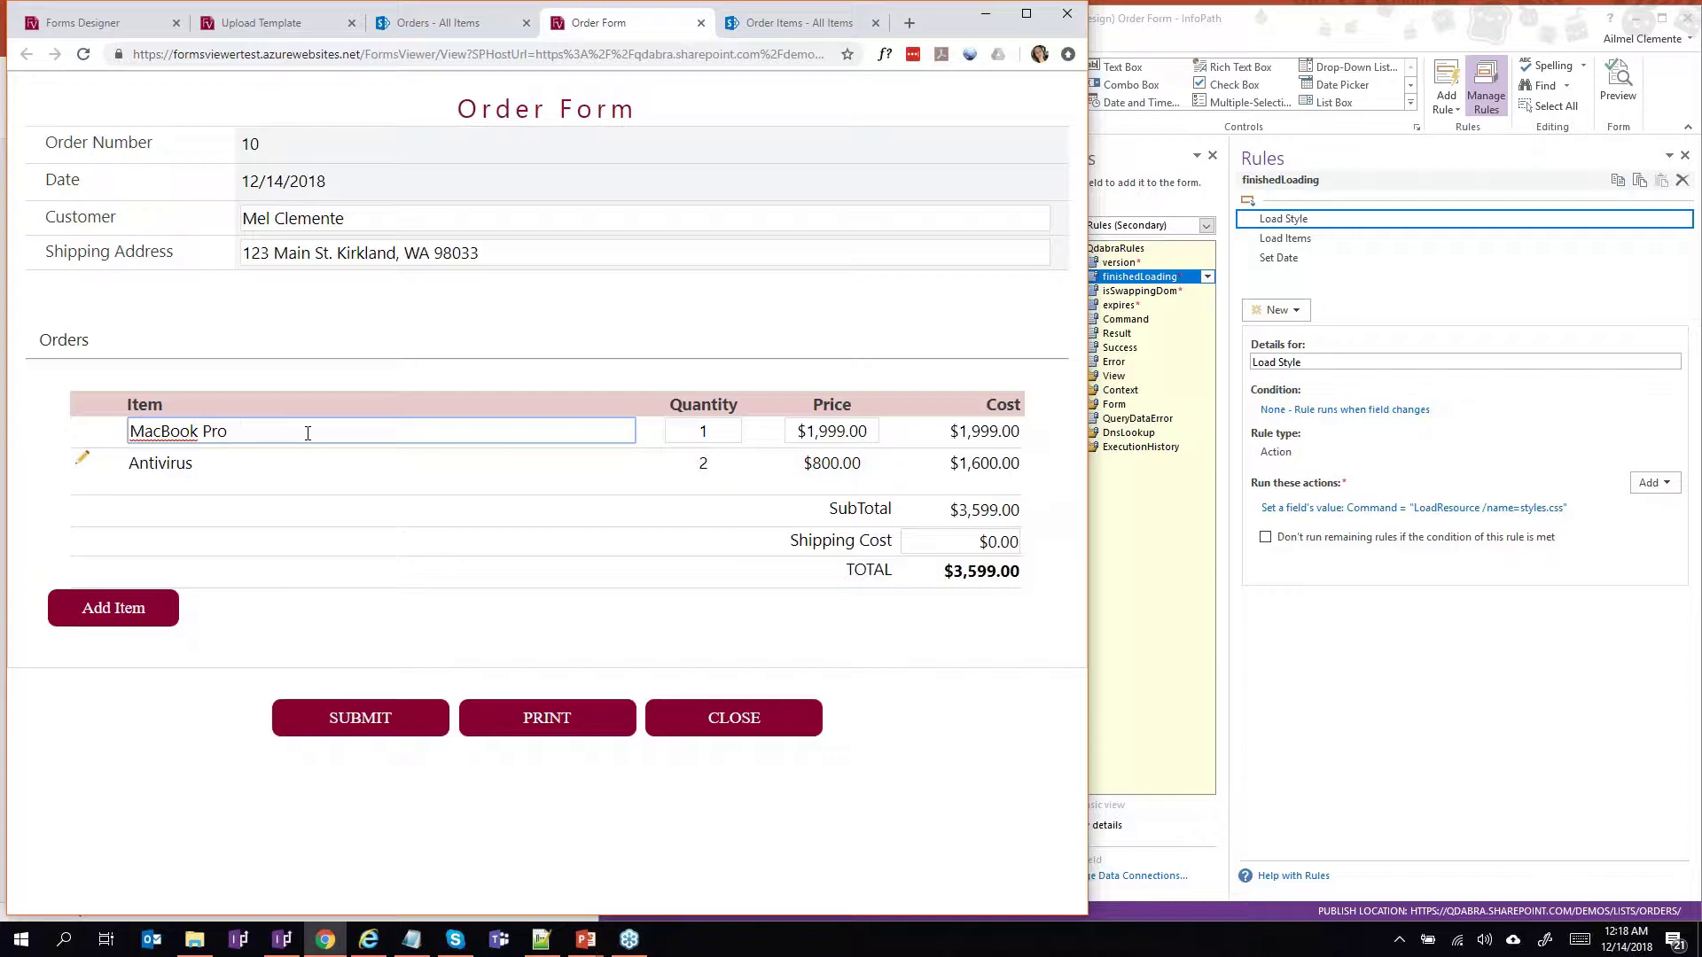
key(BackSpace)
key(BackSpace)
text(Air)
key(Tab)
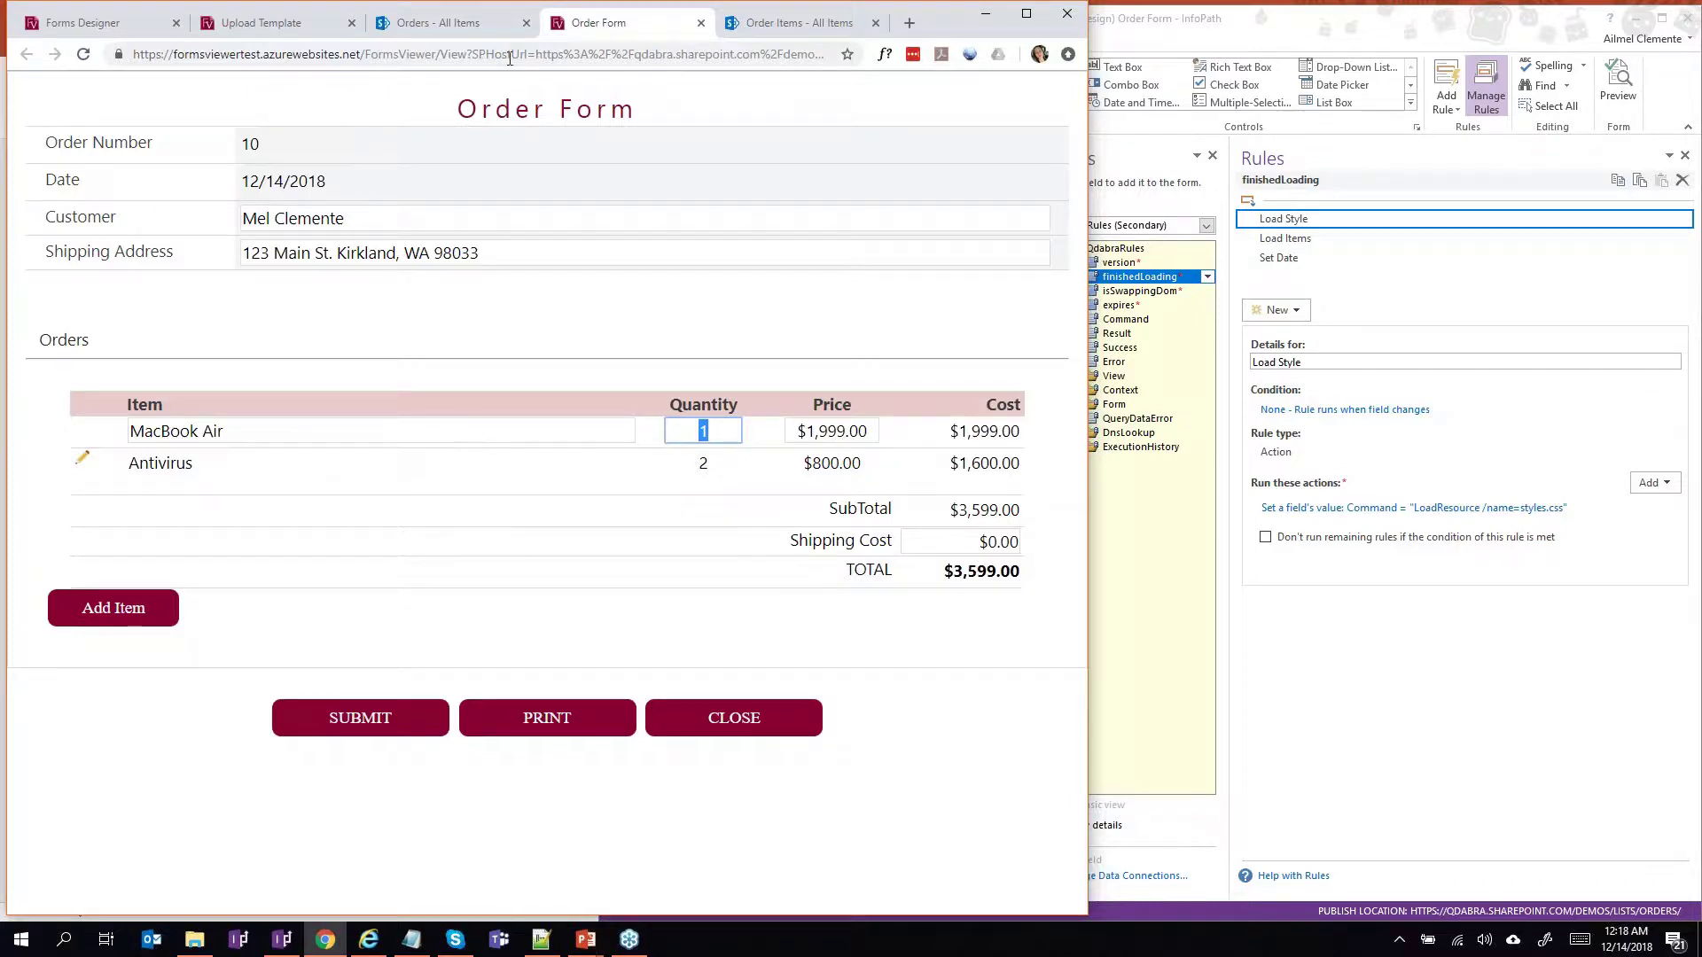
drag(444, 23, 619, 29)
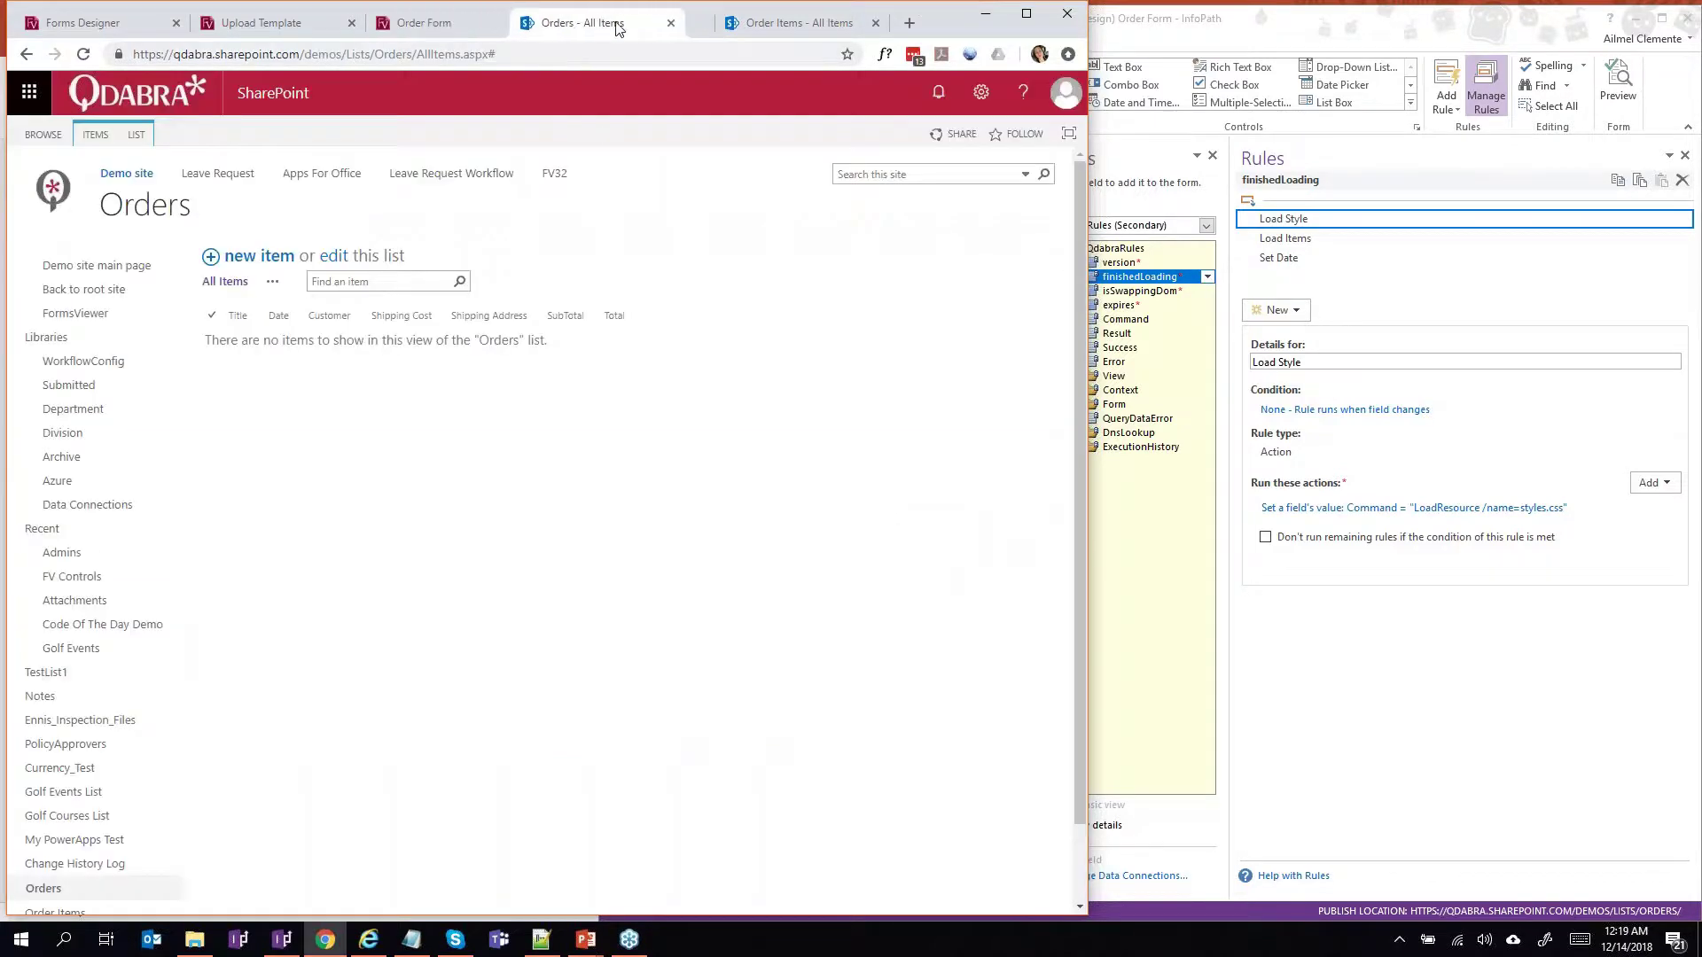
Refresh Orders to show order 10, review its MacBook Pro and Antivirus item rows, then return to the form.
click(164, 223)
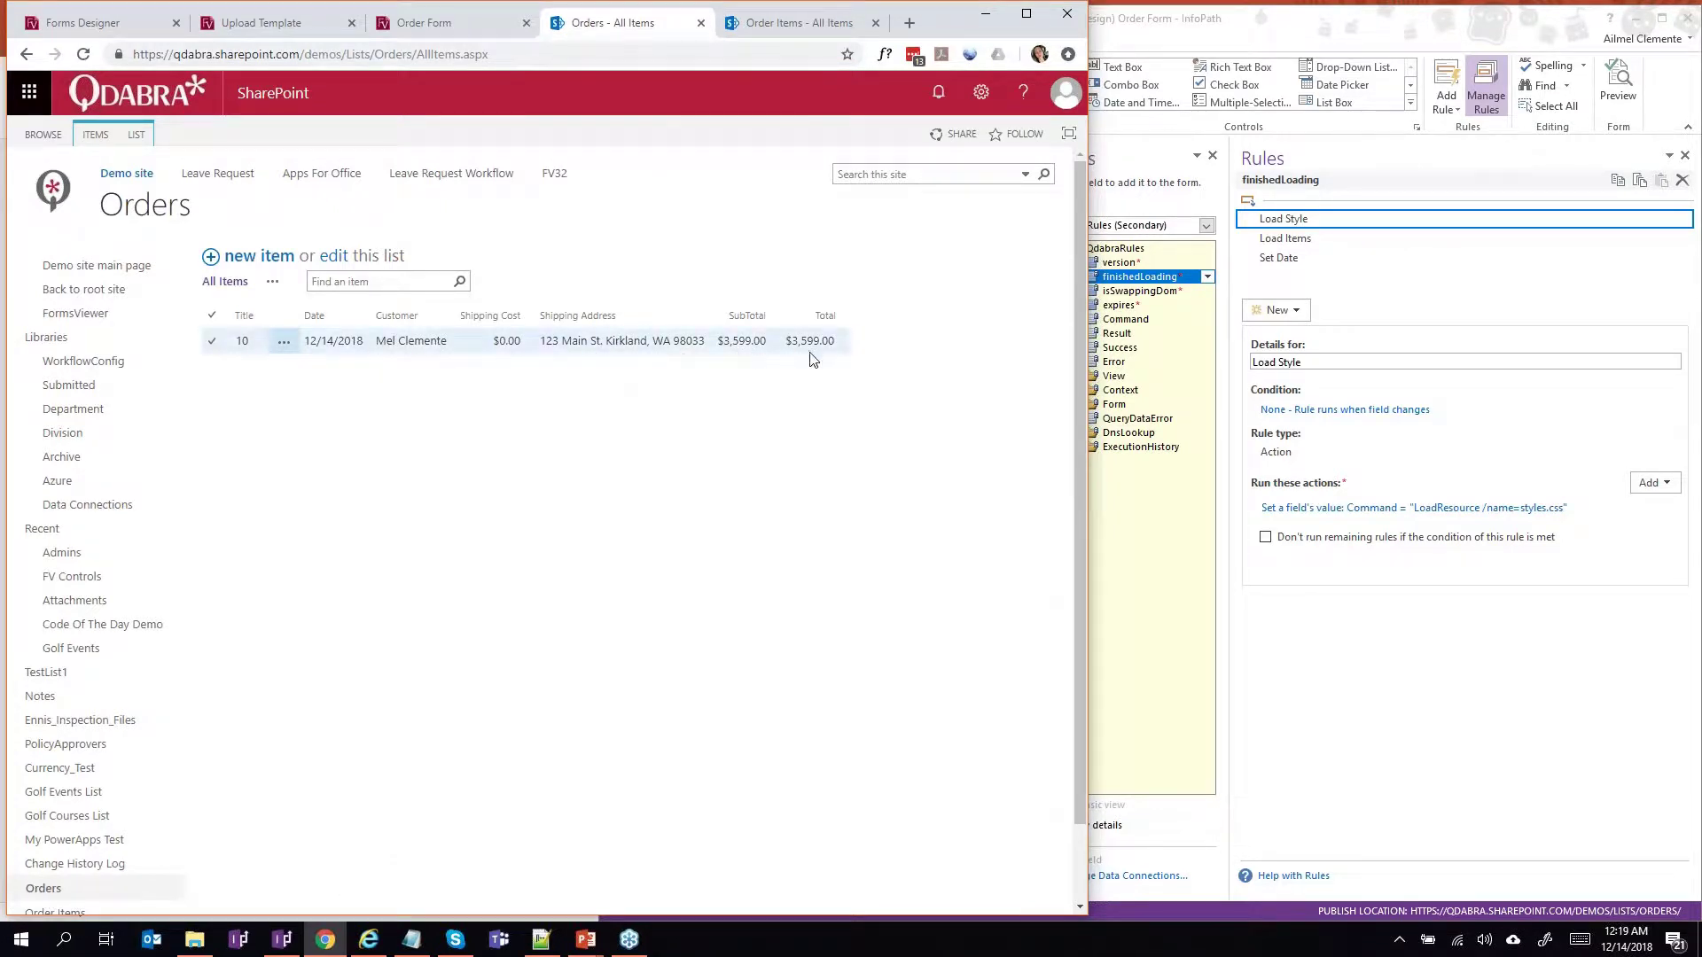
click(783, 31)
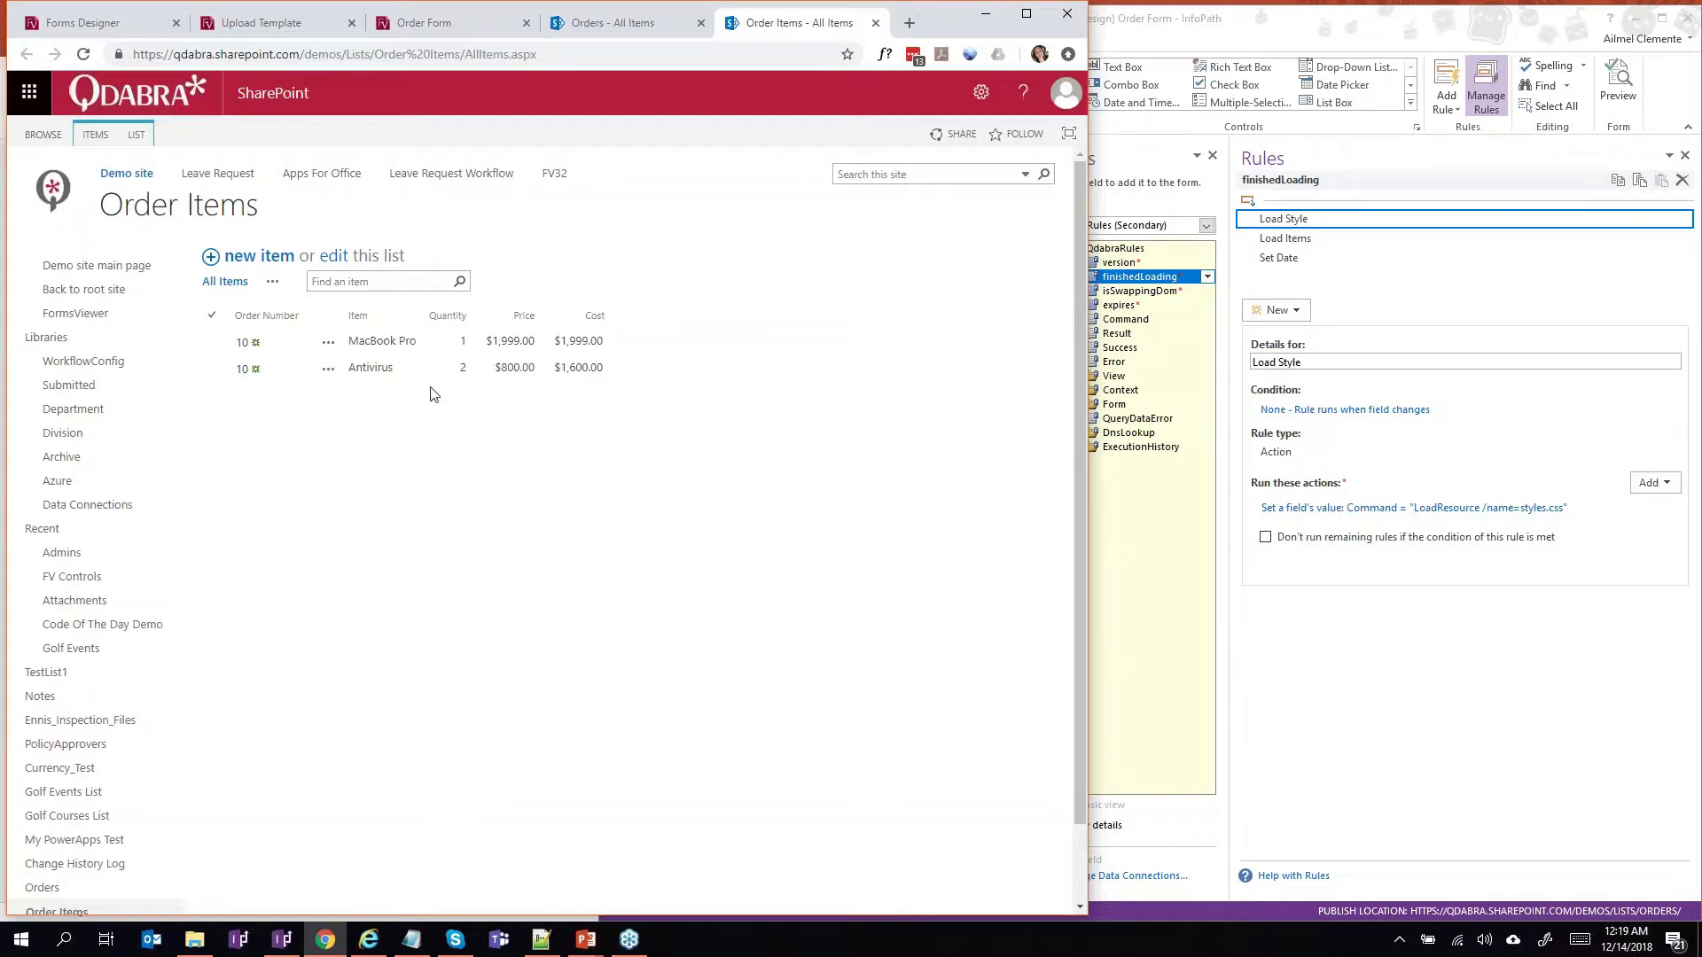
click(422, 370)
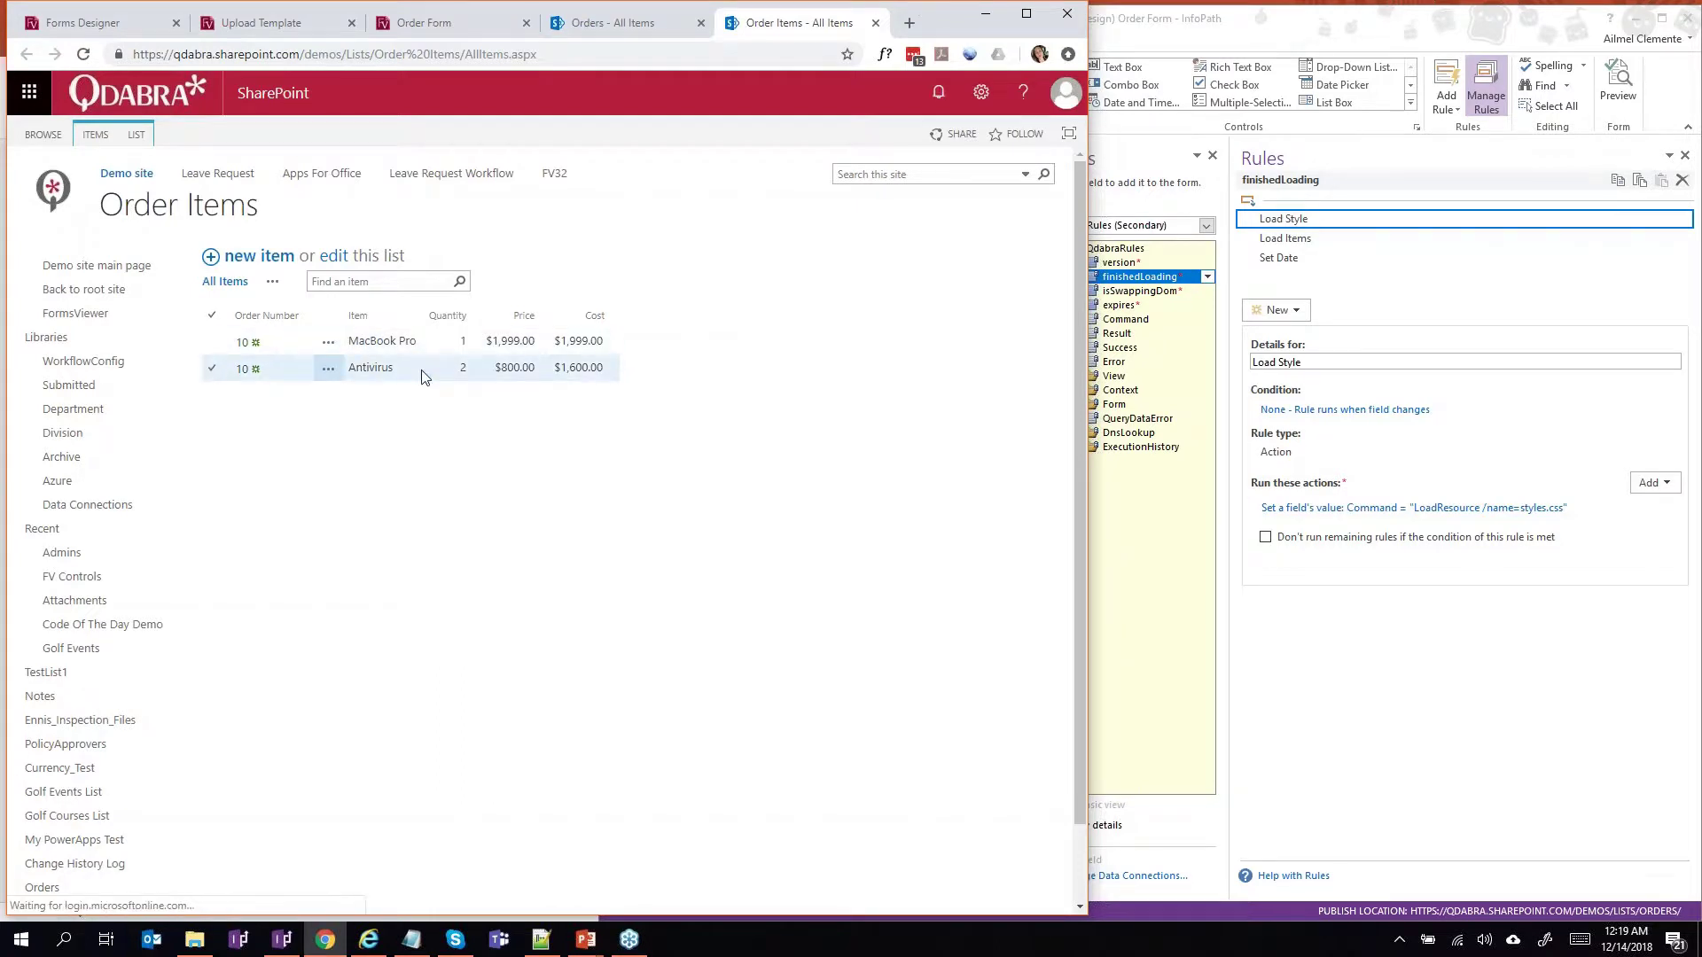
click(252, 344)
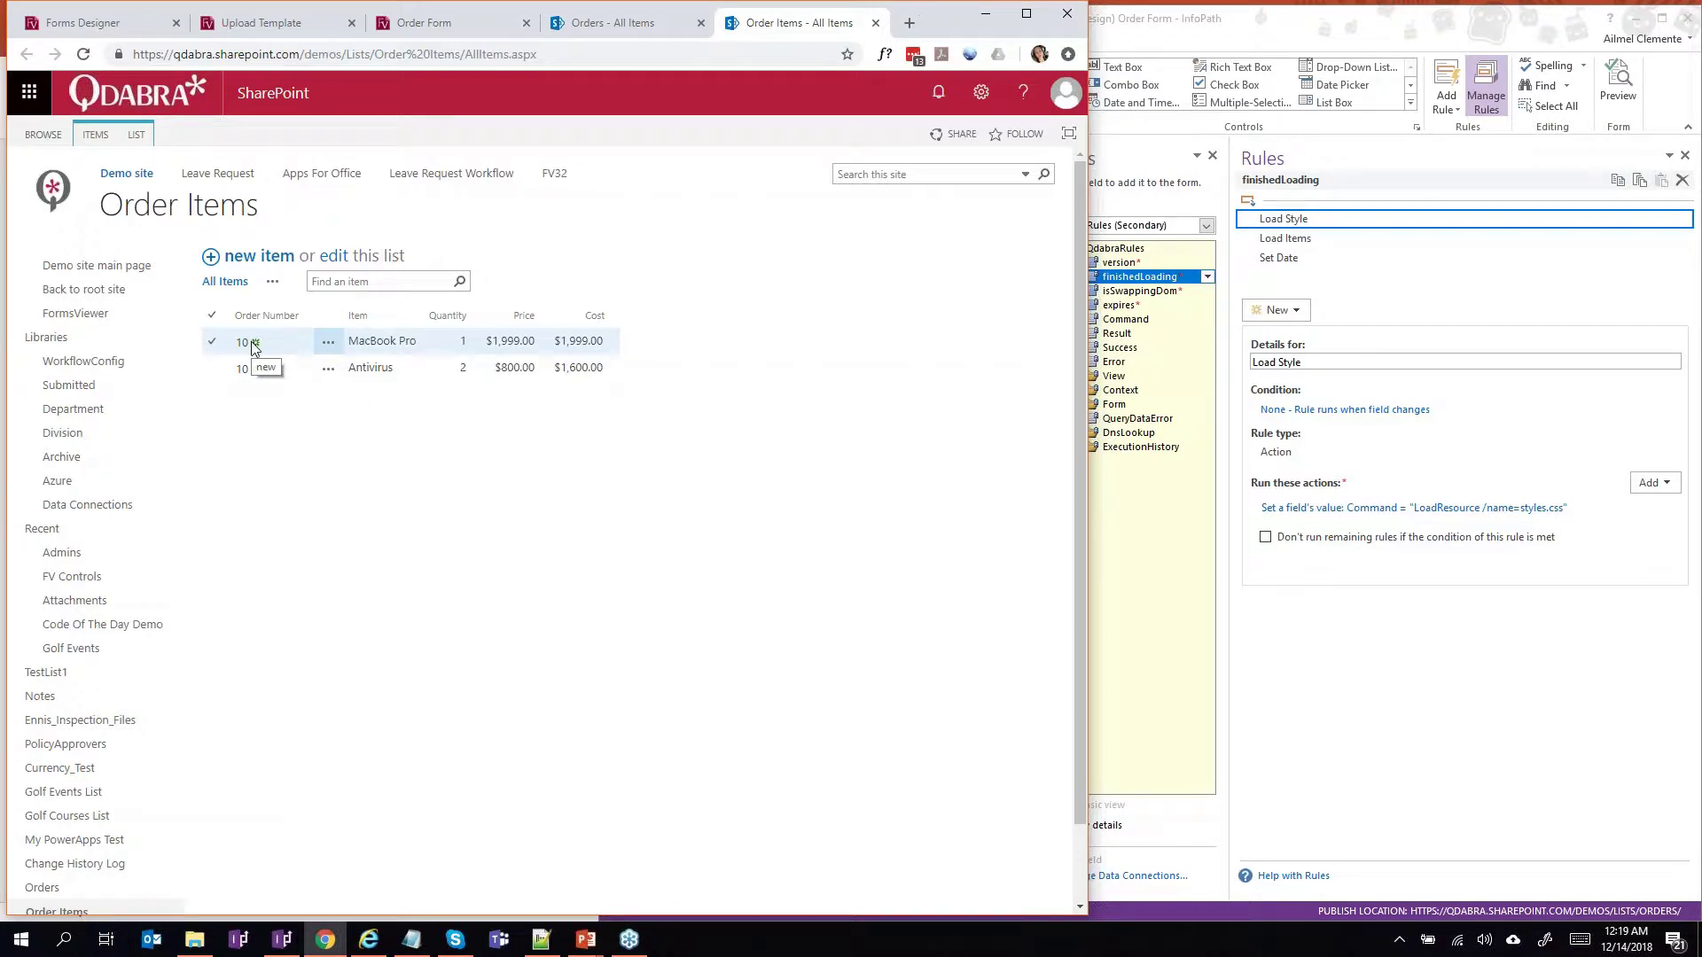
click(254, 368)
click(257, 346)
click(257, 368)
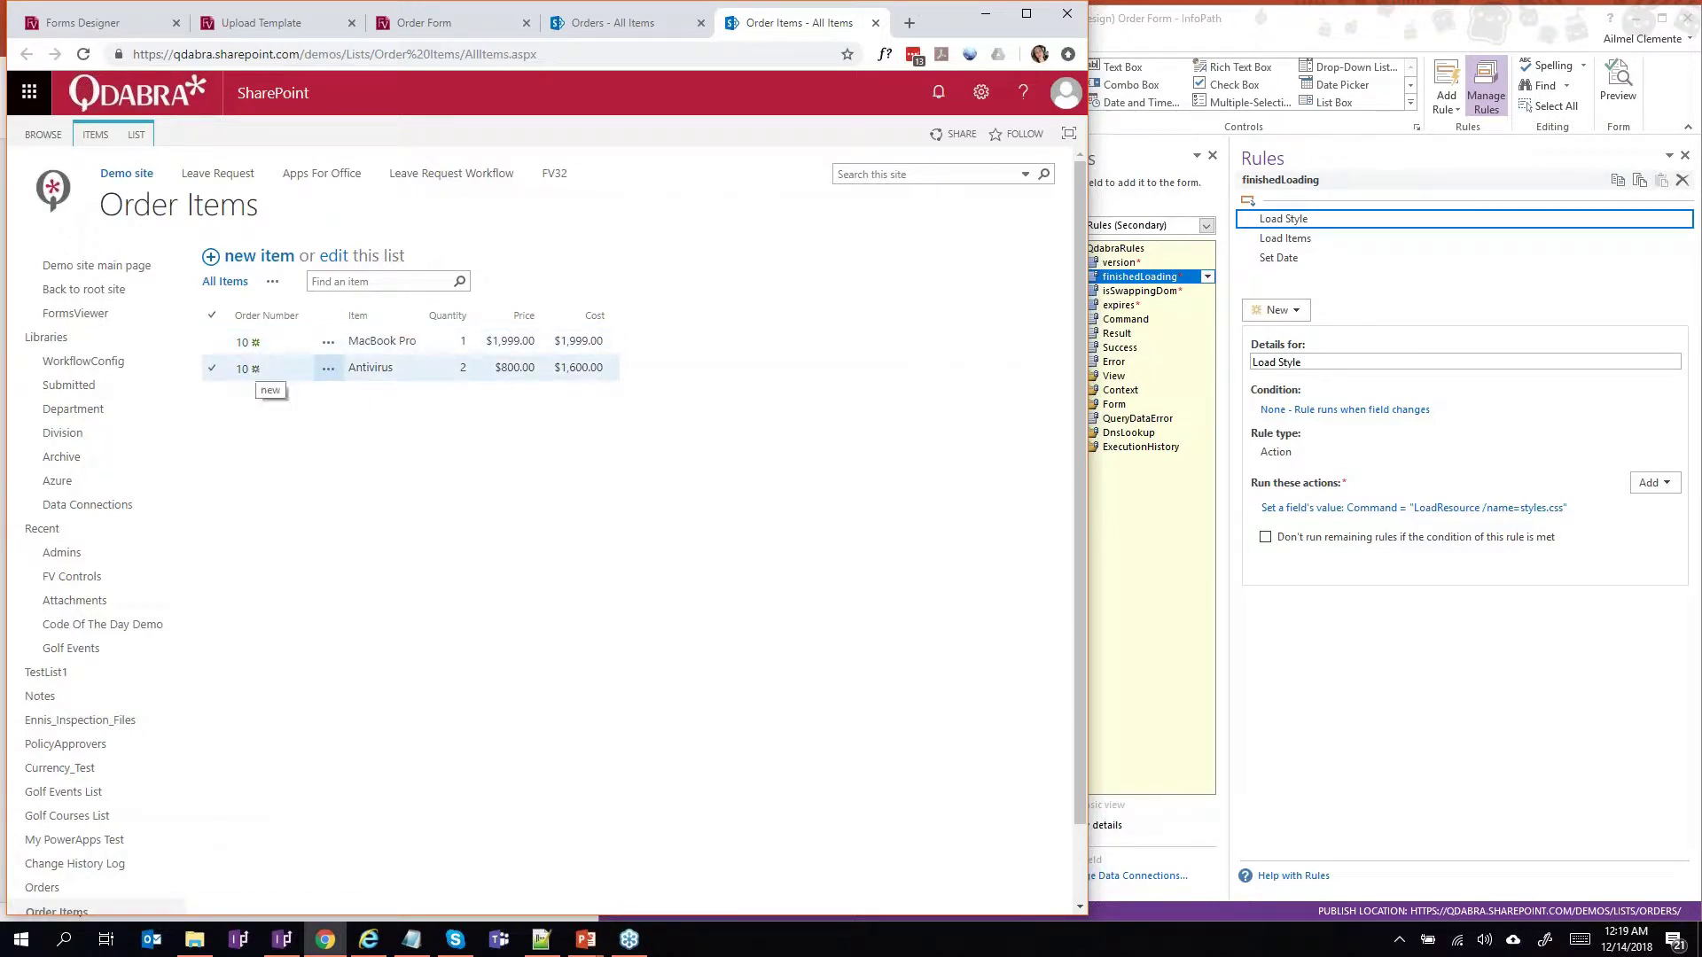
click(379, 363)
click(592, 28)
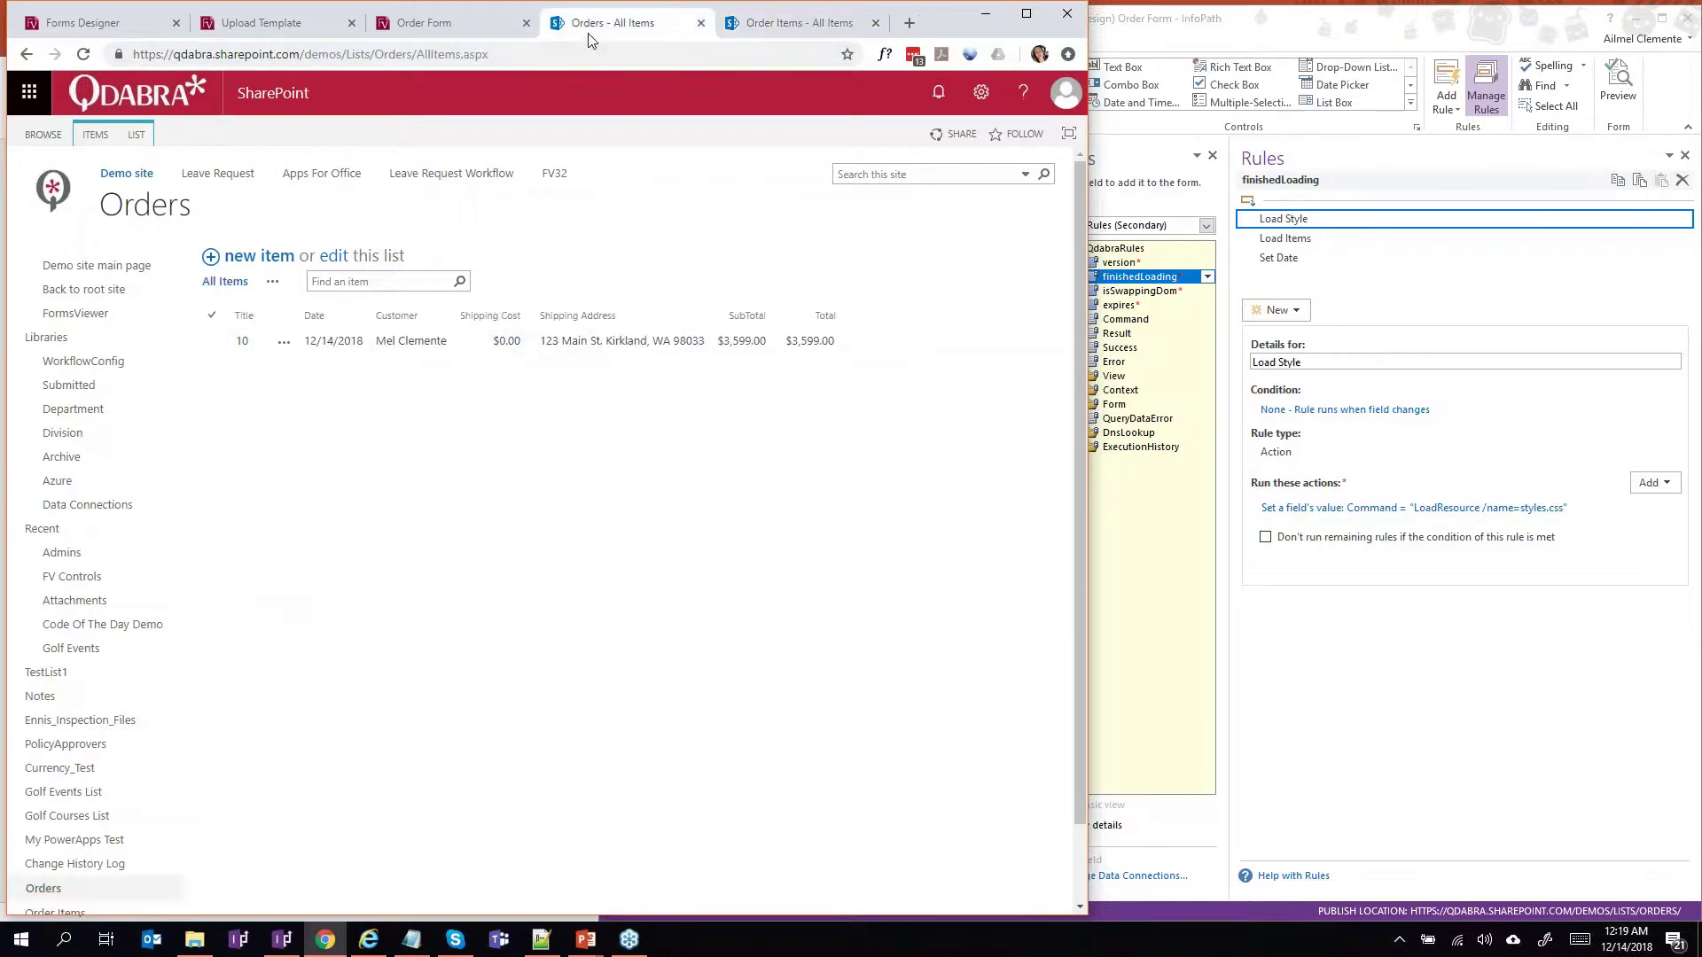
click(460, 34)
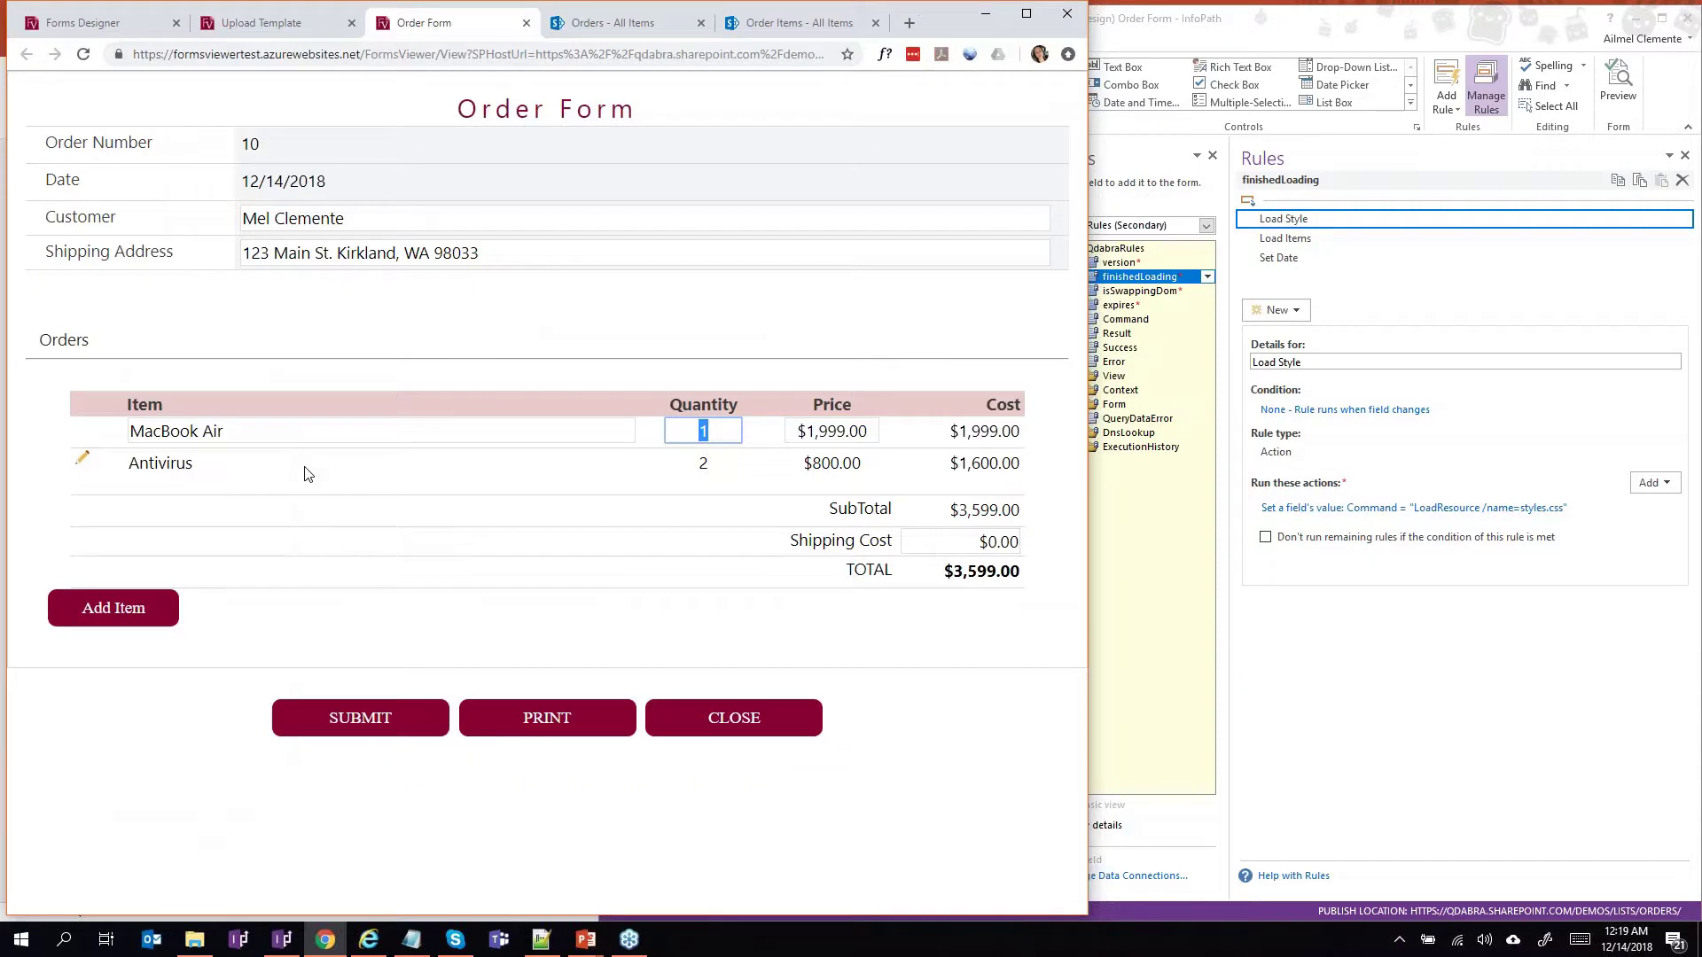
Change the Antivirus quantity to 3 and resubmit order 10 for a $4,399.00 total.
click(85, 463)
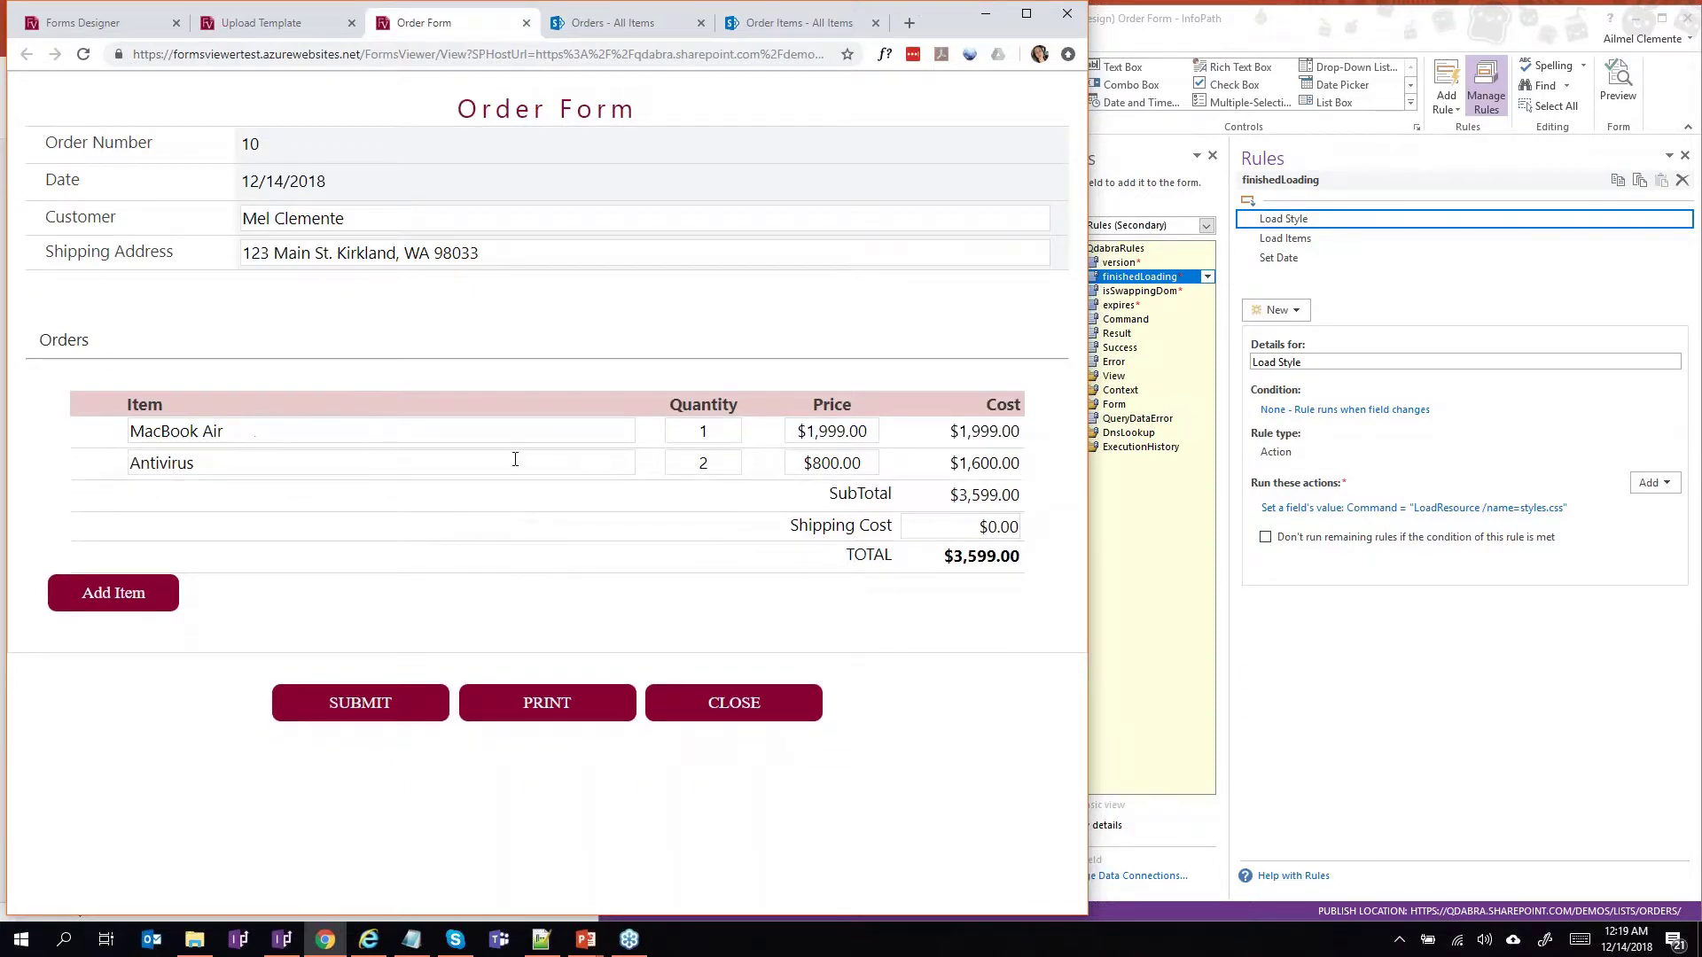
double_click(708, 462)
text(3)
key(Tab)
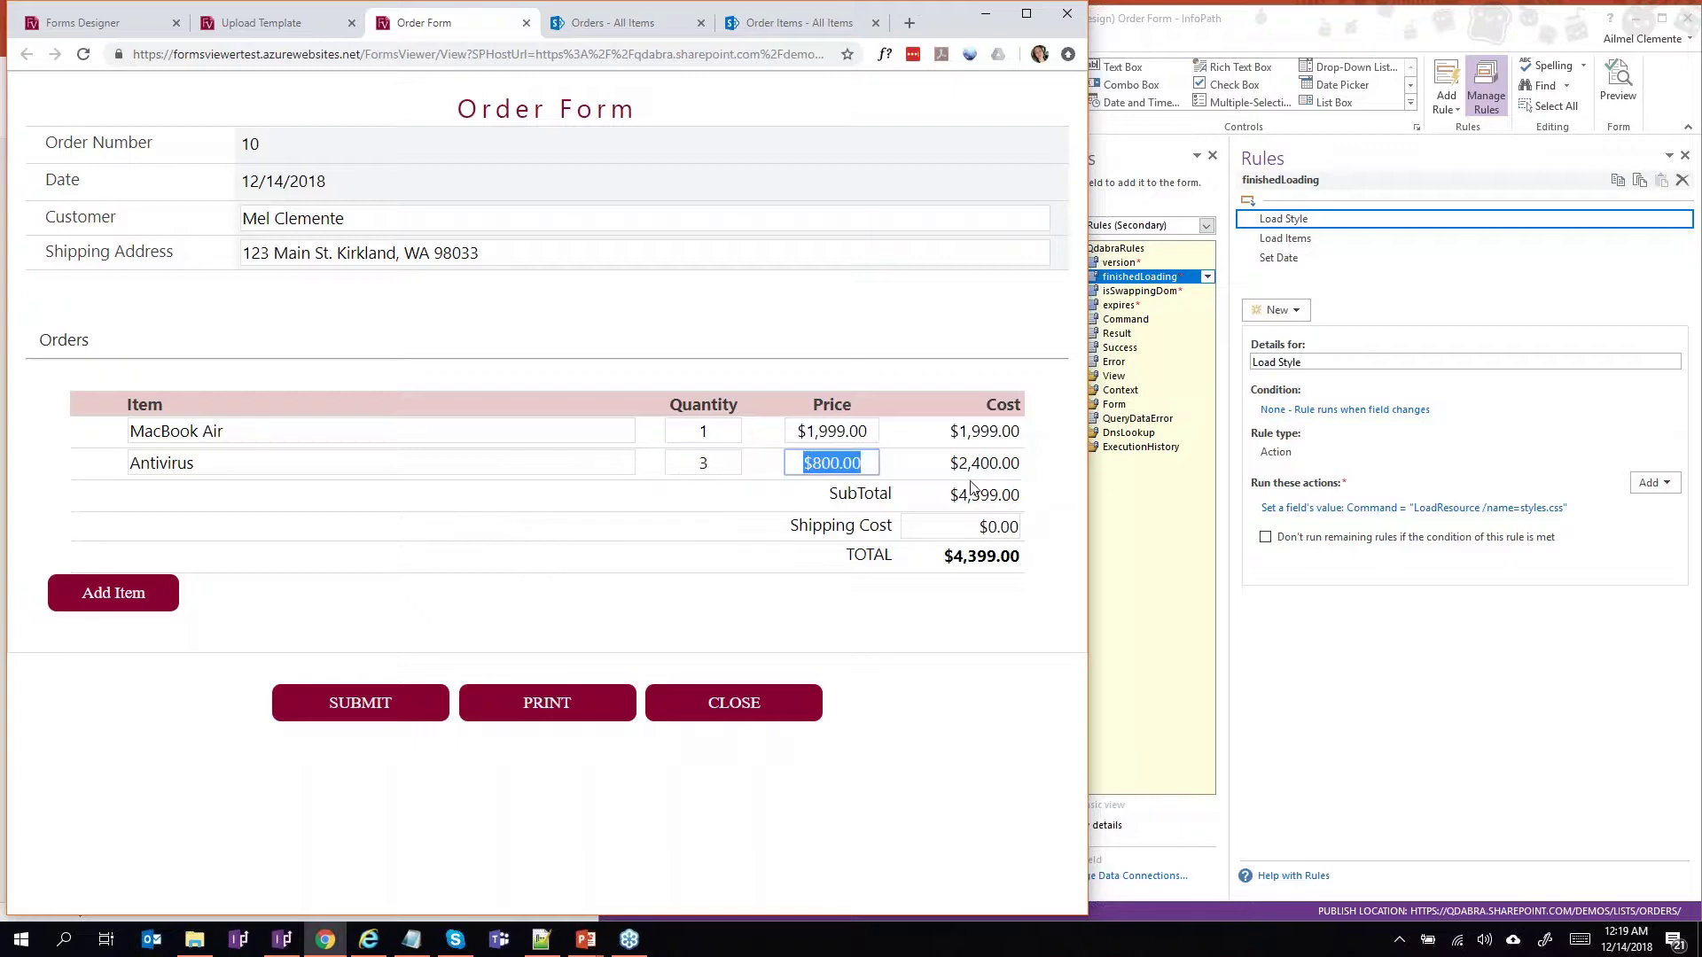
click(376, 717)
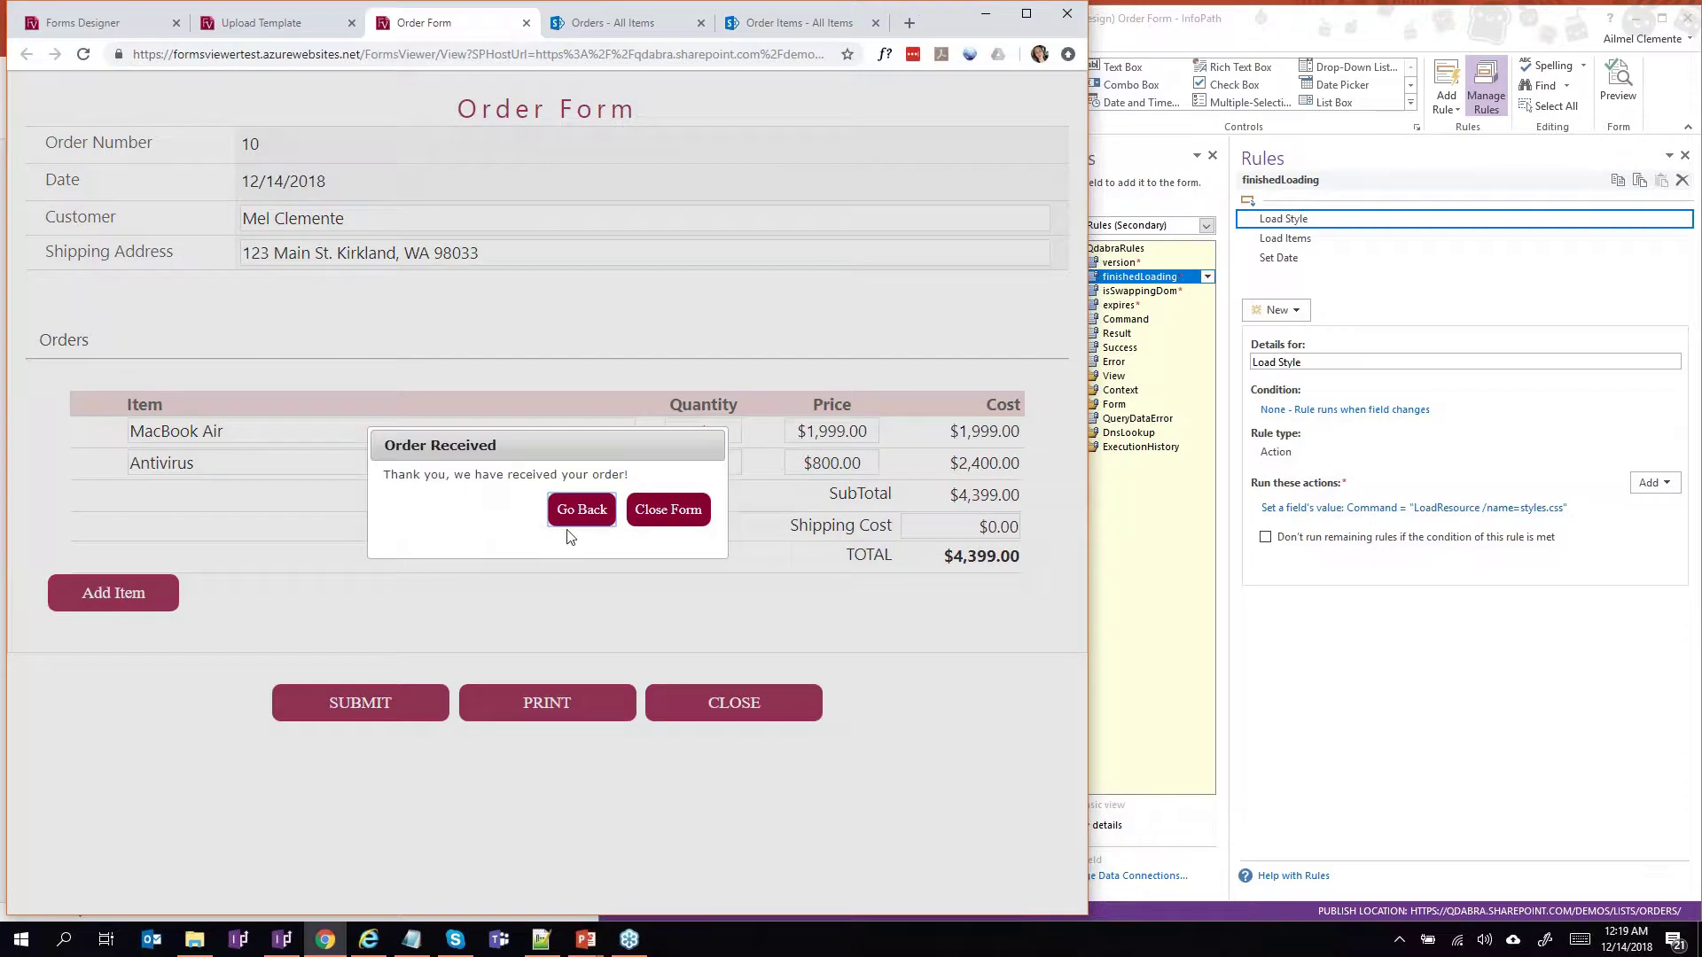
Refresh Orders and Order Items to confirm the $4,399.00 total and MacBook Air and Antivirus lines.
click(617, 26)
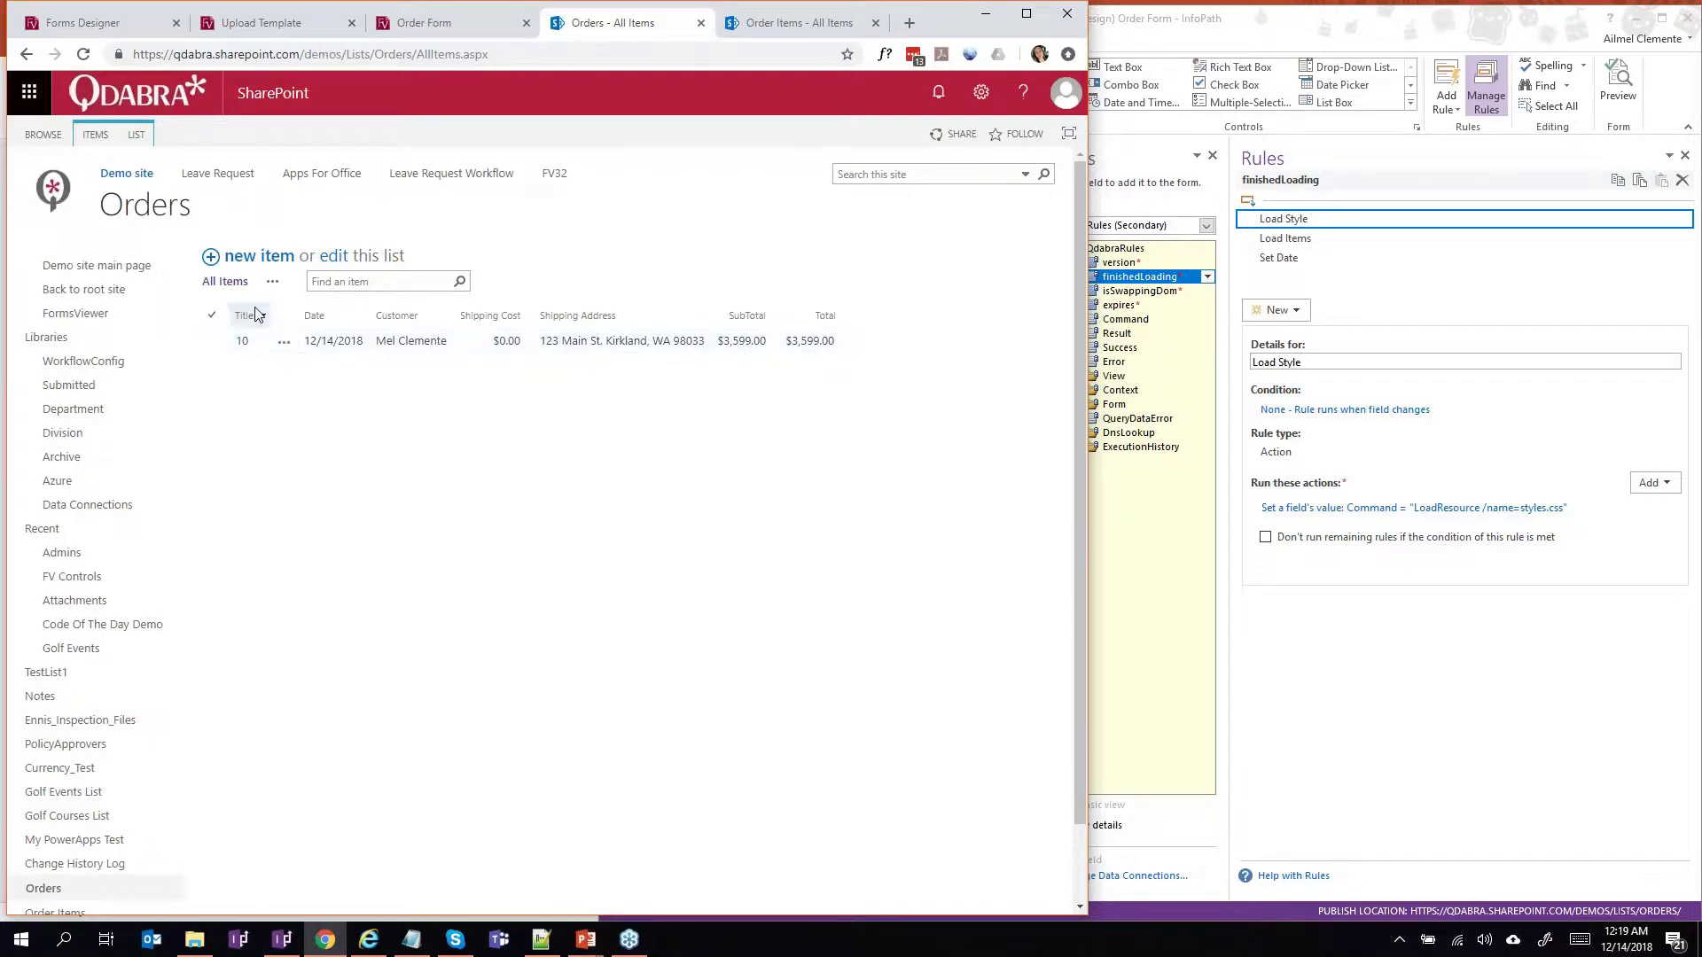
click(166, 218)
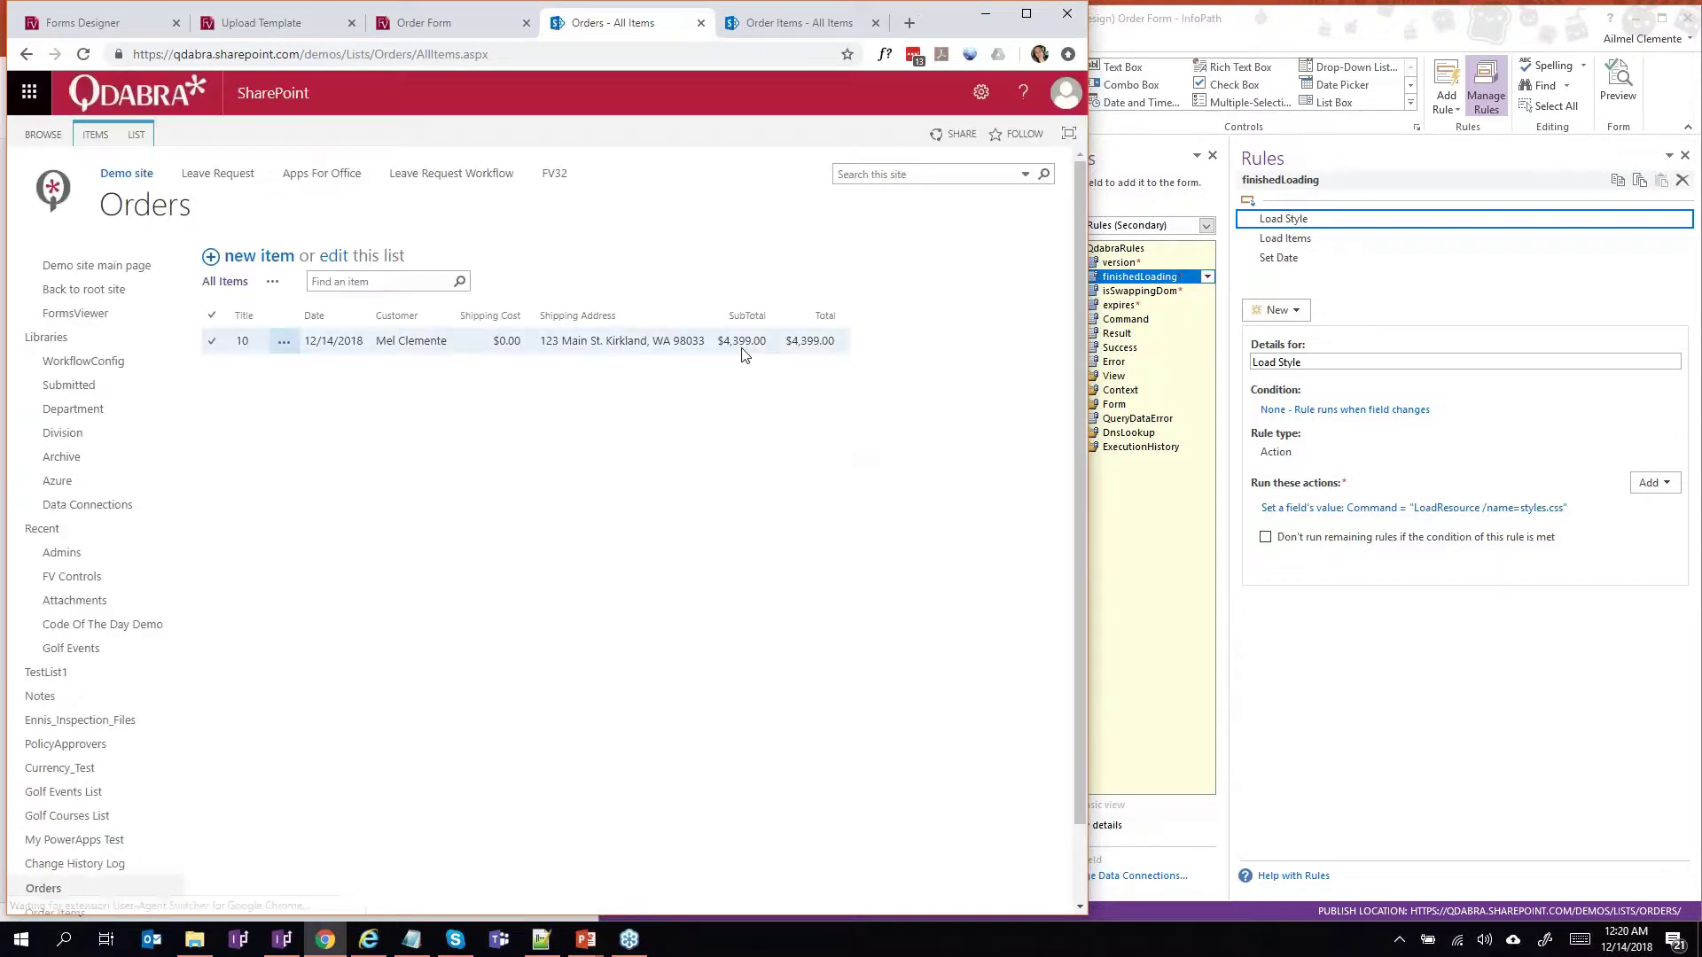
click(792, 23)
click(226, 213)
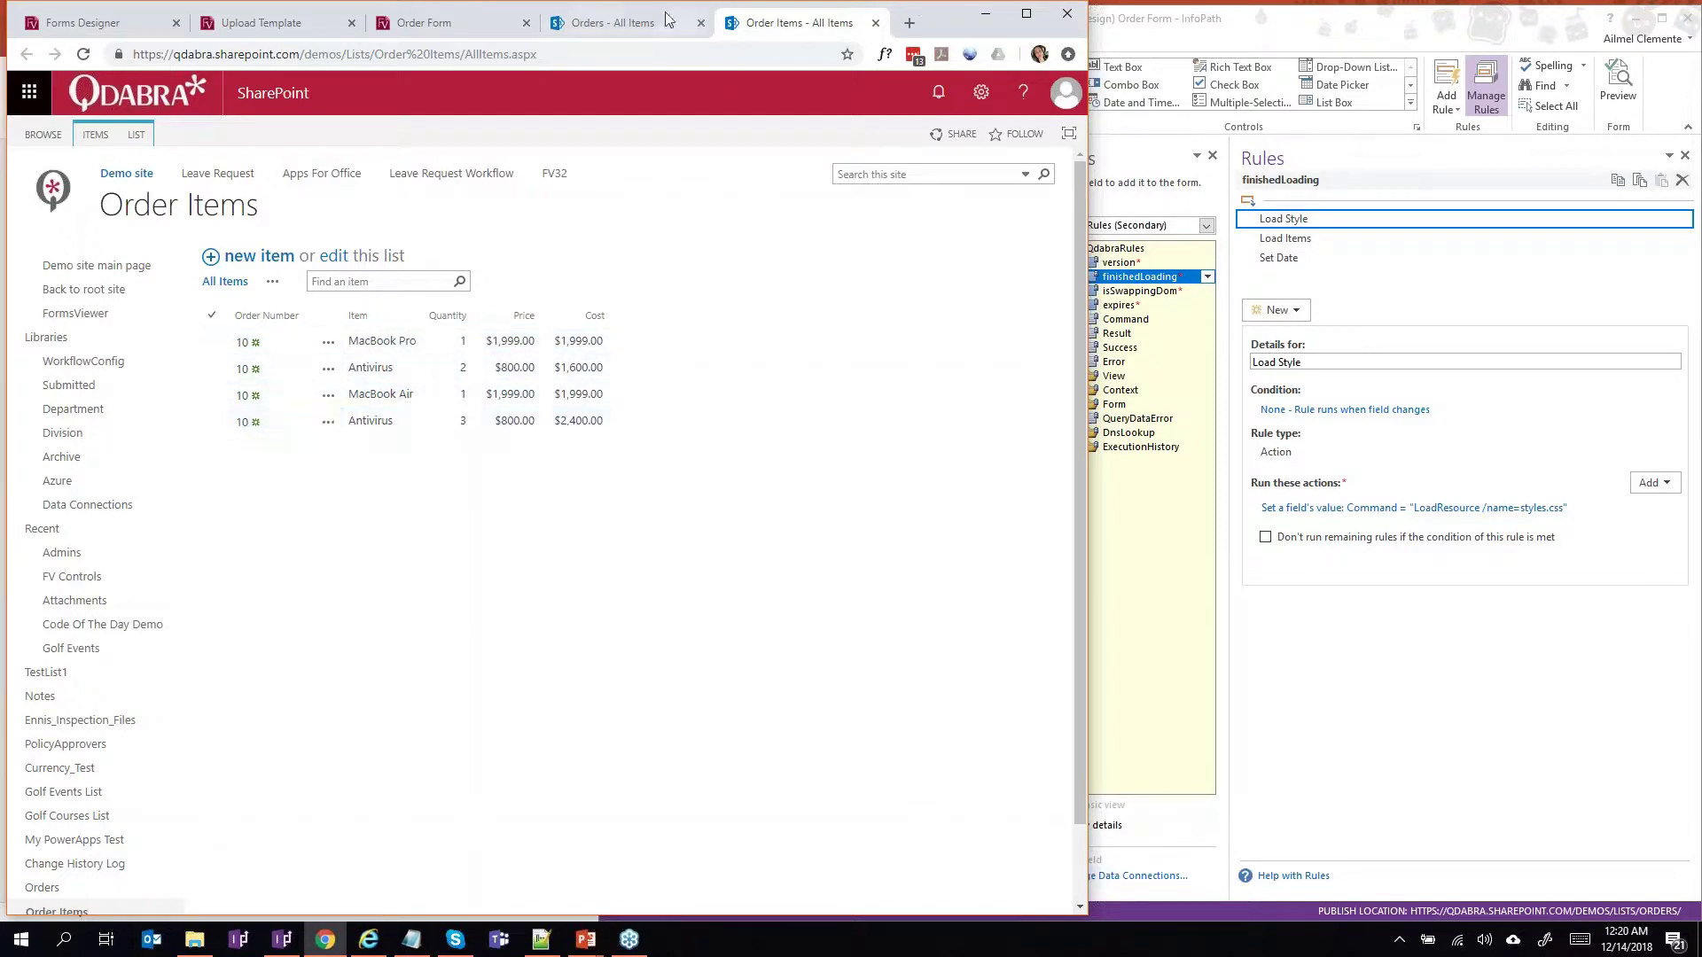
click(618, 24)
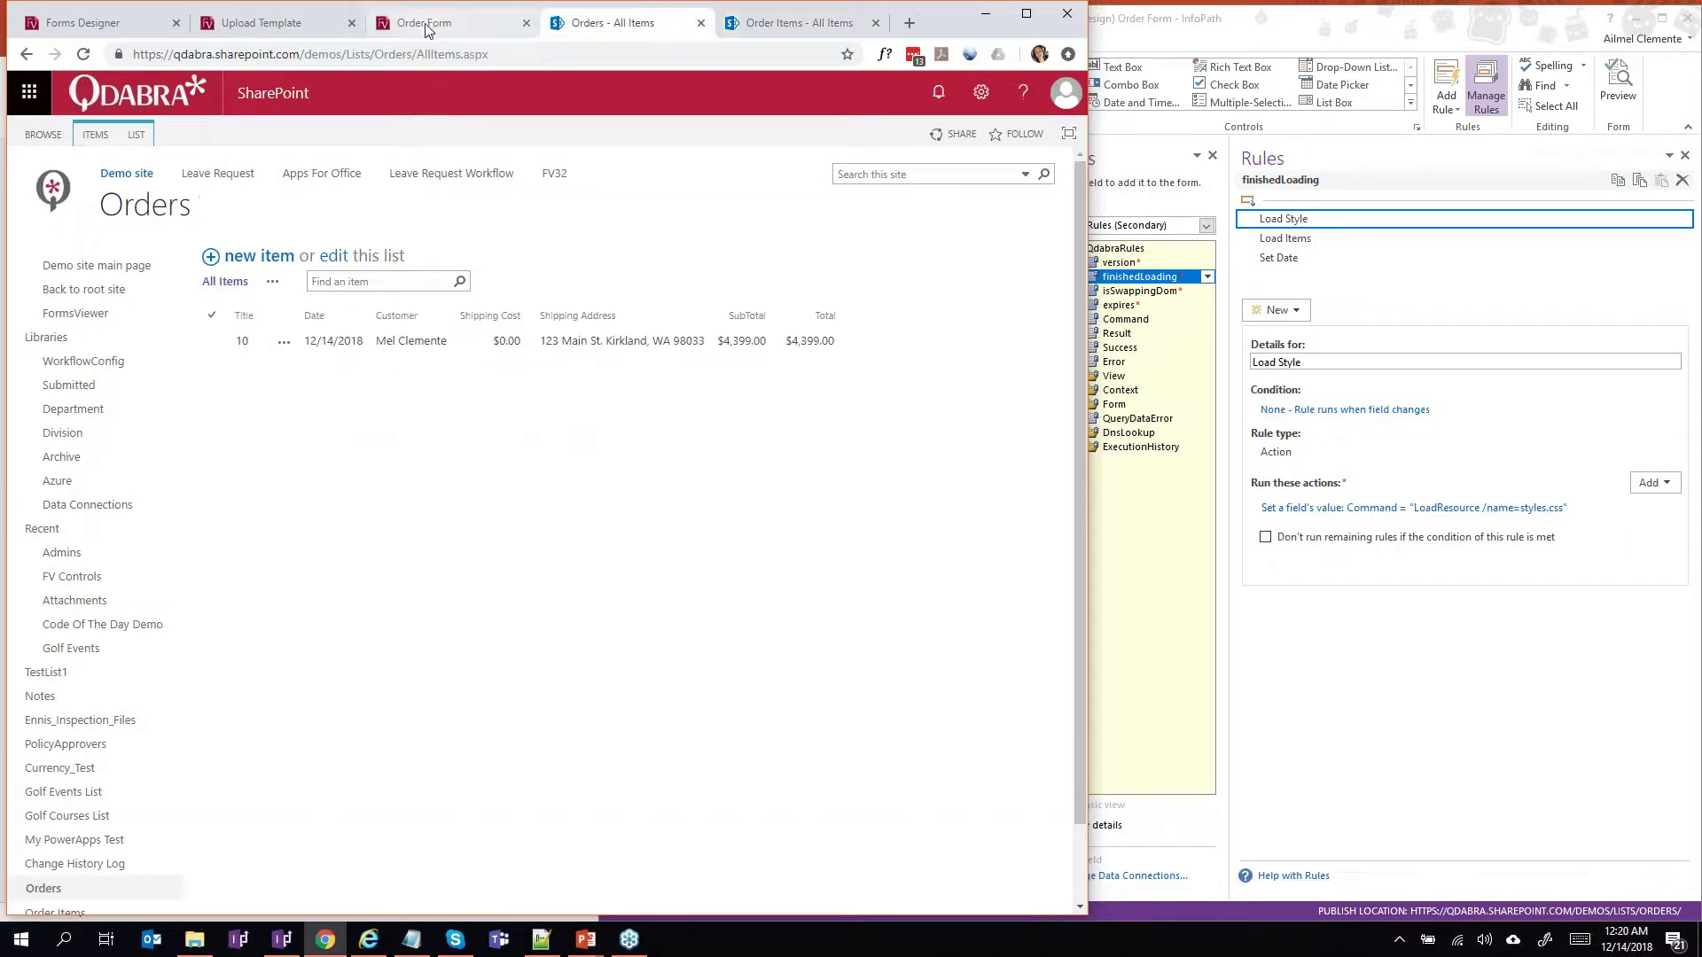
click(425, 27)
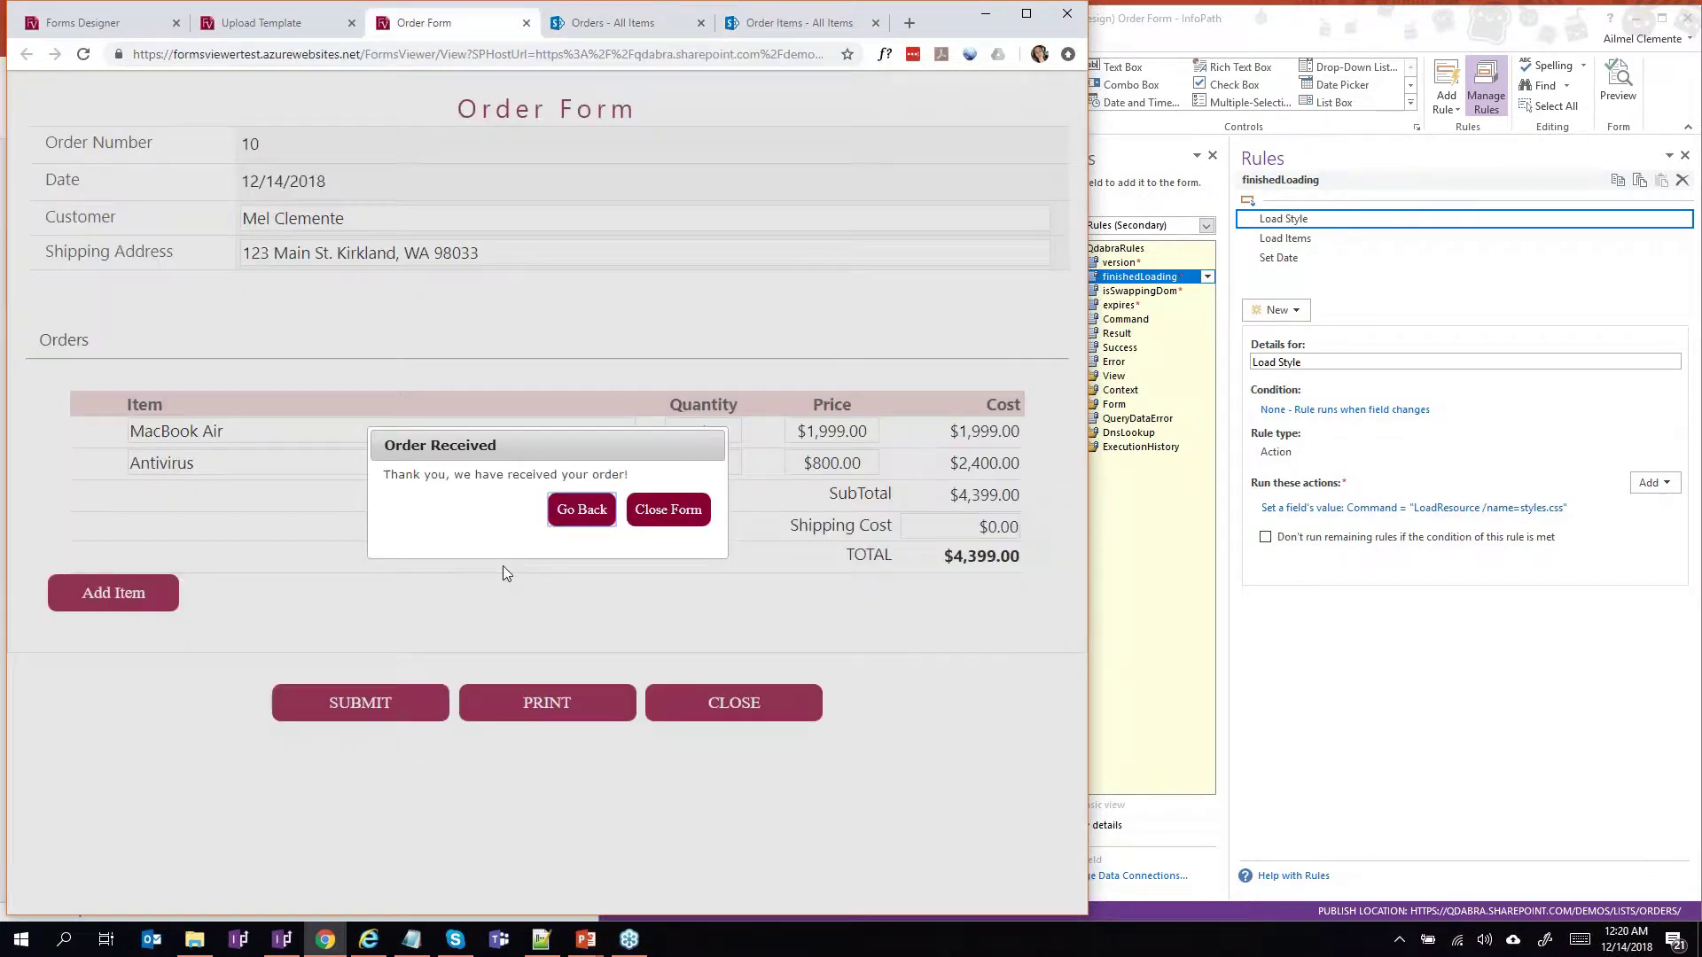
Return to order 10 and print it as a PDF listing MacBook Air and 3 Antivirus.
click(583, 512)
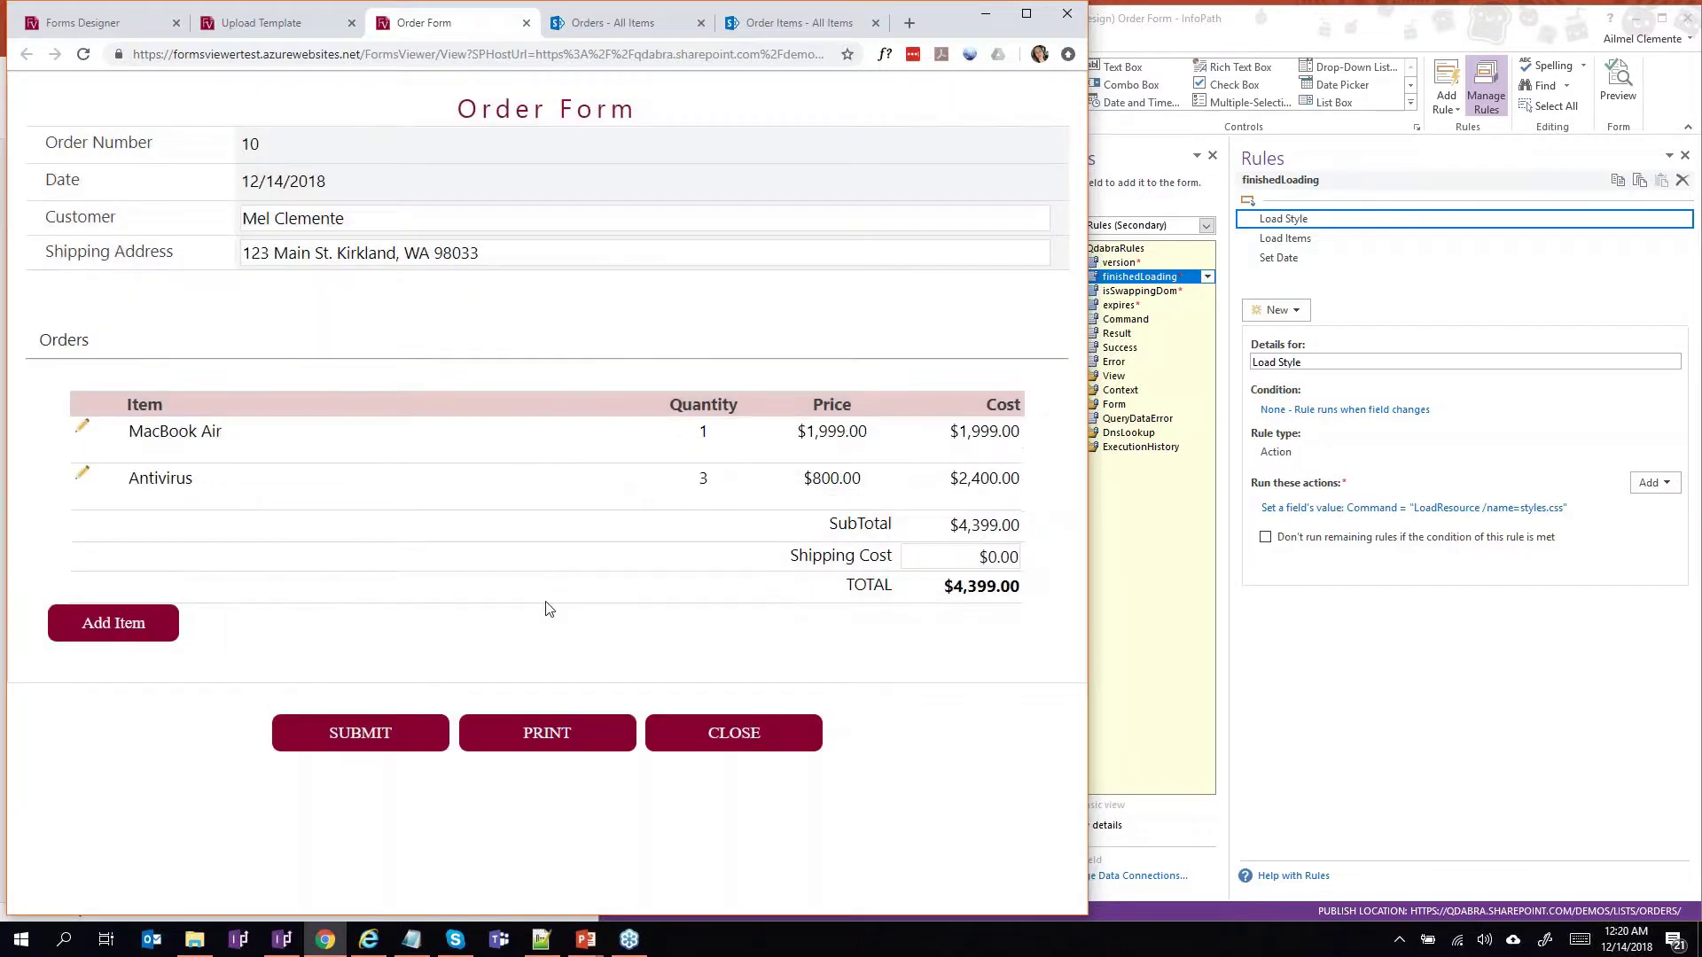
click(580, 736)
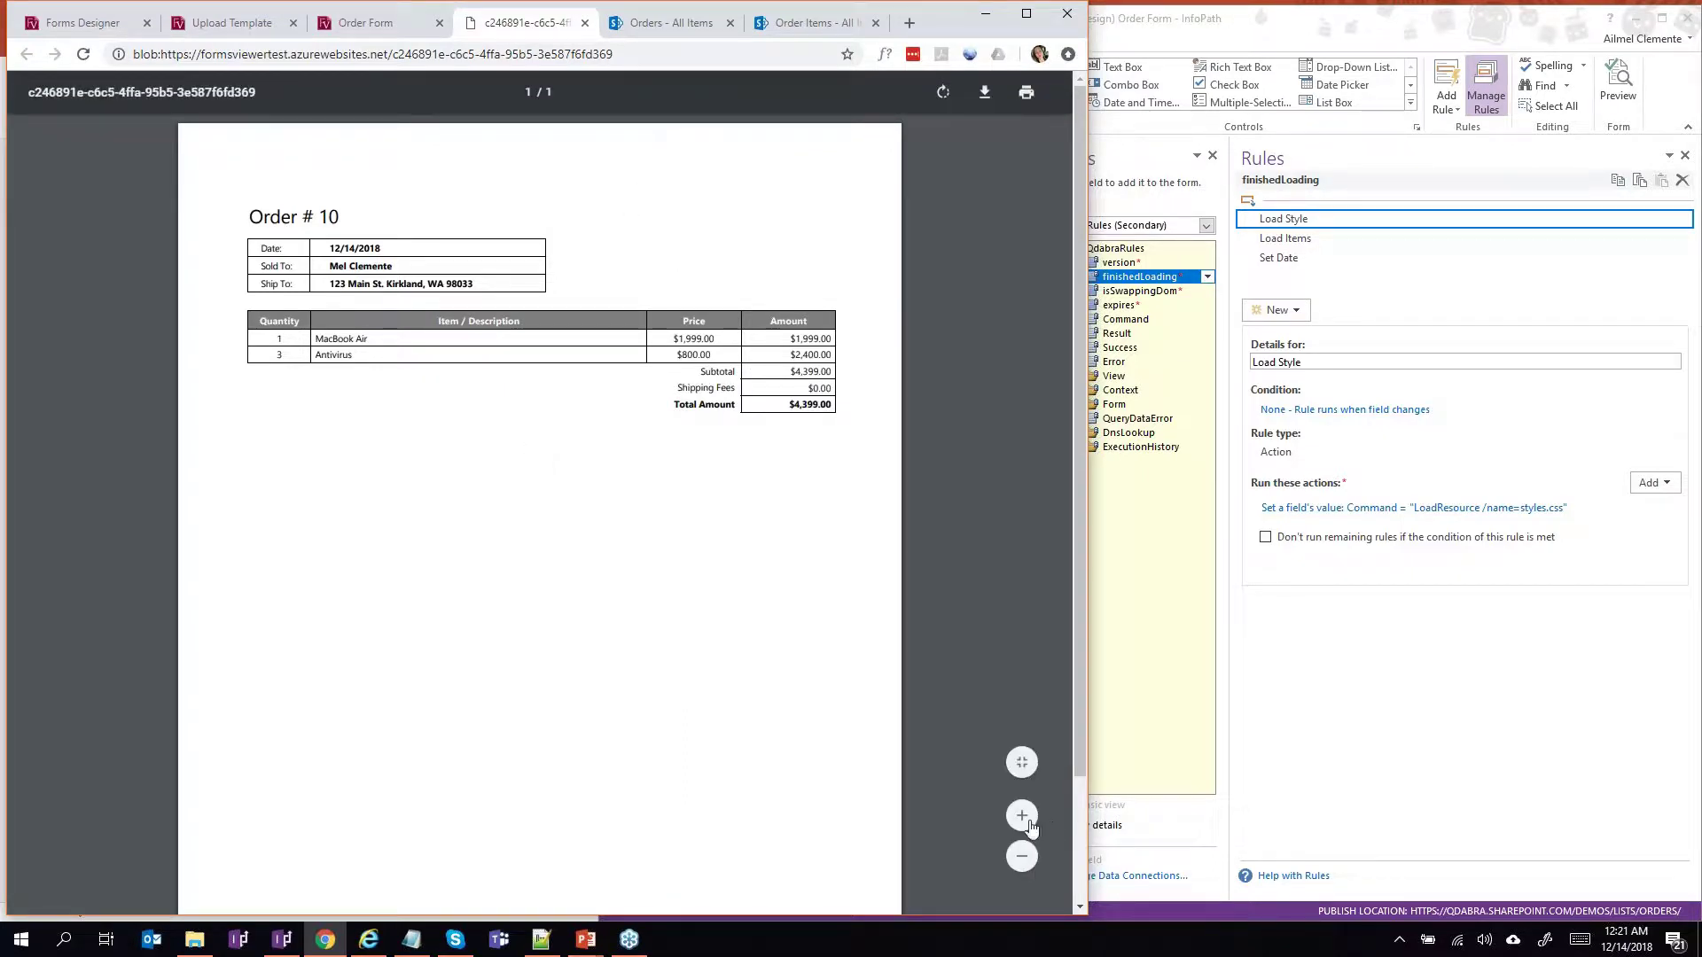
Enlarge the Order # 10 PDF page, then switch back to the Presentation.pptx PowerPoint window.
click(1022, 816)
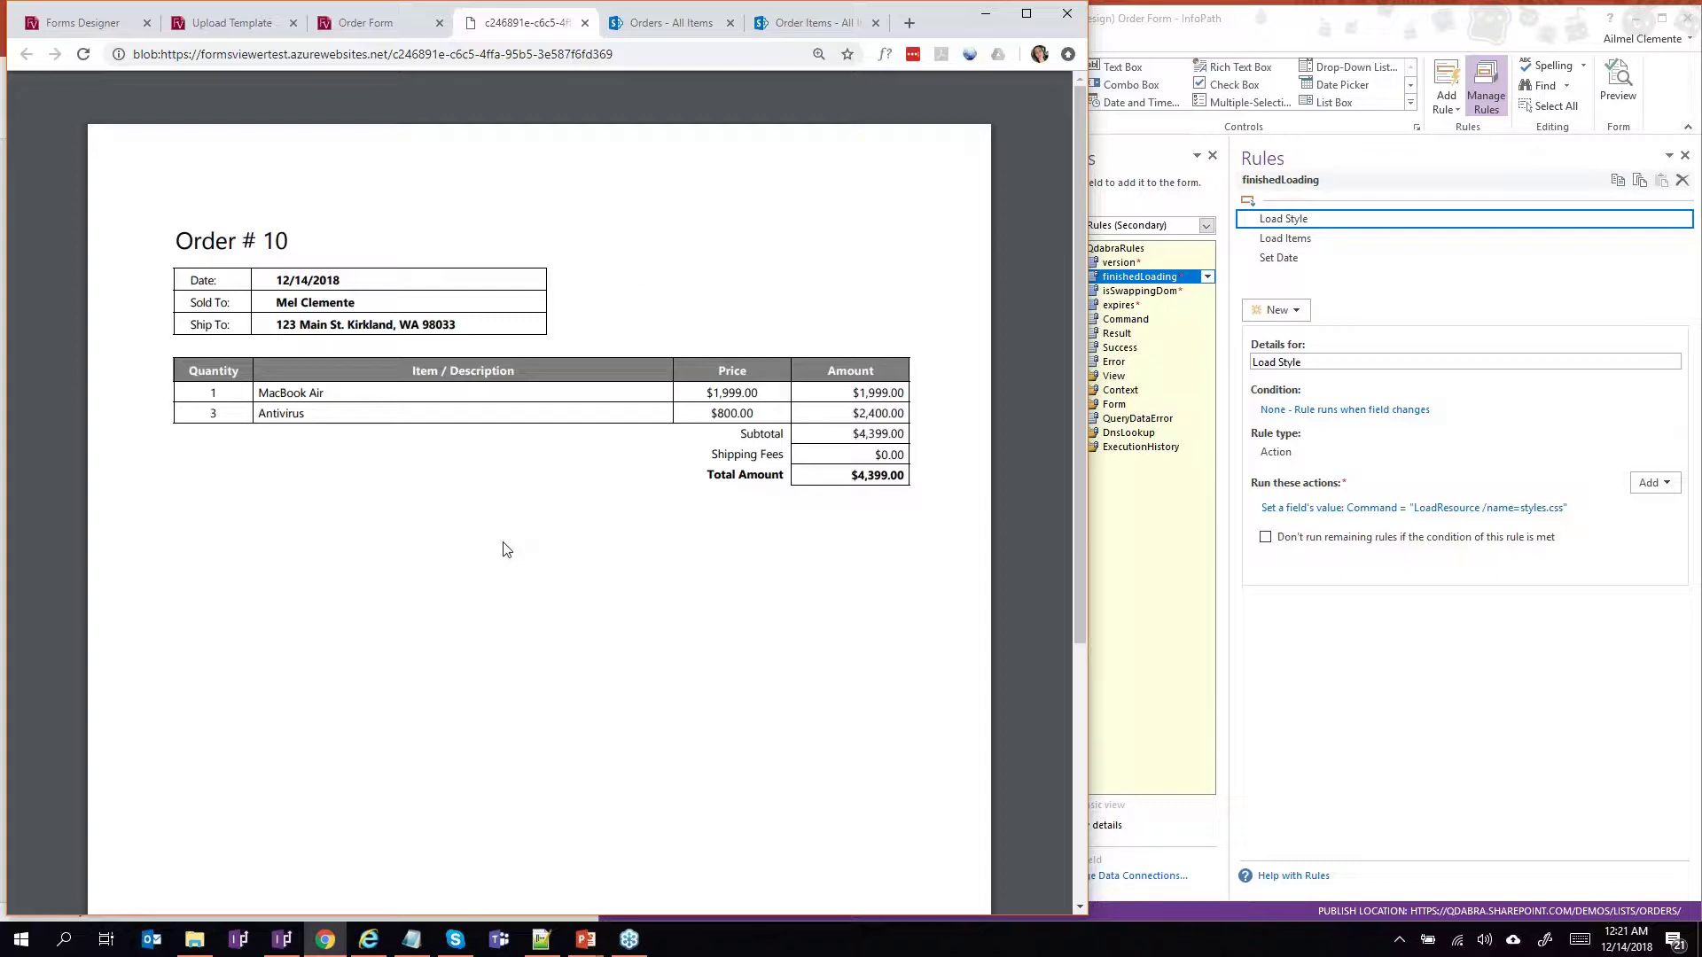
click(352, 26)
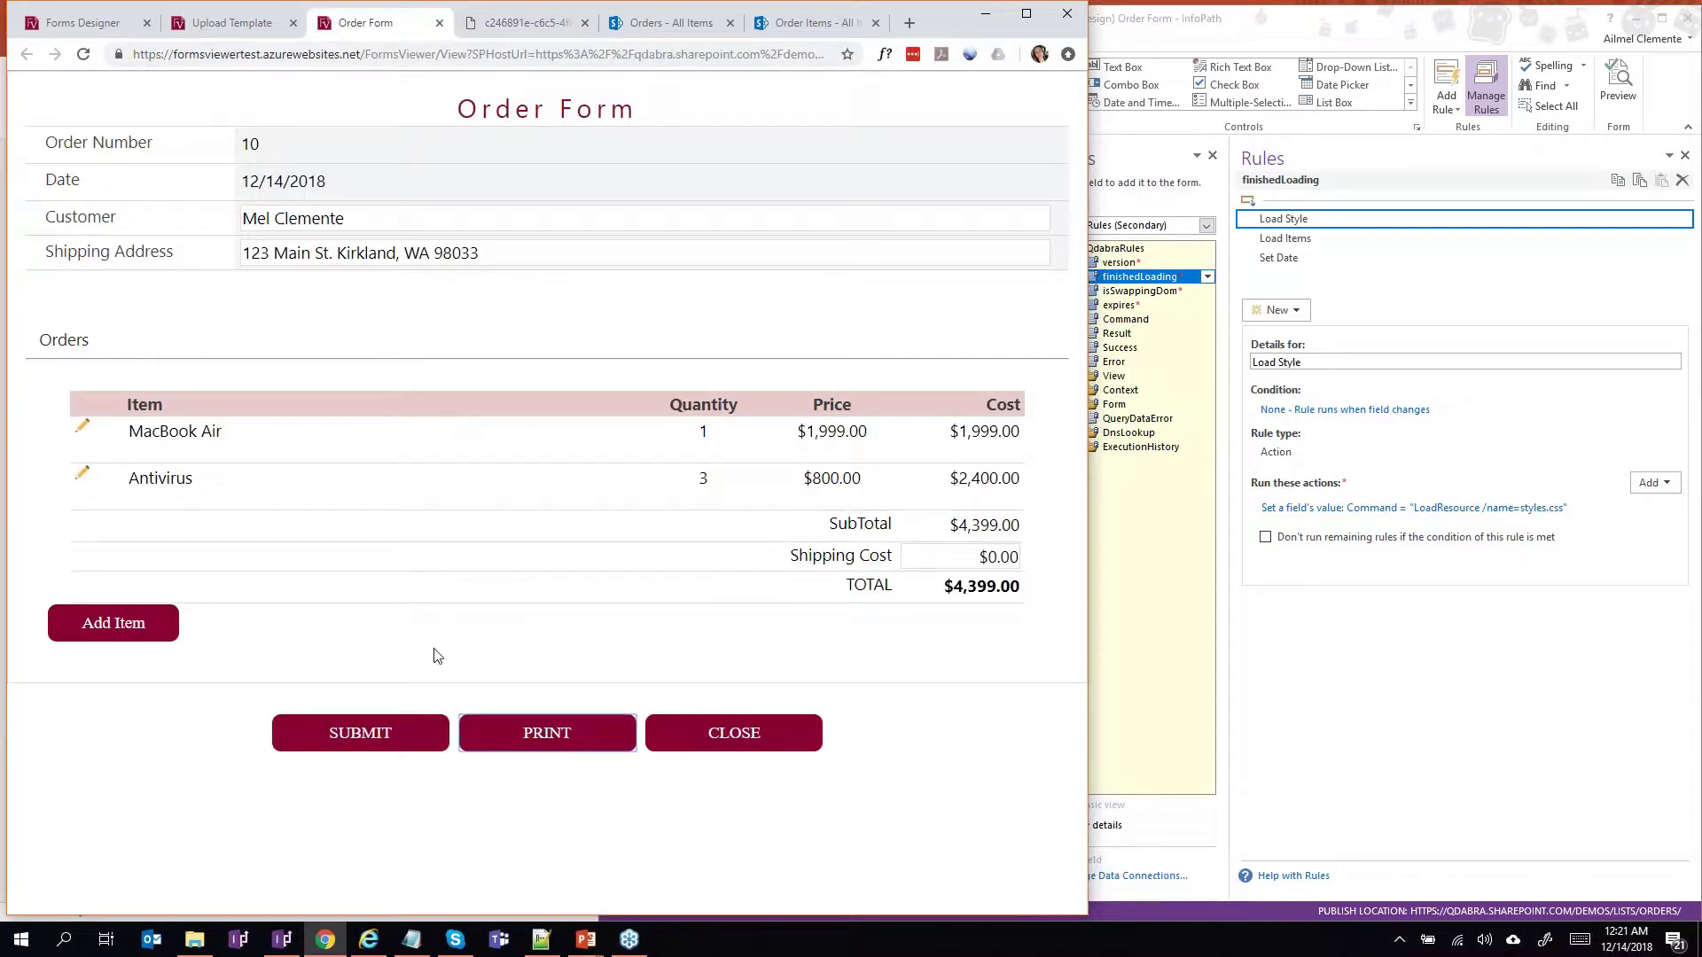
mouse_move(589, 947)
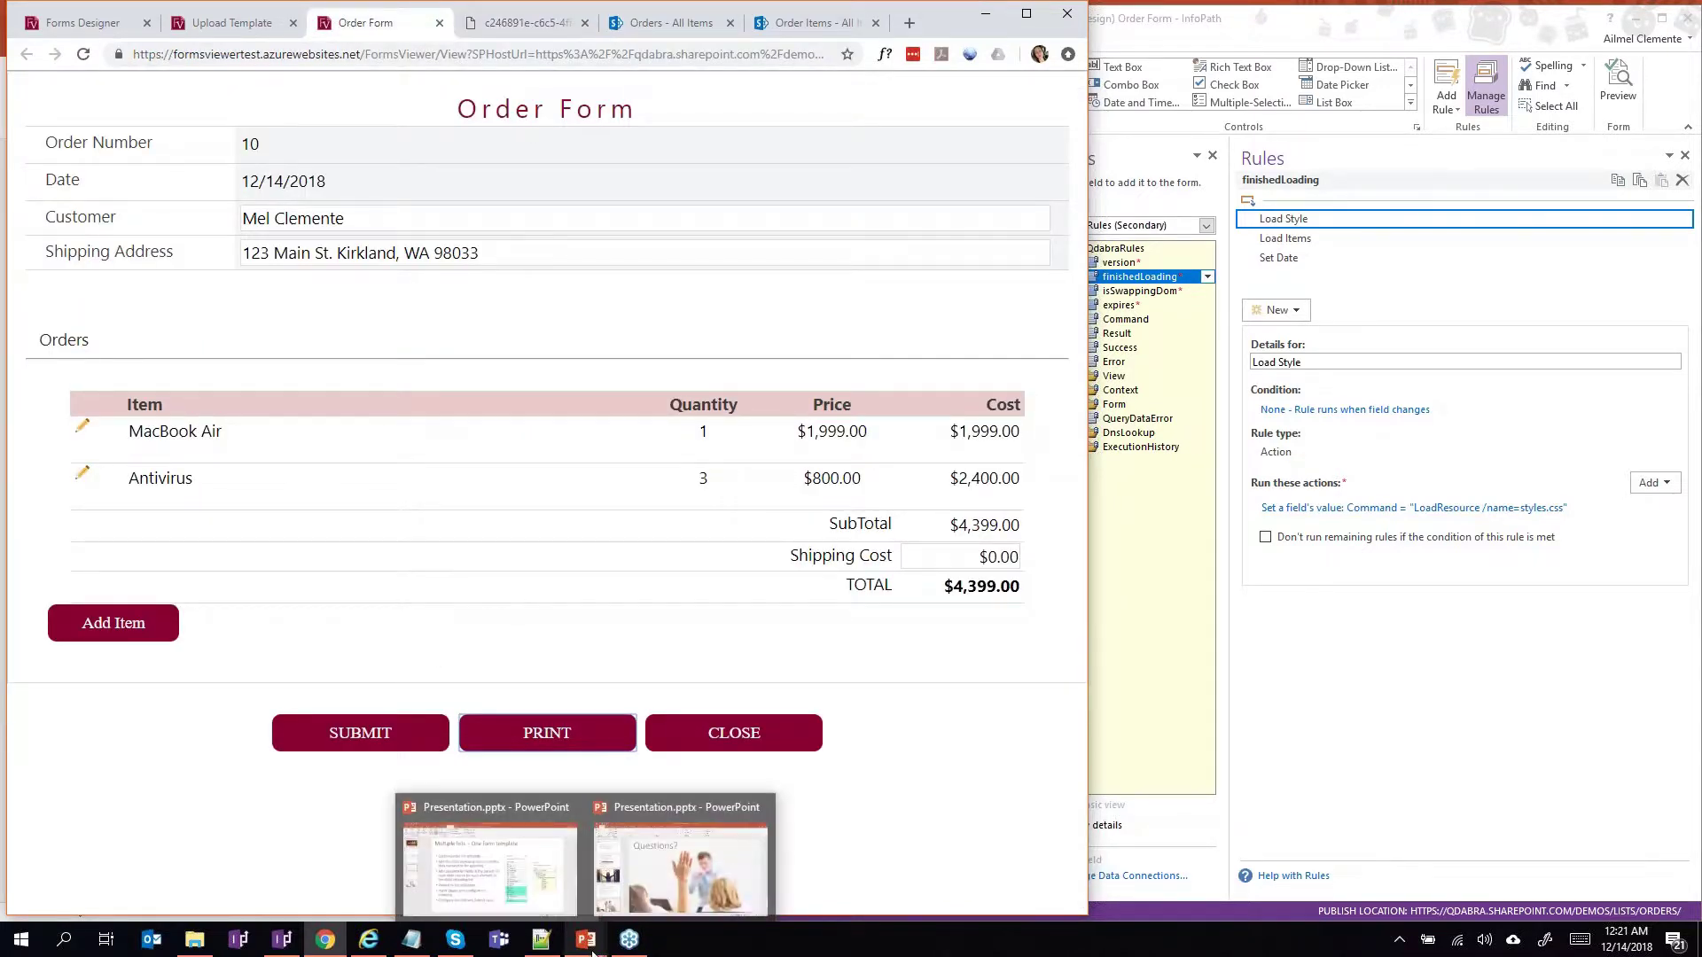
click(555, 889)
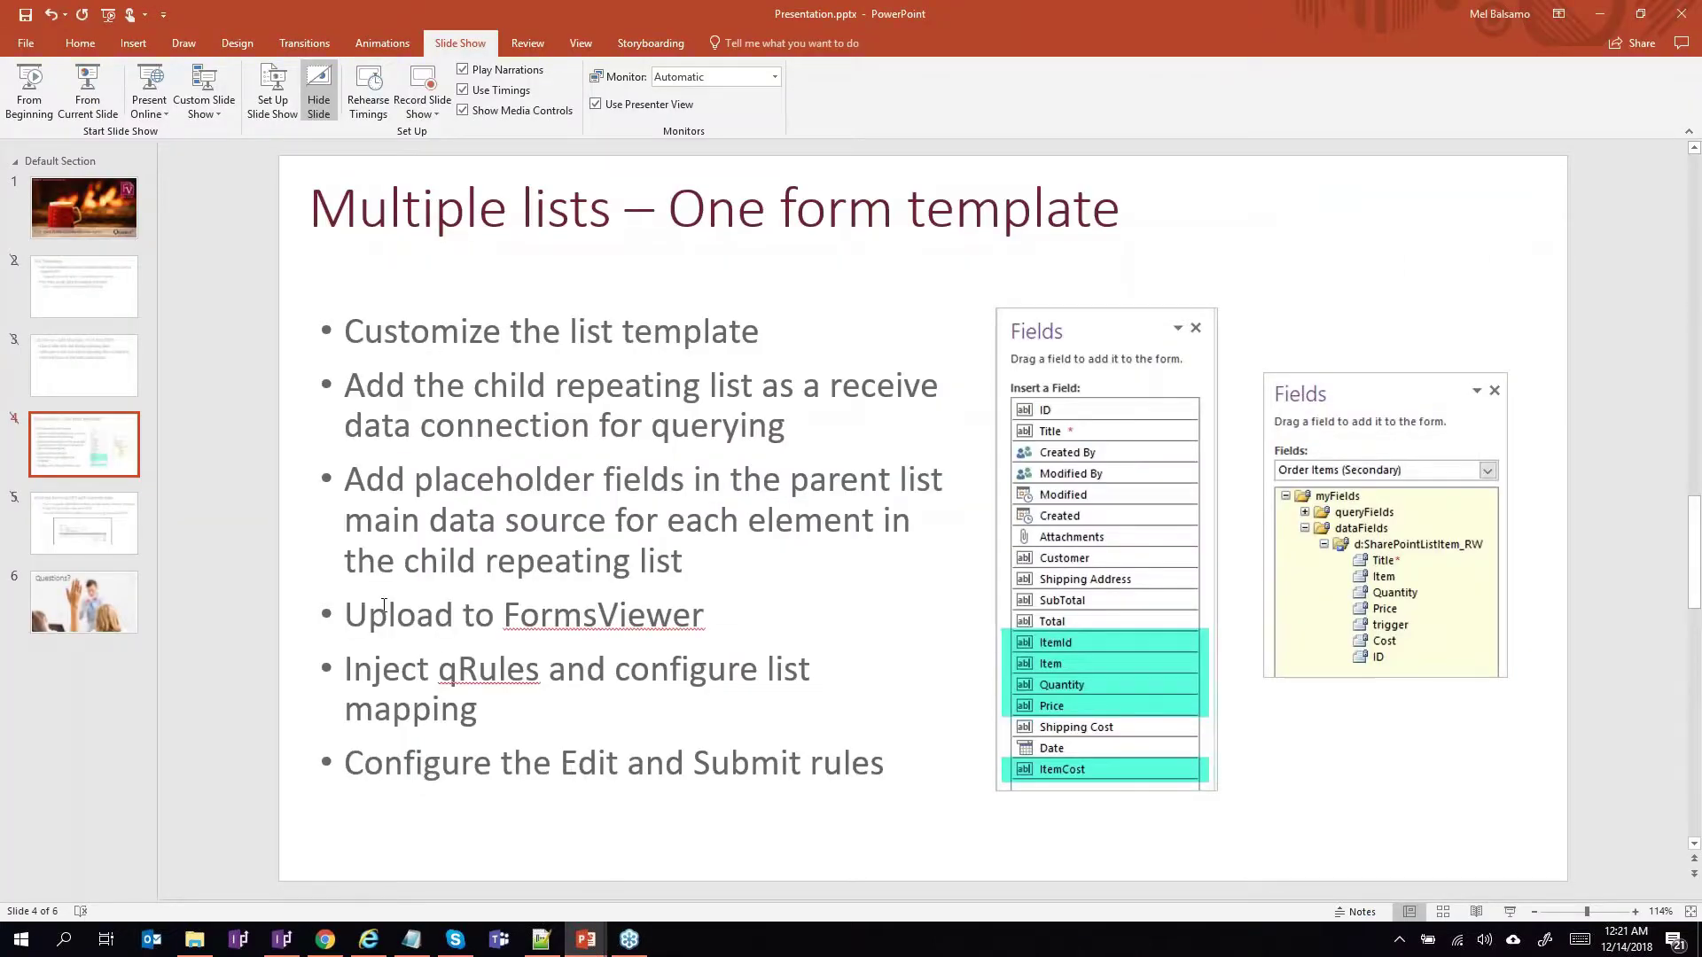
Present slide 5 on printing forms as PDF with external data, then bring up the InfoPath Order Form design.
click(116, 505)
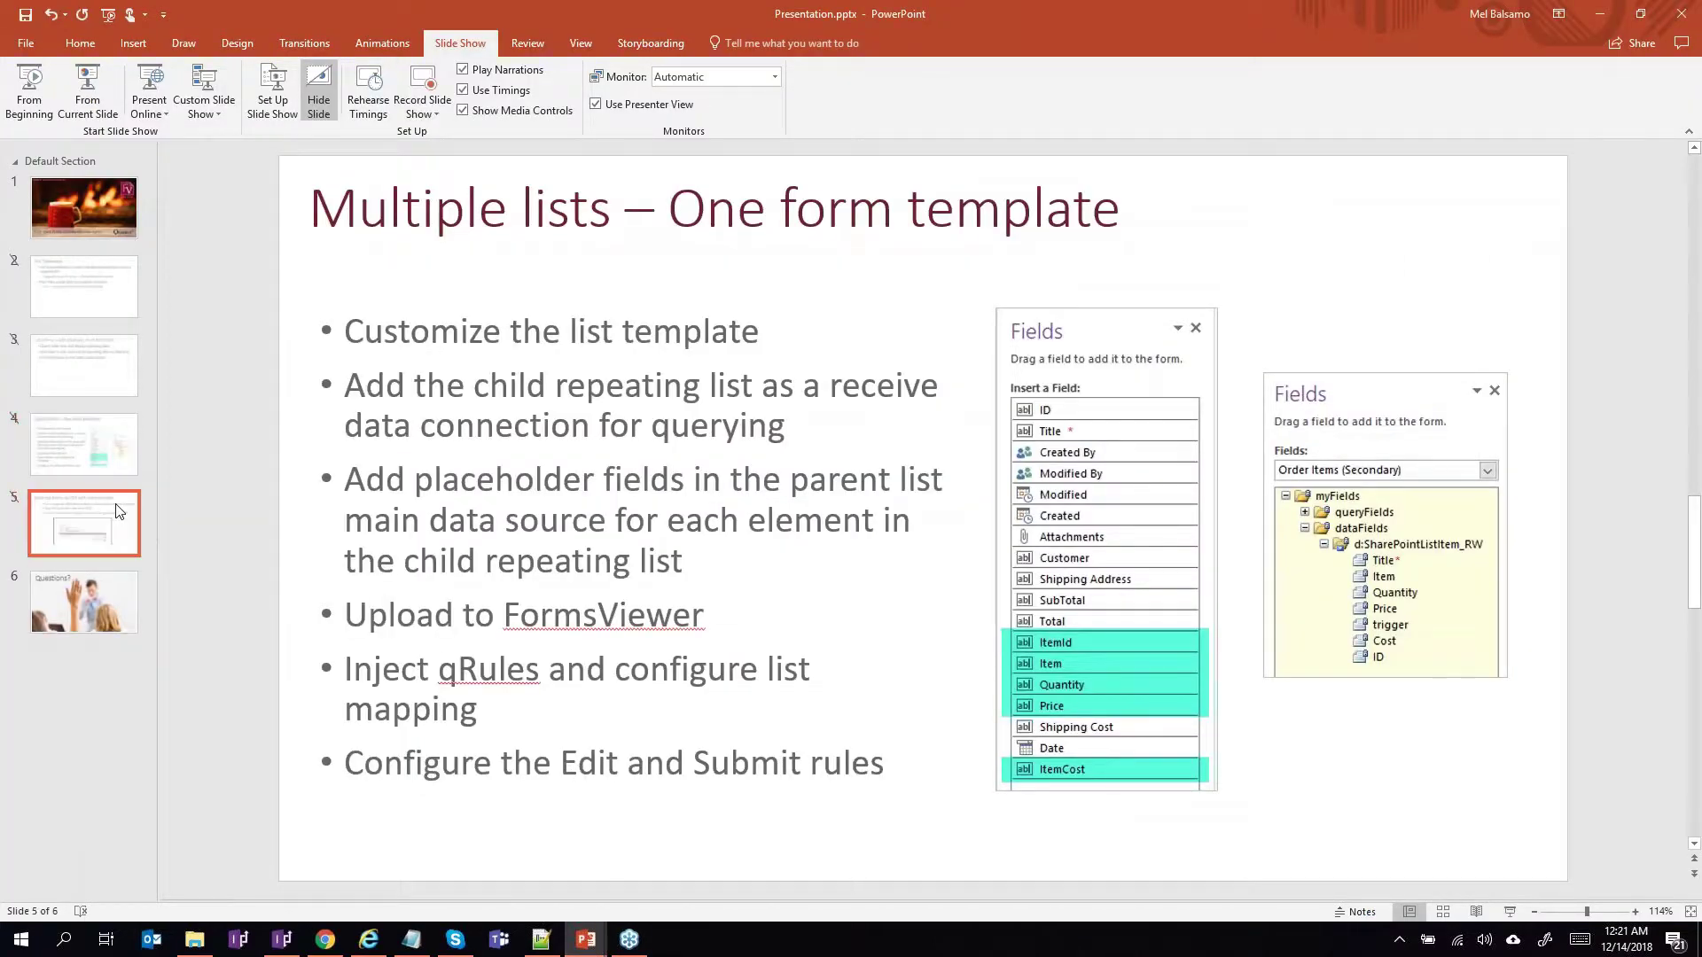
click(92, 99)
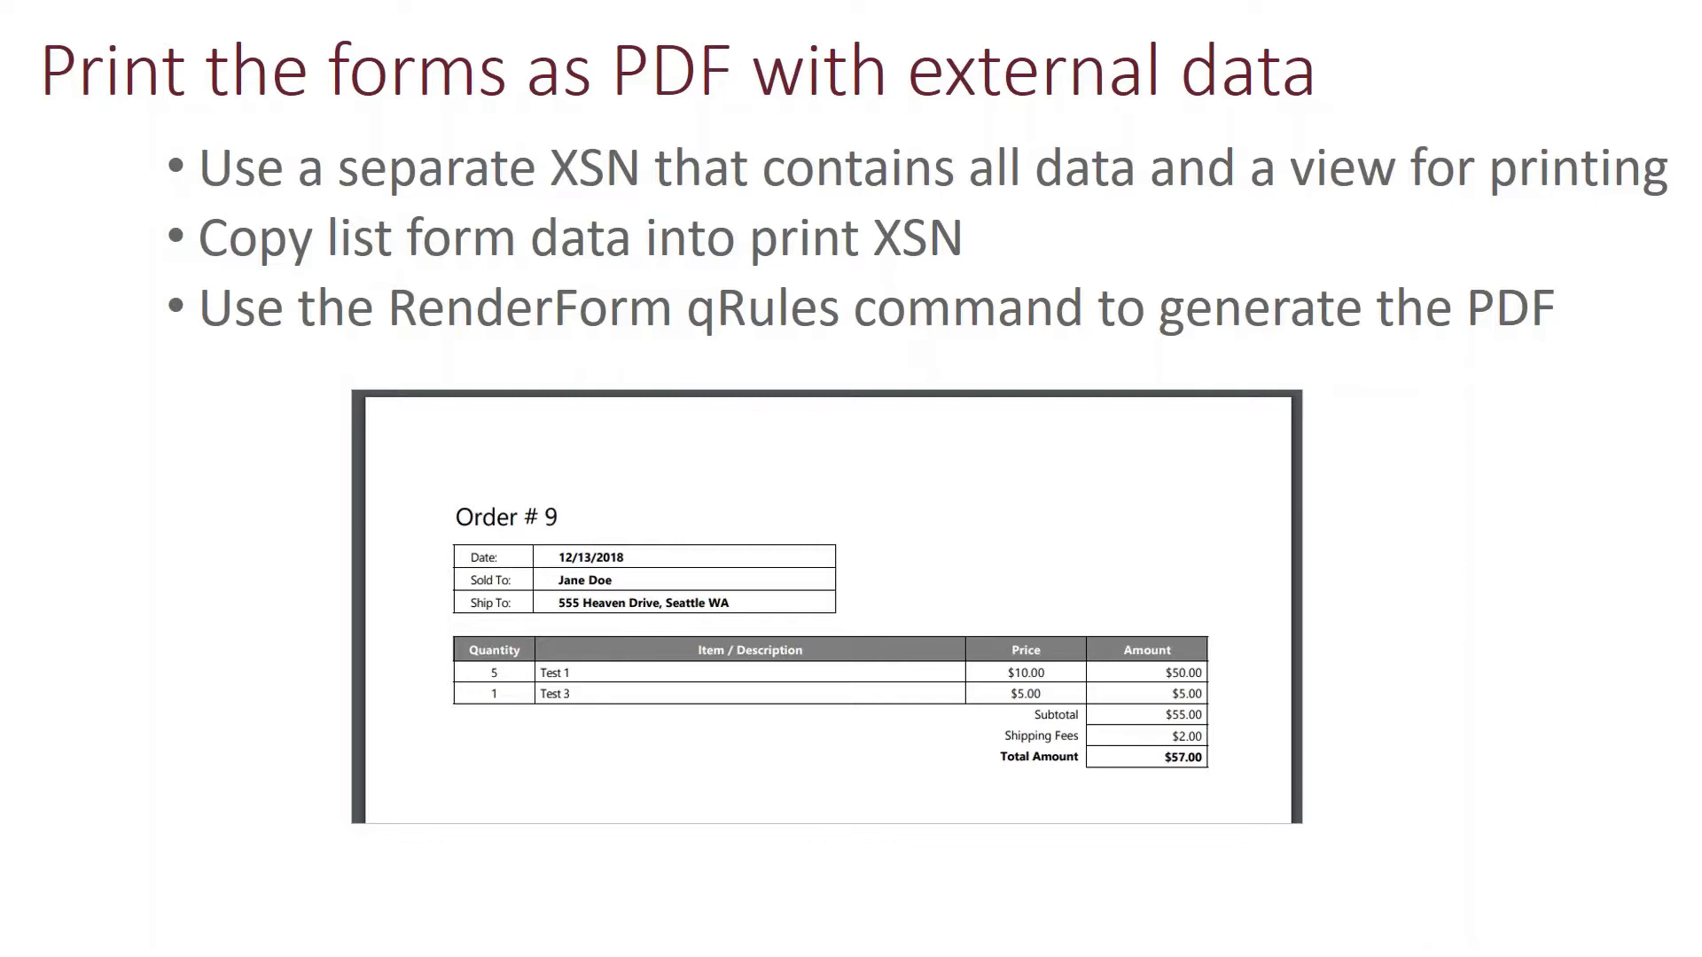
key(Escape)
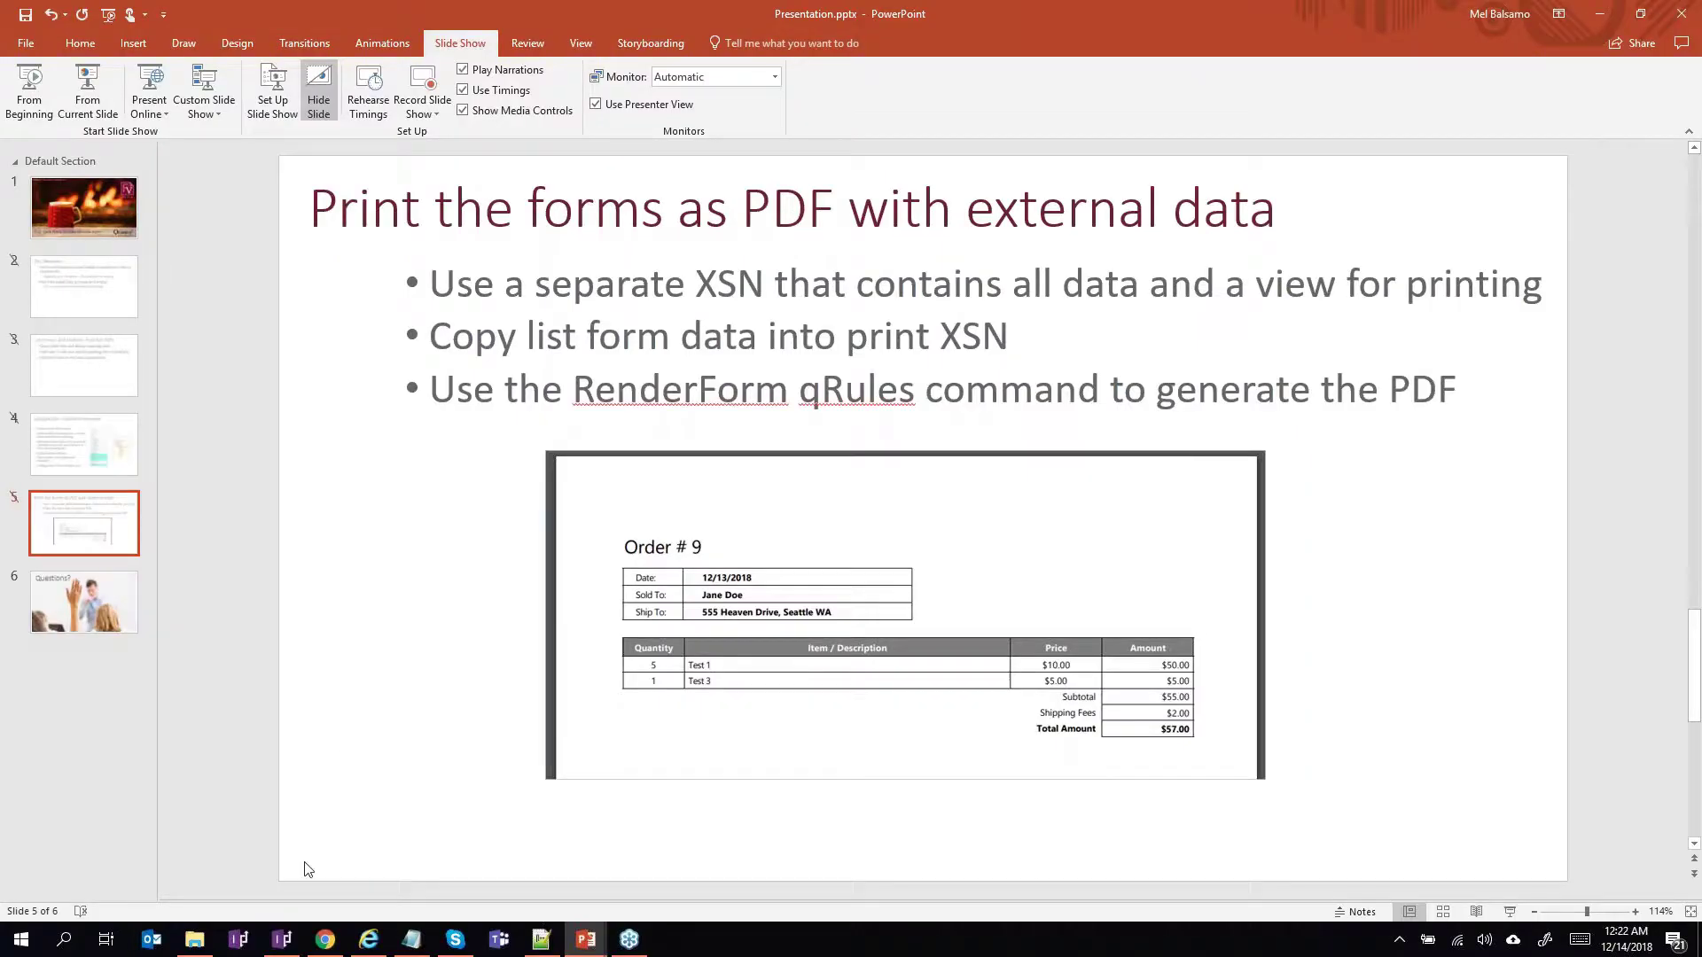
click(286, 941)
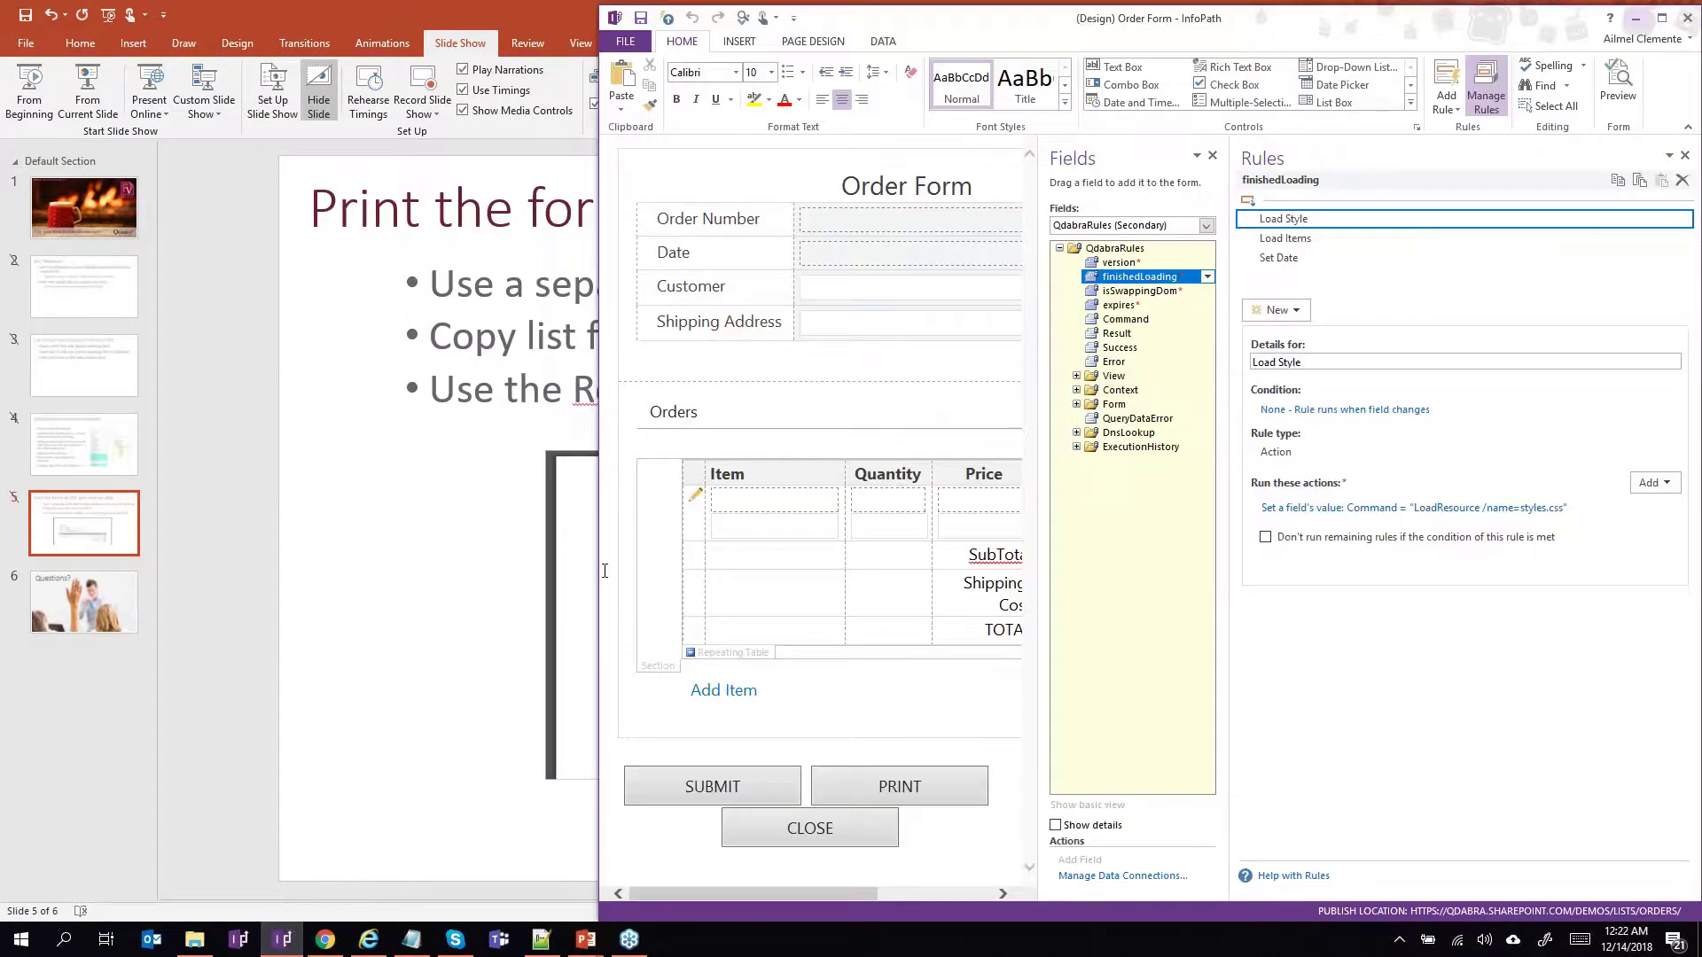
Widen the InfoPath window and select the Customer, Shipping Address, Date boxes and Orders repeating table.
drag(597, 568, 154, 545)
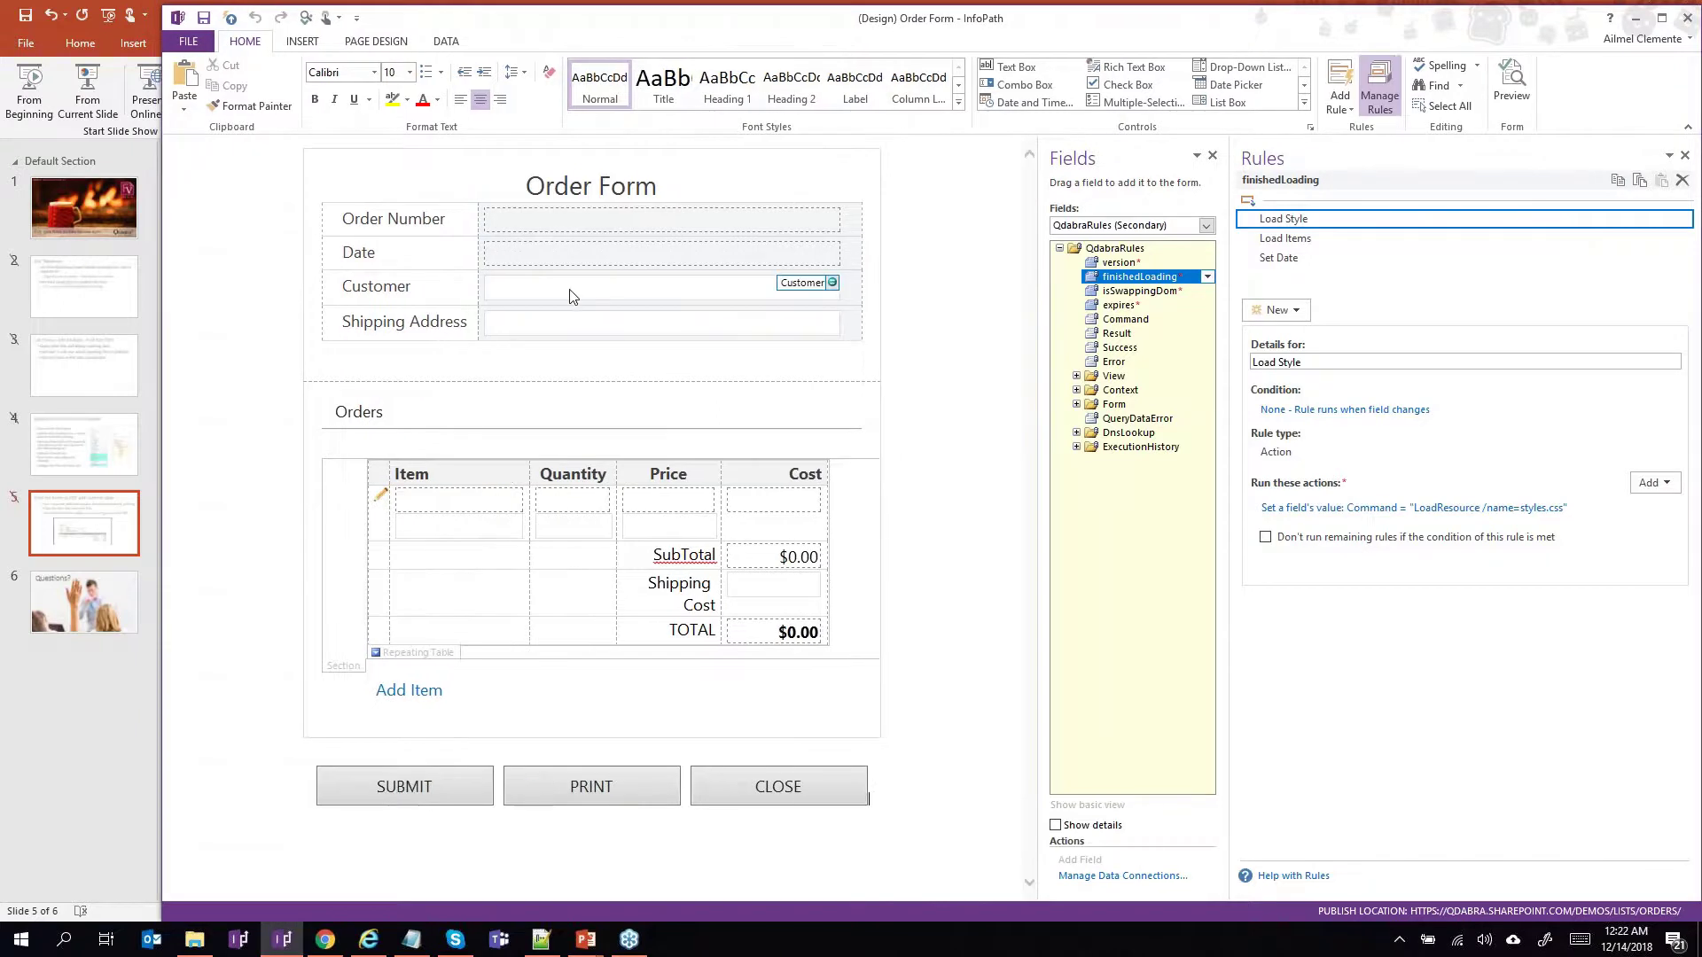
click(570, 289)
click(570, 324)
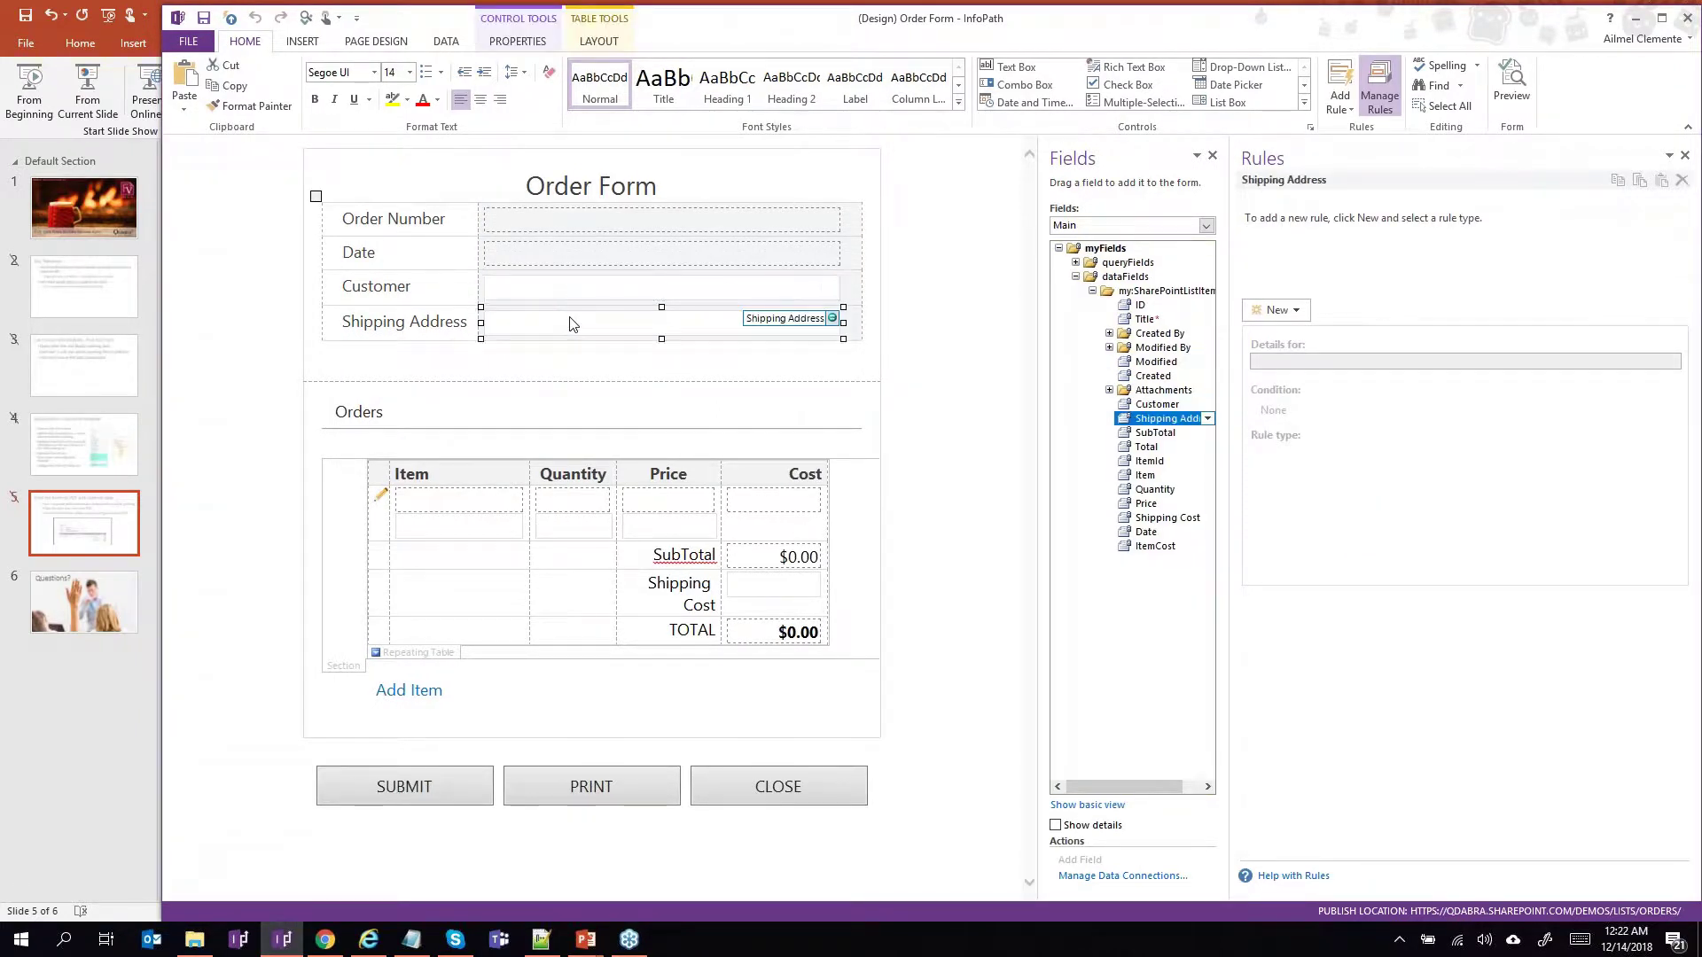
click(567, 255)
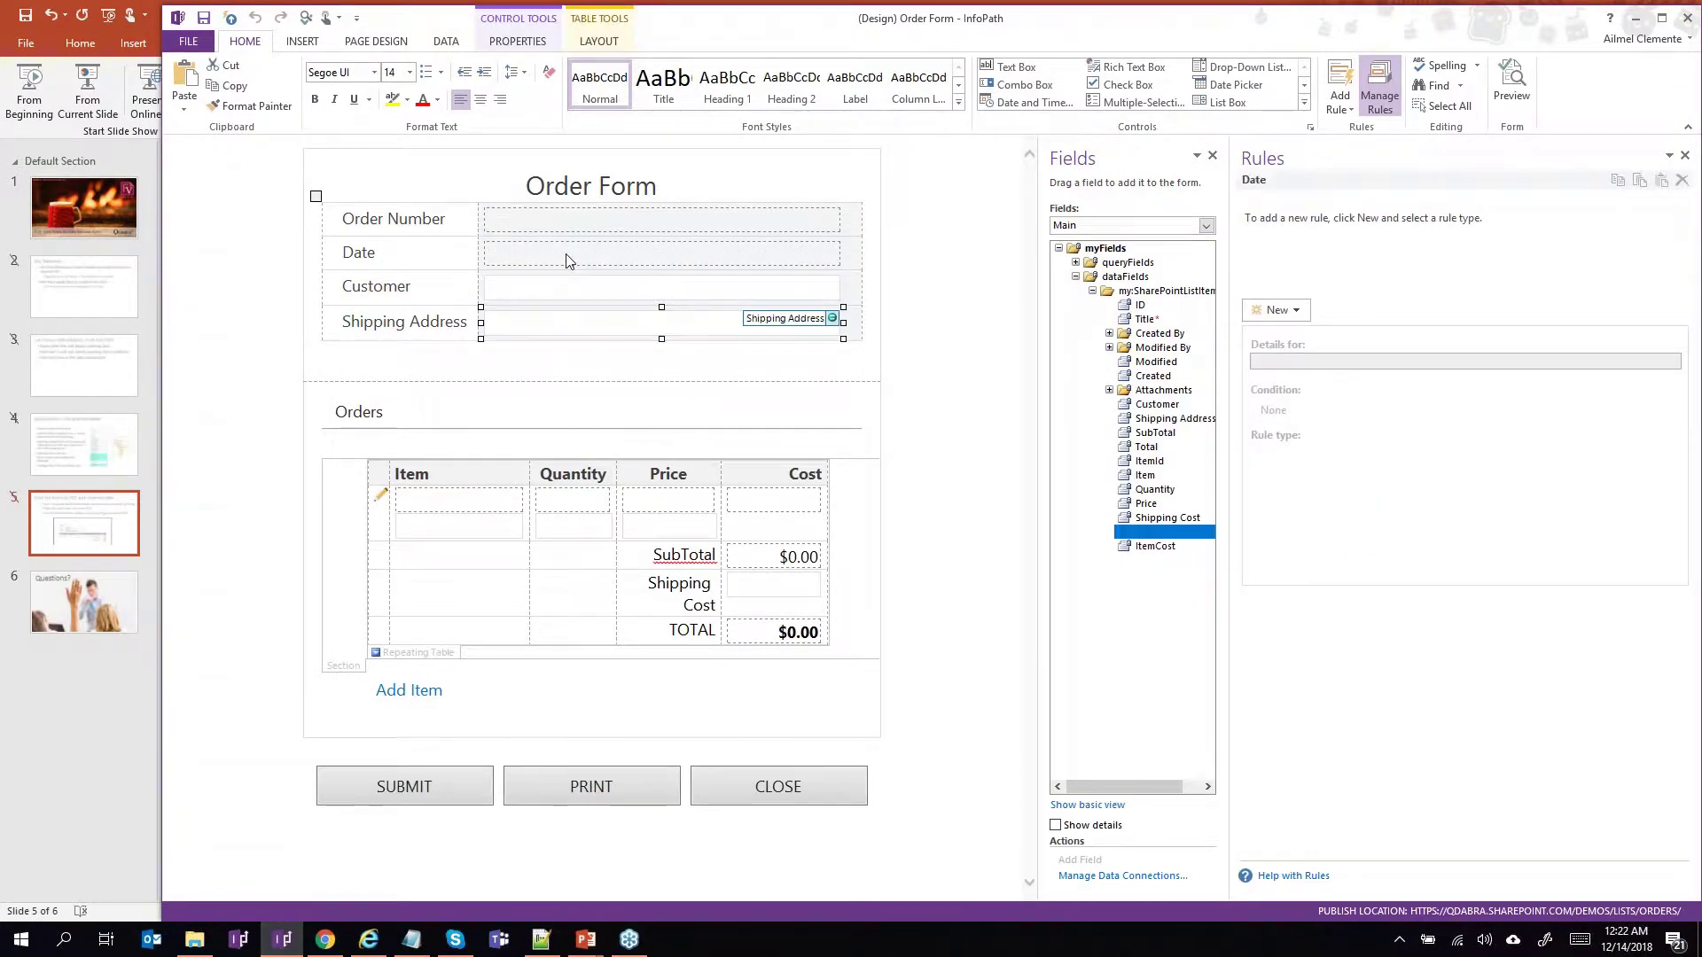
click(431, 657)
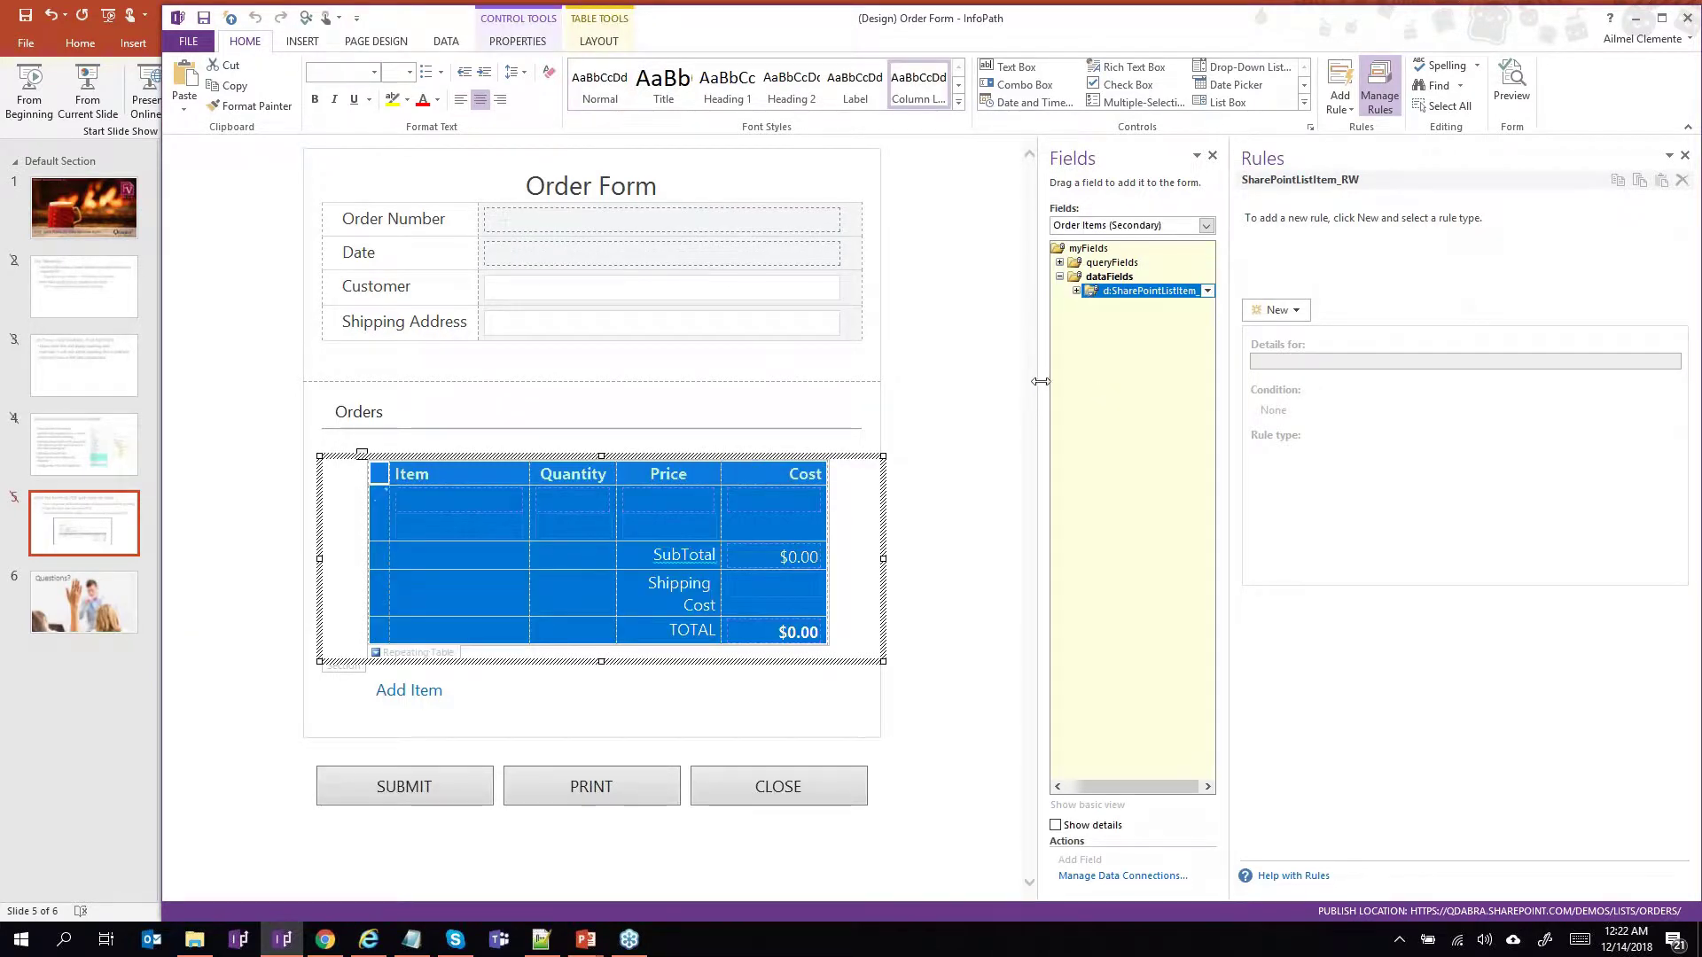
Show the form's Data Connections list with the Order Items connection selected.
drag(1039, 381, 969, 372)
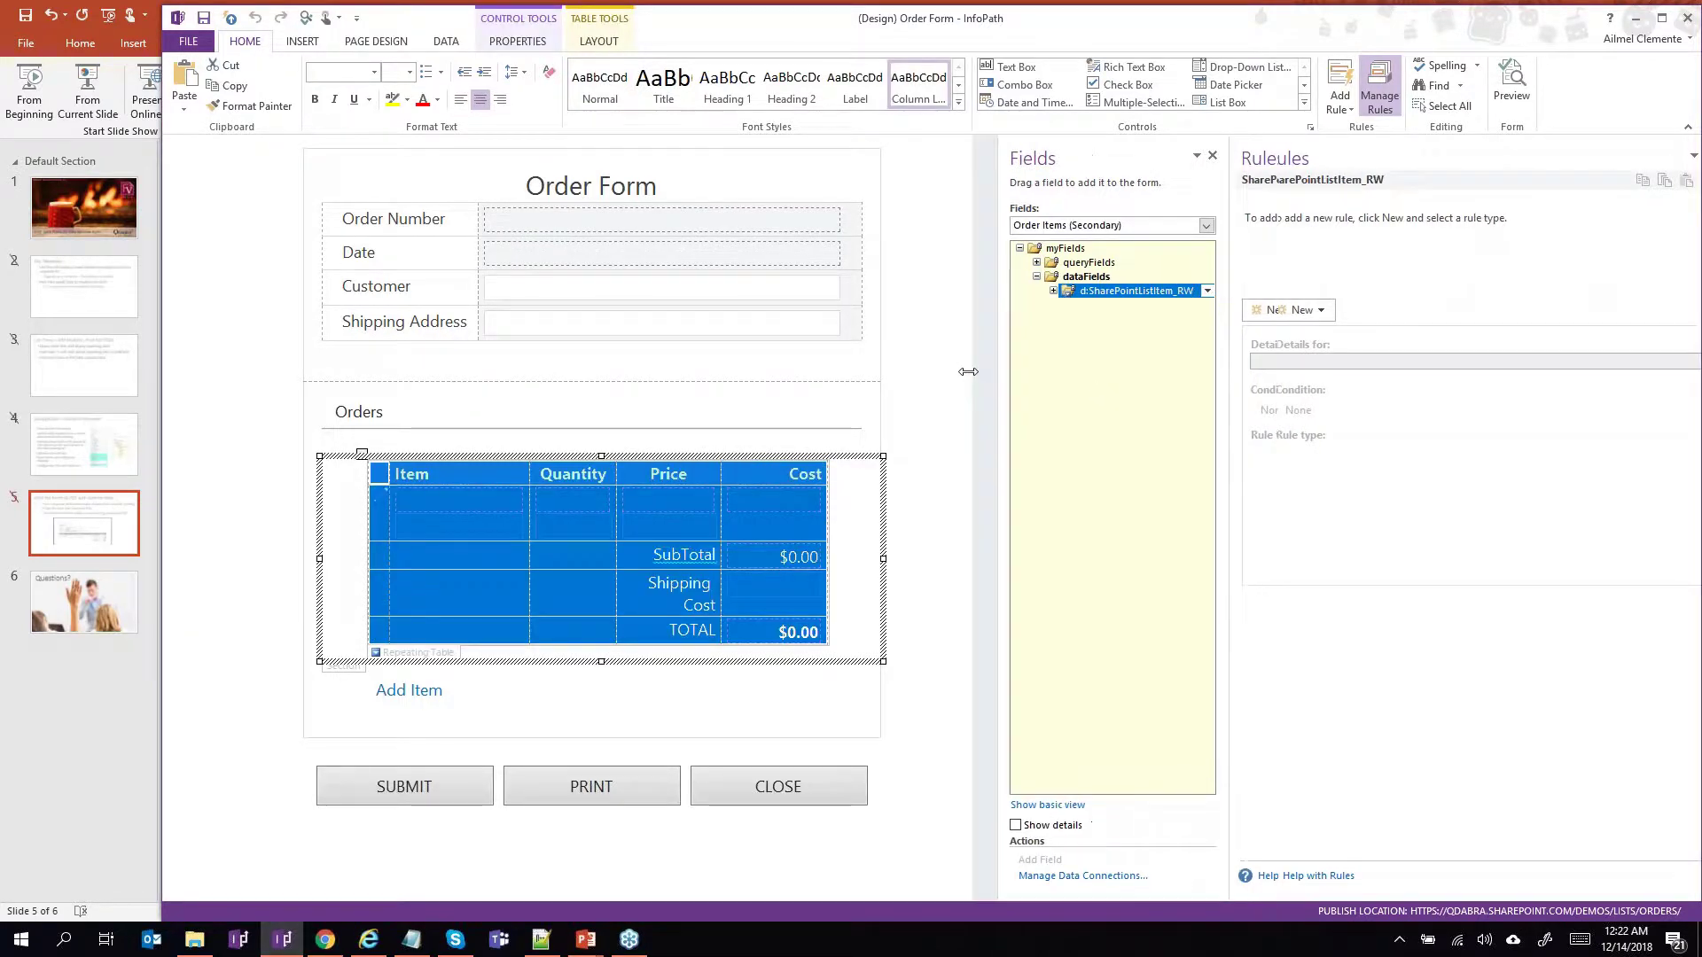
click(449, 45)
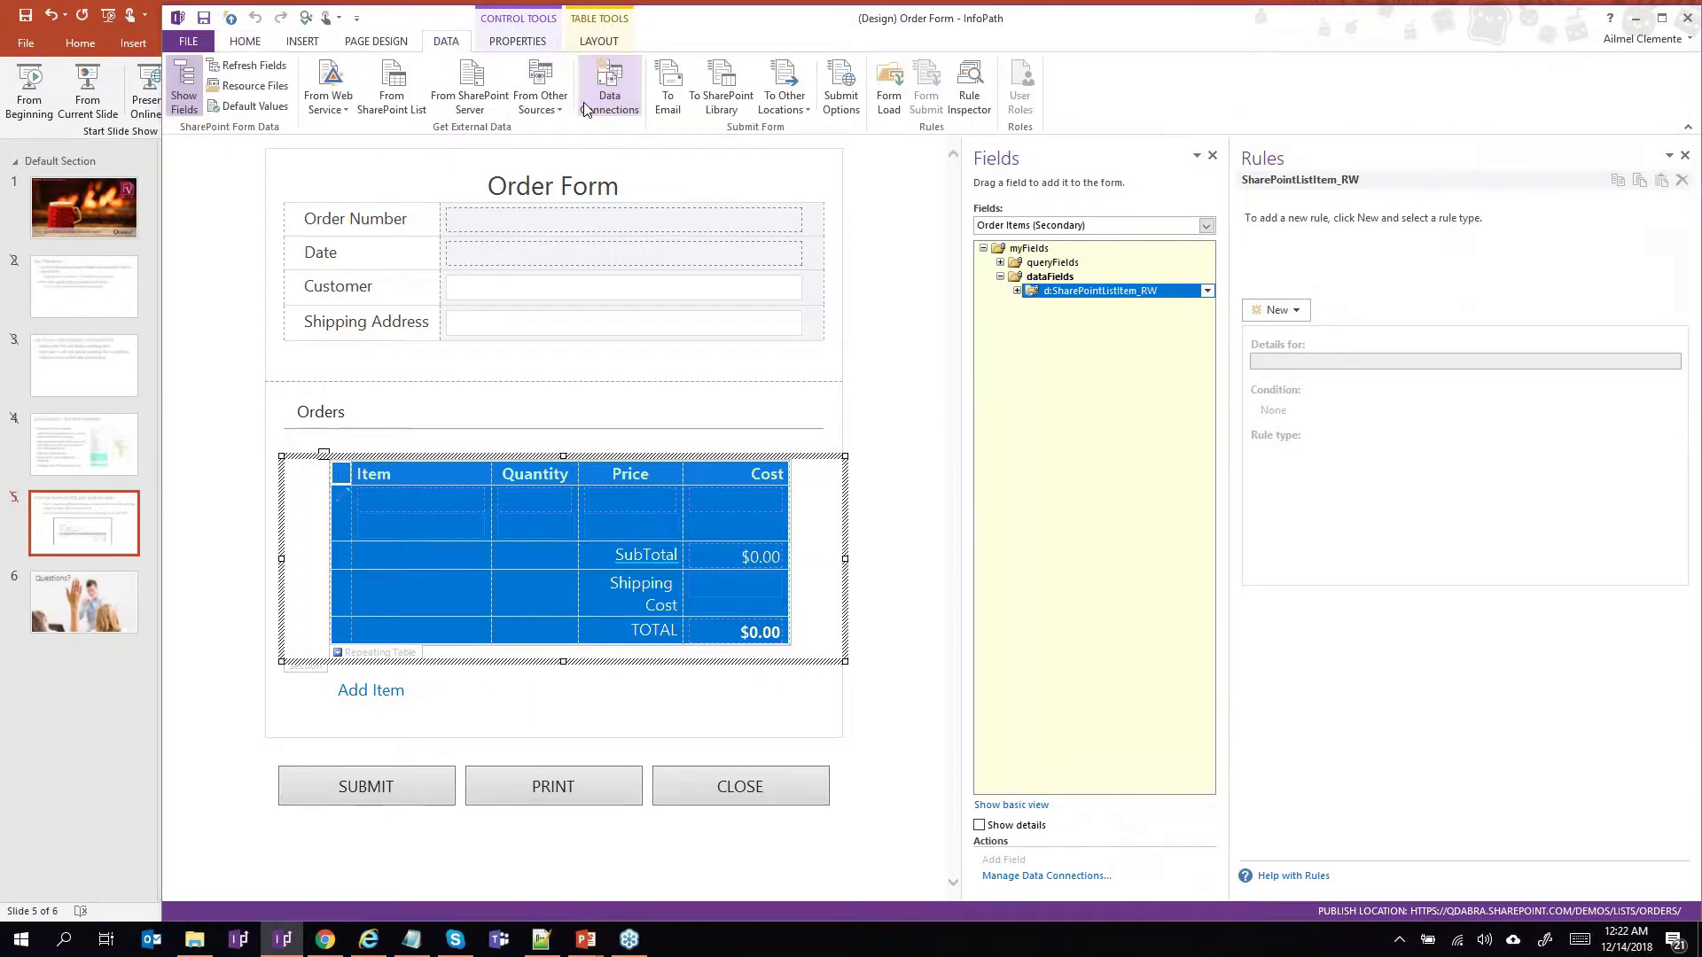
click(584, 108)
click(762, 314)
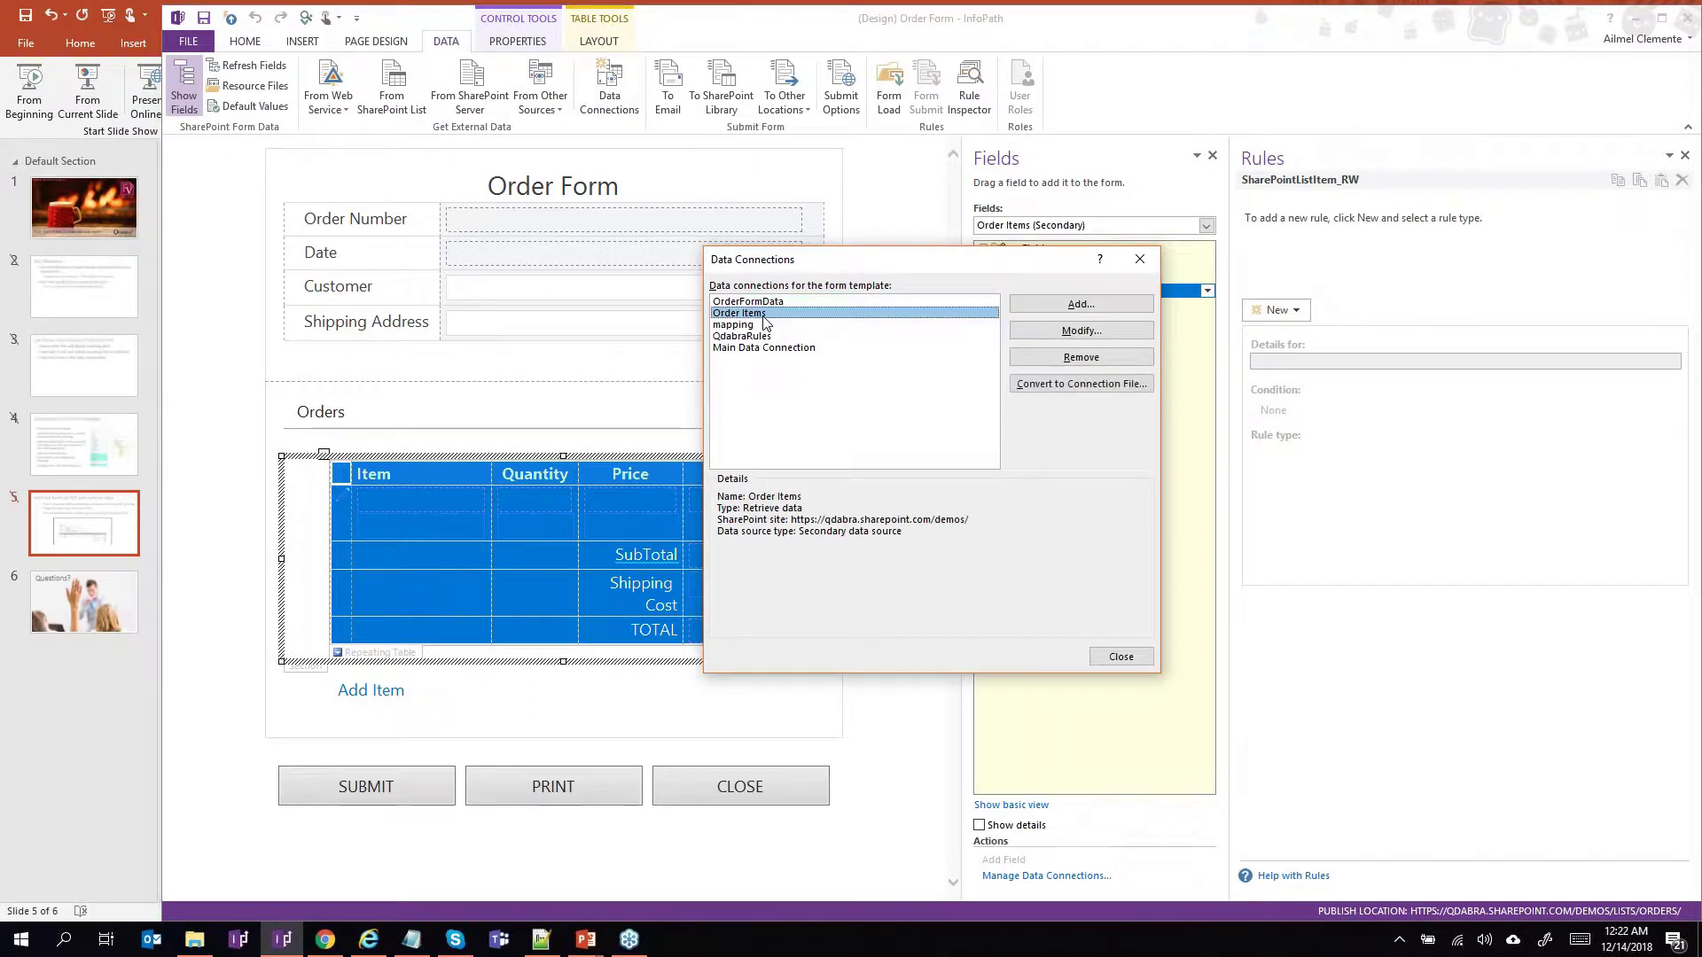
Step through the Order Items connection wizard, keeping Title, Item, Quantity, Price, trigger and Cost fields.
click(1025, 330)
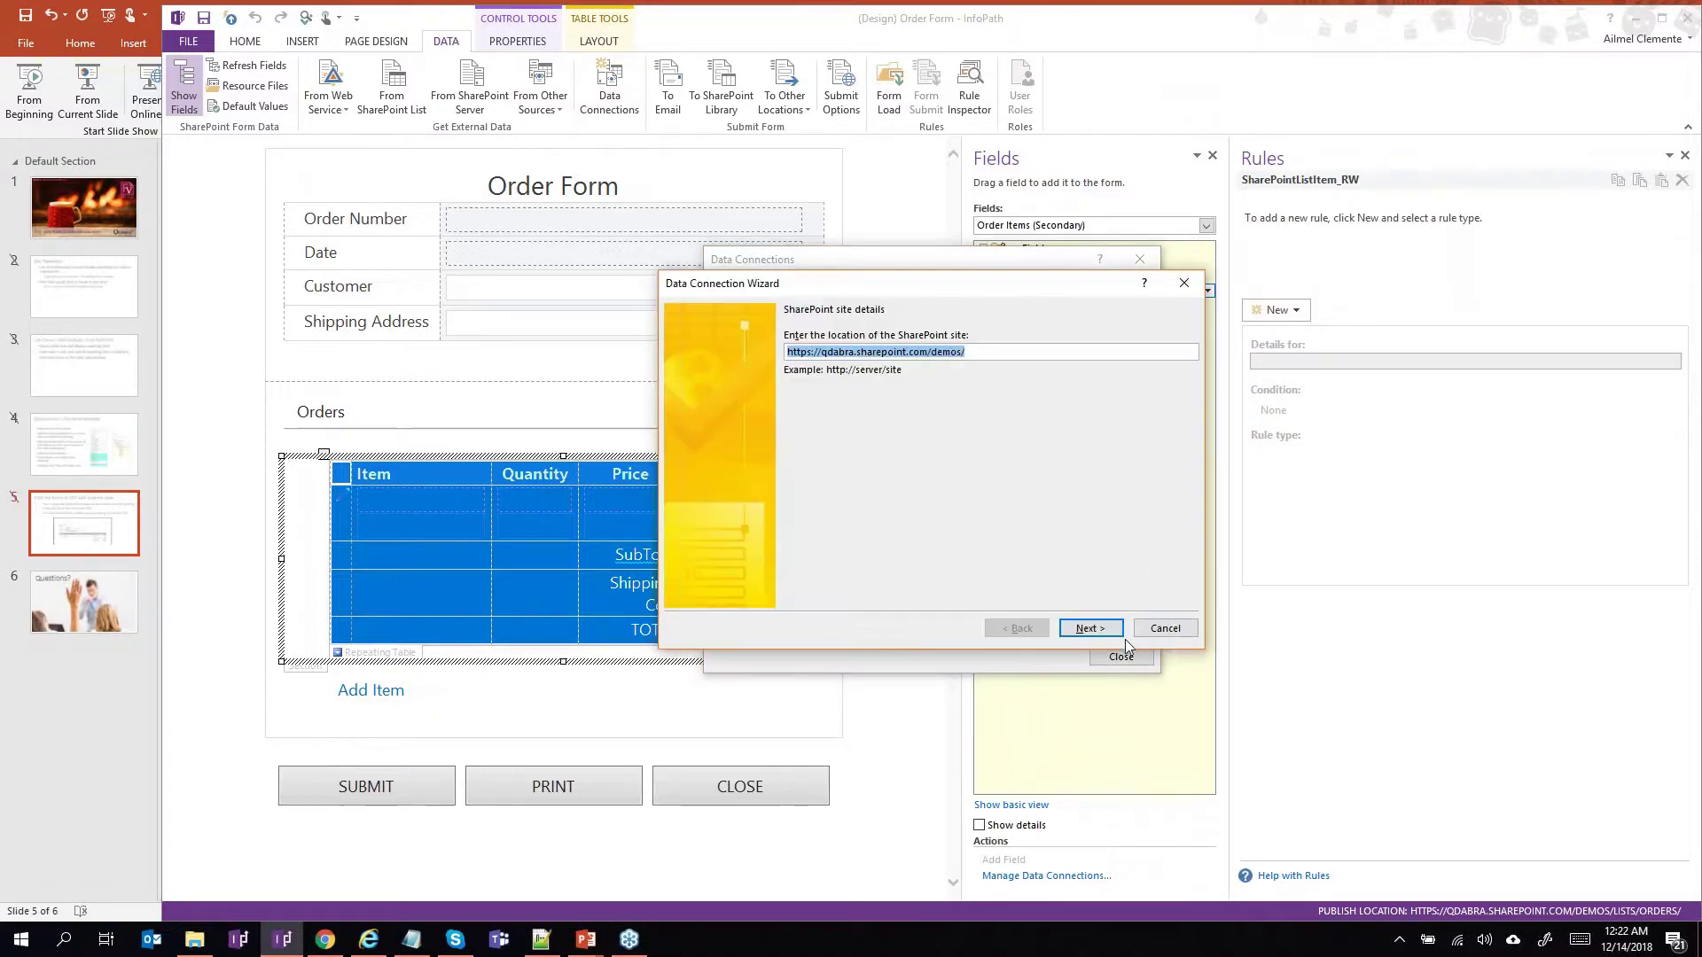
click(1114, 637)
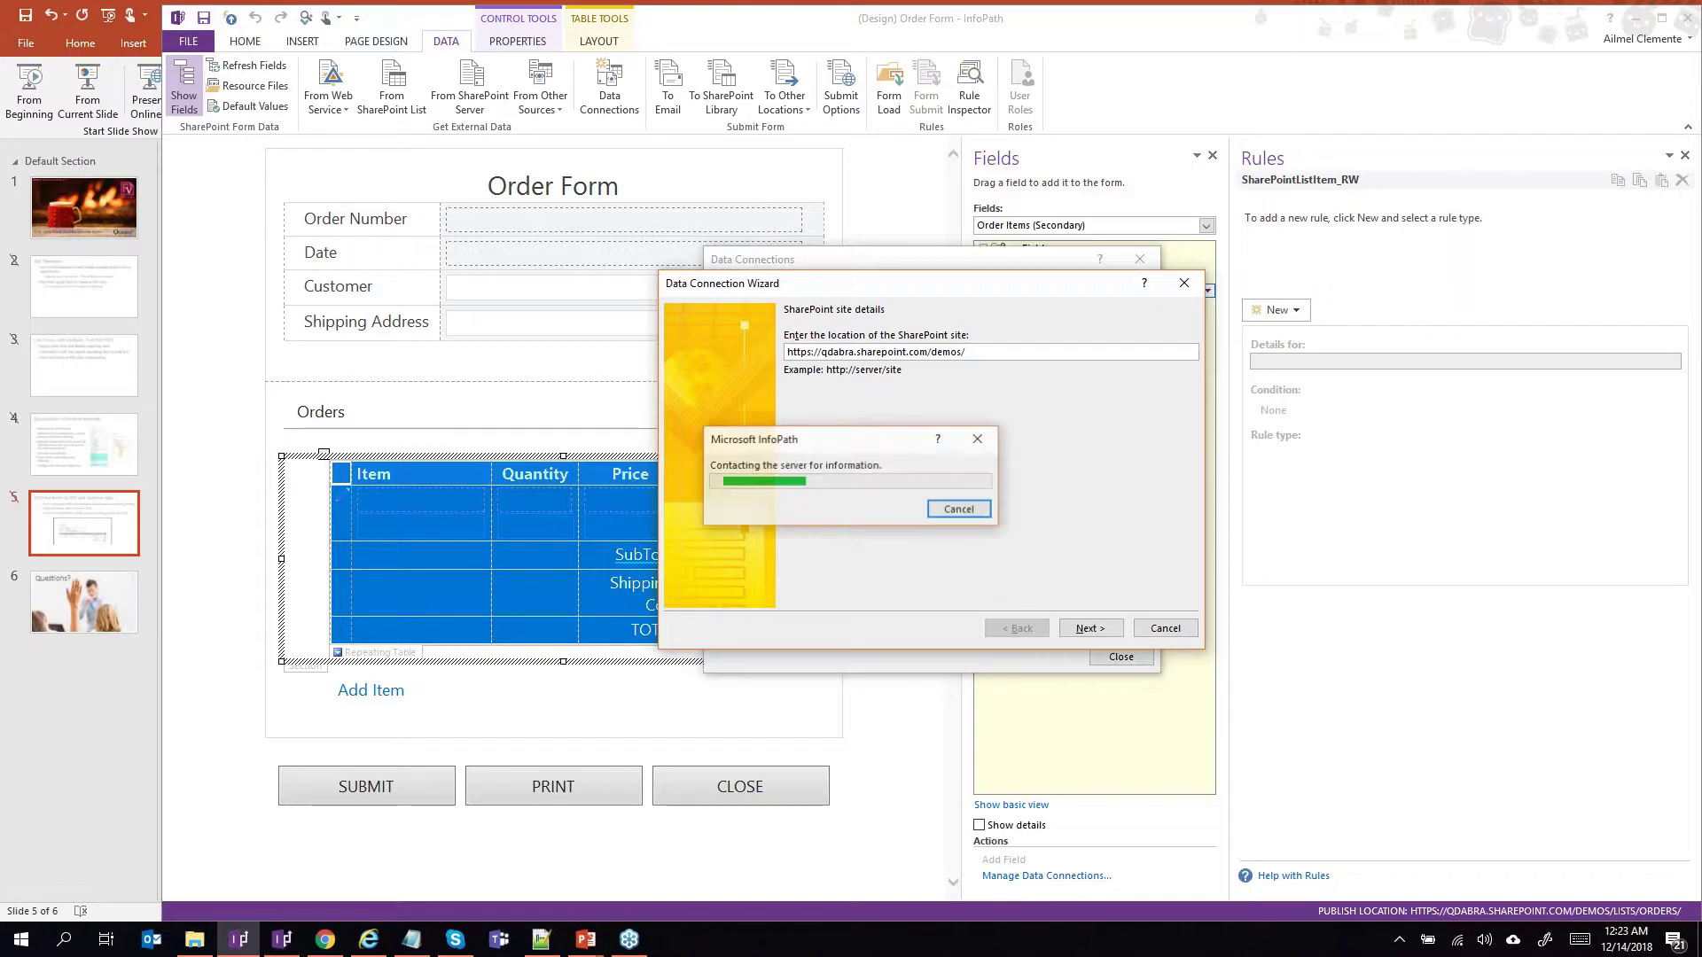
scroll(838, 568, down, 1)
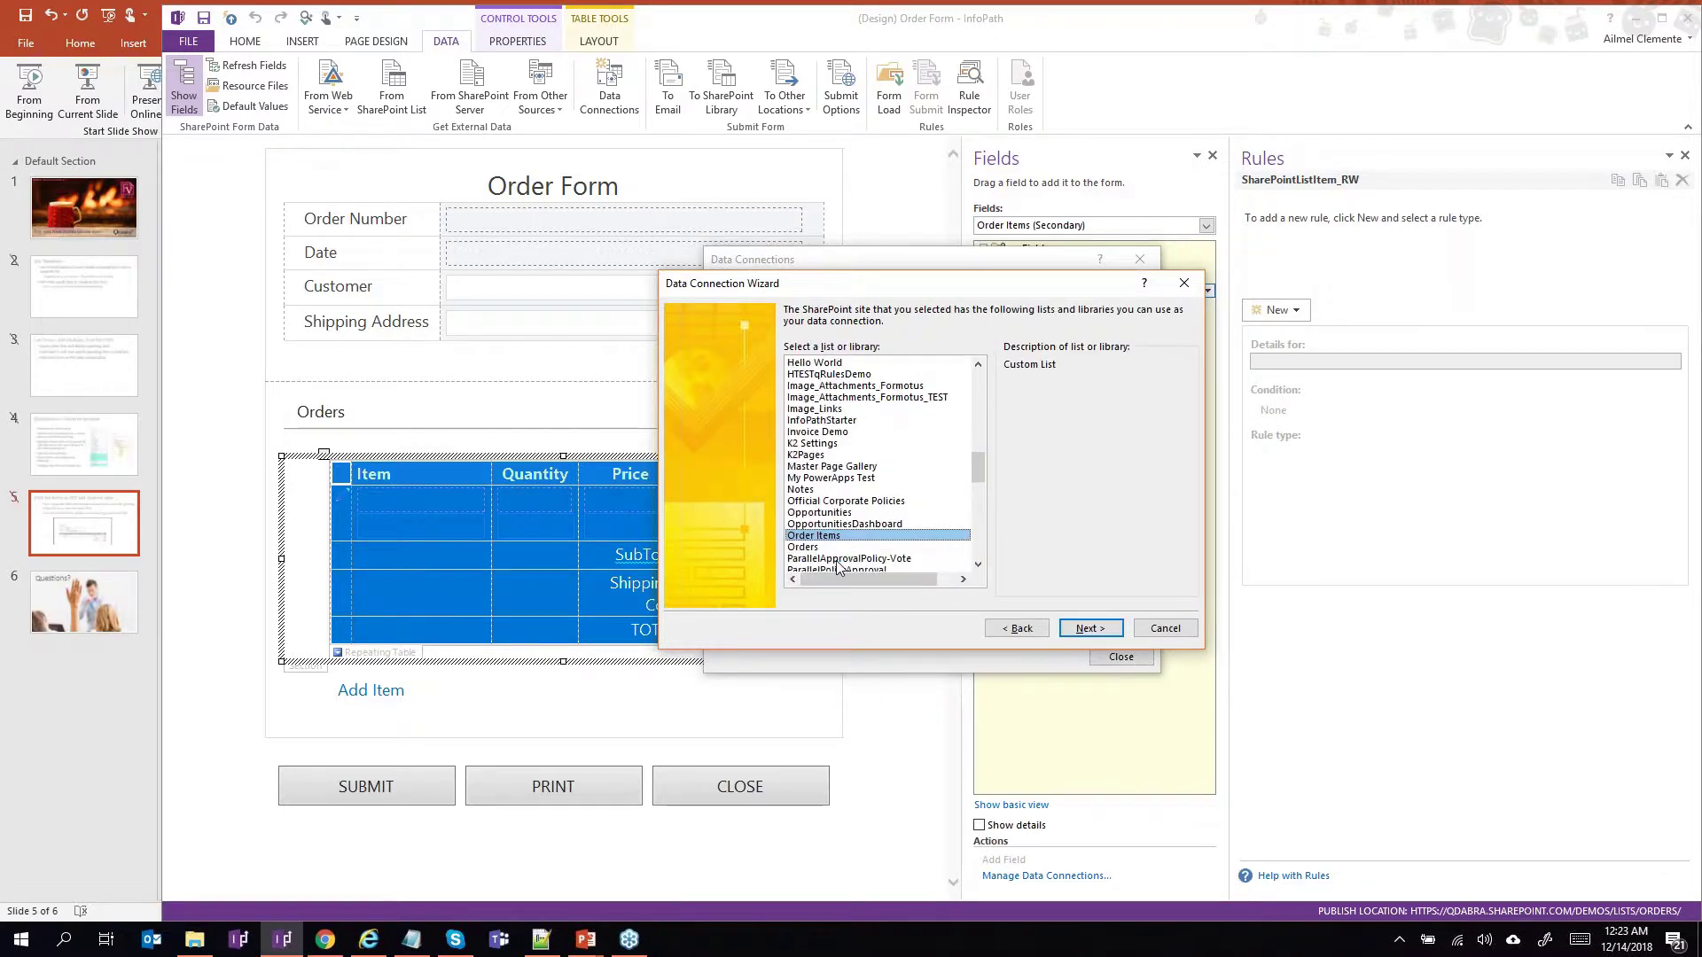
click(1086, 633)
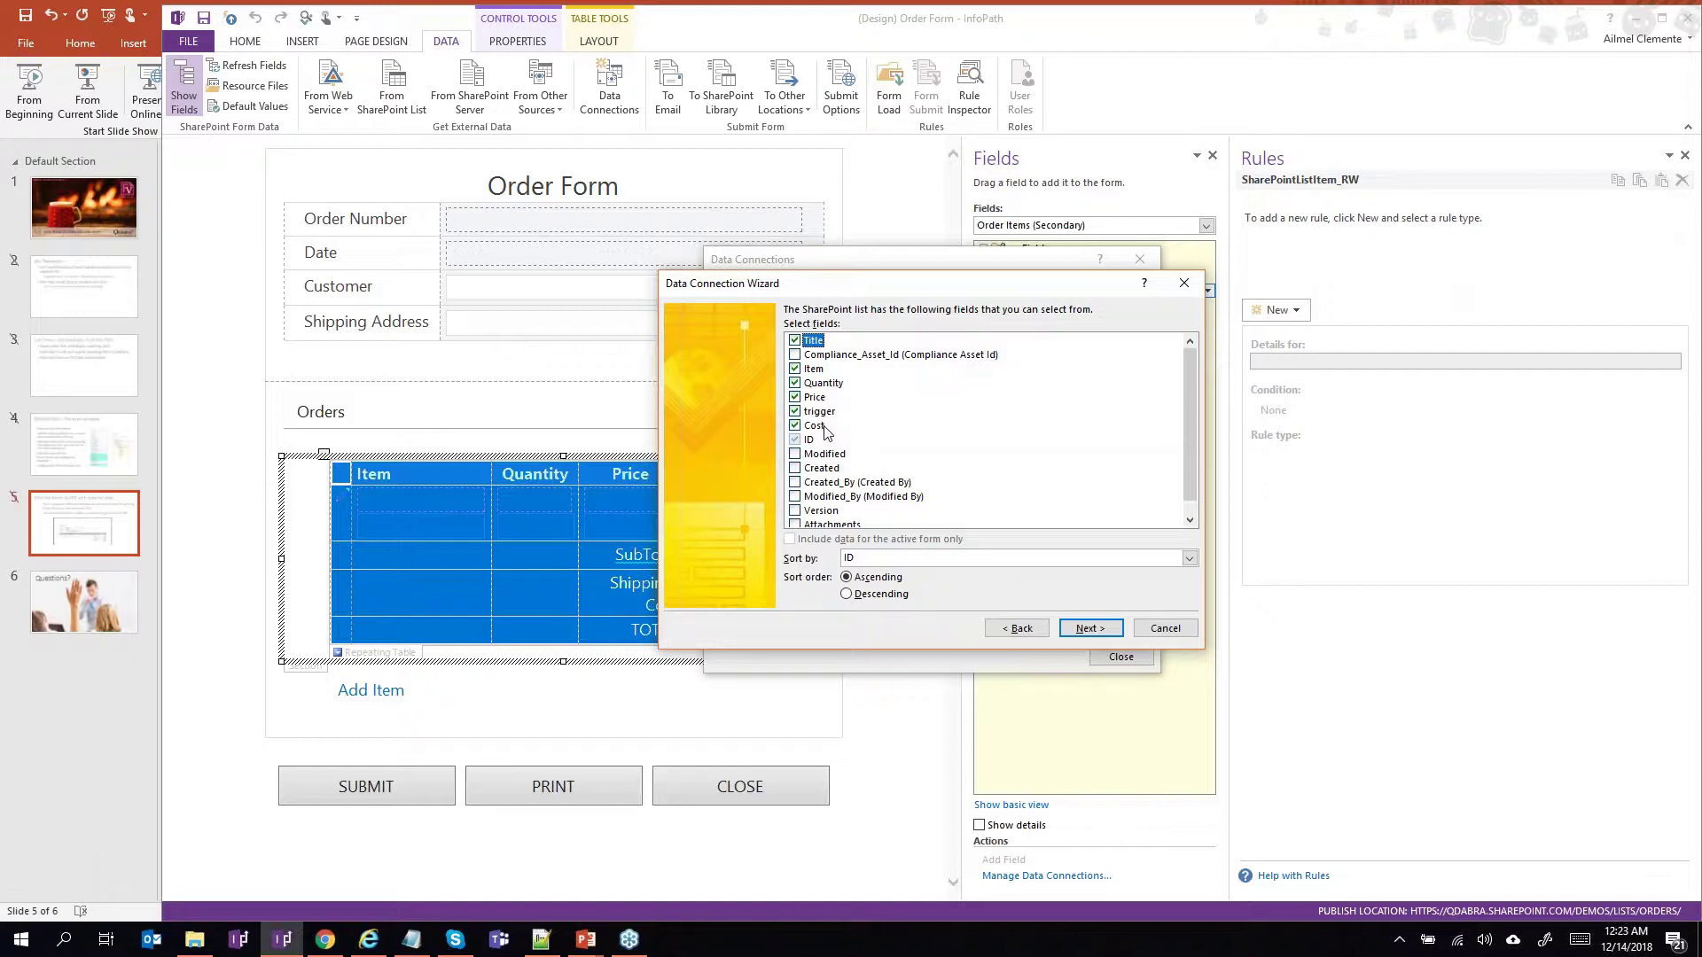
click(1097, 632)
click(1096, 631)
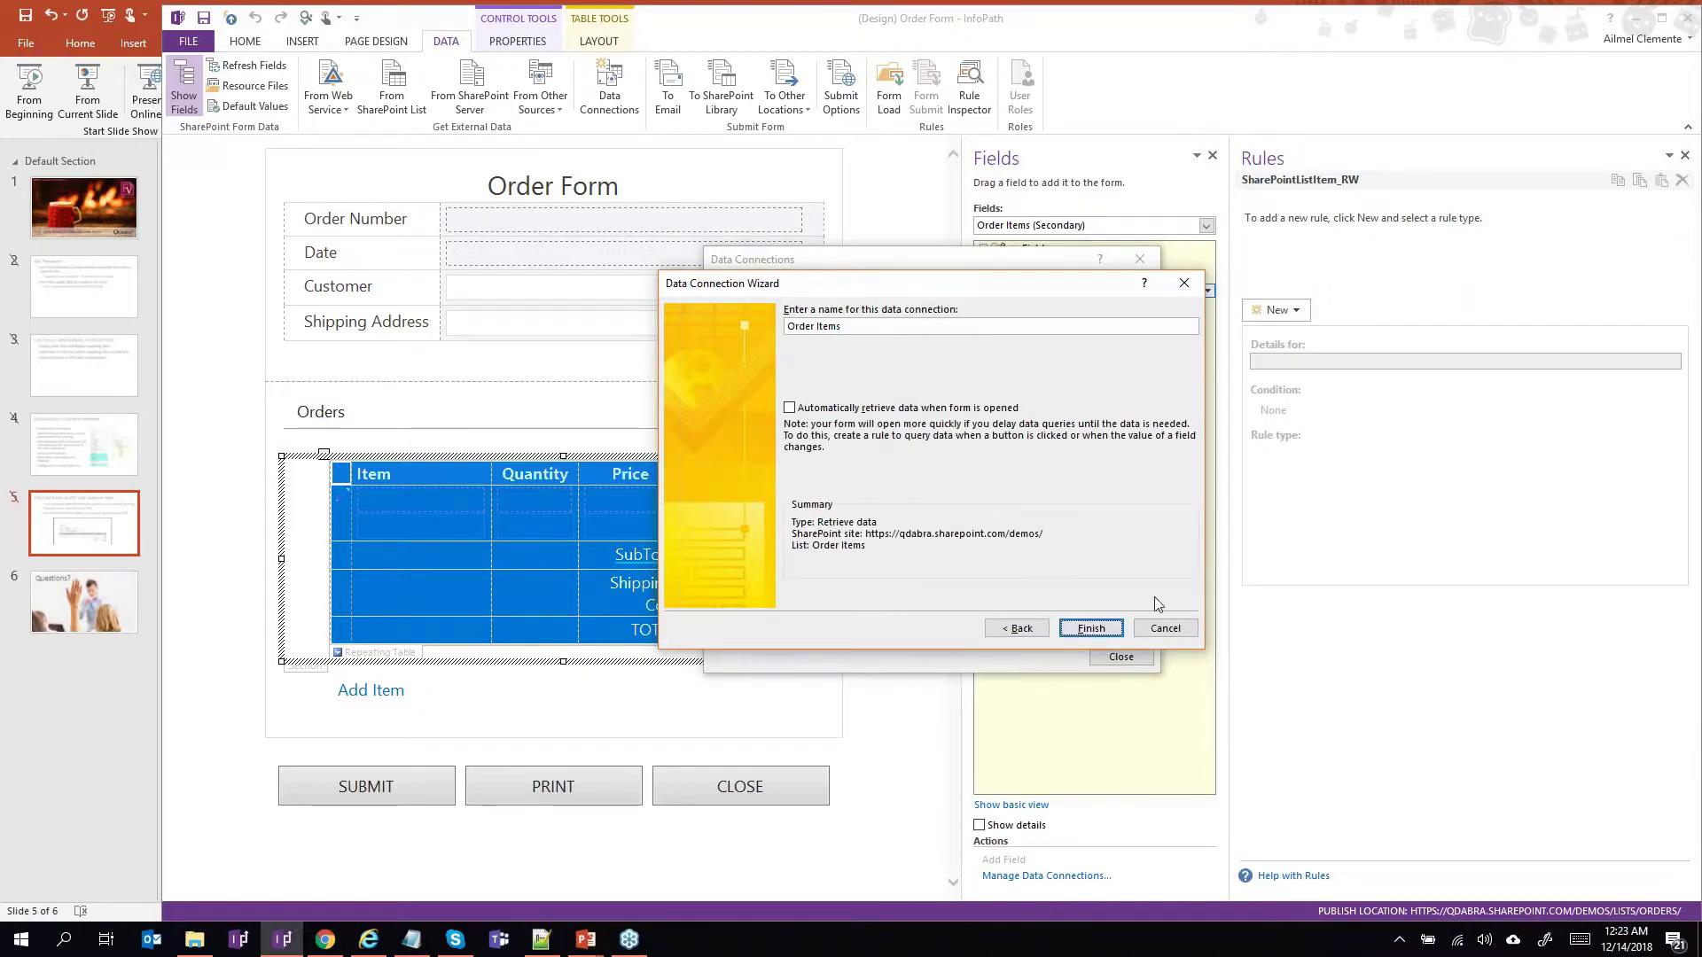
click(1091, 627)
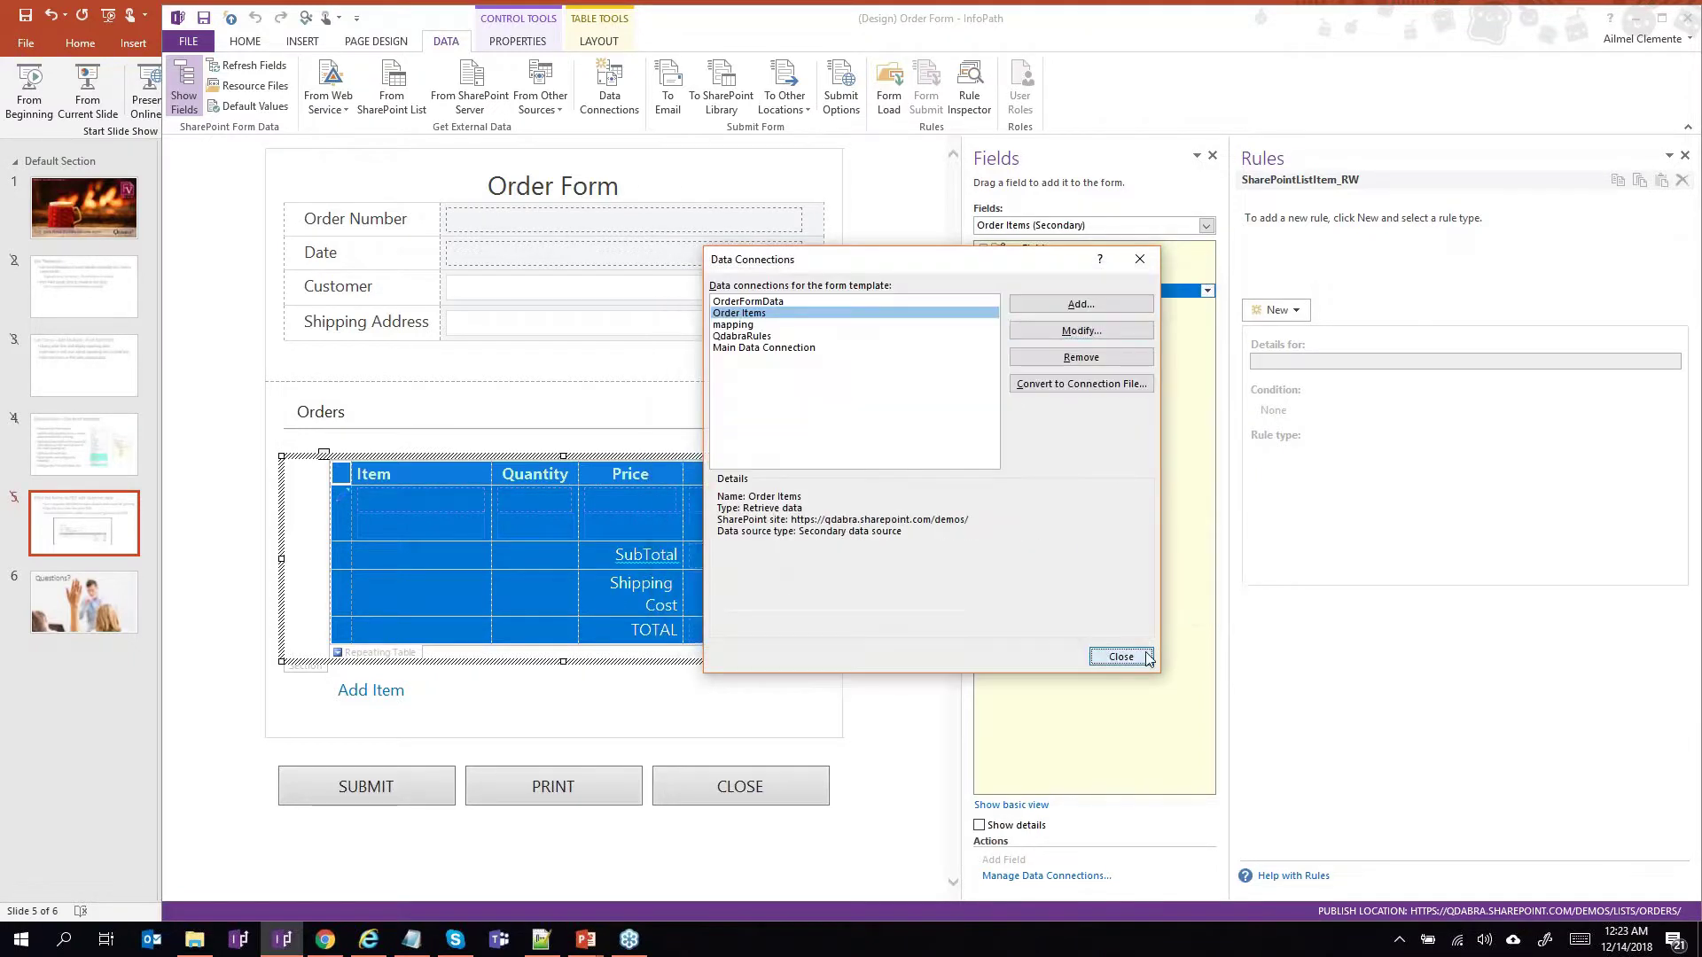
click(1147, 657)
Show finishedLoading's Load Items rule in QdabraRules, which sets Title to ID and queries Order Items.
click(1017, 291)
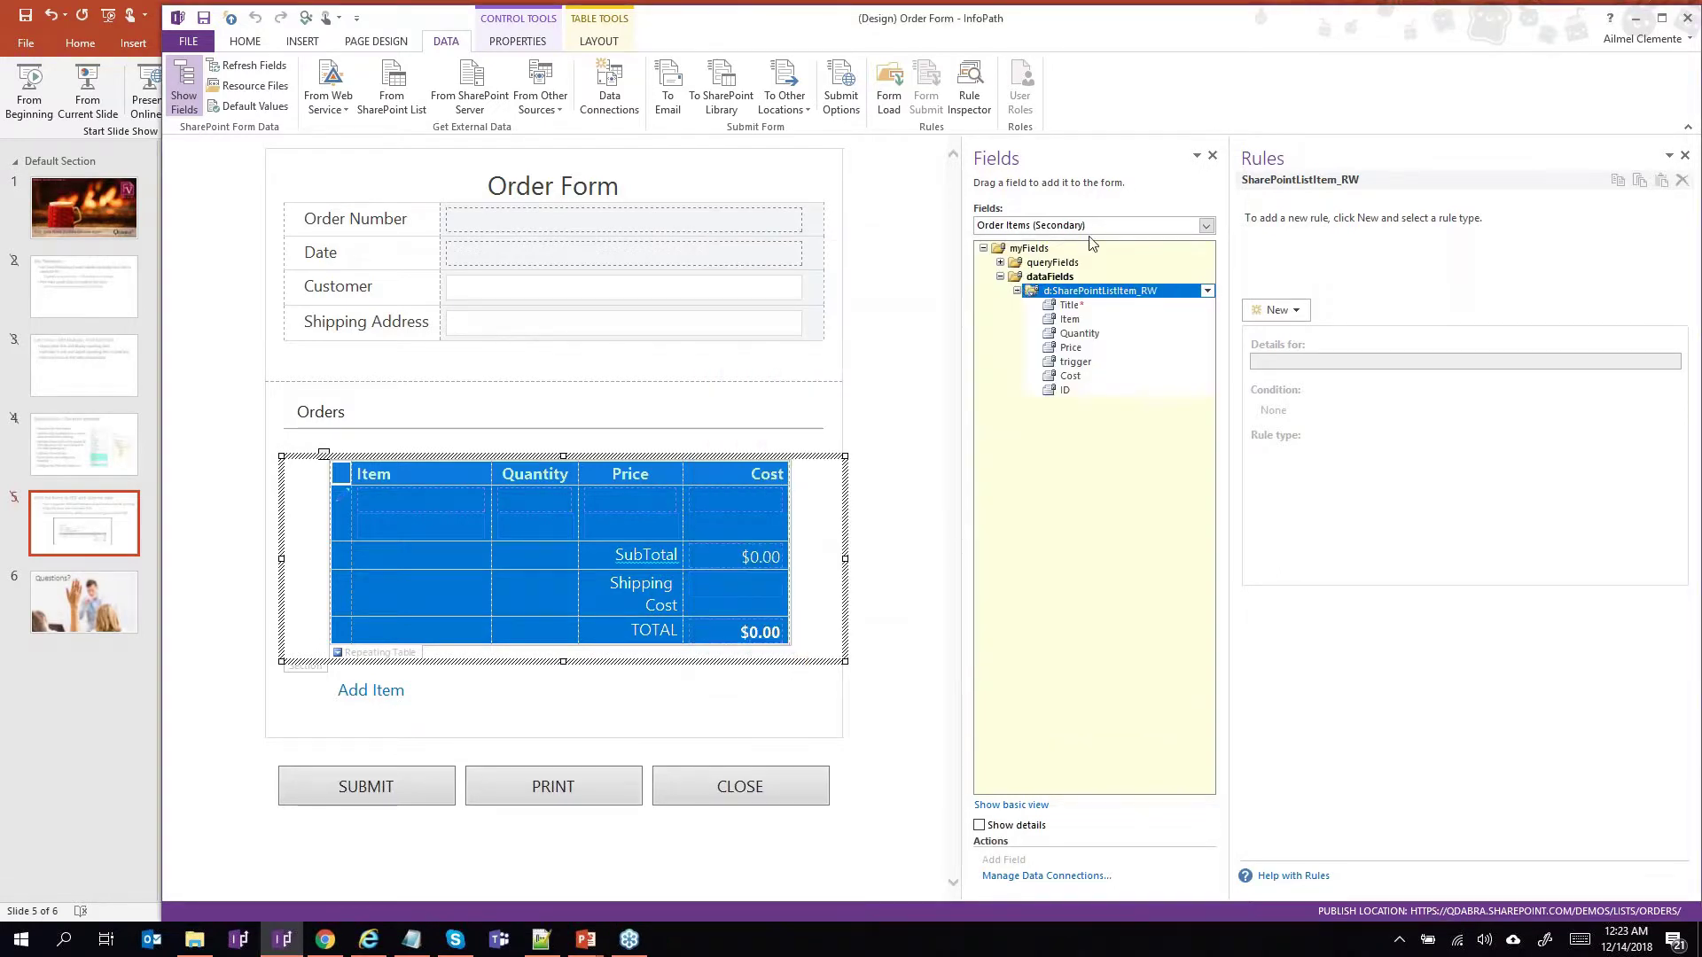
click(1092, 227)
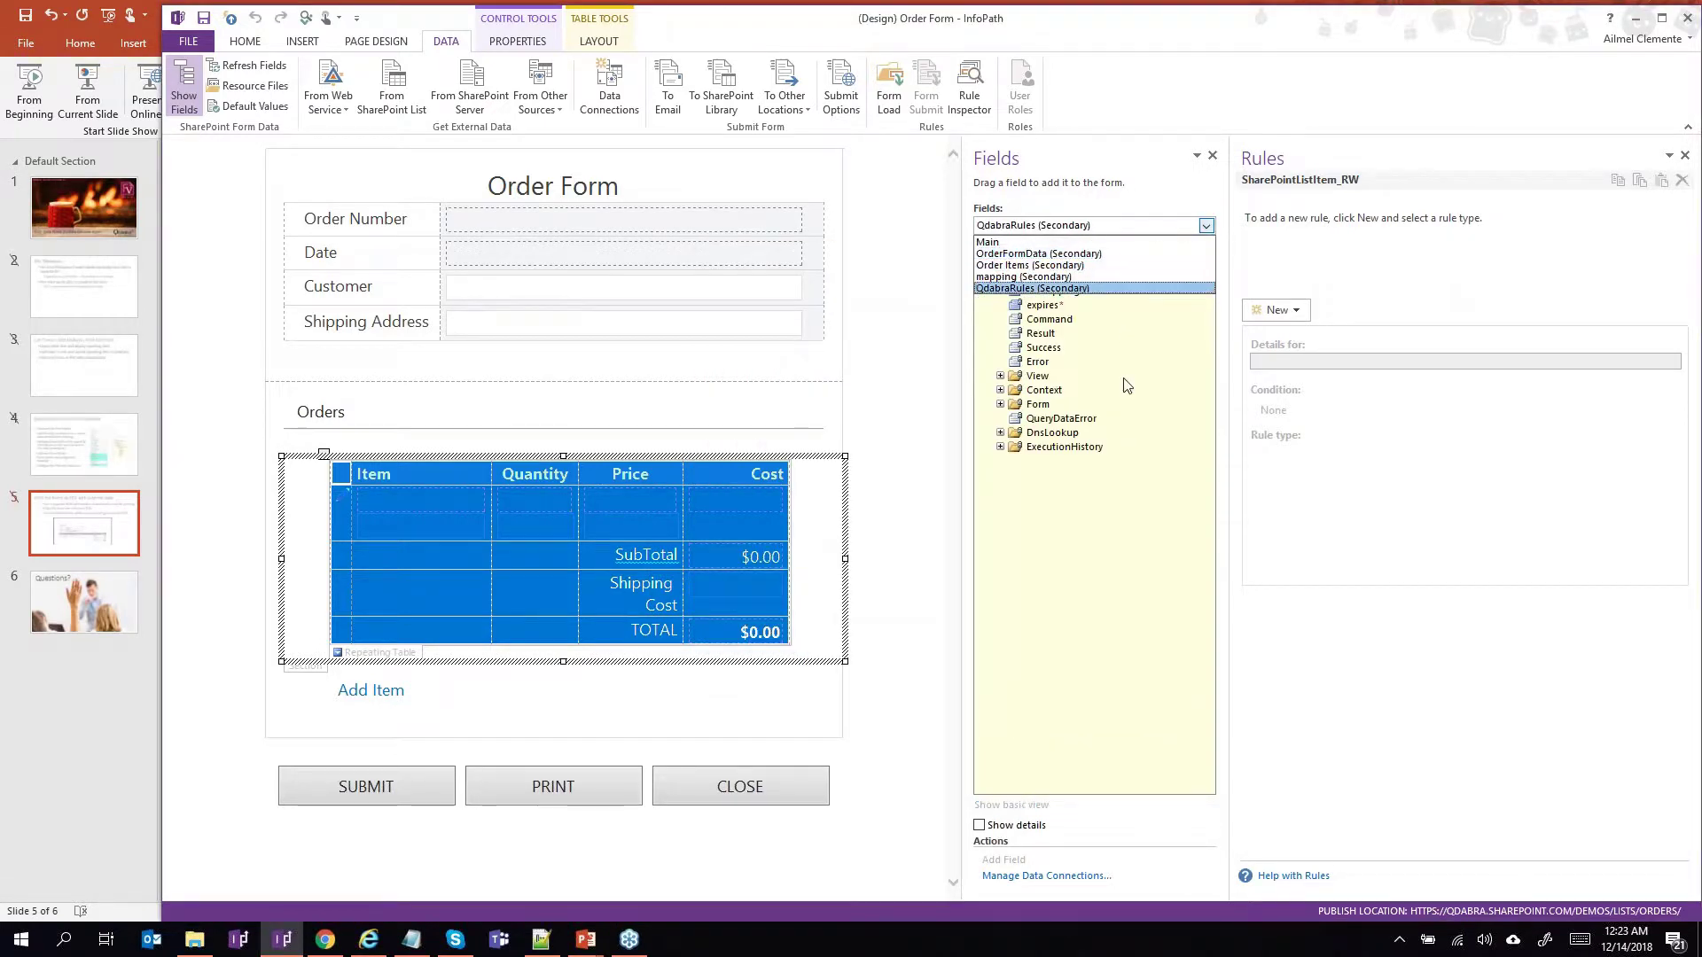
click(1104, 286)
click(1077, 277)
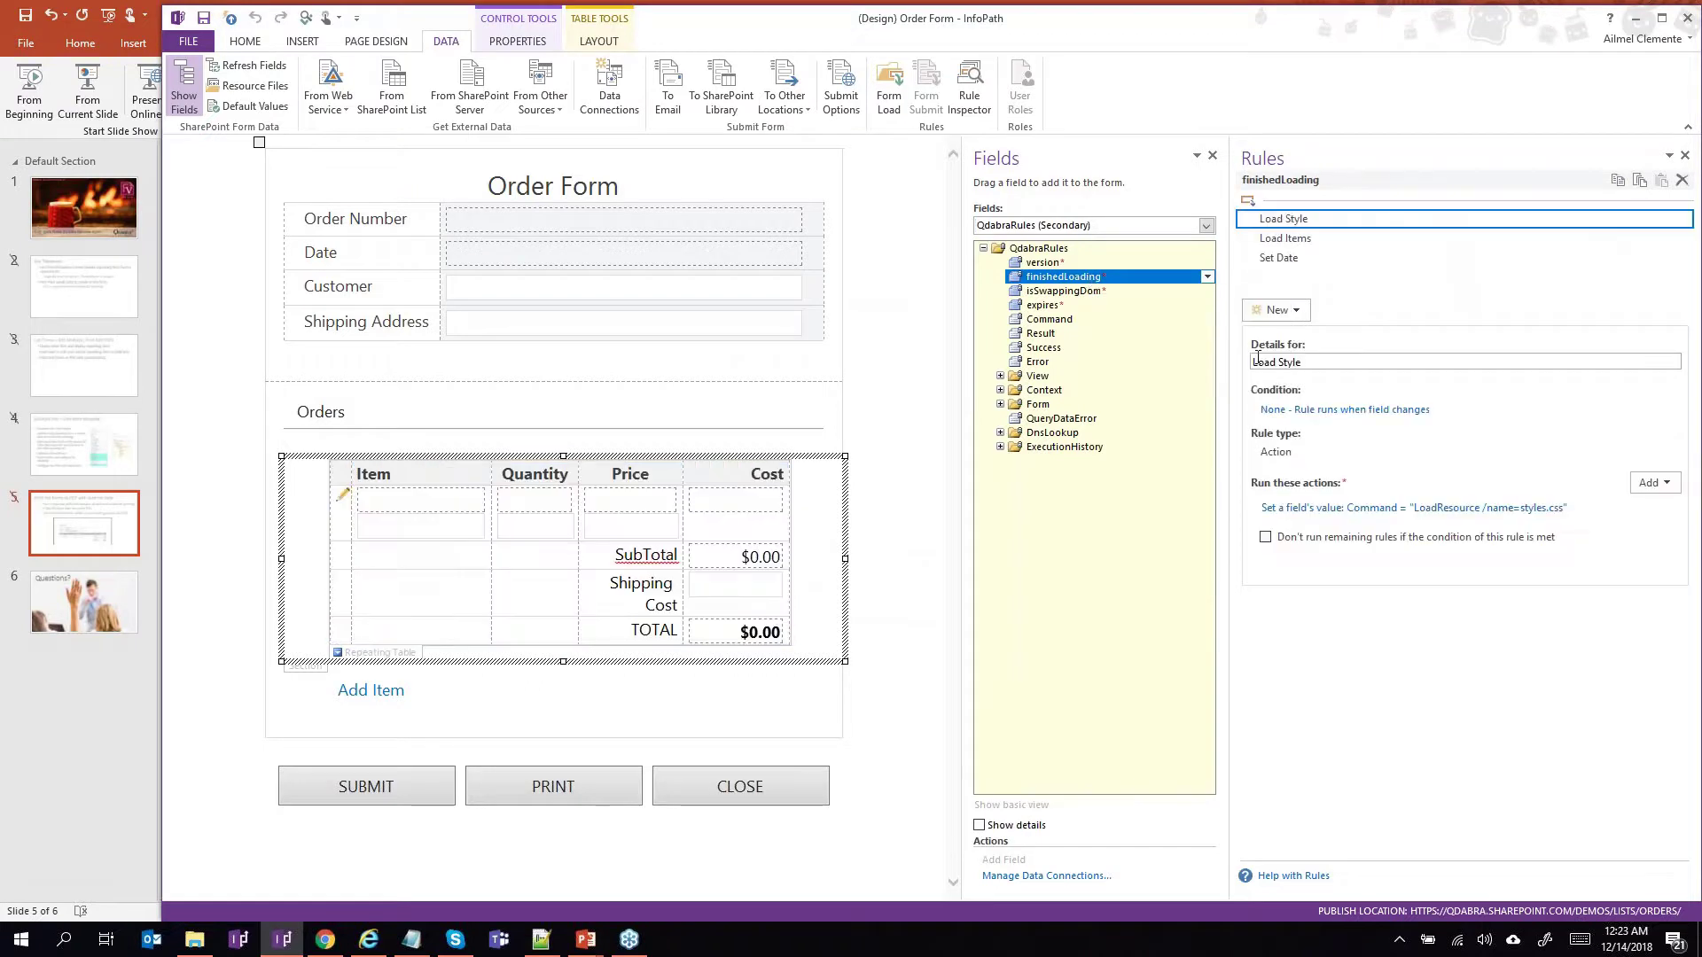
drag(1232, 354, 1120, 351)
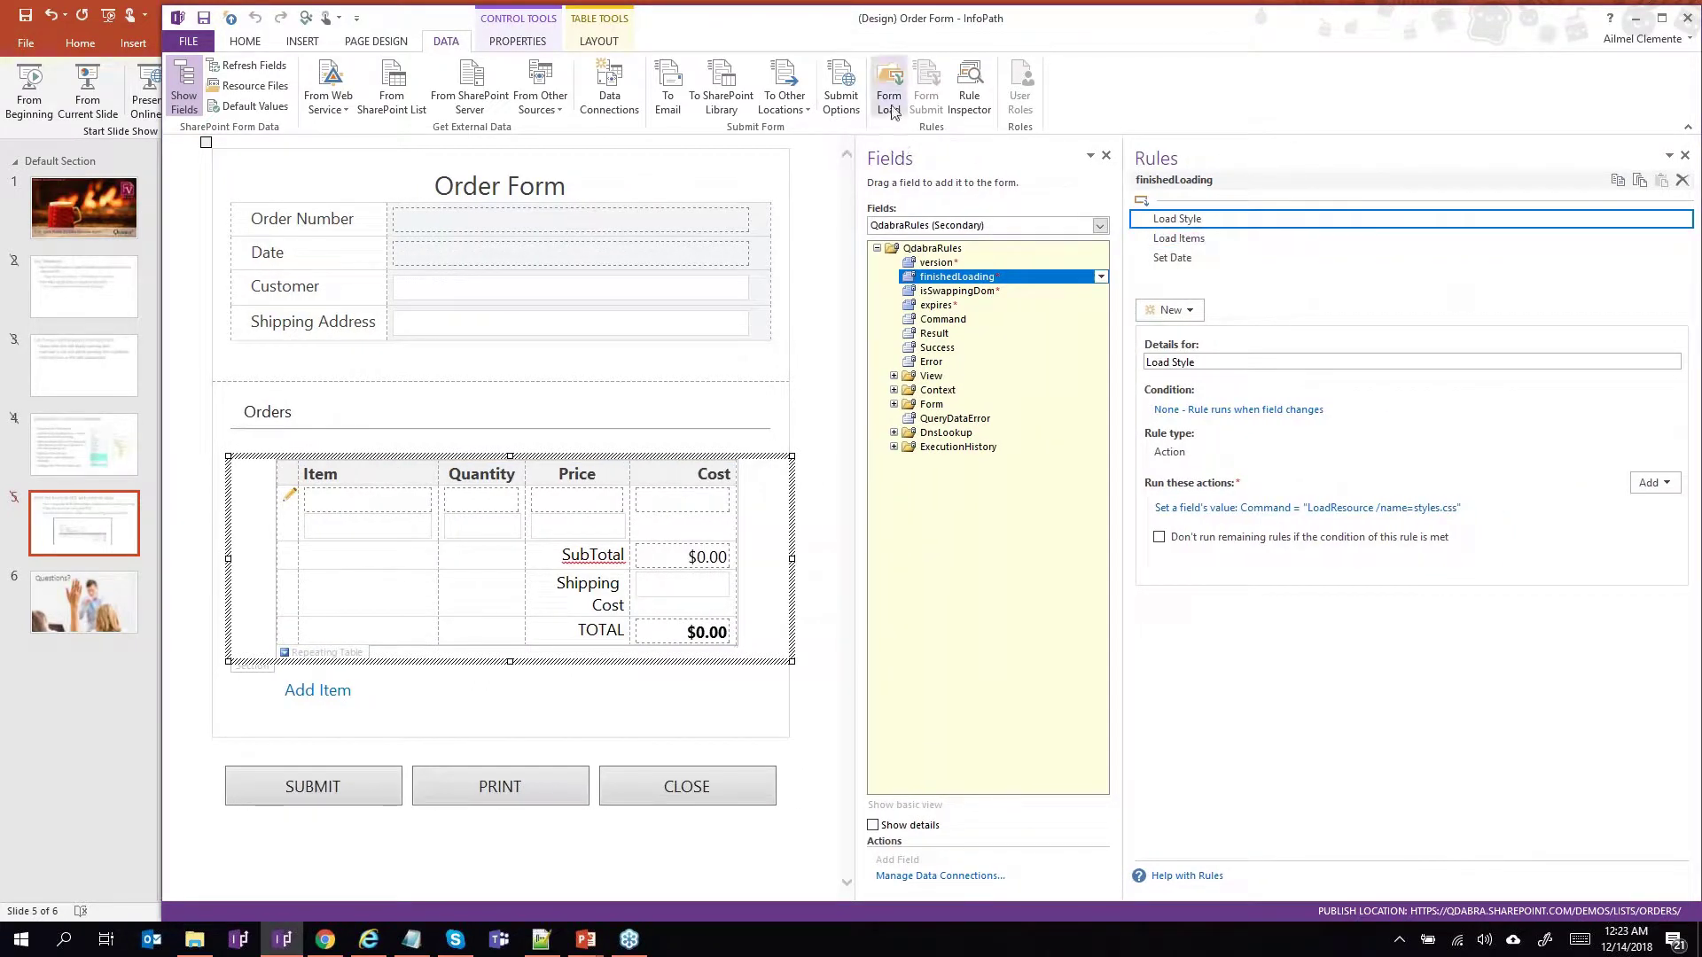
click(1238, 244)
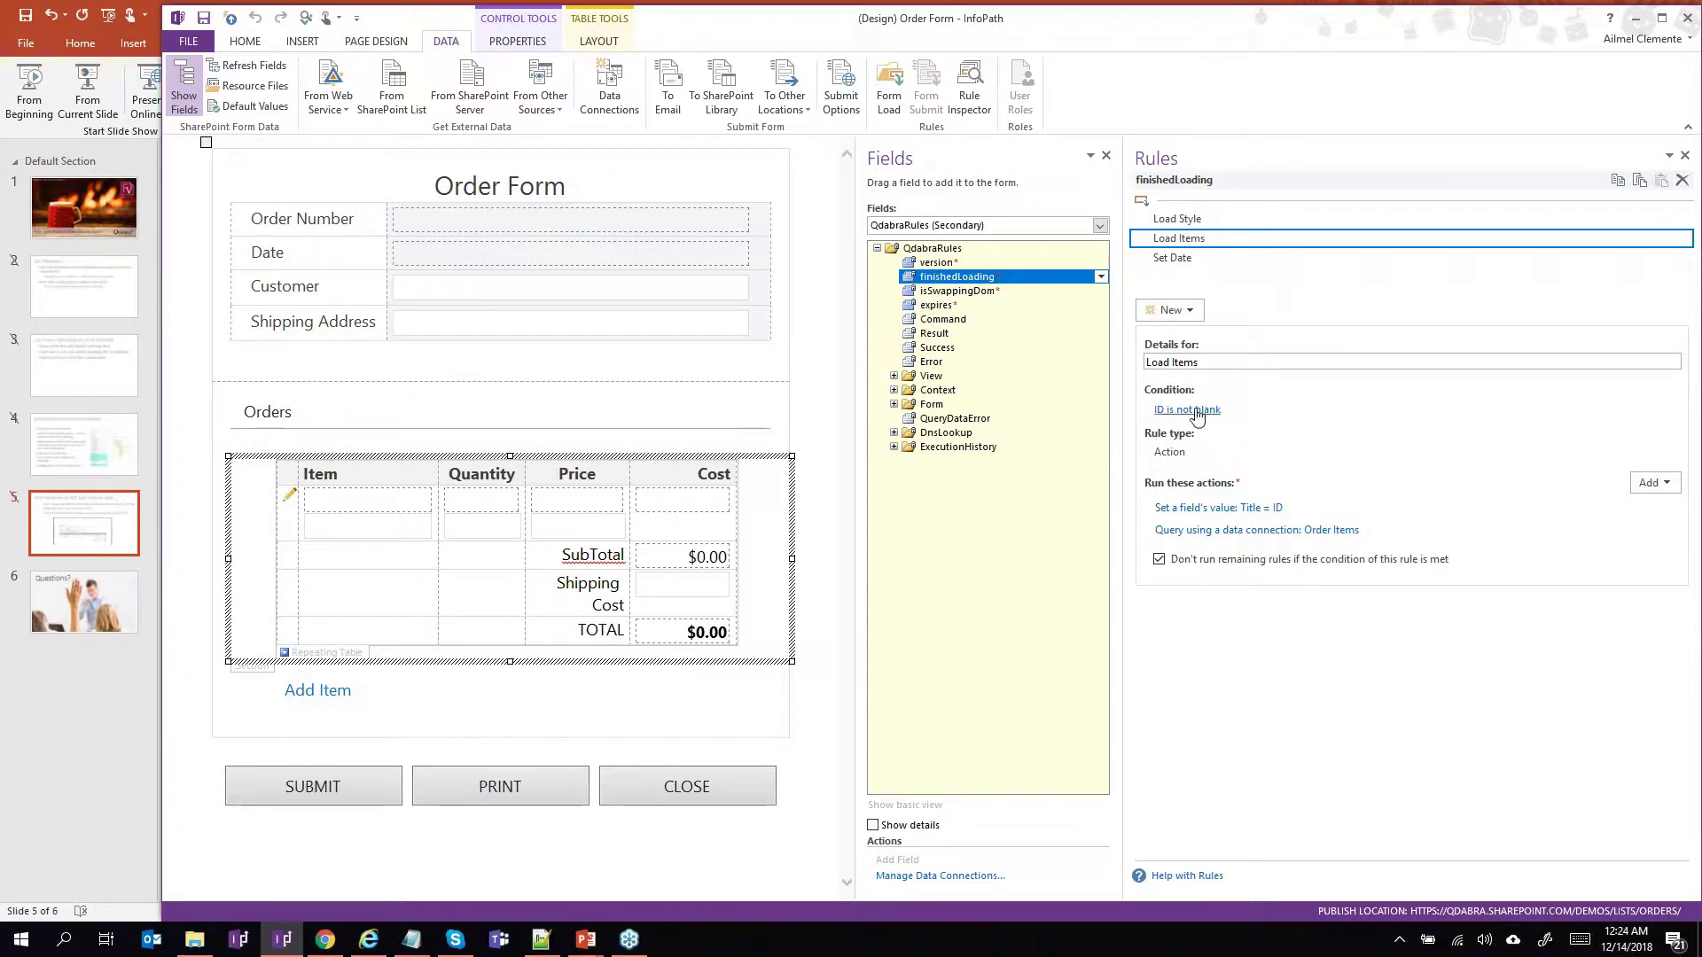
Open the Set a field's value action and review its target field without changing it.
click(1224, 508)
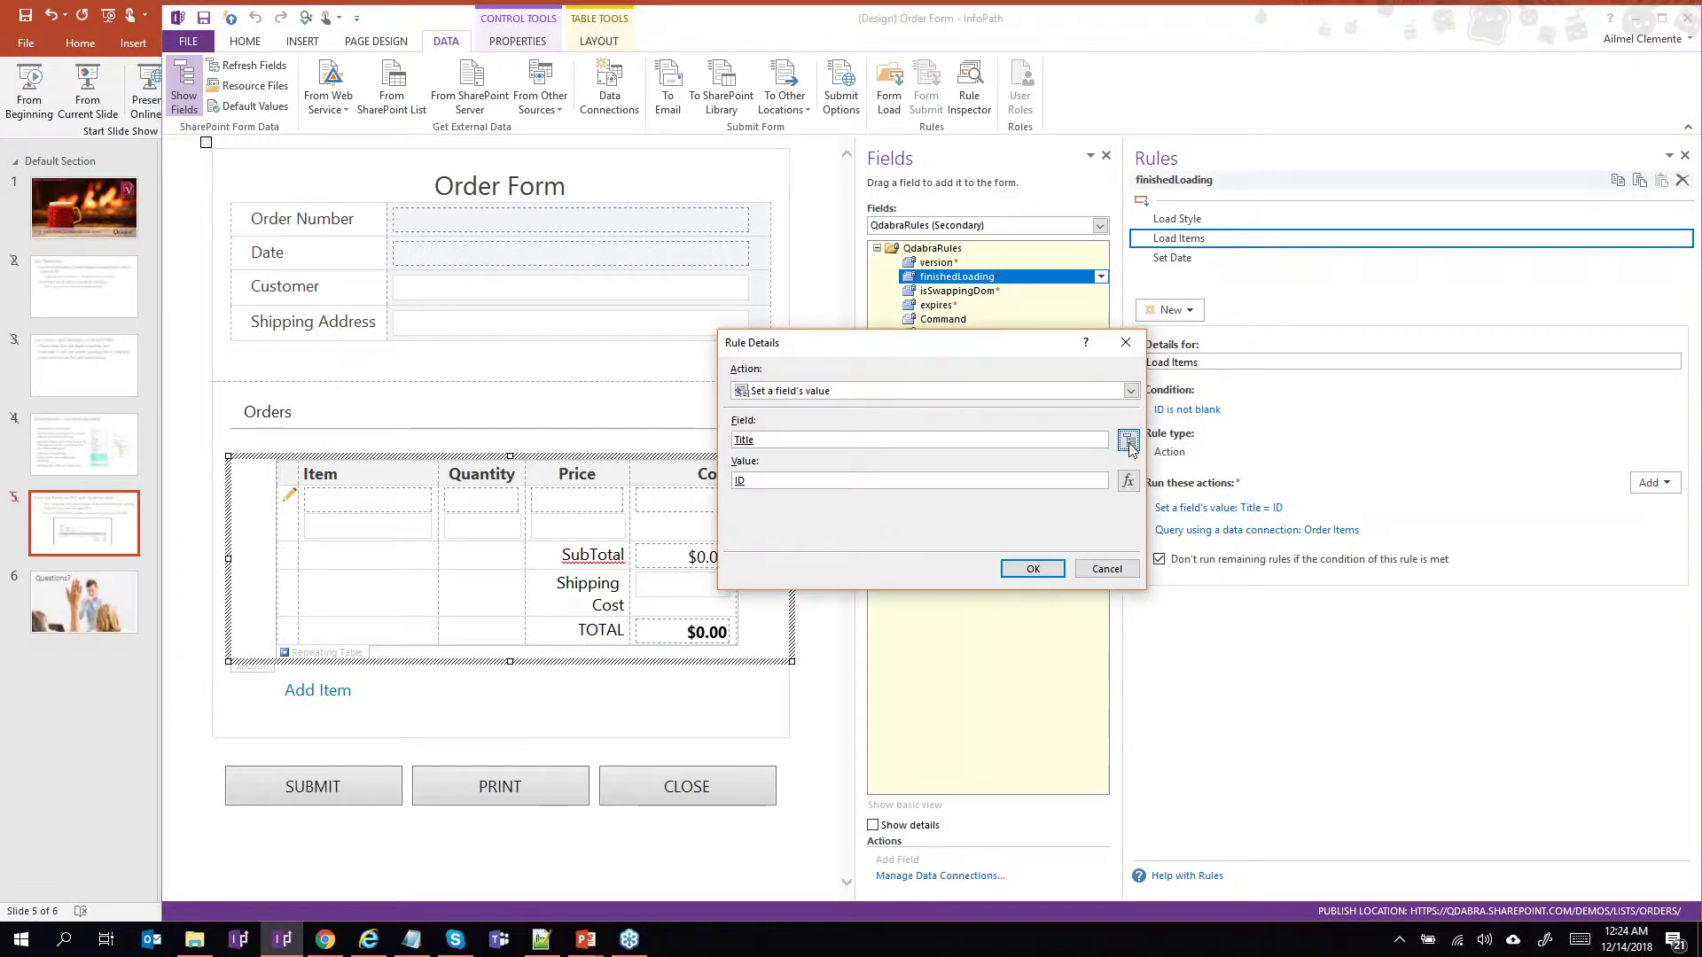
click(1129, 440)
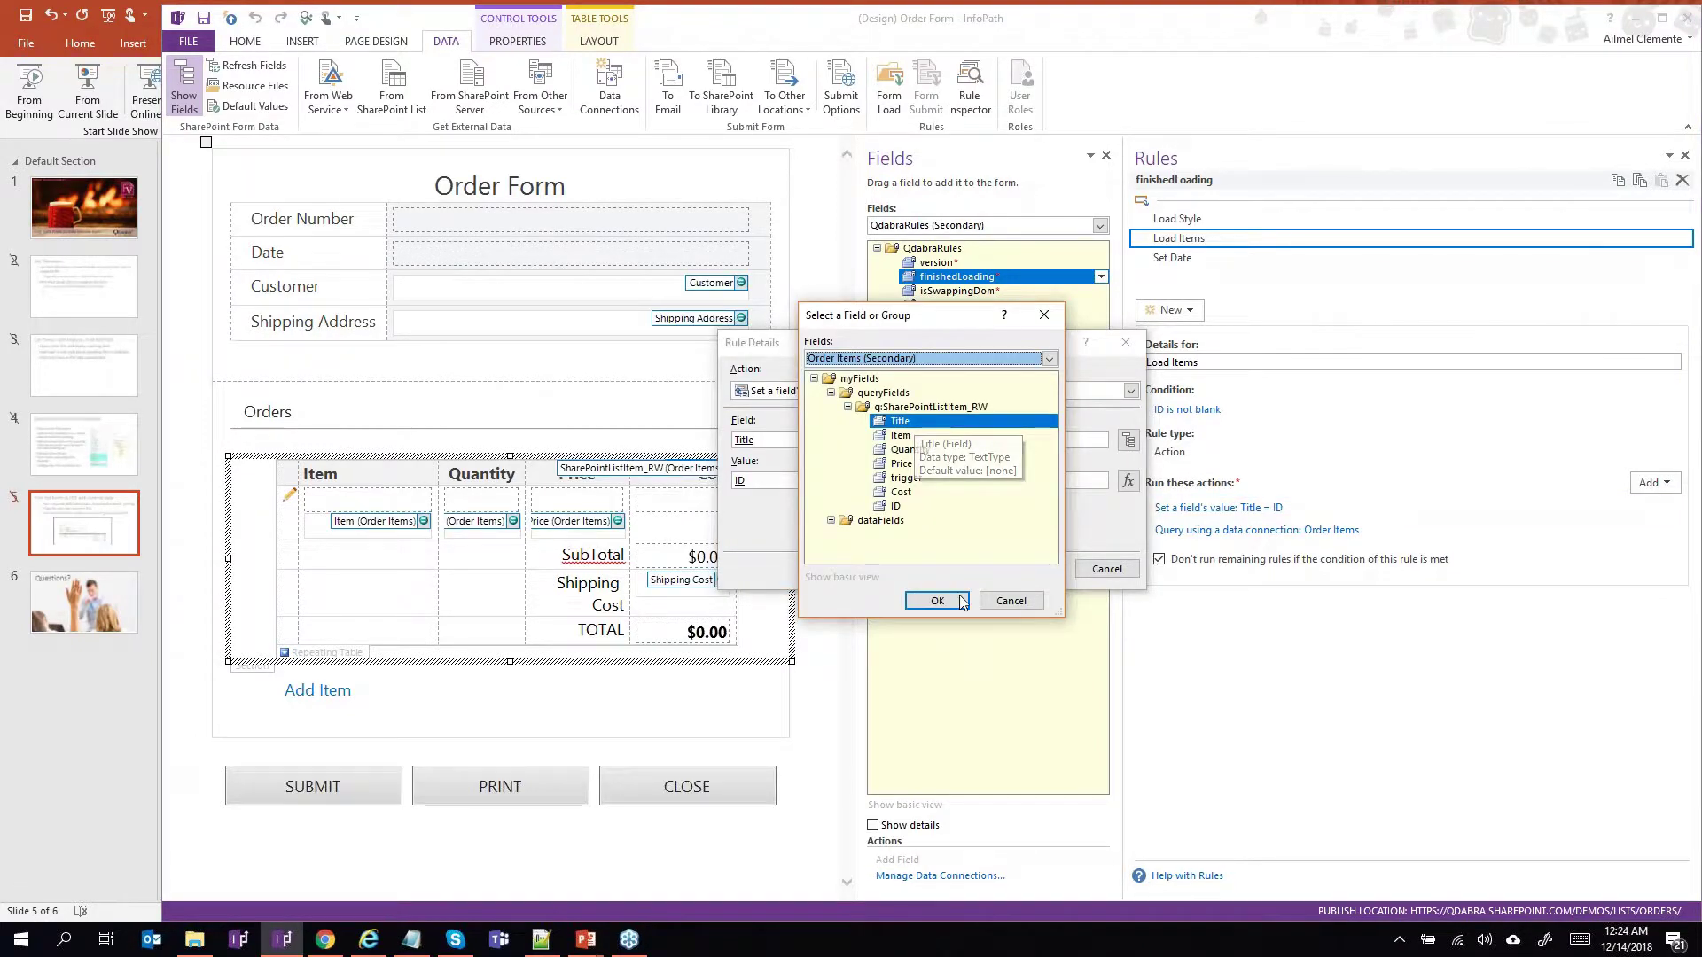
click(996, 610)
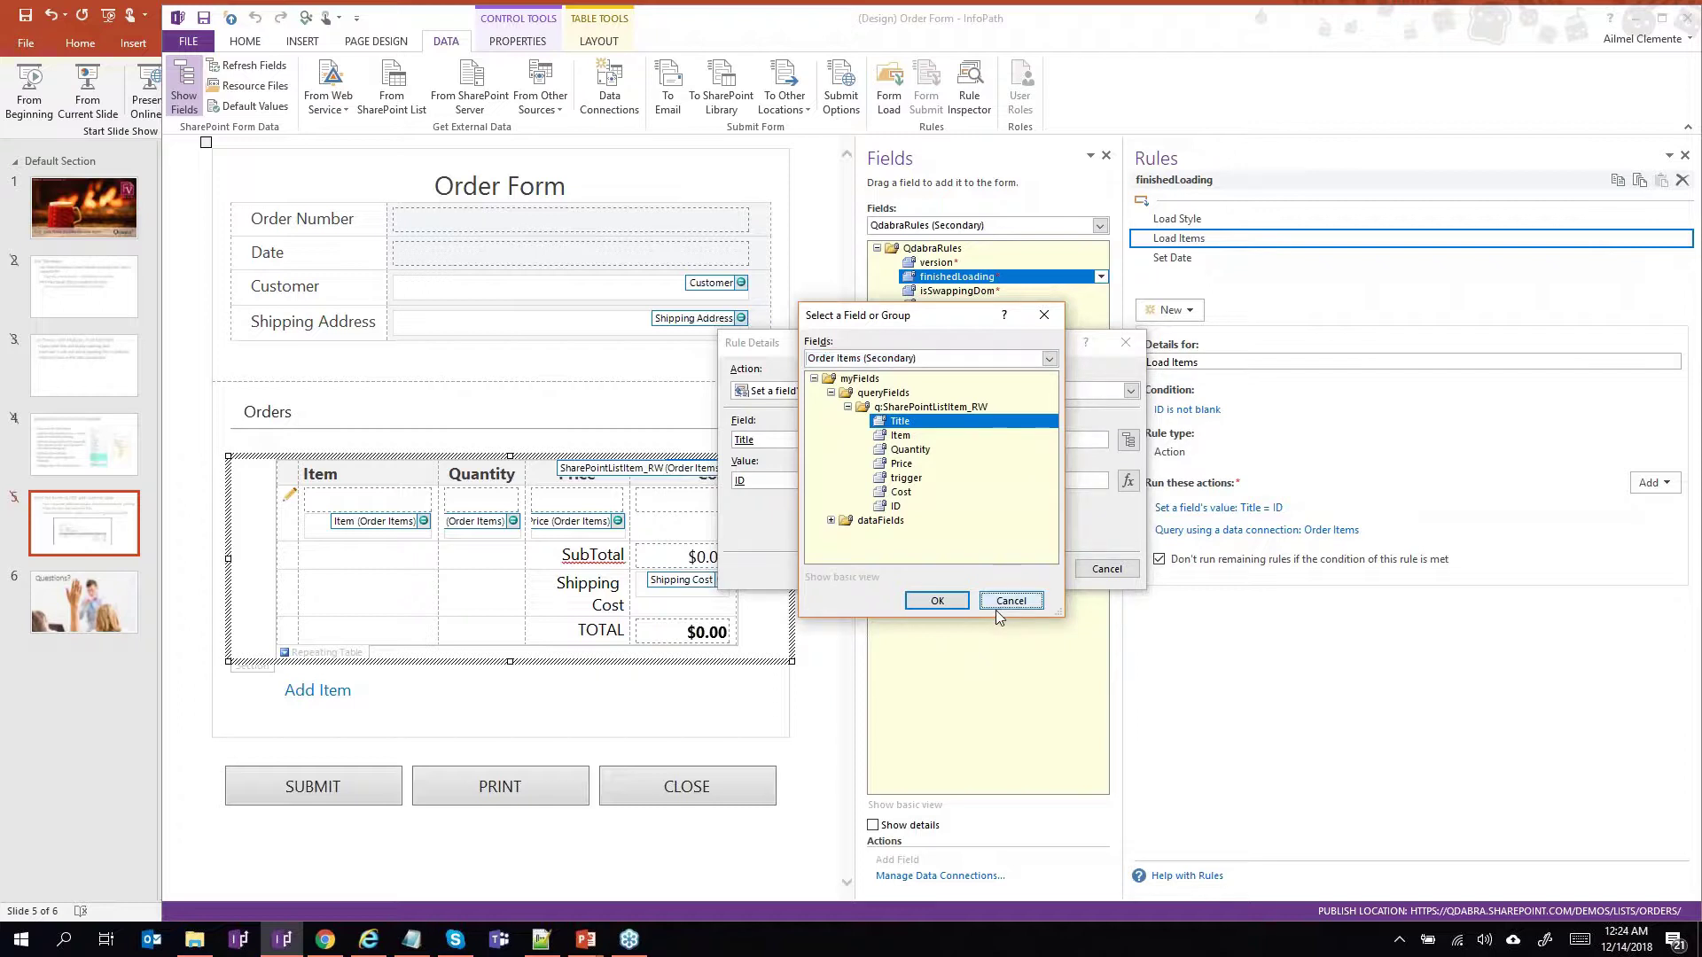
Browse the value formula's insertable fields in an enlarged picker, then return to the Chrome Order Form.
click(1128, 481)
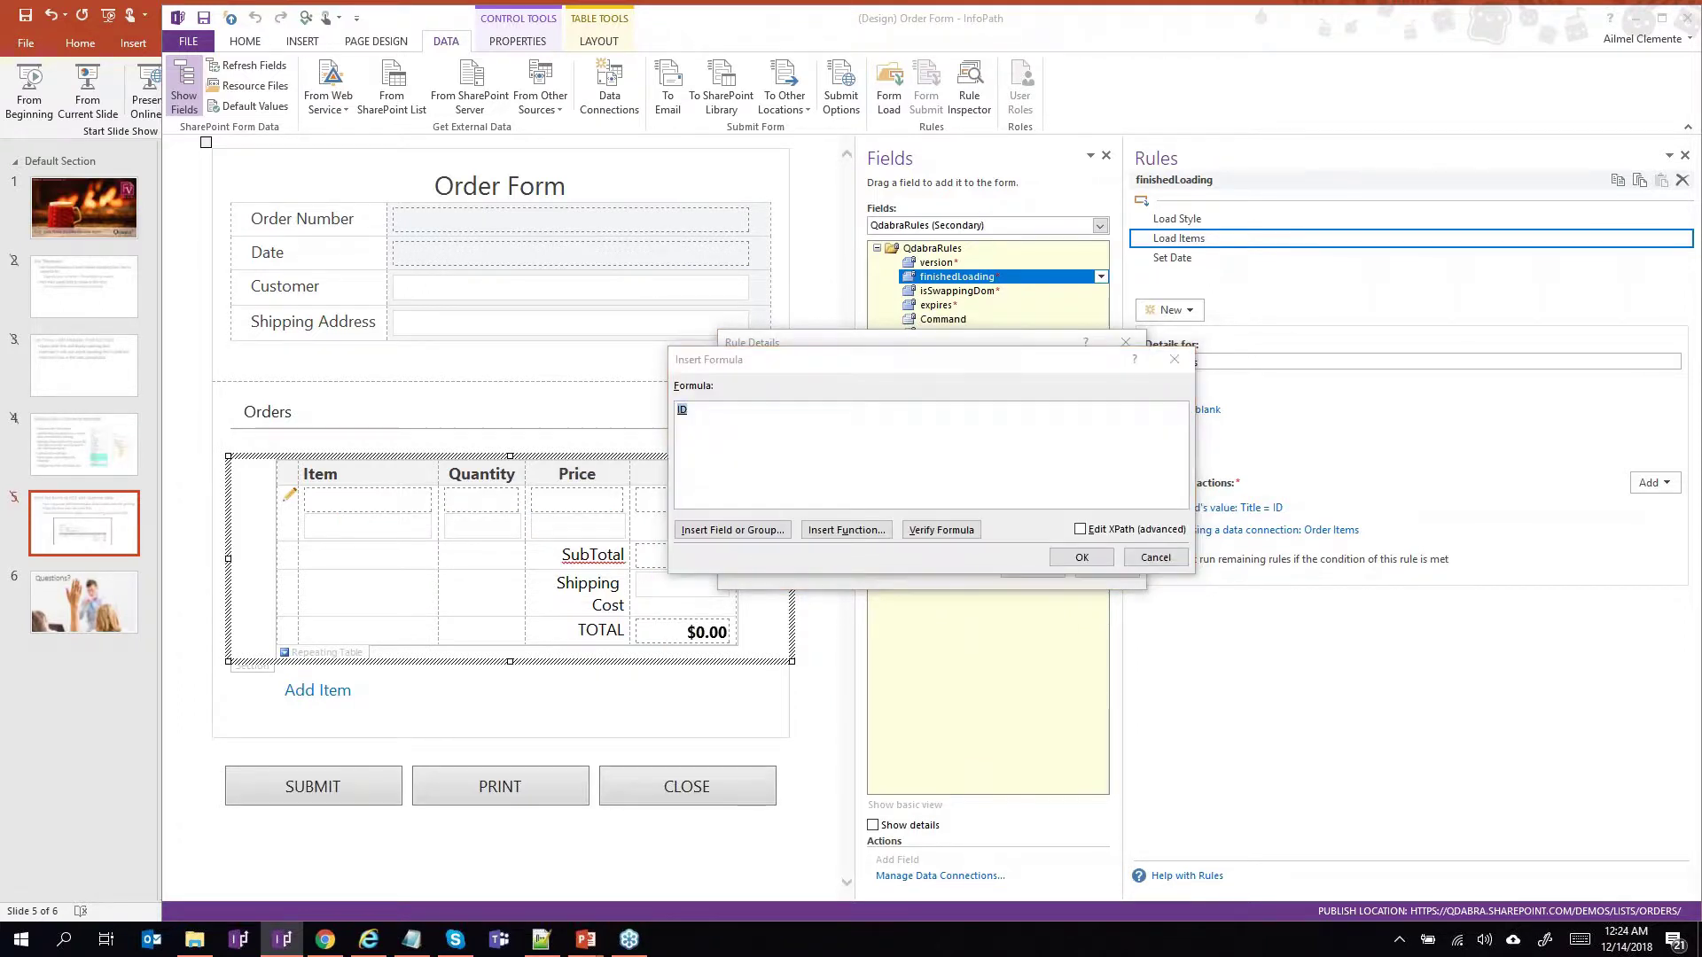
click(732, 530)
drag(1055, 464, 1048, 418)
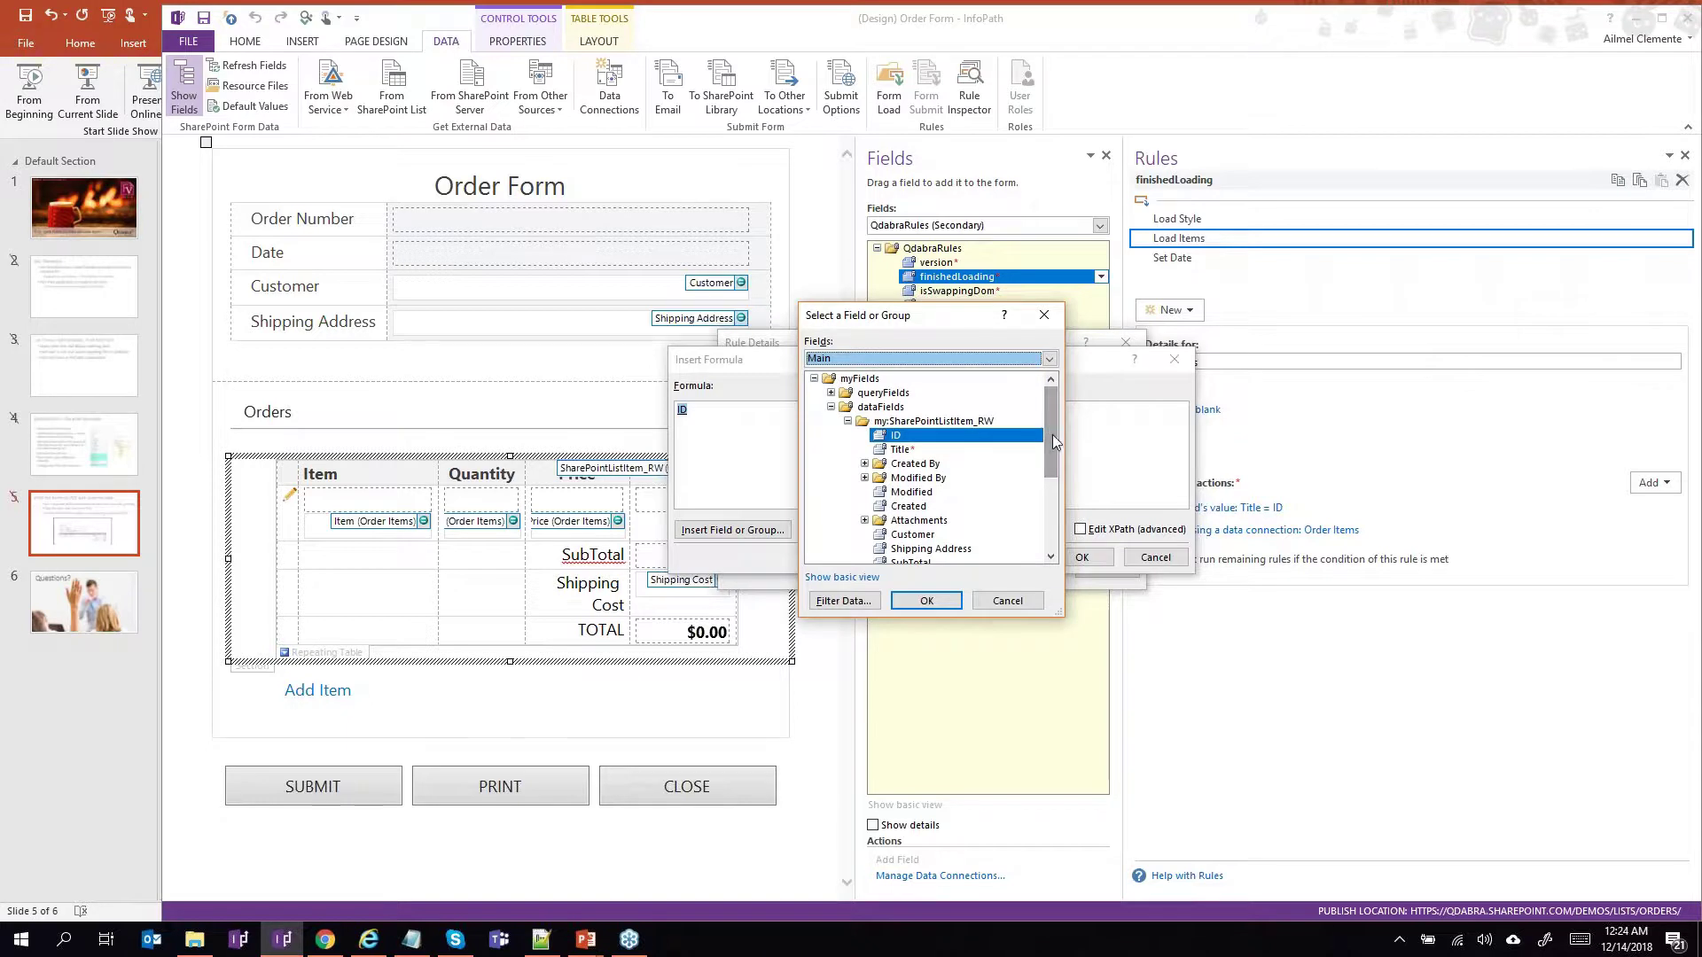
drag(1059, 613, 1057, 728)
click(328, 942)
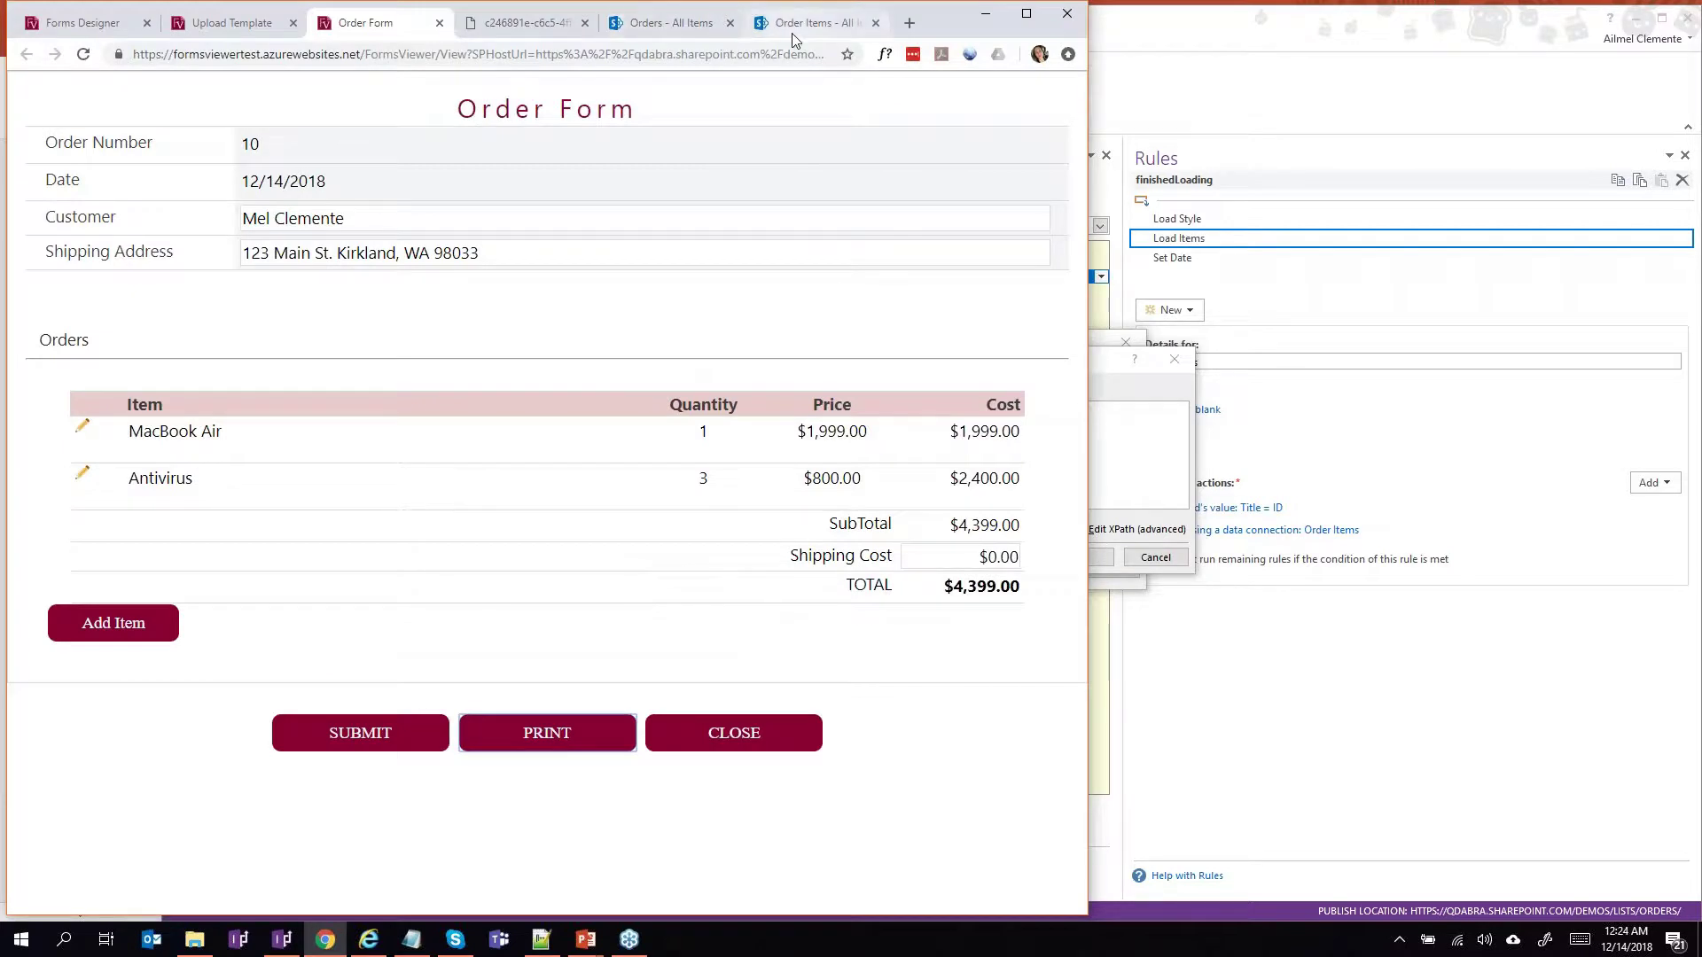
Compare the SharePoint Order Items and Orders lists, finishing on Order Items for order 10.
click(795, 26)
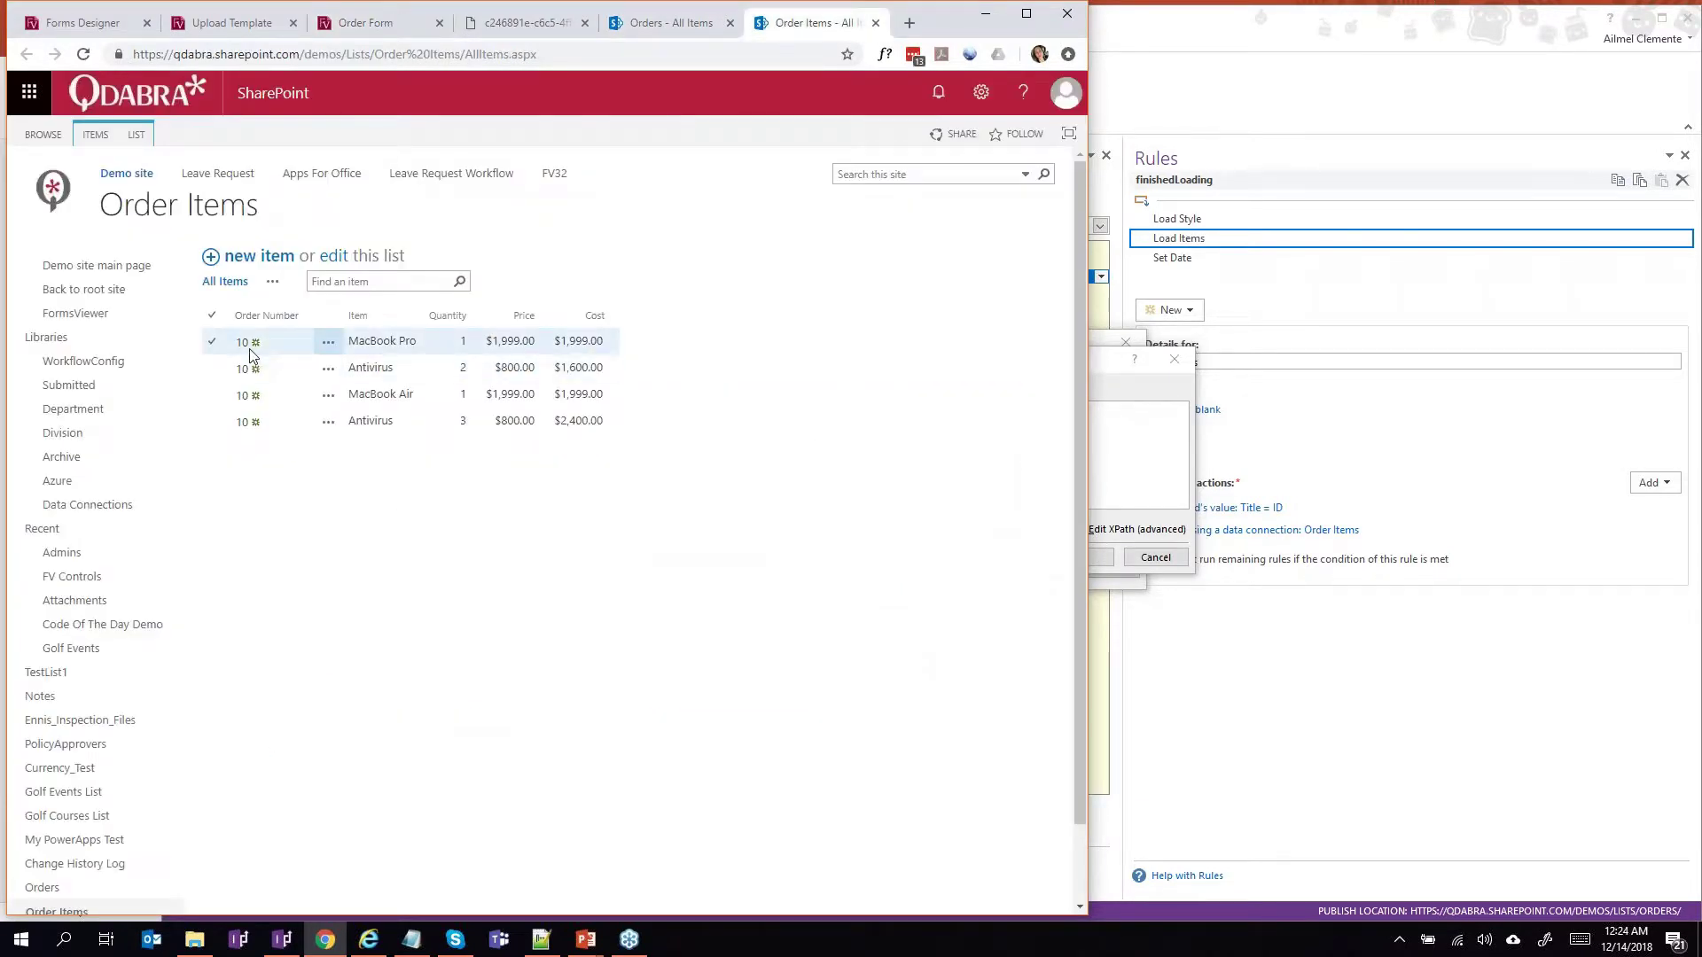
click(662, 27)
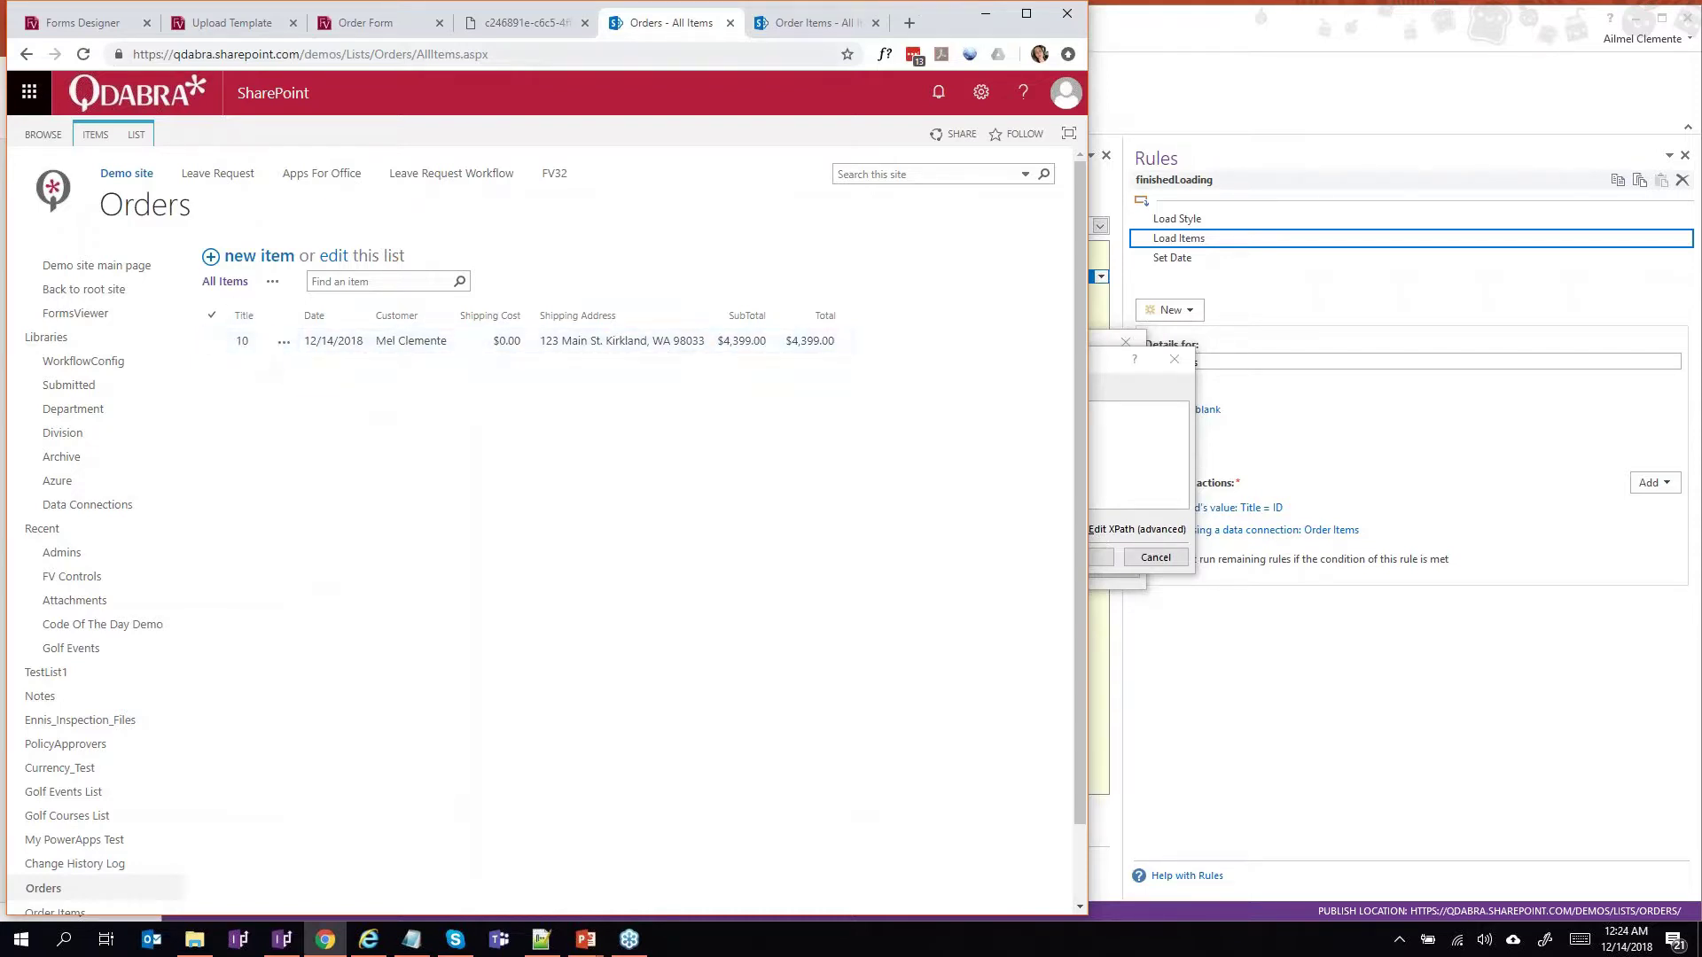
click(776, 26)
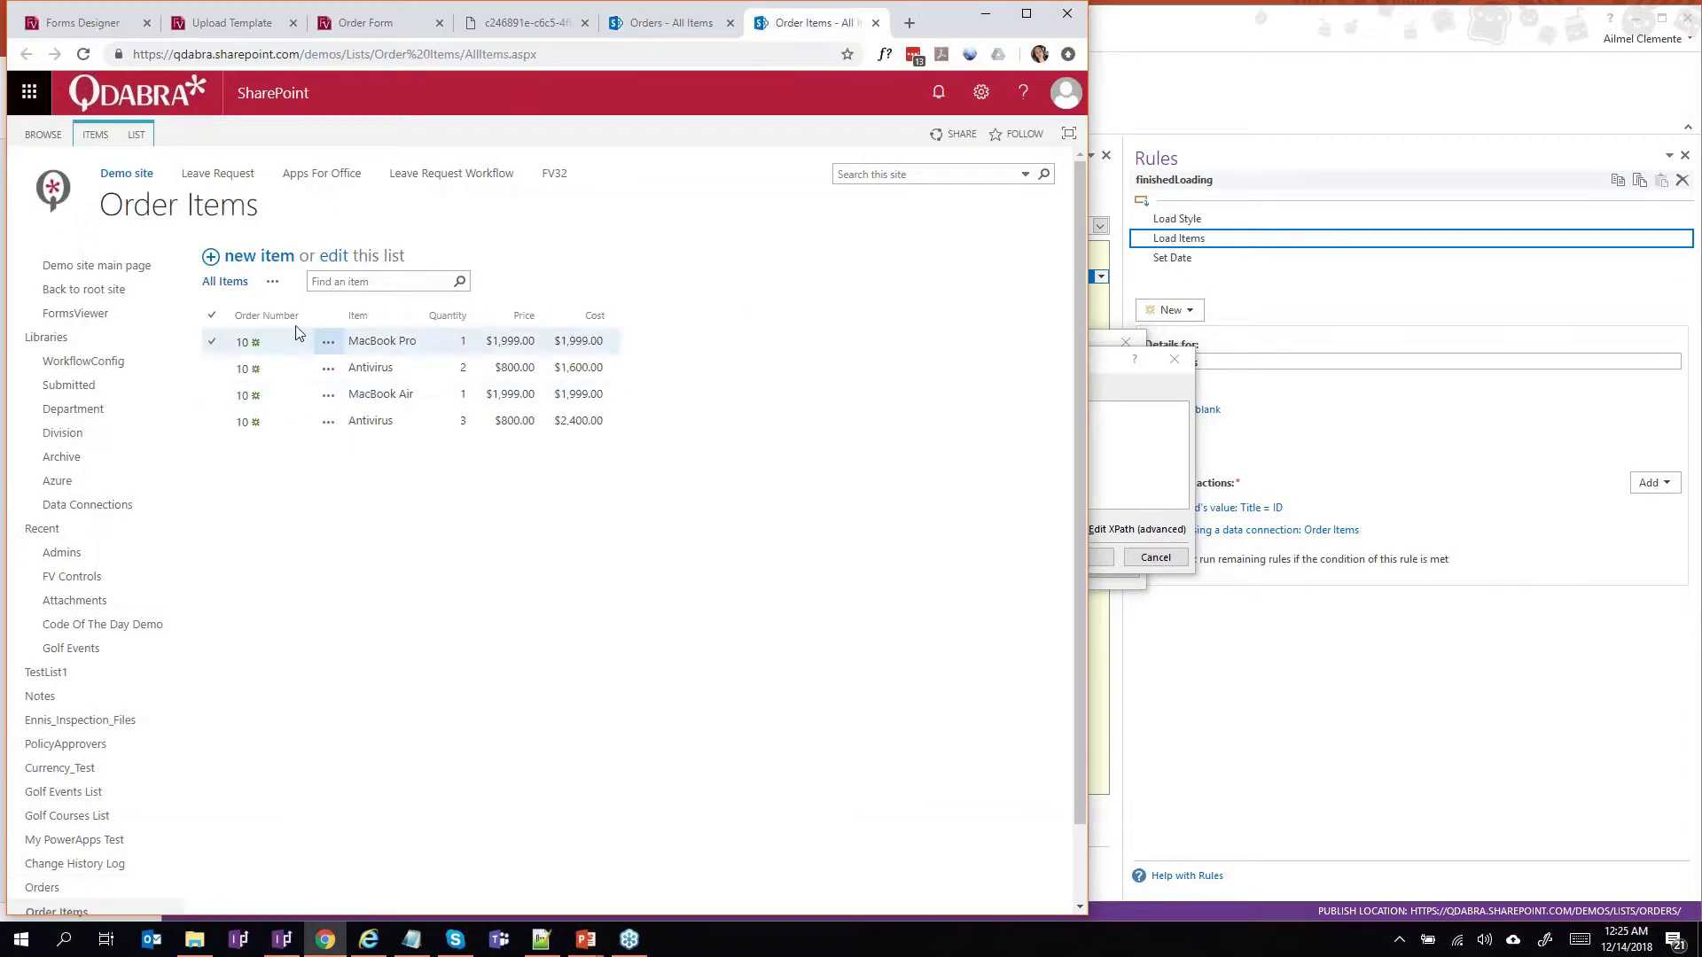
Cancel the field picker, formula editor and action details dialogs without saving.
click(1147, 462)
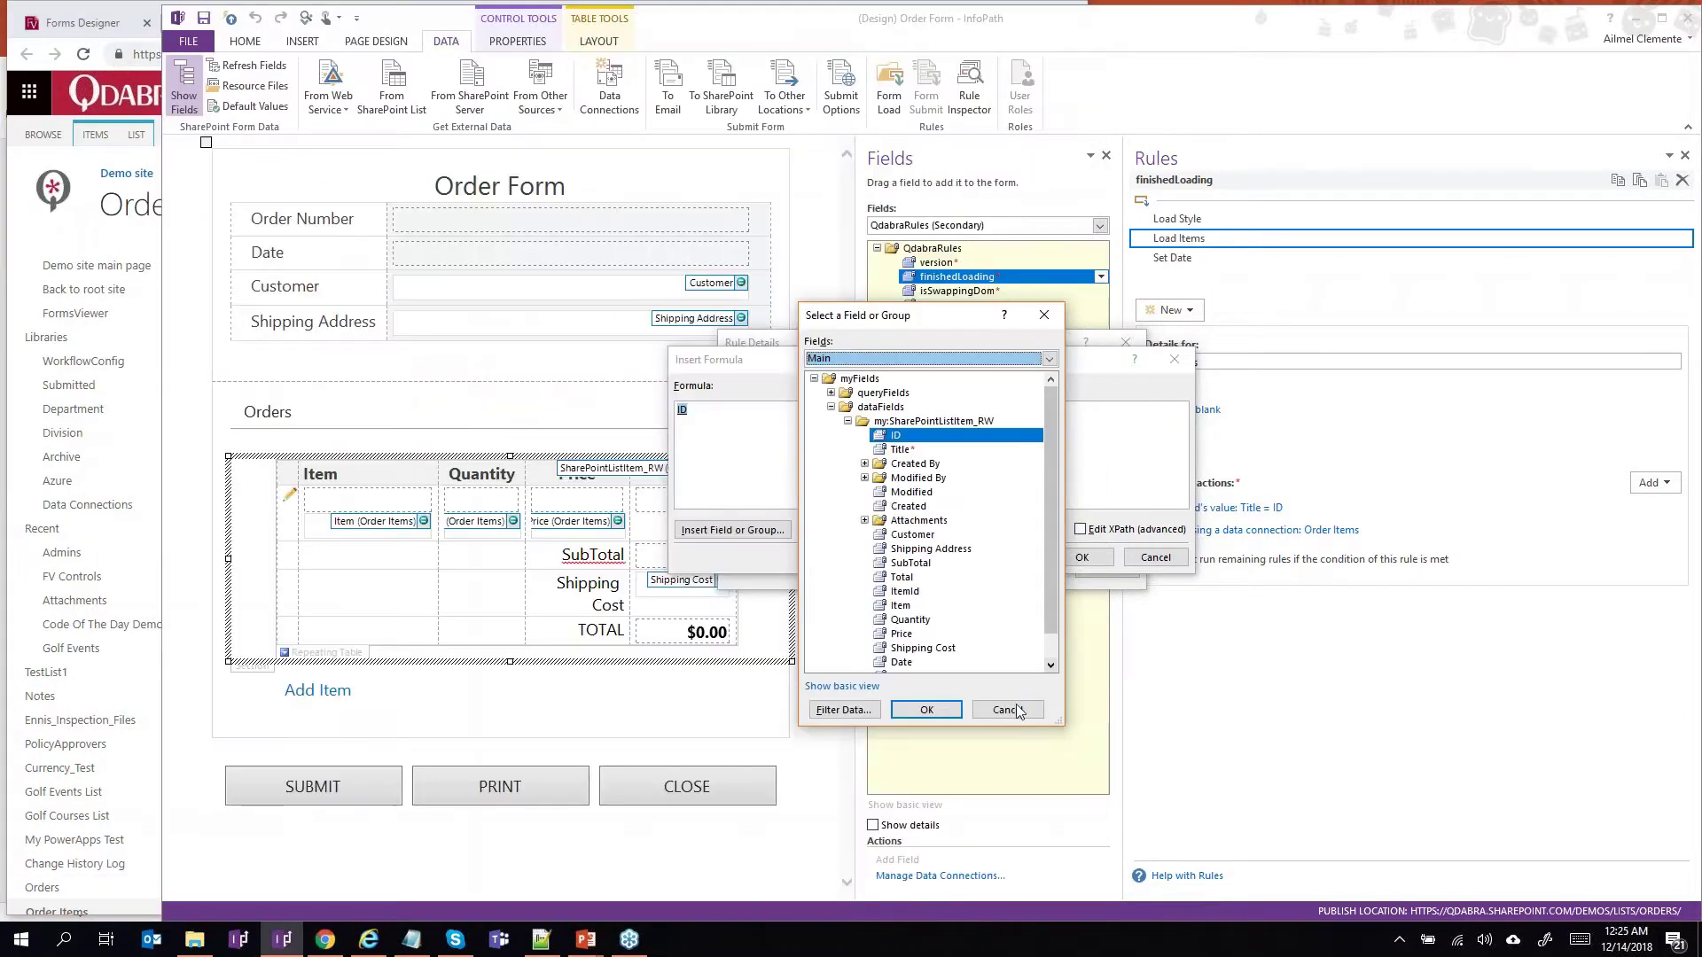
click(1006, 709)
click(1171, 557)
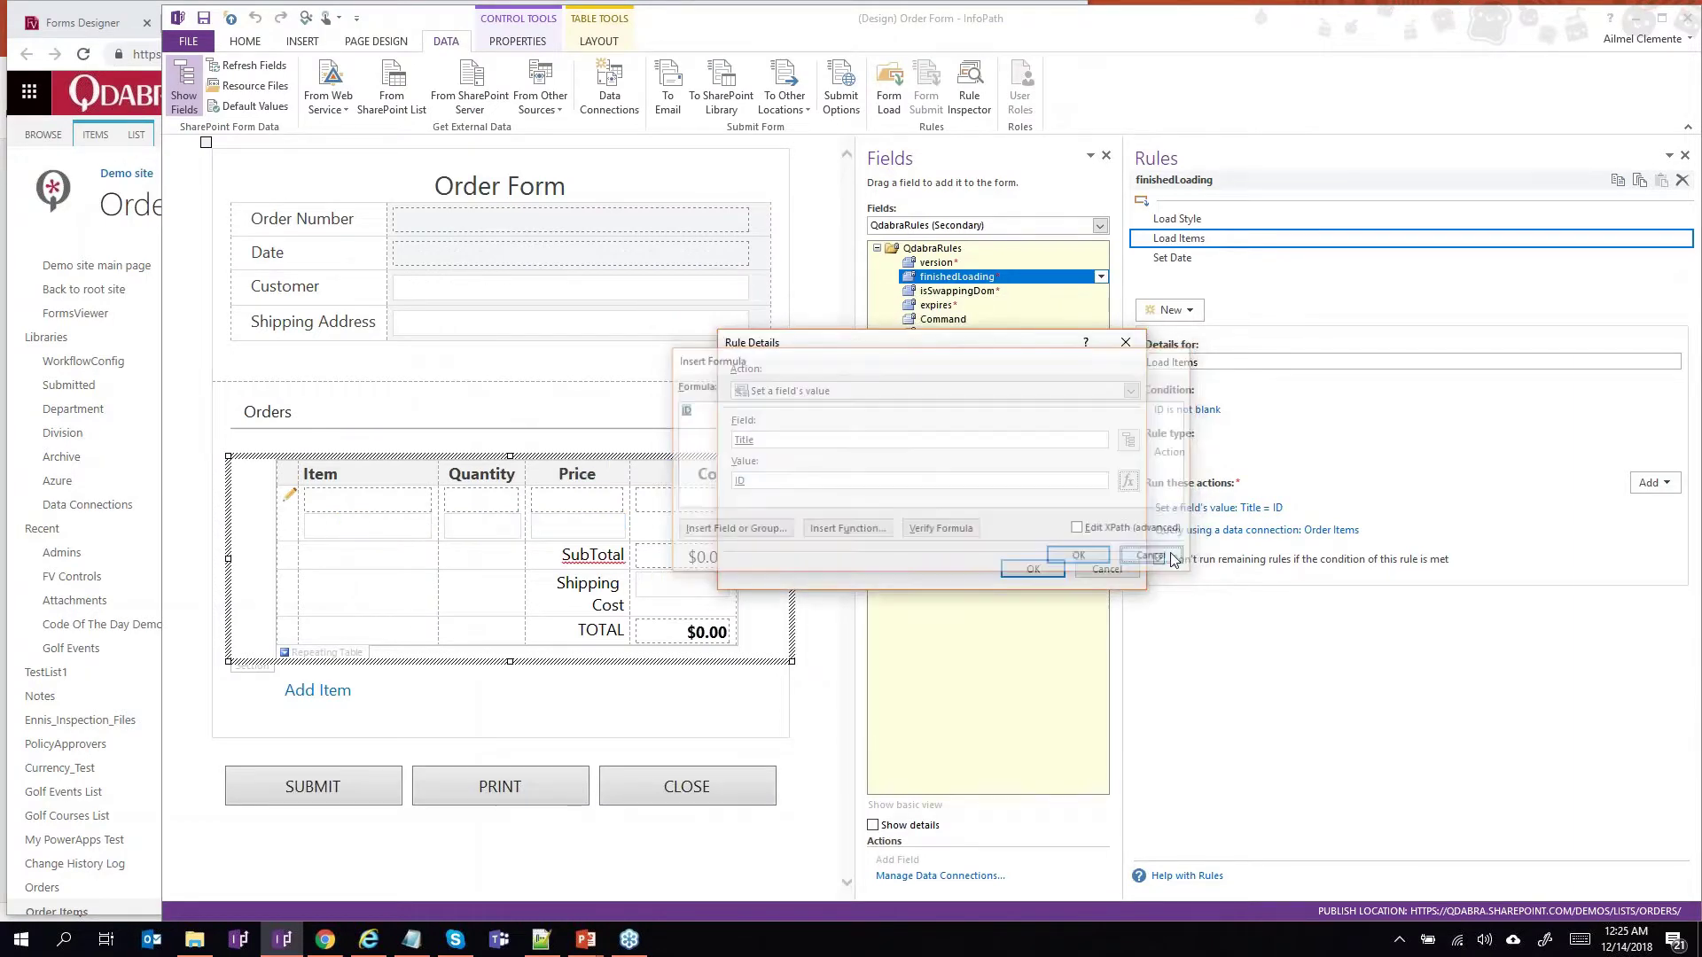
click(1107, 569)
Review the rules on the Order Items row's Item, Quantity and Price boxes.
click(286, 653)
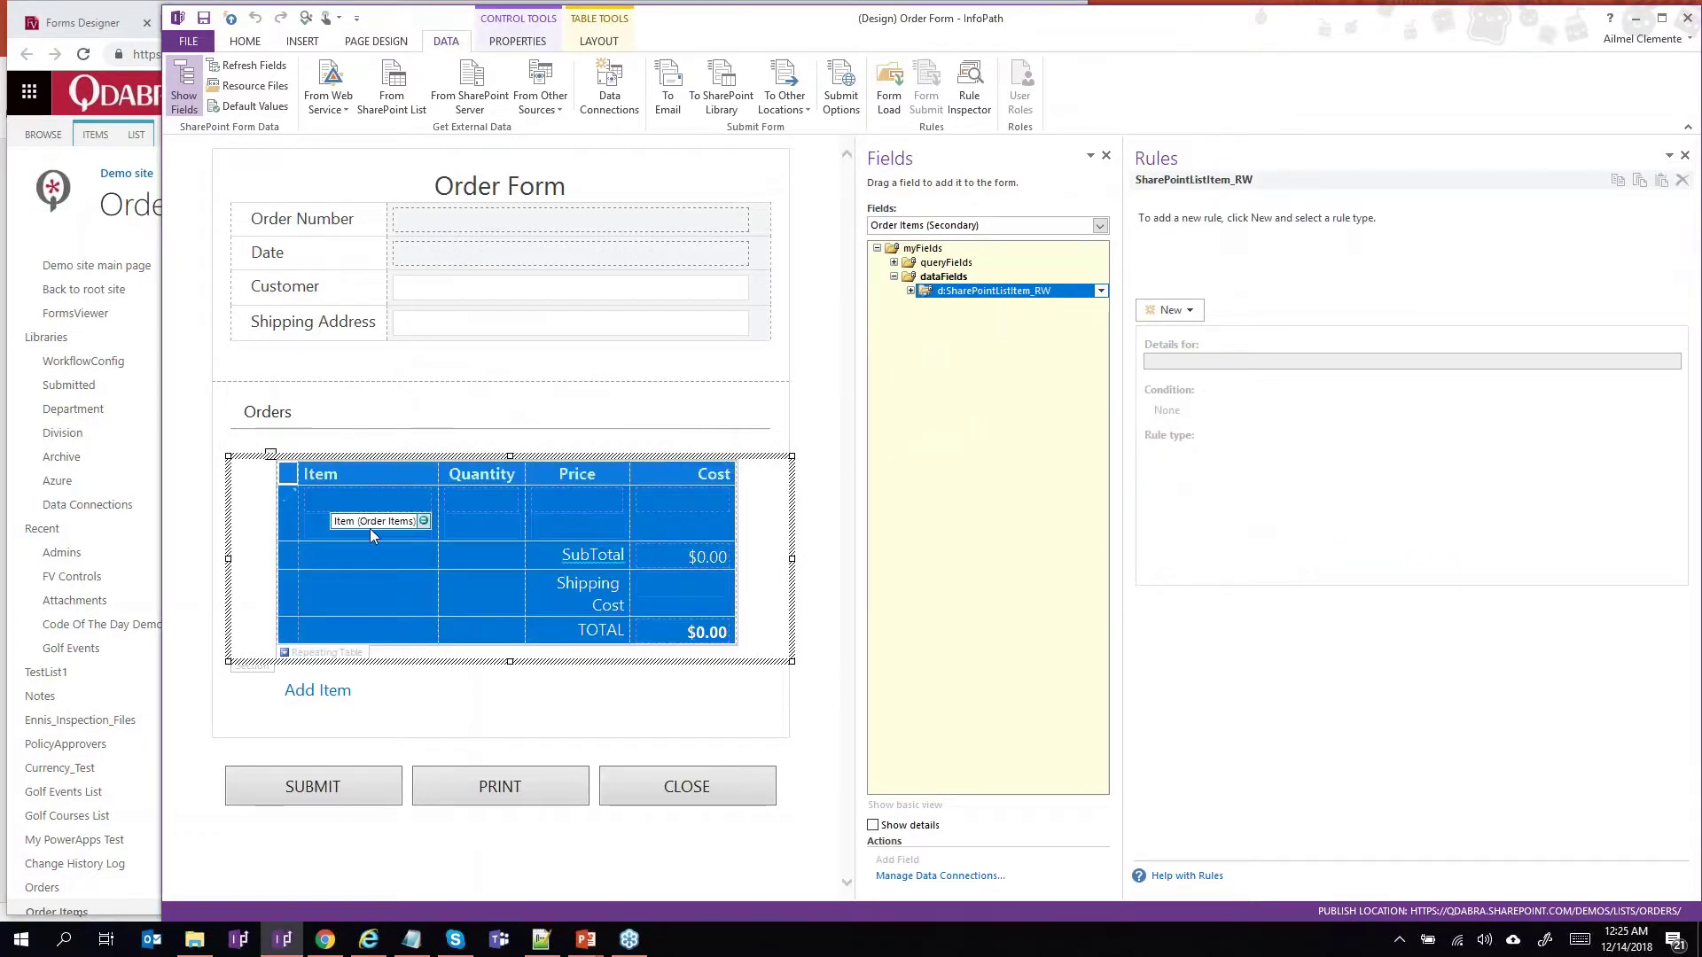
click(386, 502)
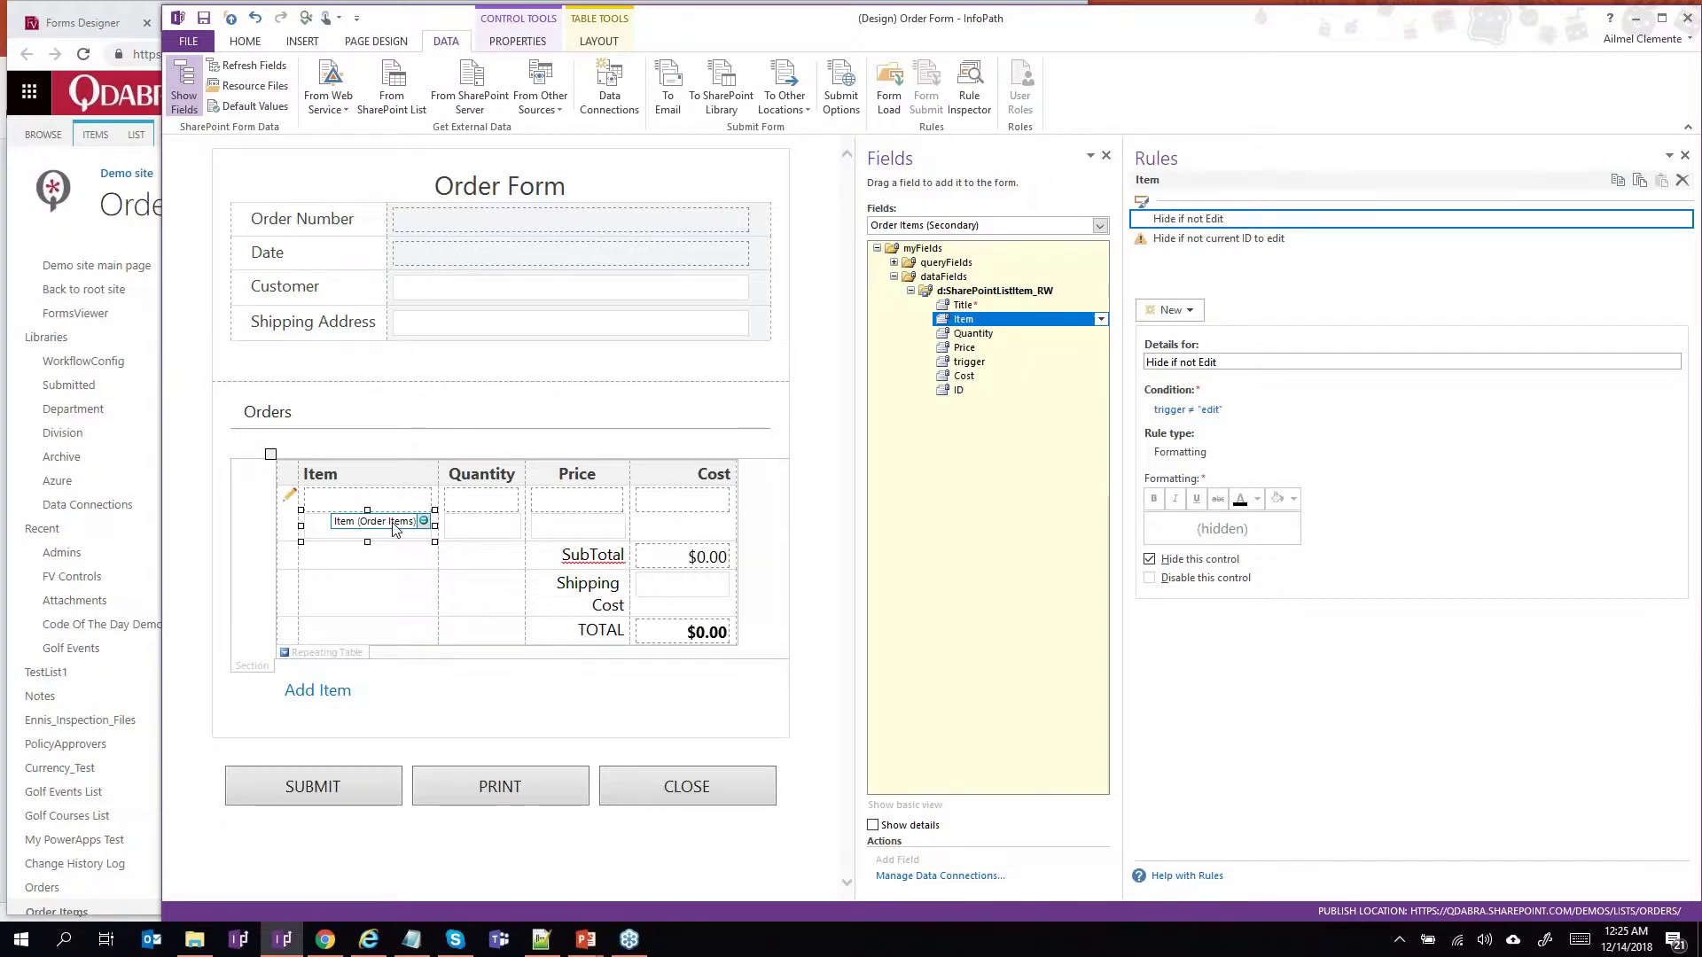
click(398, 509)
click(483, 530)
click(543, 532)
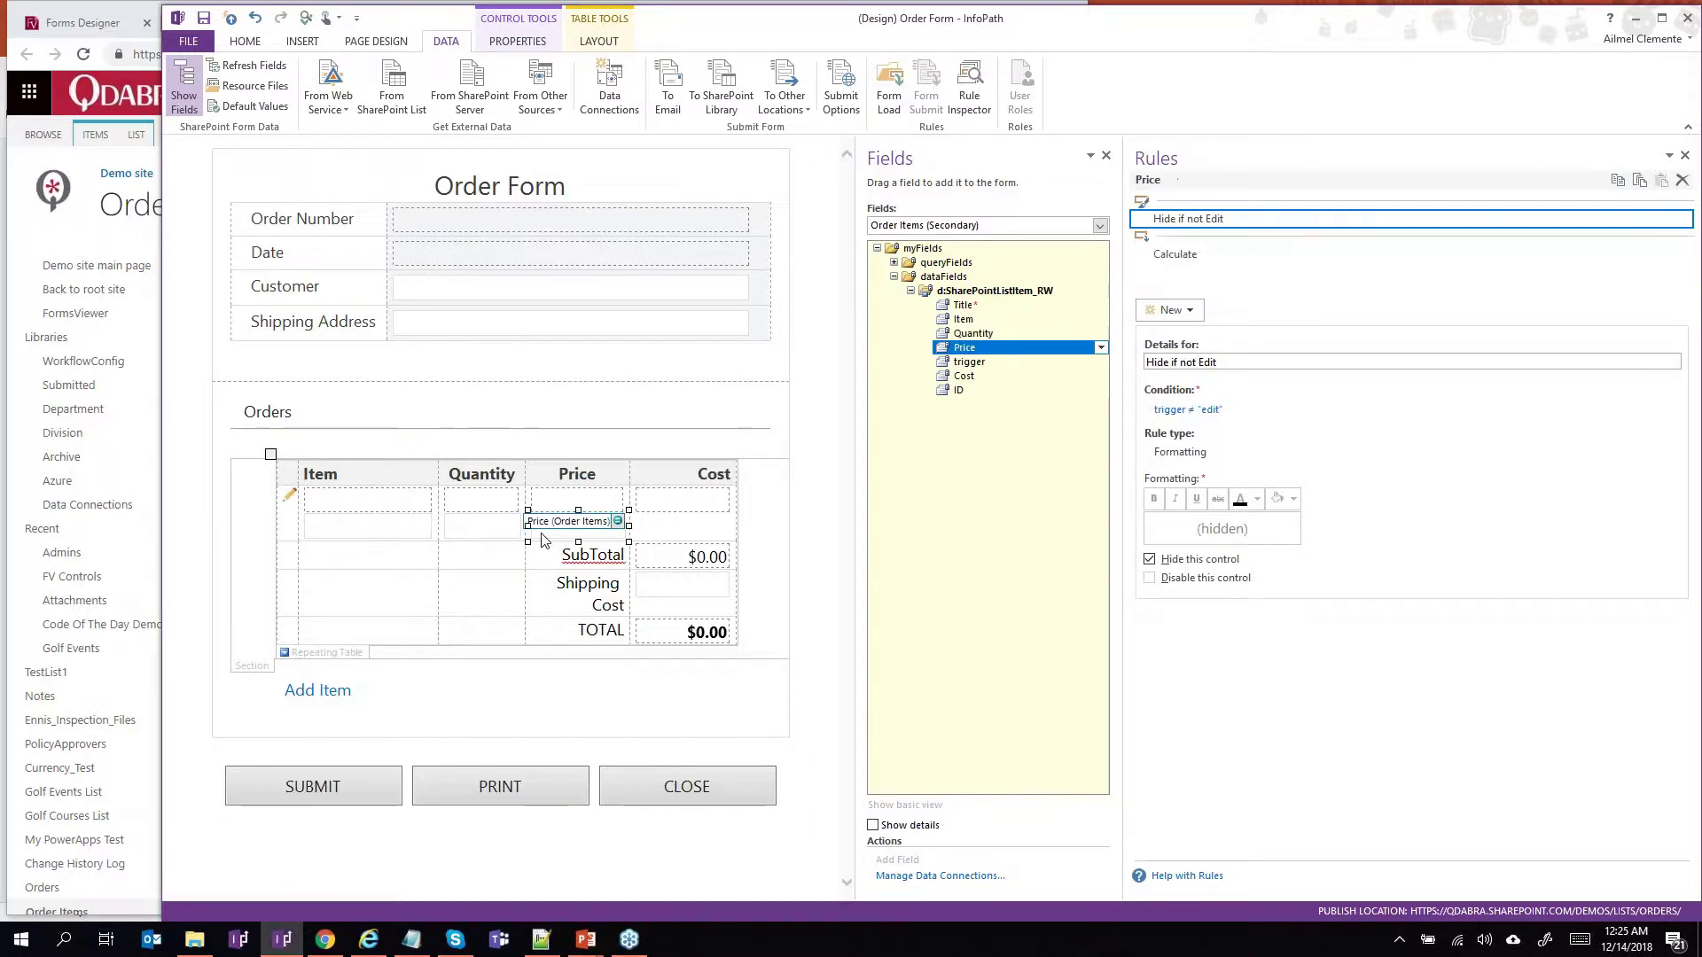
Inspect the edit icon's Edit rule details, then show the SUBMIT button's rules.
click(291, 499)
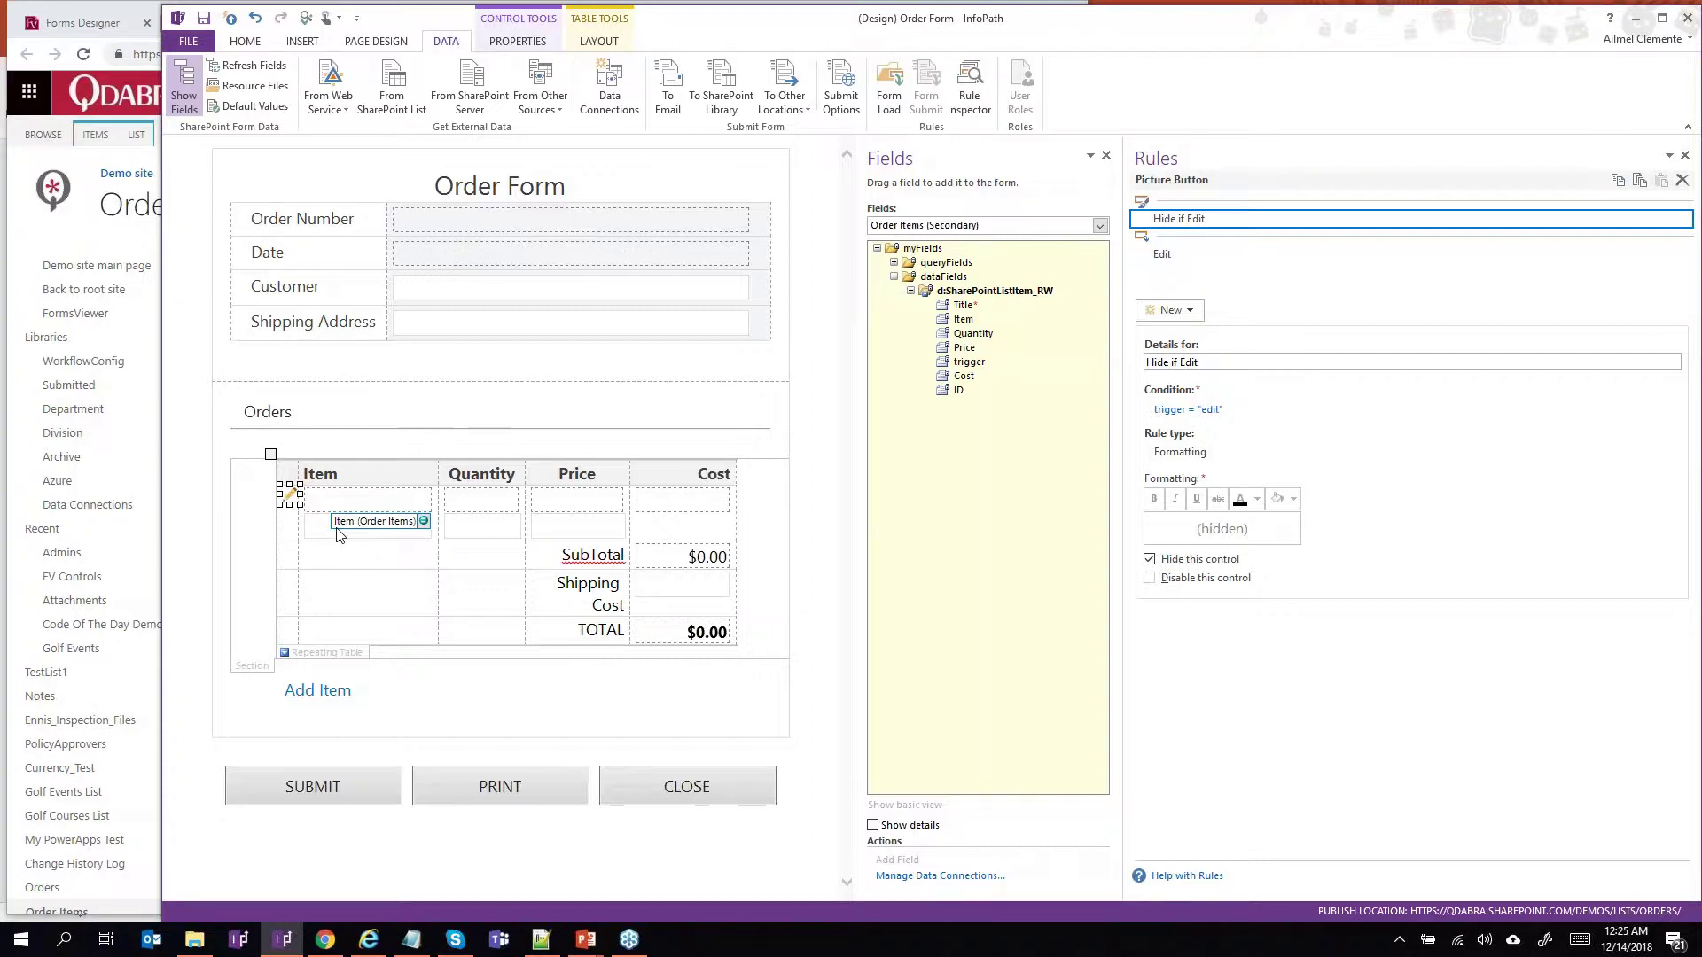
click(1253, 257)
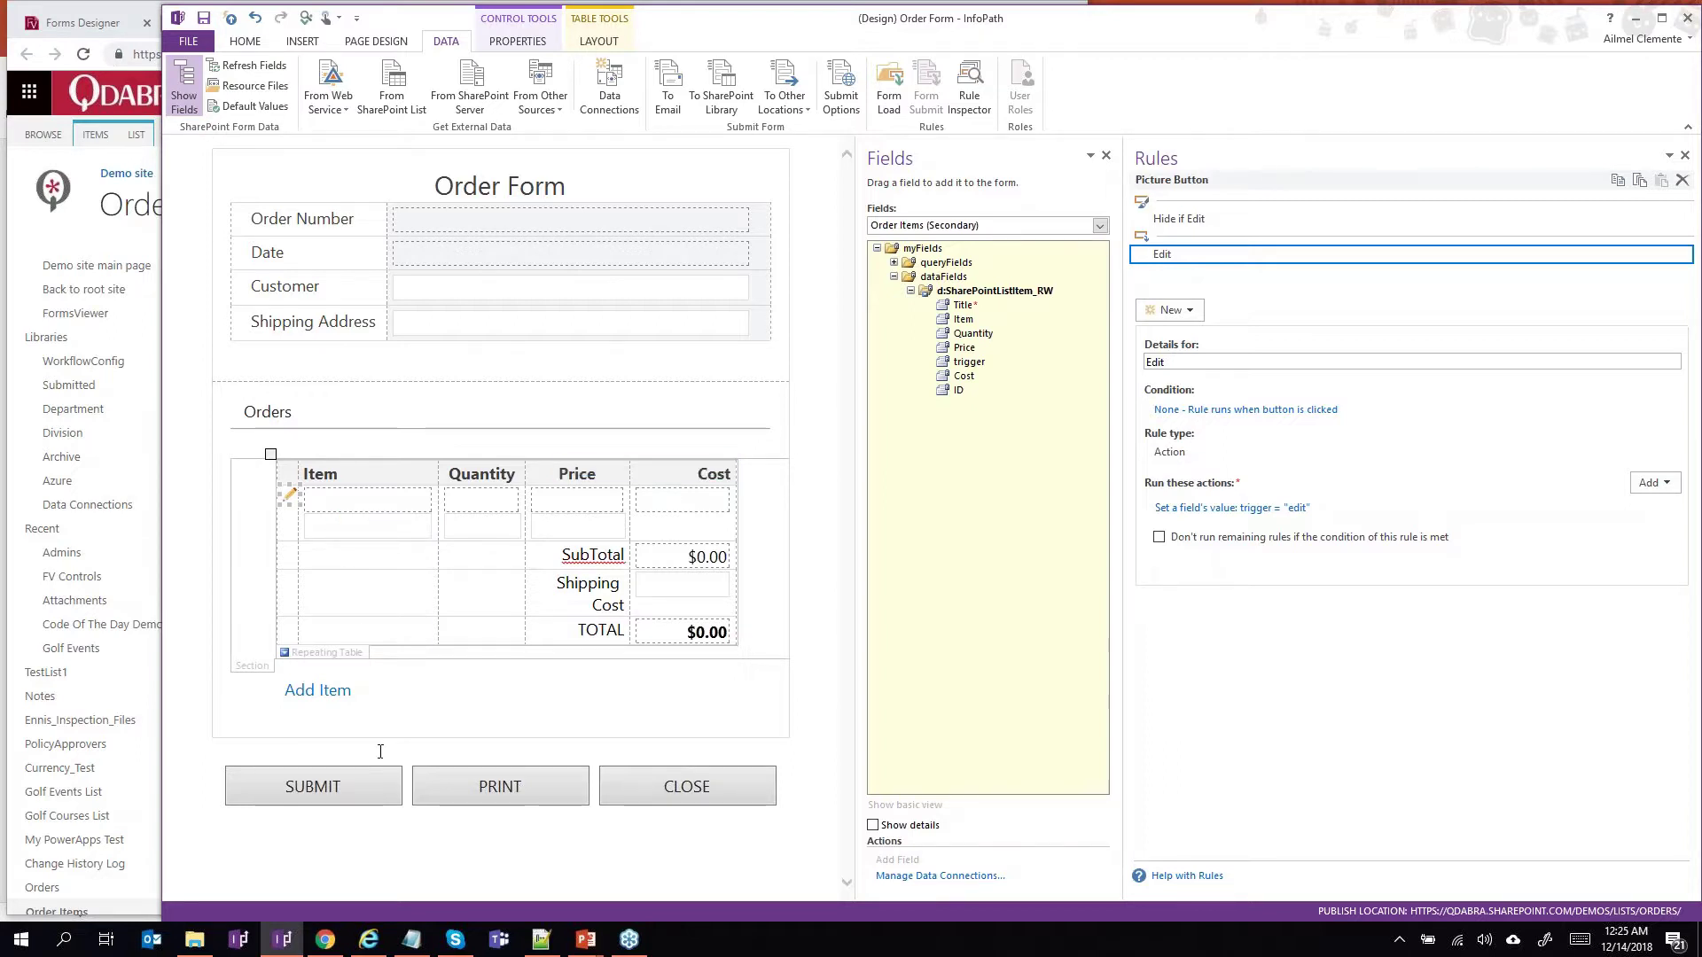
click(332, 781)
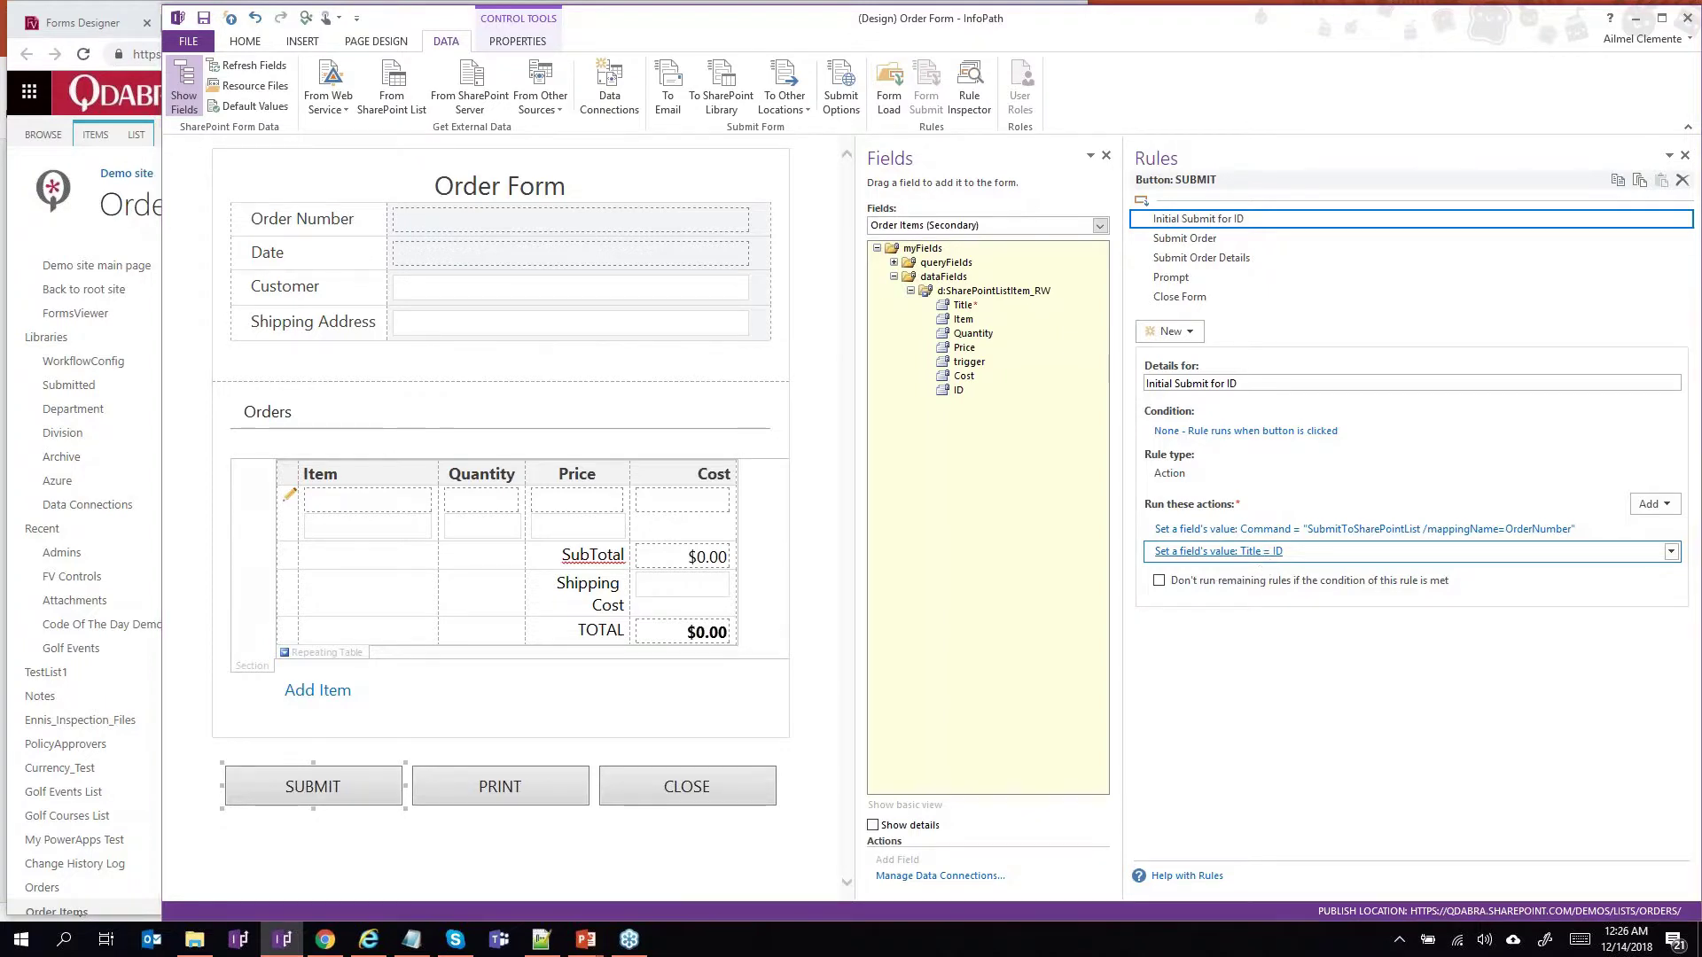
Inspect the Title = ID action and its target field, cancelling without changes.
click(1264, 553)
click(1128, 441)
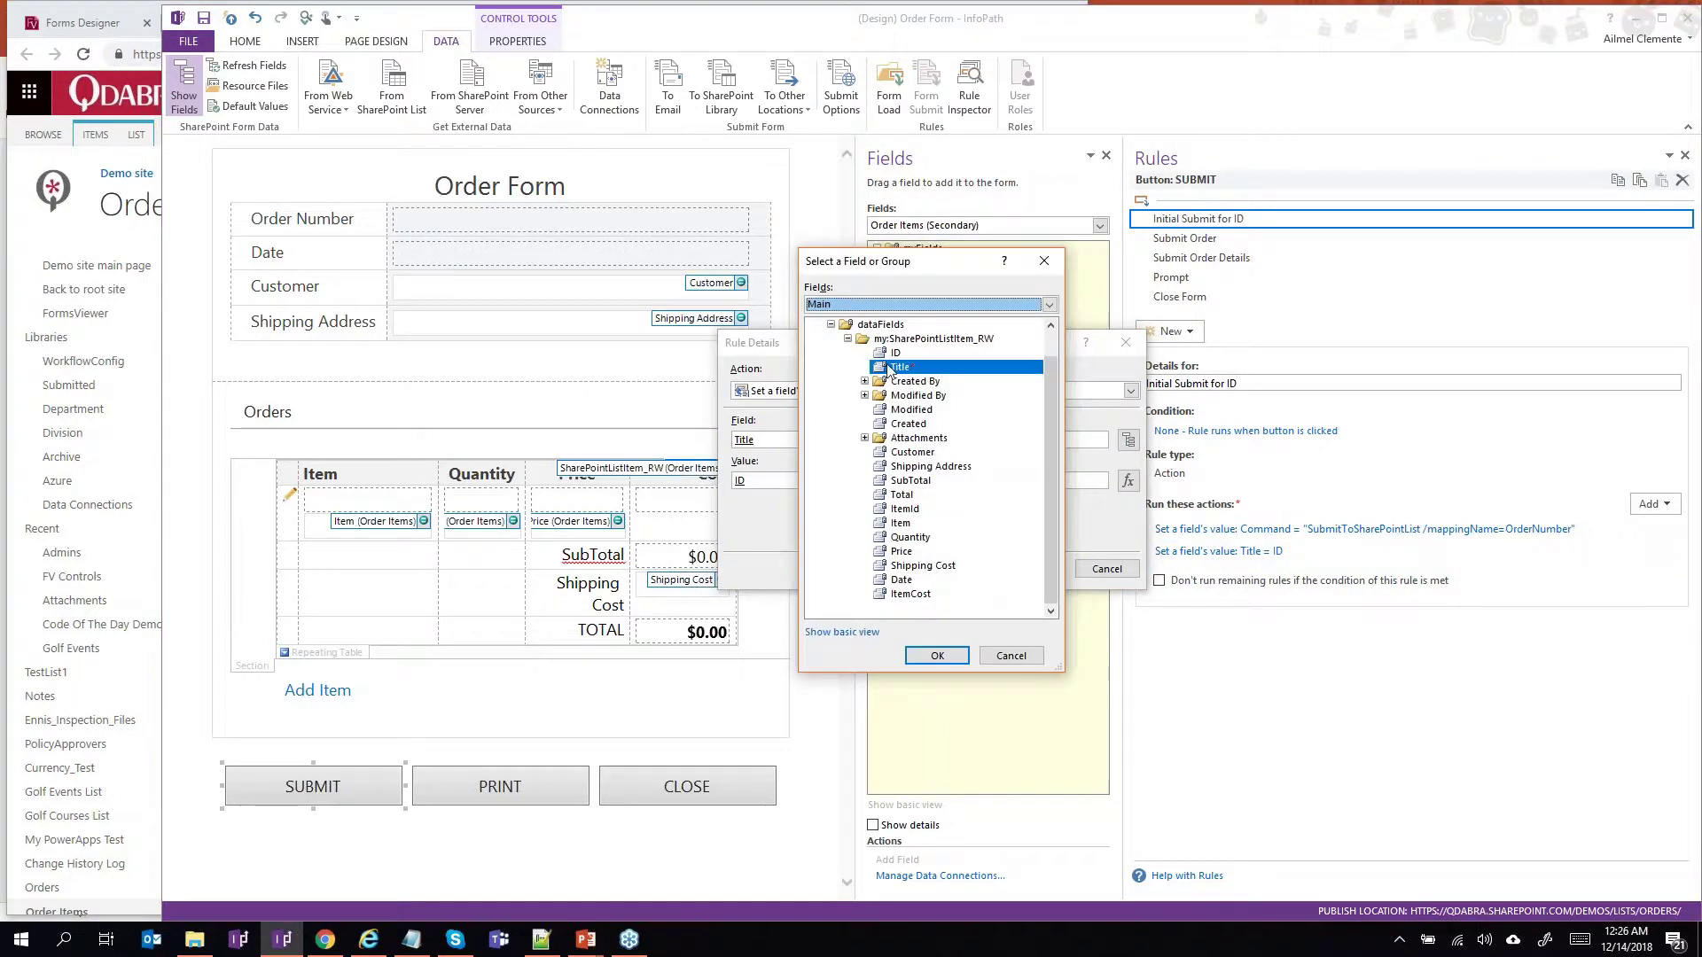
click(1010, 656)
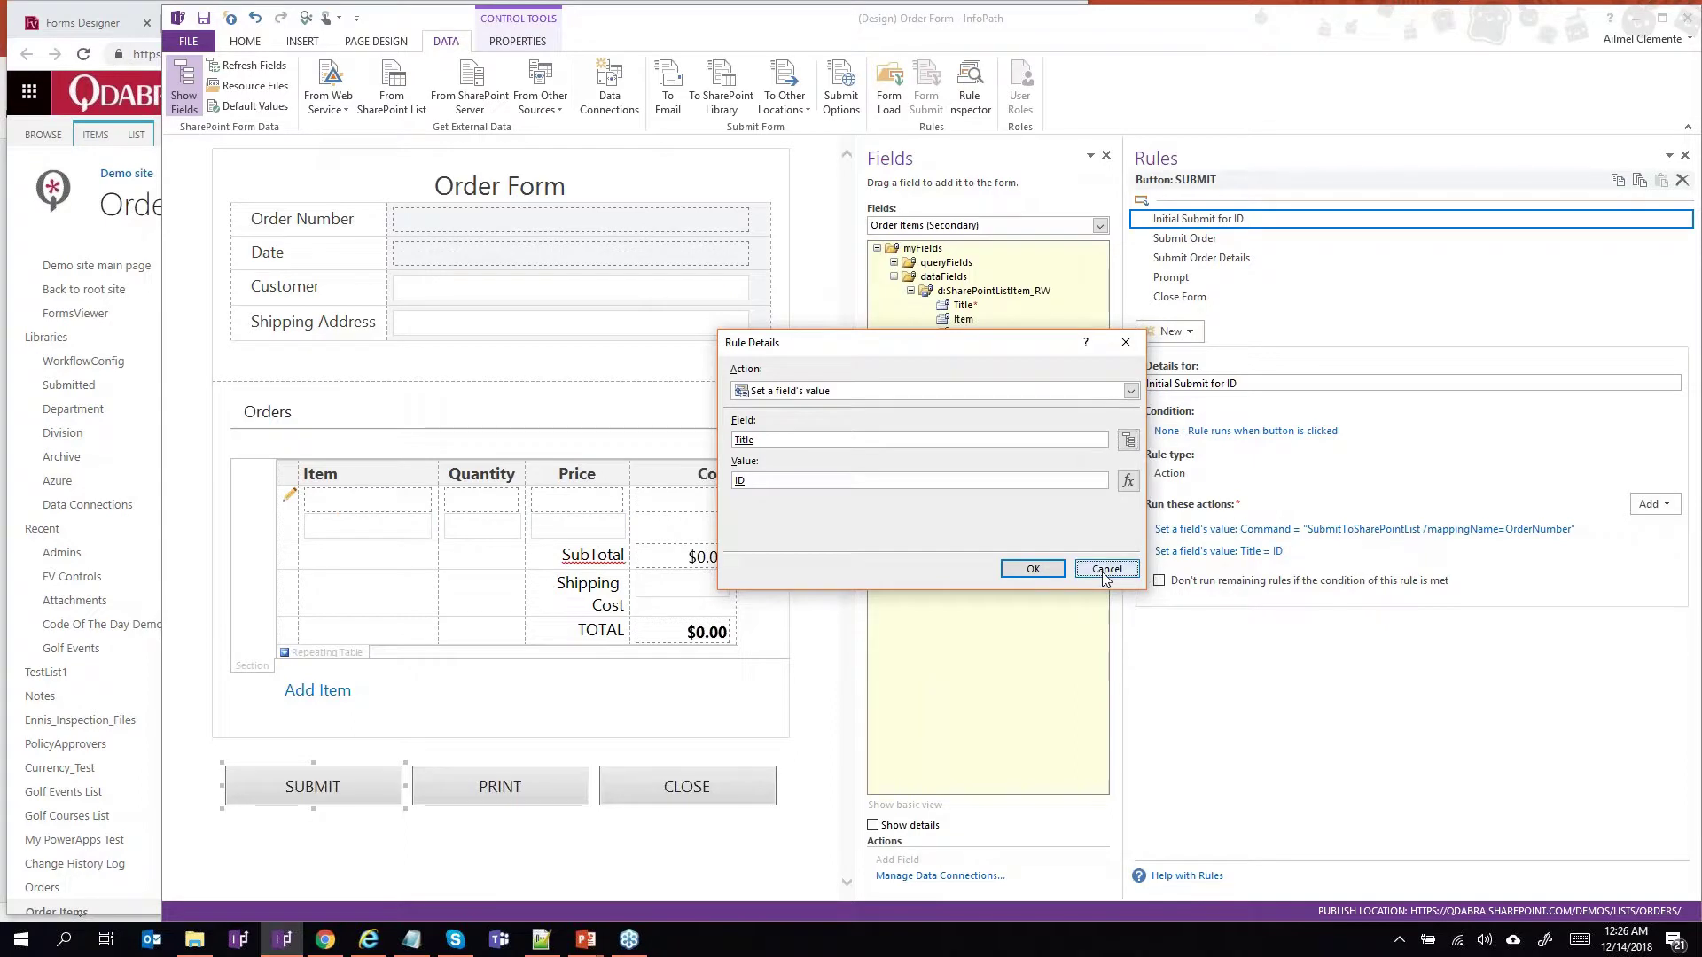
click(1105, 571)
Review Submit Order and Submit Order Details rules, examining the SetValue Command value from /xpath= onward.
click(1254, 243)
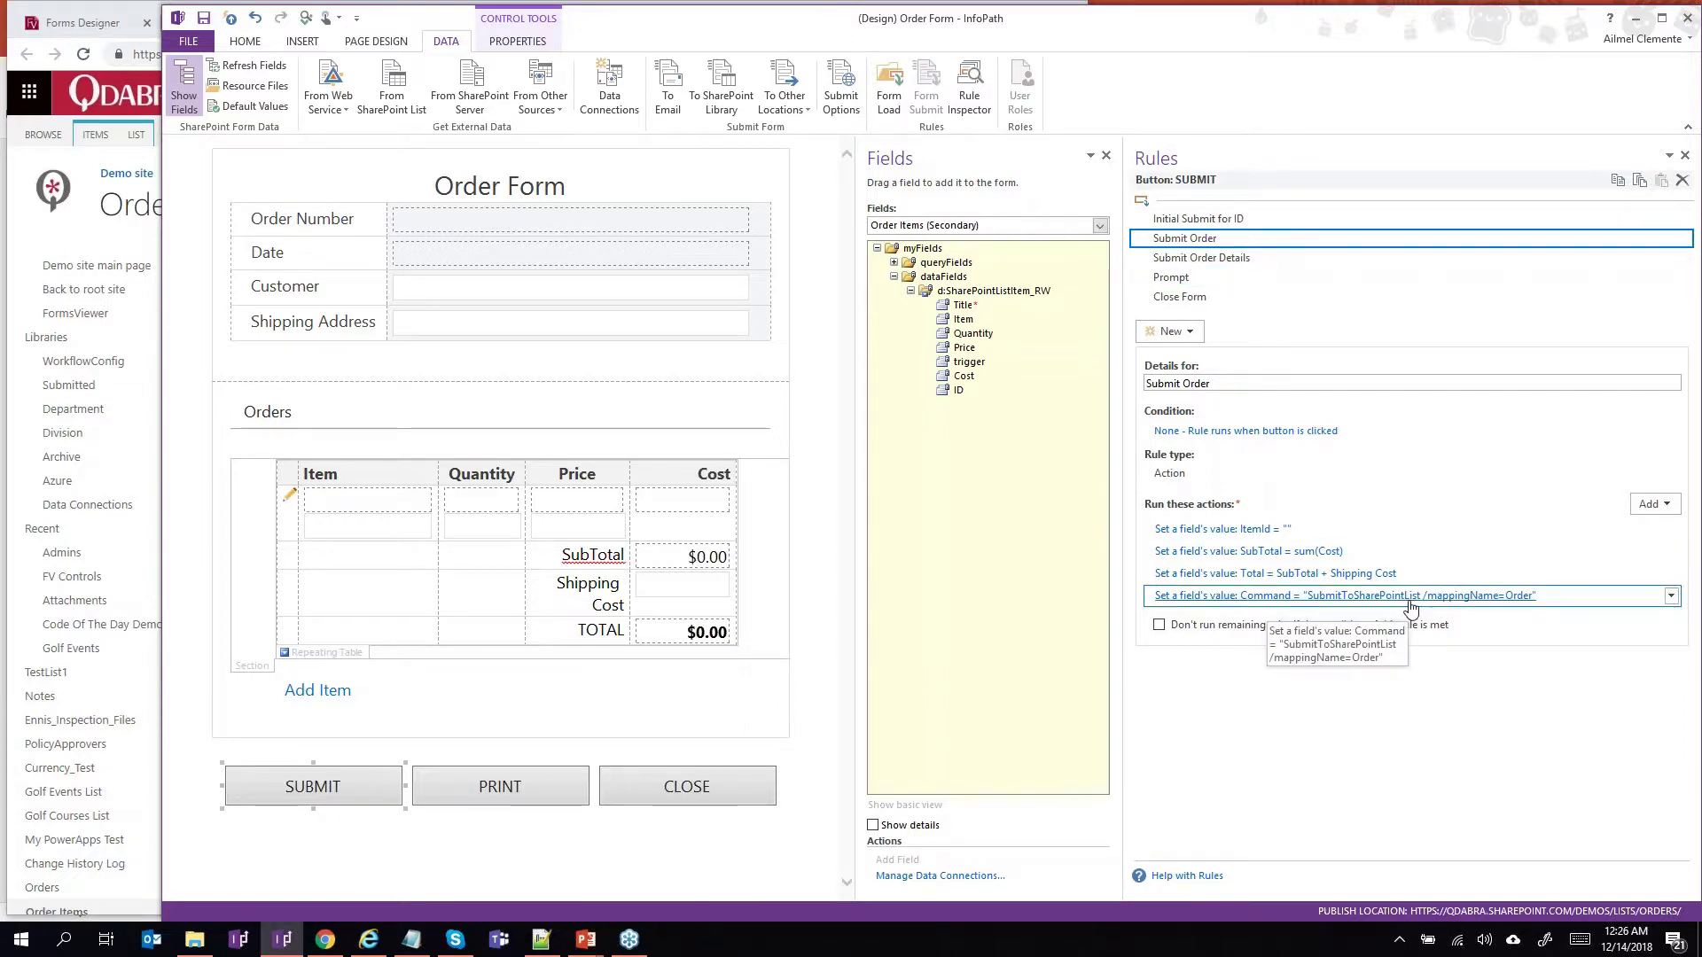
click(1372, 264)
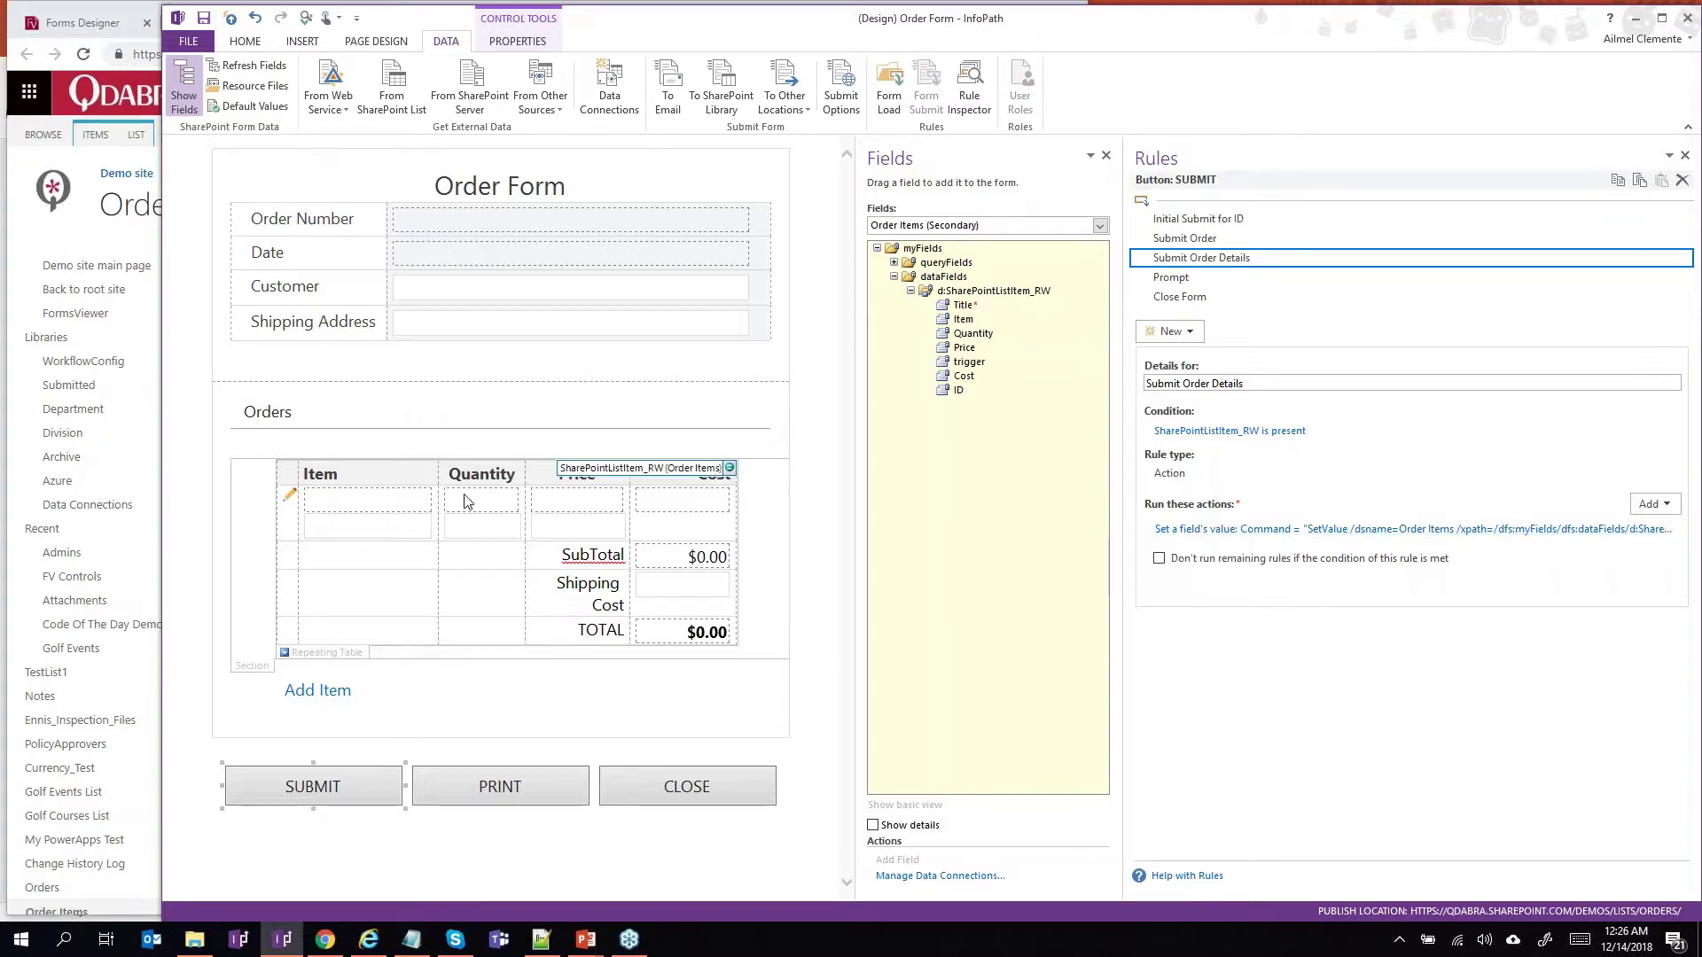
double_click(1197, 530)
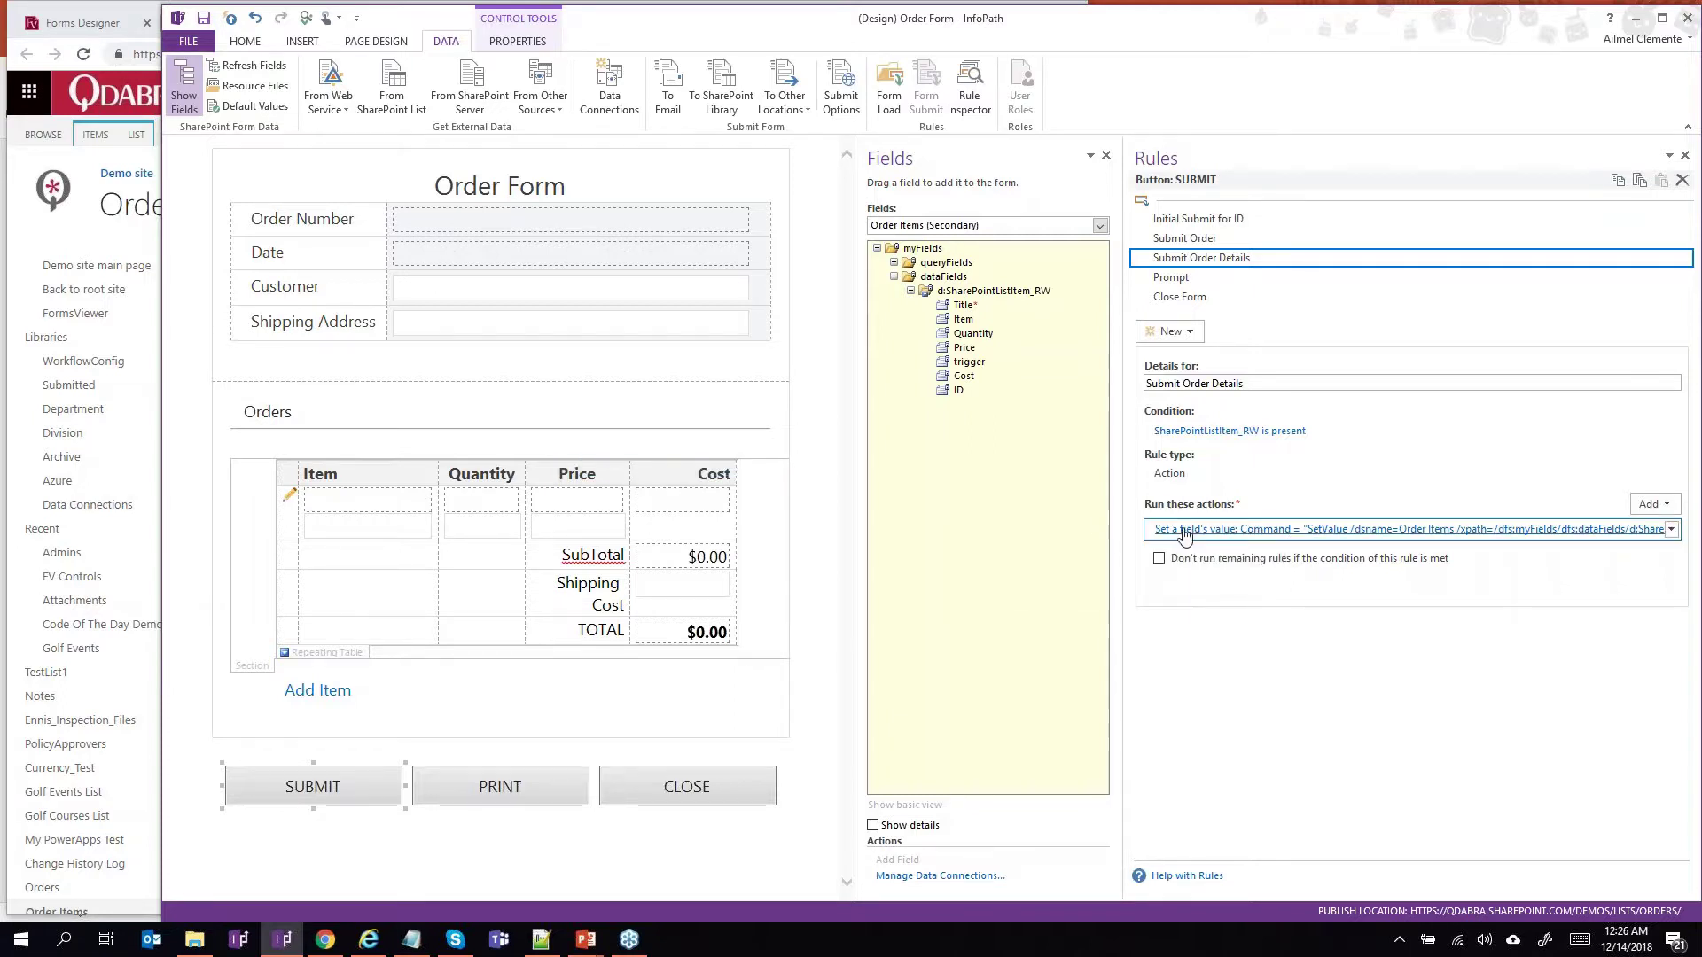
click(1025, 480)
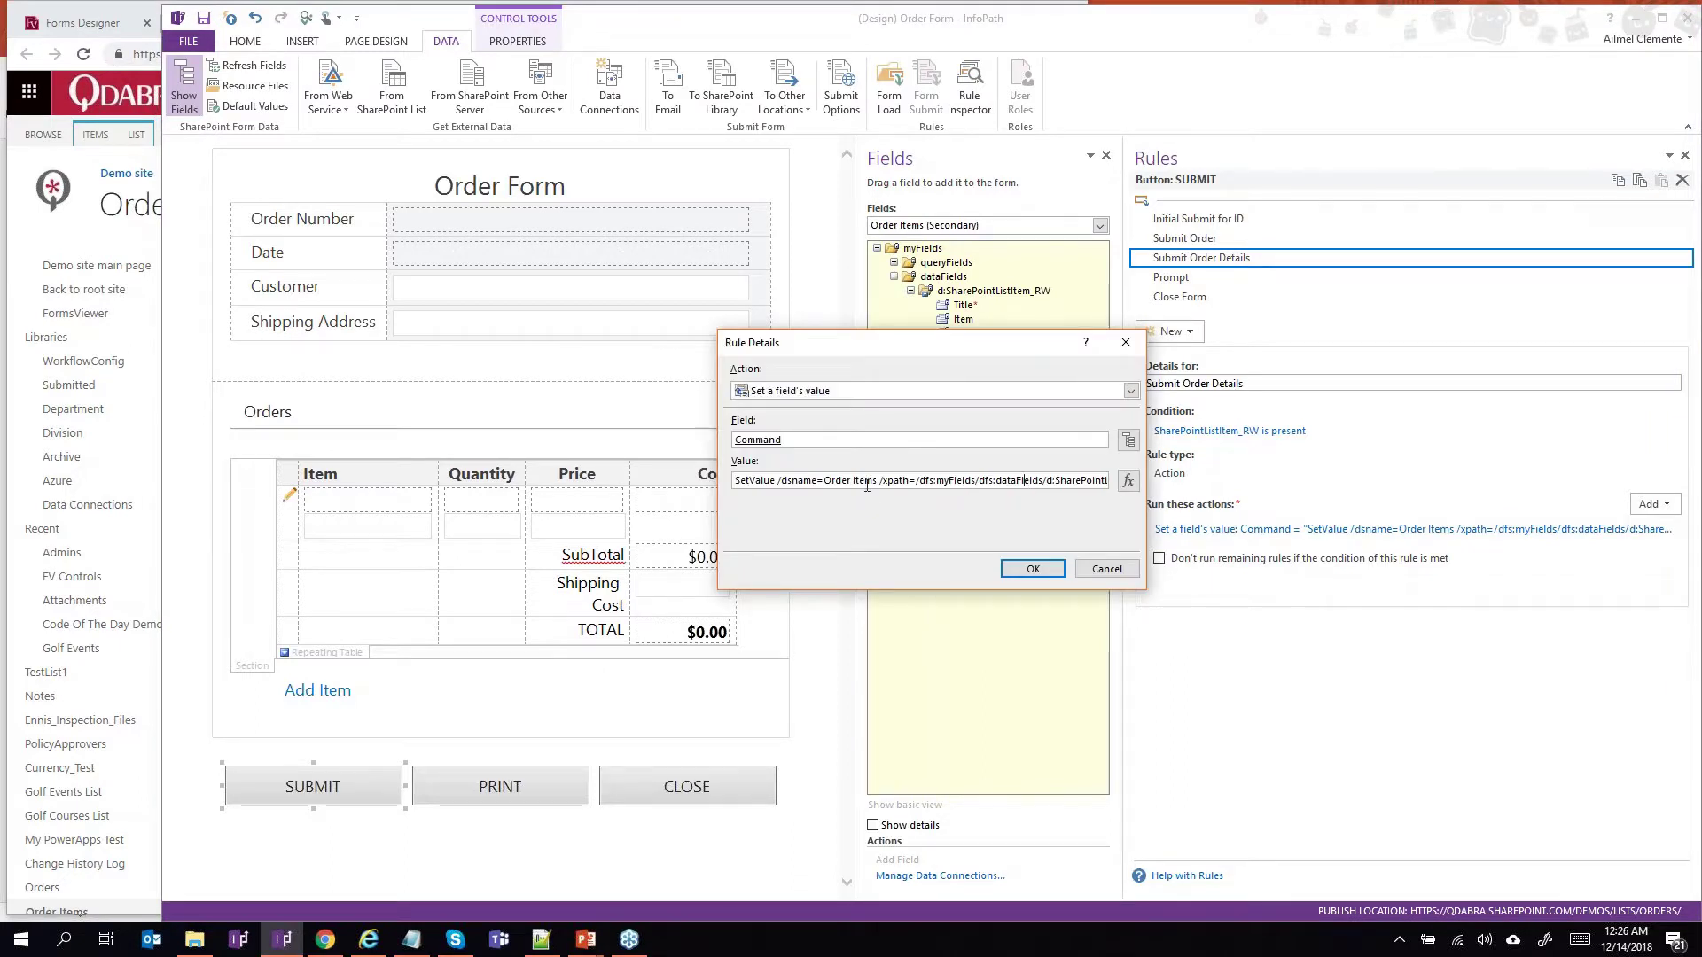
drag(887, 480, 1110, 493)
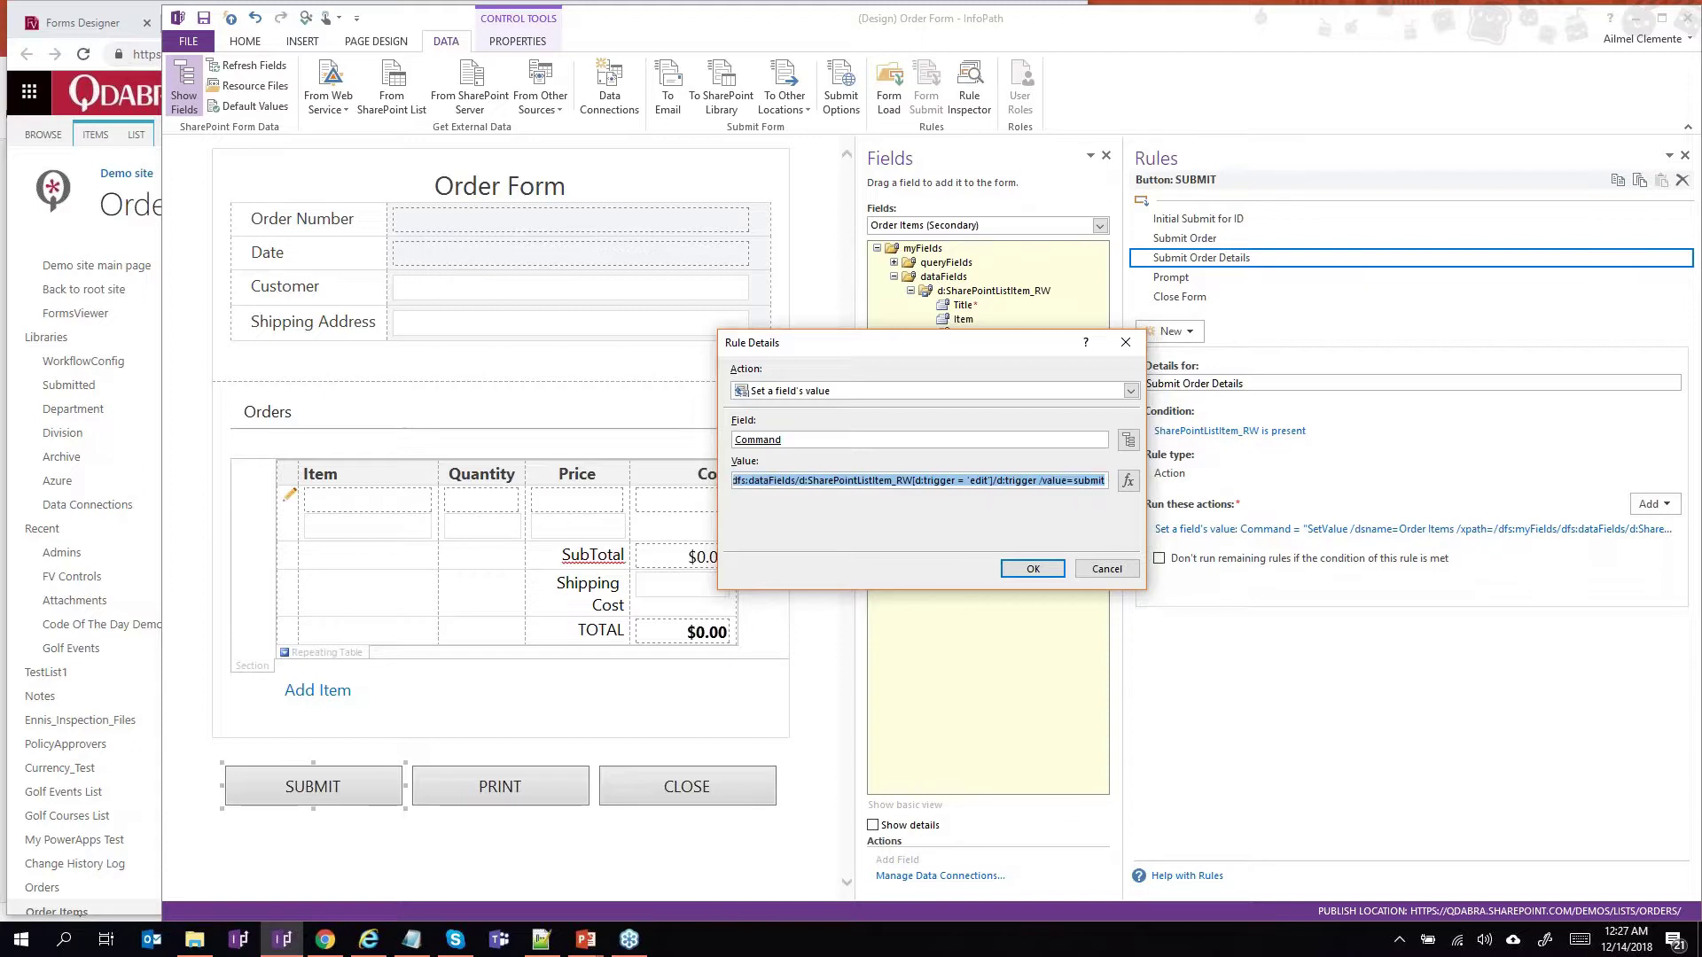
click(977, 482)
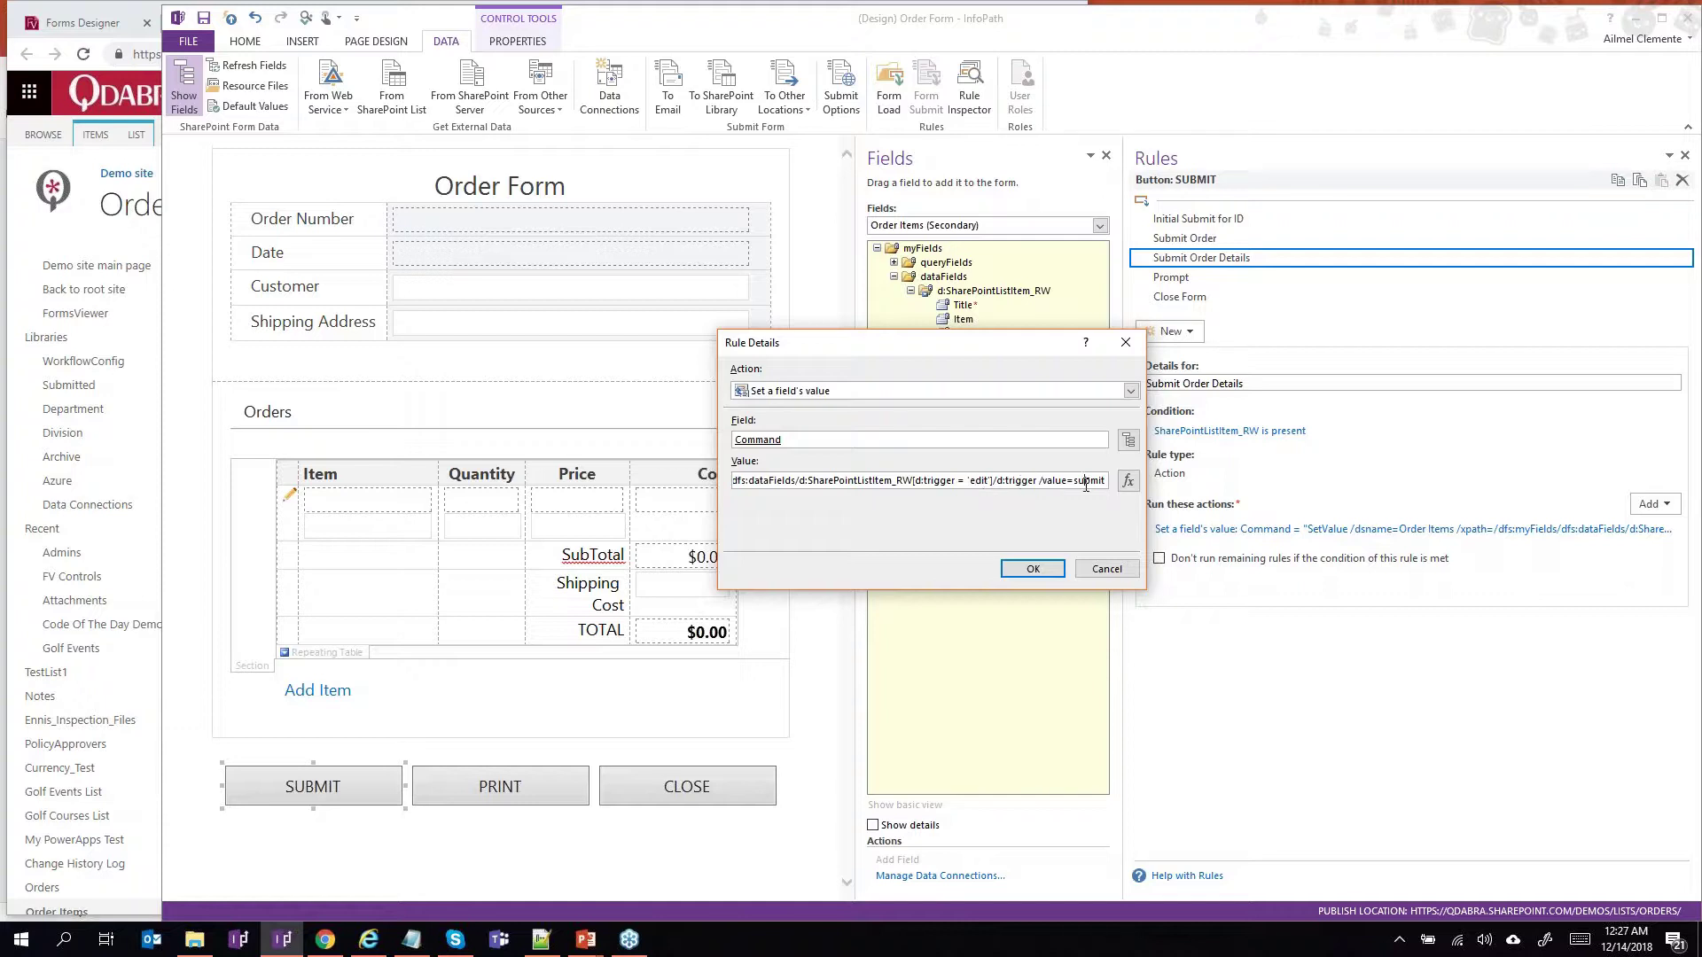
click(1106, 569)
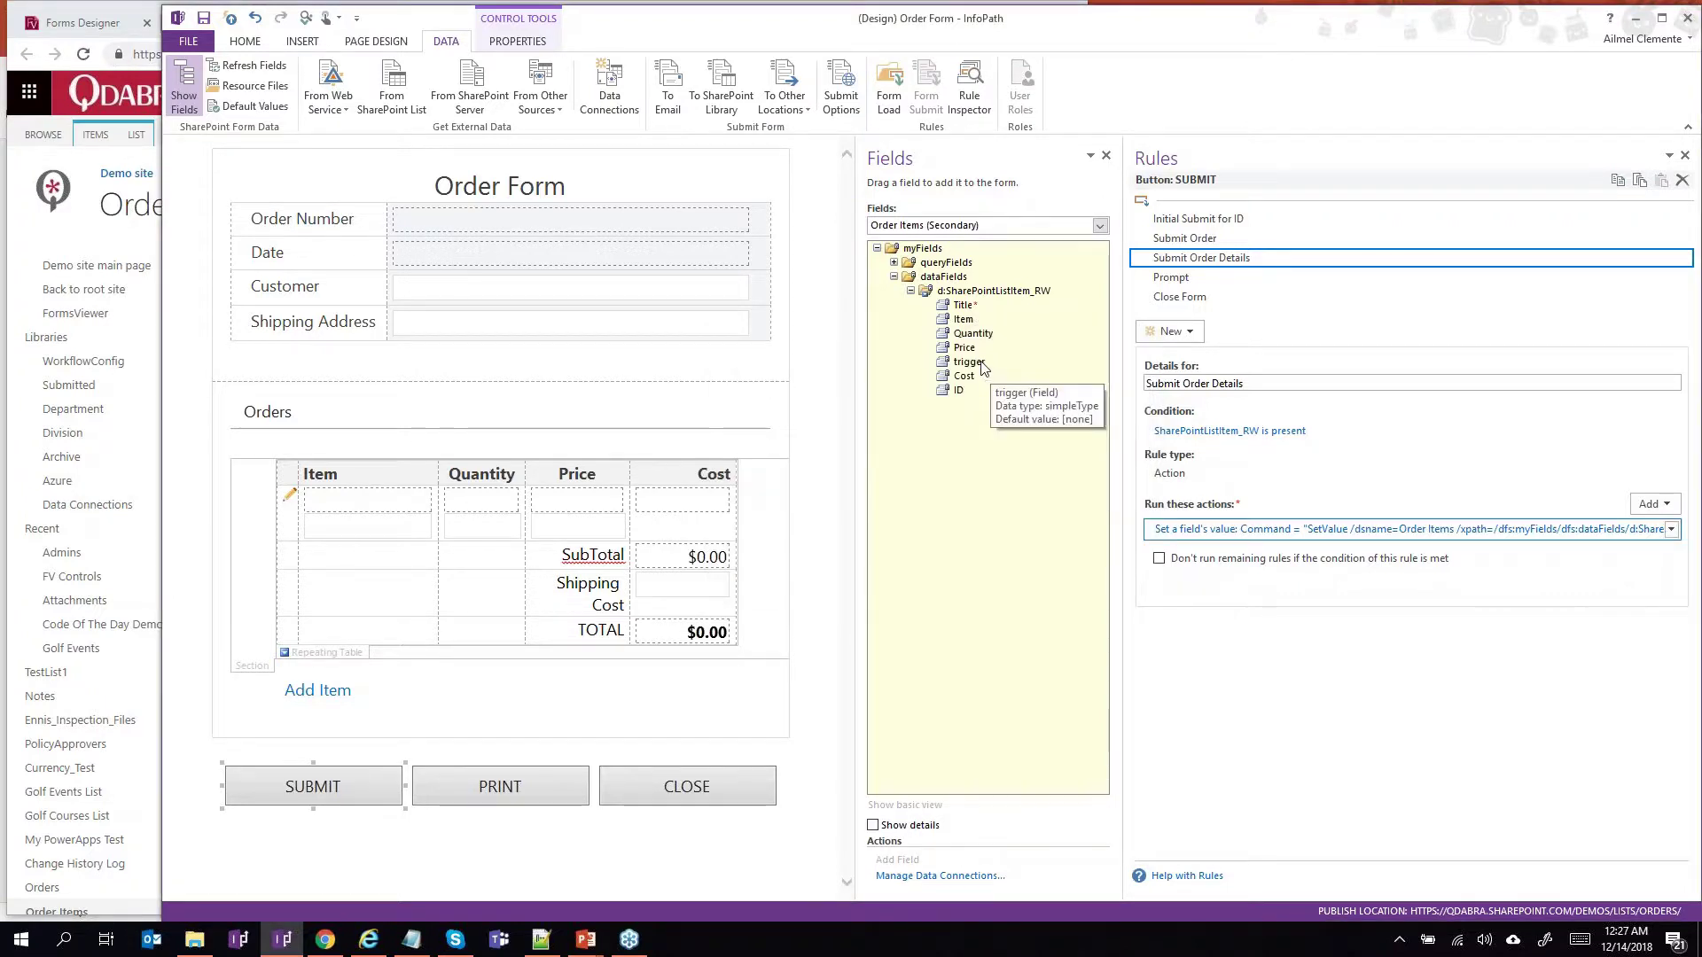
Select the trigger field and inspect its ItemId = ID action's target and formula, cancelling everything.
click(984, 363)
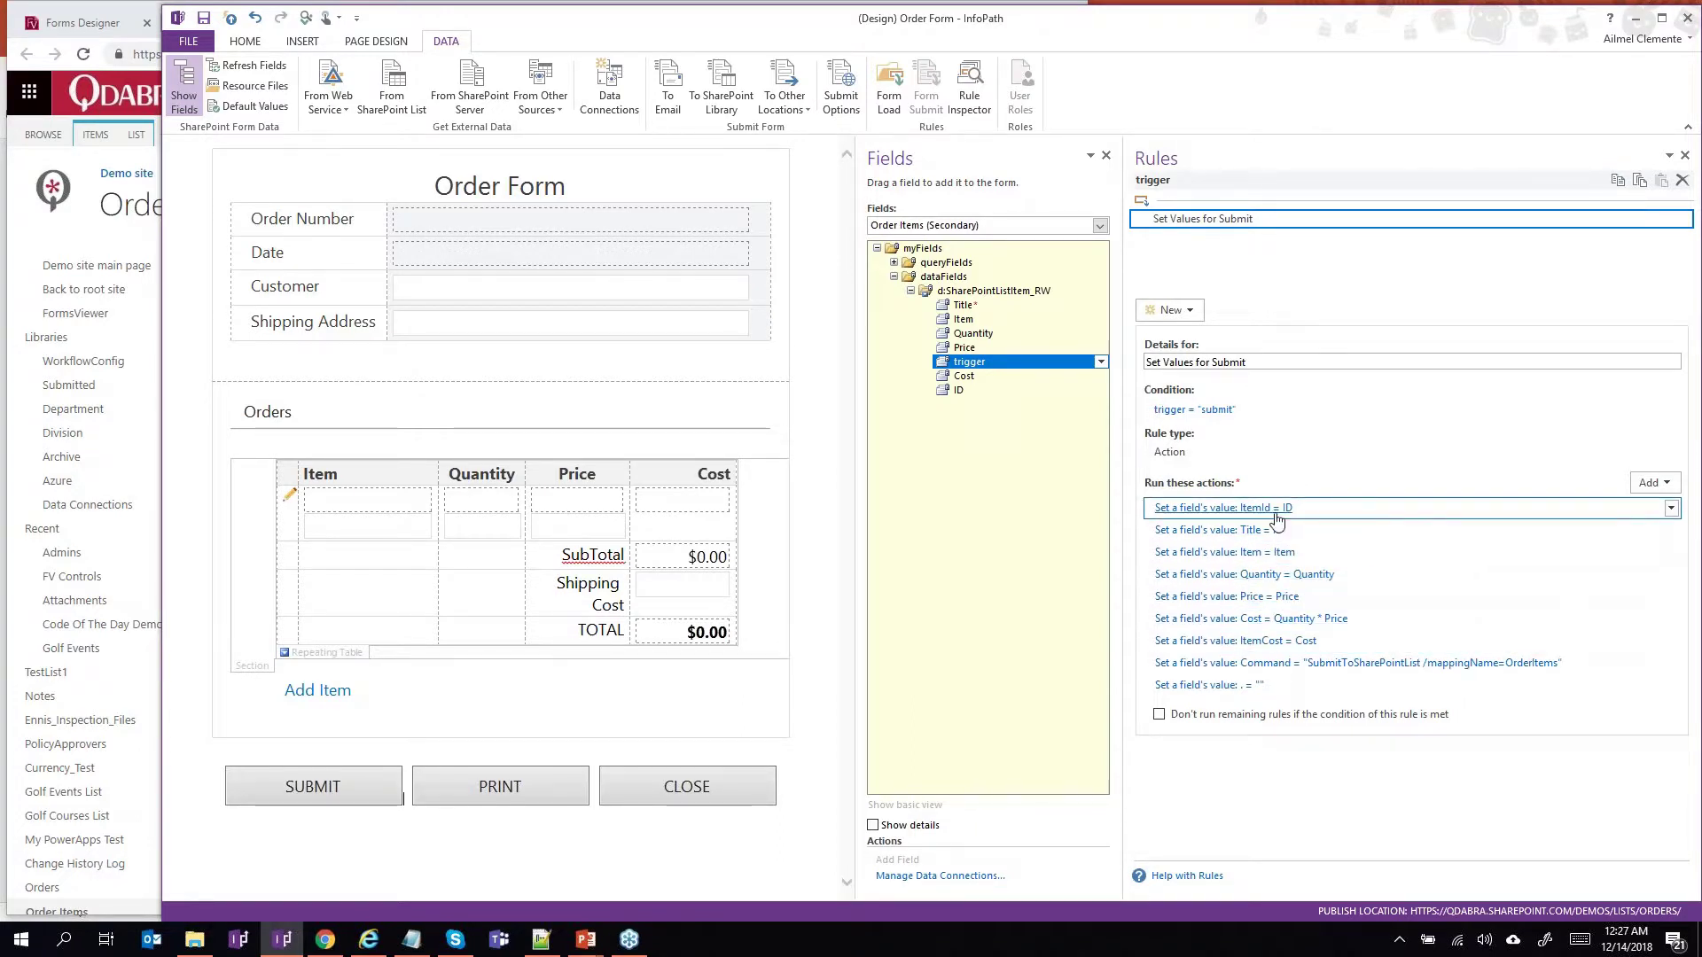
click(1224, 508)
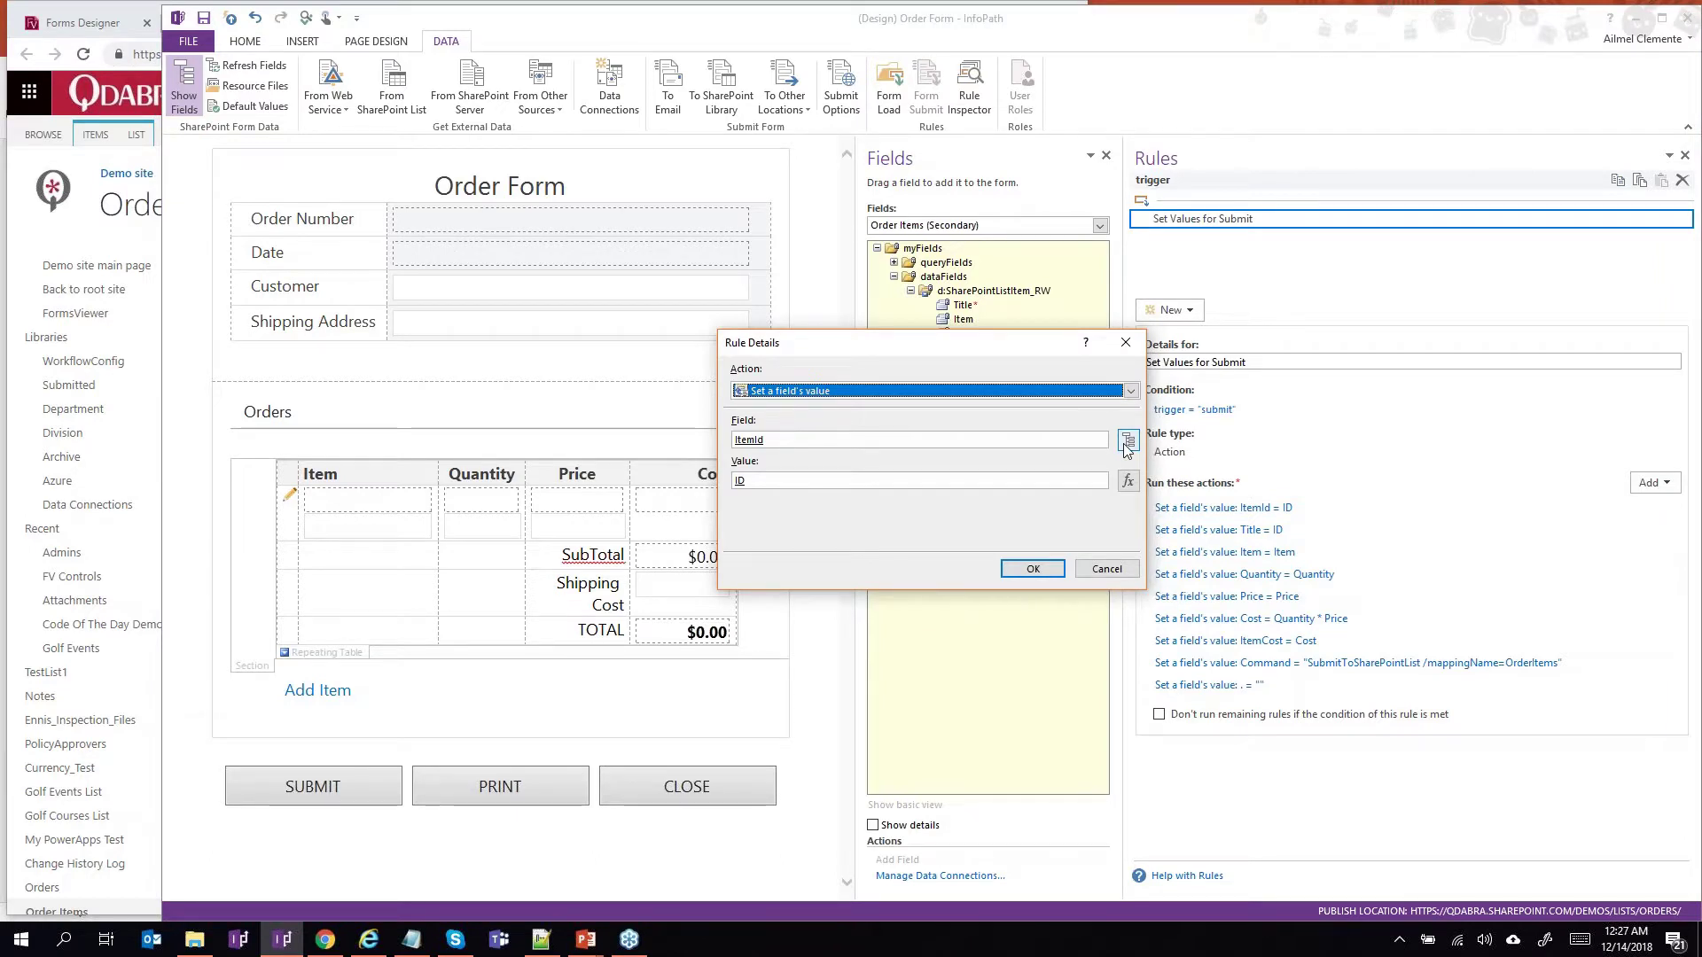
click(1127, 442)
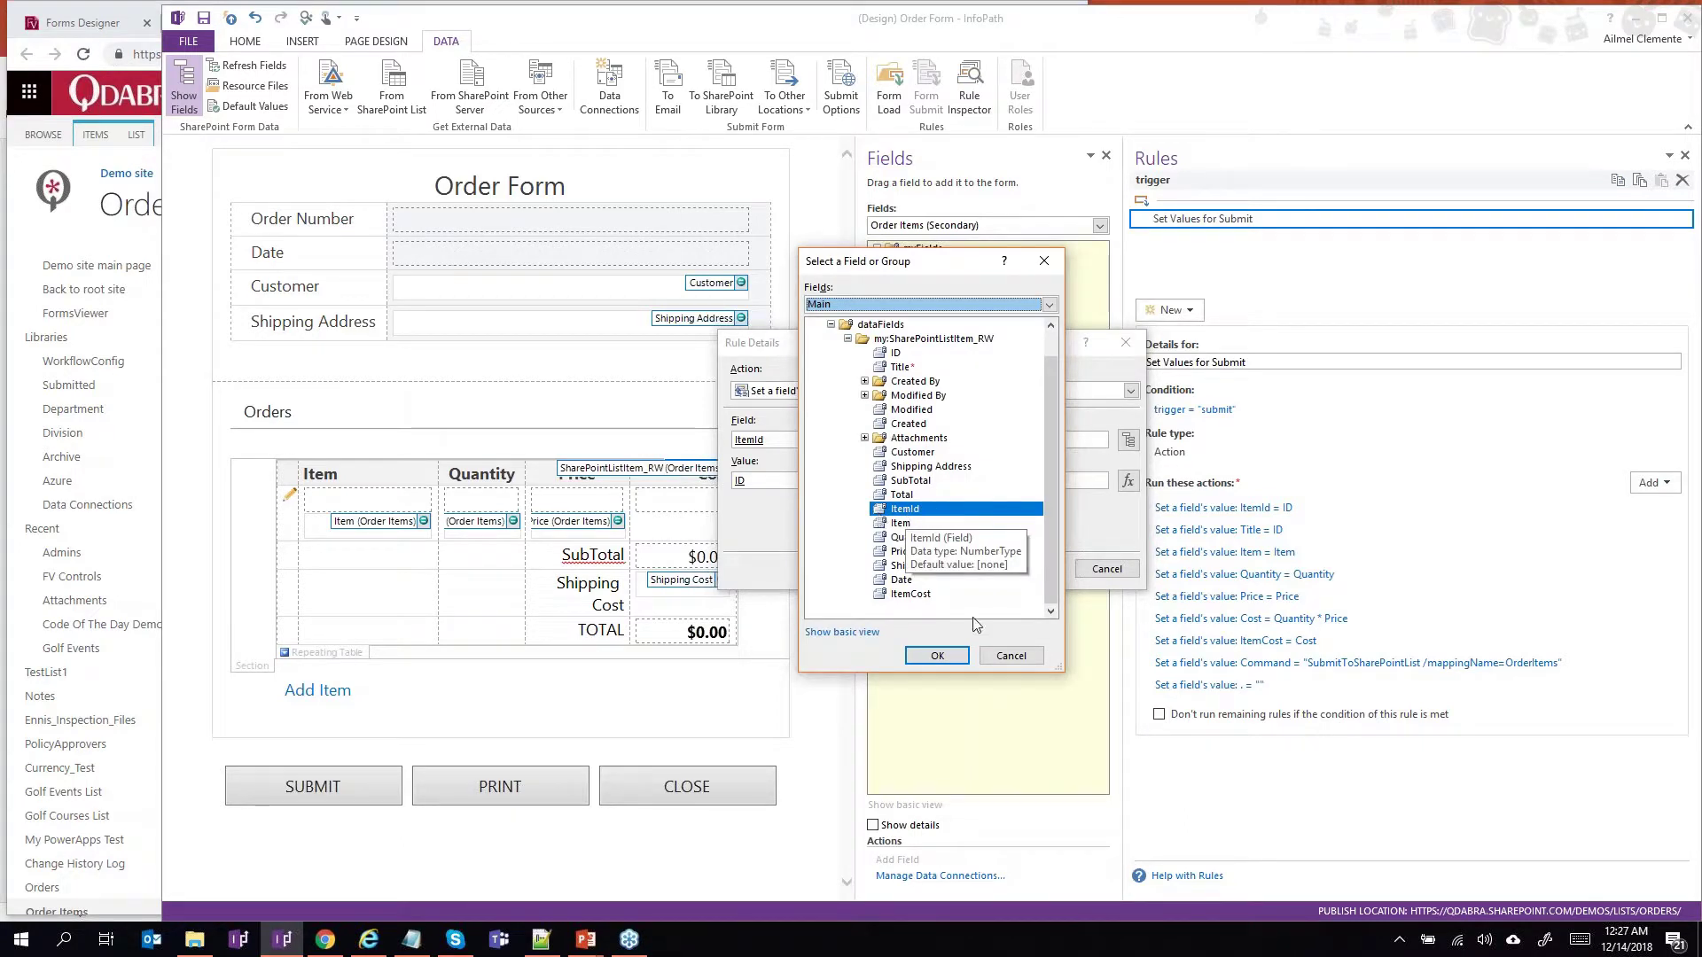
click(1001, 660)
click(1127, 482)
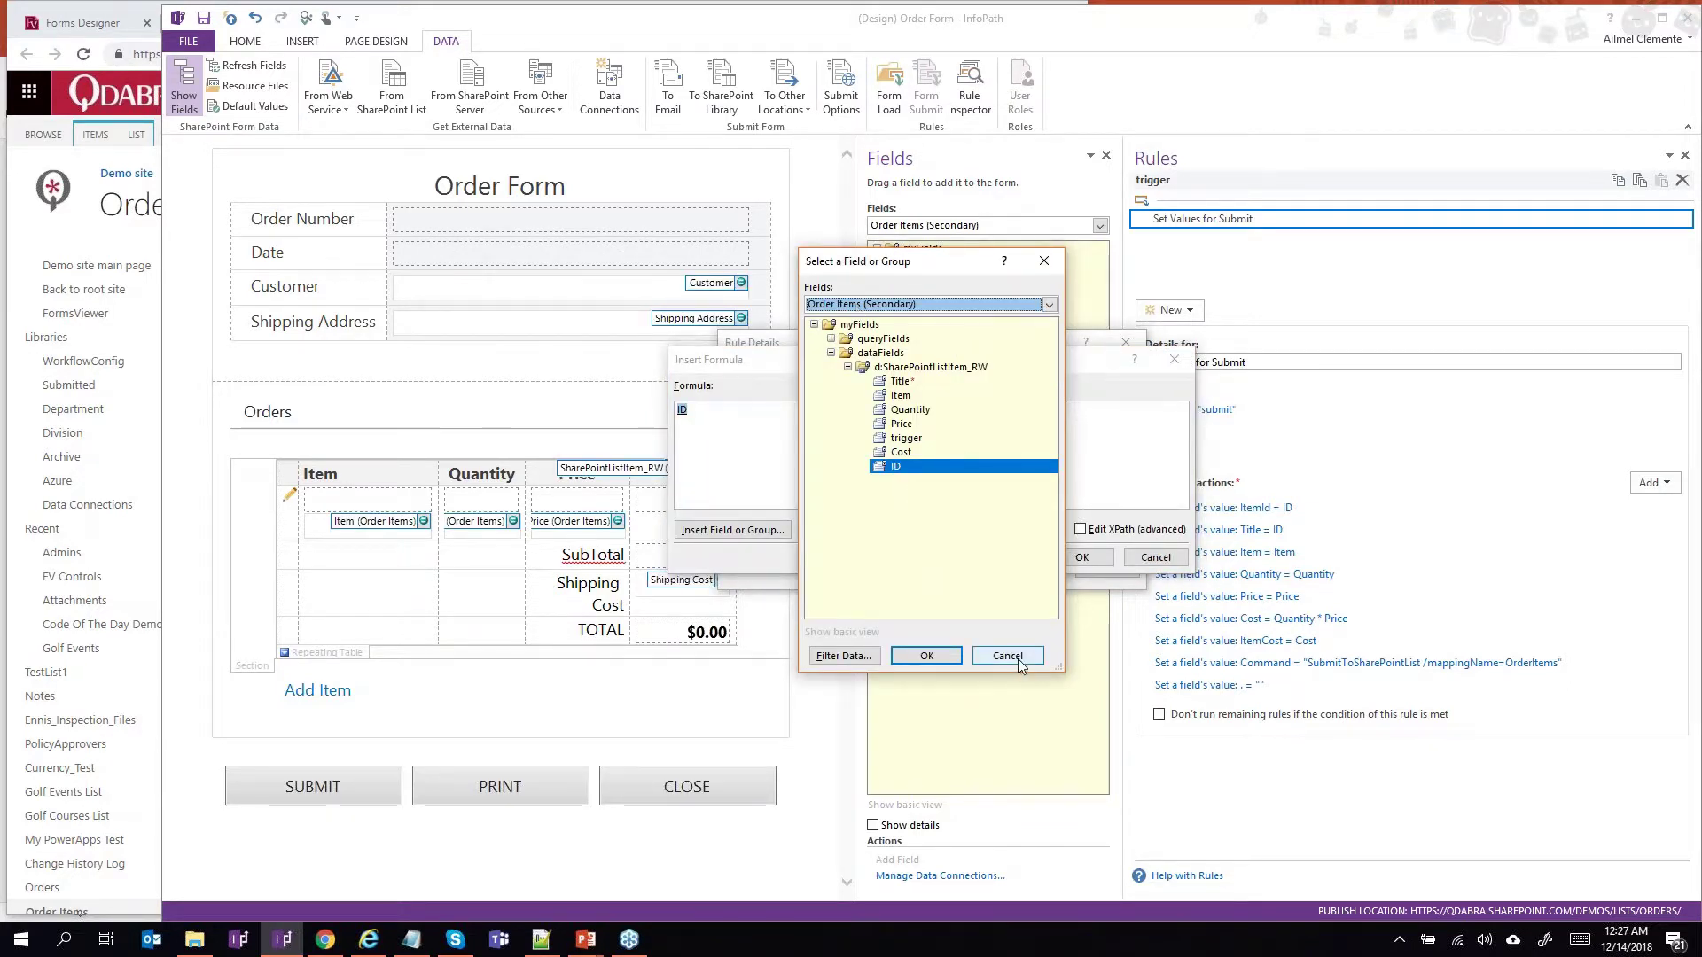
click(1008, 656)
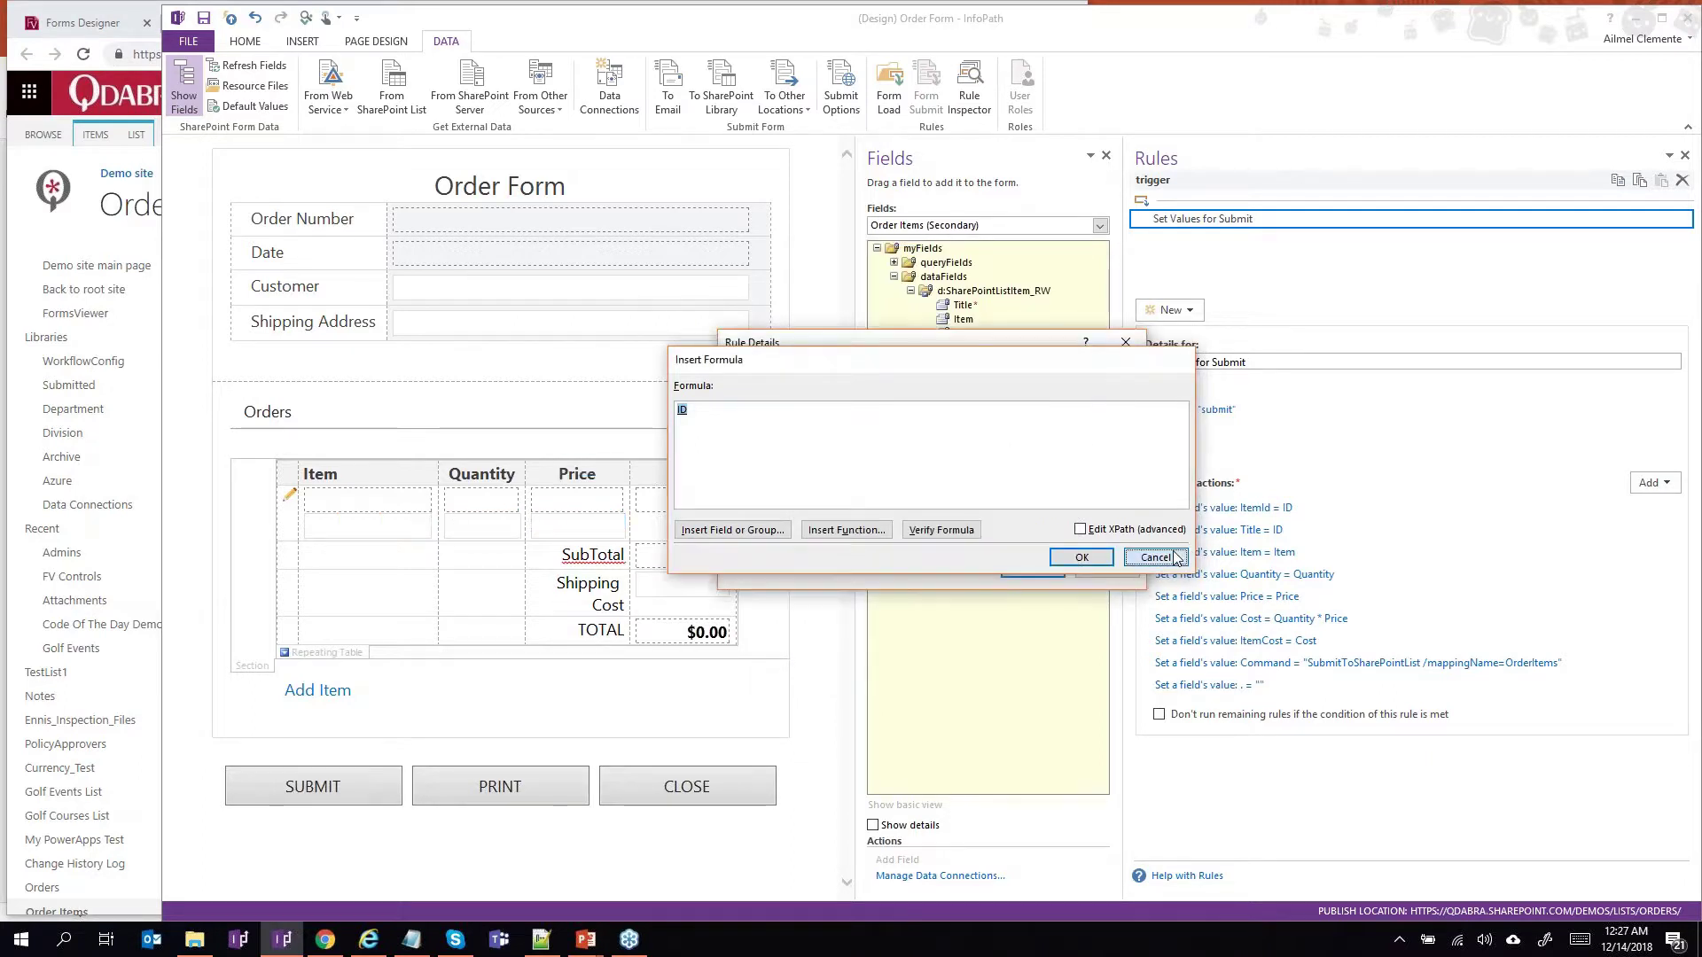
click(1176, 557)
click(1106, 570)
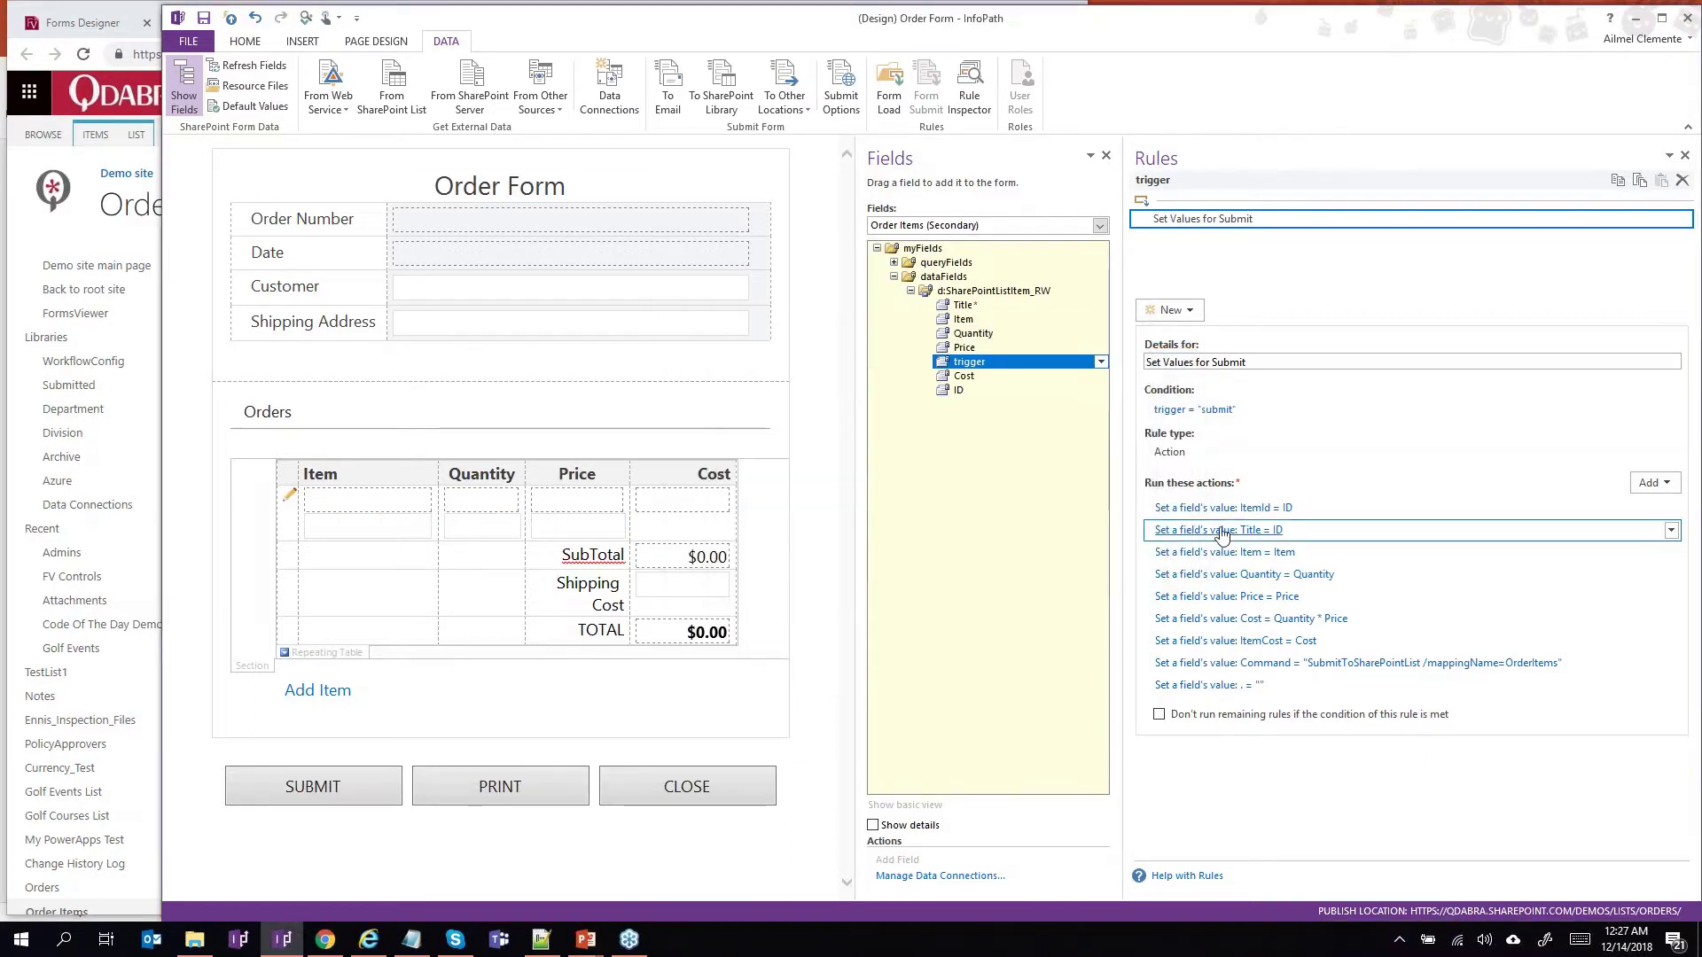
click(1222, 530)
click(1129, 441)
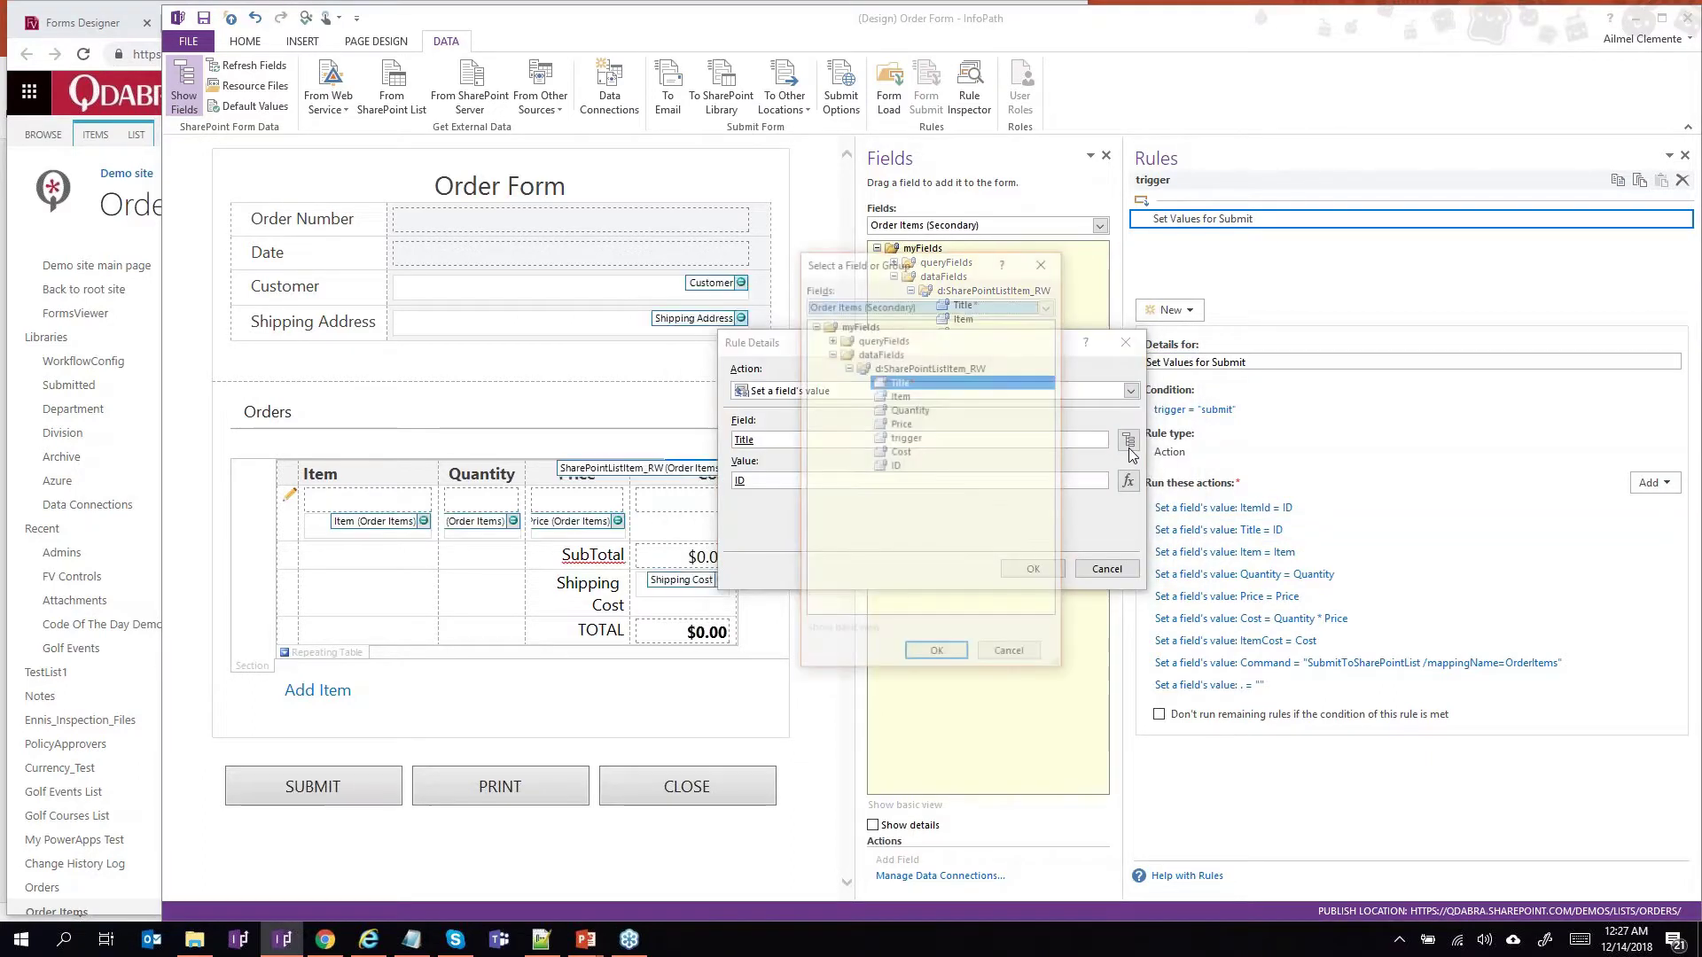
click(1011, 657)
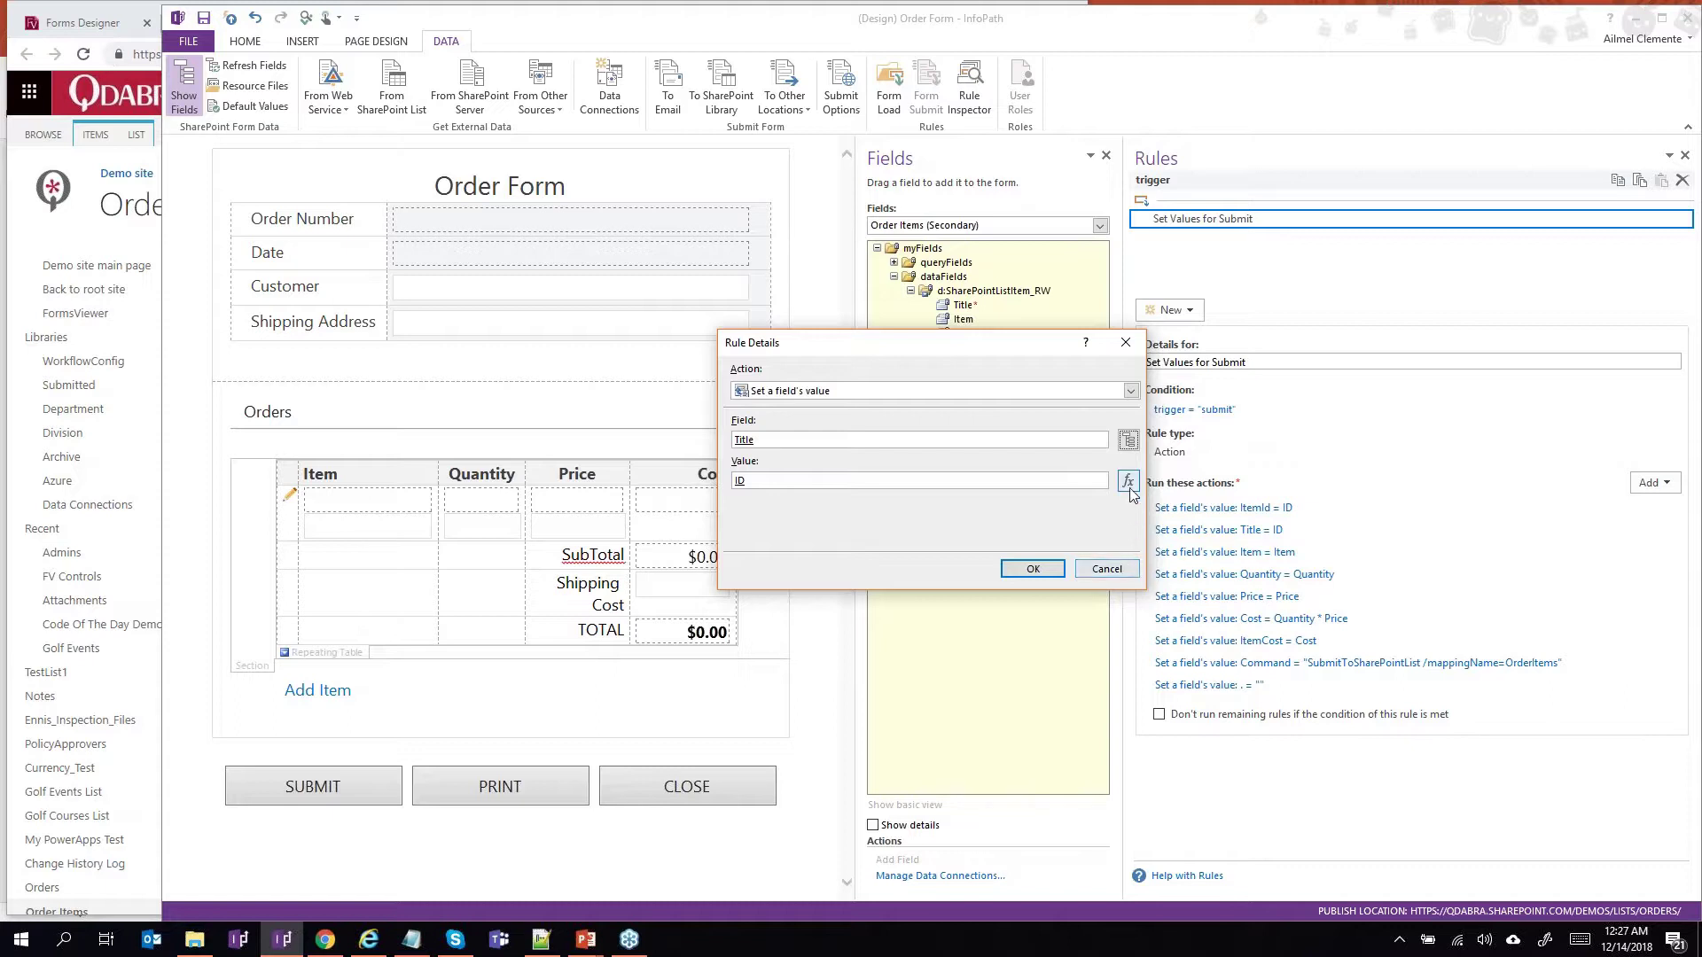
click(1127, 480)
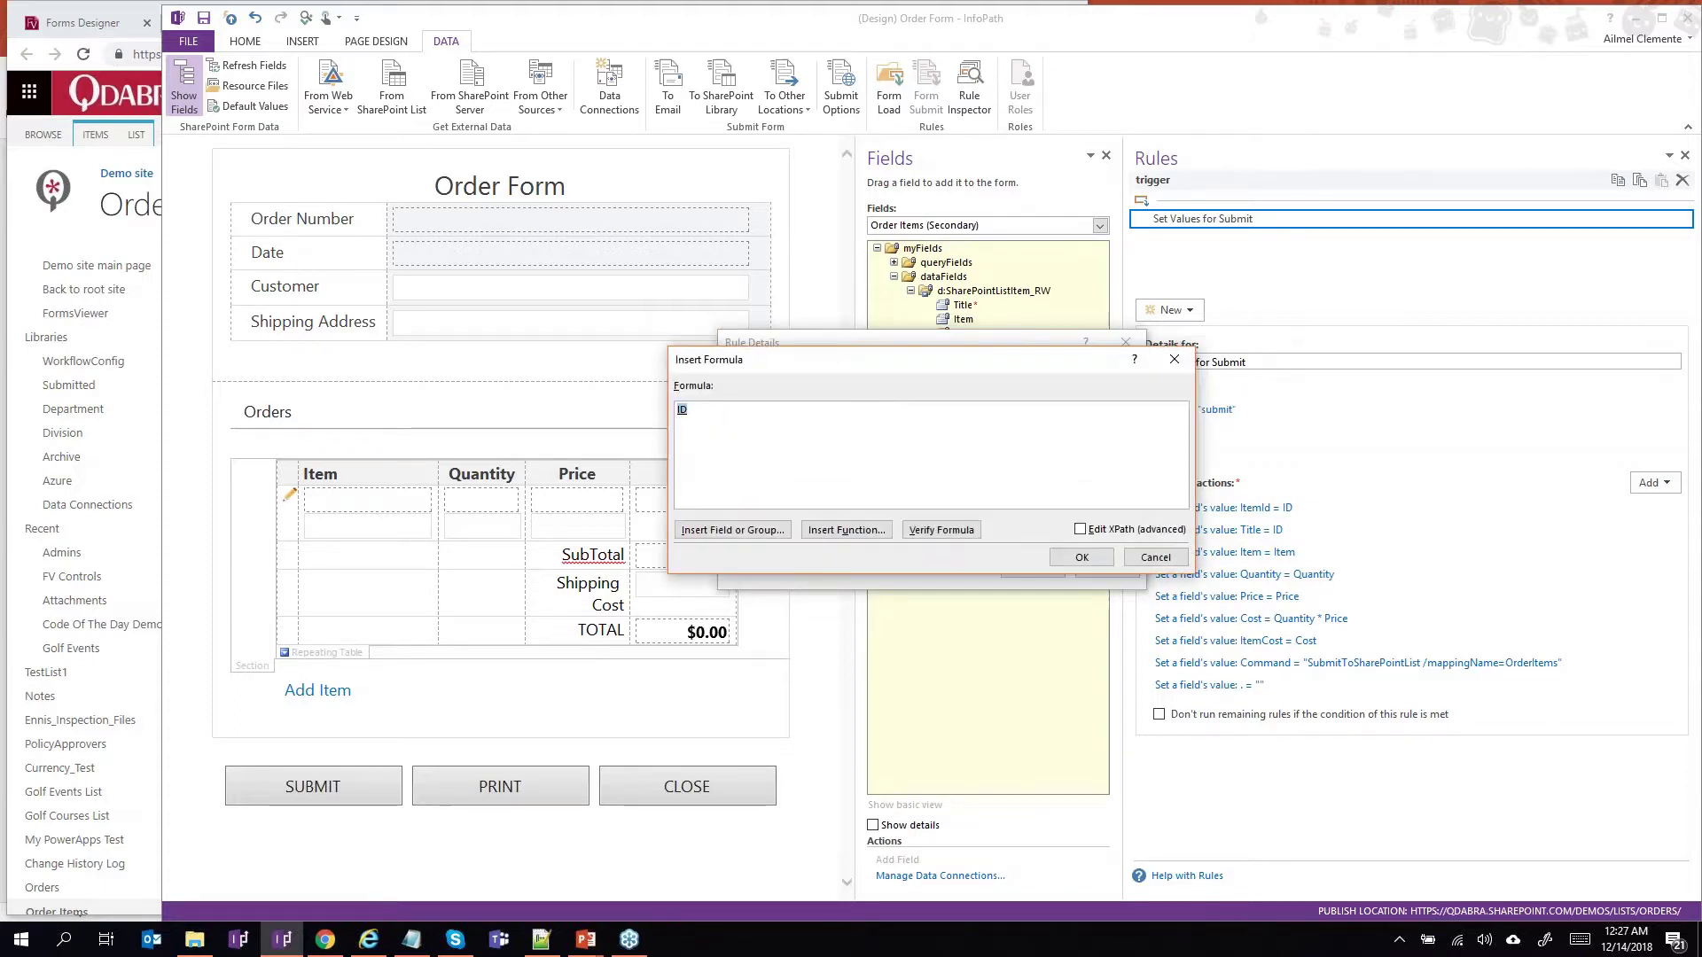
double_click(683, 410)
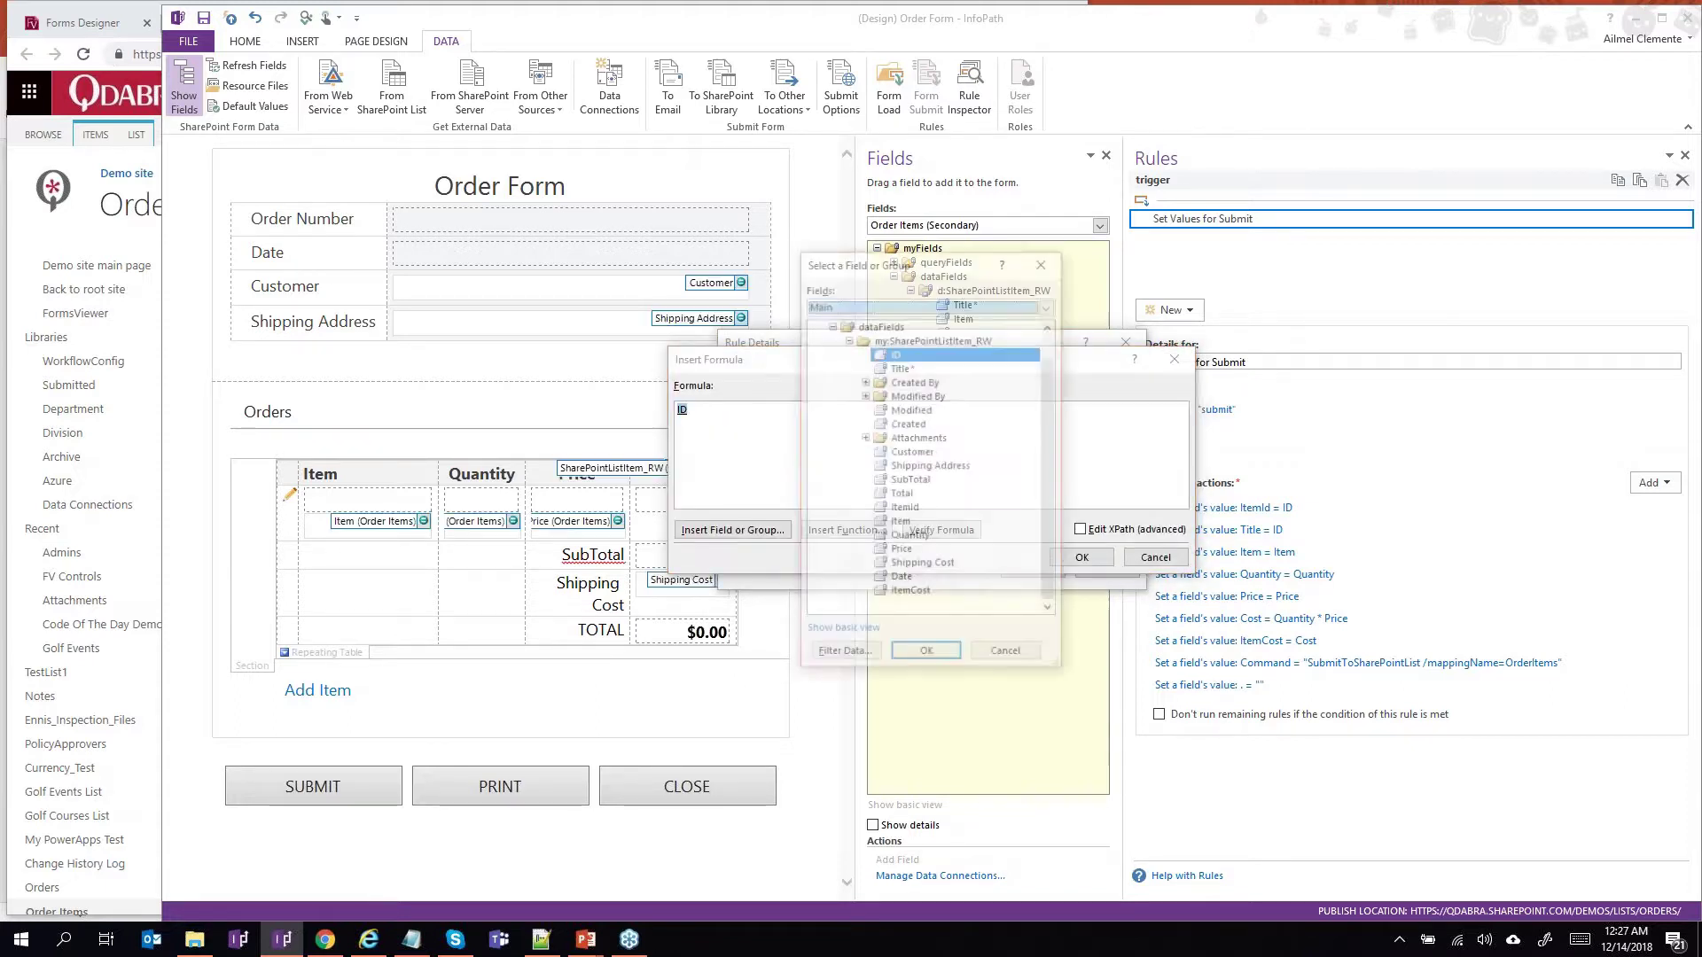
click(994, 663)
click(1135, 560)
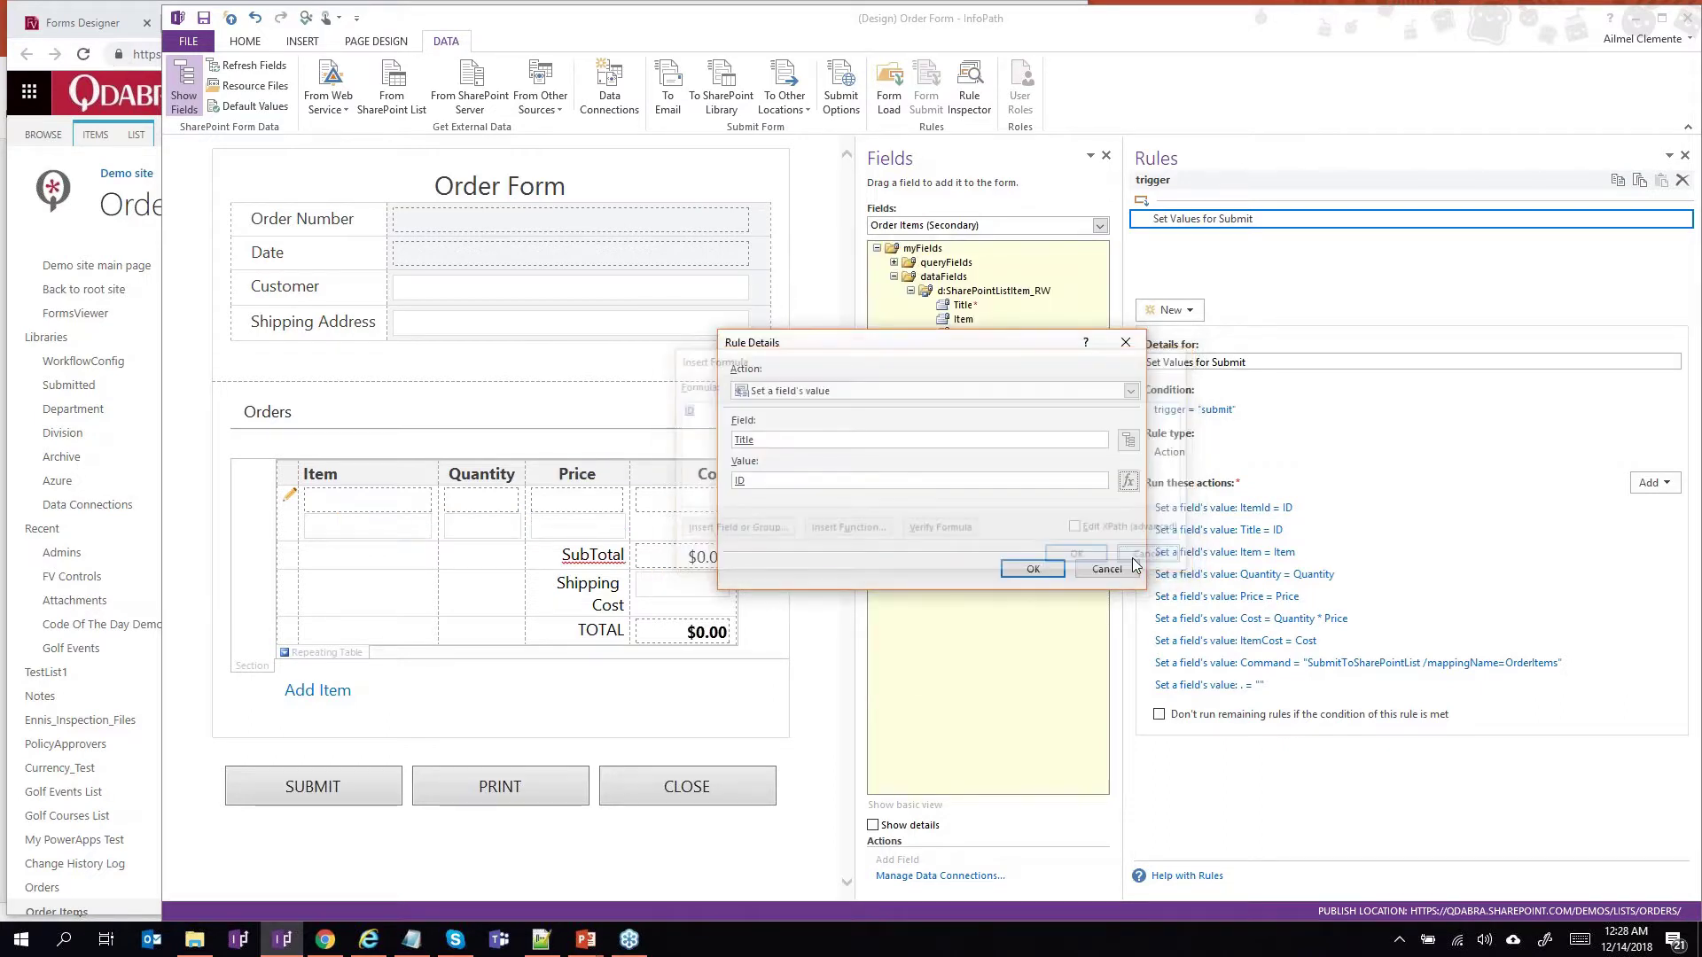
click(1107, 569)
click(1223, 554)
click(1128, 441)
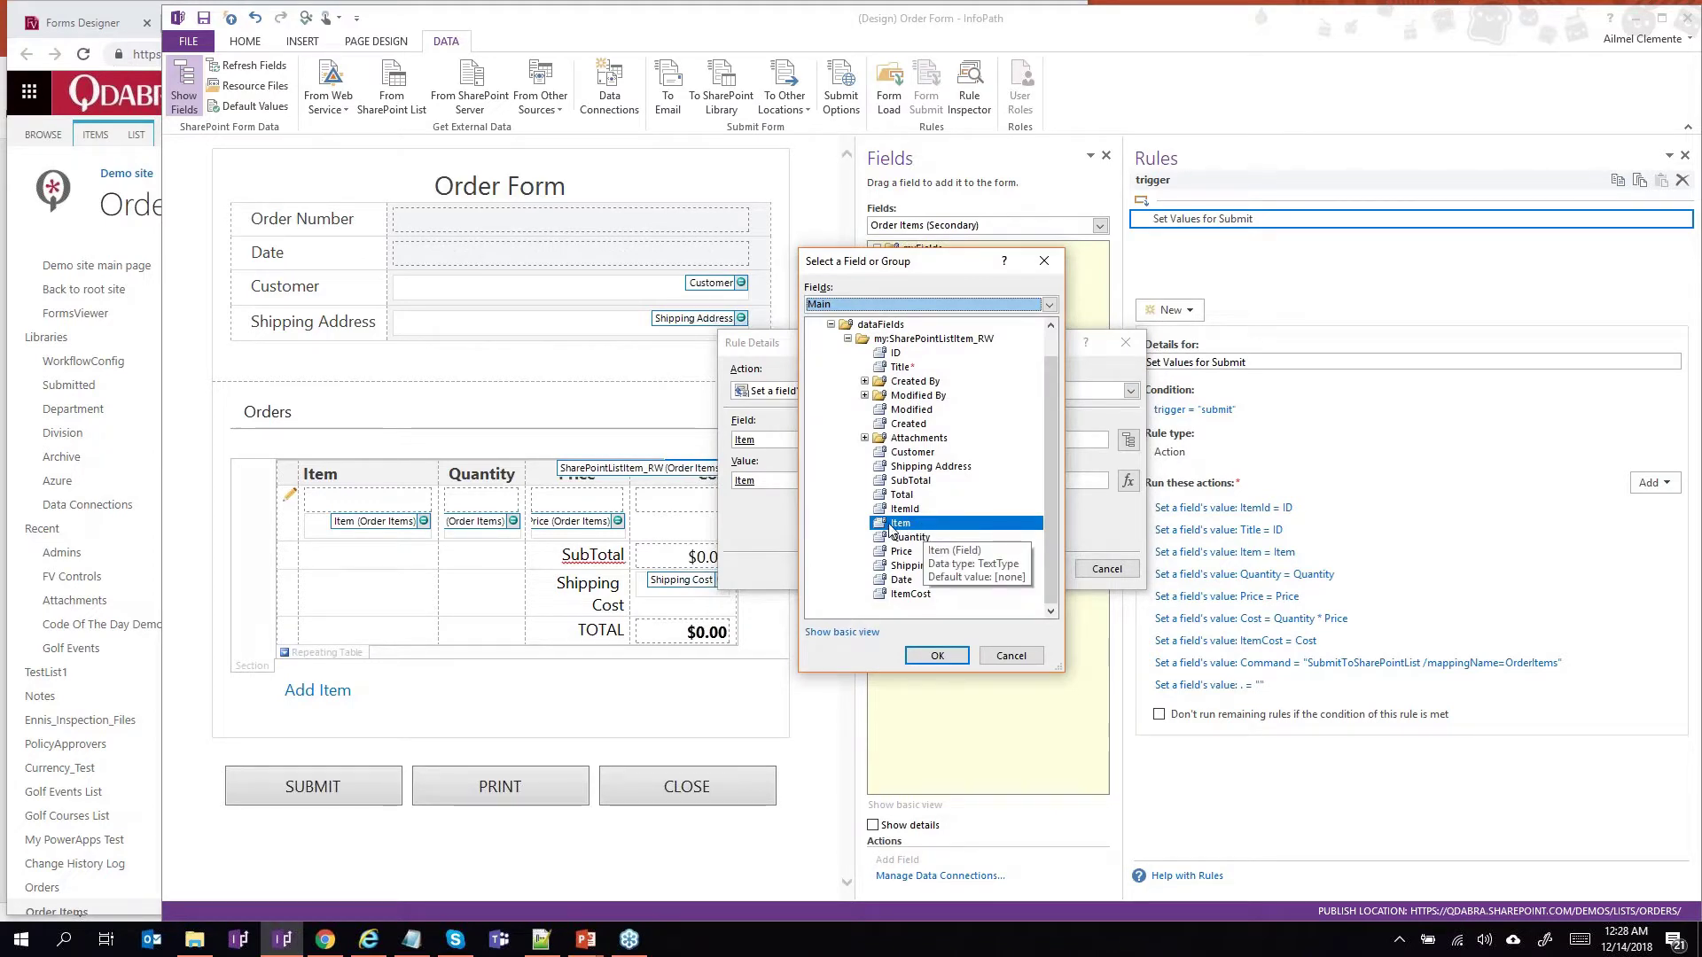
click(1009, 656)
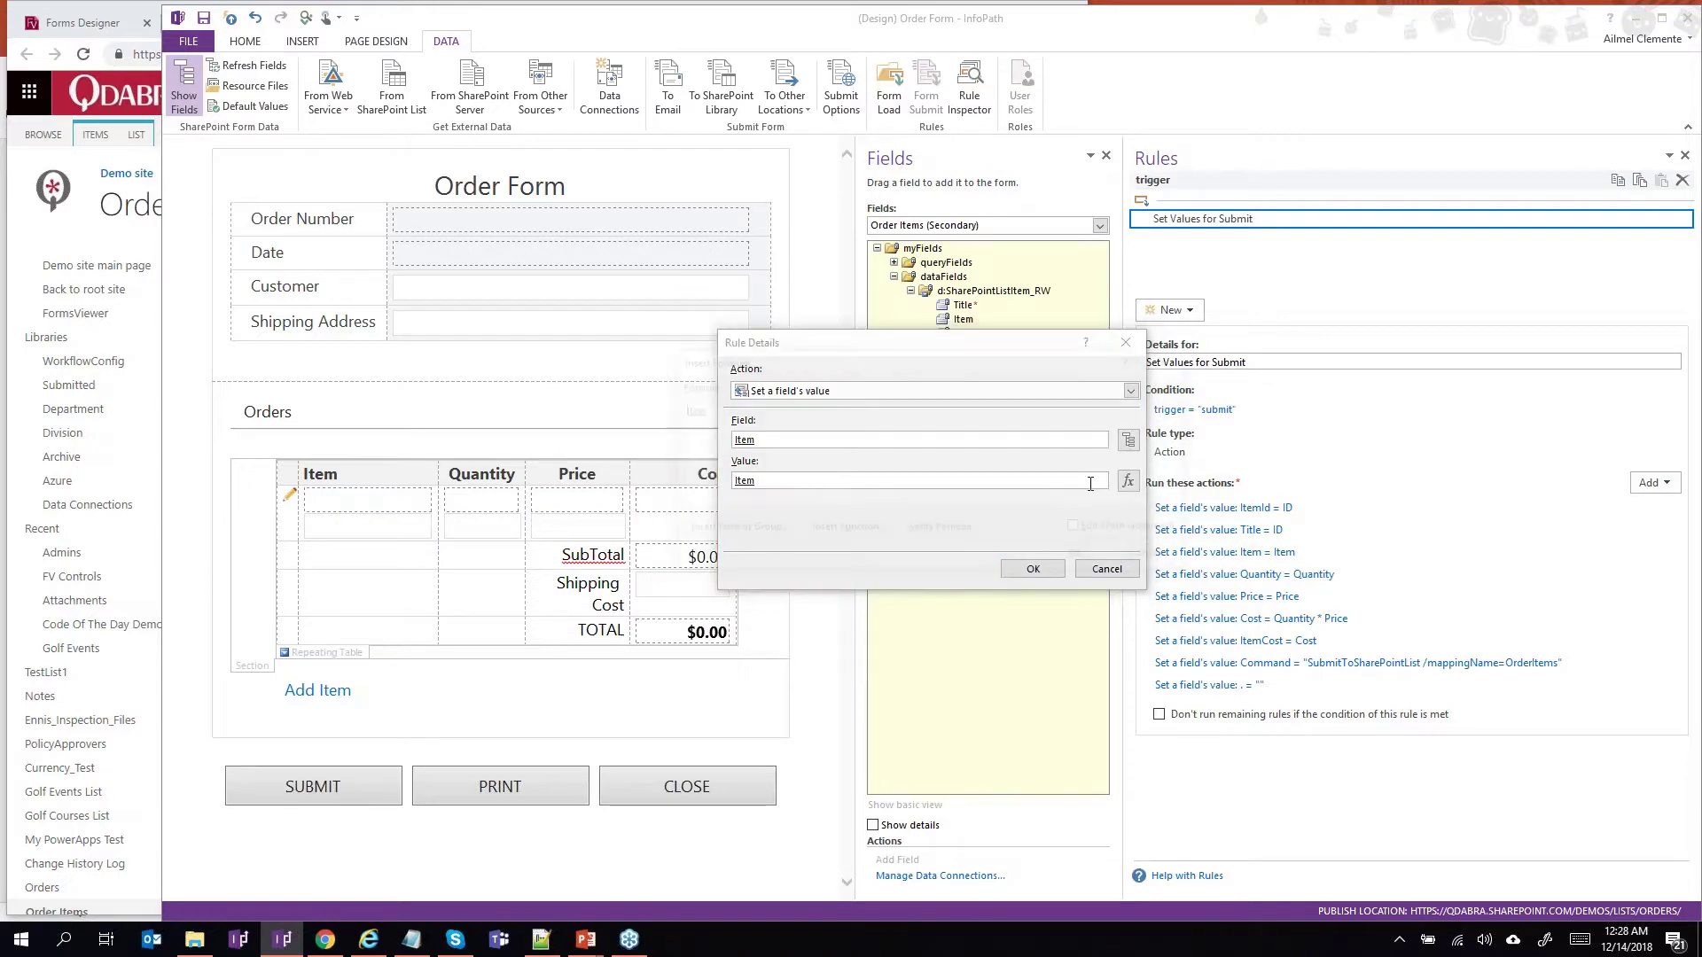
click(1128, 480)
click(732, 530)
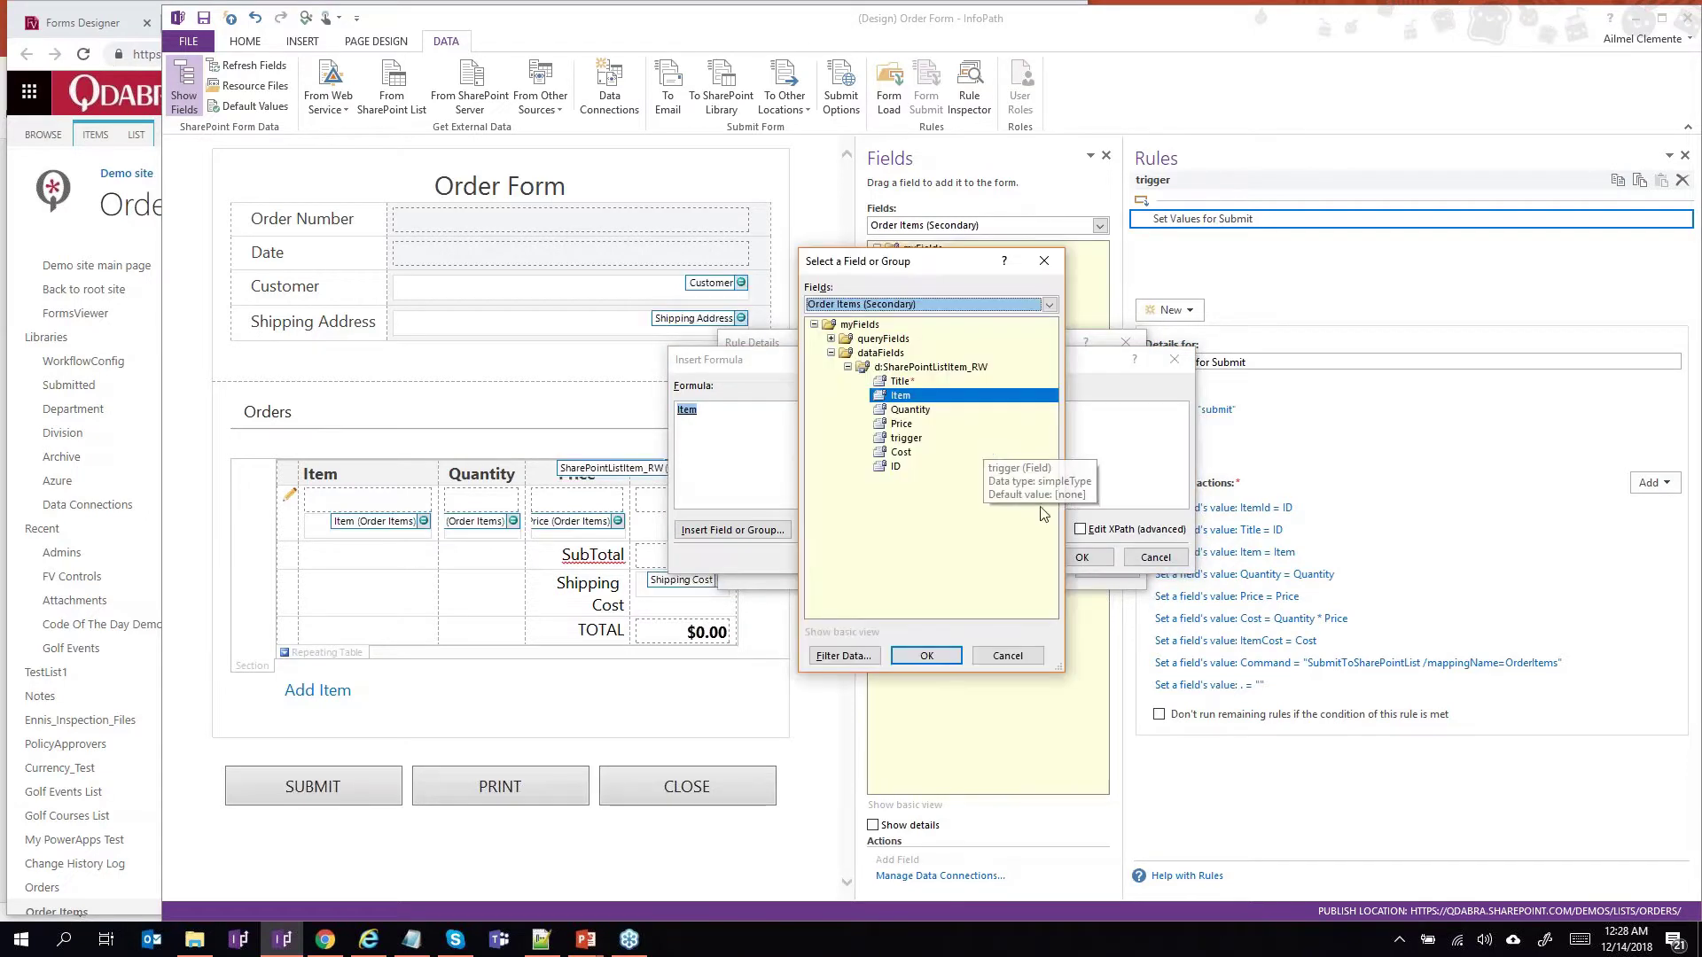
click(1035, 656)
click(1153, 557)
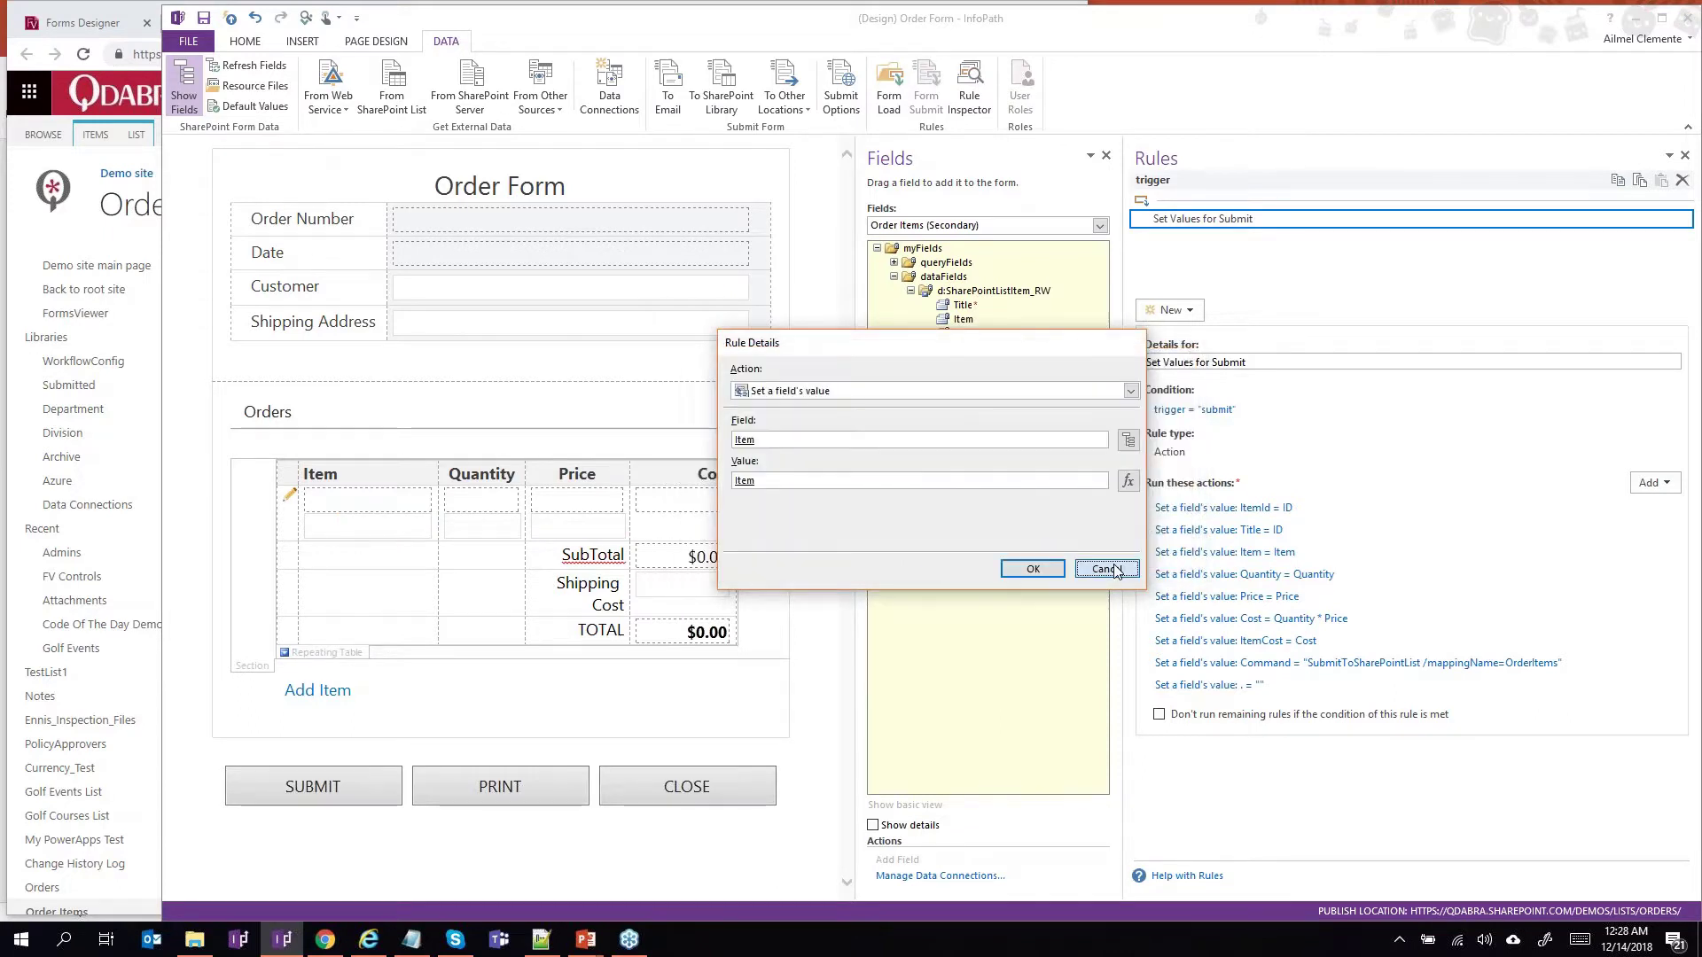
click(1107, 569)
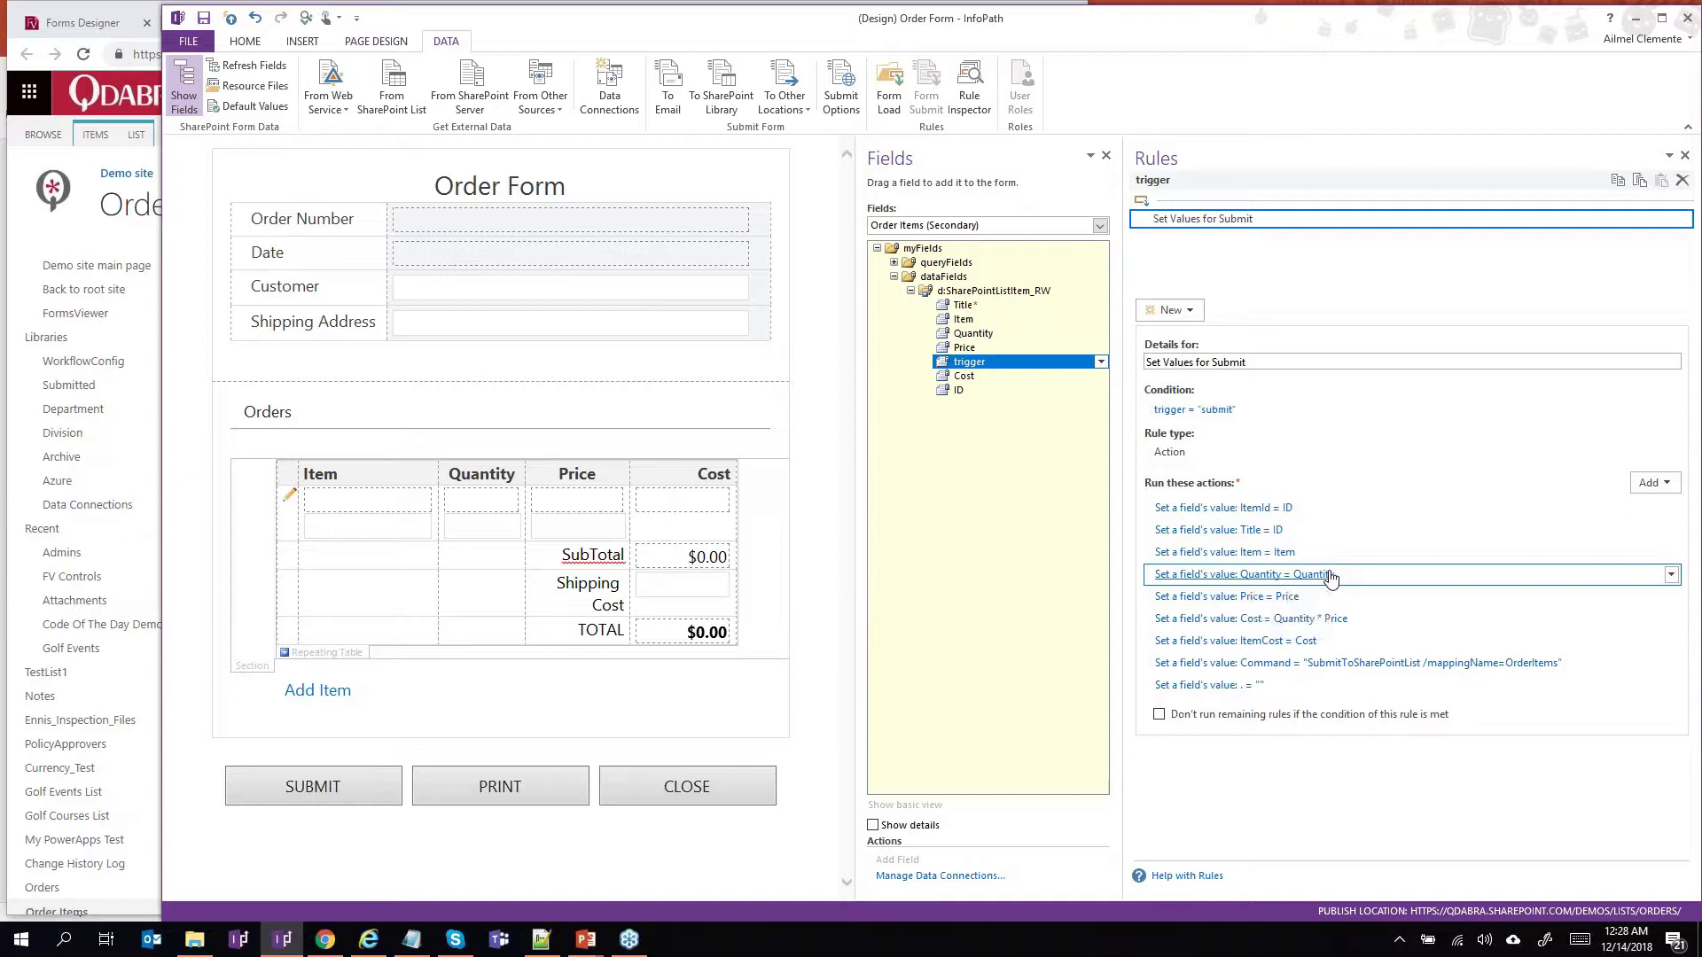
click(1228, 574)
click(1130, 440)
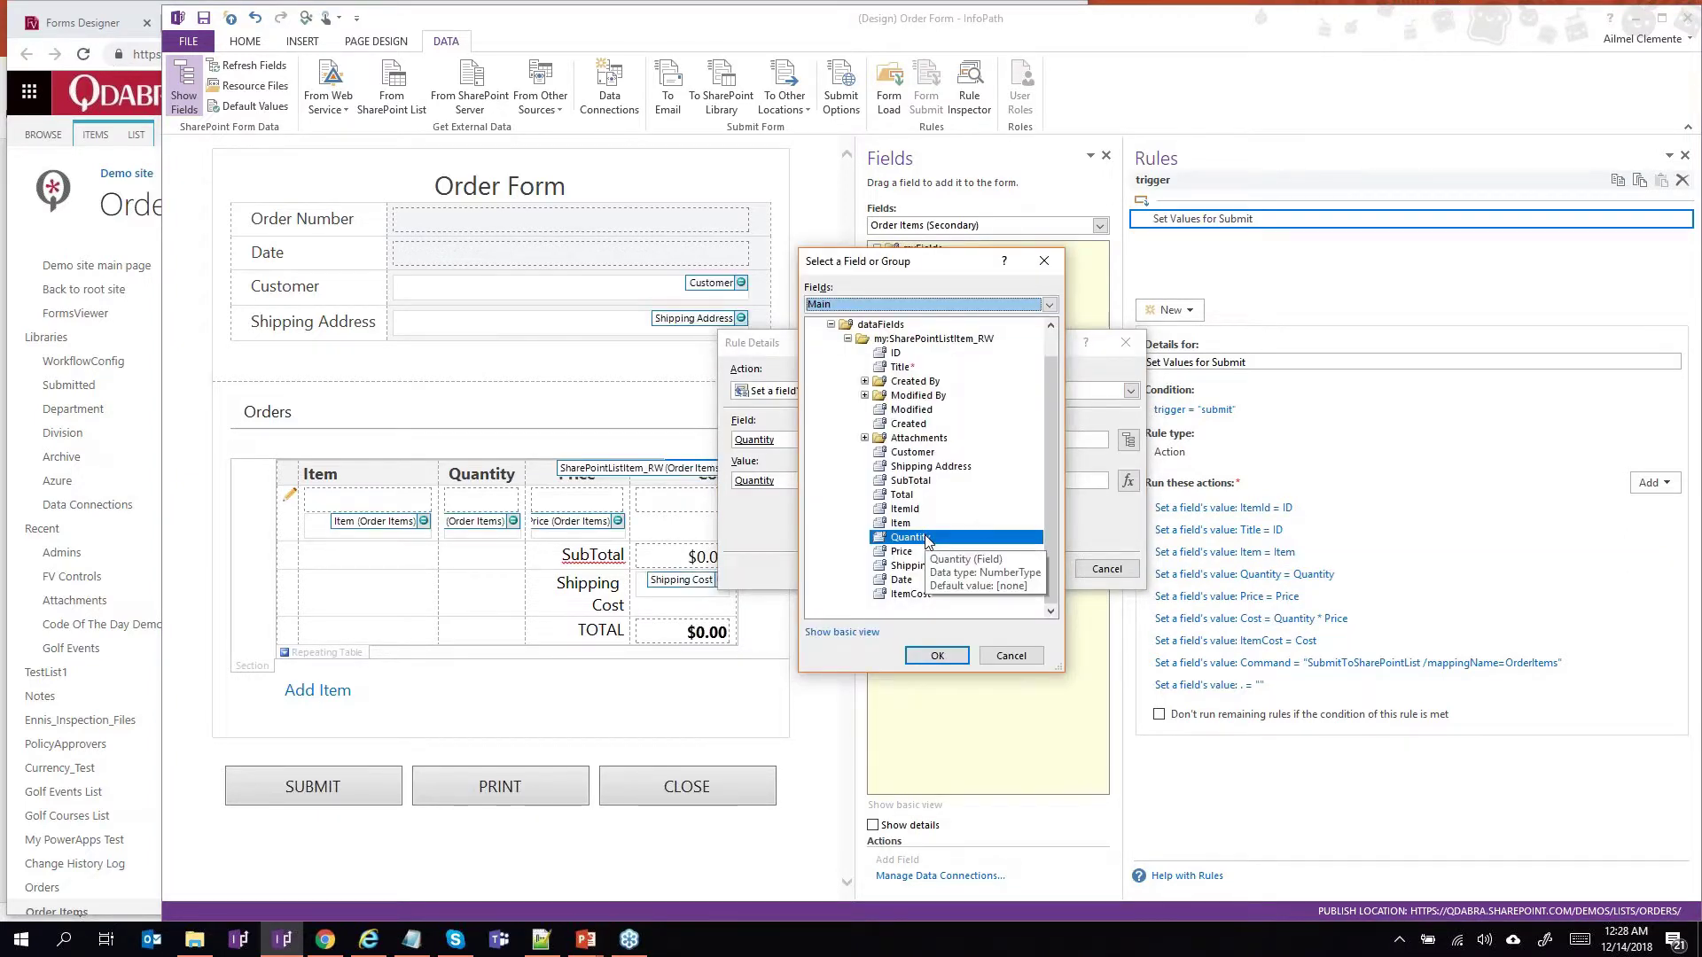
click(993, 663)
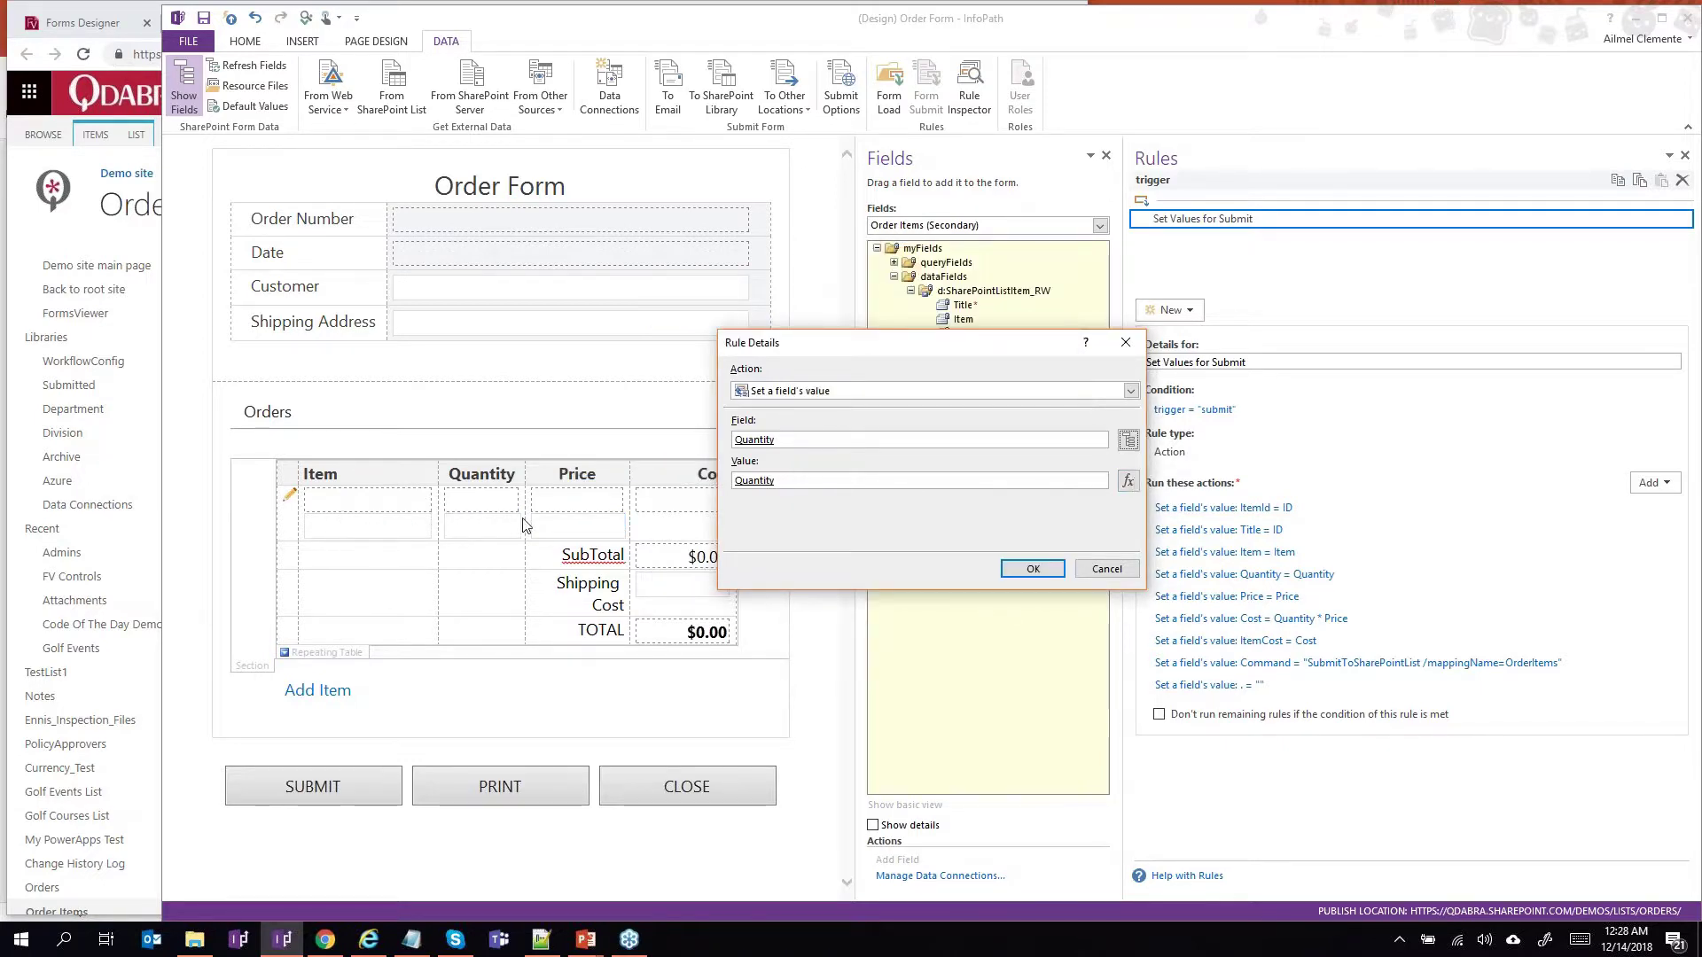
click(1106, 568)
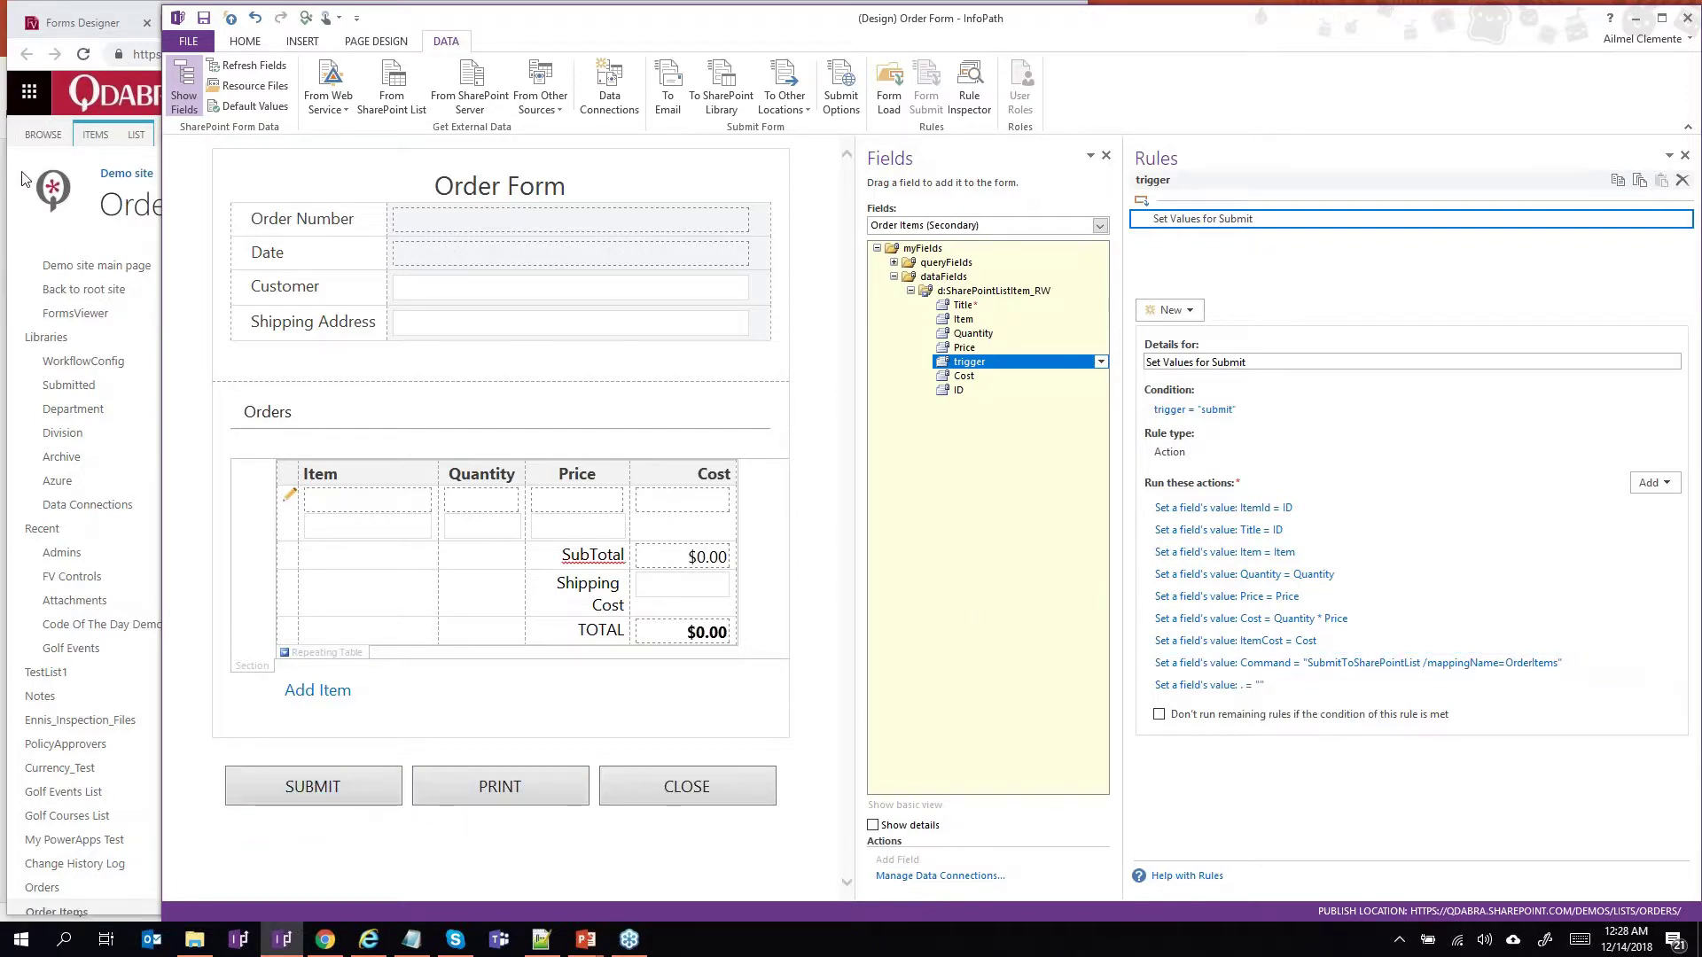
Load the saved mapping named 'mapping' in SharePoint List Mappings and review its OrderItems fields like my:ItemId.
click(150, 6)
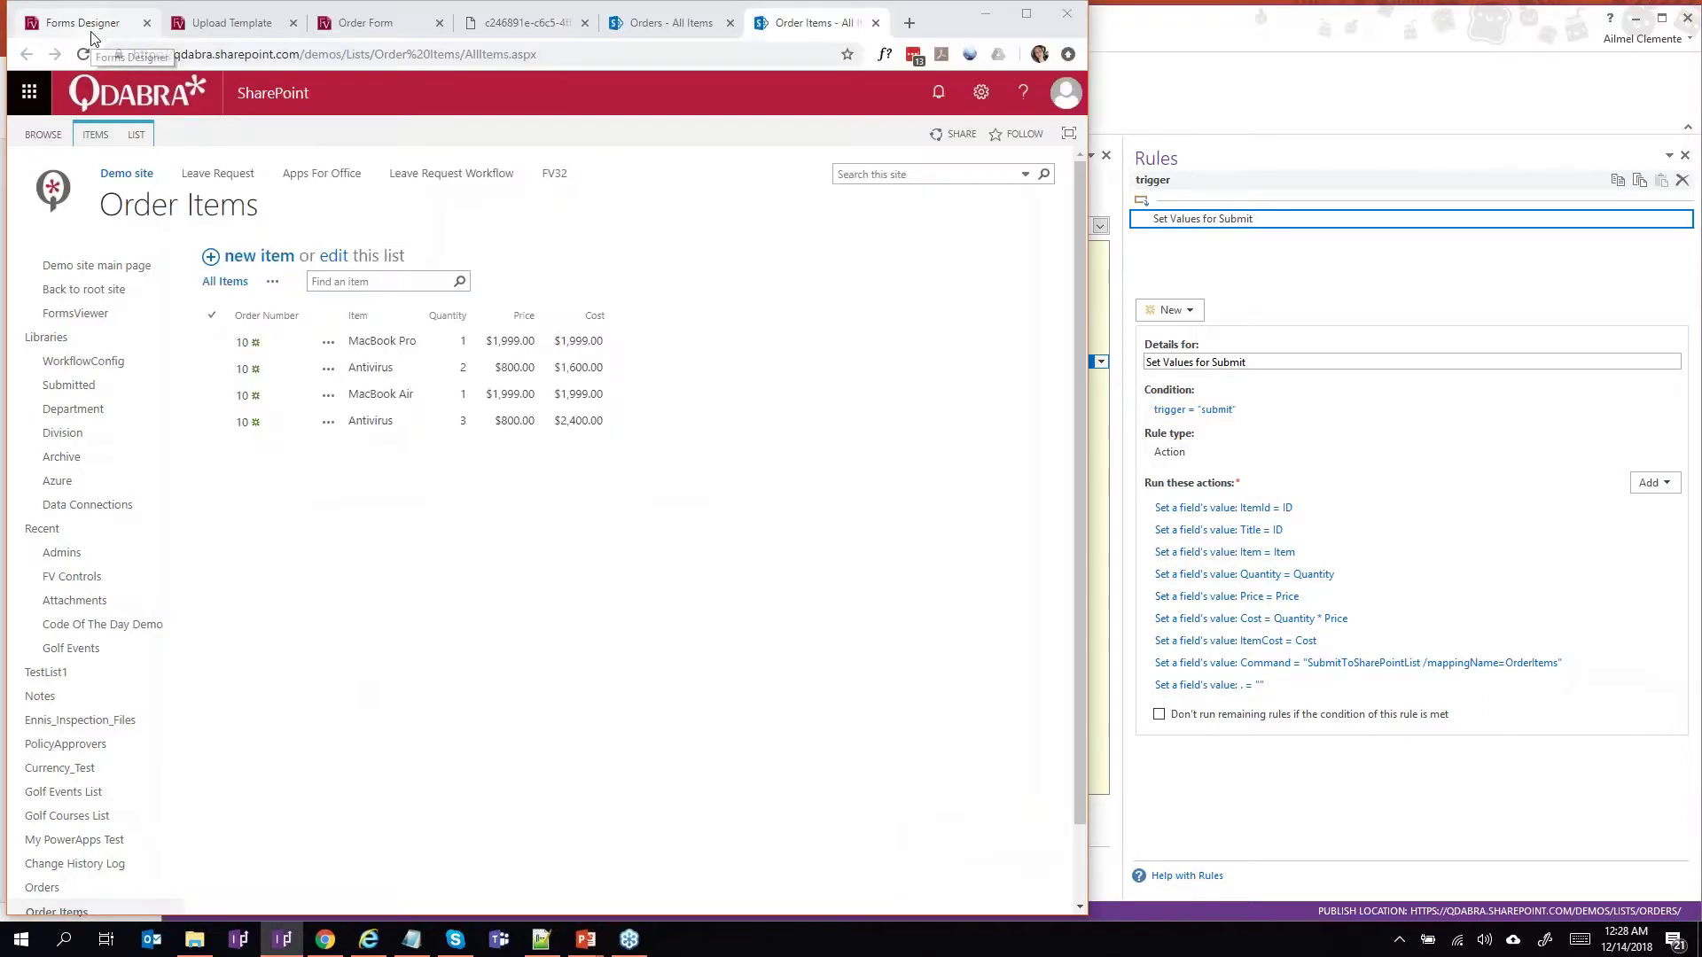
click(299, 221)
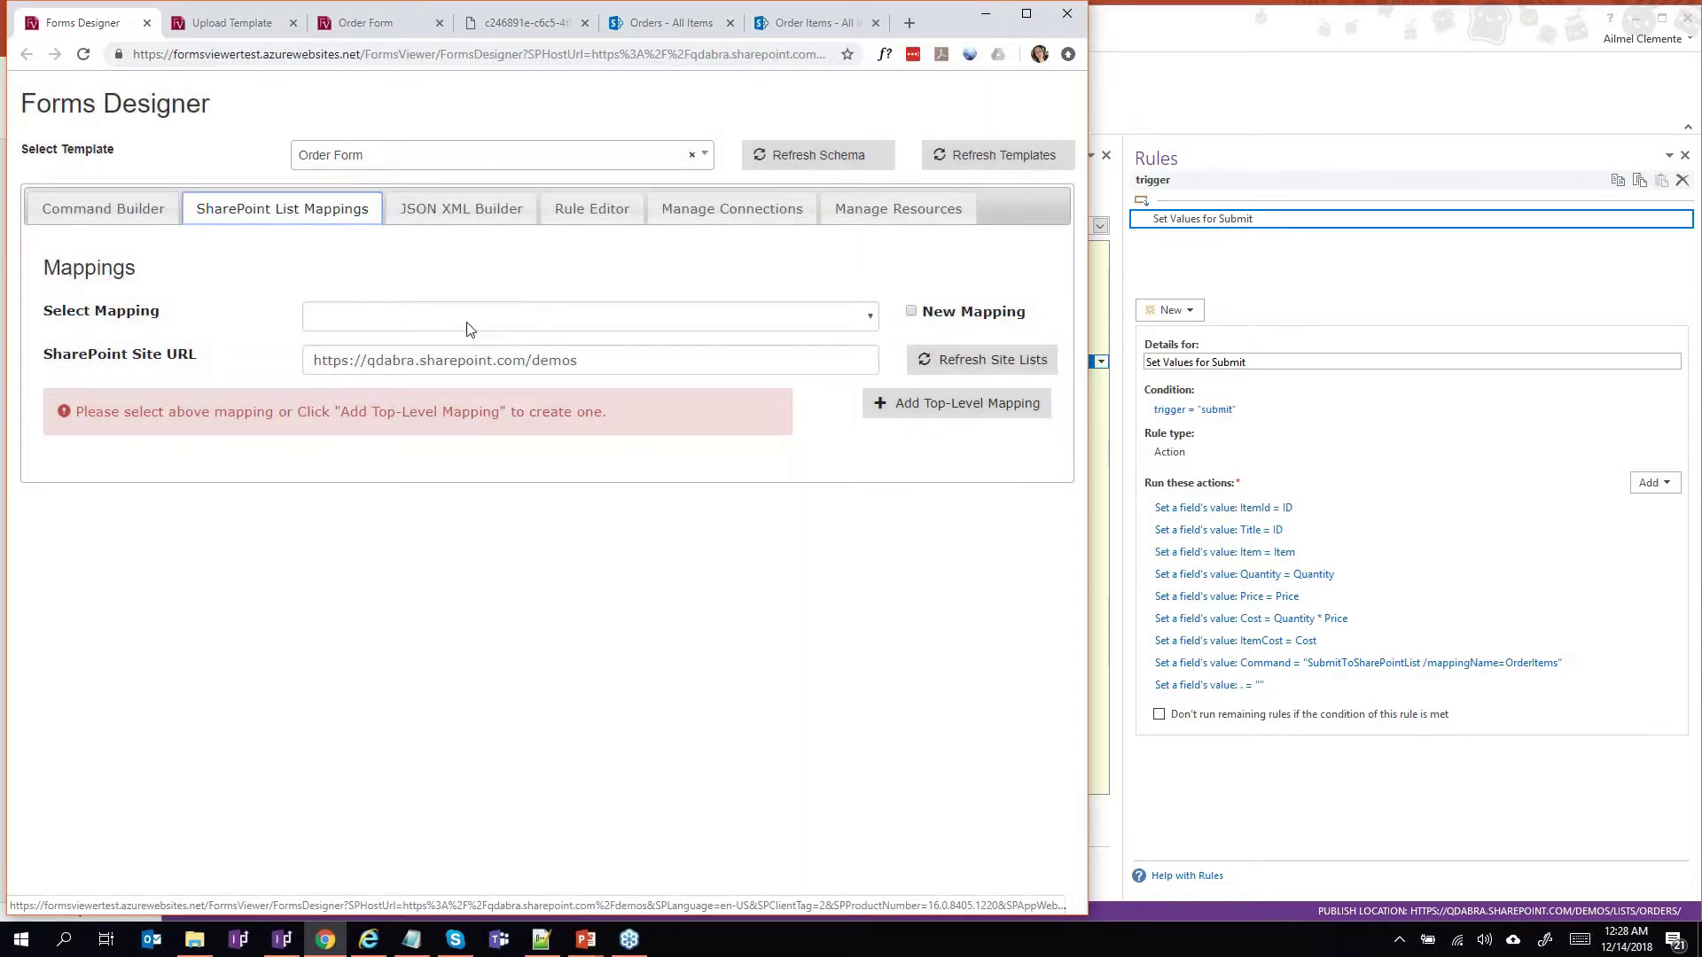
click(467, 322)
click(473, 374)
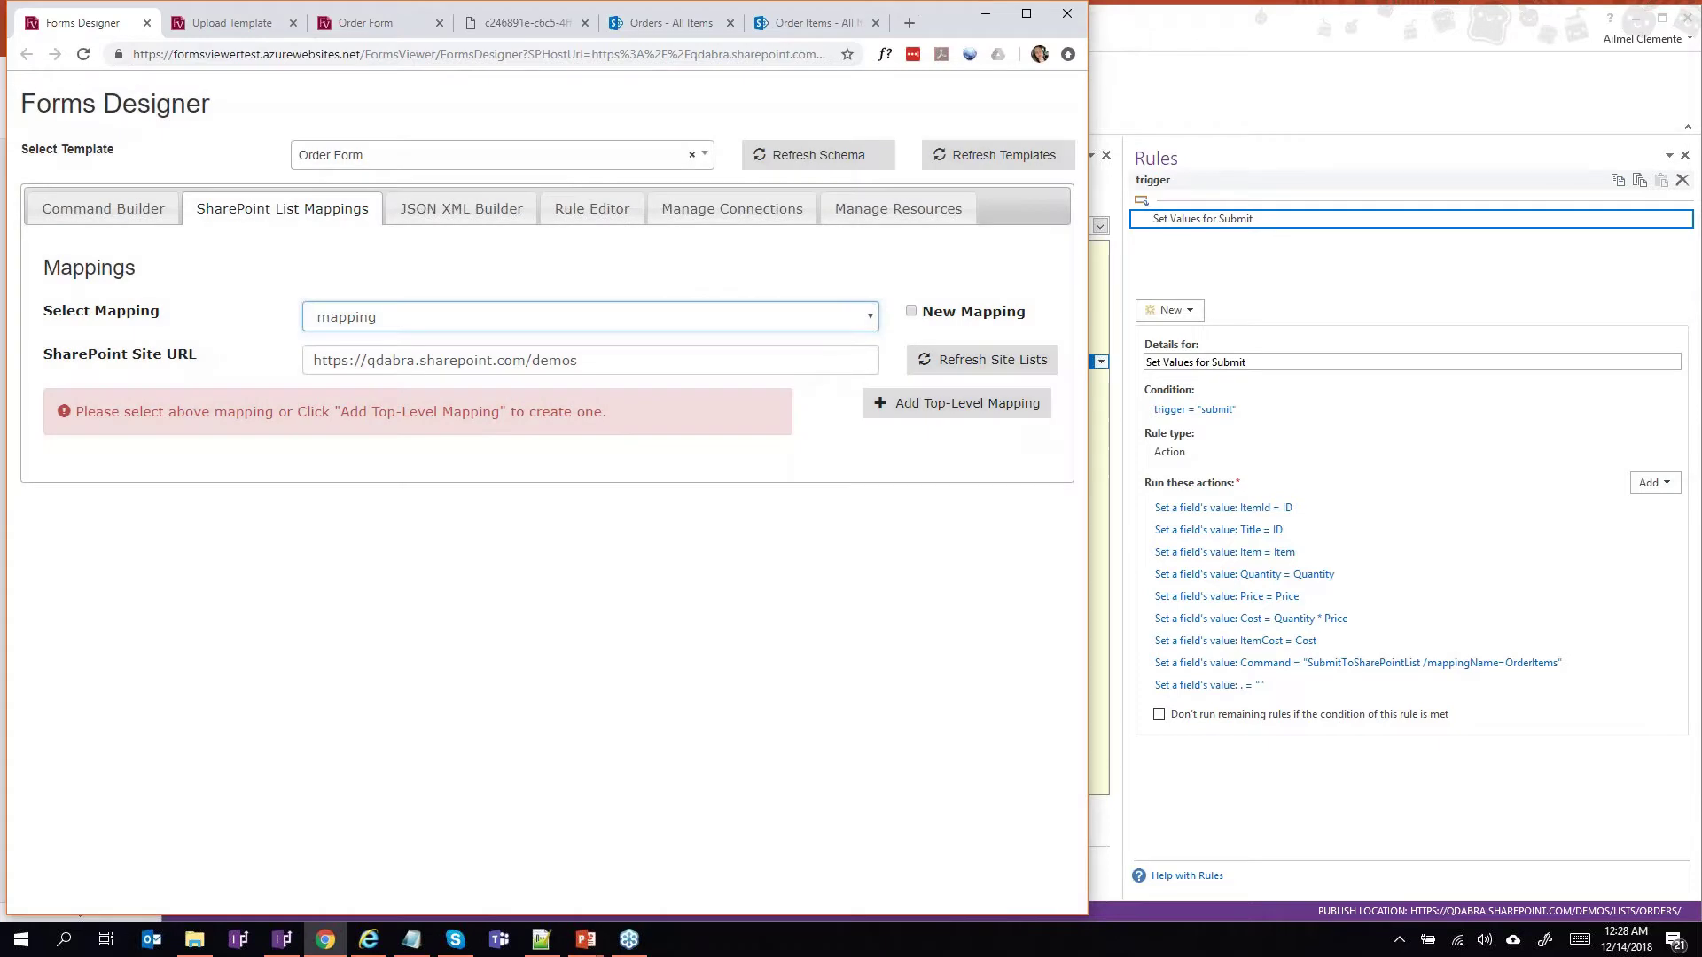
scroll(444, 403, down, 2)
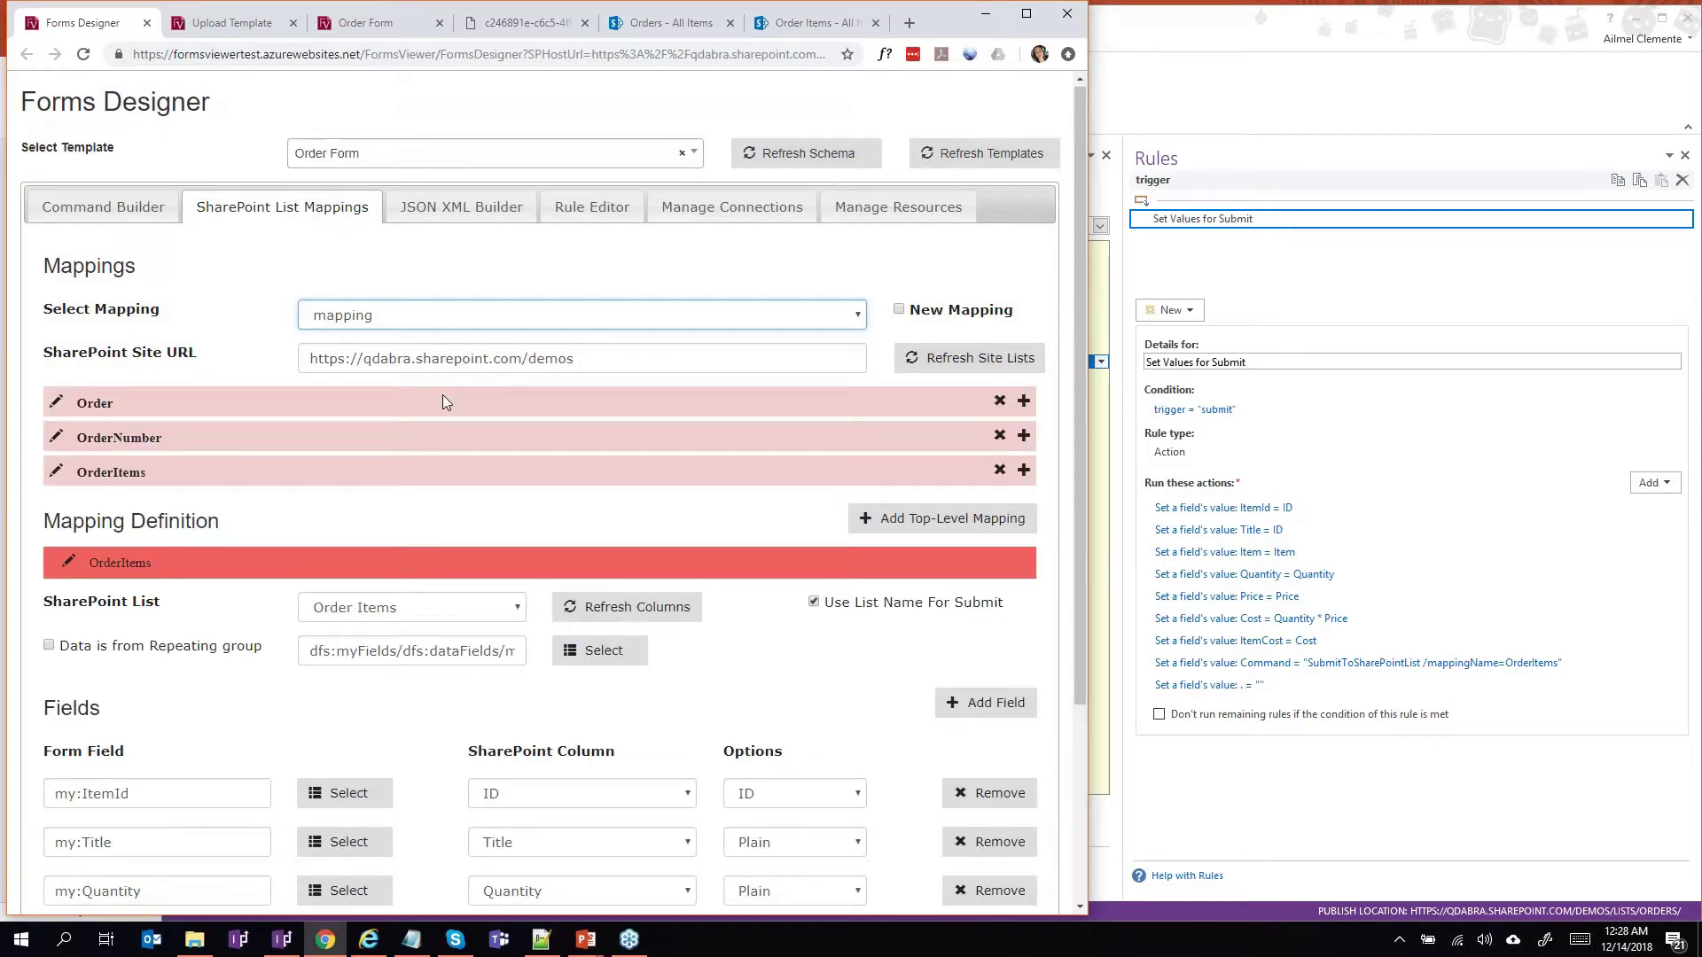
scroll(443, 403, down, 1)
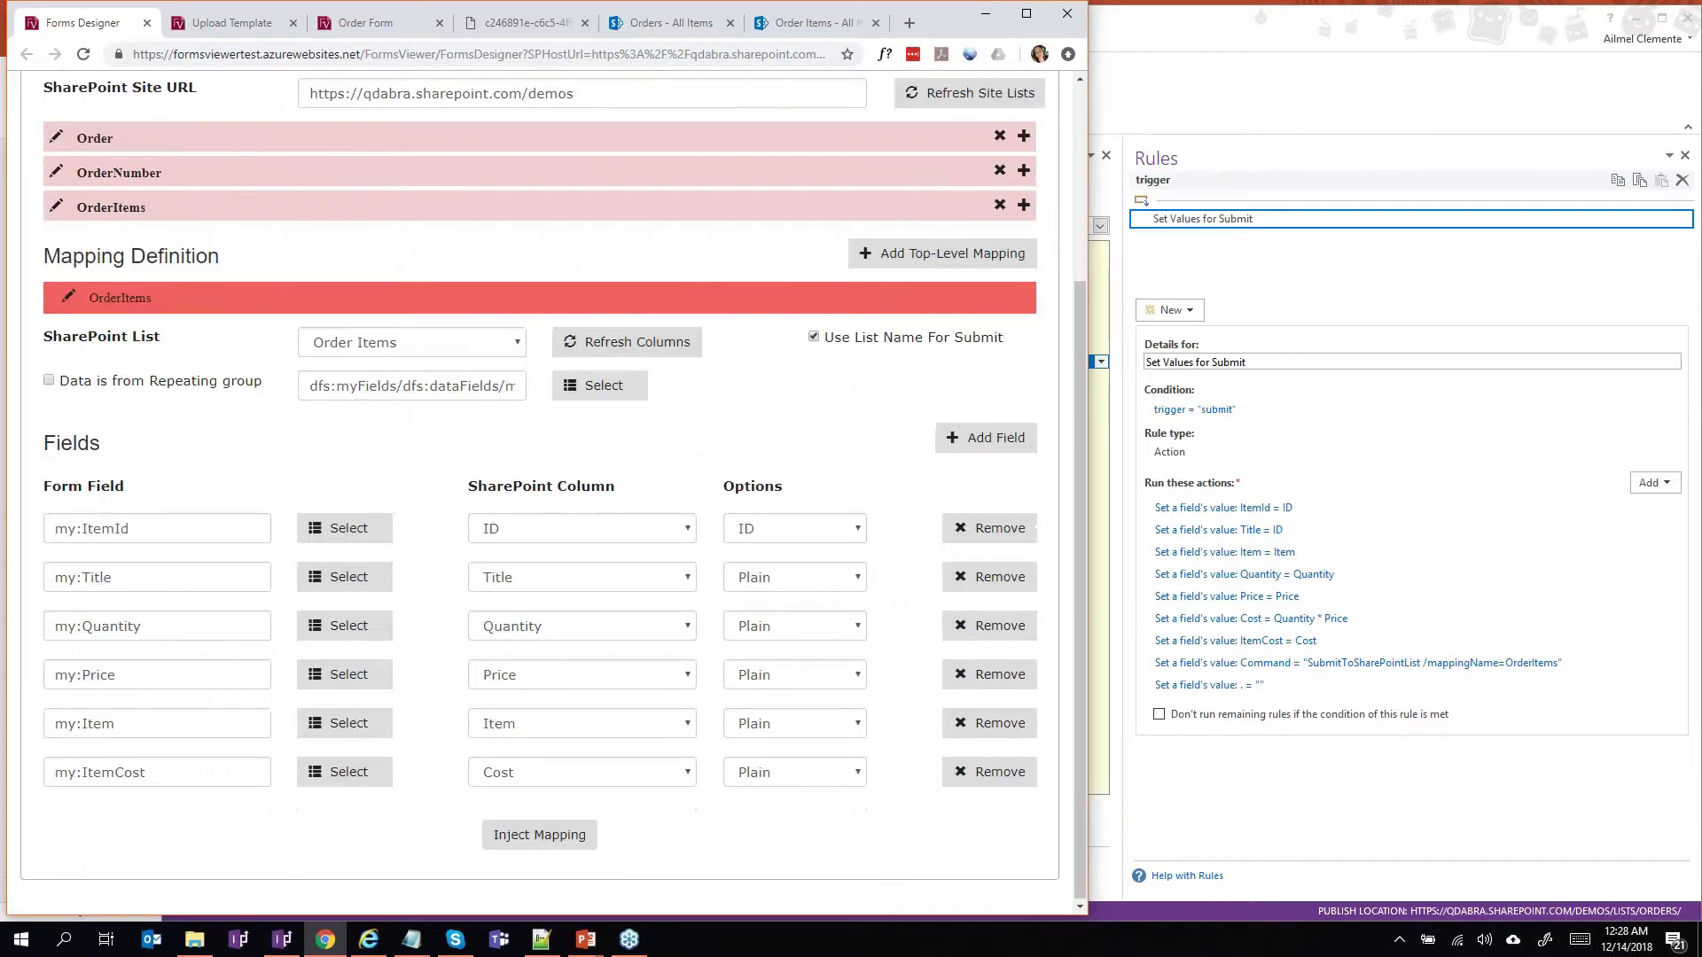
click(204, 529)
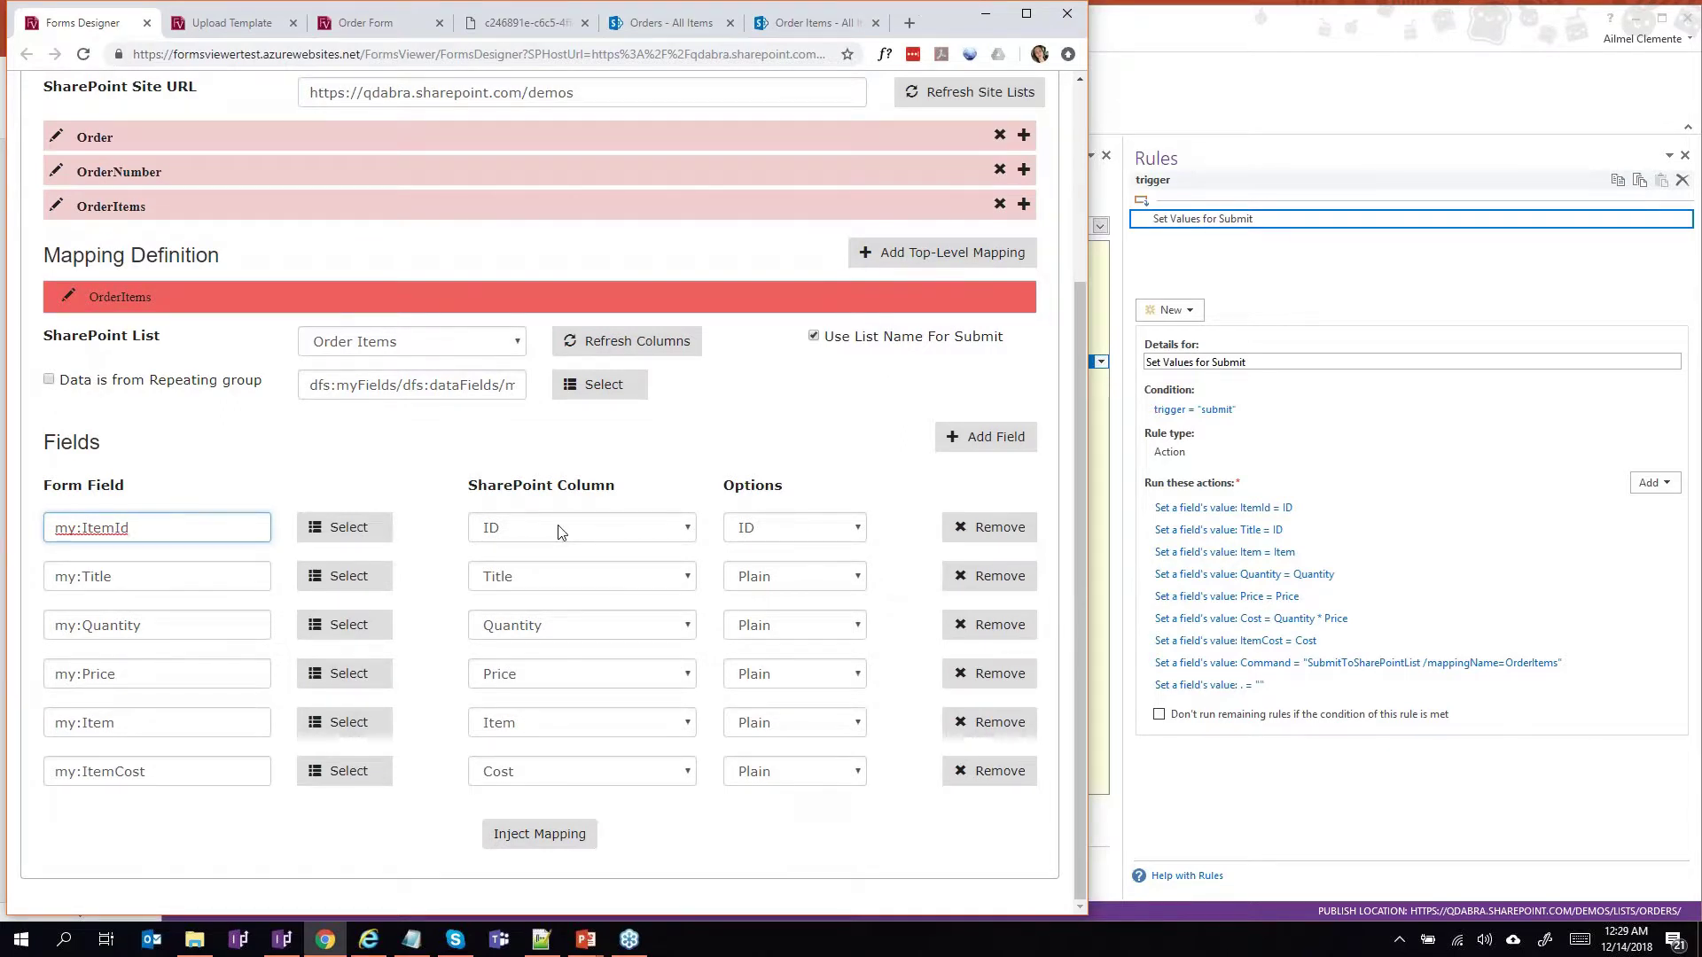
scroll(103, 226, up, 1)
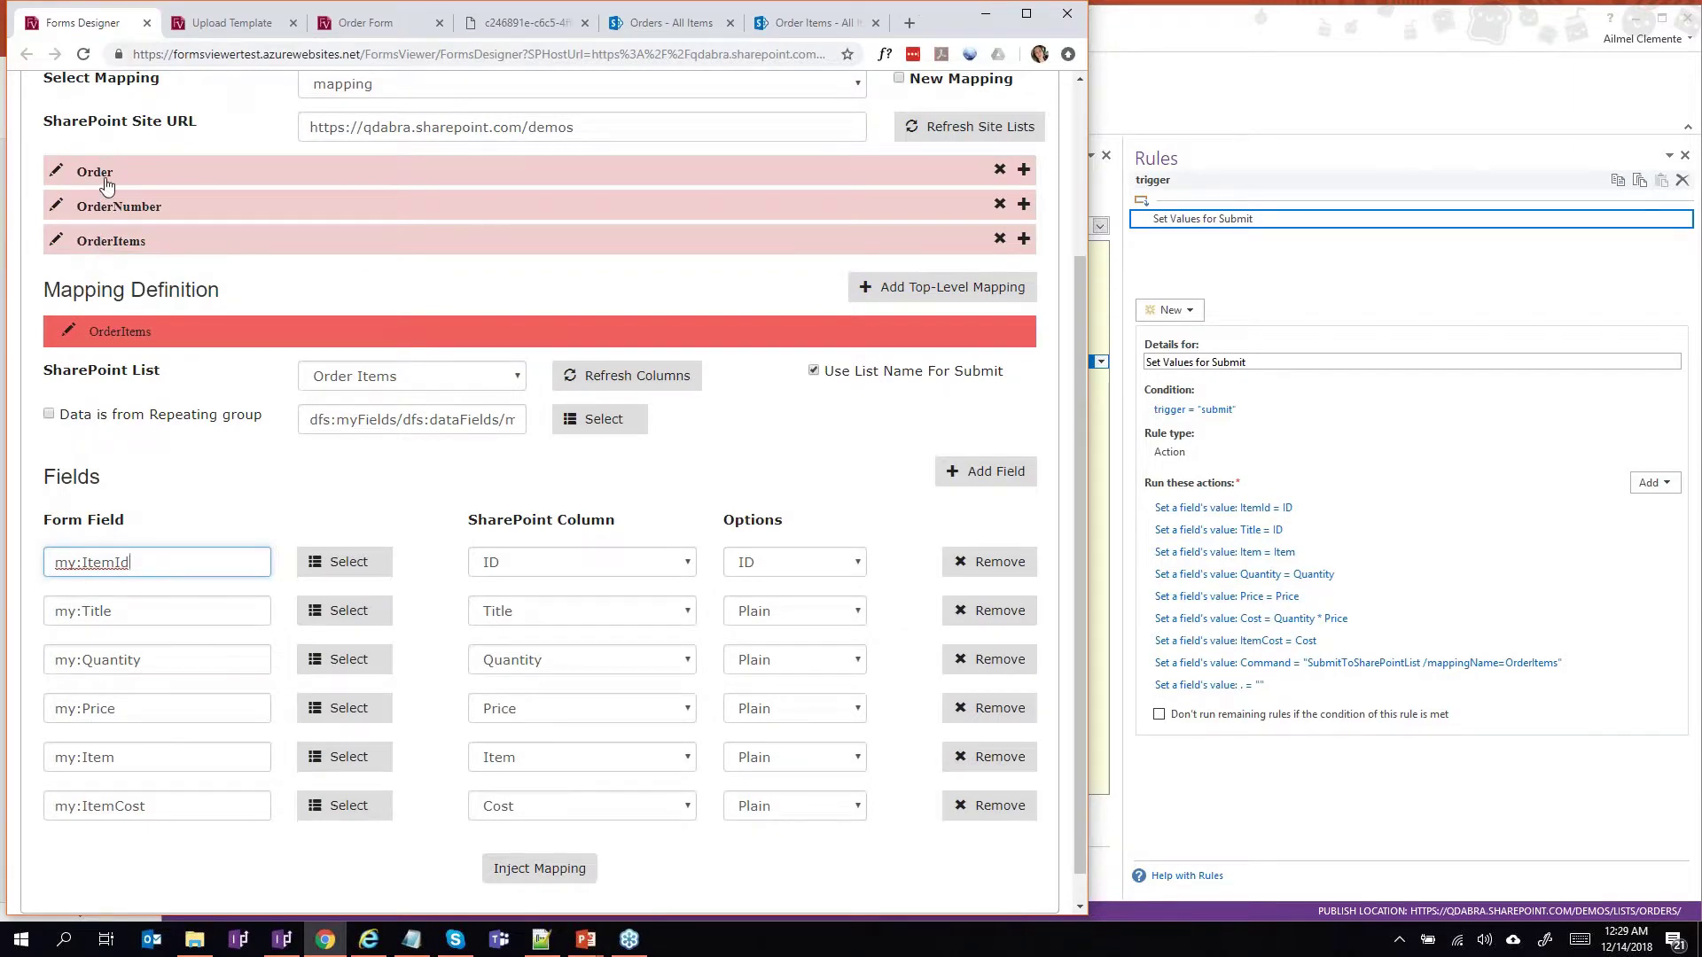
scroll(103, 186, up, 3)
Show the Order mapping and confirm my:ID keeps the ID option and Title keeps its column.
click(102, 288)
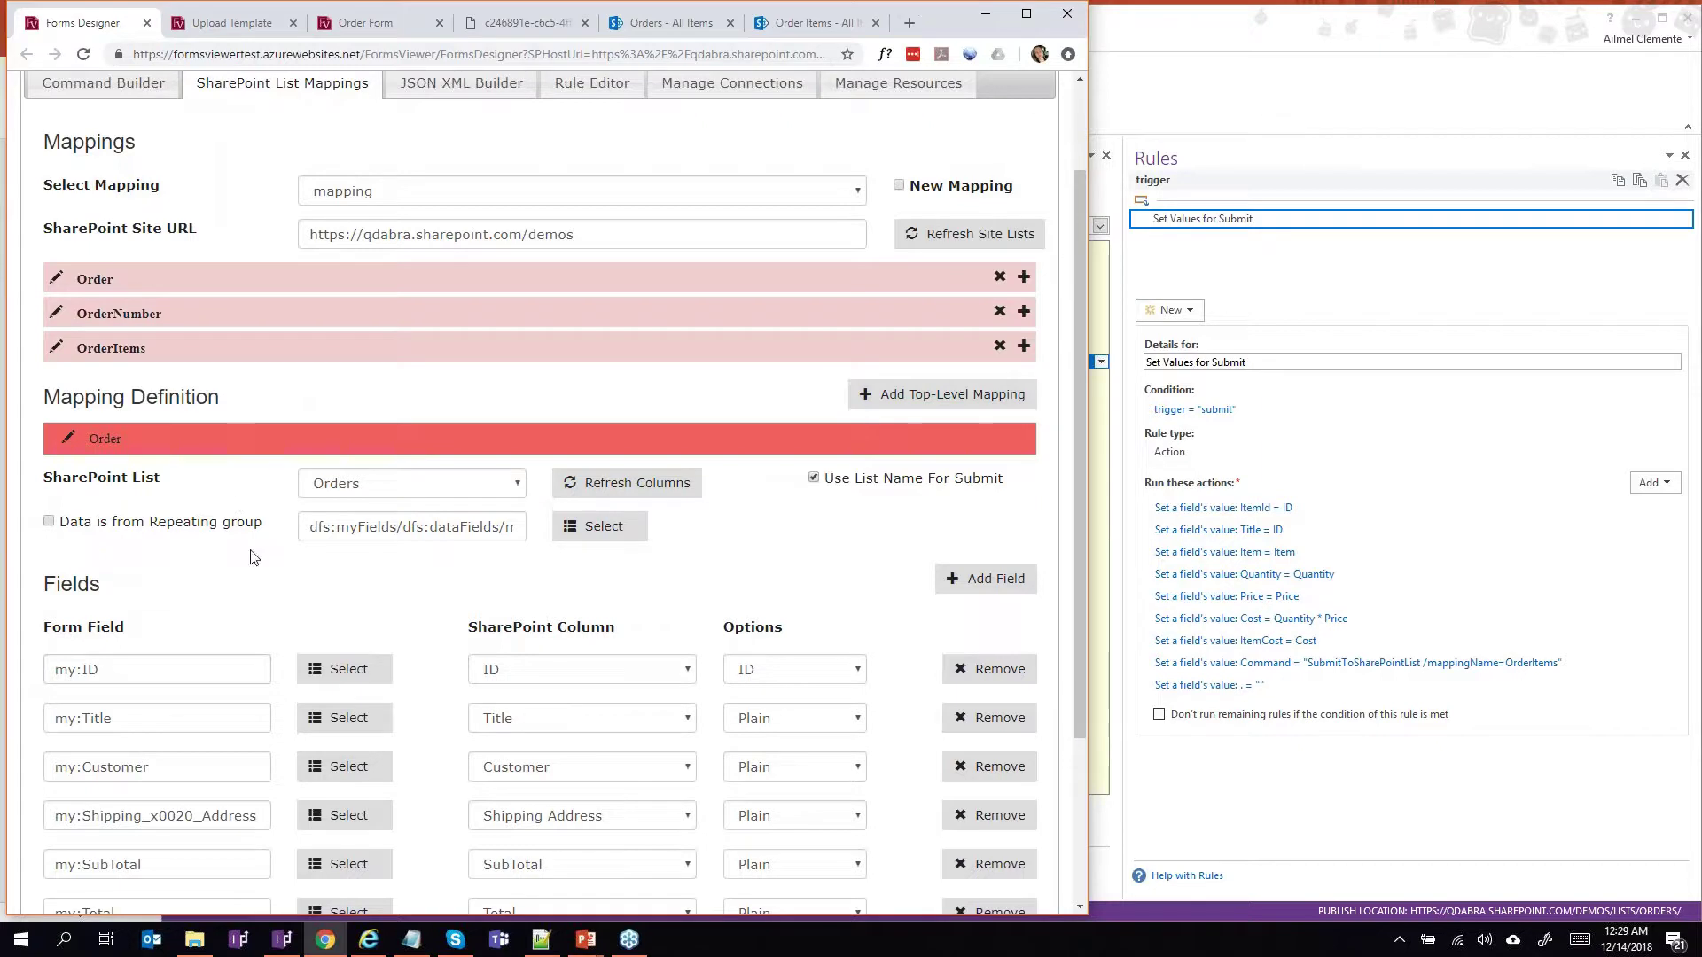
scroll(103, 280, down, 2)
scroll(331, 327, down, 1)
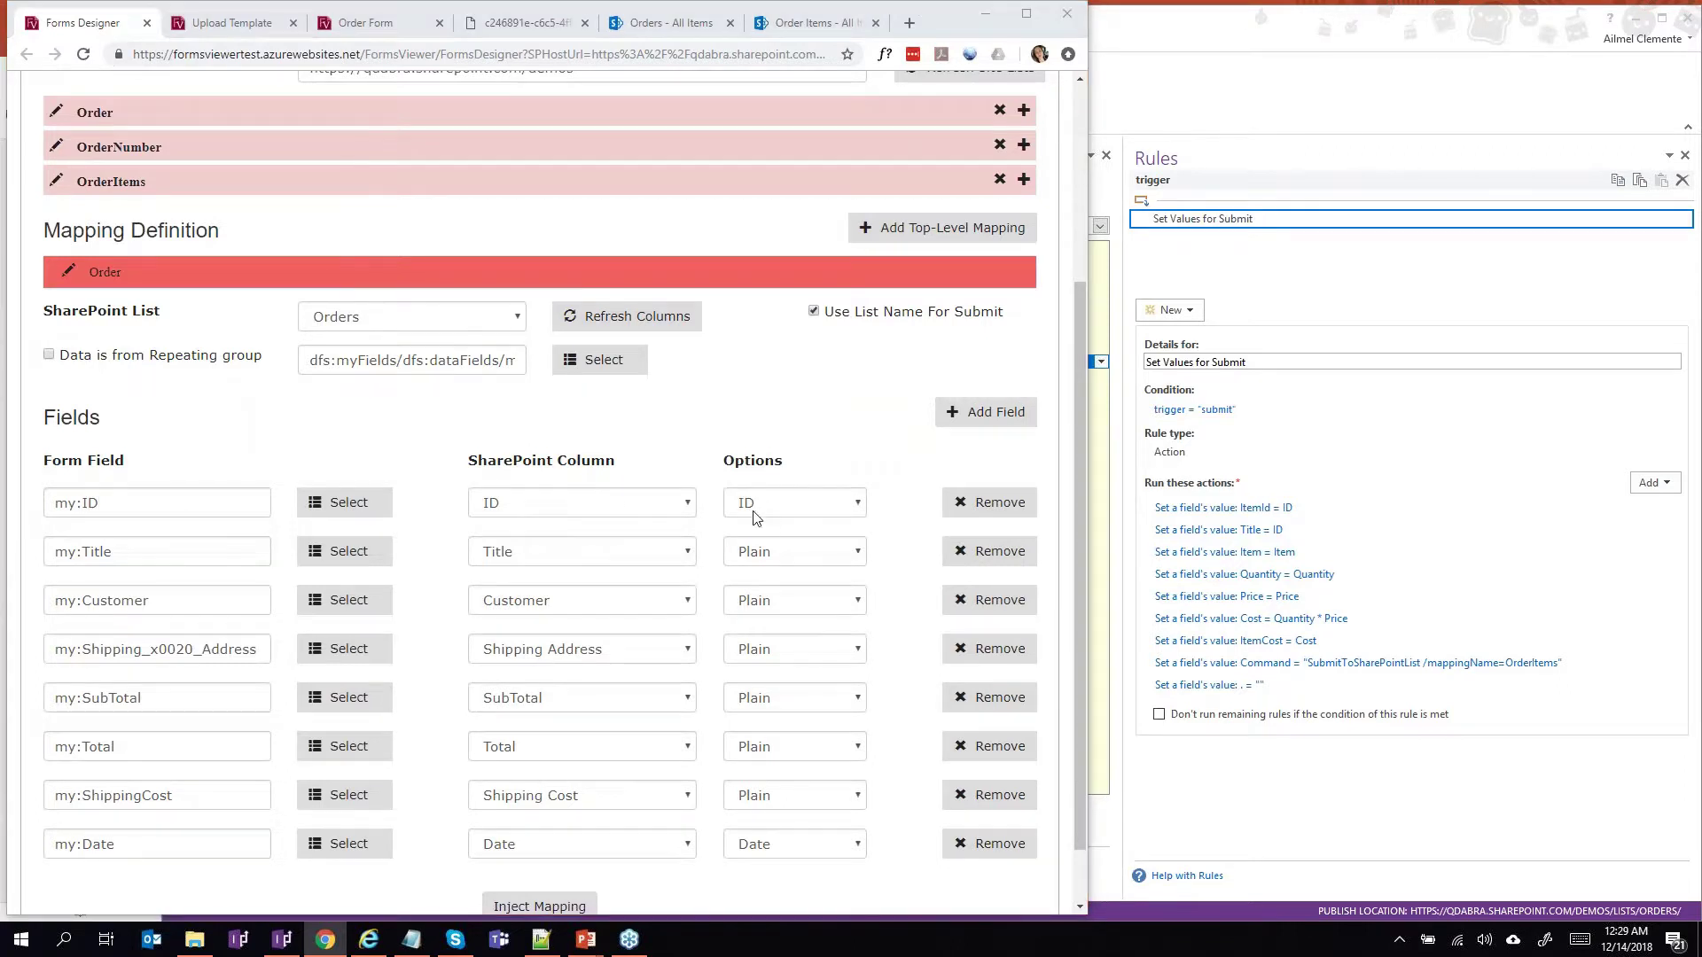
click(815, 511)
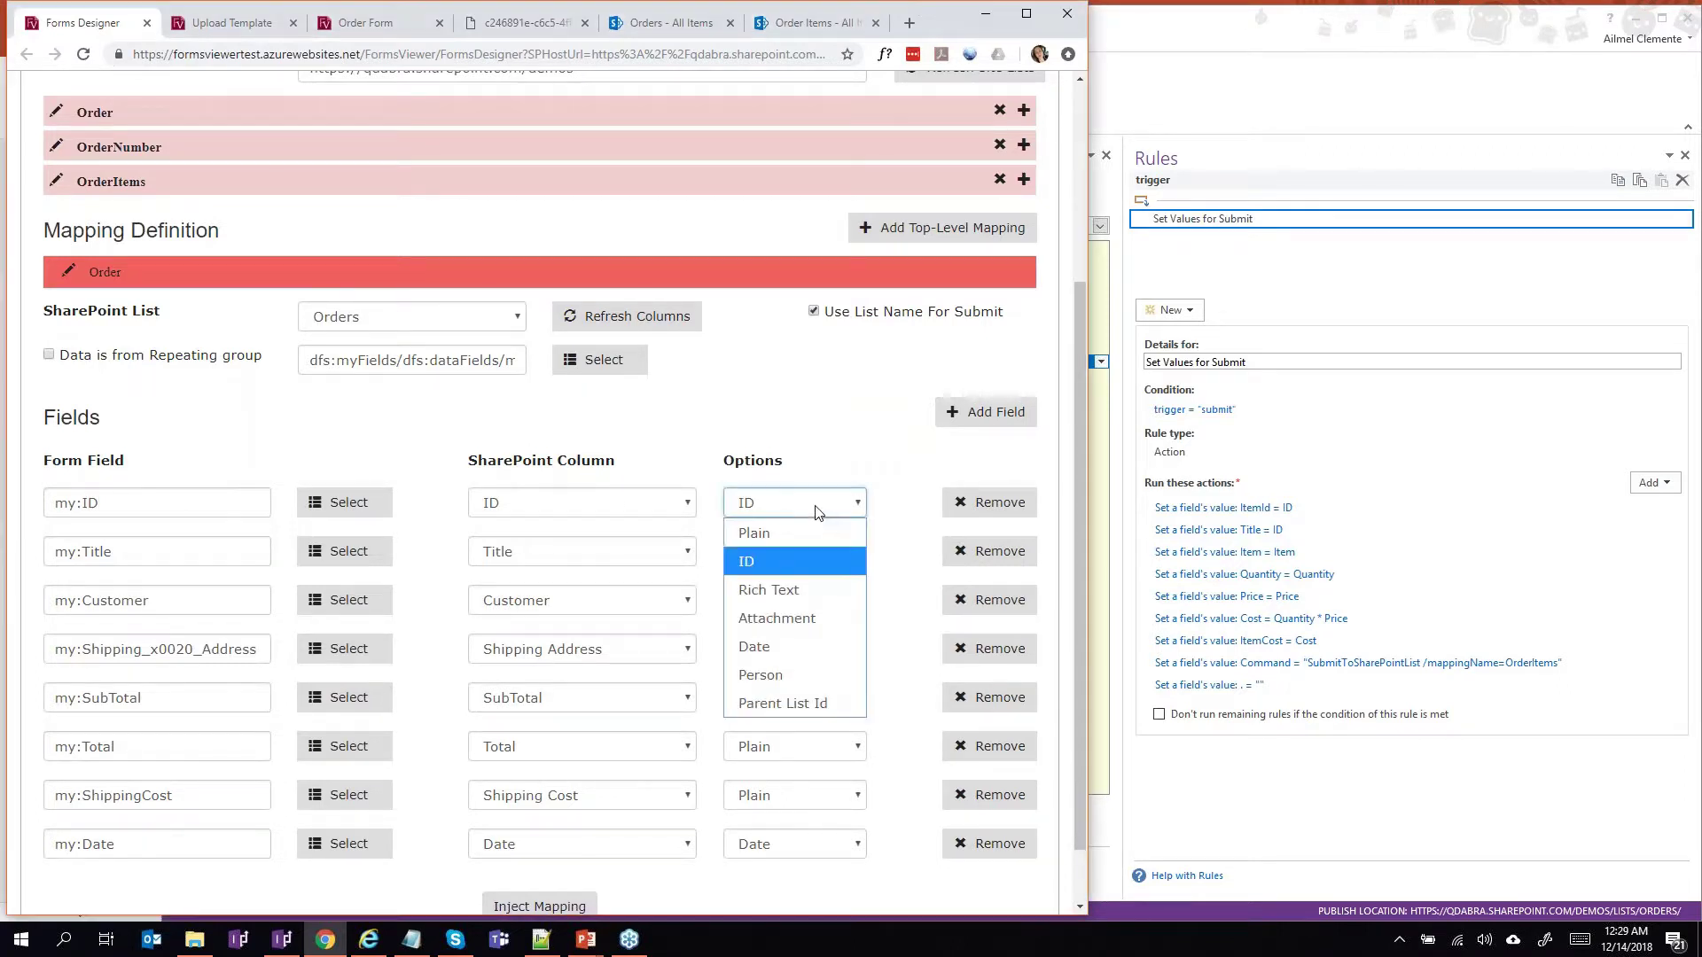
click(803, 564)
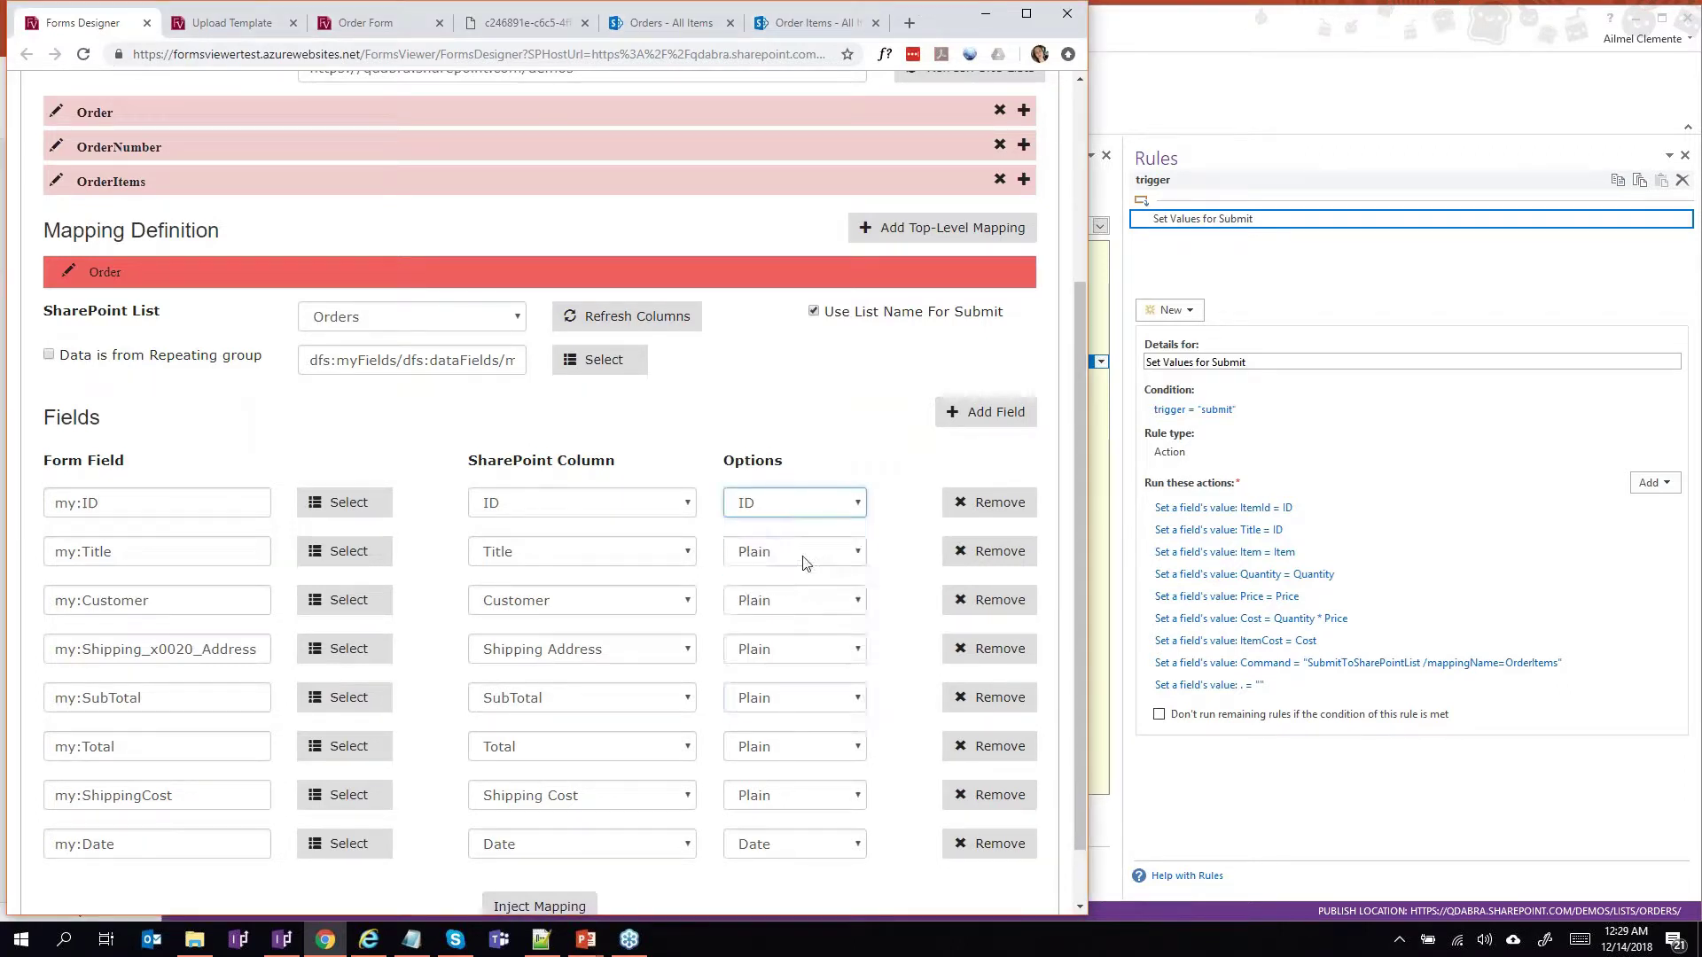
click(539, 557)
click(539, 556)
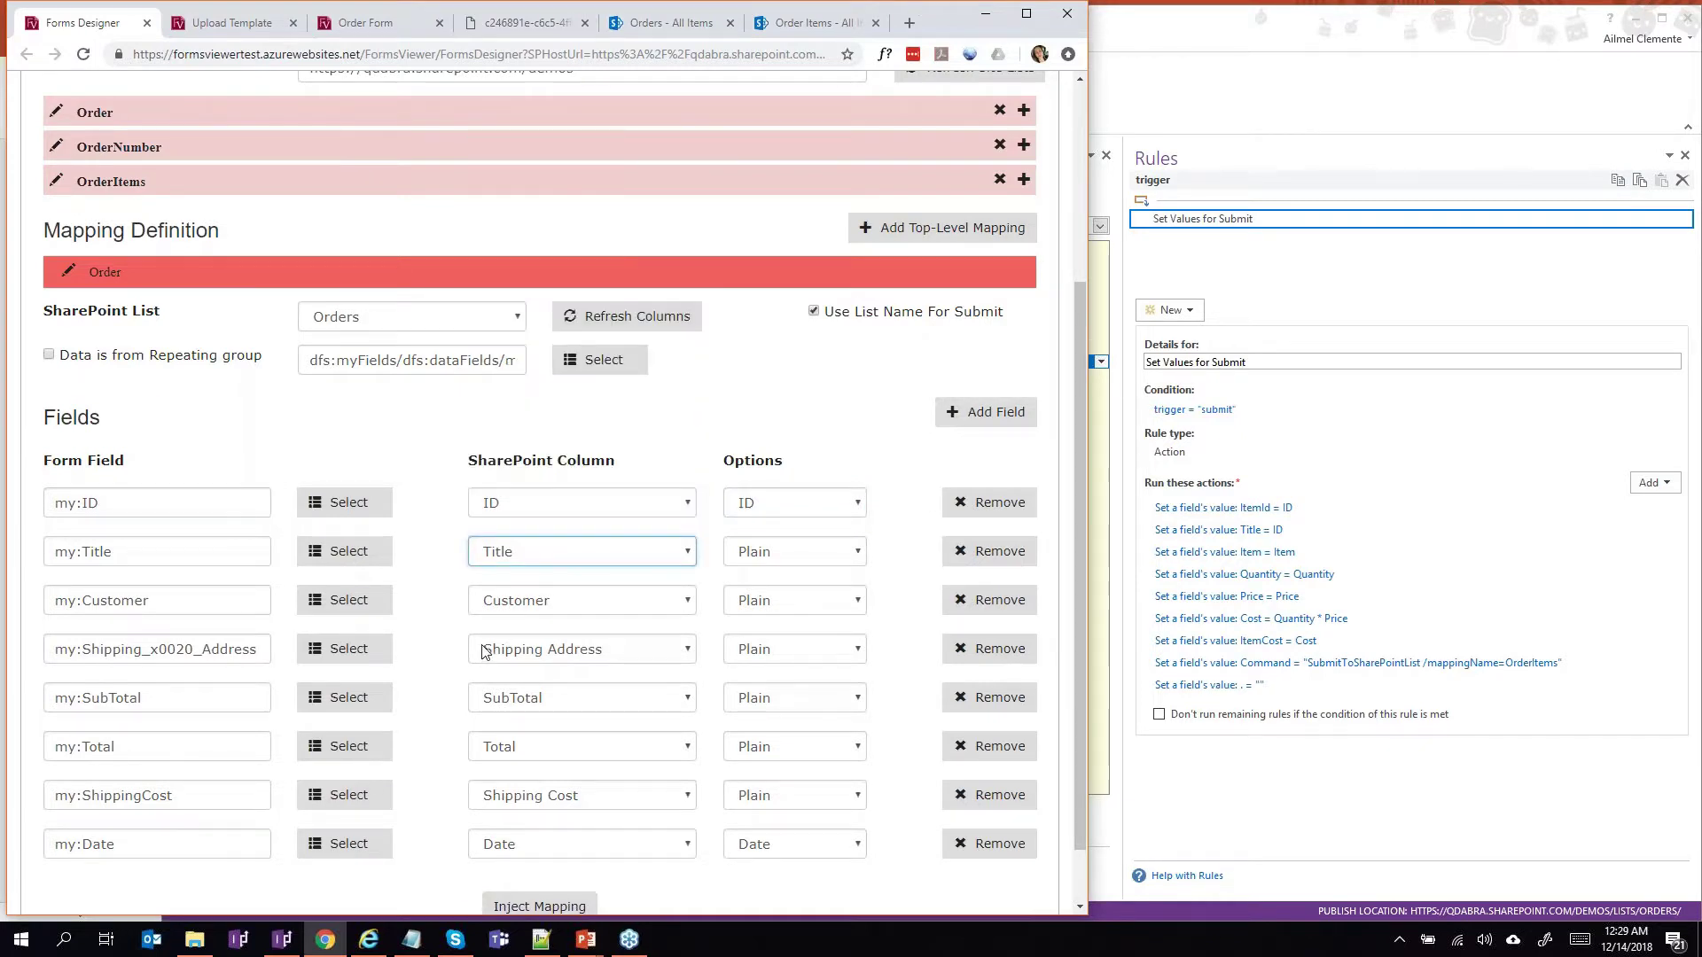
Check that the my:Customer row stays mapped to the Customer column.
scroll(481, 653, down, 2)
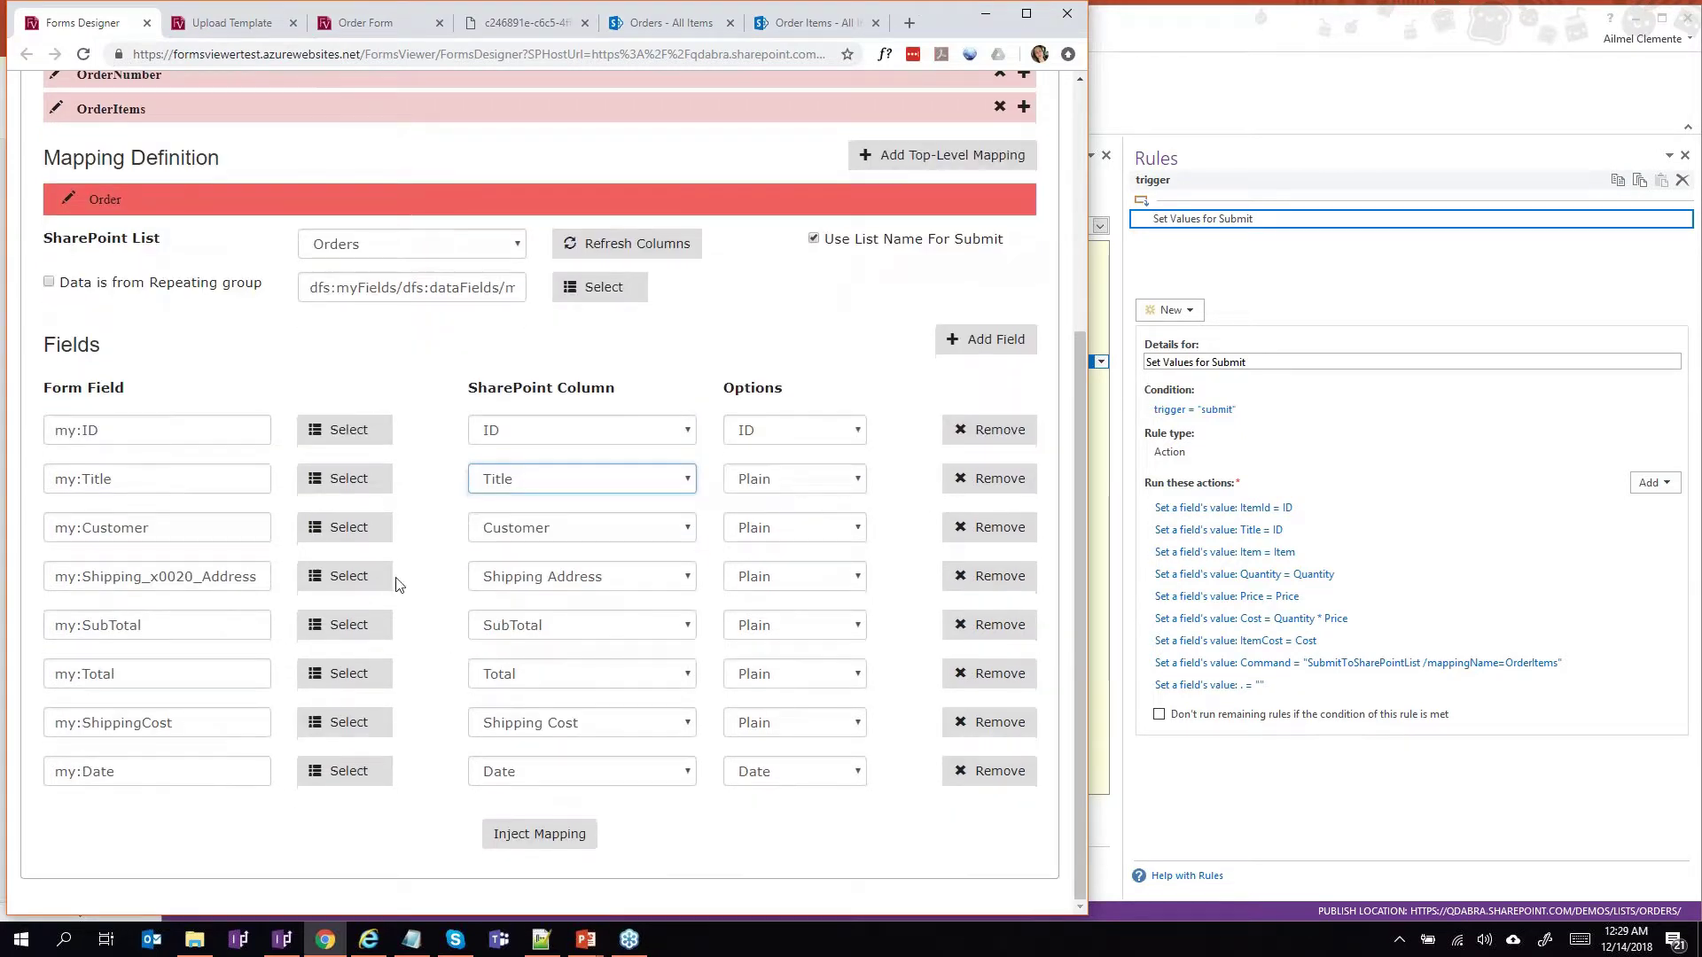
click(215, 526)
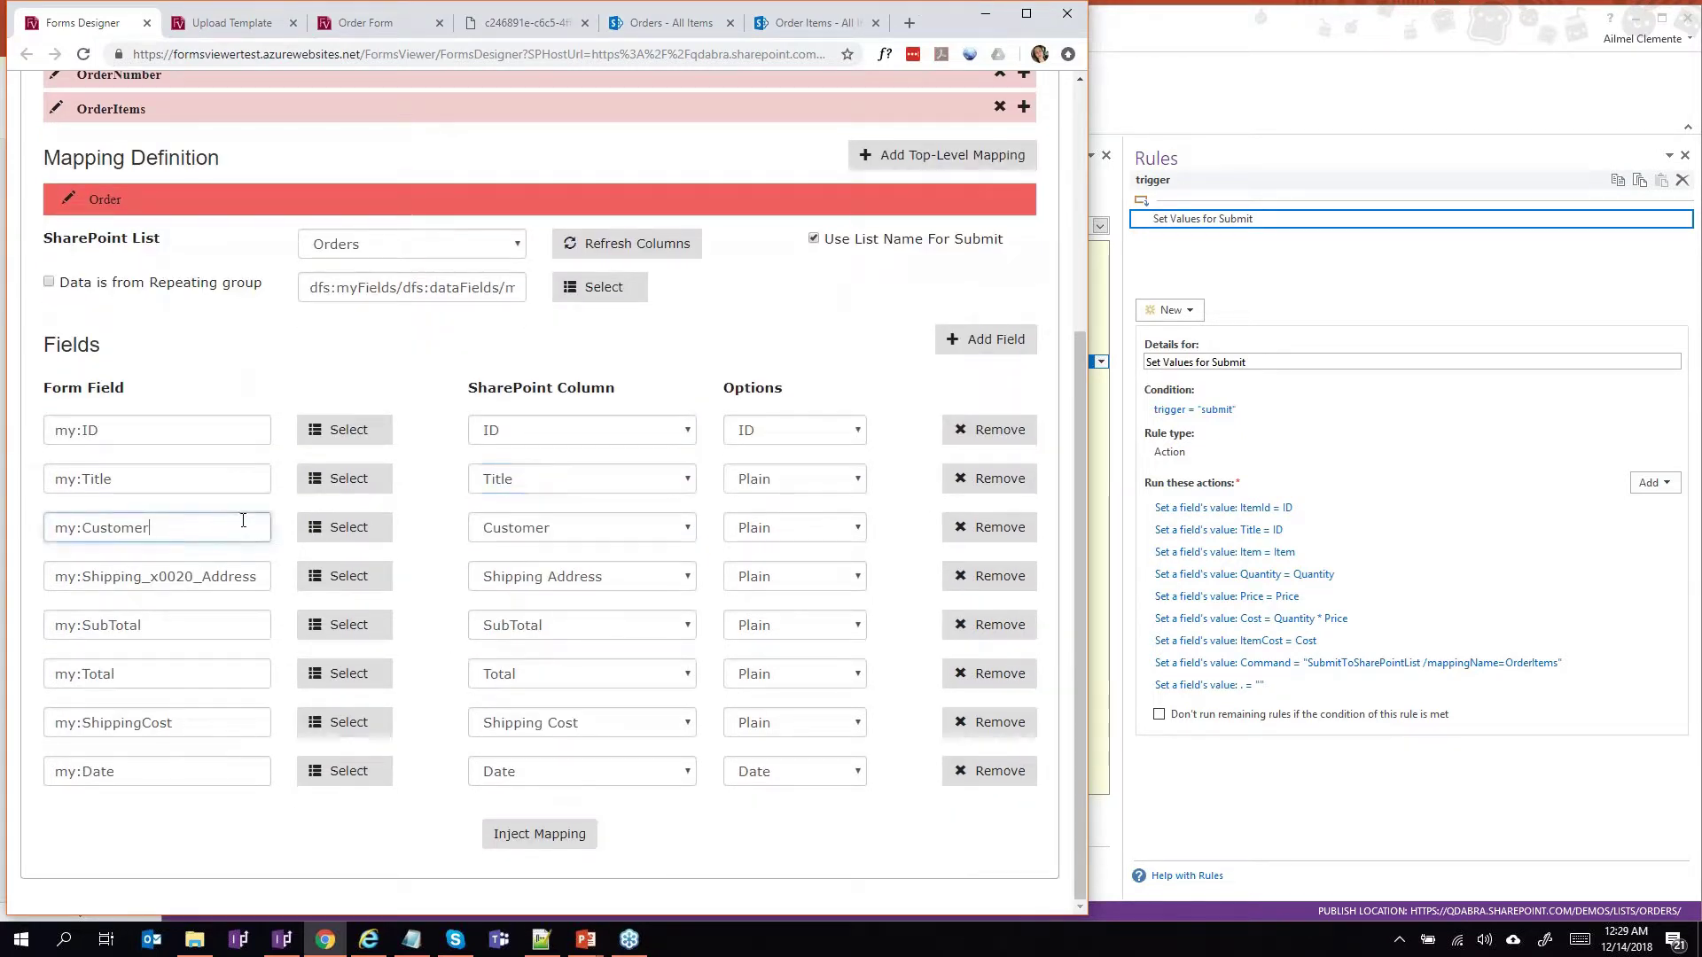
click(520, 532)
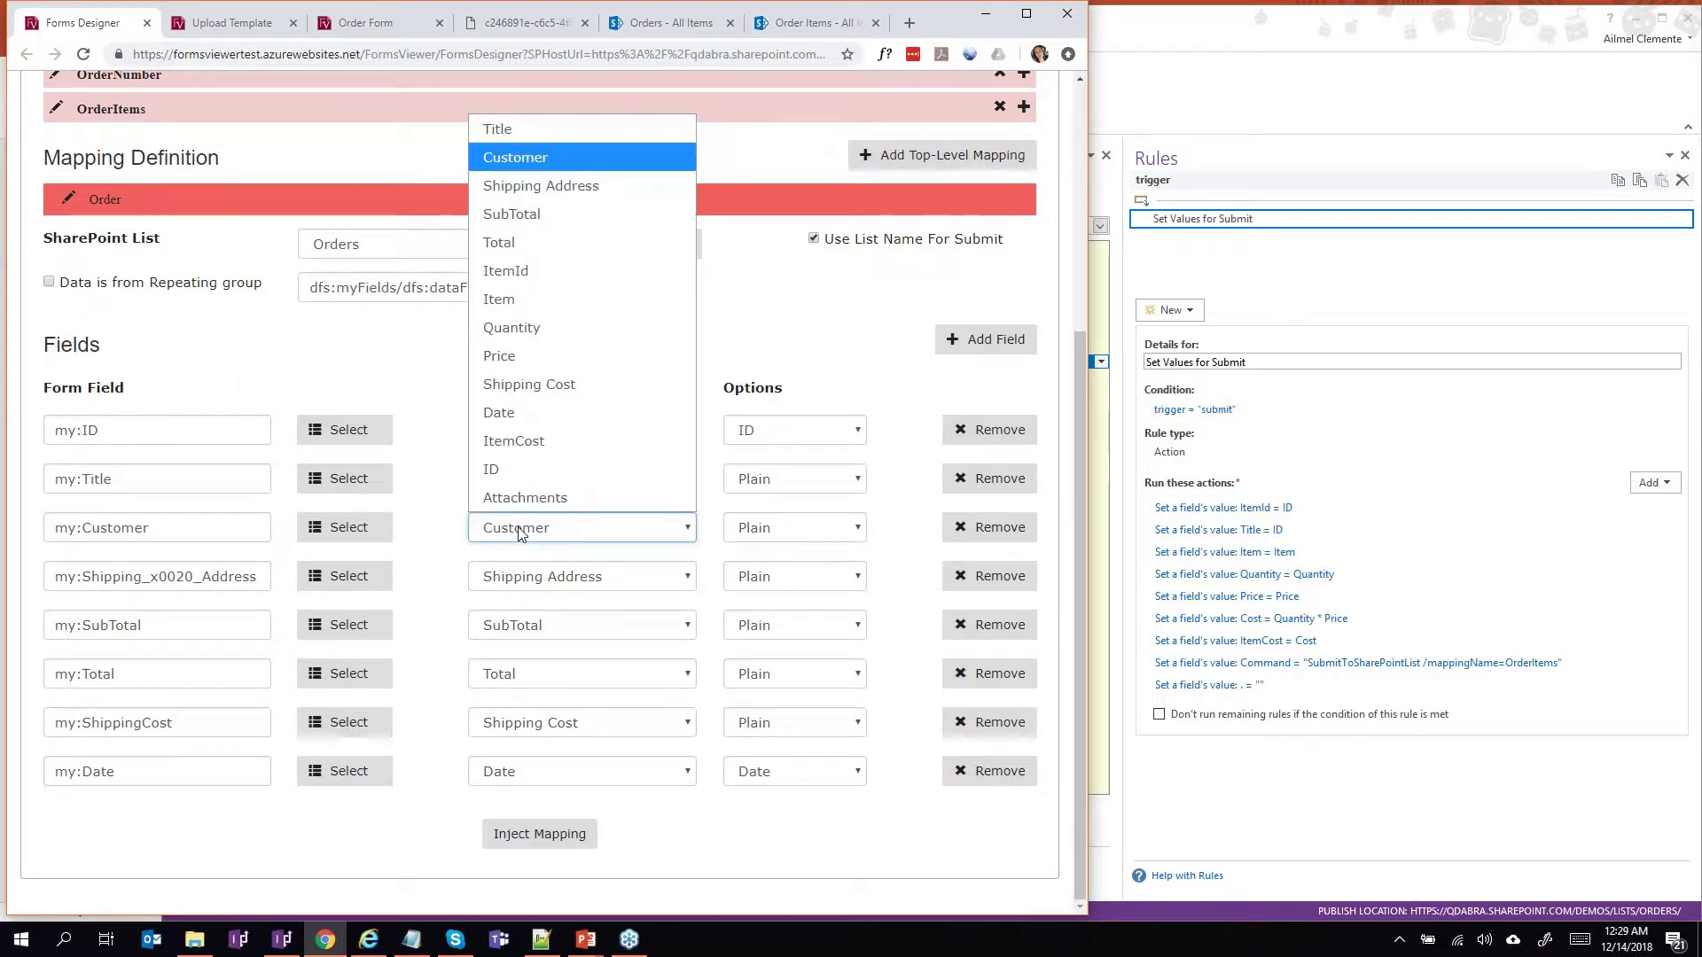
click(520, 532)
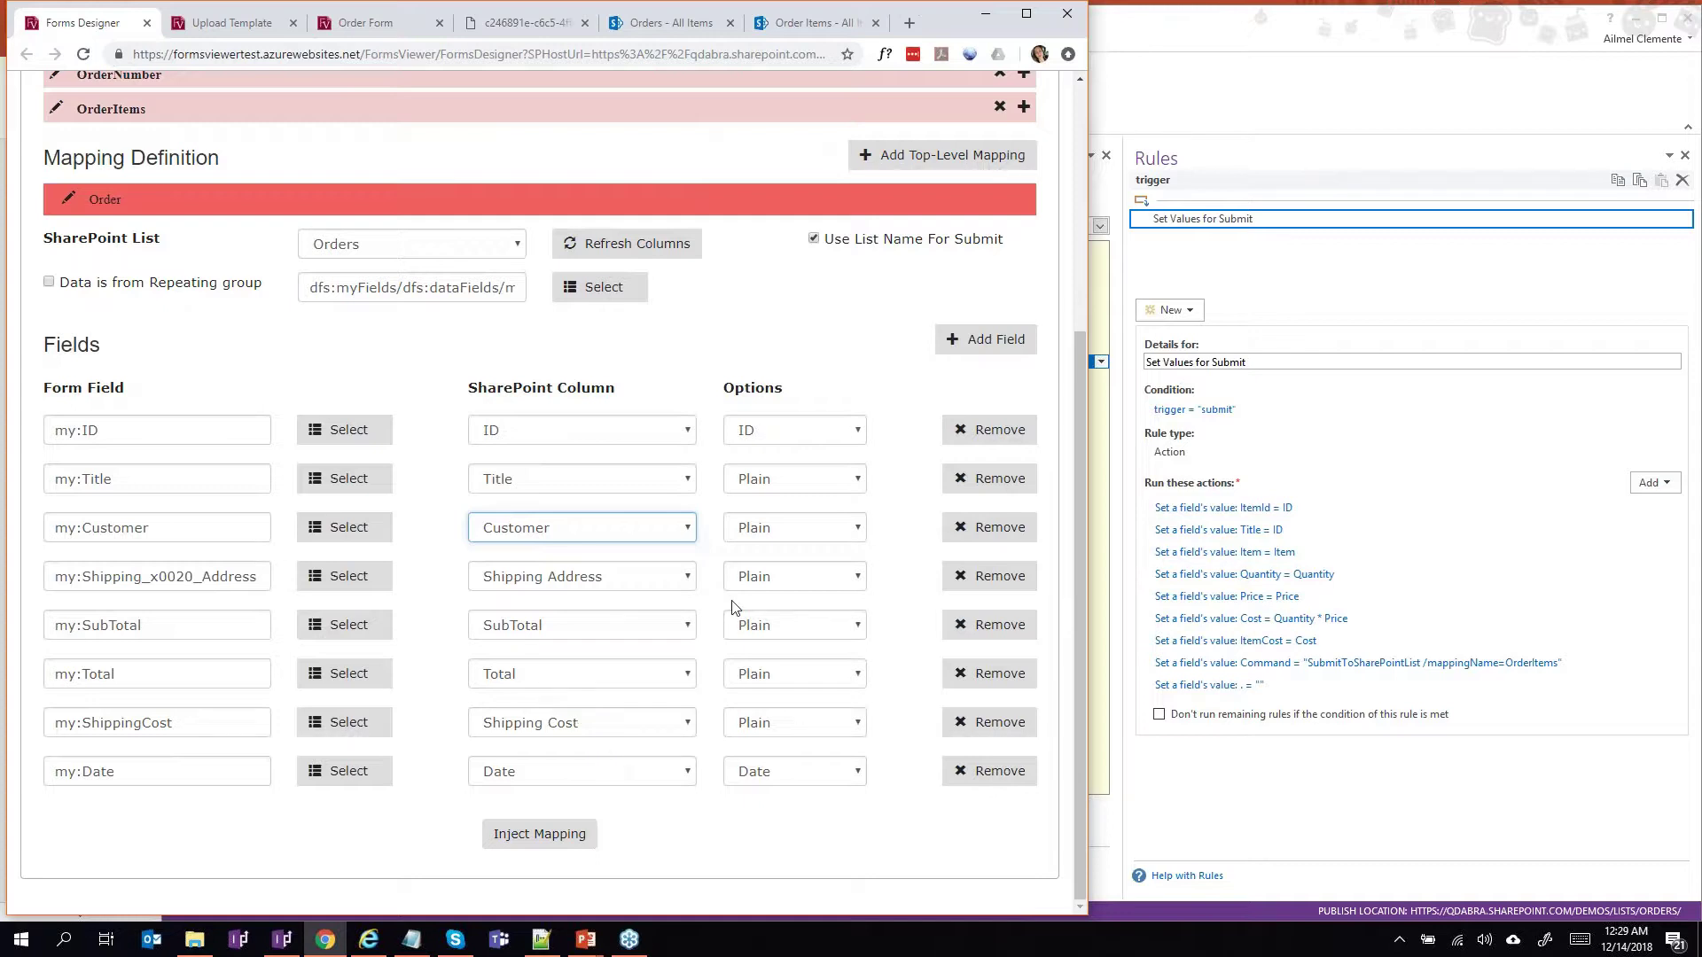
scroll(118, 263, up, 2)
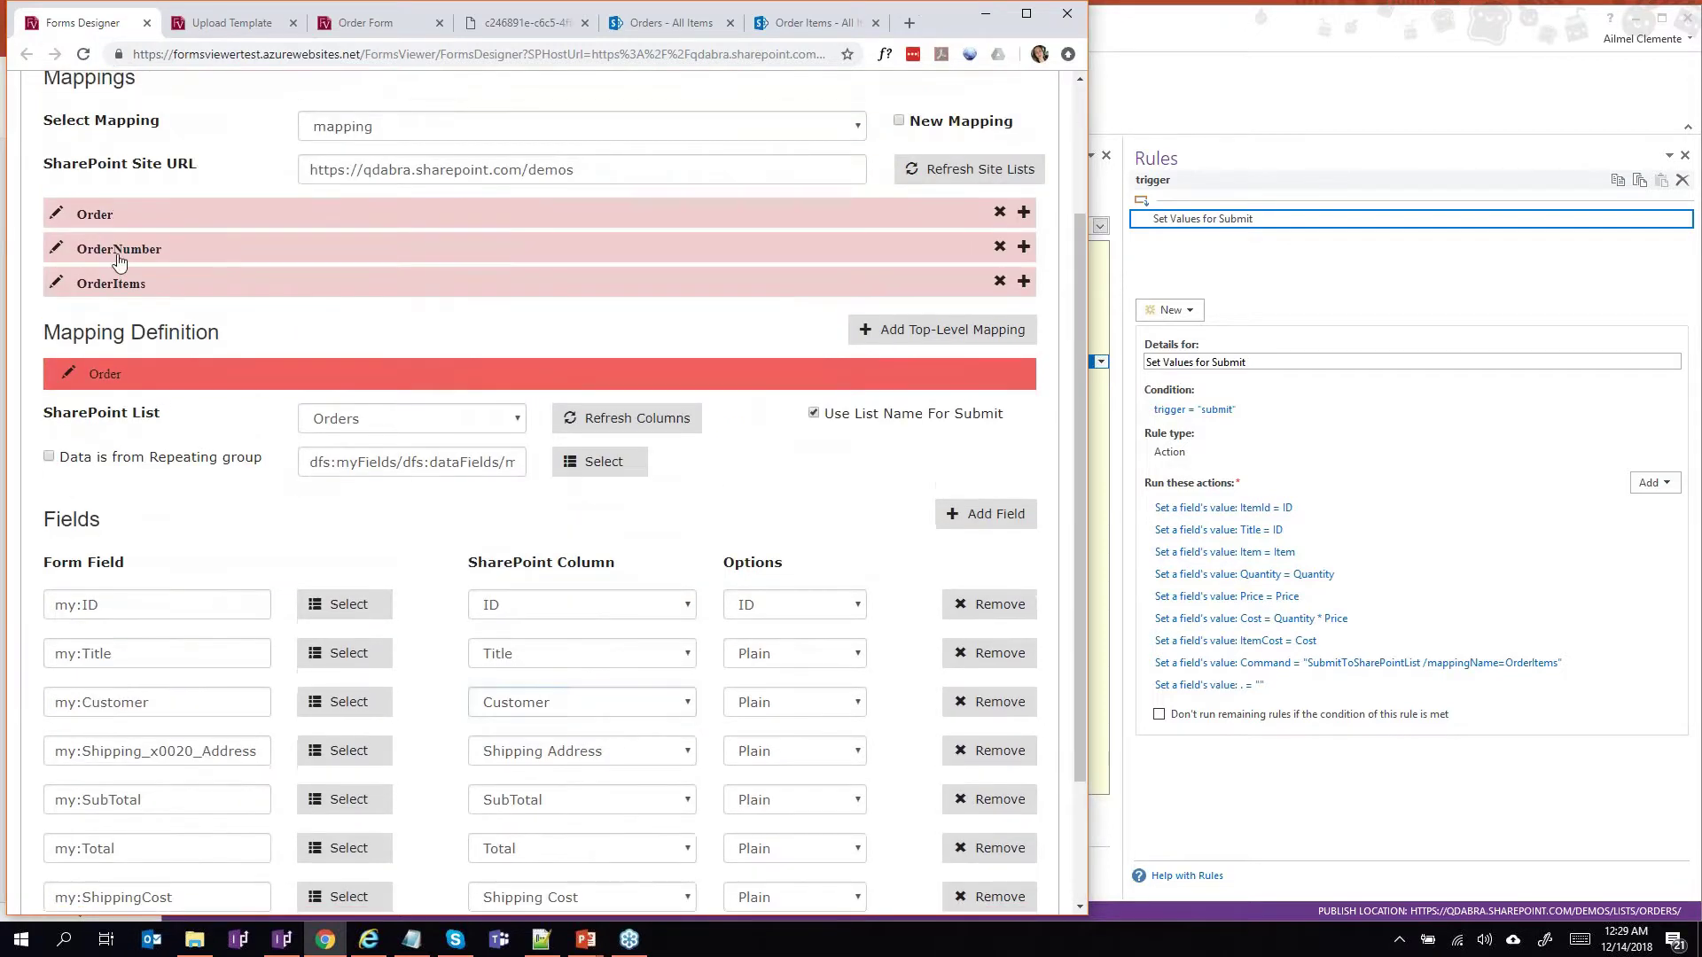
Show the OrderNumber mapping, keeping Orders as target list and ID as the my:ID option.
click(118, 249)
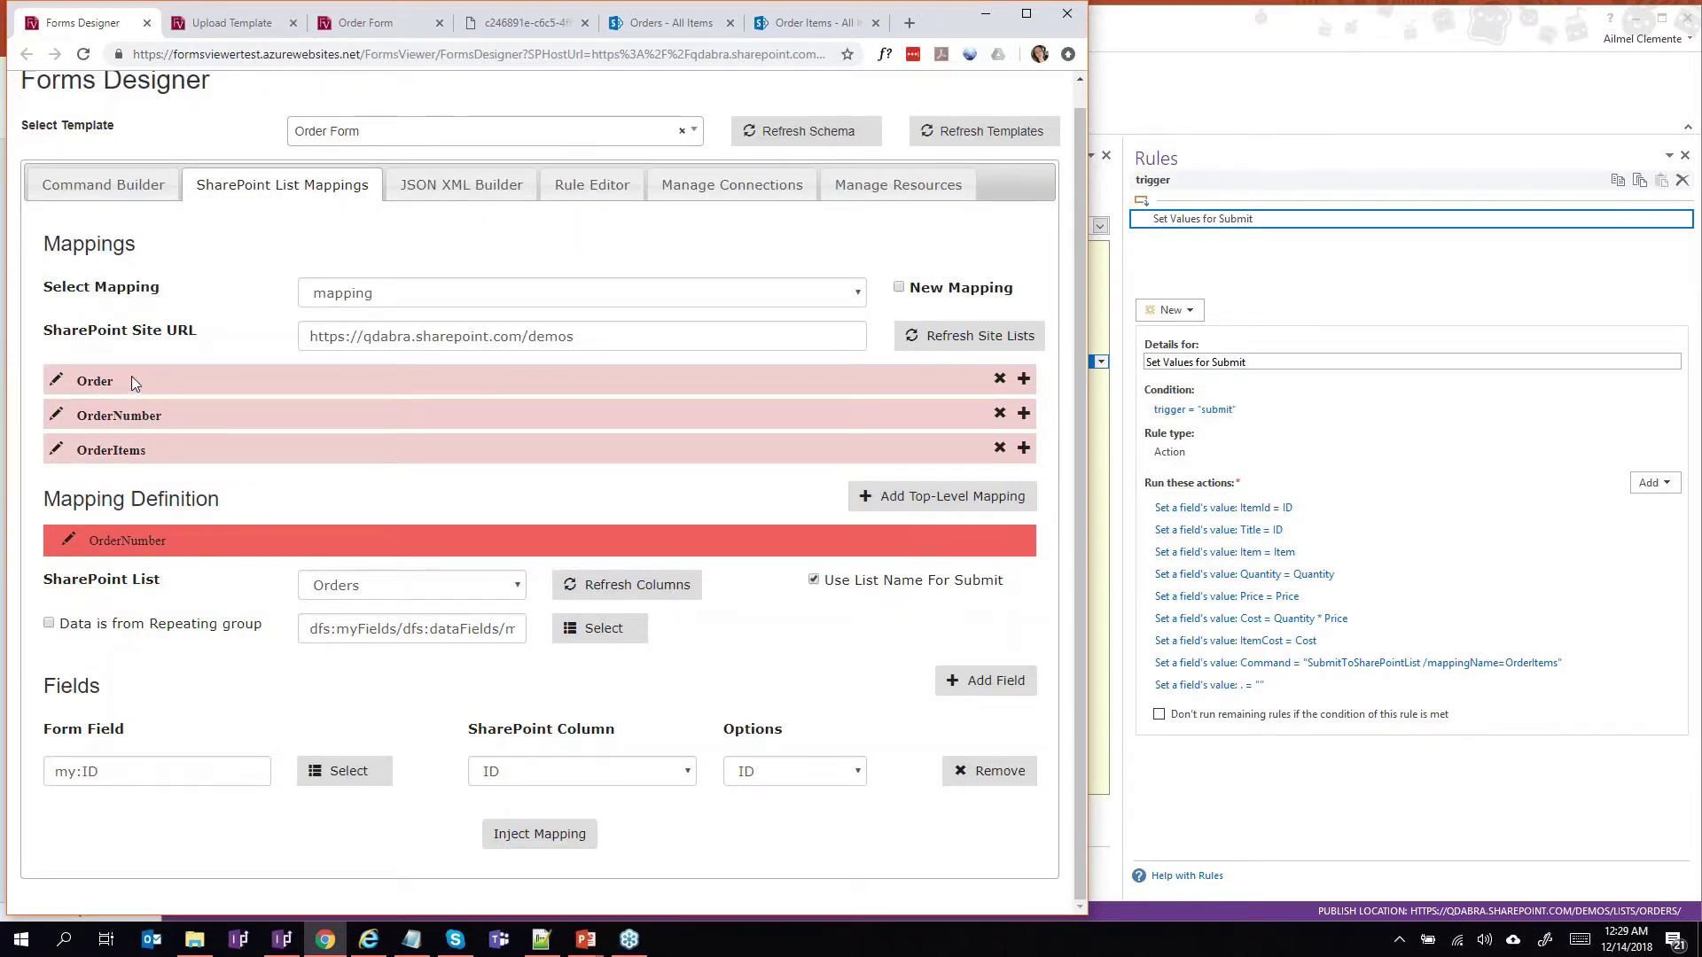
click(357, 588)
click(358, 585)
click(189, 771)
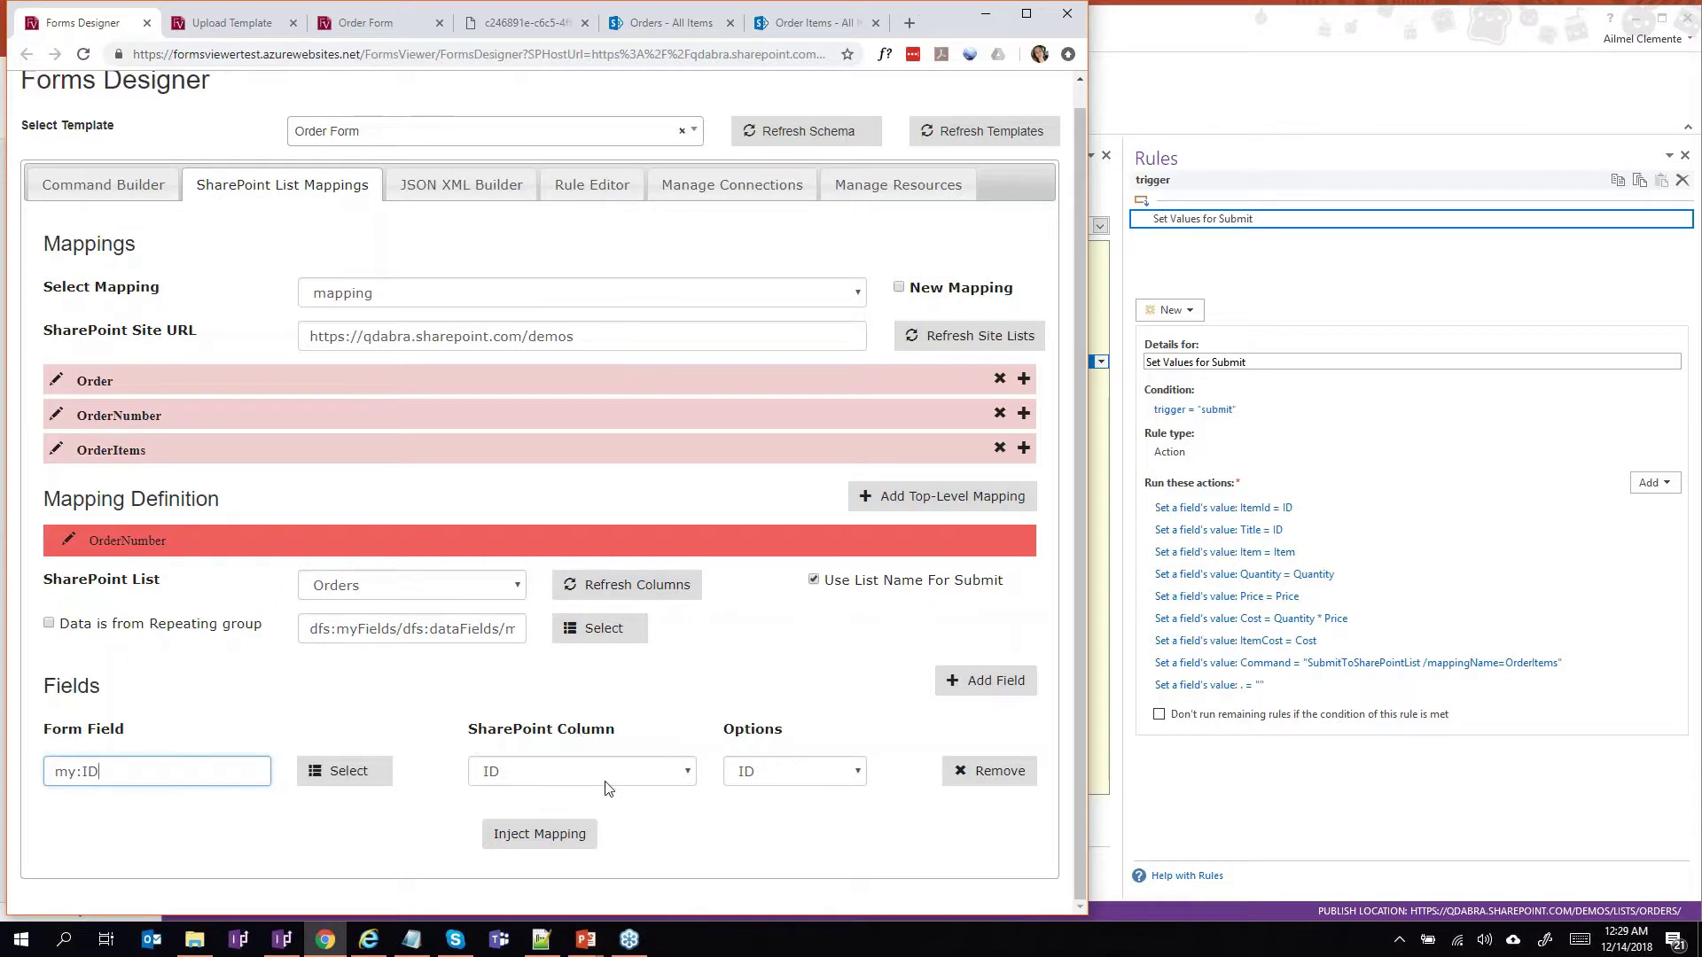
click(752, 777)
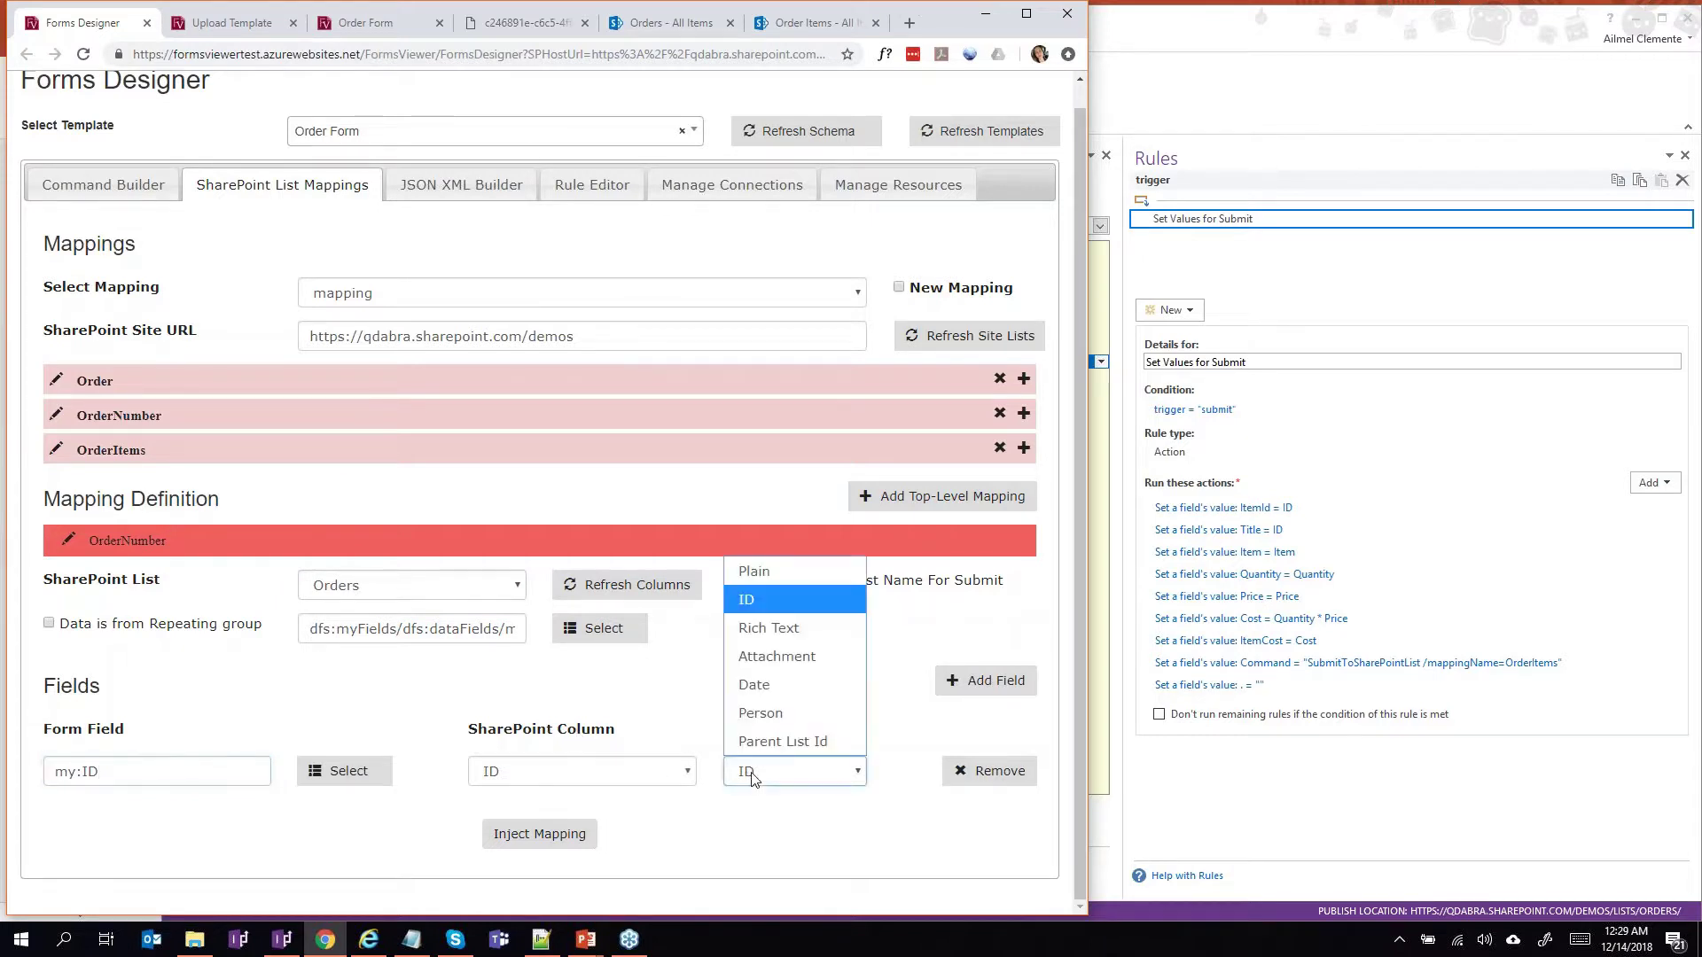
key(Down)
key(Down)
key(Down)
key(Down)
key(Down)
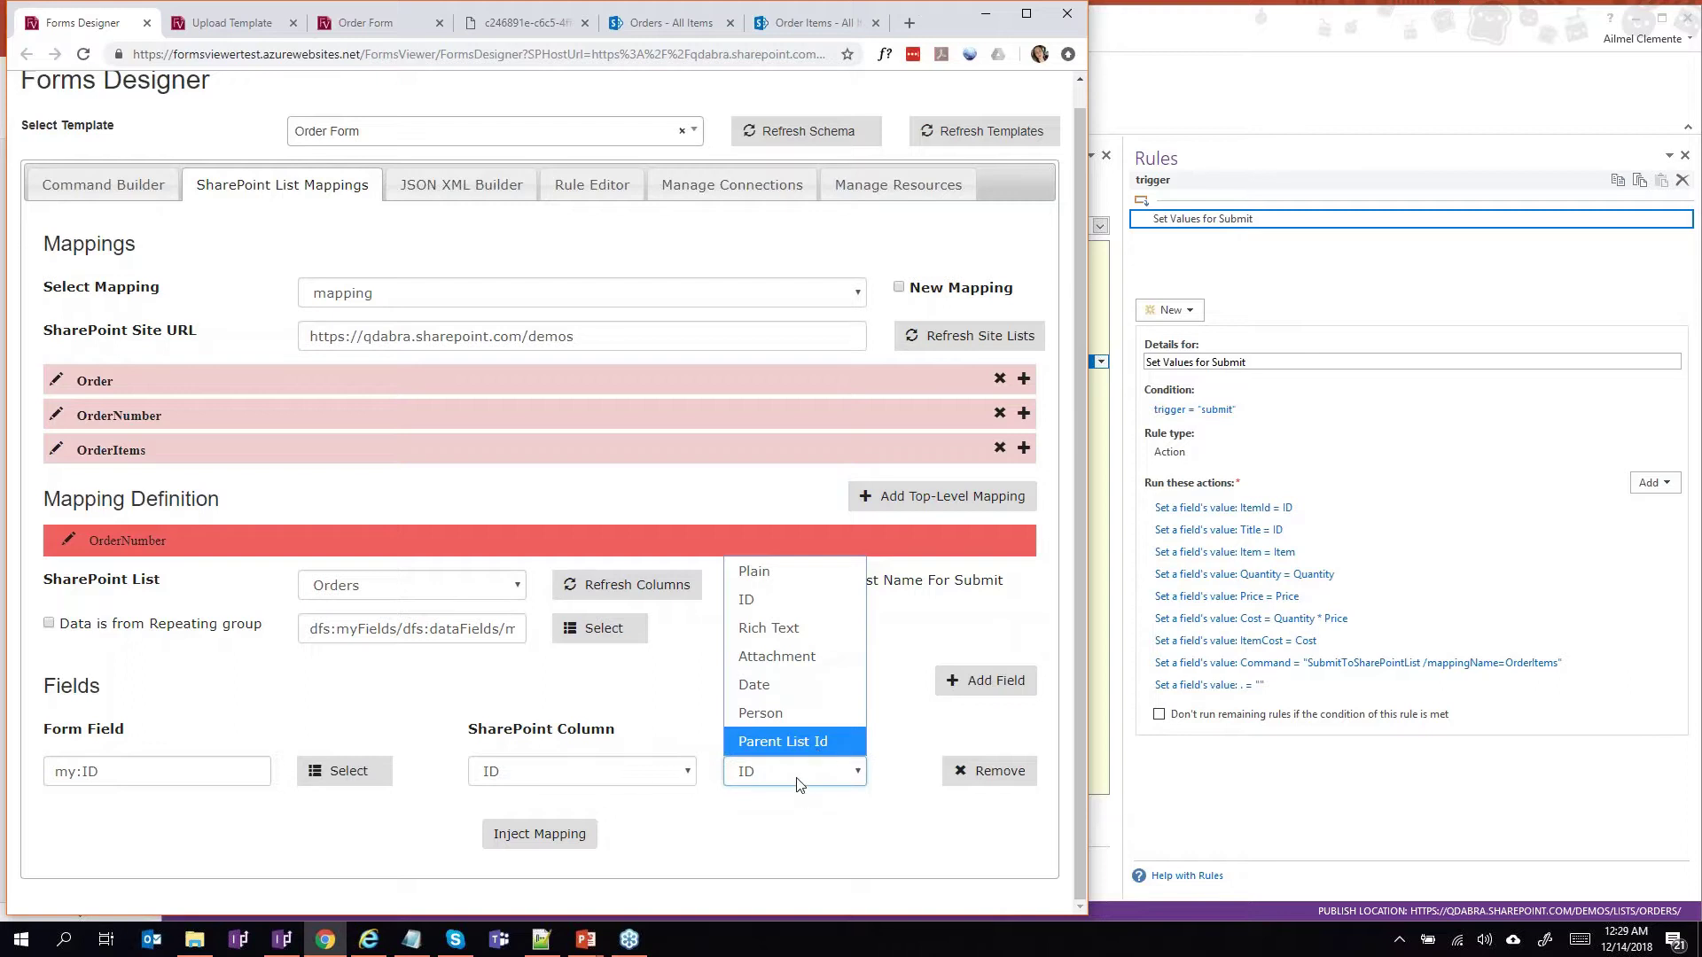
click(798, 783)
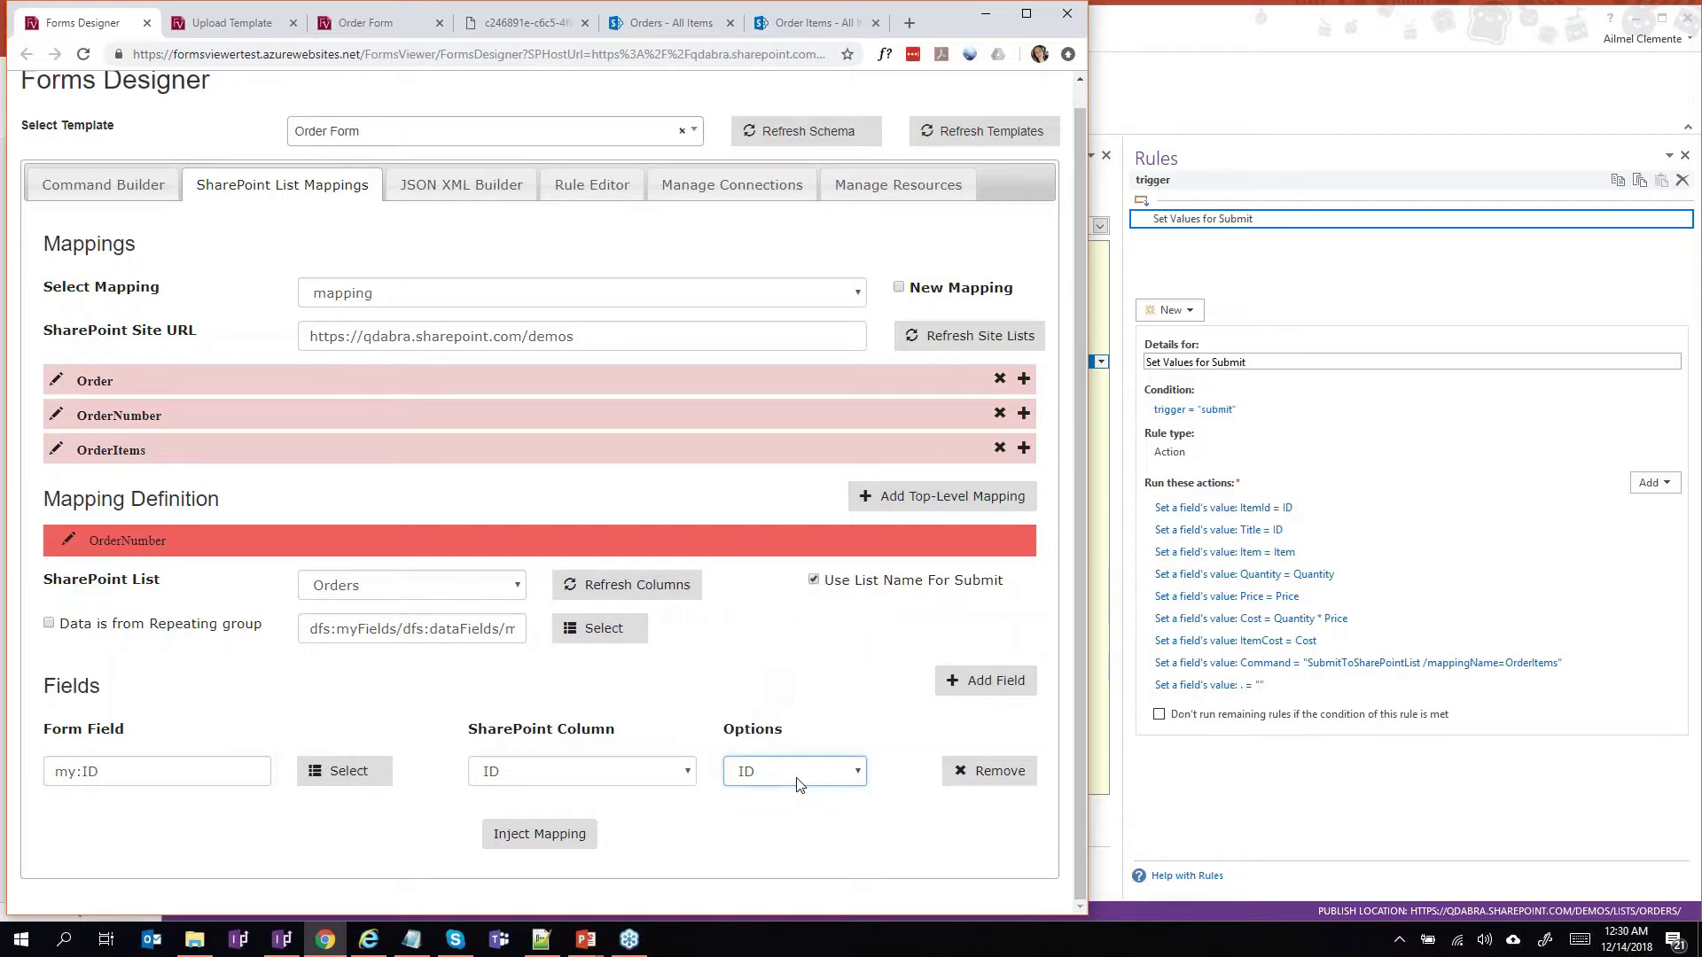
Scroll through the Order mapping's fields, then display the OrderItems mapping definitions.
click(95, 383)
scroll(177, 444, down, 2)
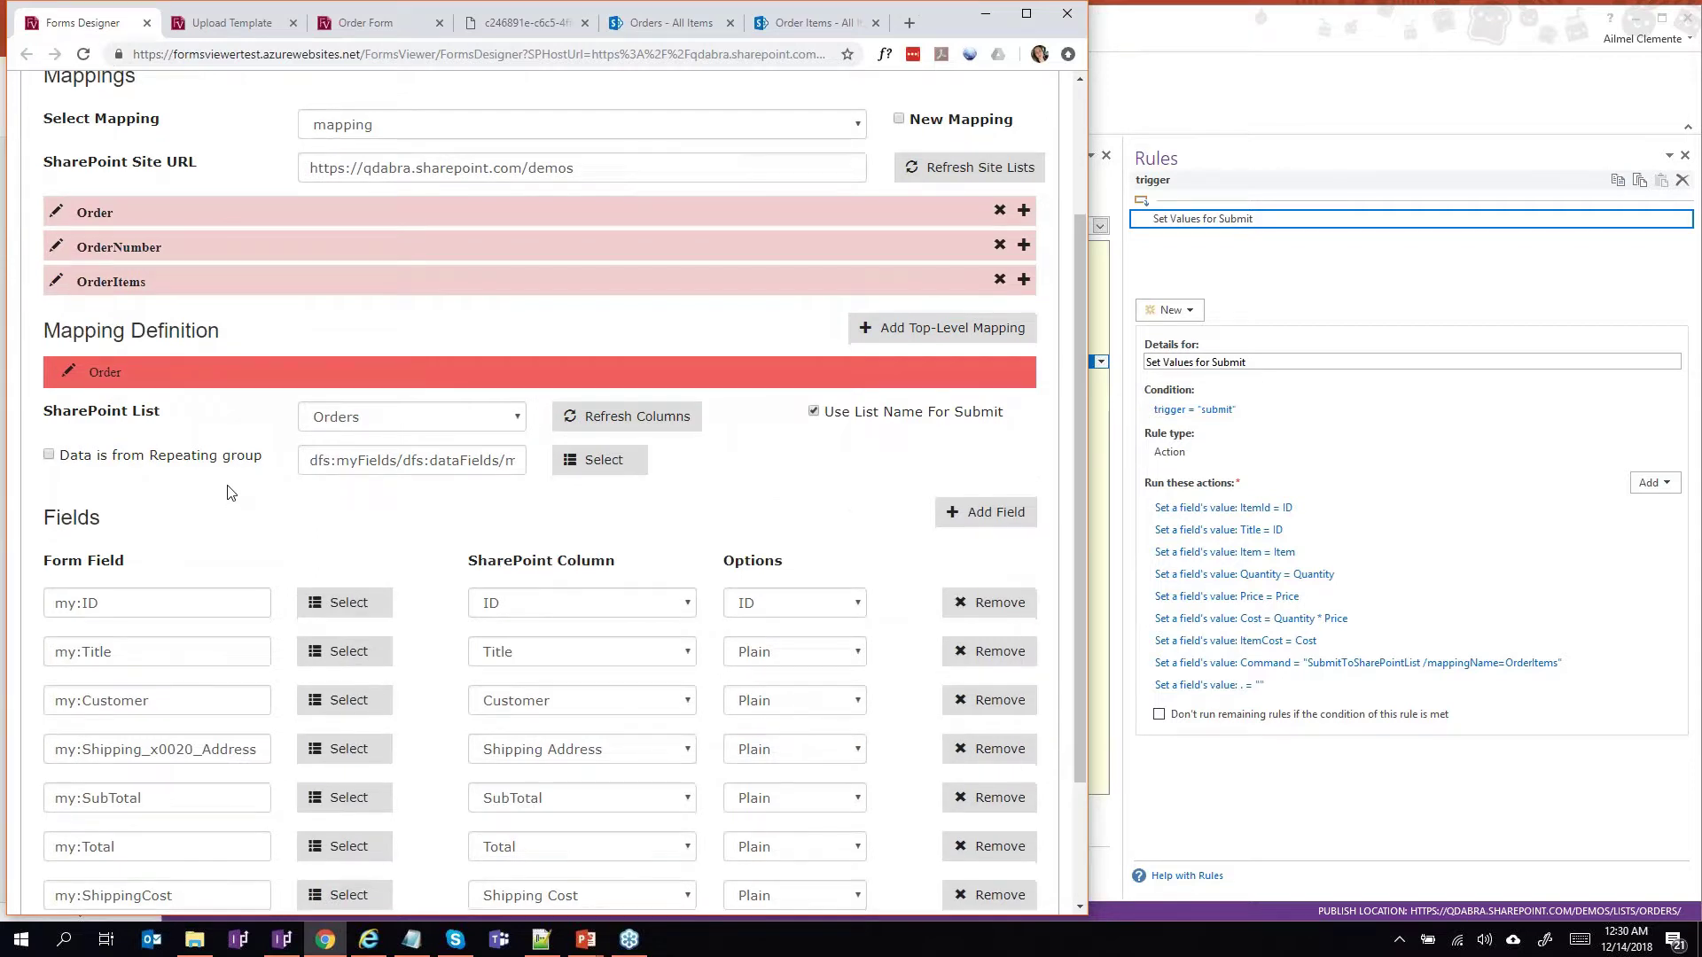
scroll(229, 493, down, 2)
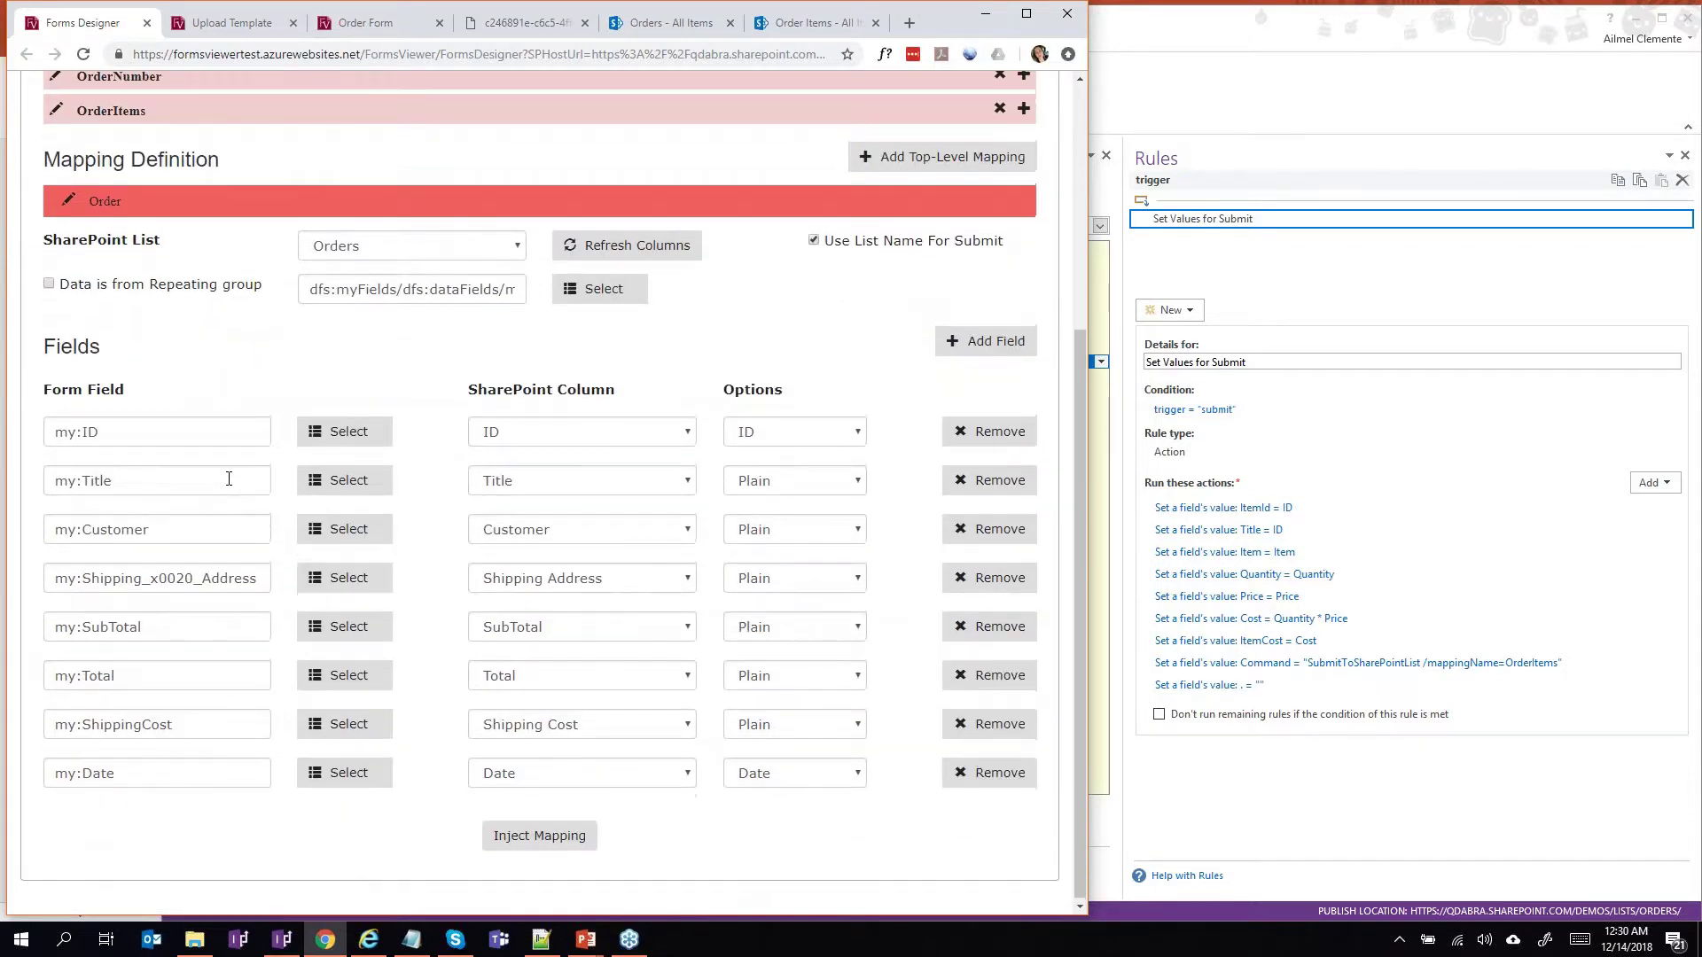
scroll(229, 478, up, 2)
click(177, 231)
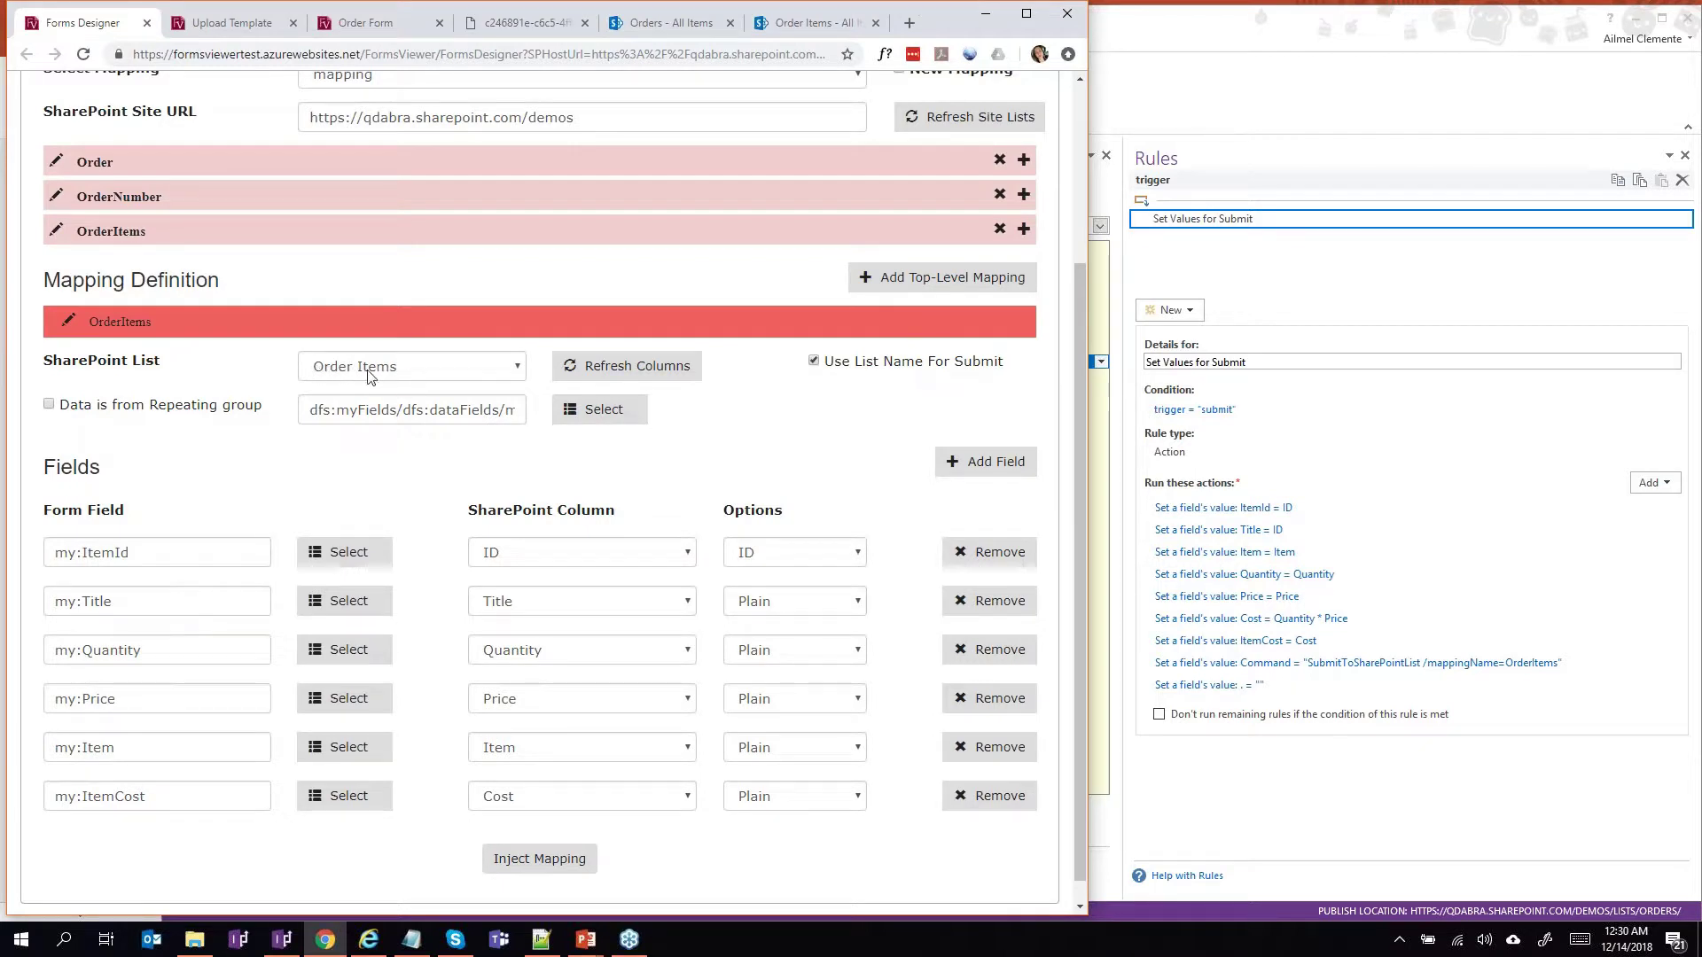
Review the my:ItemId field picker and my:Title column unchanged, then show InfoPath's SUBMIT button rules.
click(341, 554)
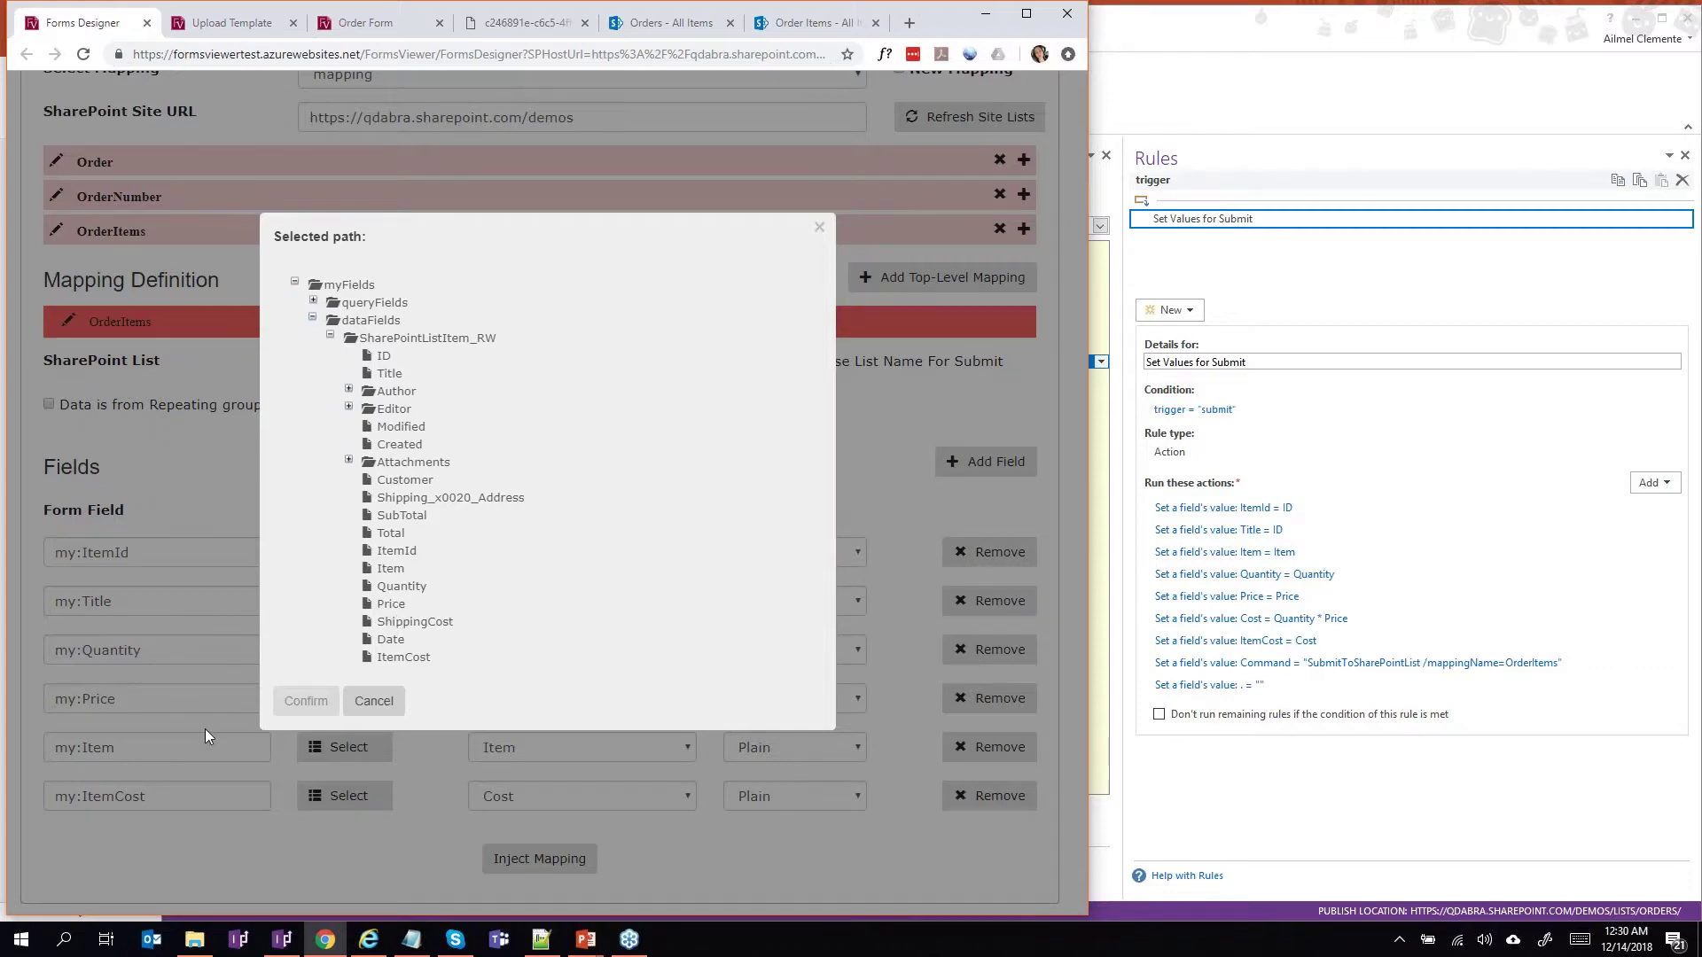
click(385, 711)
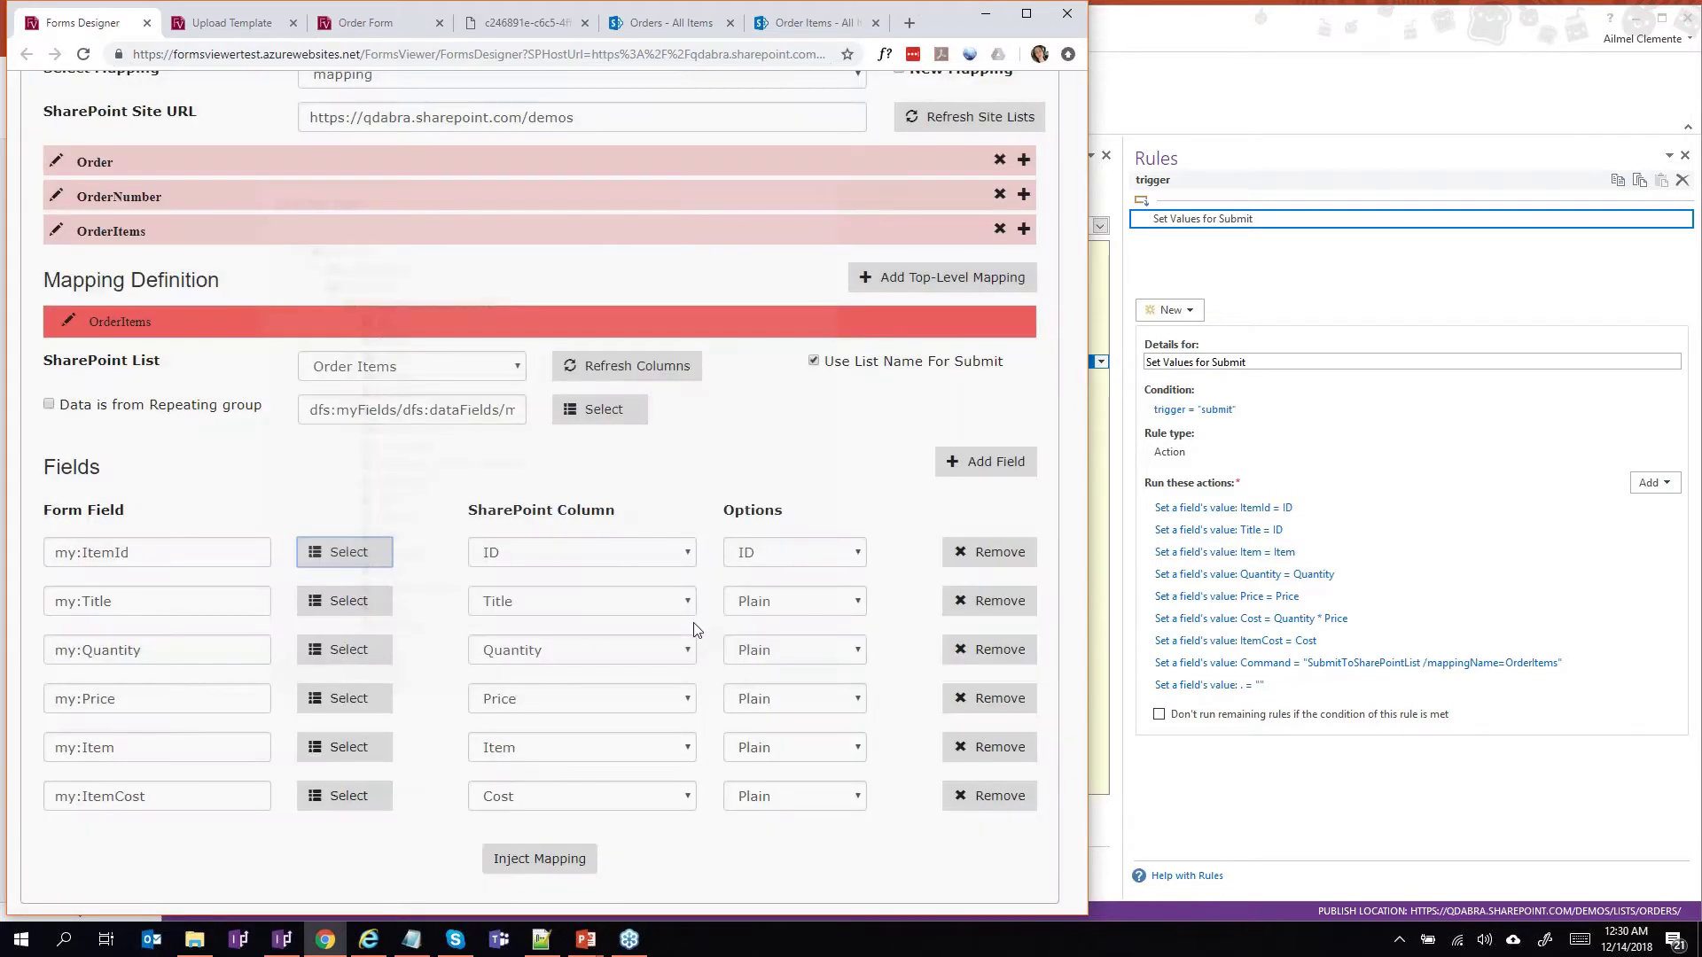
click(644, 602)
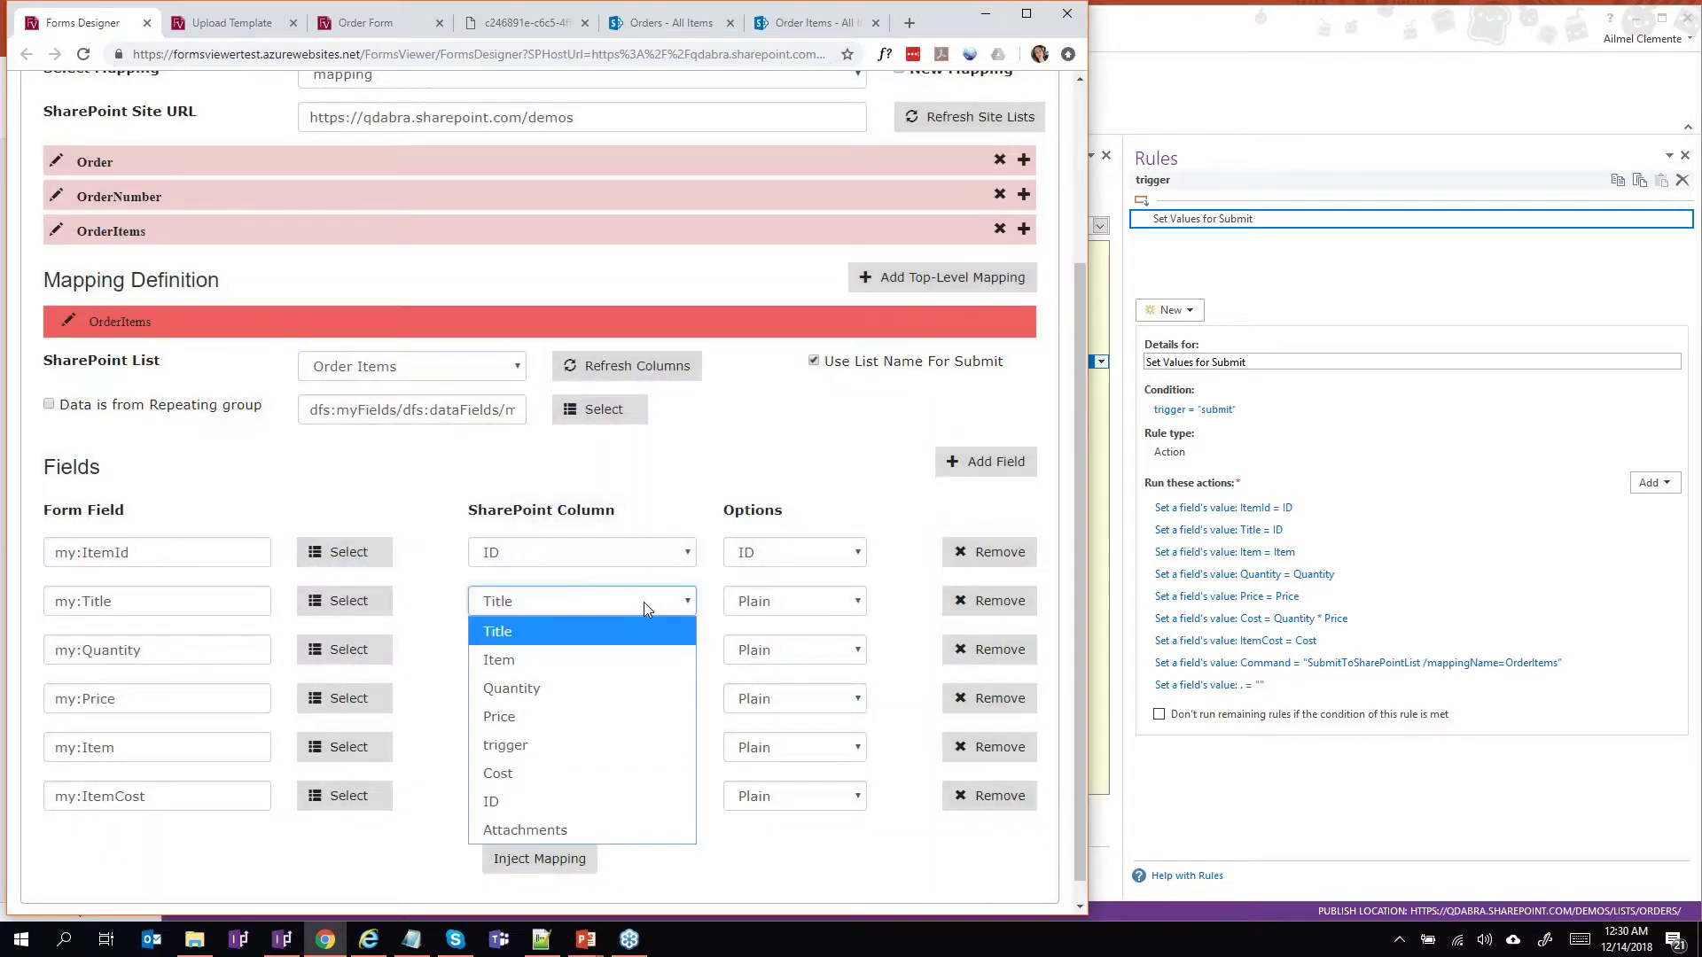
click(644, 603)
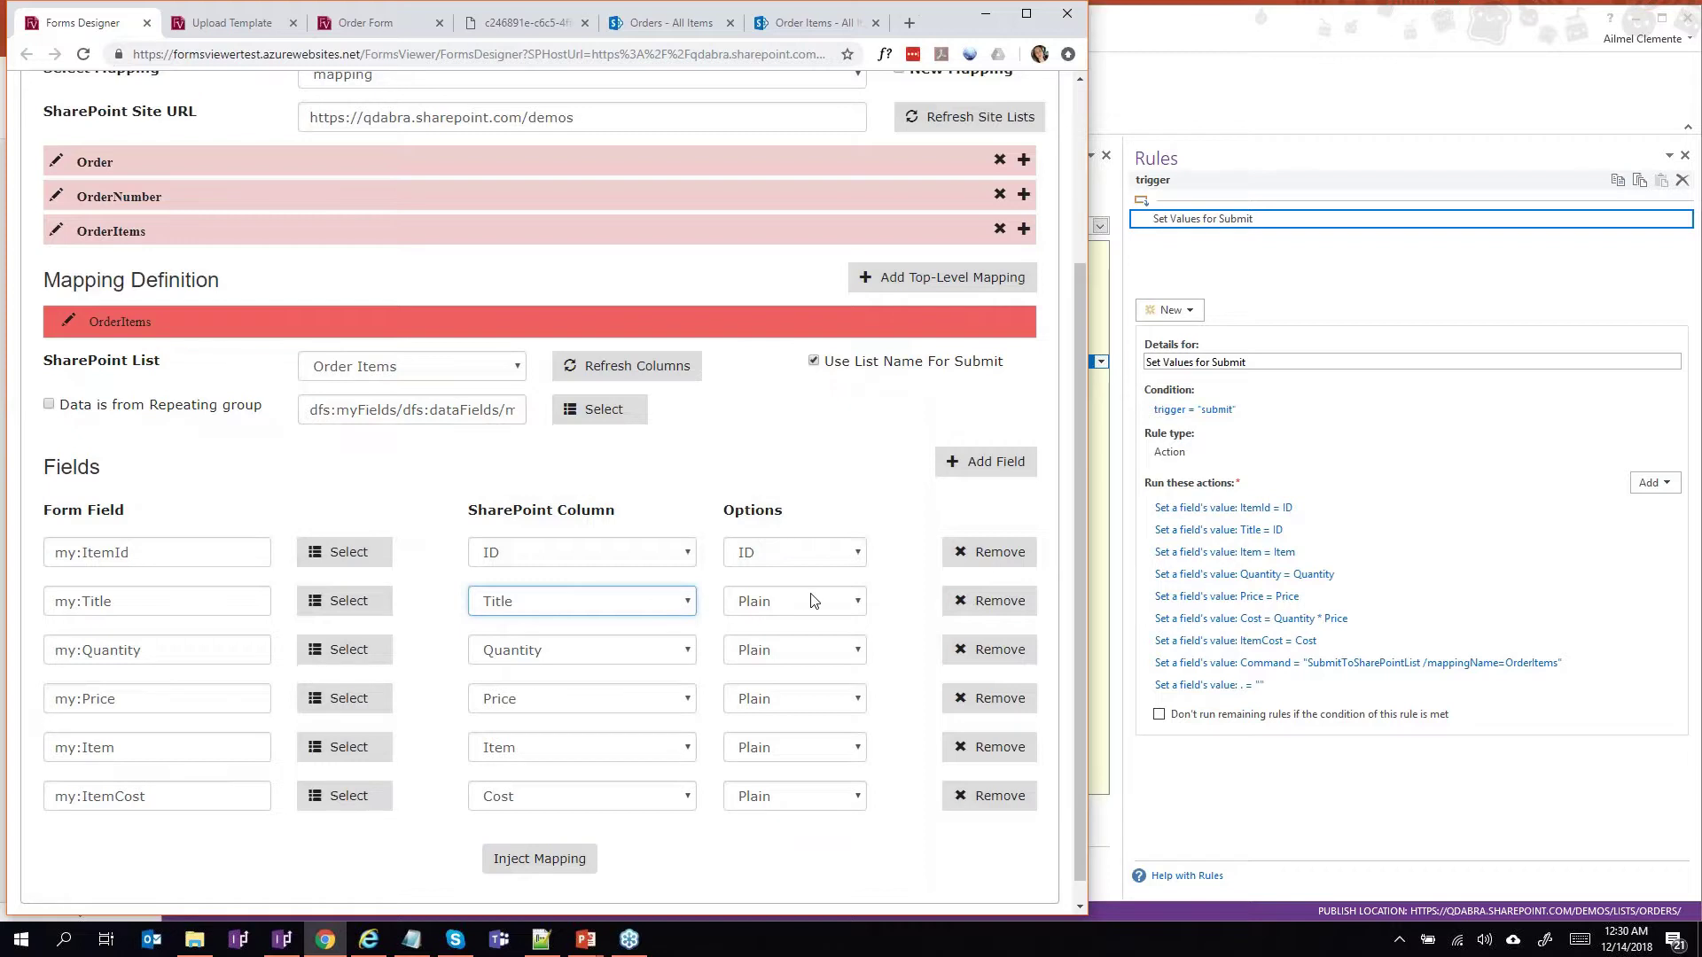
scroll(812, 602, up, 1)
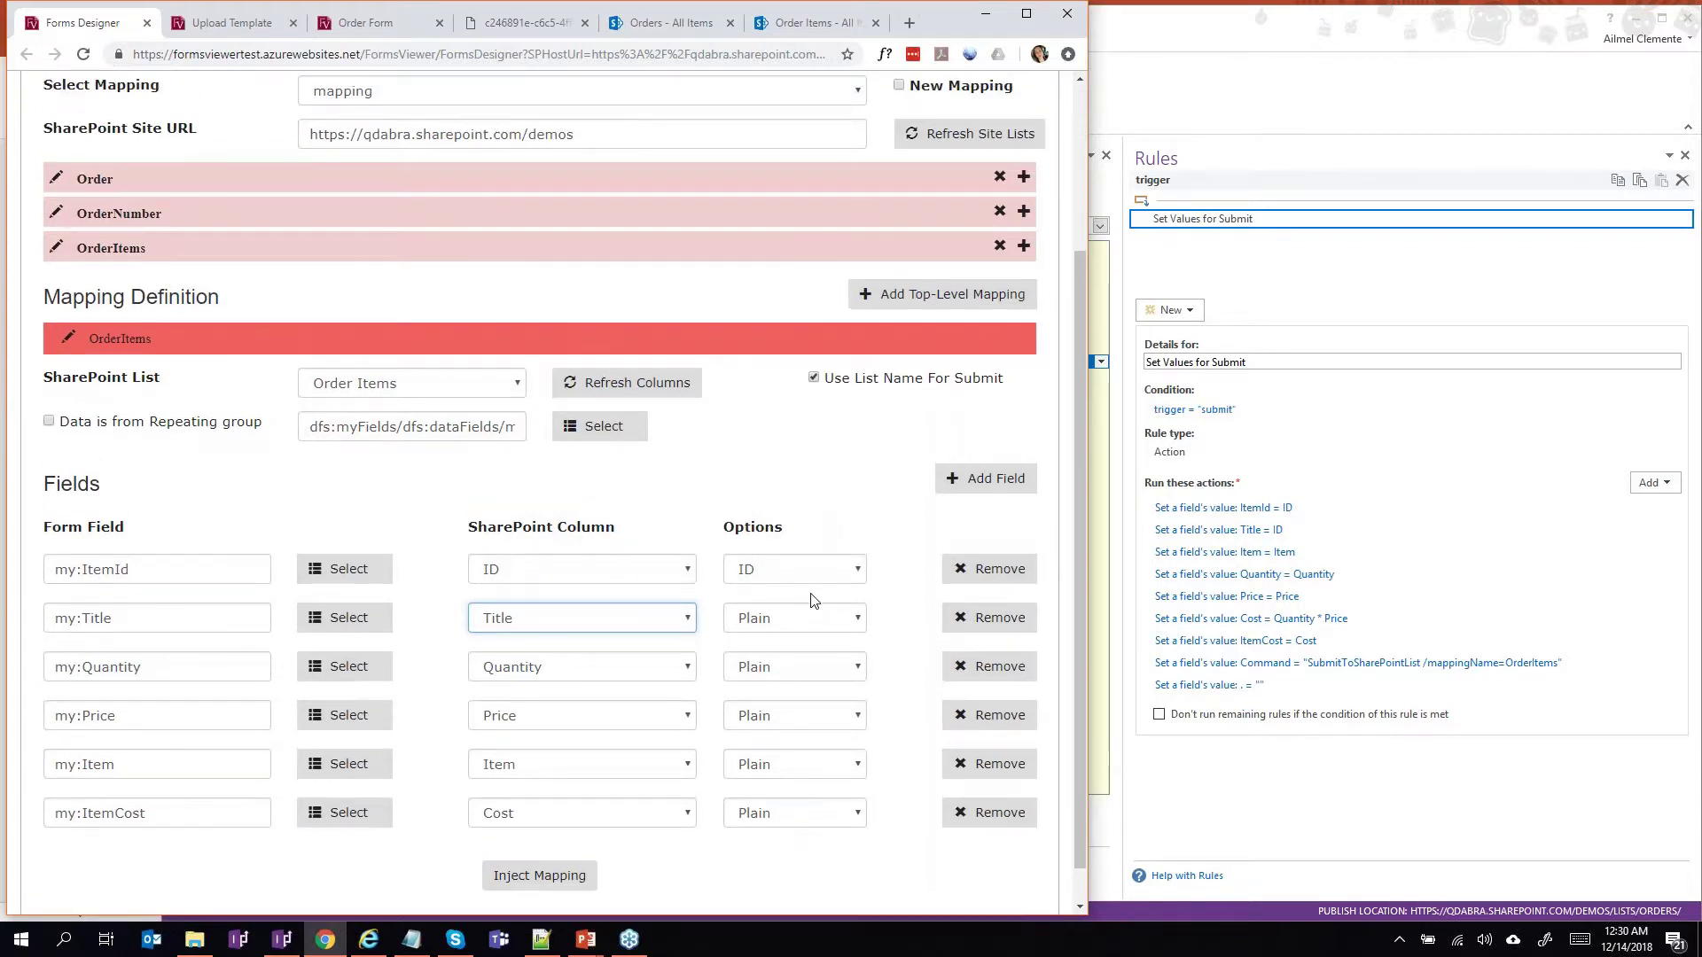
scroll(812, 602, up, 1)
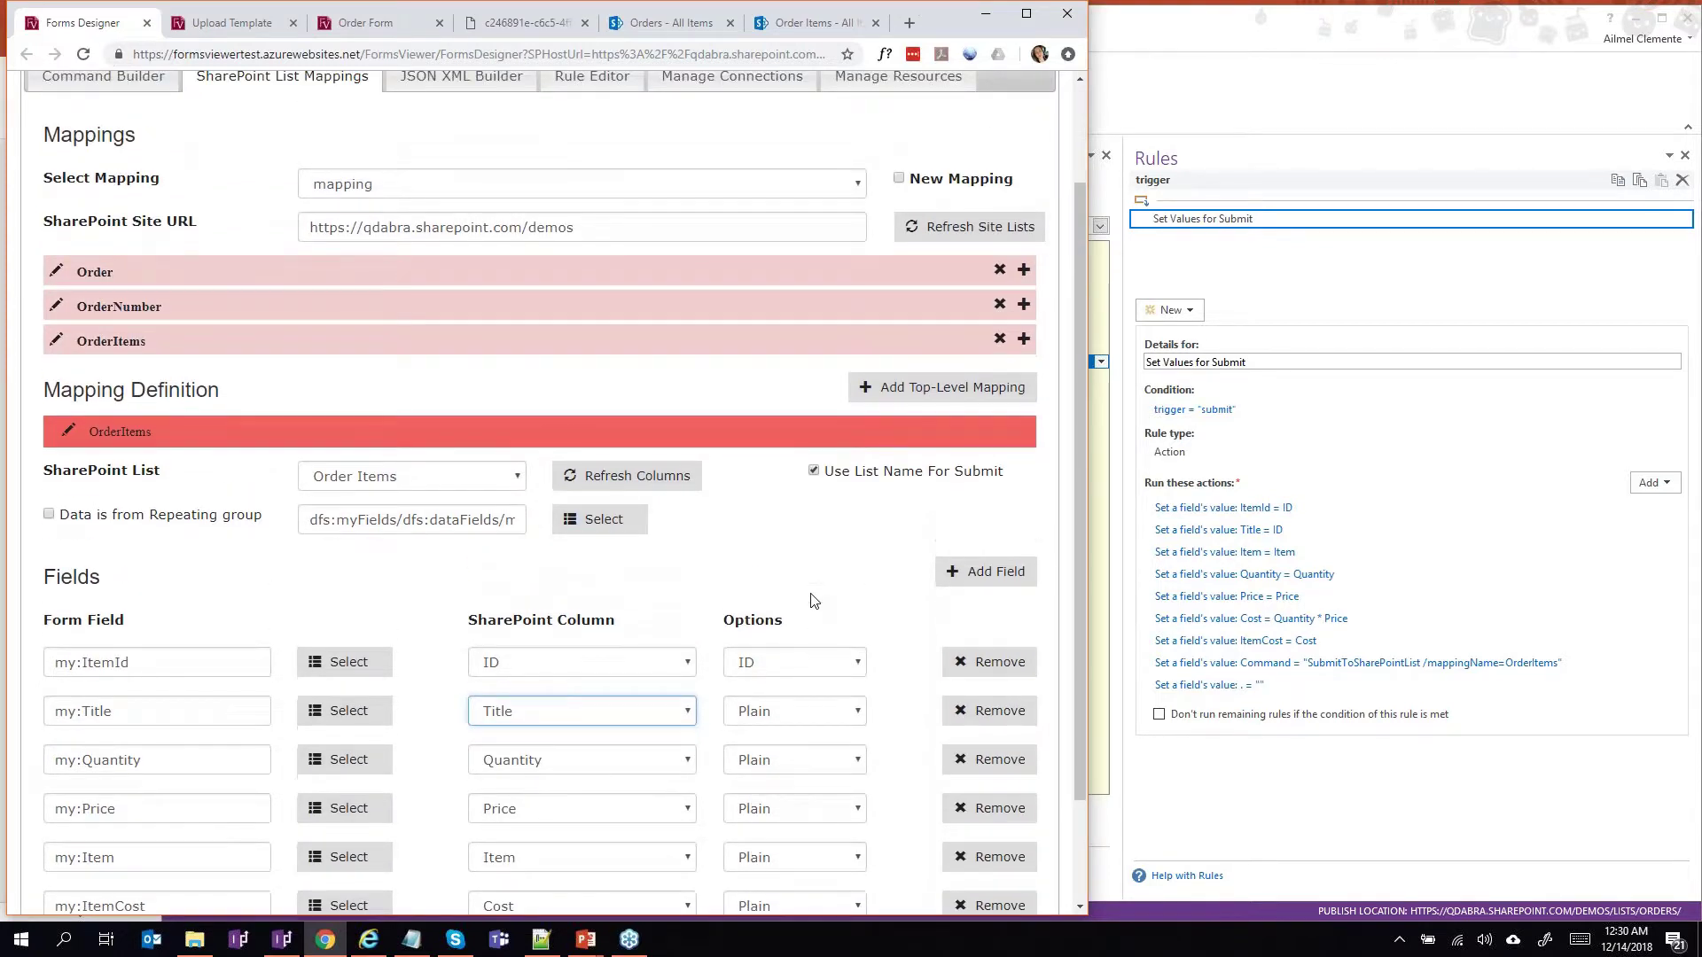
click(282, 938)
click(334, 798)
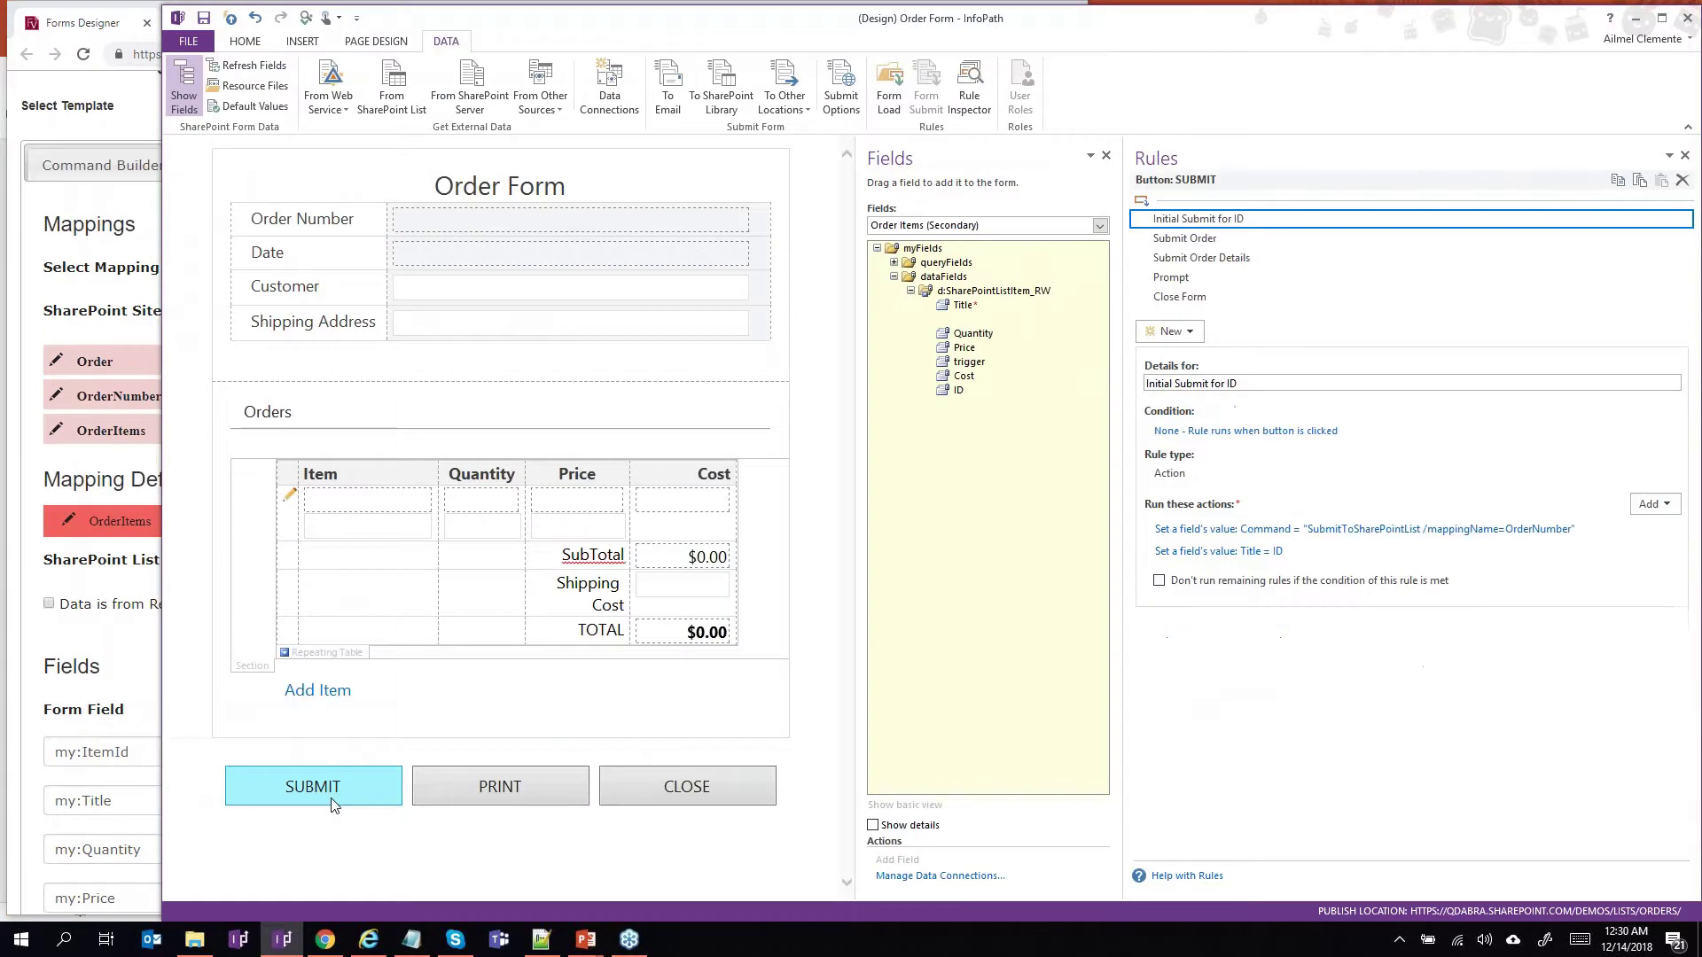
Review SUBMIT's Submit Order Details, Prompt and Close Form rules, then PRINT's Transform data rule.
click(1305, 259)
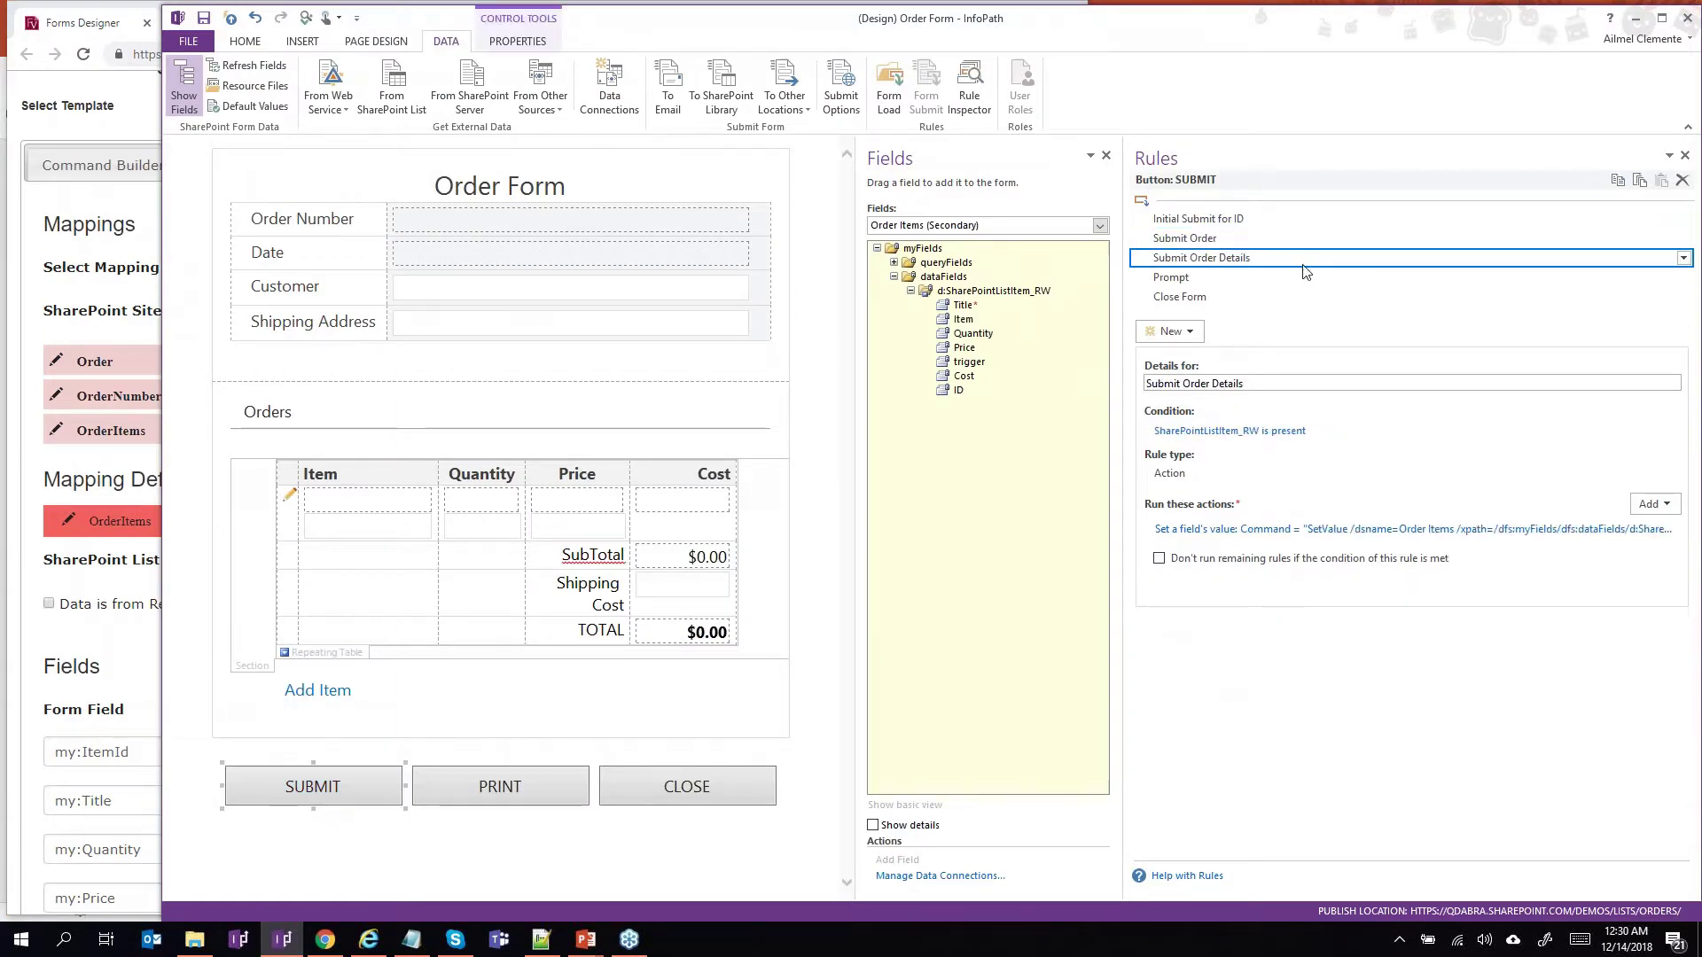
click(1240, 279)
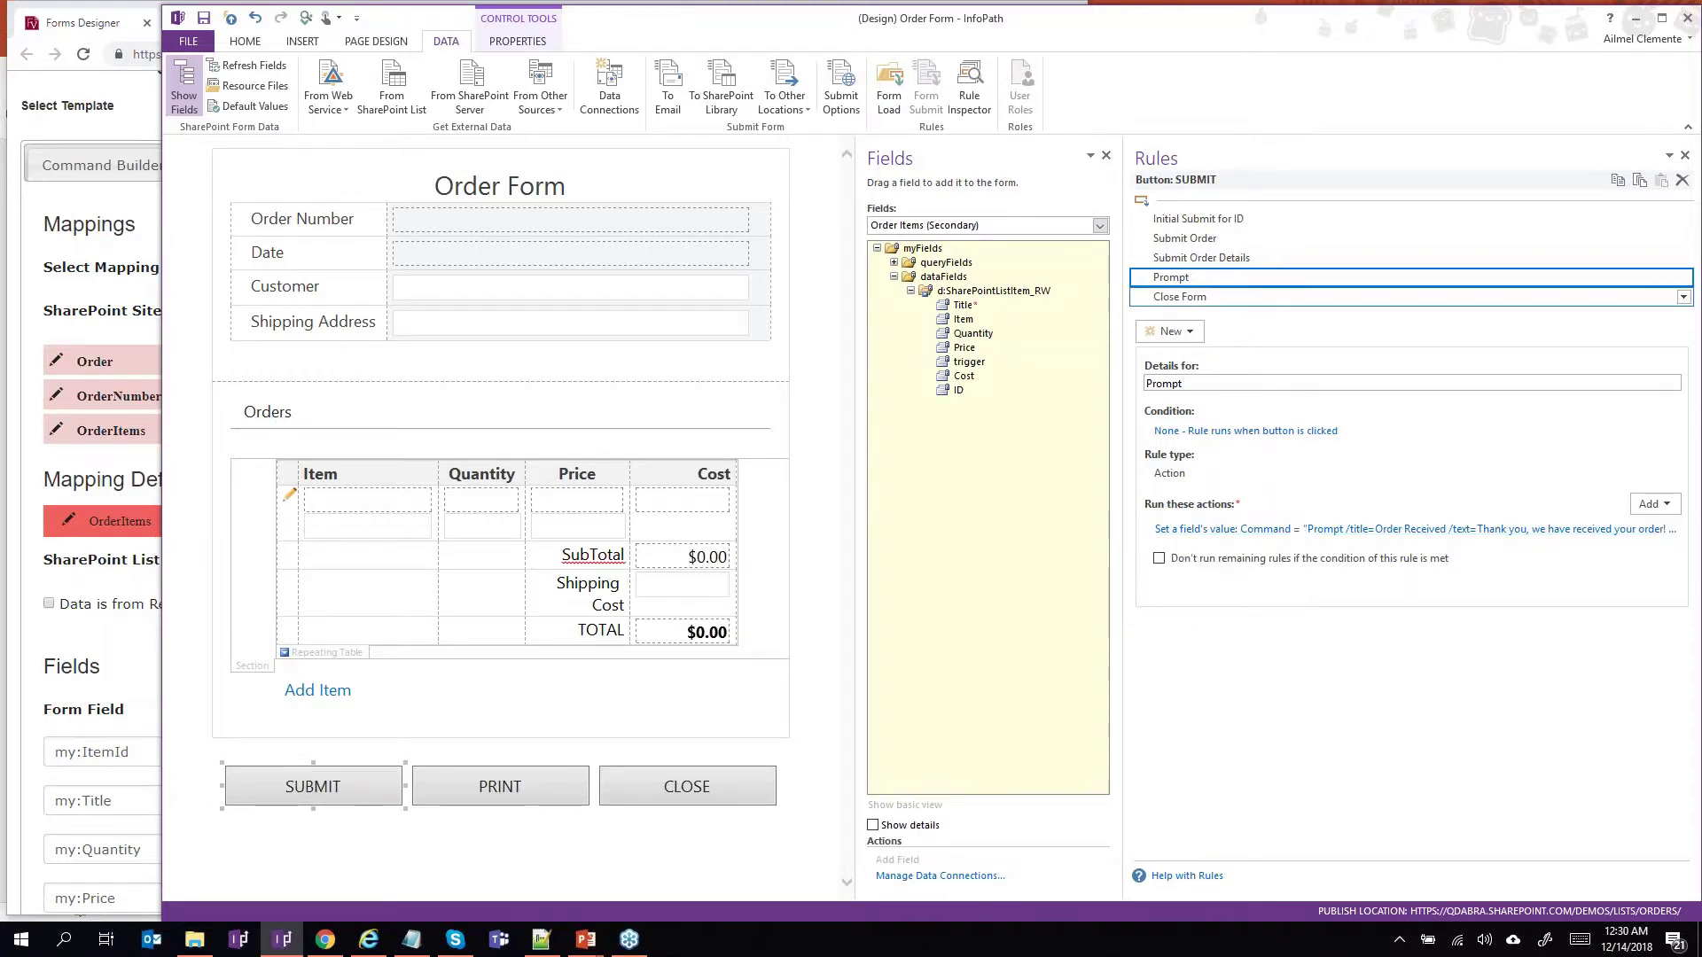
click(1259, 298)
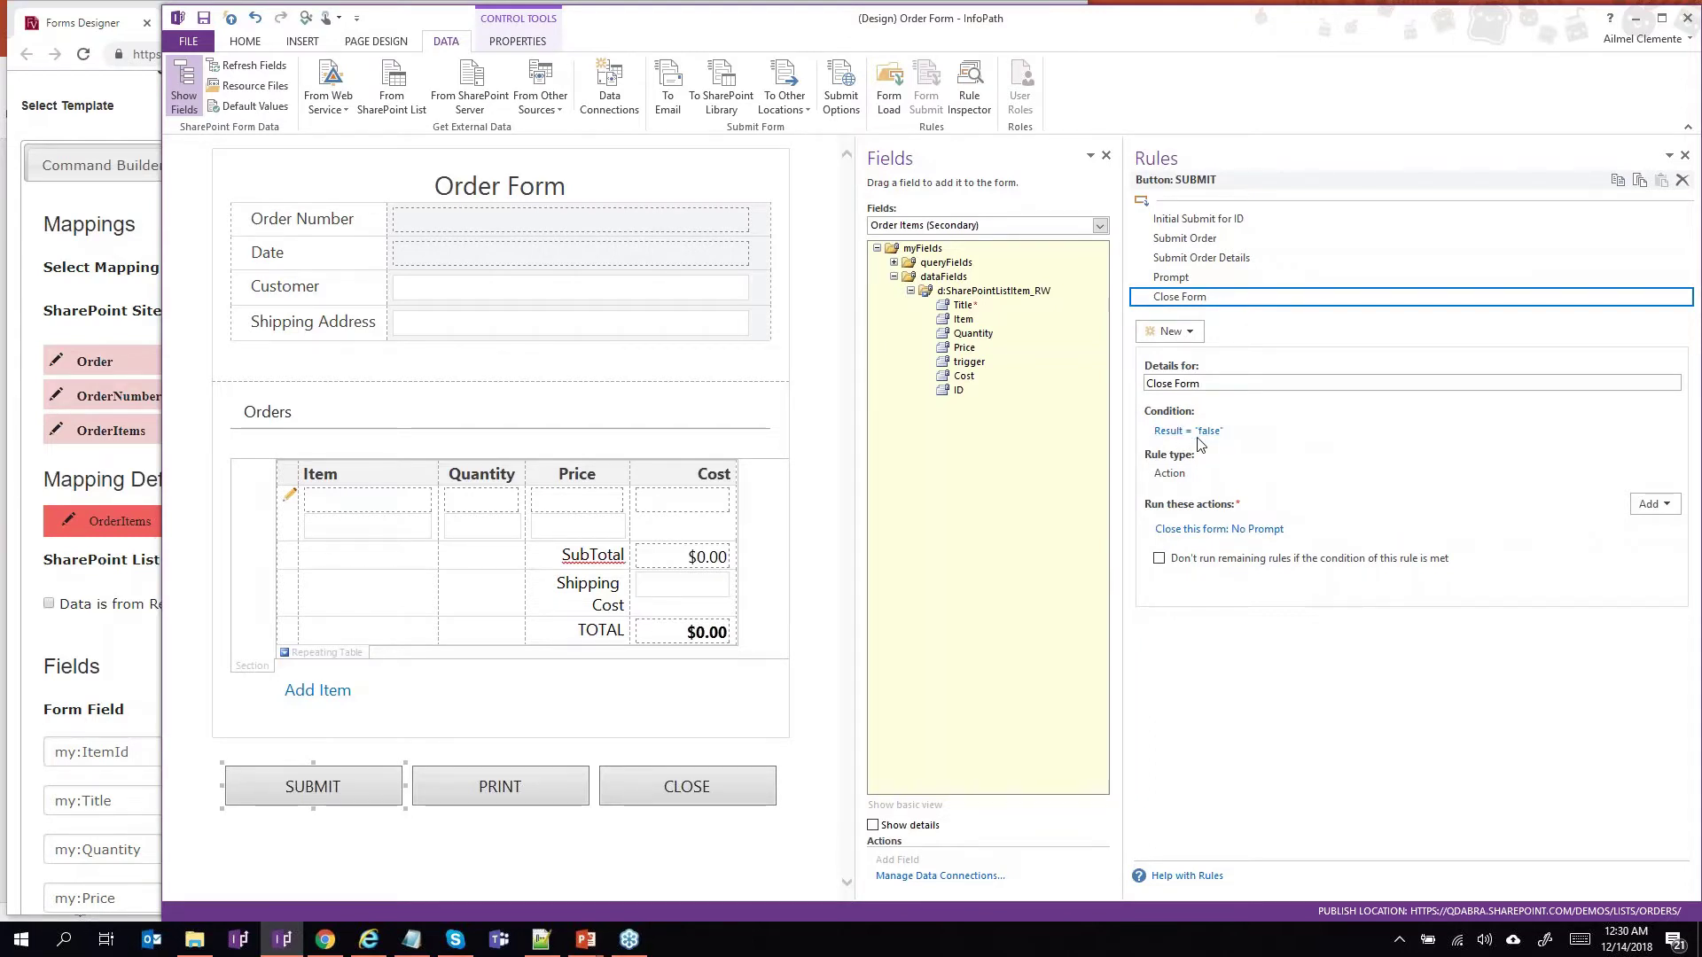
click(508, 786)
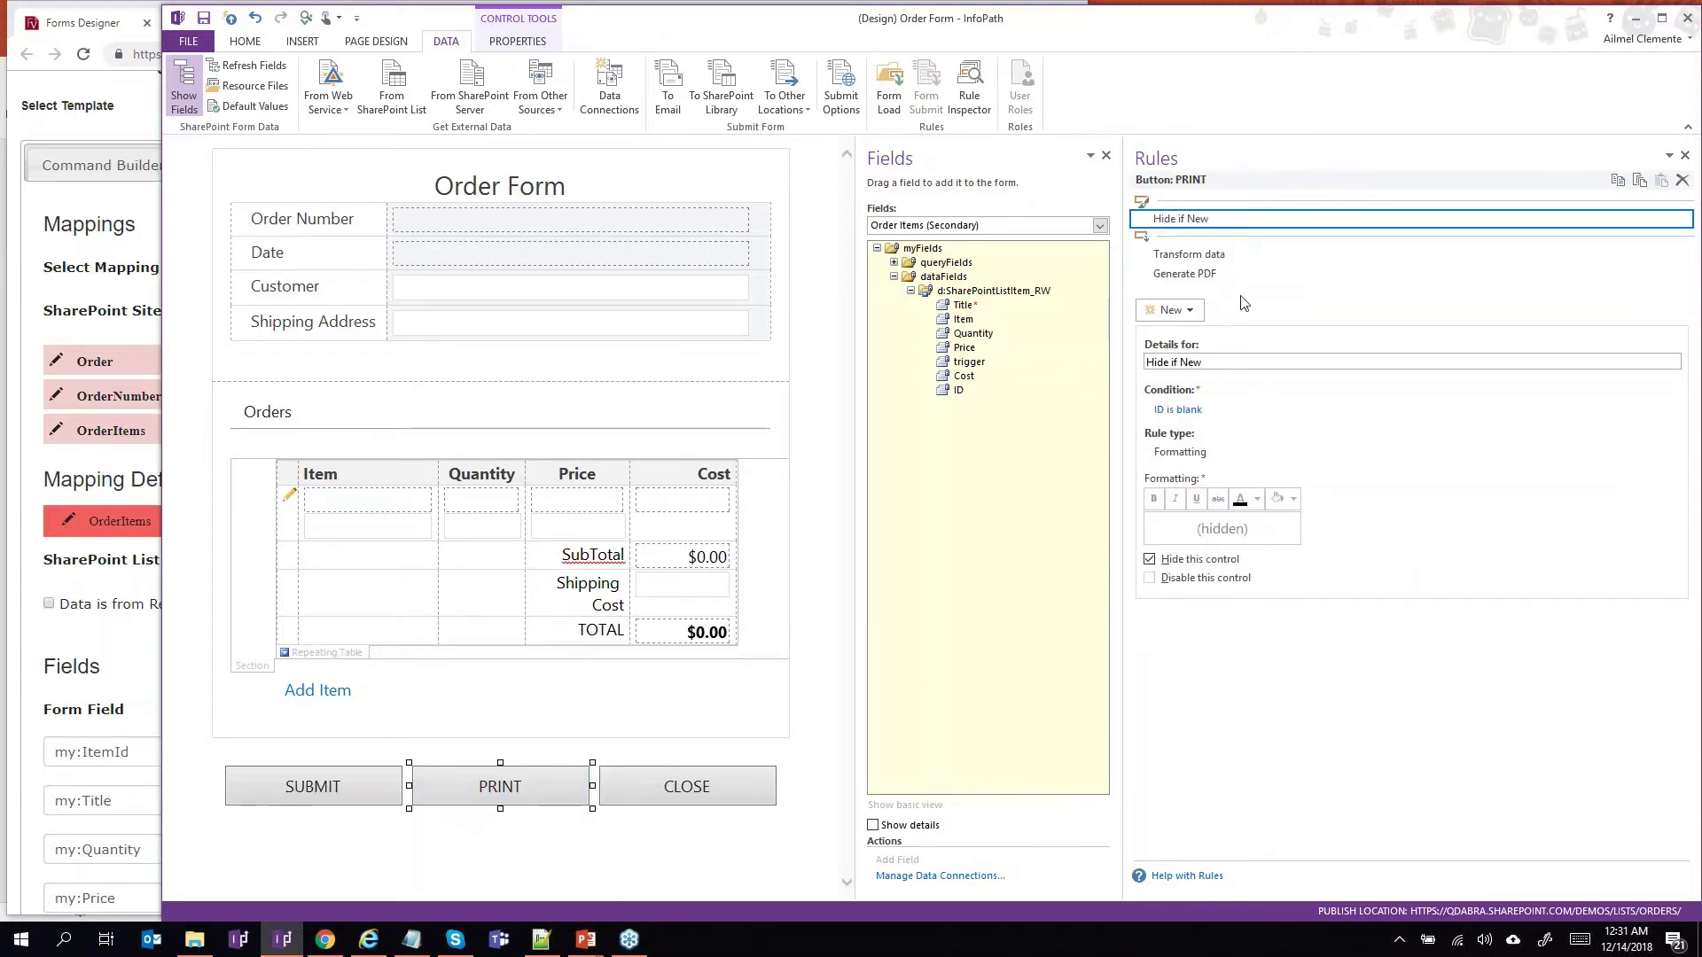
click(1231, 256)
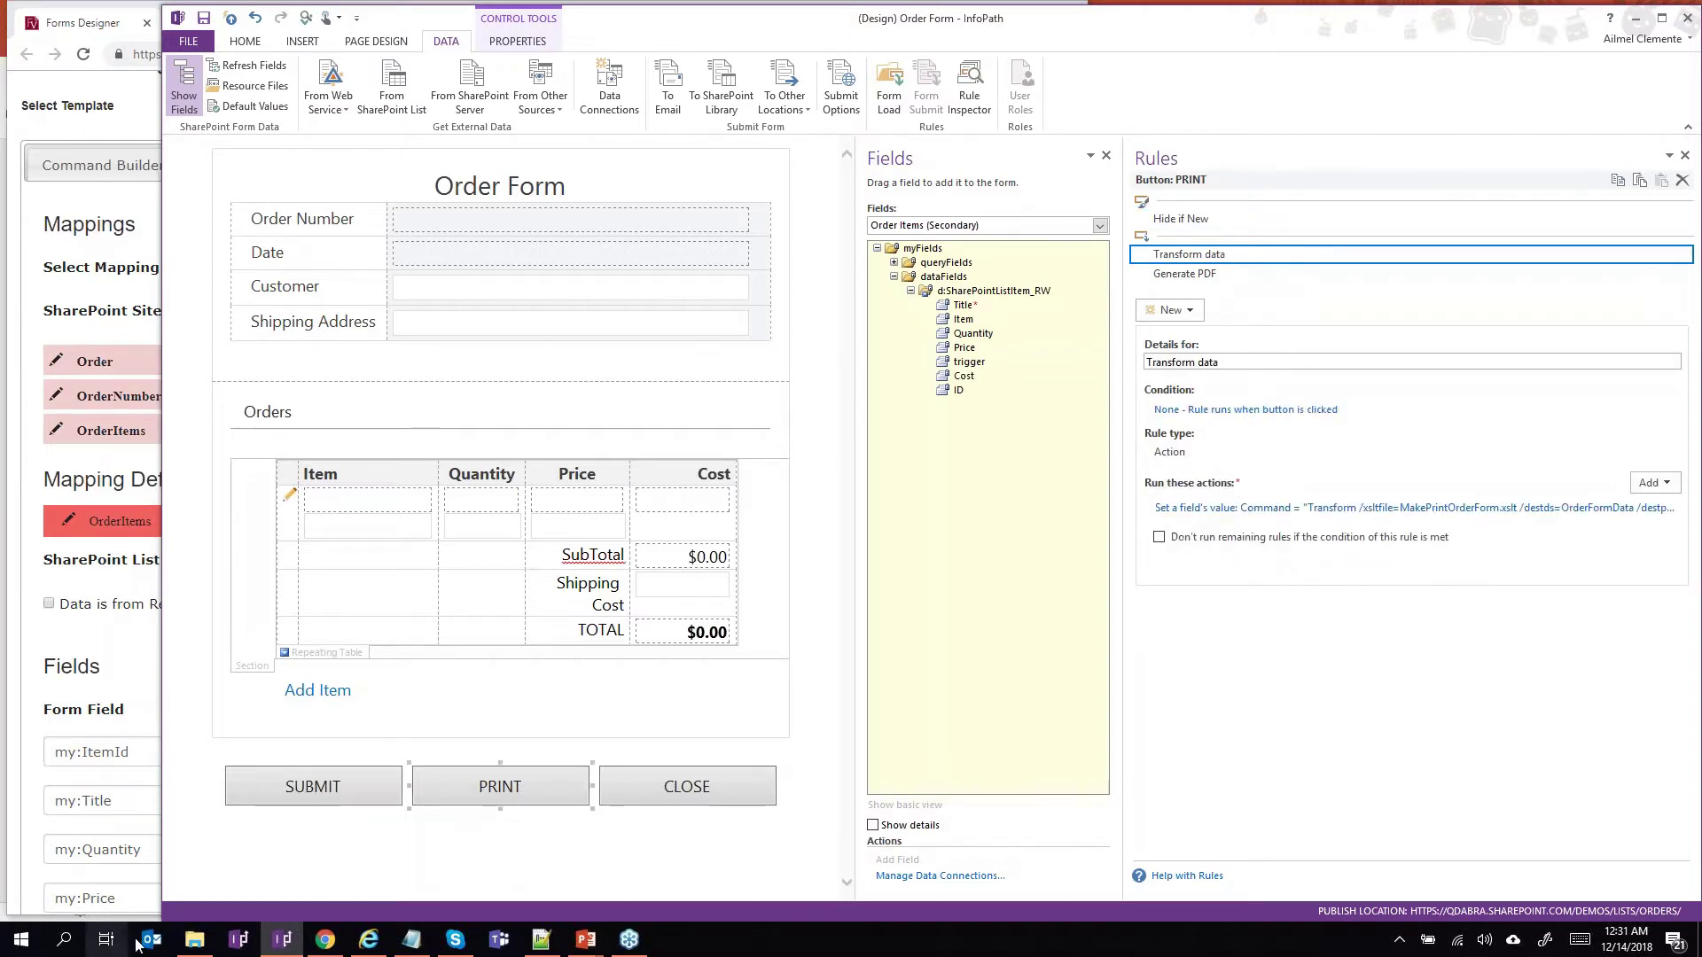
Open Print Order Form.xsn from the webinar folder in InfoPath design mode.
click(195, 945)
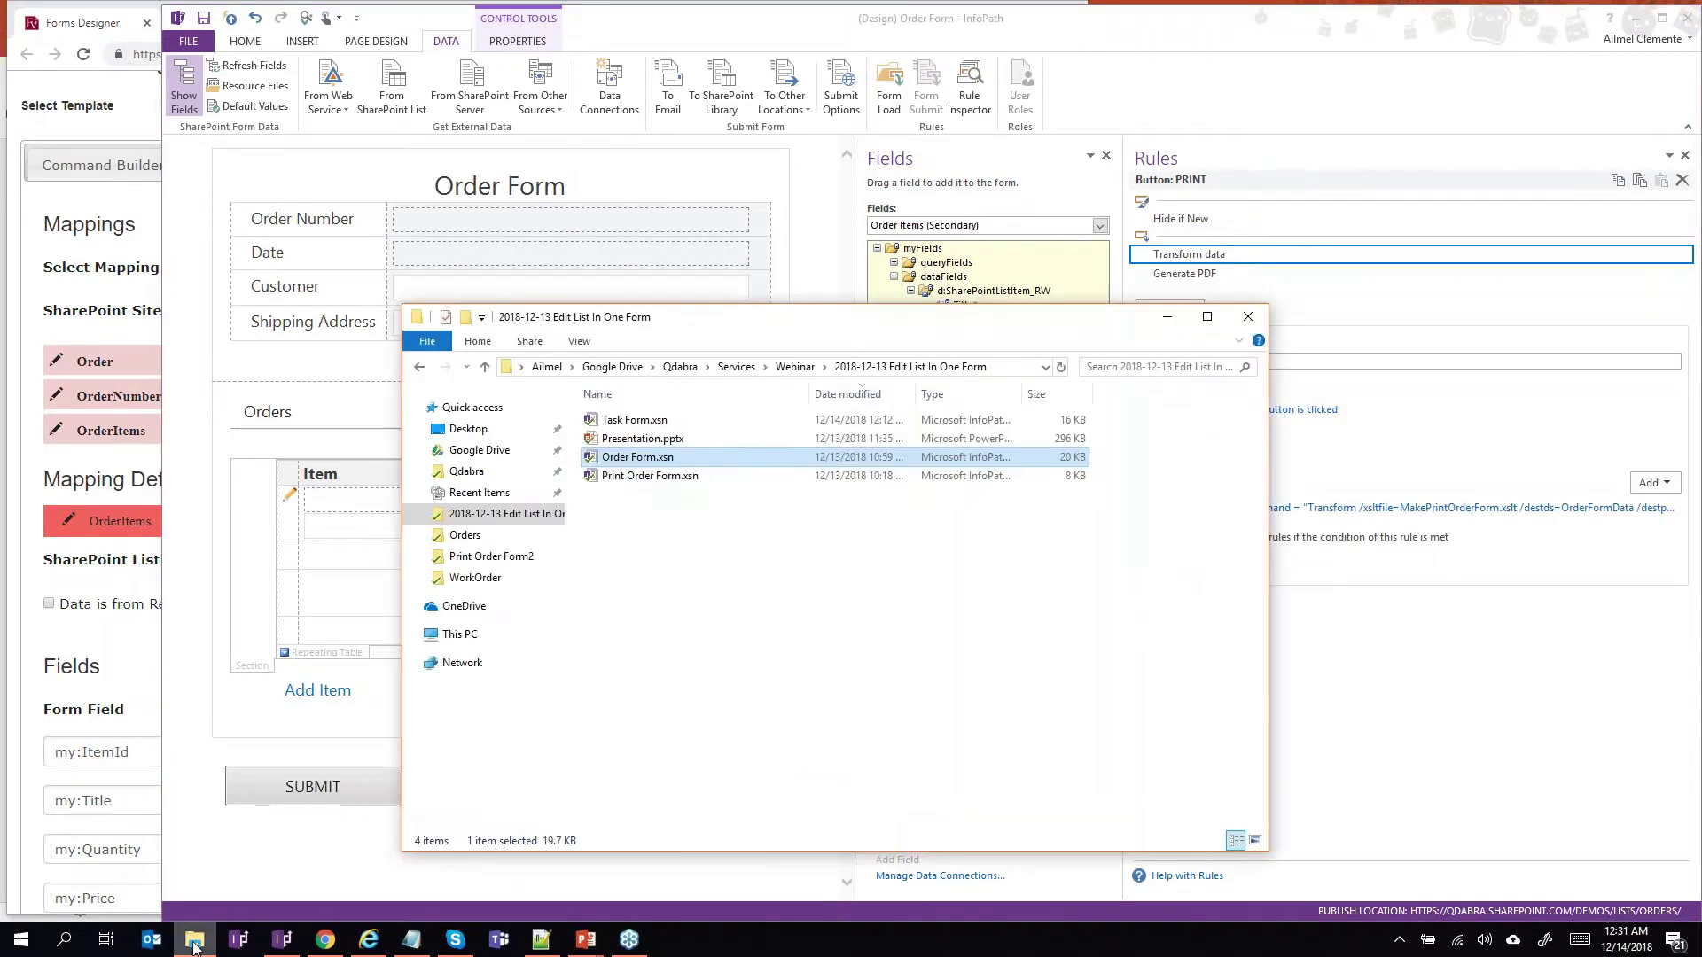
click(682, 477)
right_click(680, 478)
click(635, 502)
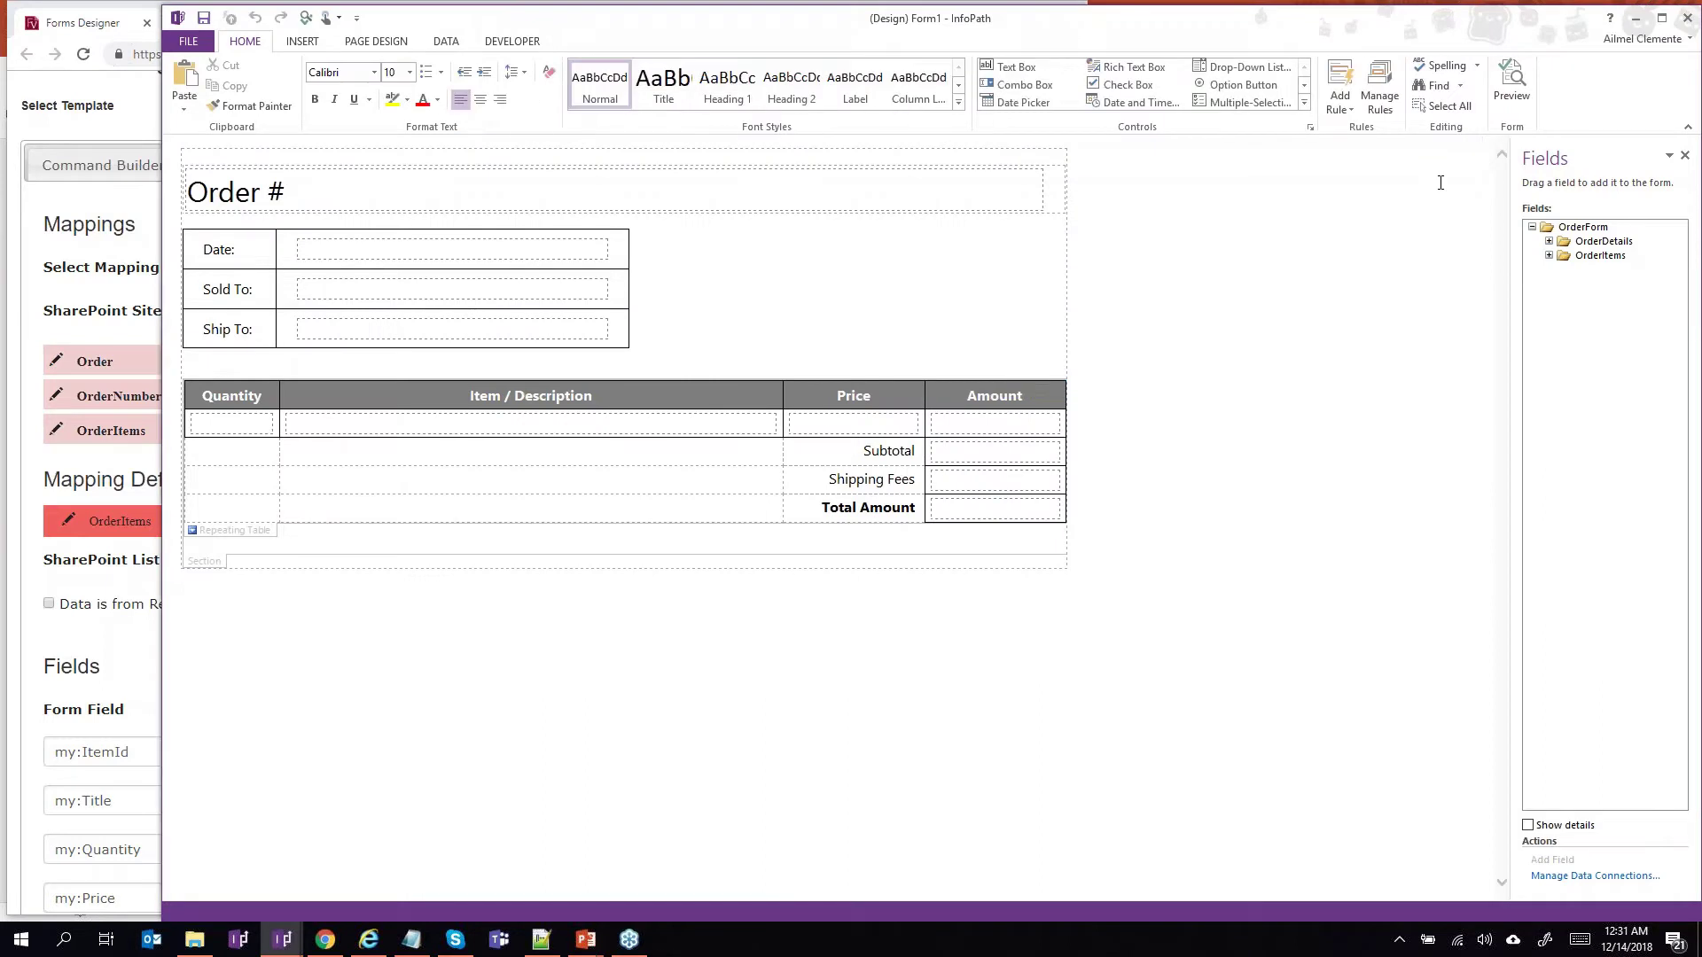
Review the print template's rules and its Date, item description, OrderDetails and OrderItem fields.
click(1380, 98)
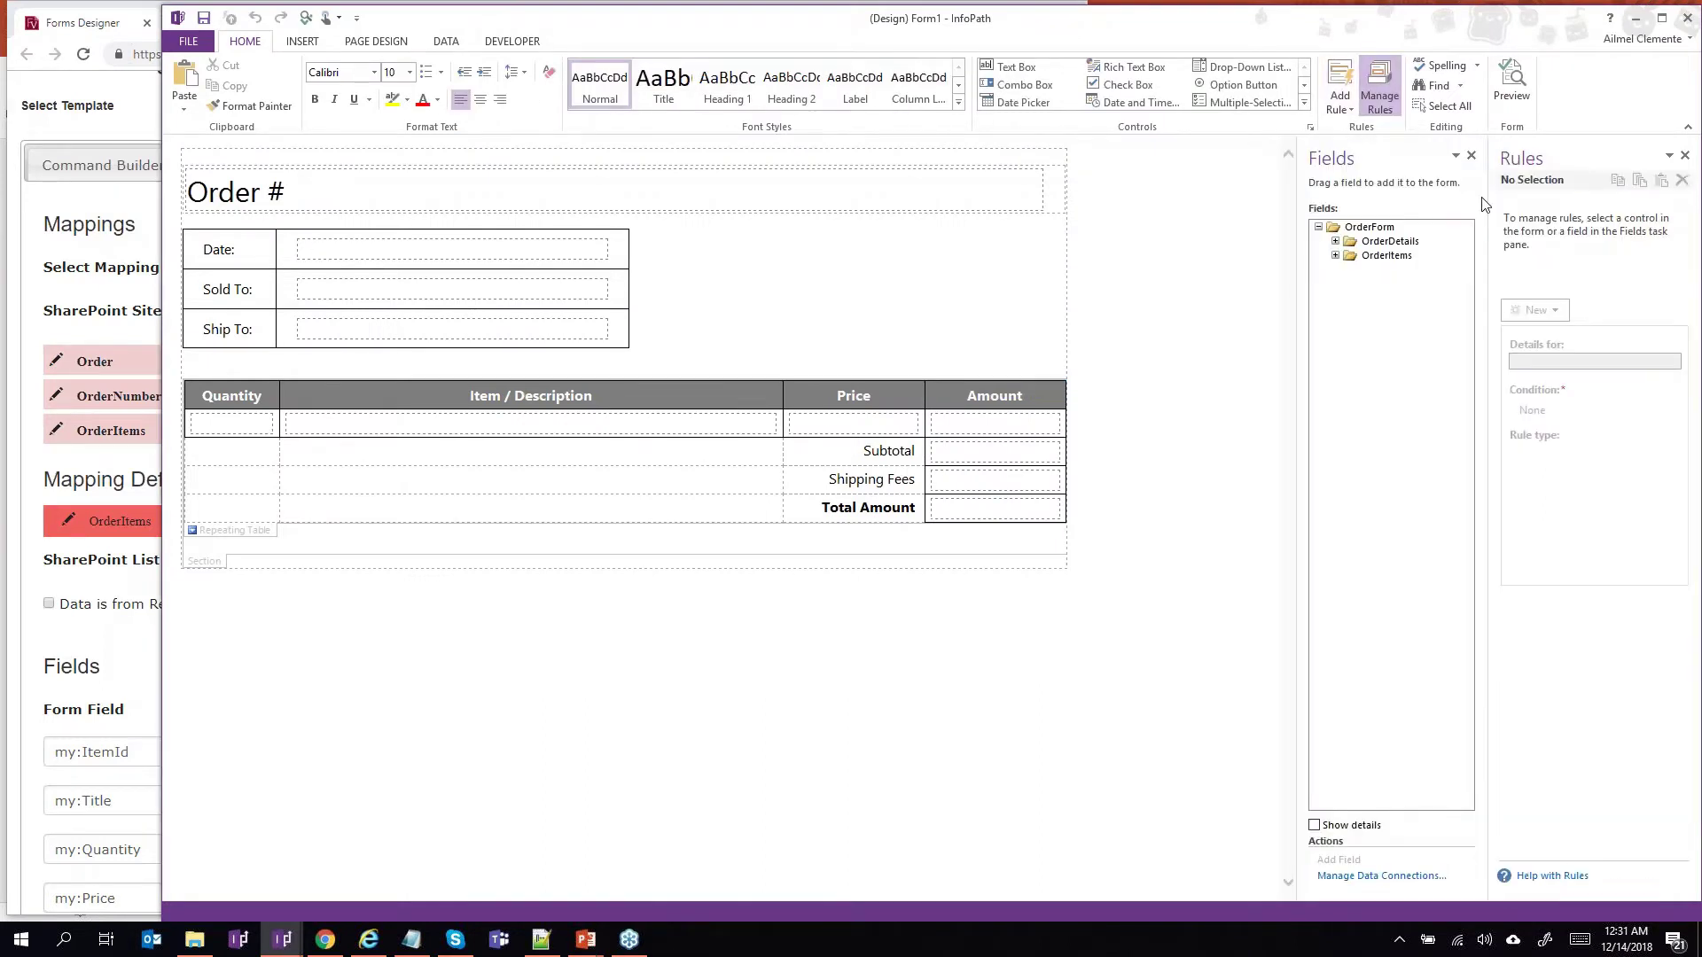
drag(1488, 206, 1304, 202)
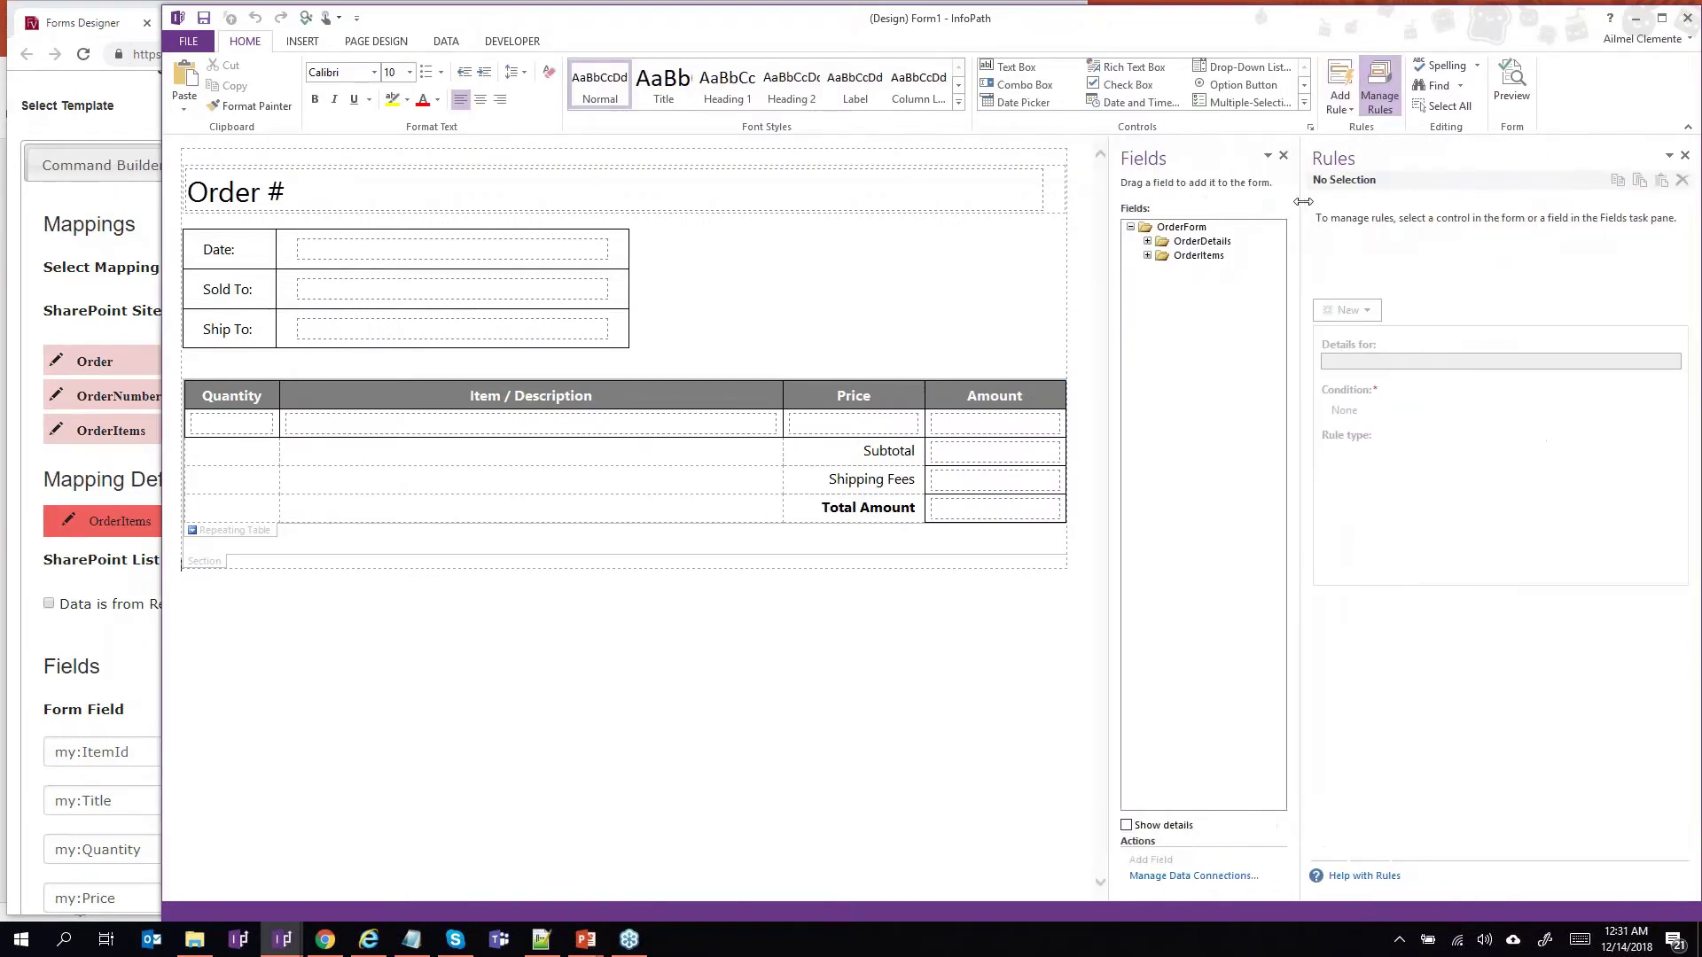
drag(1475, 21, 1360, 18)
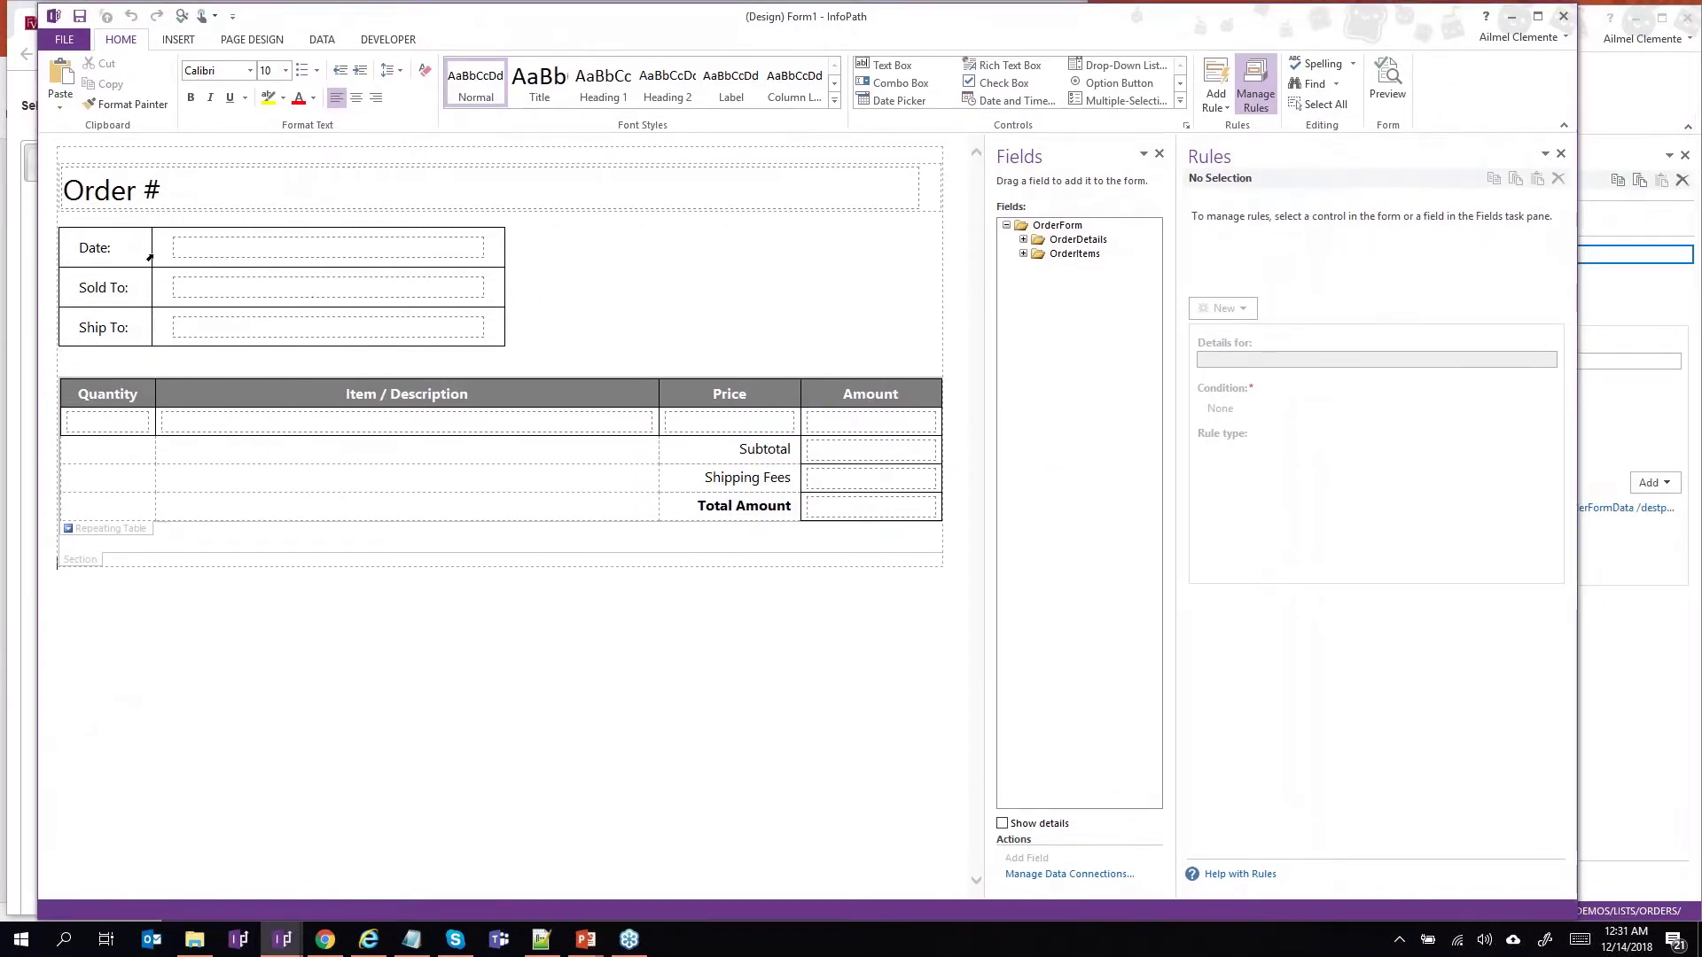
click(198, 252)
click(209, 422)
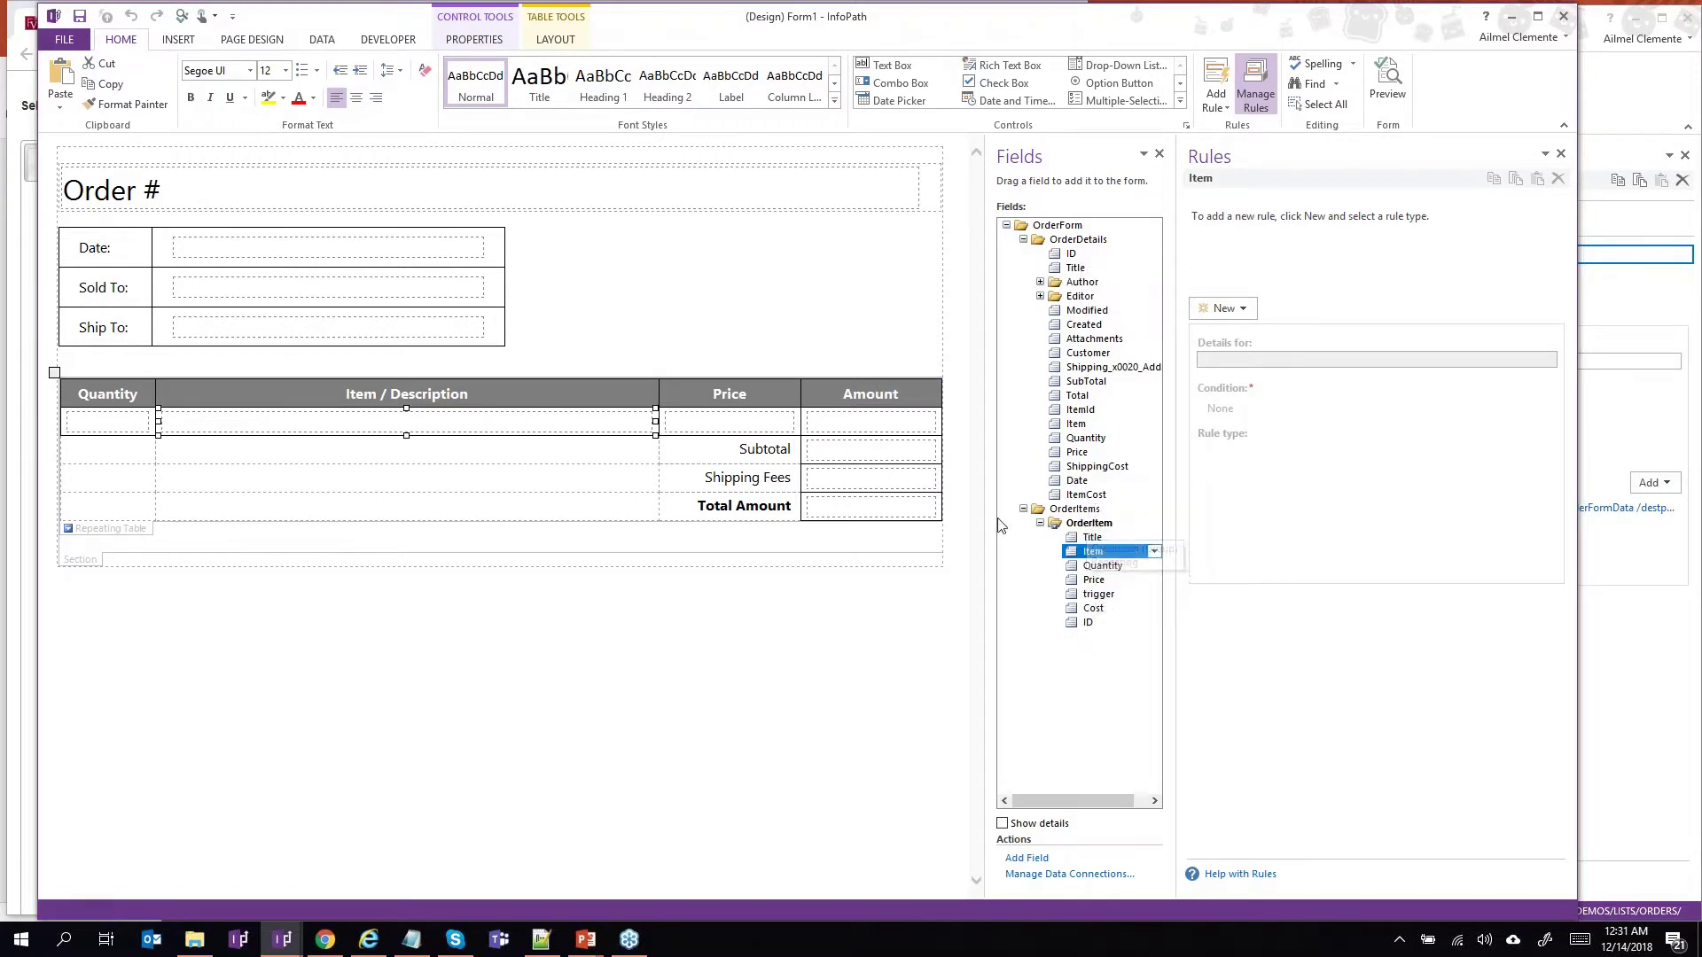
drag(988, 509, 950, 503)
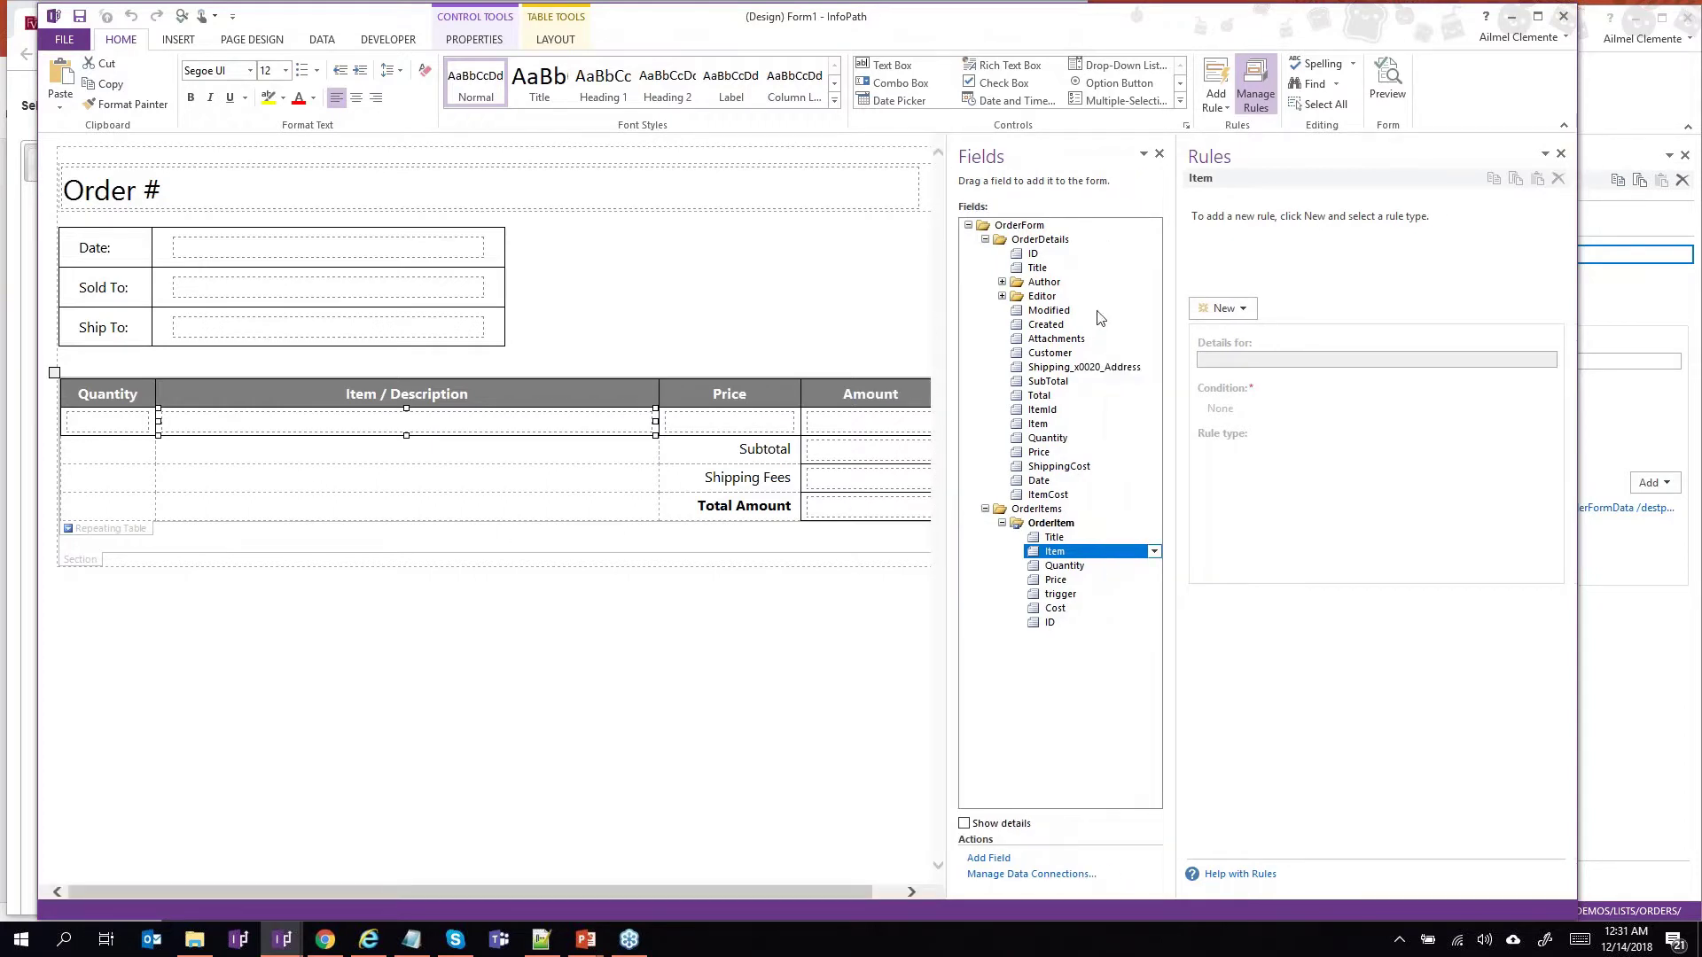
click(1051, 240)
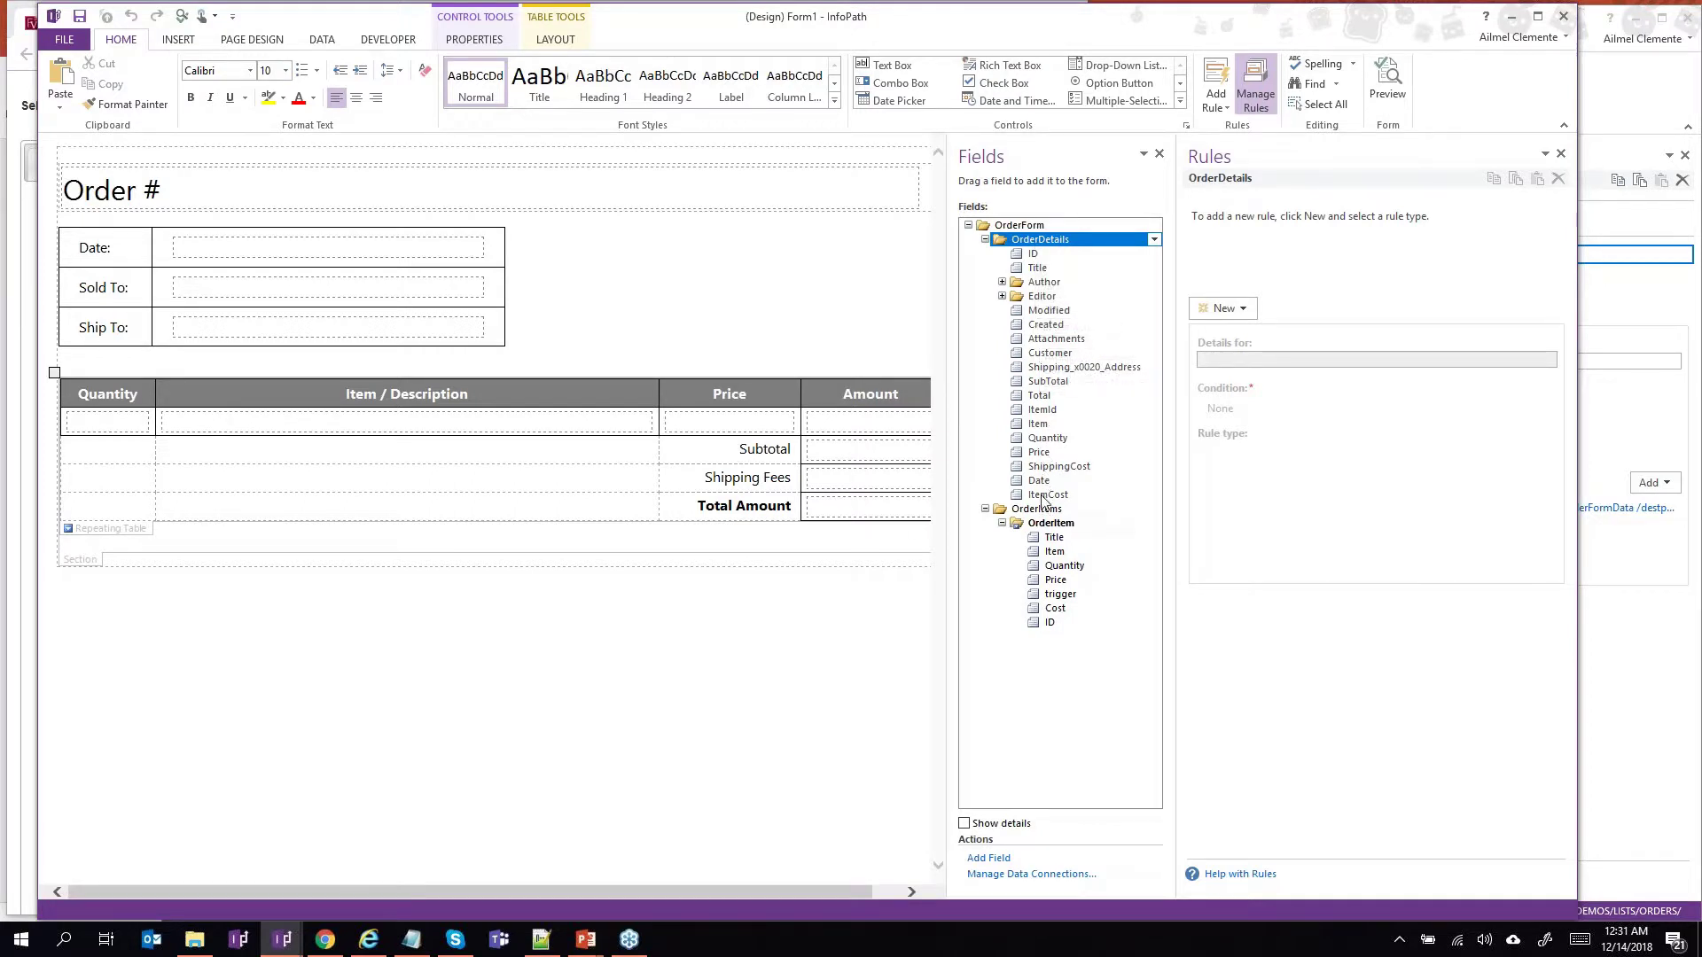
click(1050, 524)
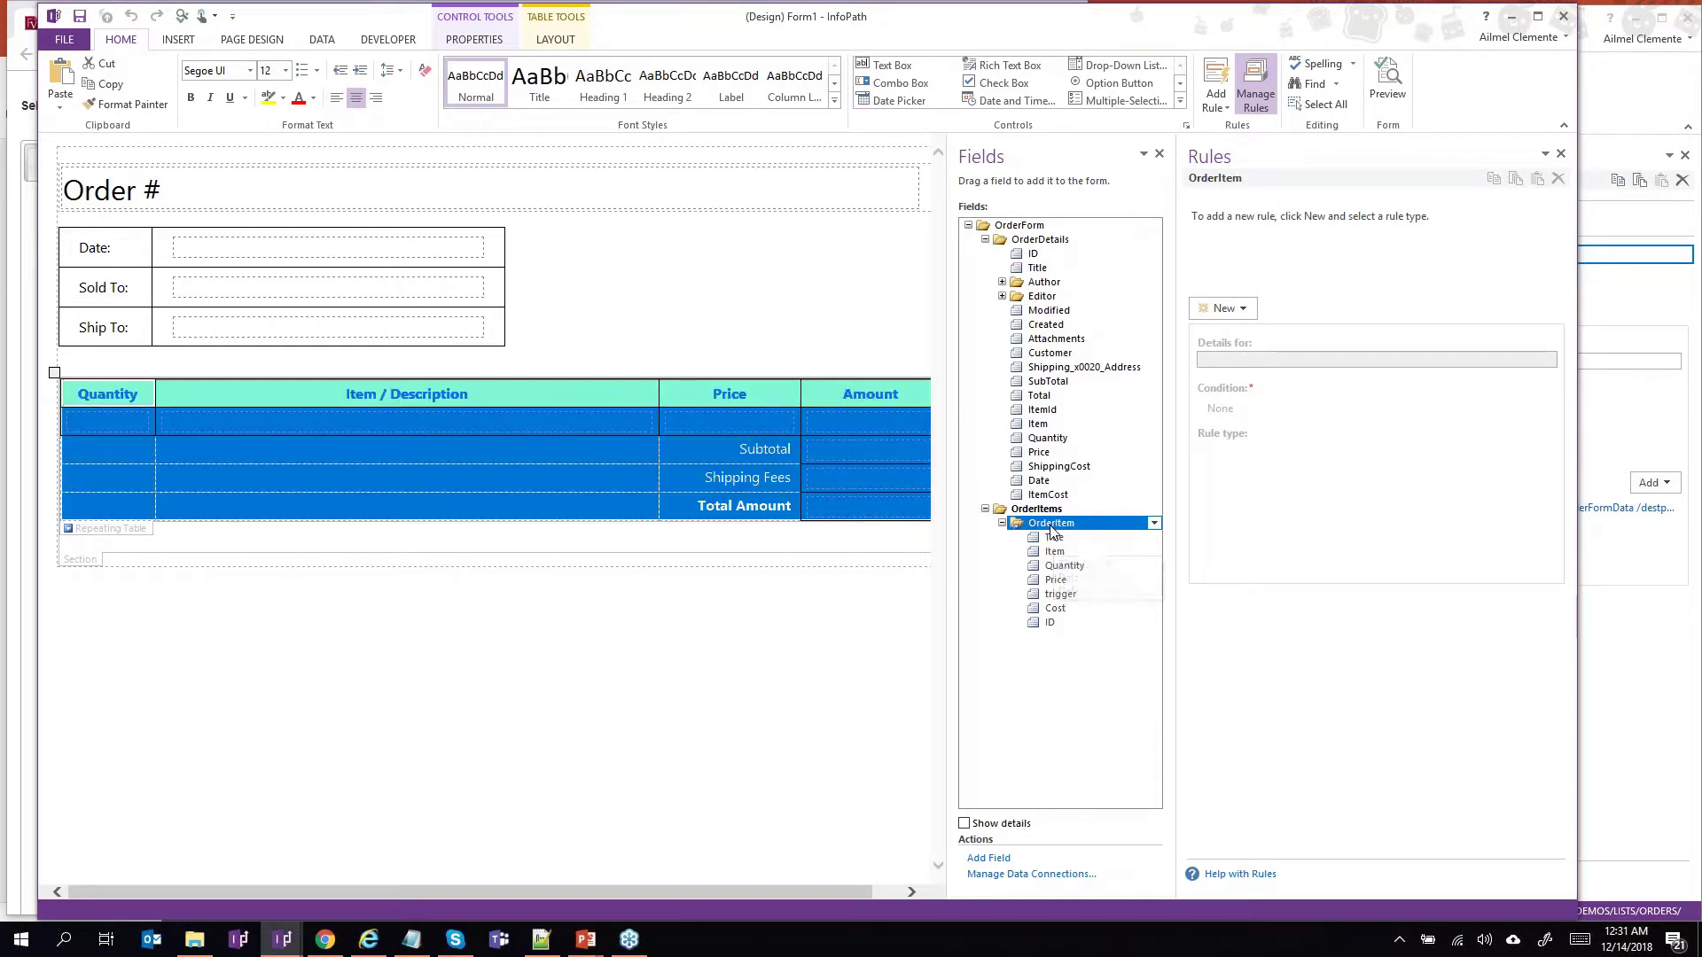
click(1666, 723)
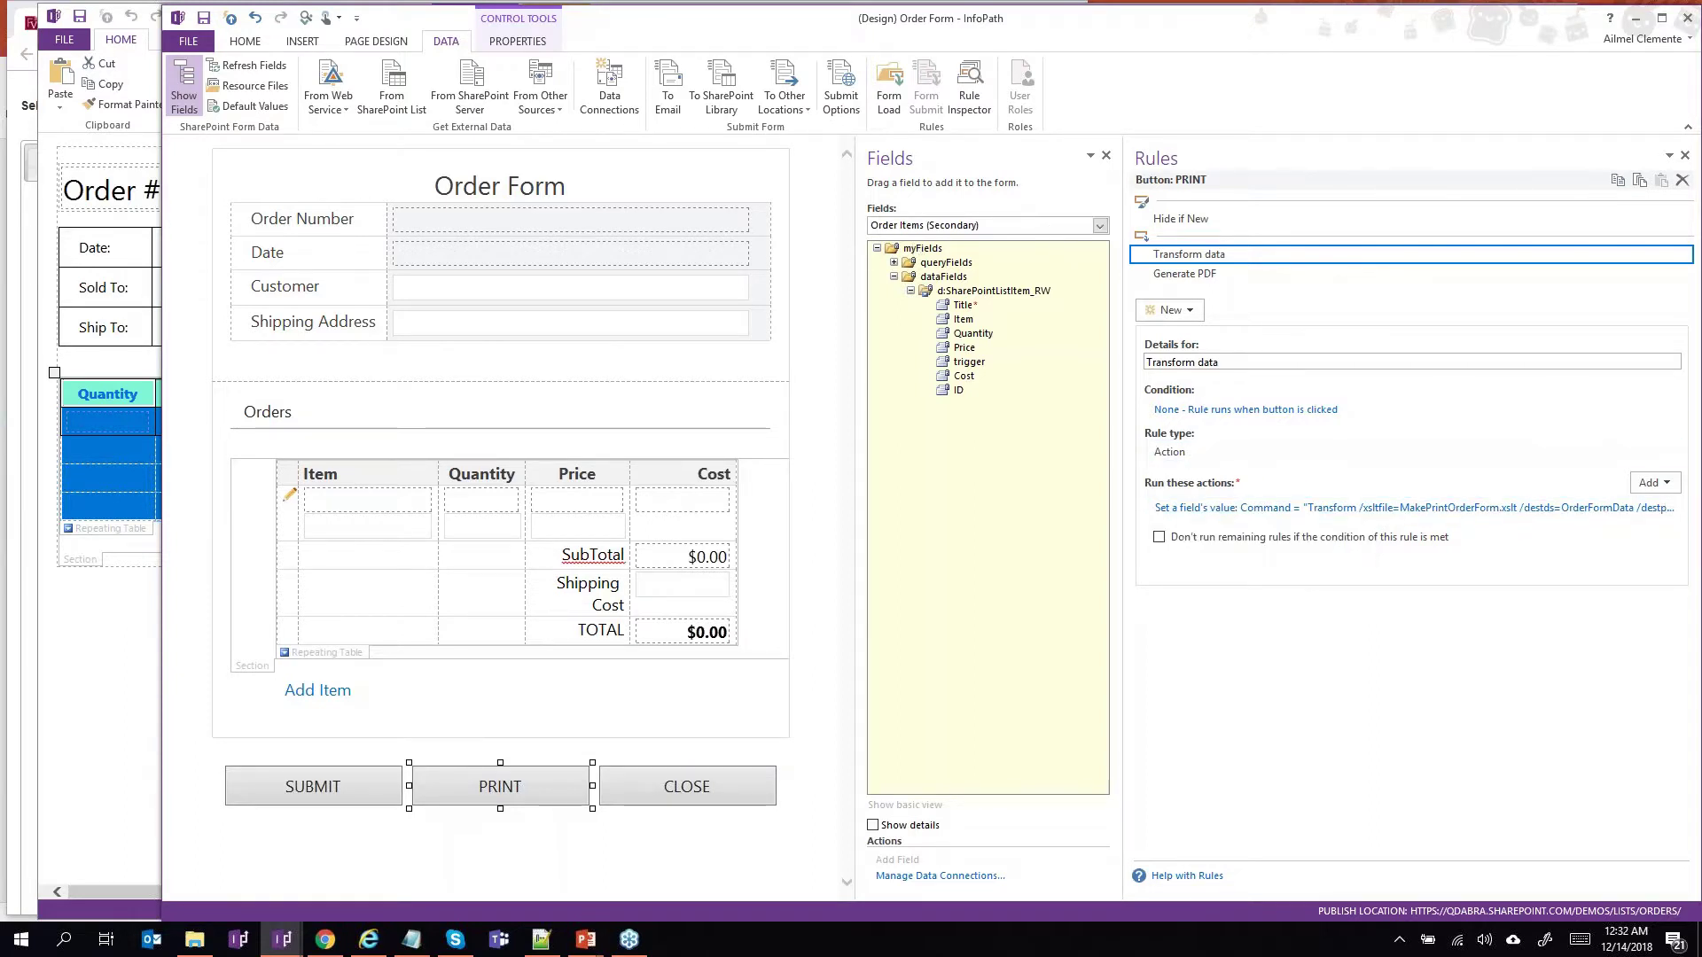
List the Order Form's OrderFormData (Secondary) fields with OrderDetails and OrderItem expanded.
click(123, 675)
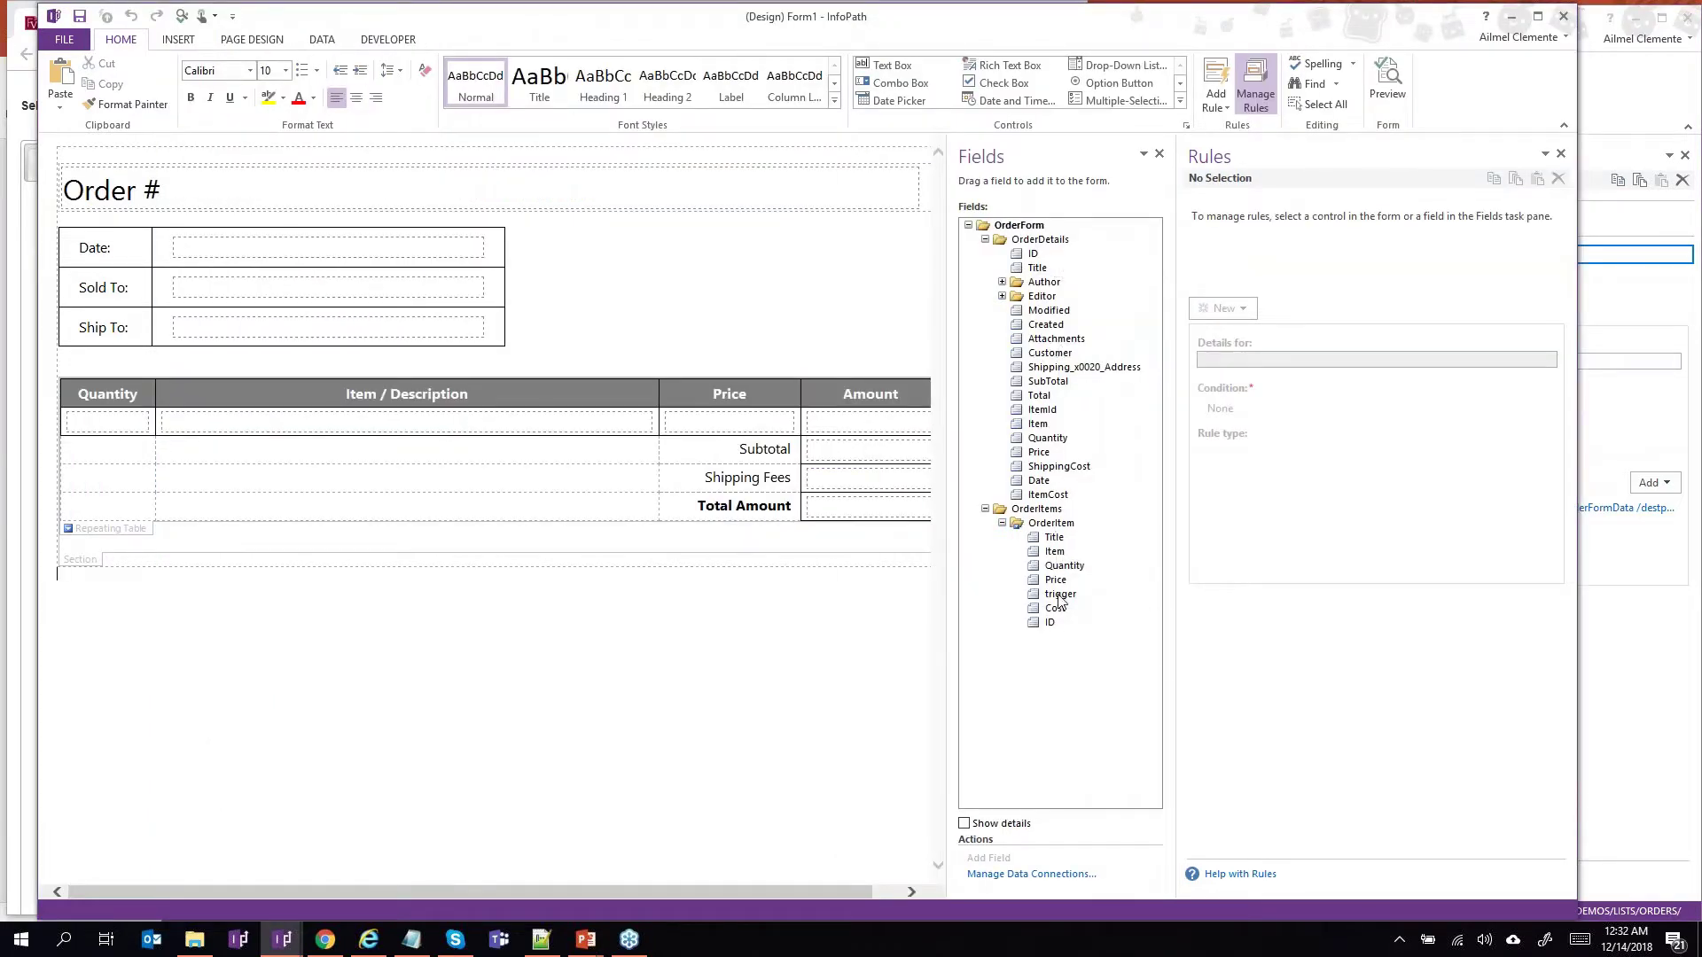
click(1678, 715)
click(964, 228)
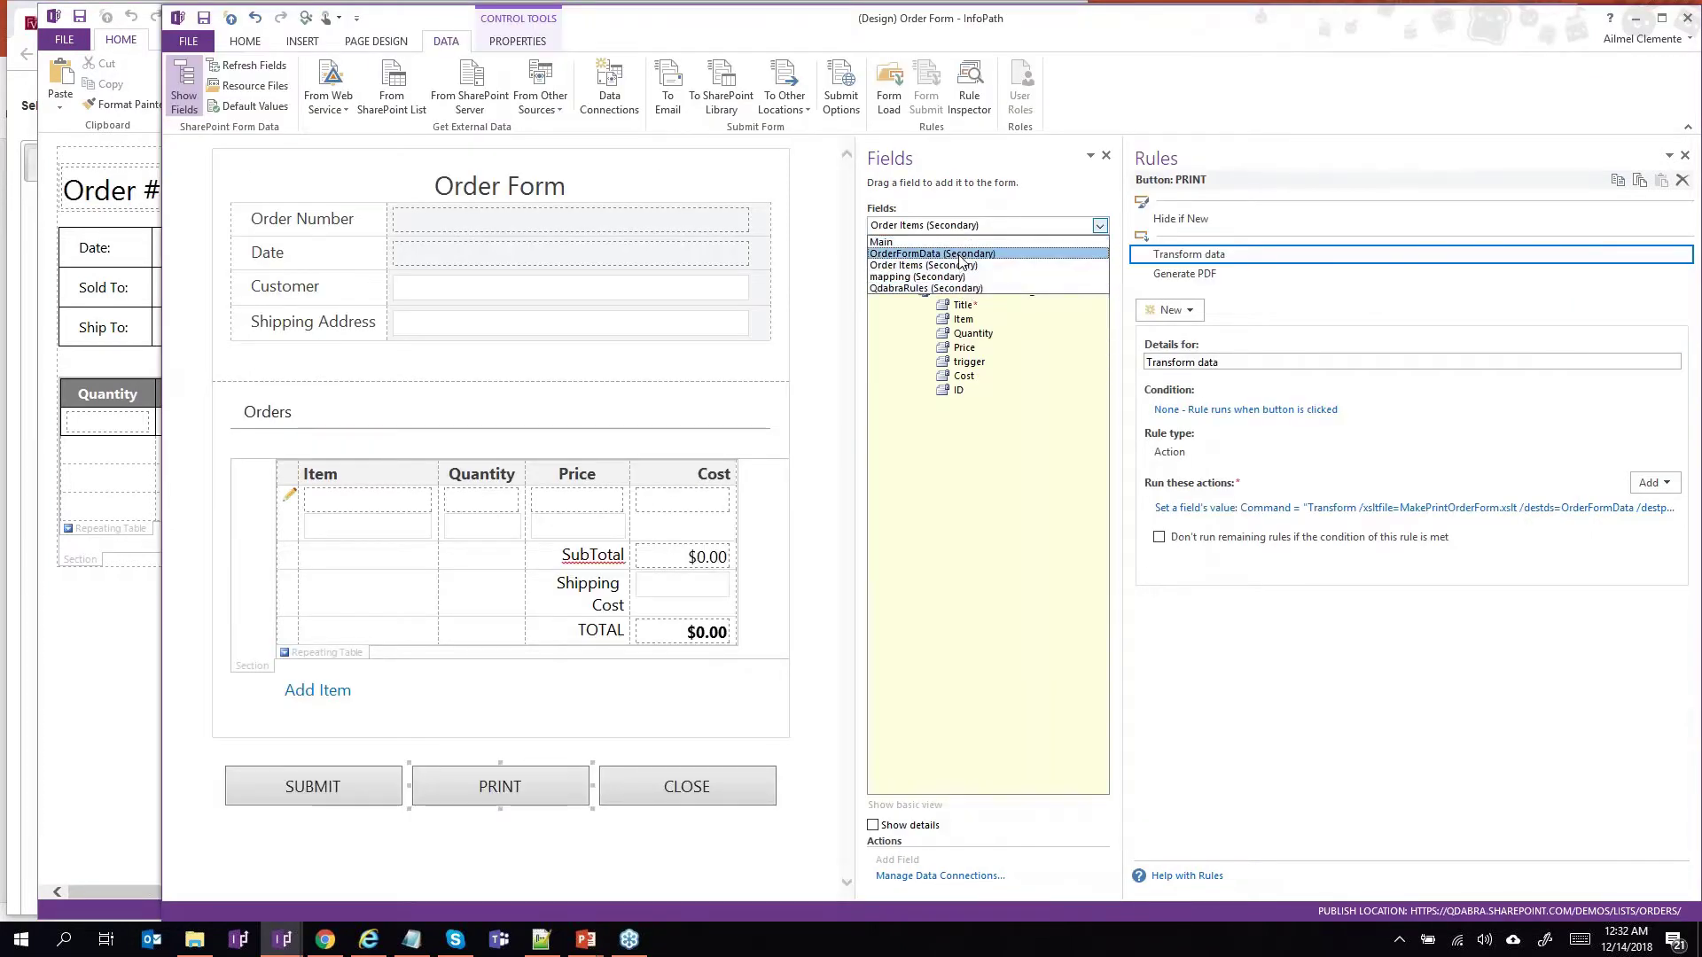
click(962, 254)
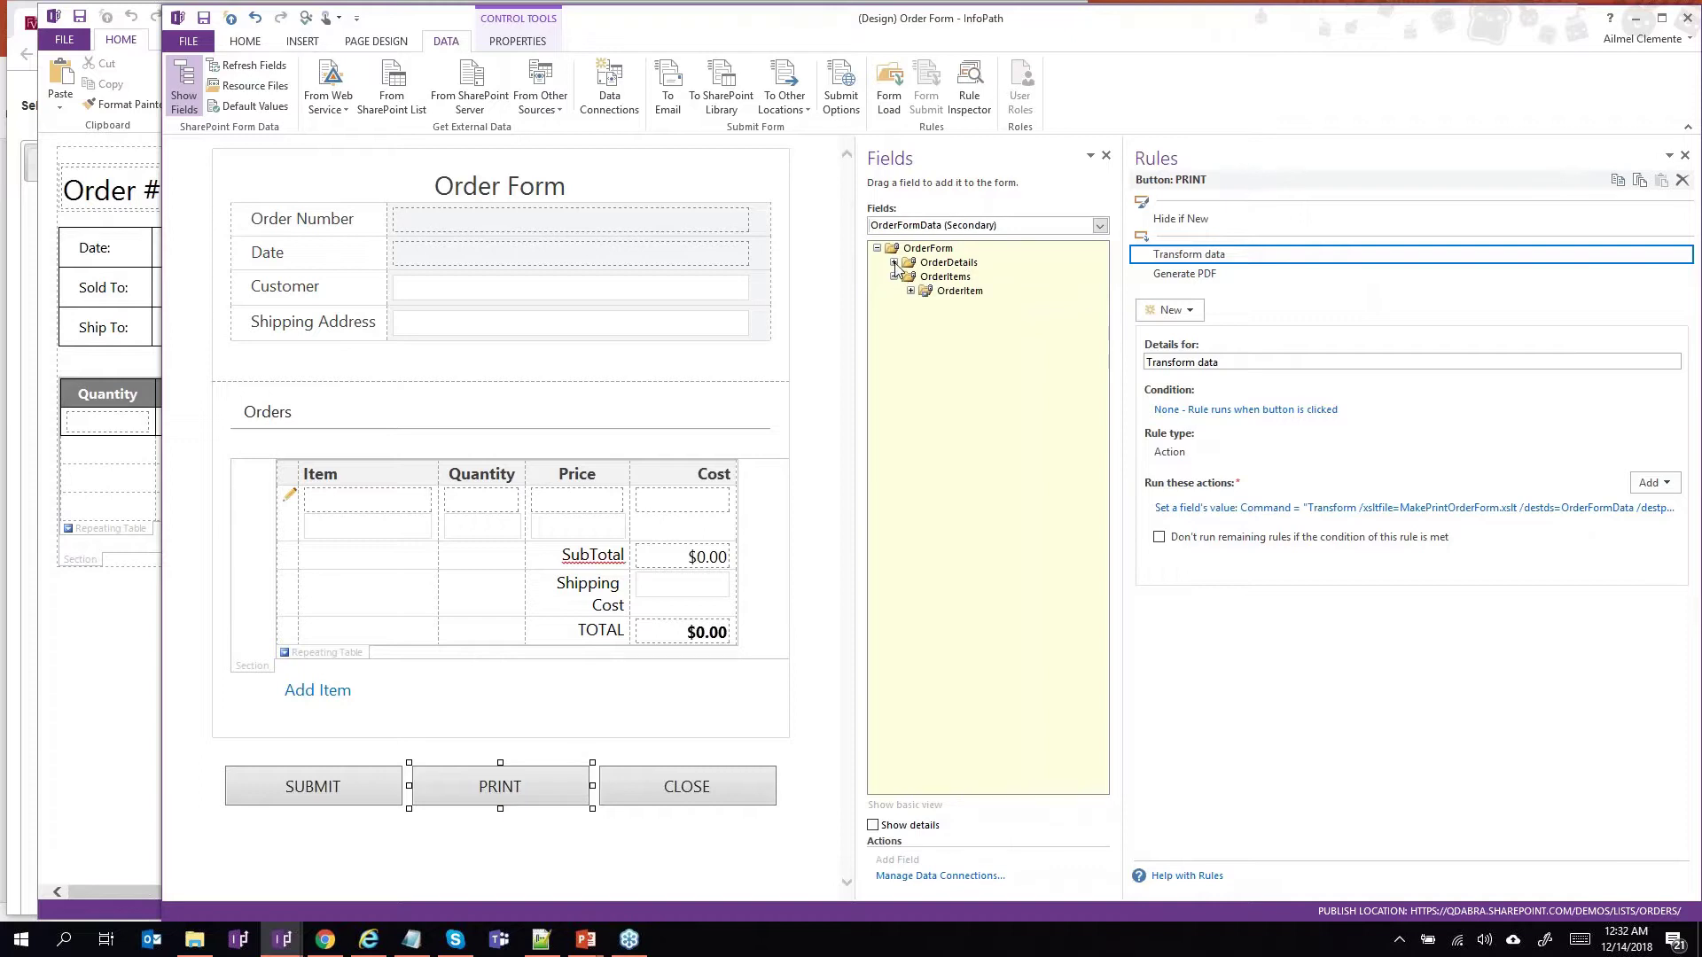
click(894, 263)
click(910, 546)
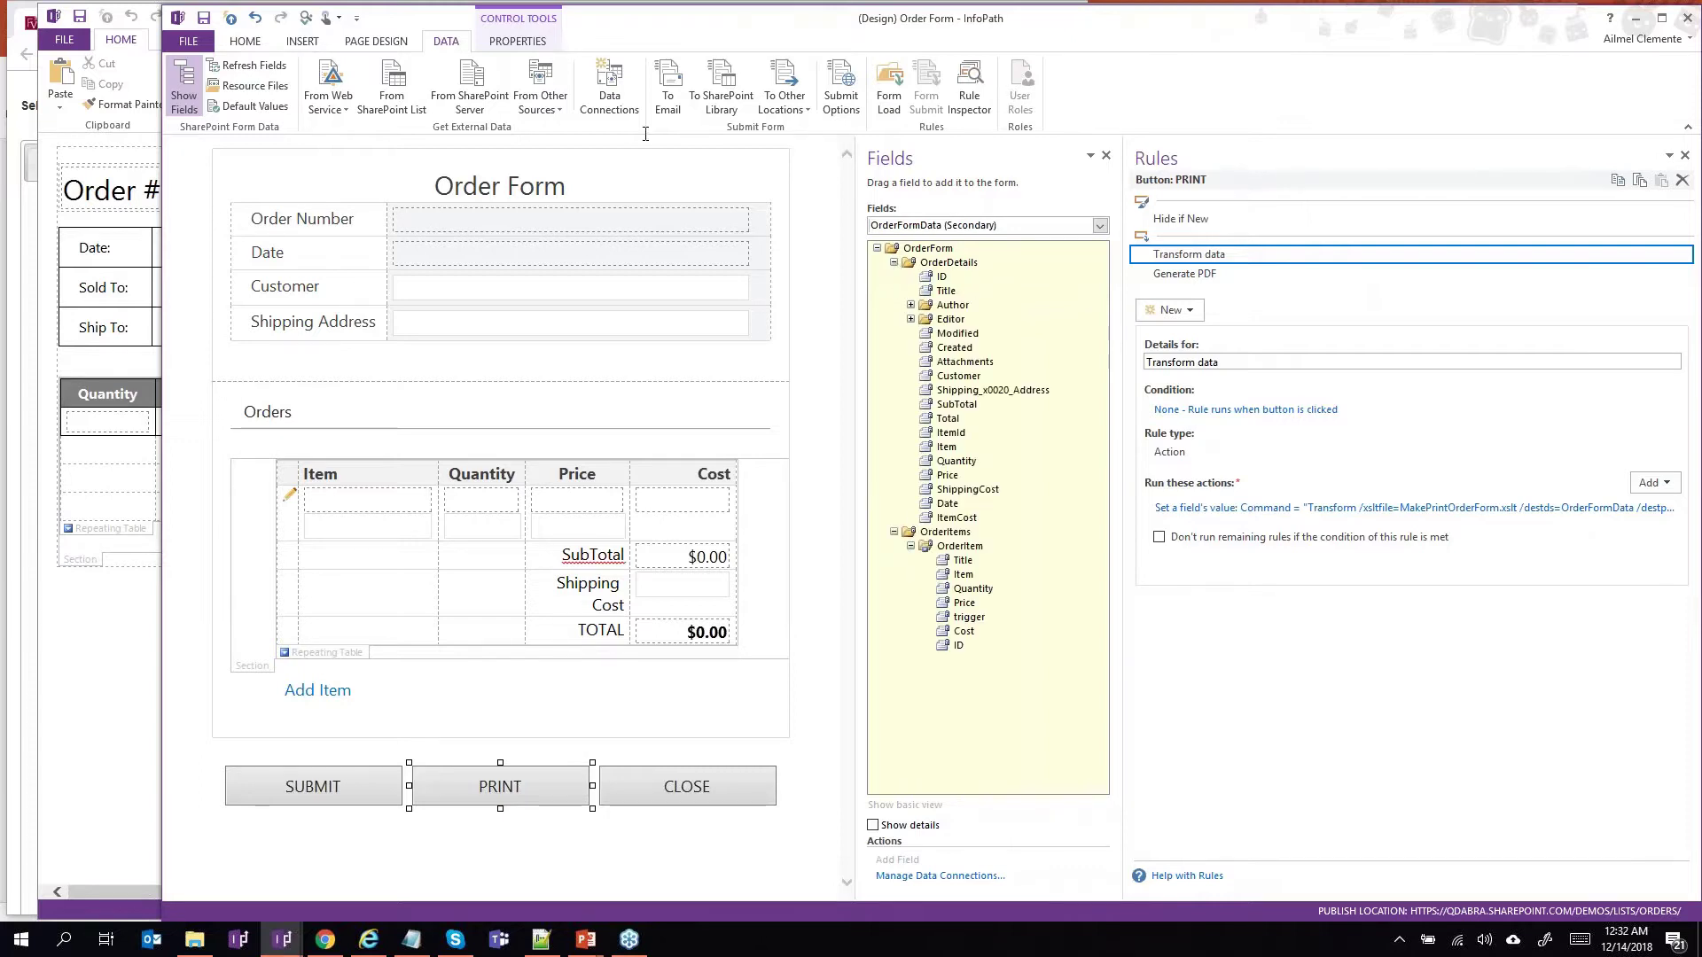
Check the form's data connections, then bring the Form1 print layout design forward.
click(619, 108)
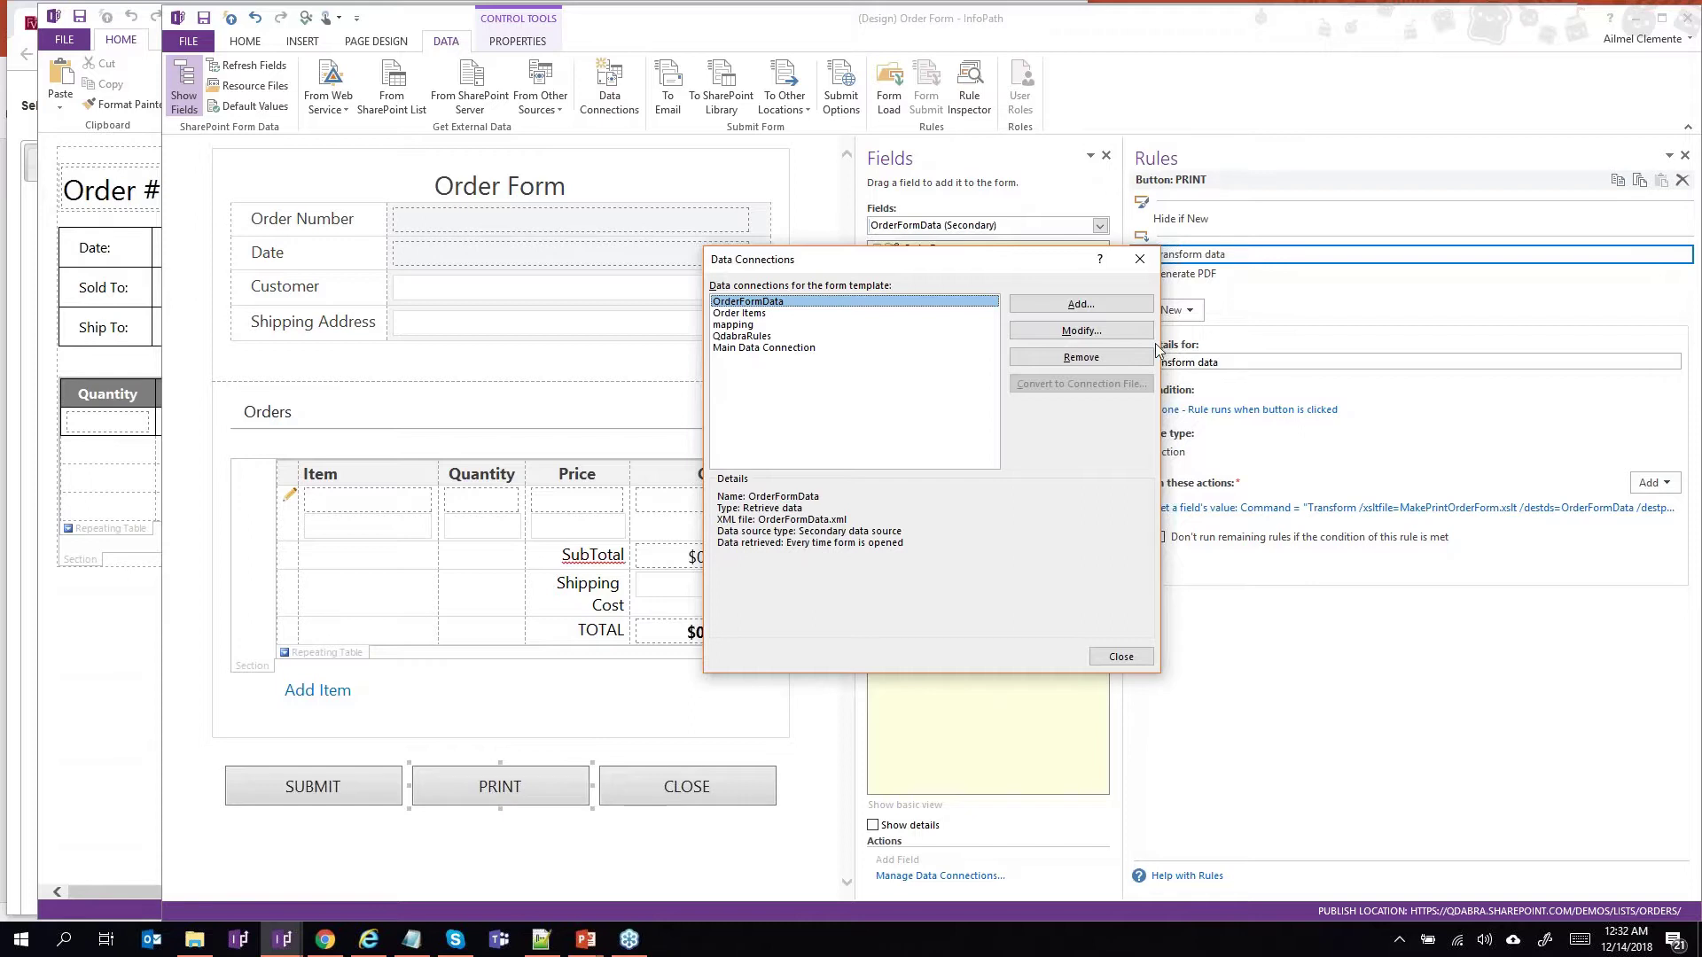
click(1145, 263)
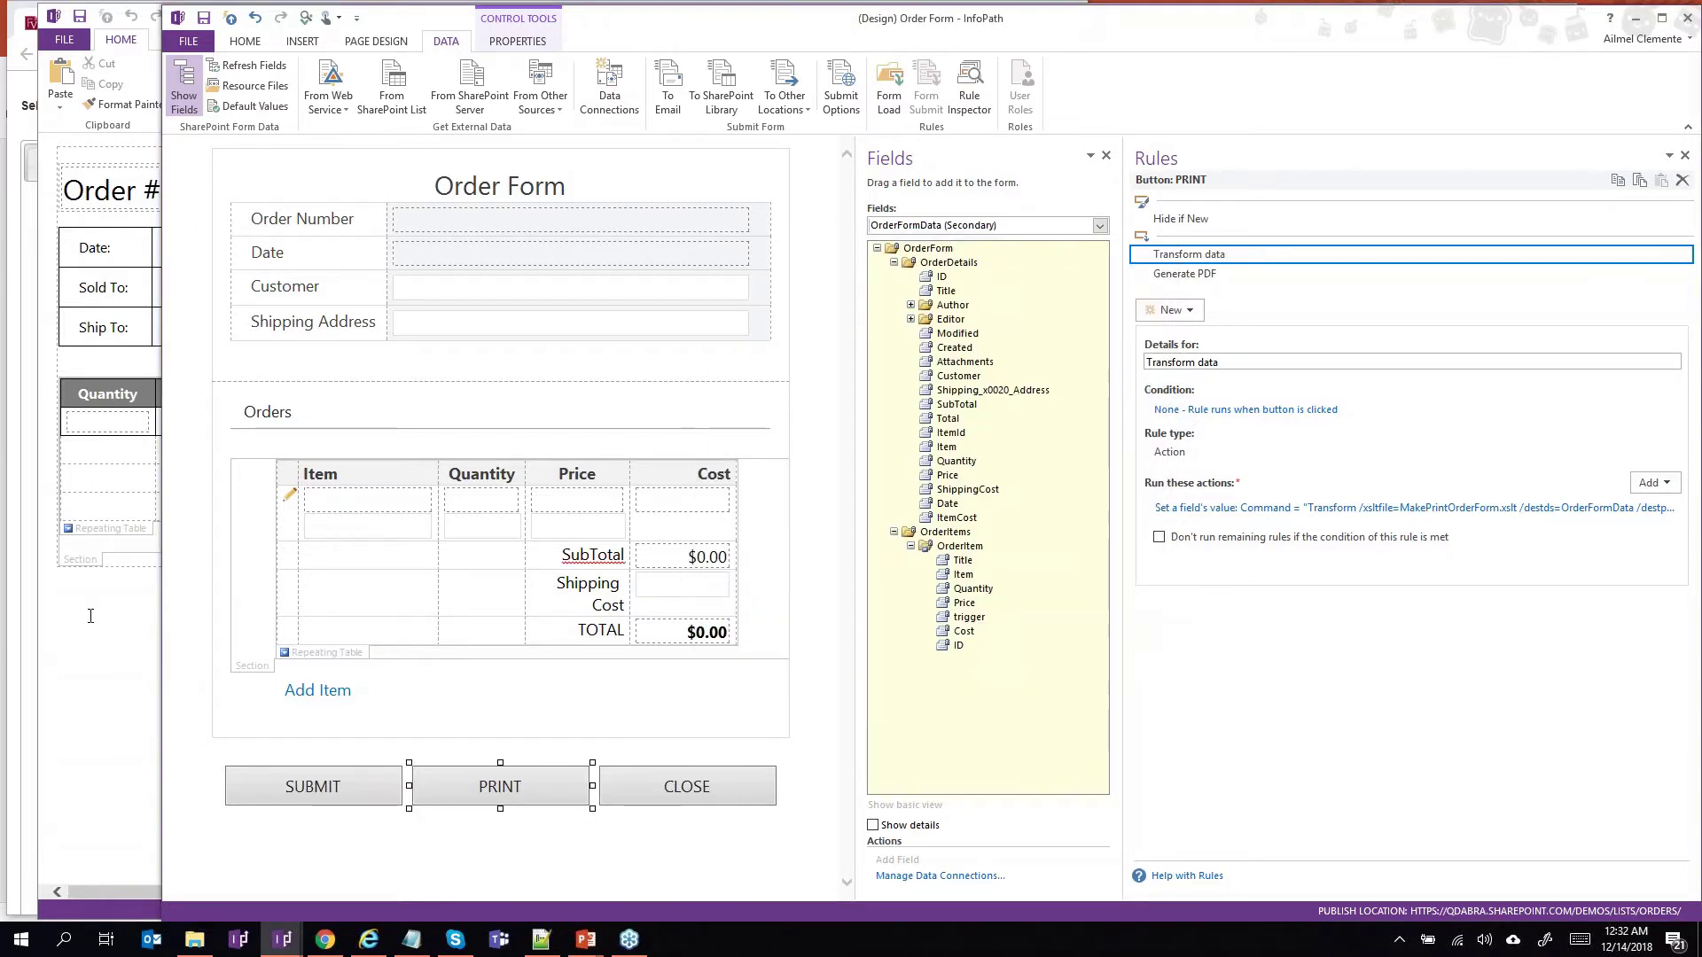
click(91, 615)
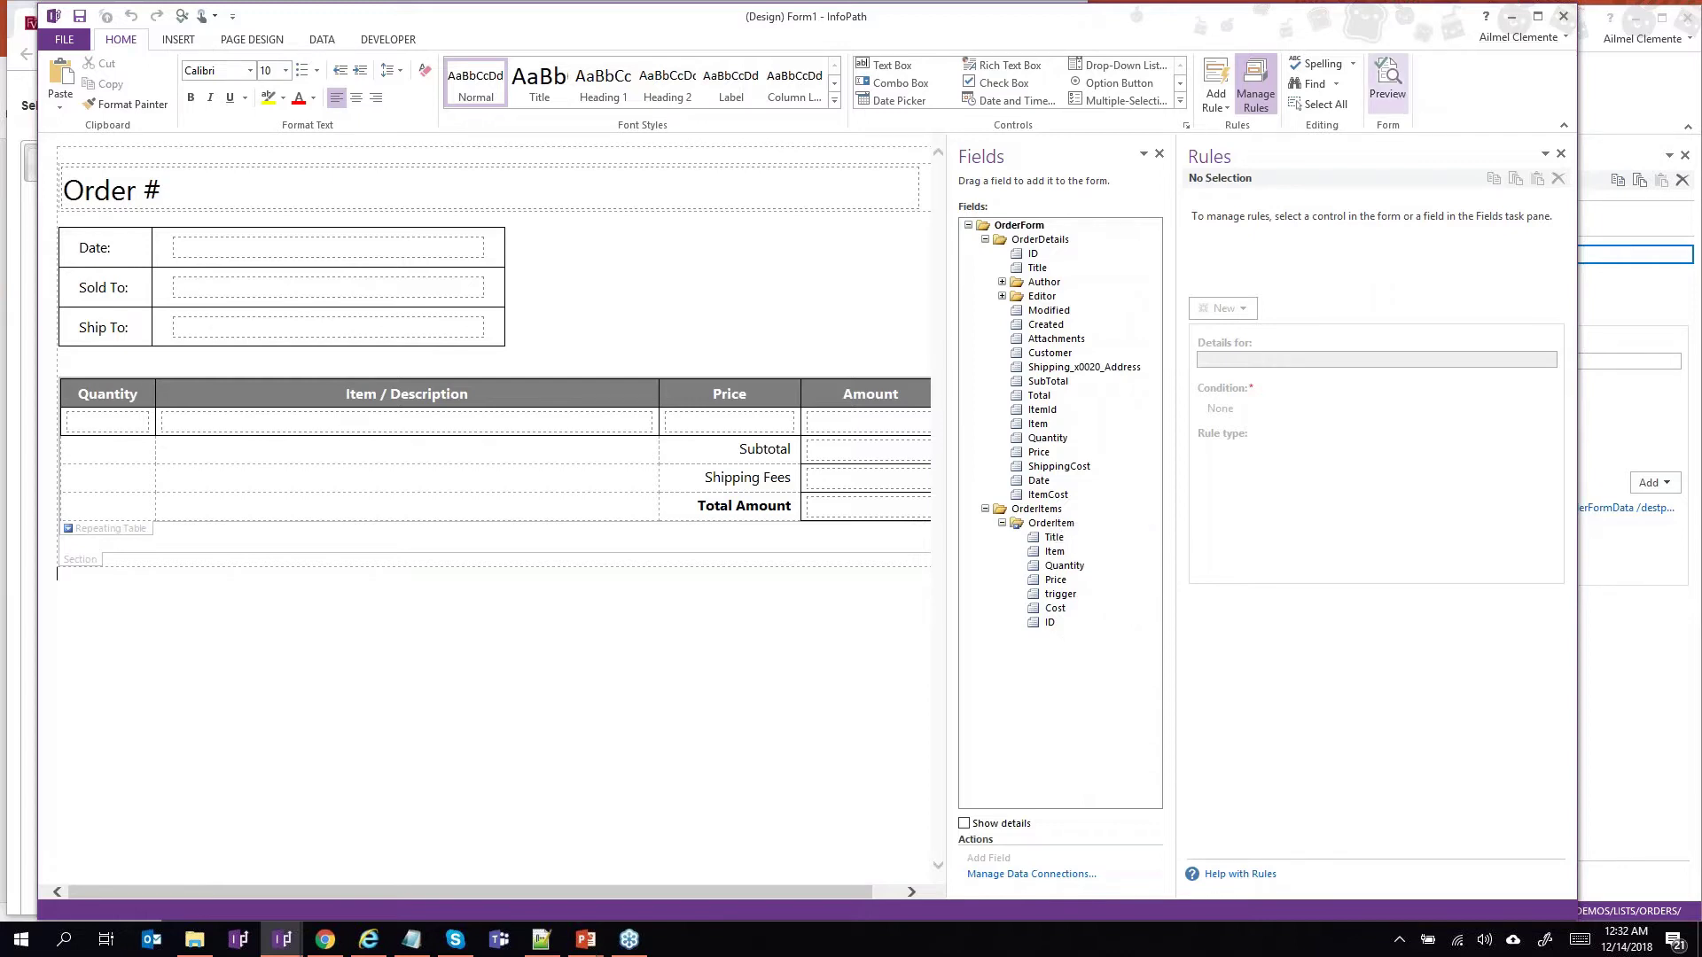
Preview the Print Order Form and begin a Save As into the 2018-12-13 Edit List In One Form folder, then cancel it.
click(1388, 89)
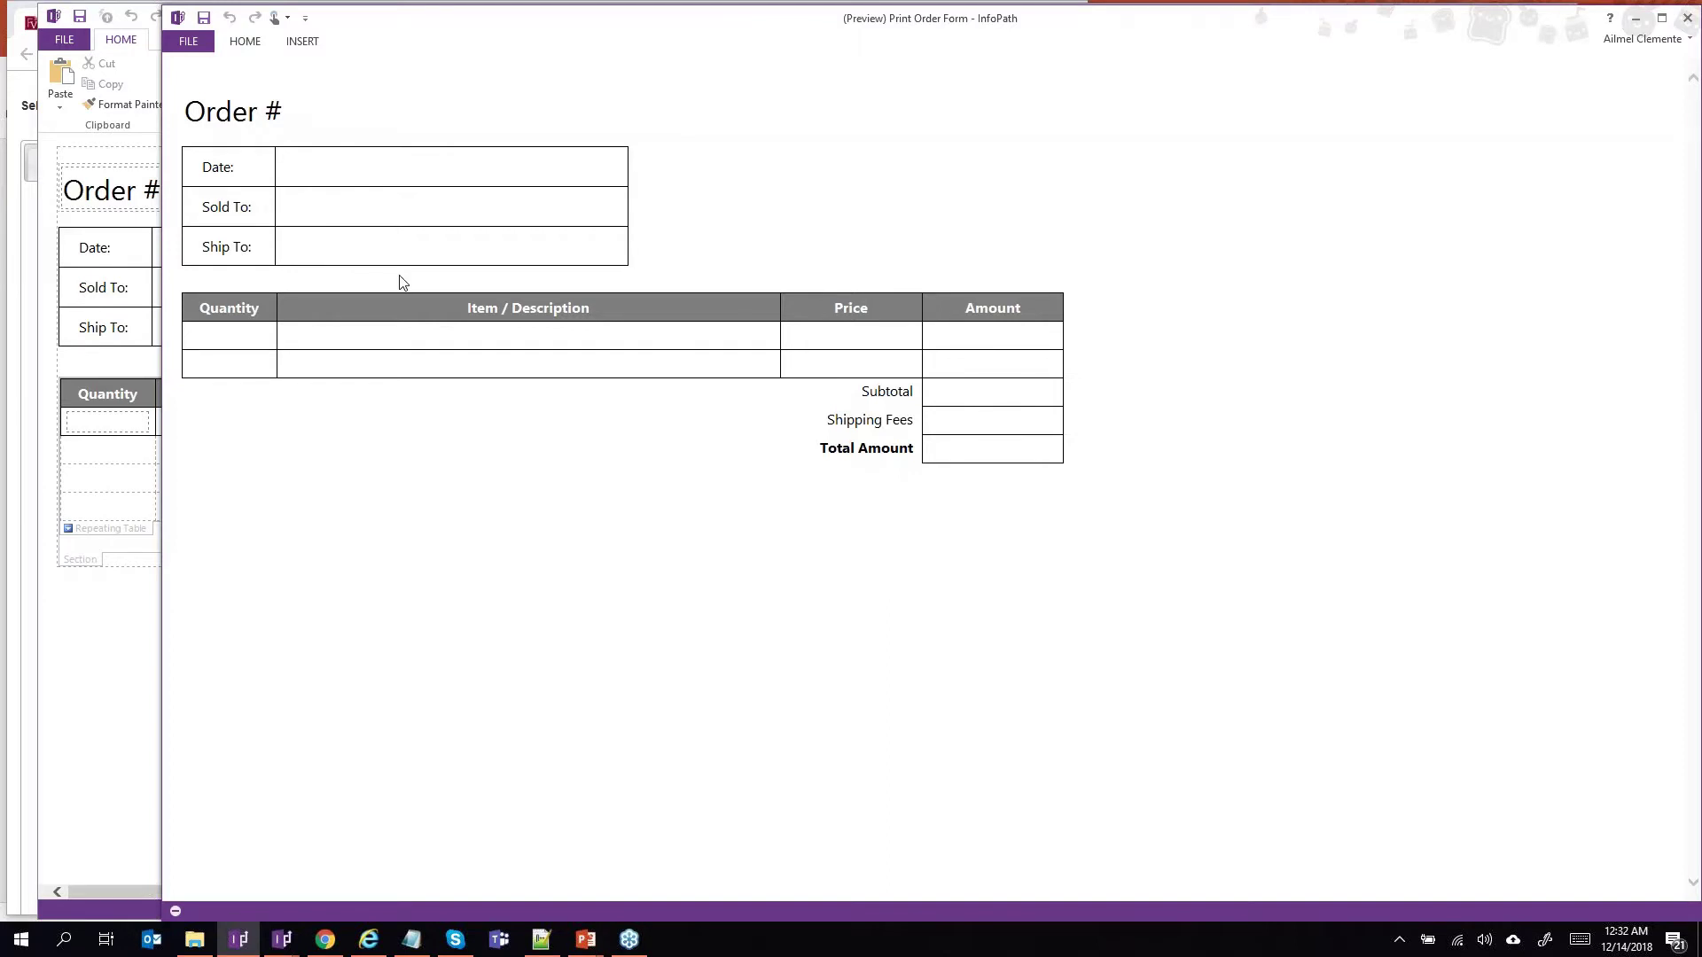
click(187, 42)
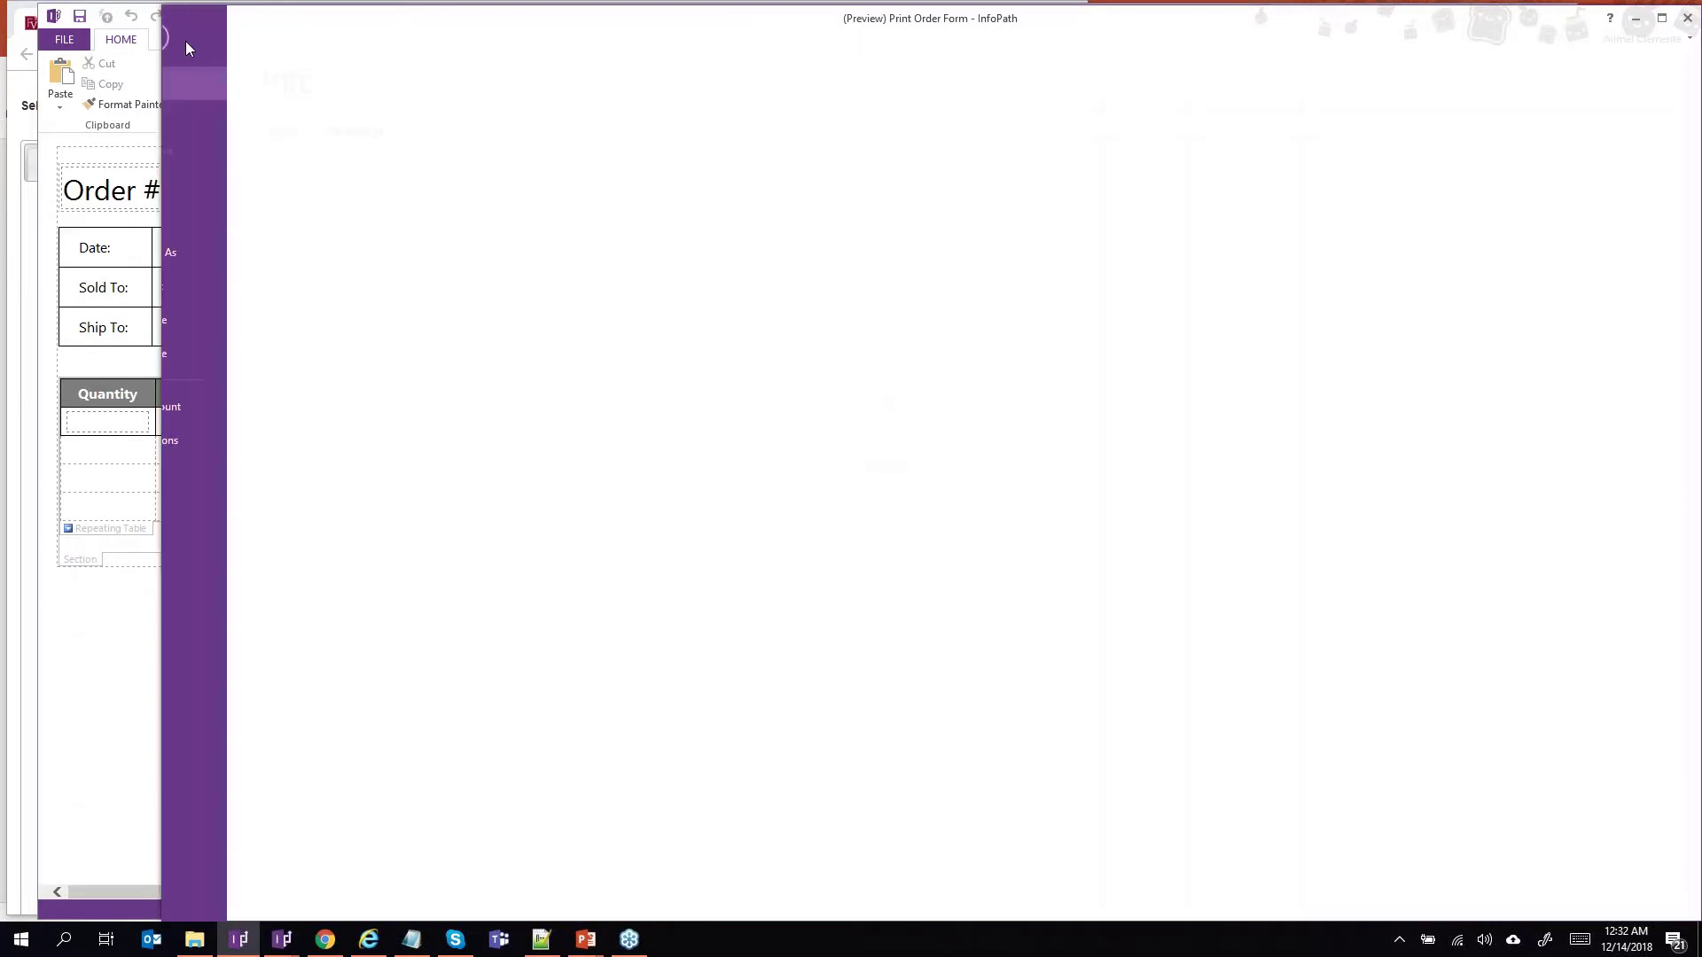
click(230, 250)
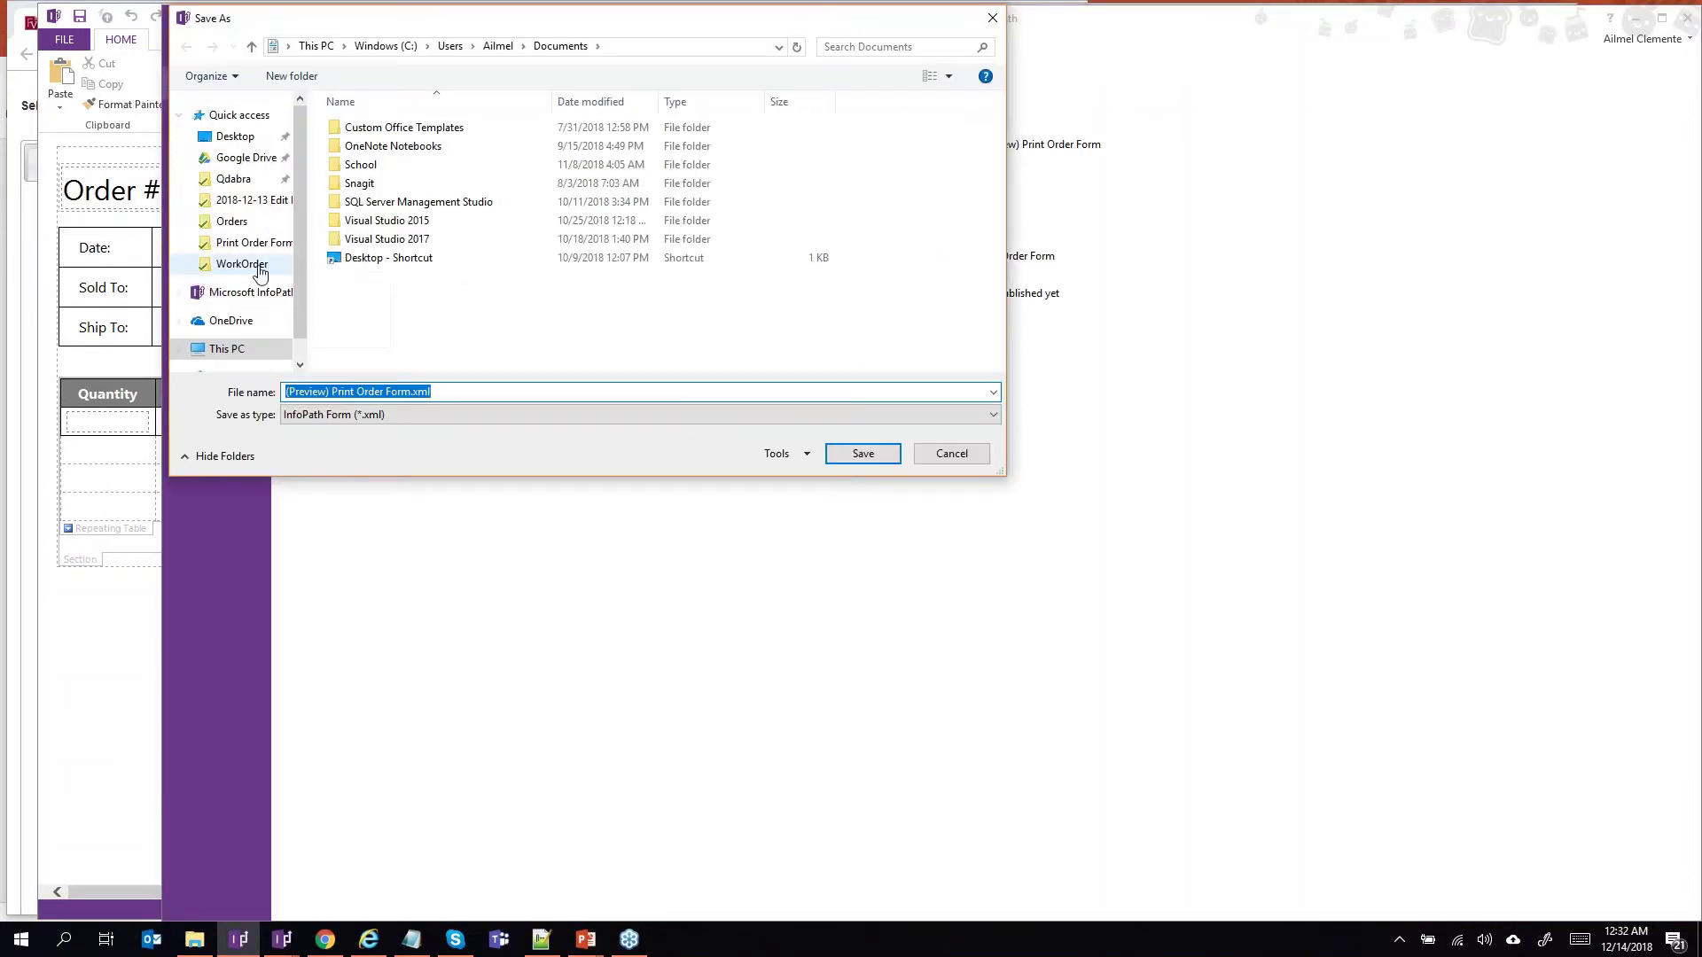
click(248, 200)
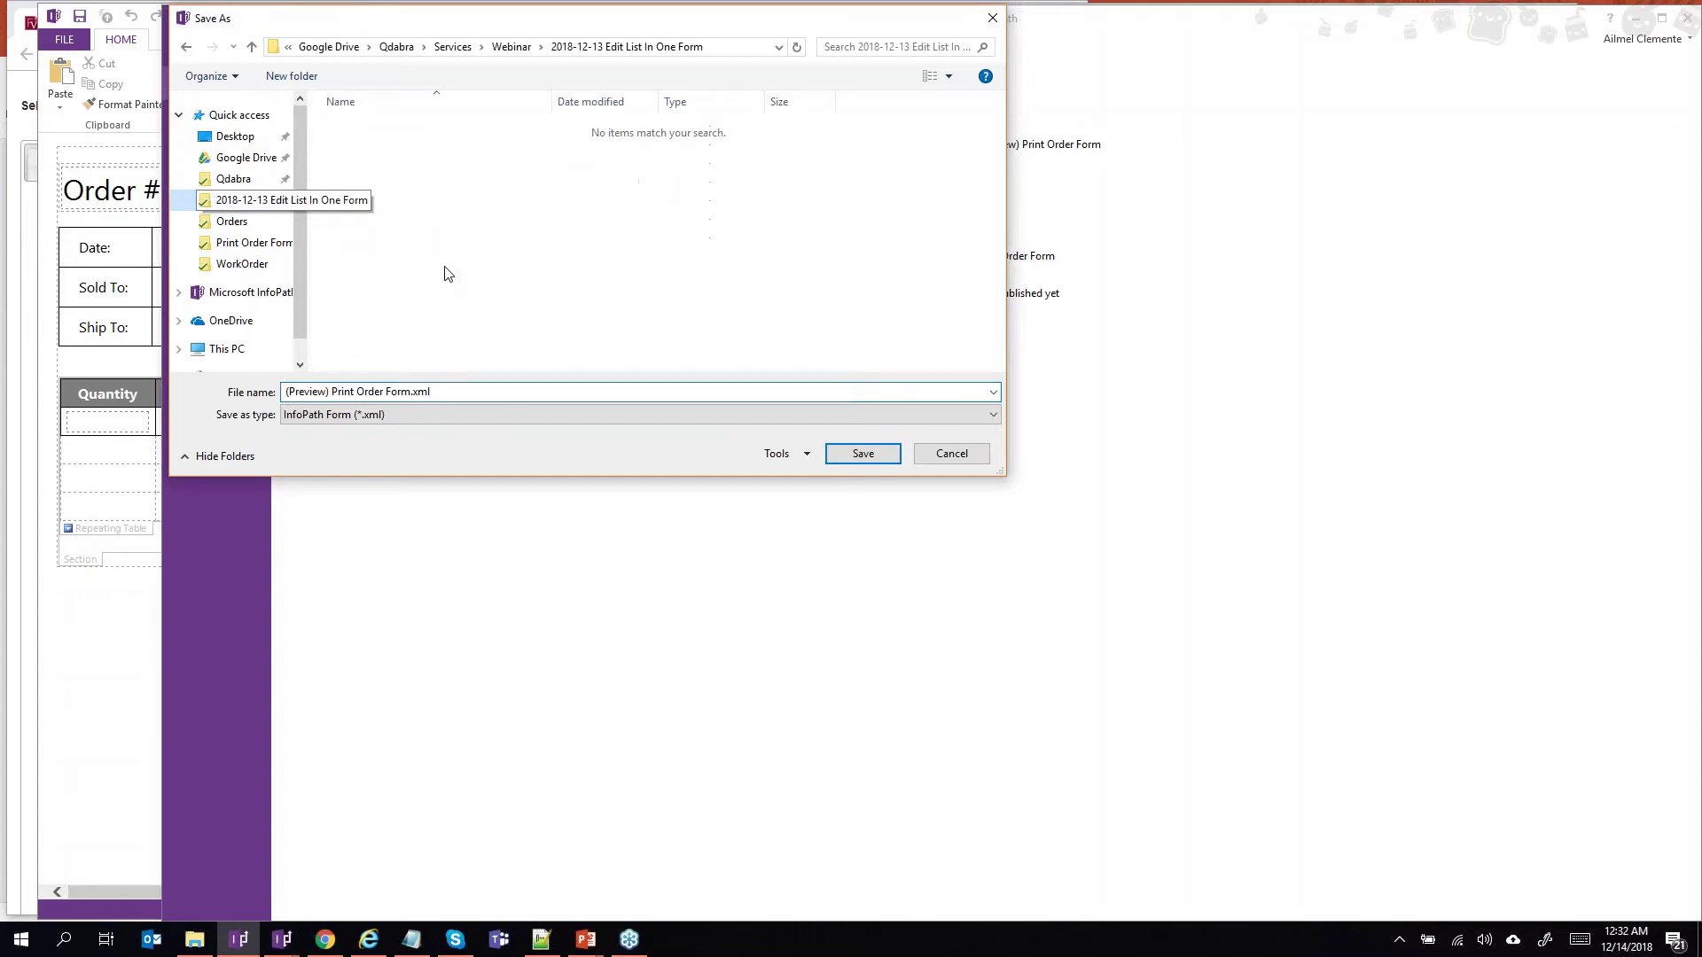
double_click(439, 393)
click(439, 392)
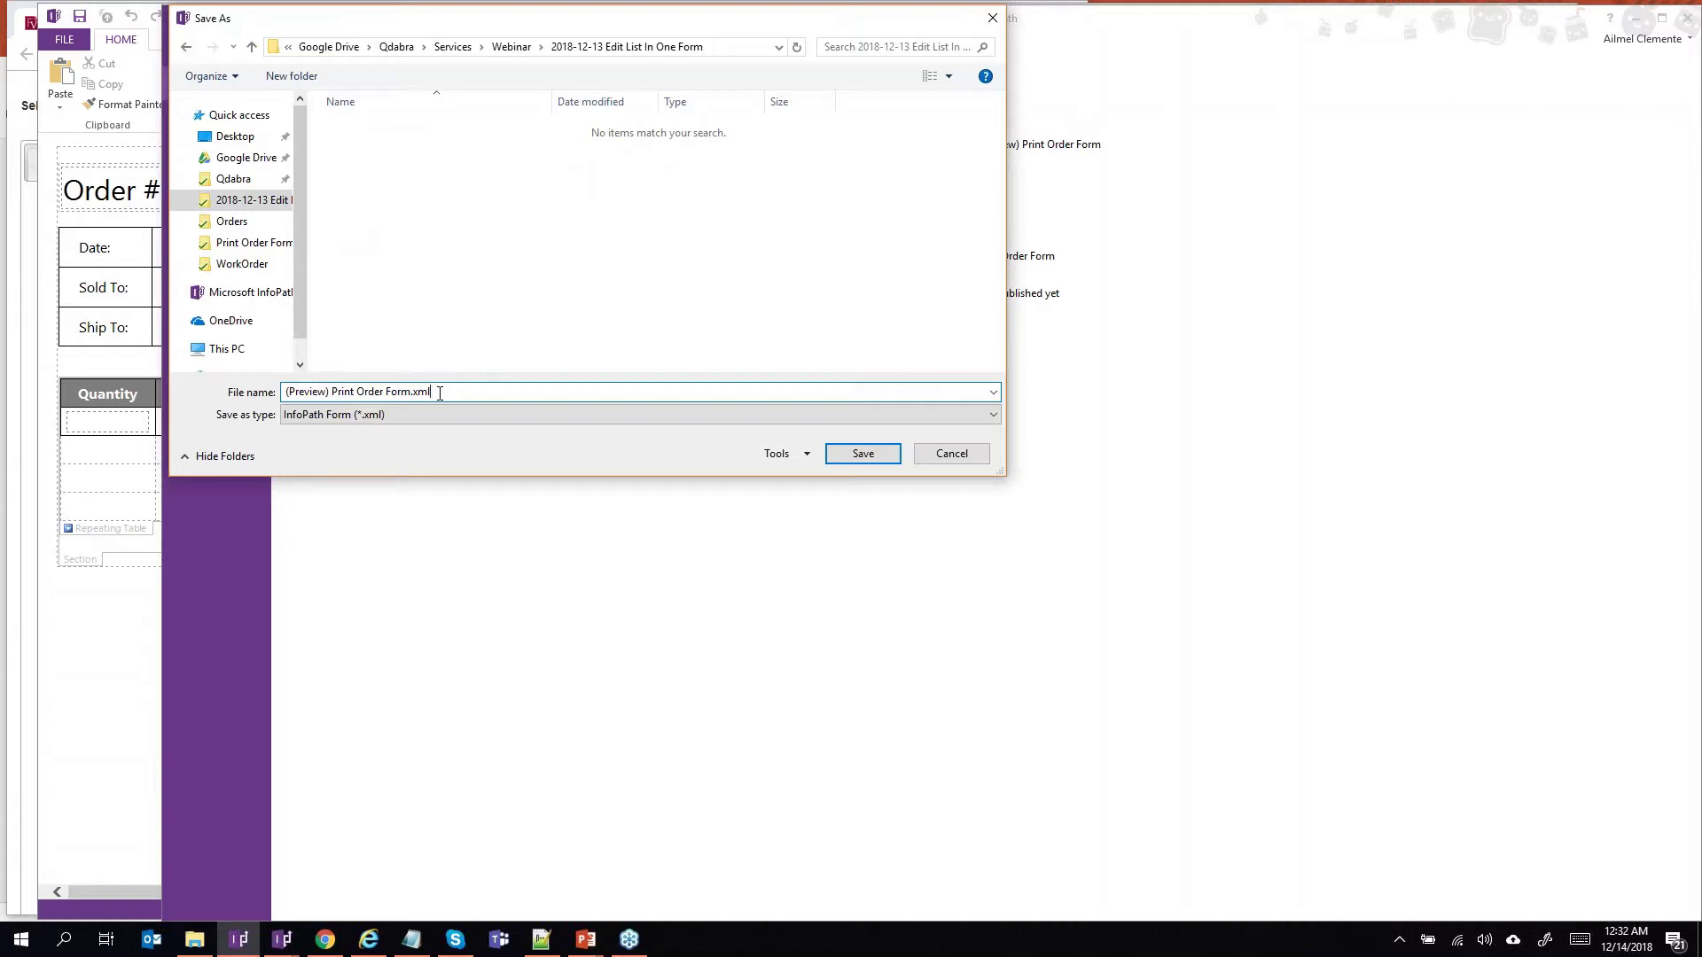
click(944, 454)
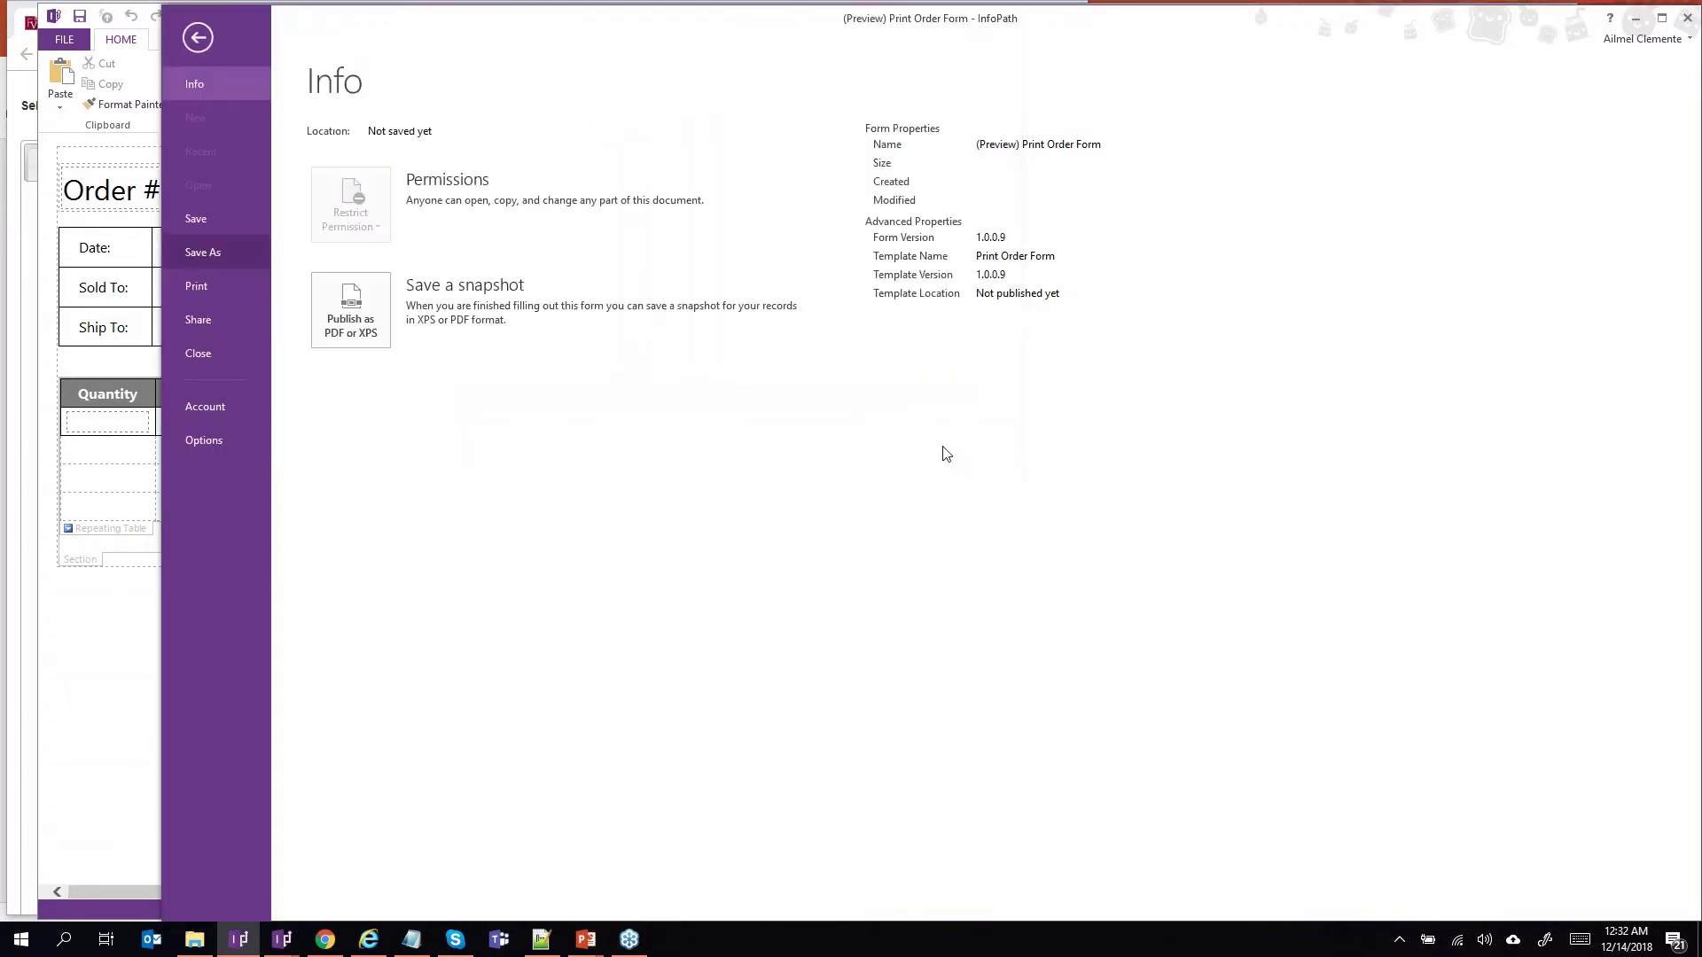
click(198, 37)
click(280, 947)
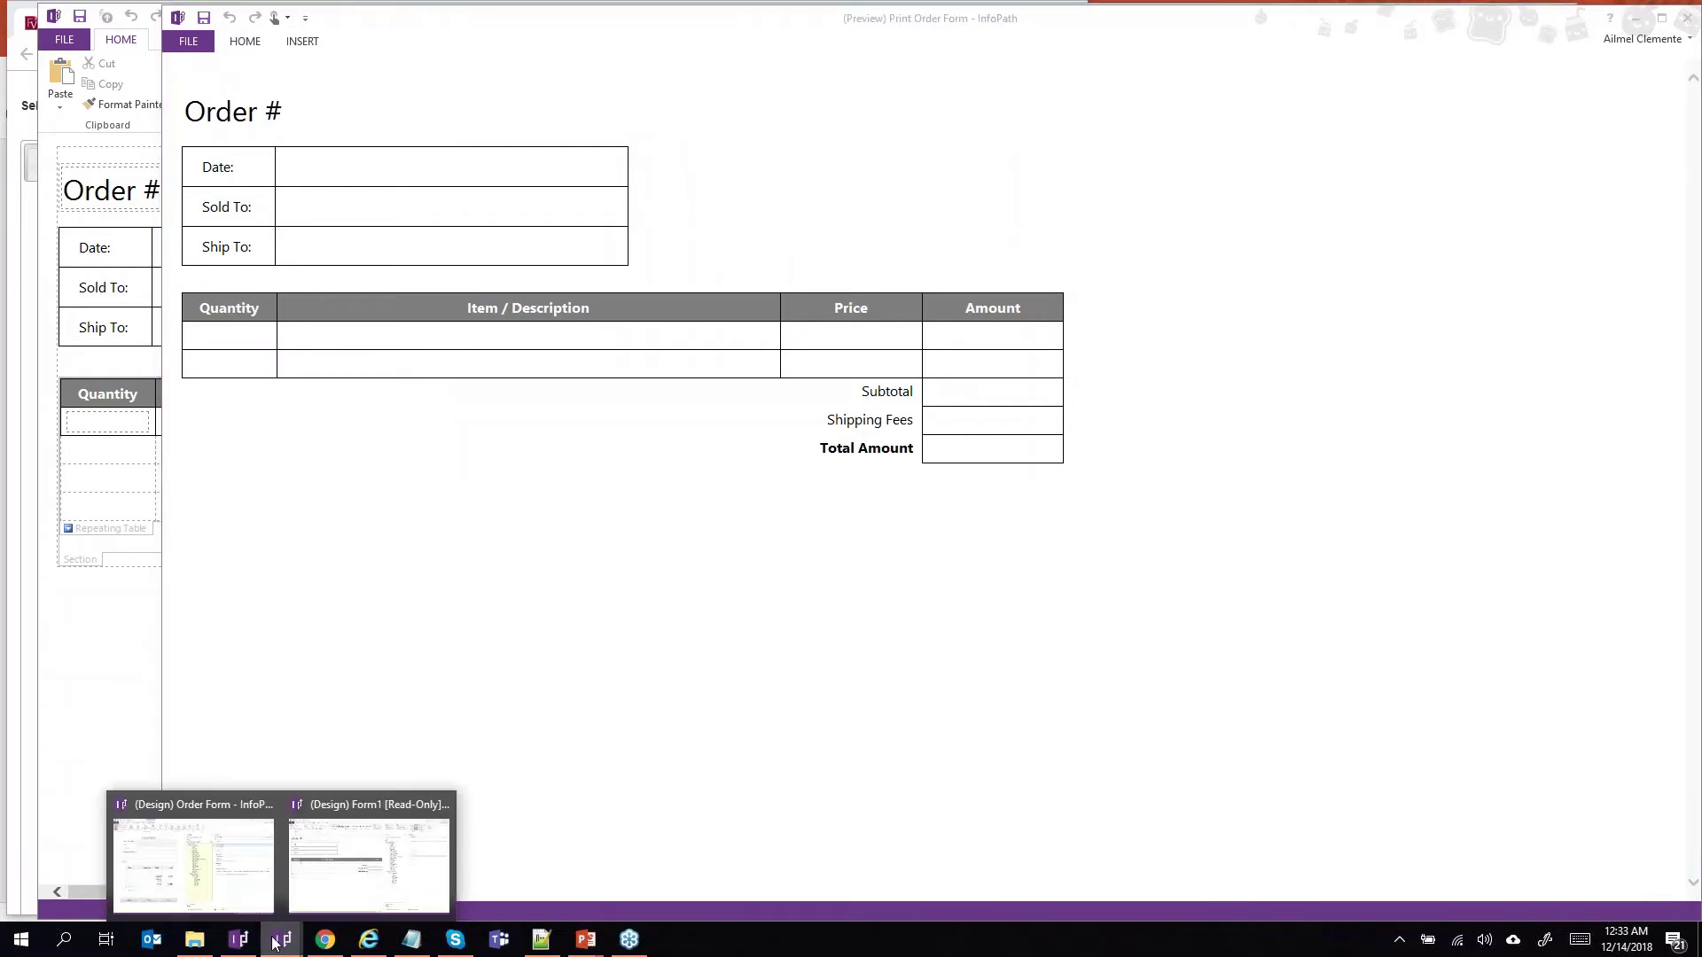
Check the Order Form's data connections and the OrderFormData ID field.
click(196, 845)
click(609, 88)
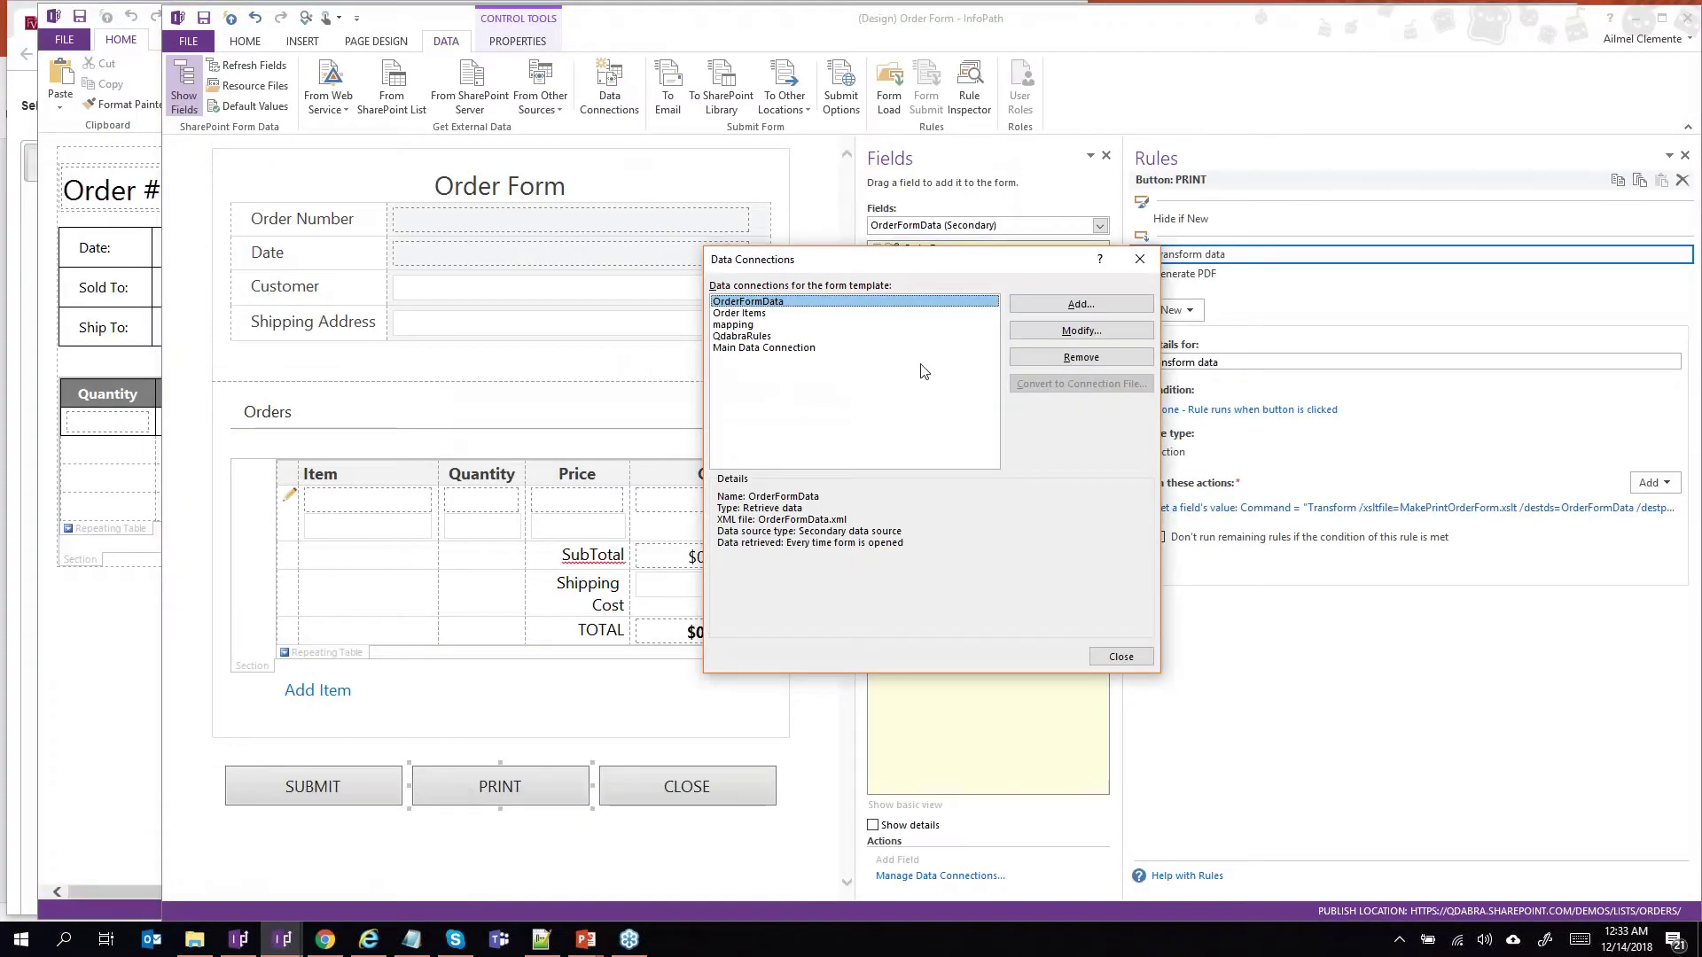
click(1141, 260)
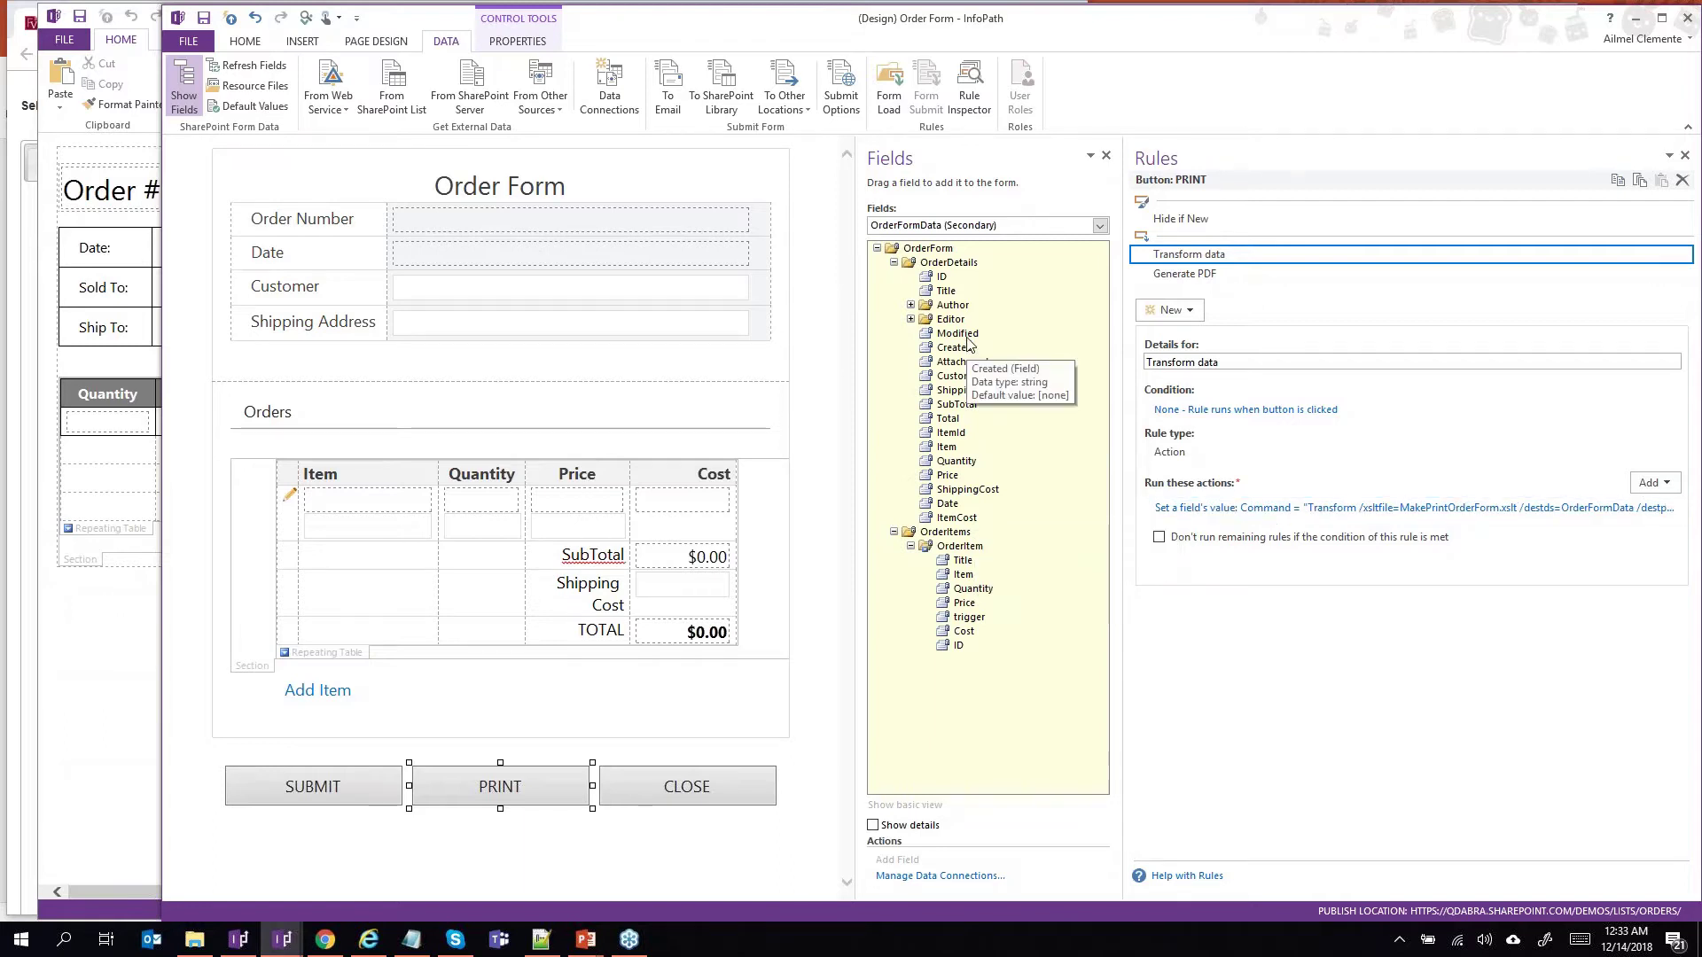
click(941, 278)
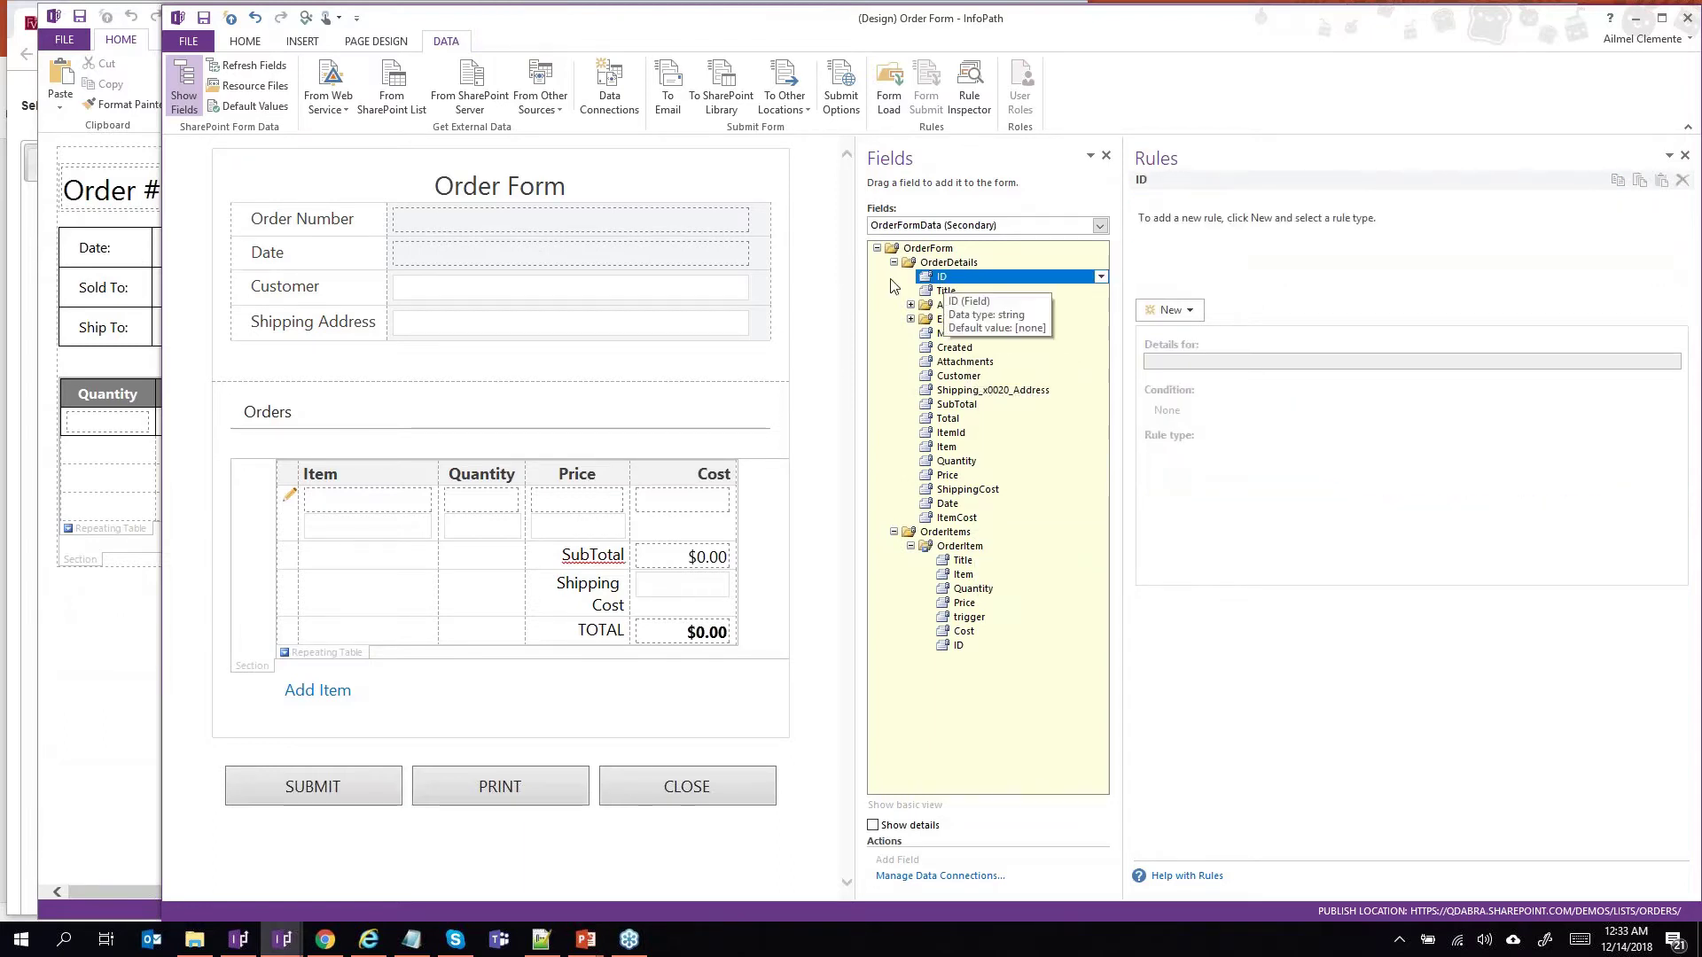
Bind the form's Customer box to the OrderFormData Customer field.
click(594, 283)
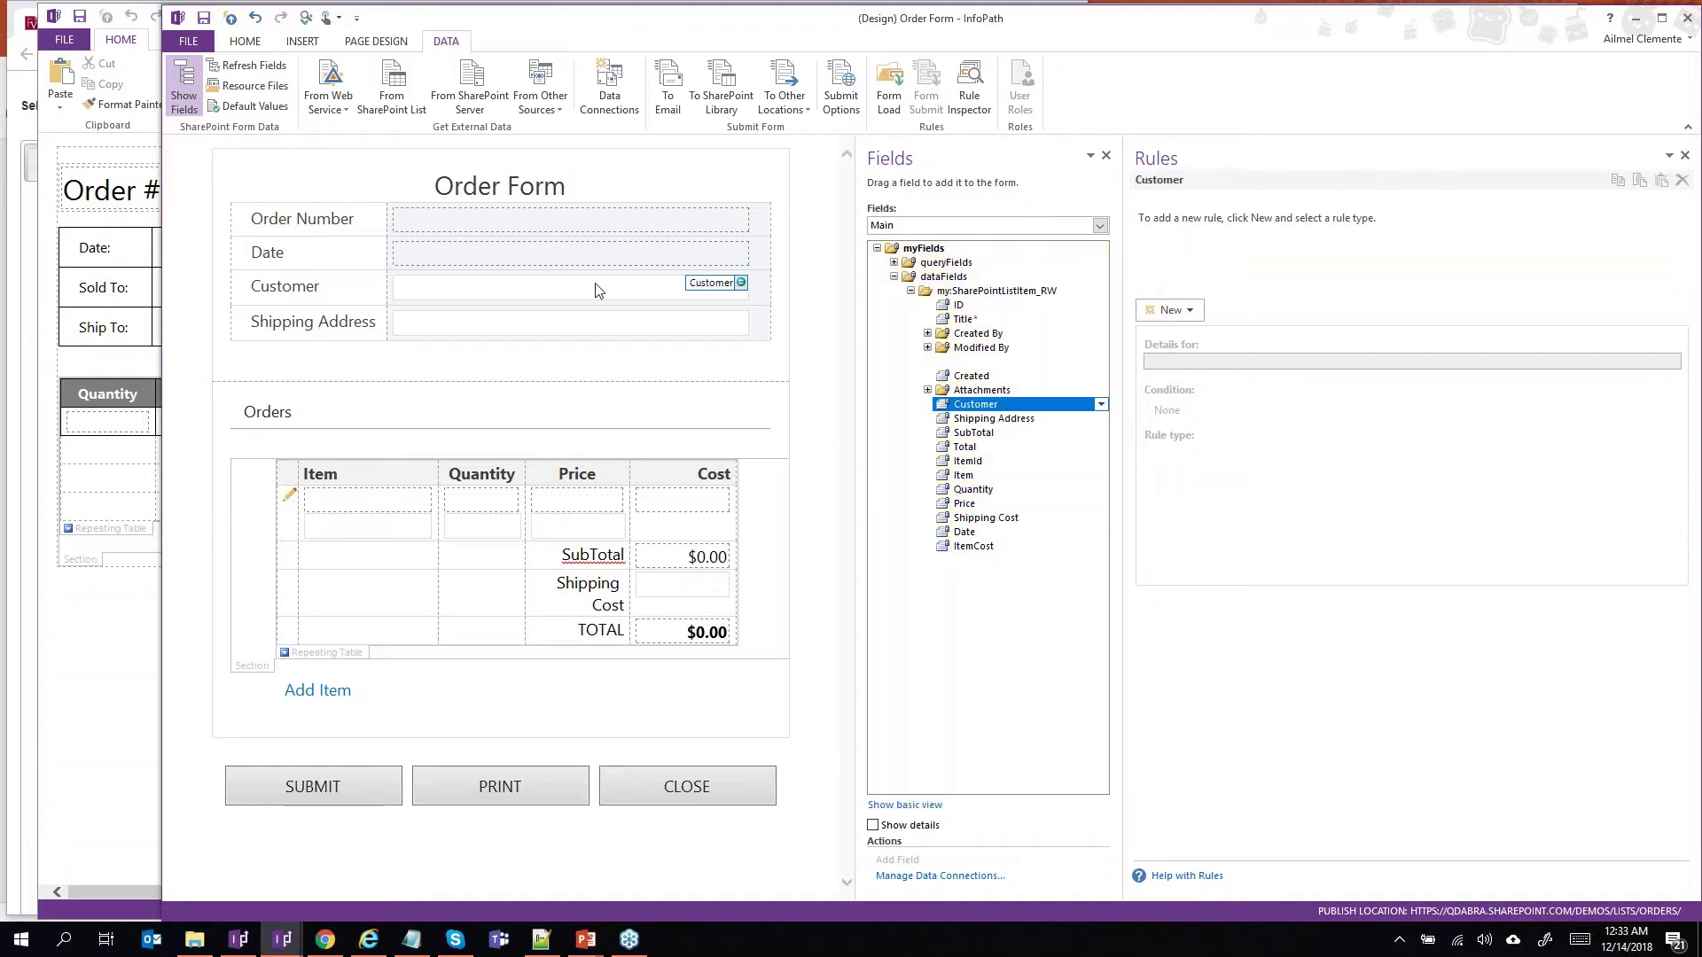
click(962, 307)
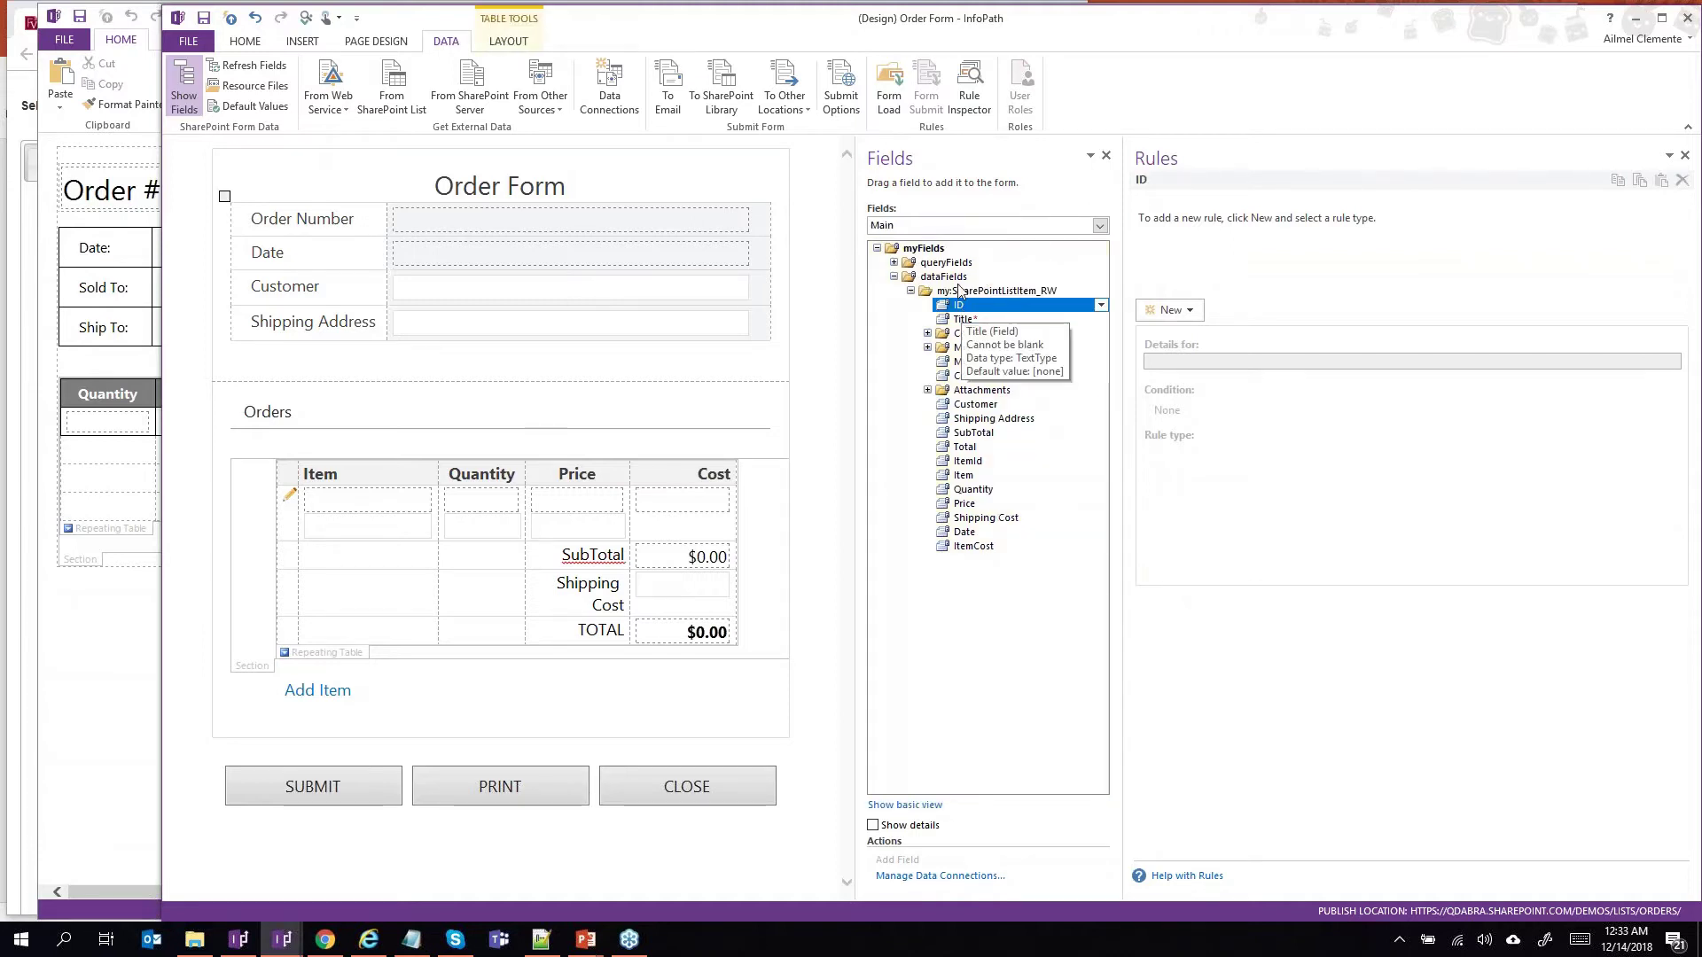
click(948, 225)
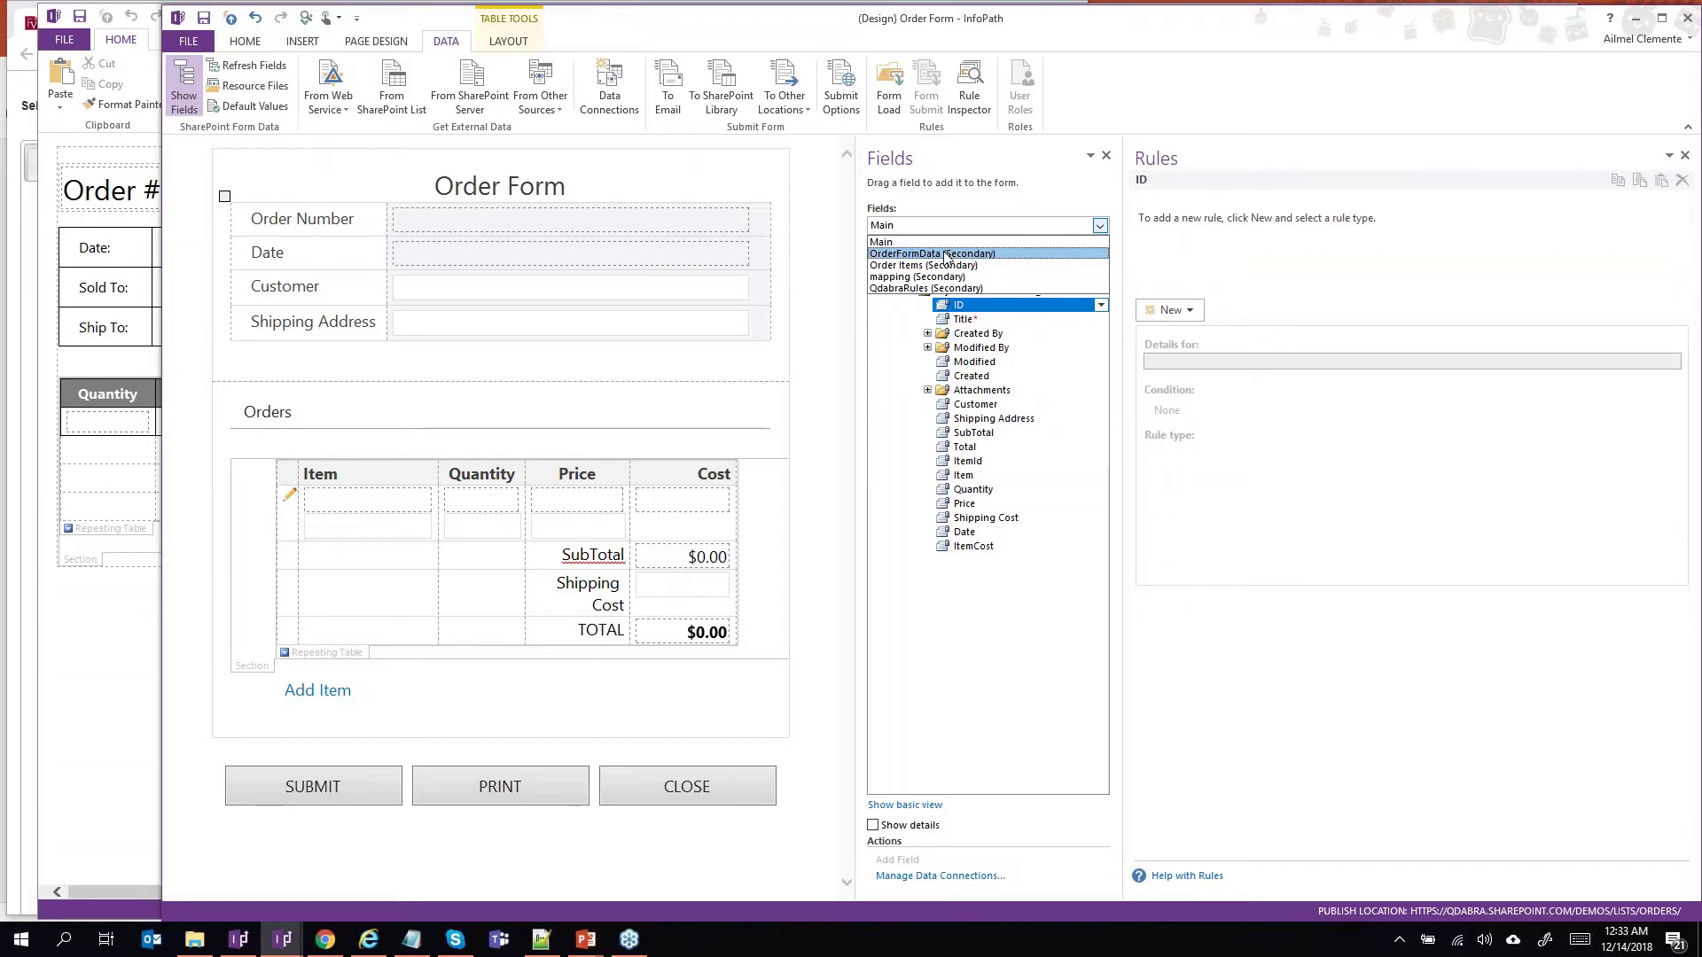
click(947, 255)
click(894, 263)
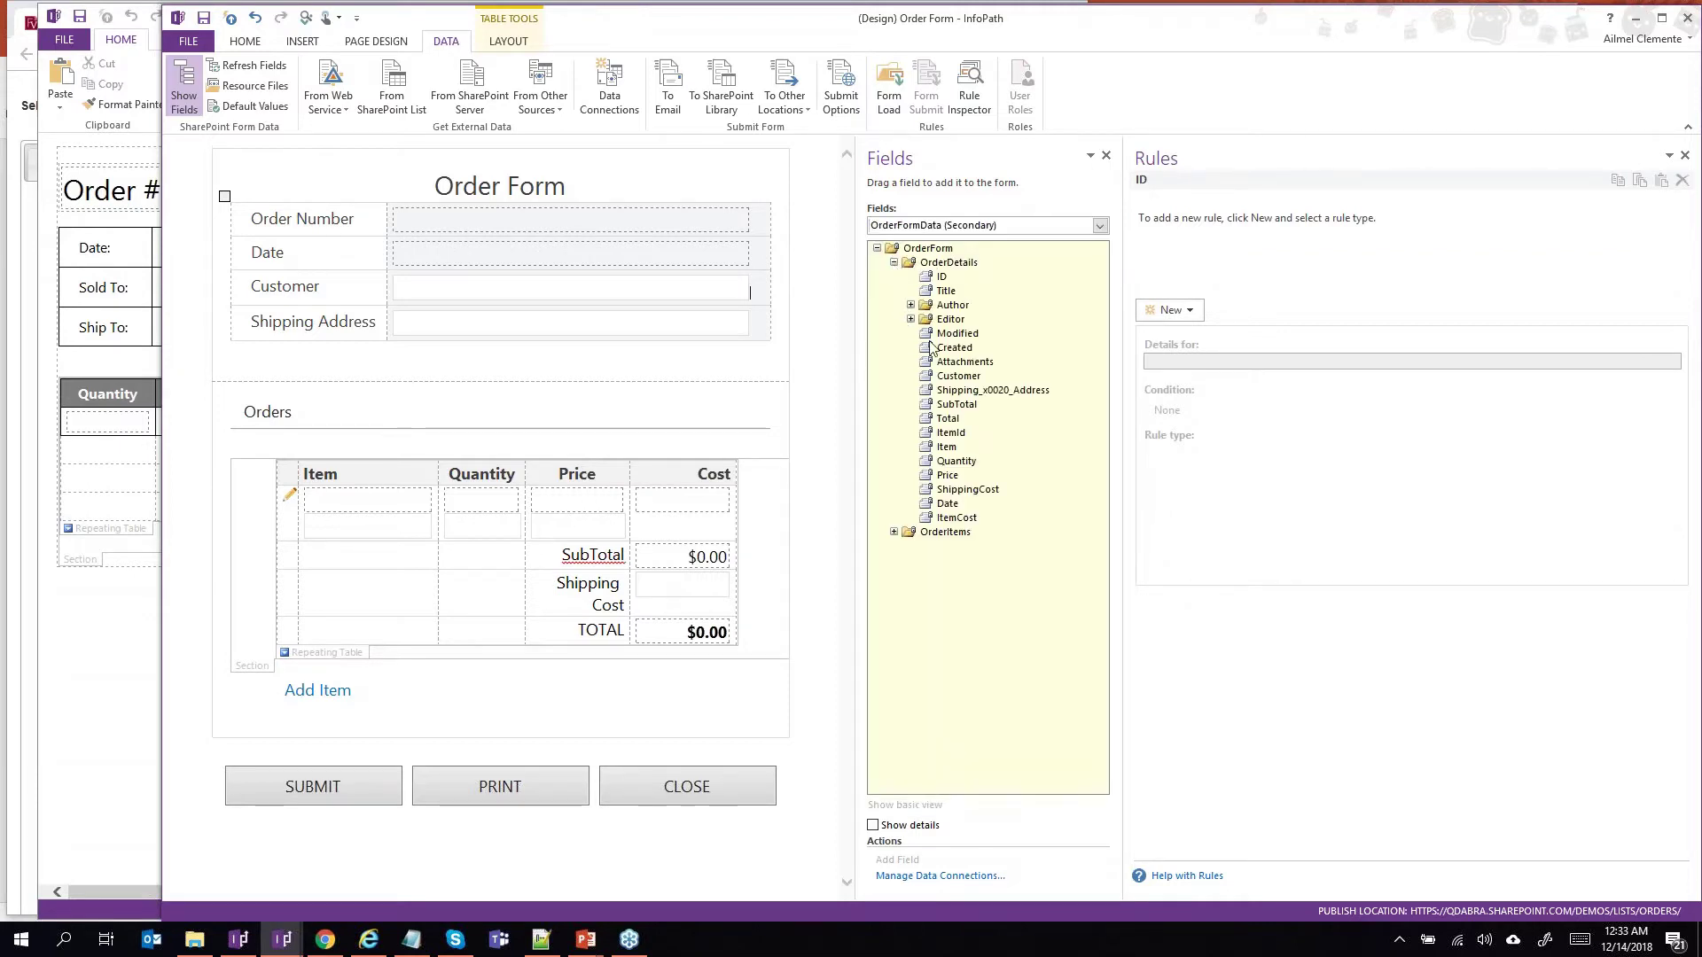
click(942, 377)
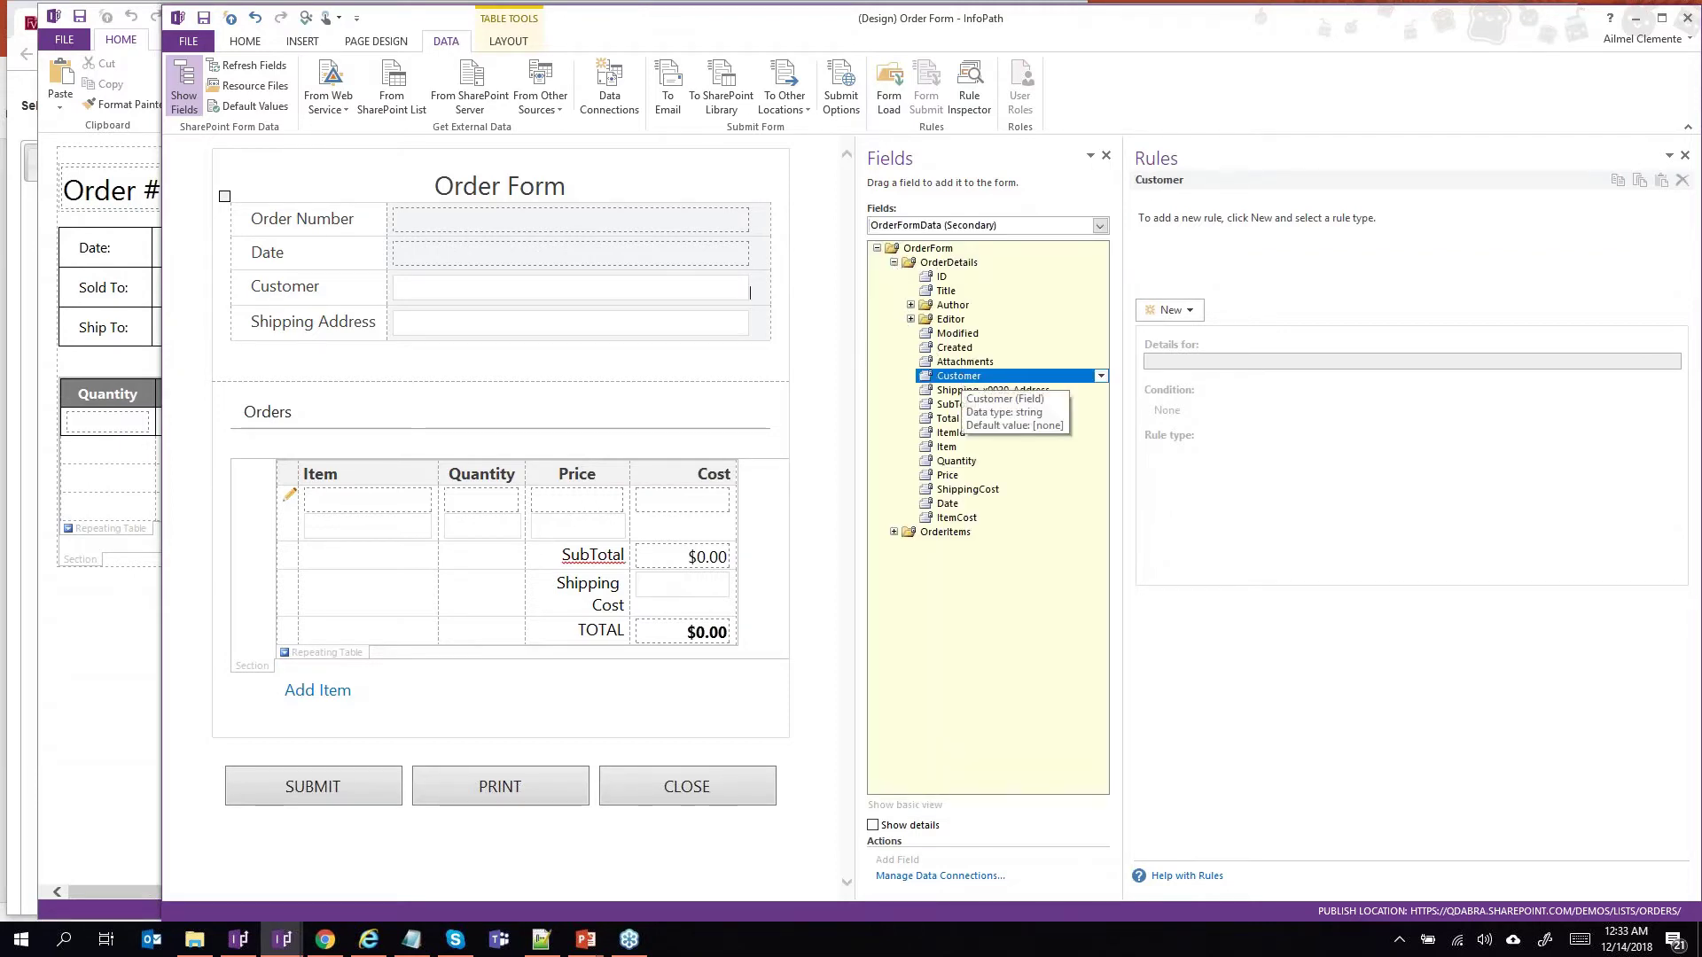
drag(943, 378, 621, 291)
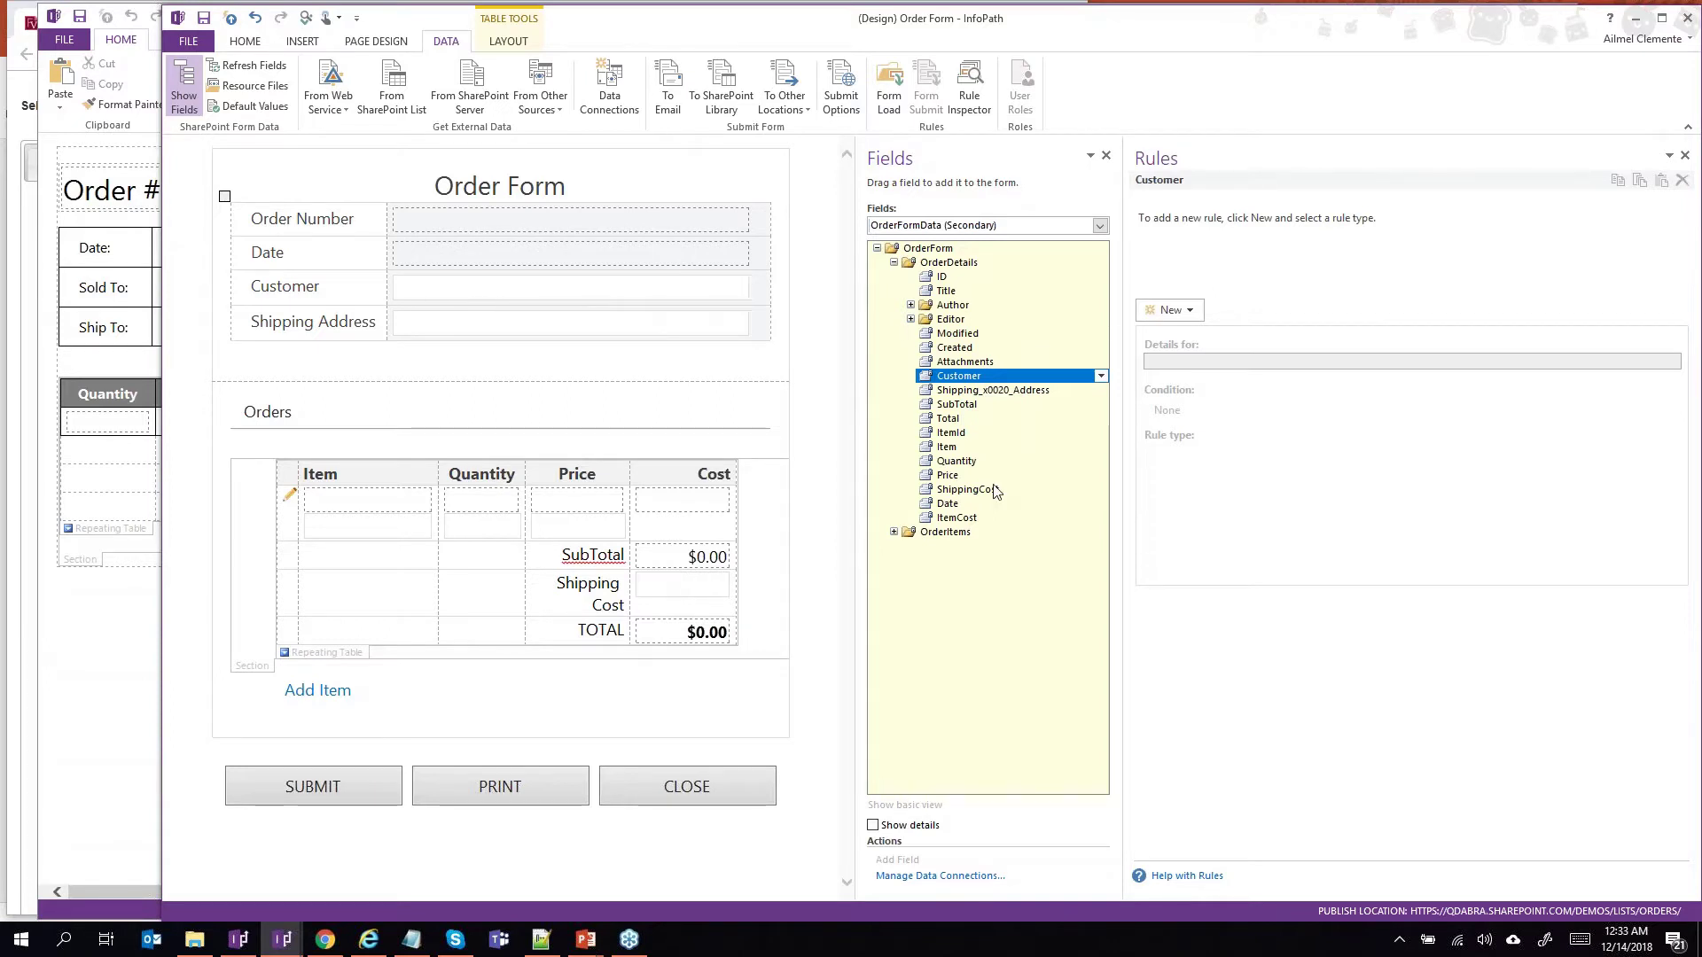
Expand OrderItems to review the OrderItem group, then select the PRINT button.
click(894, 532)
click(910, 546)
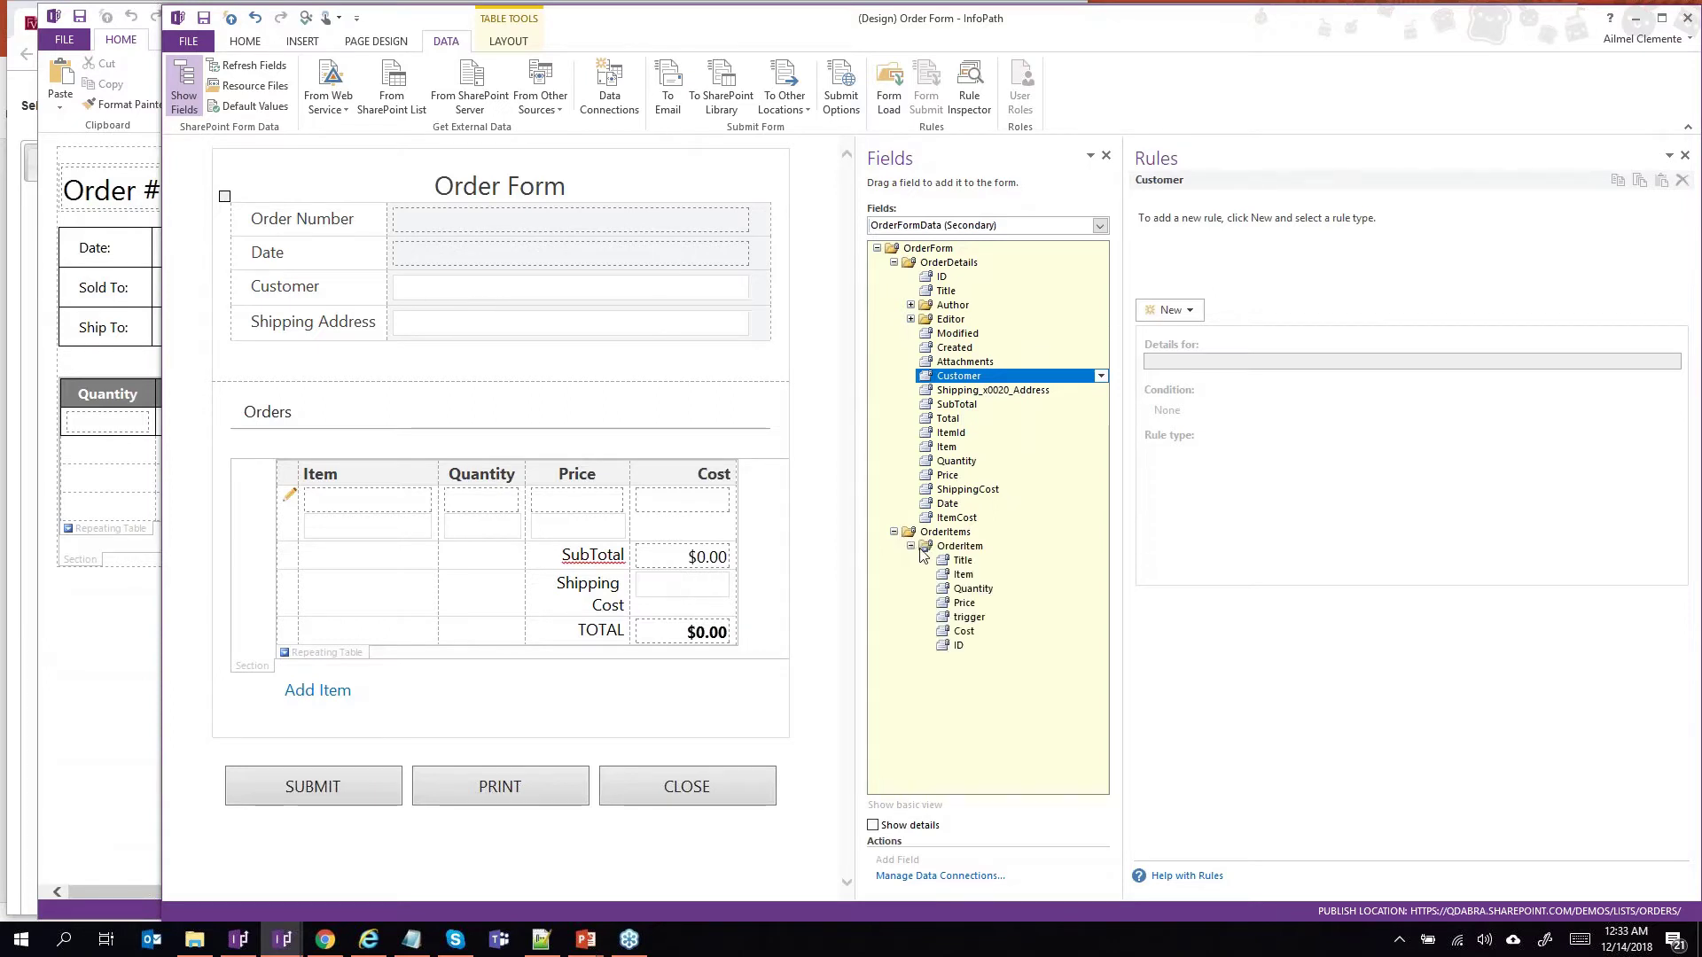
click(975, 547)
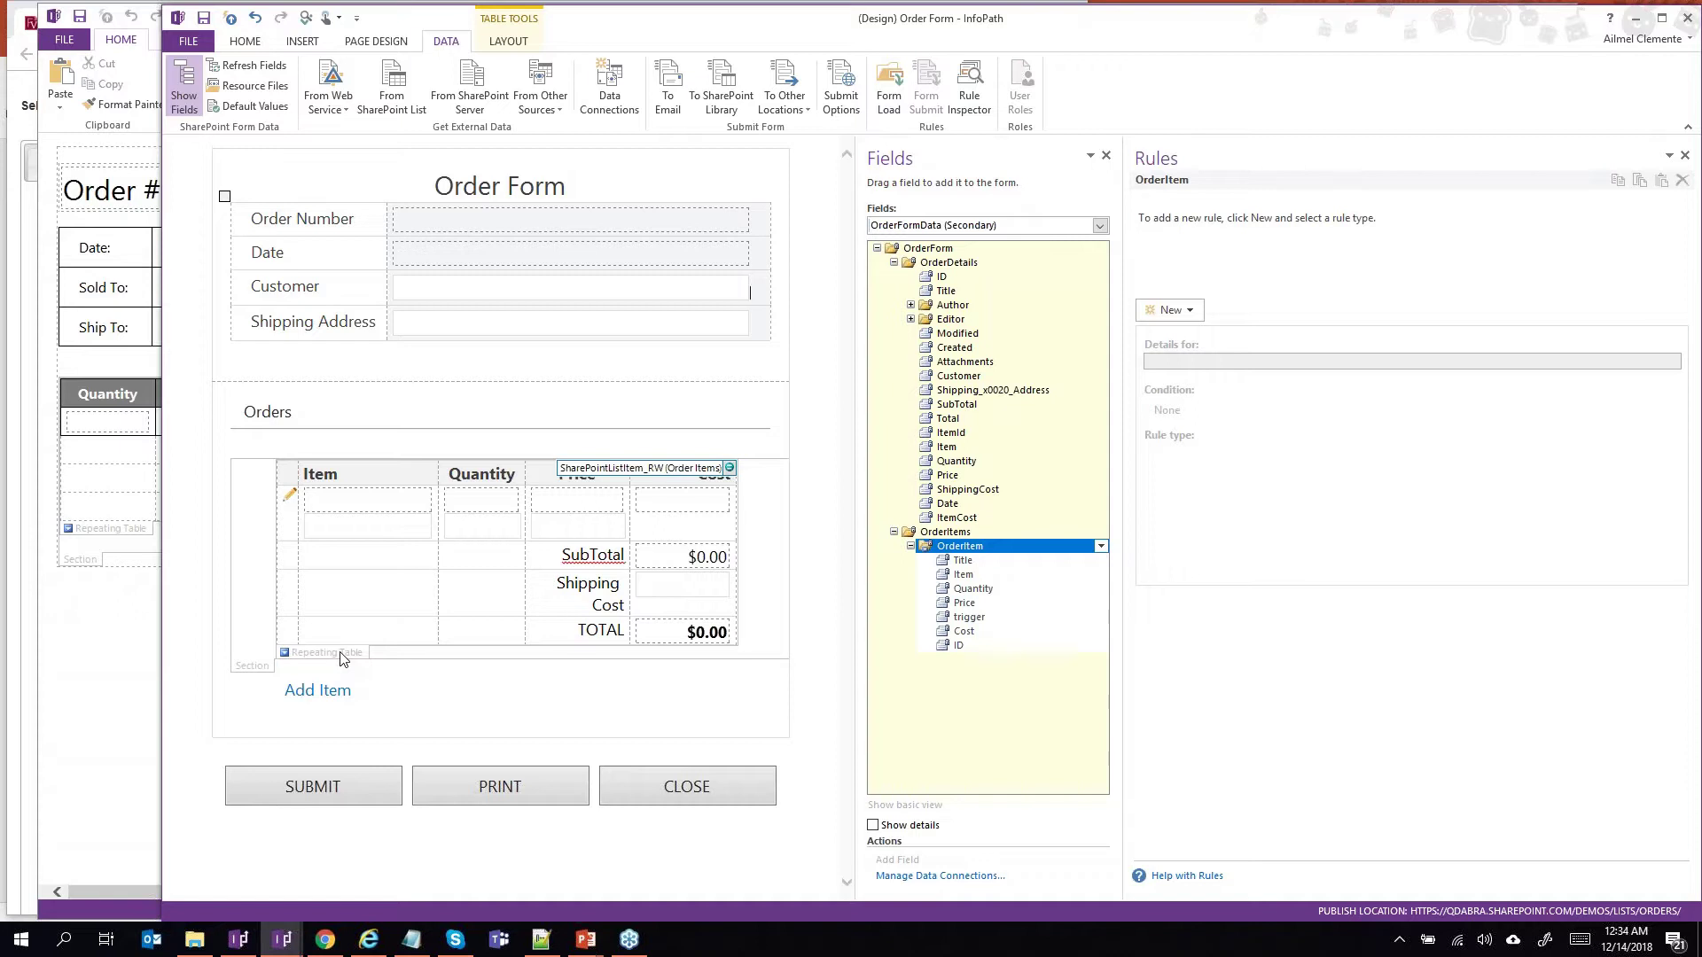
click(530, 784)
Inspect the PRINT button's Generate PDF rule and its RenderForm command value, closing without changes.
click(1255, 257)
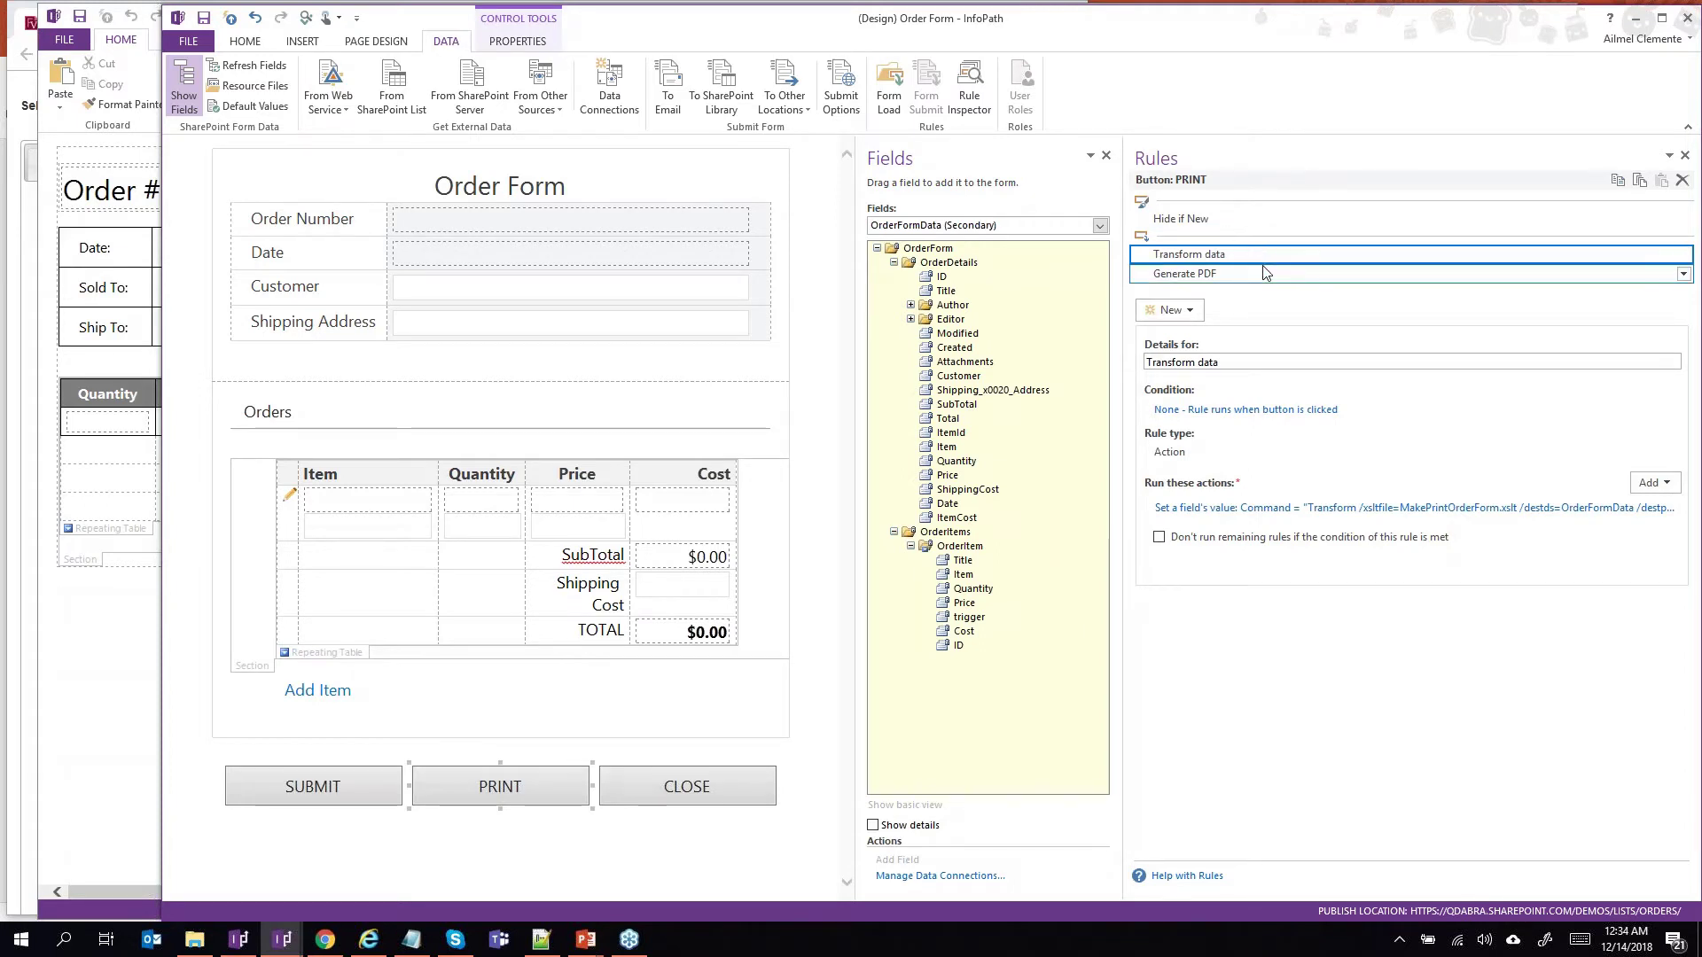
click(1268, 276)
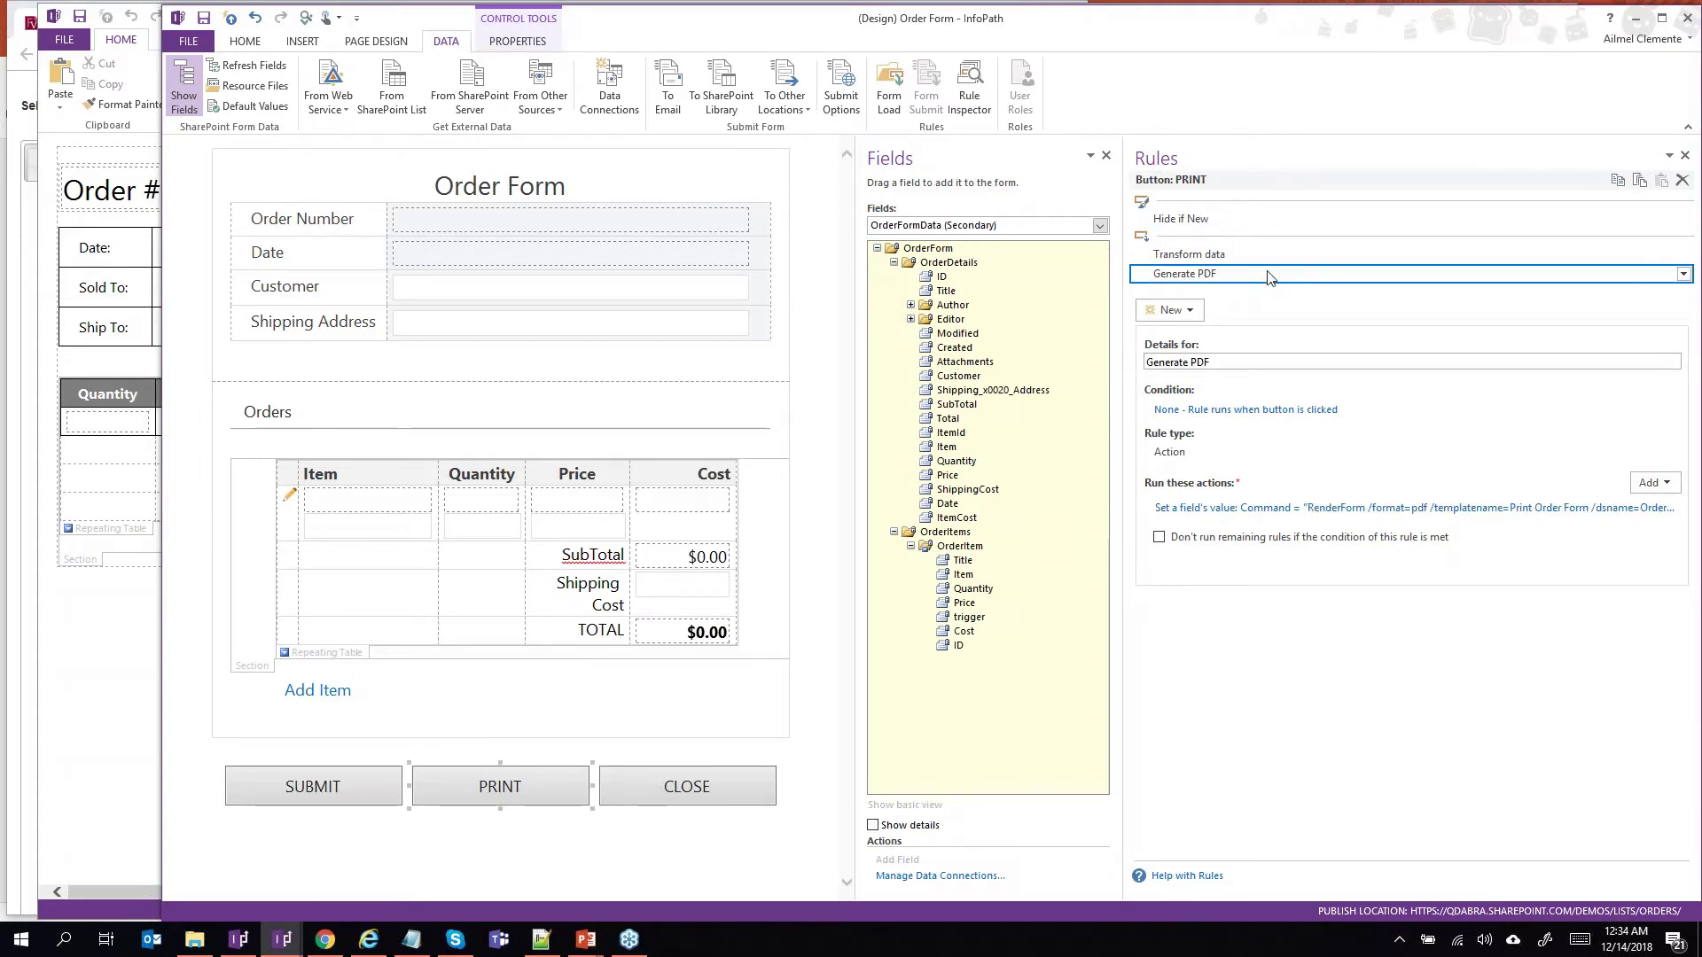
click(1312, 510)
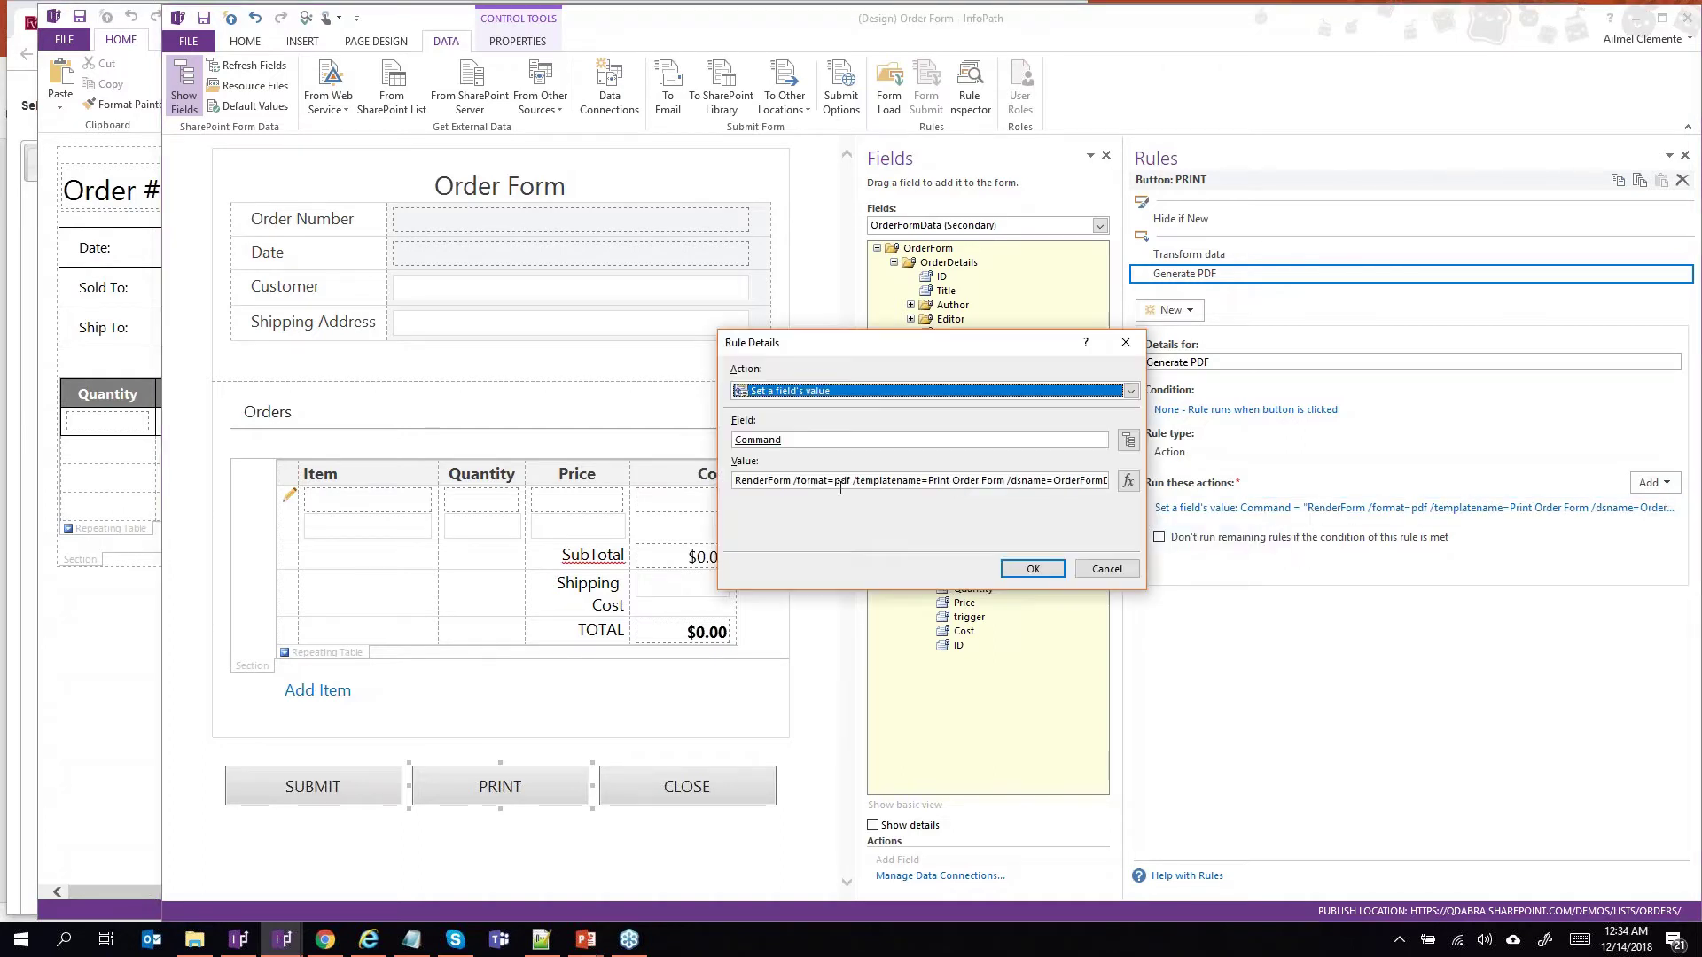
click(832, 480)
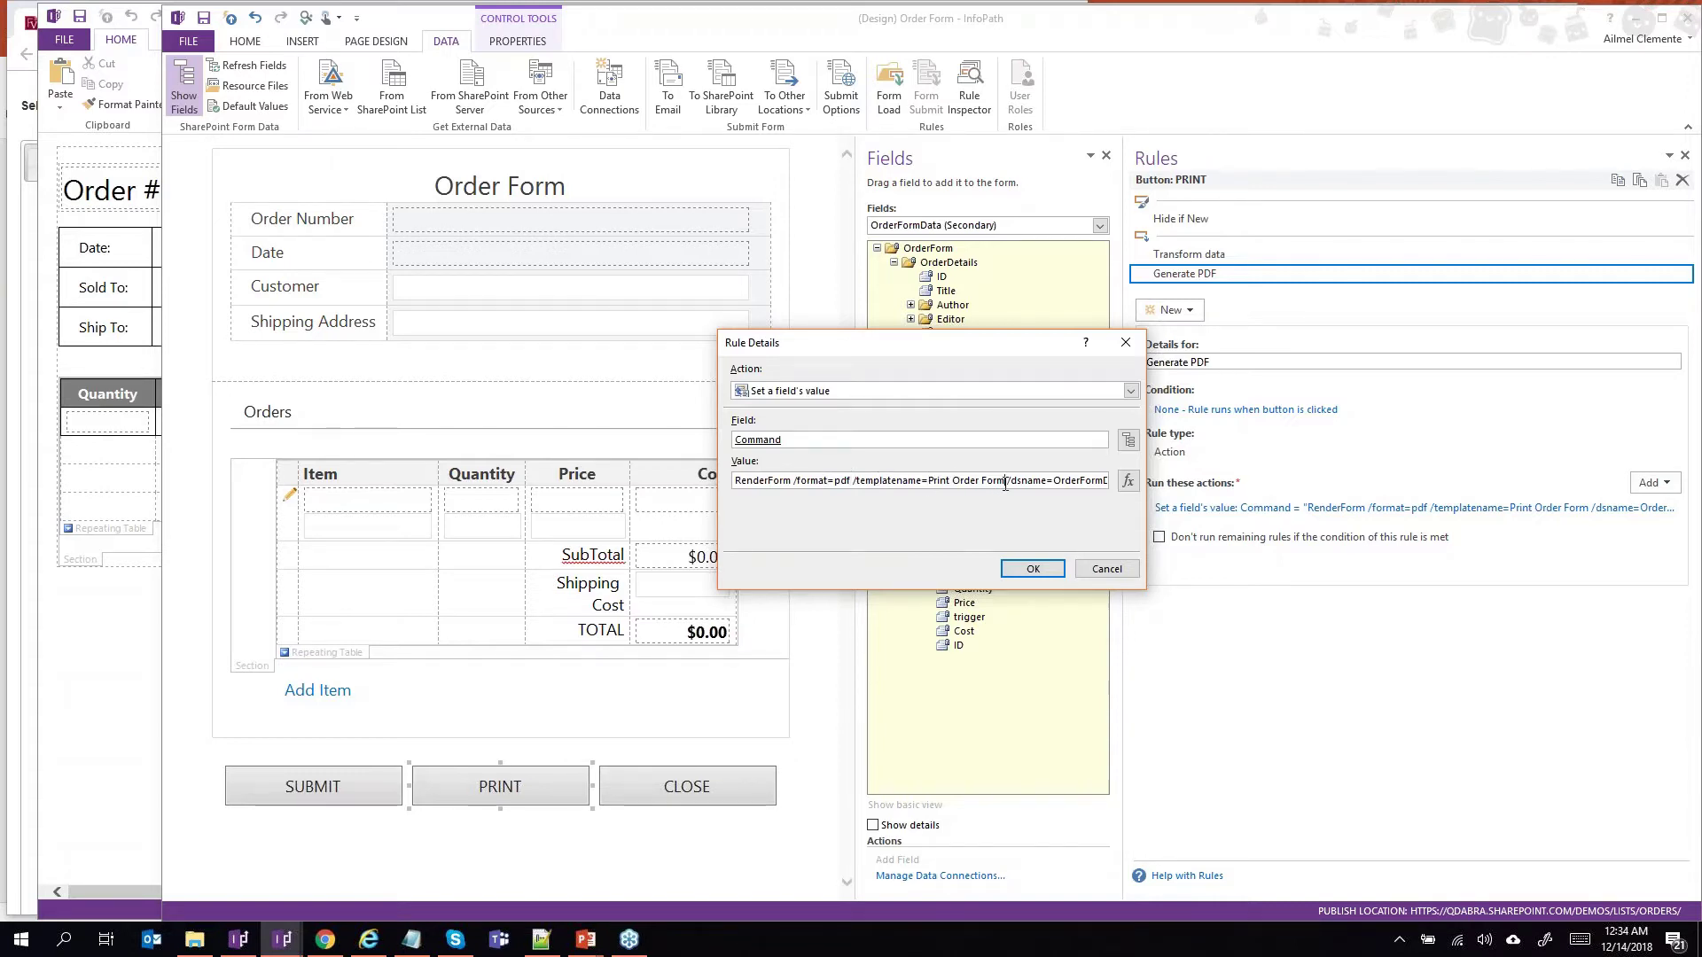
drag(1017, 485, 1110, 486)
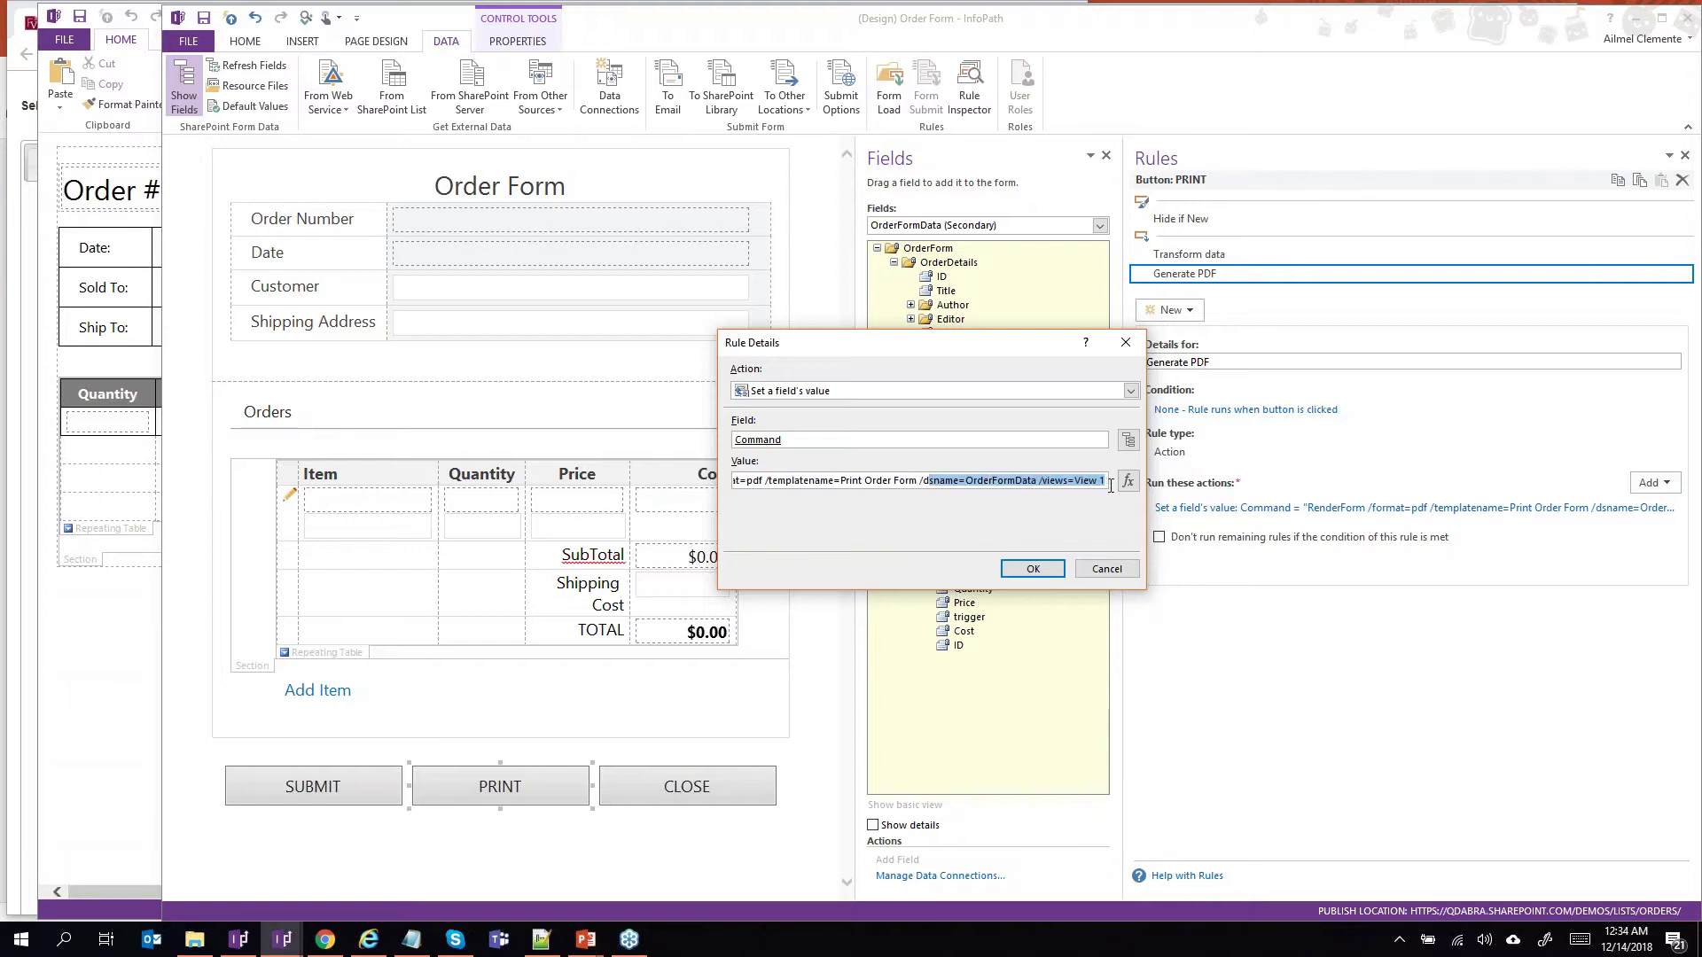
click(1029, 484)
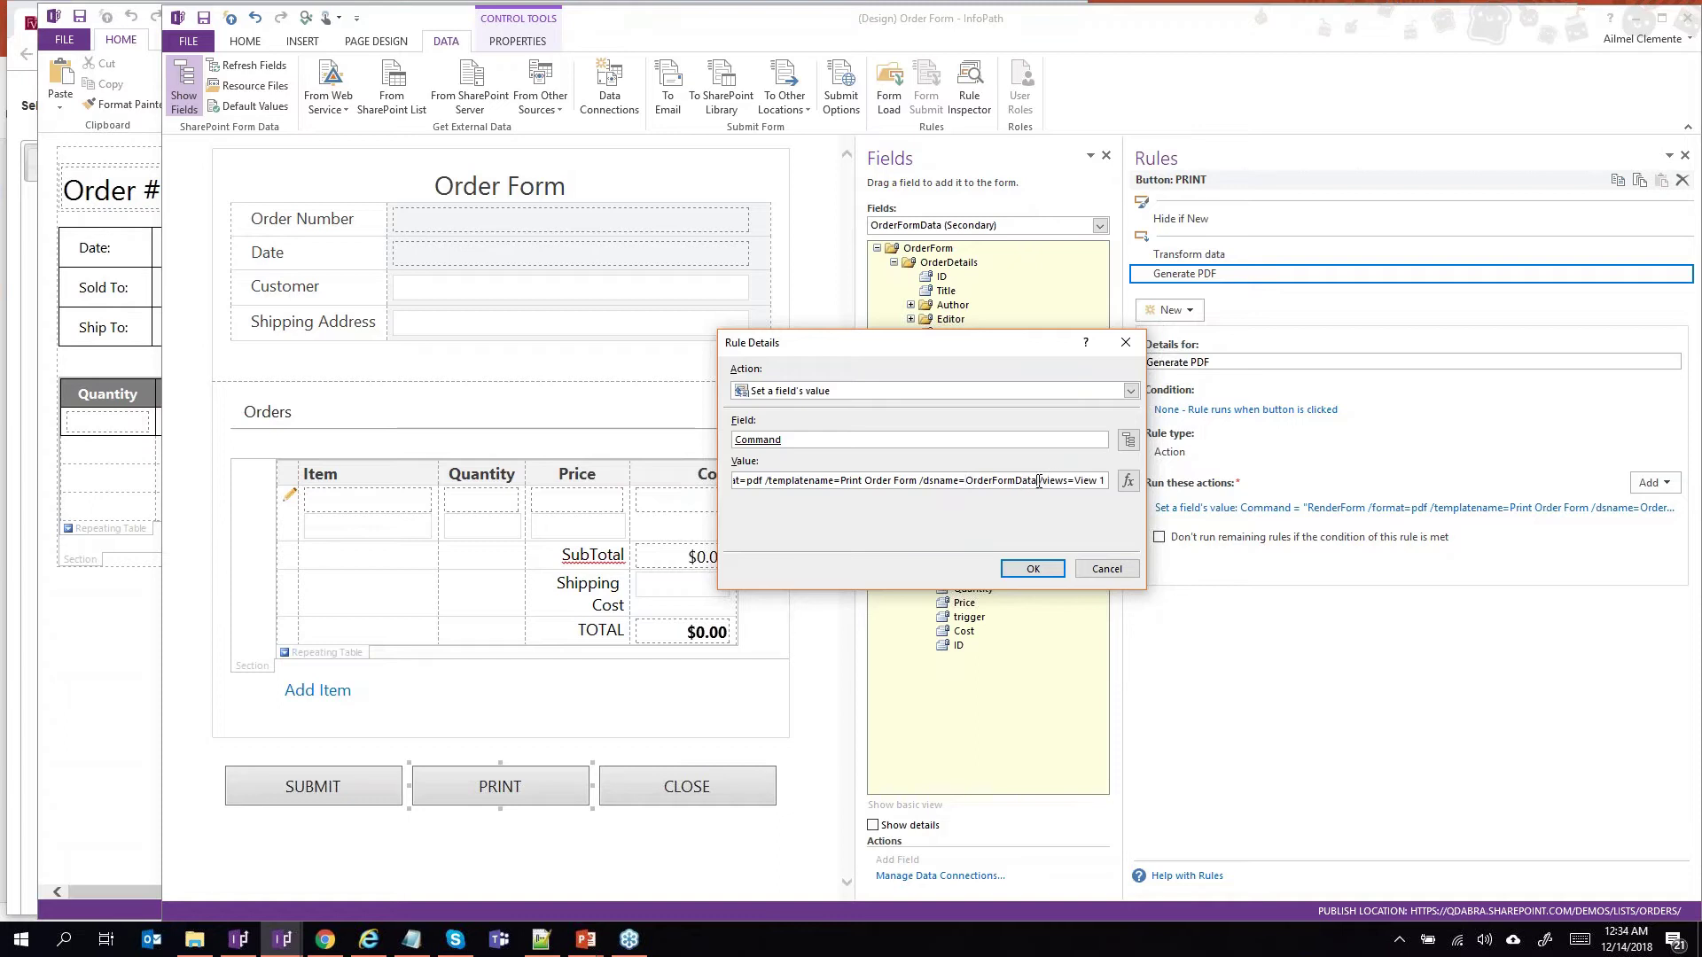
double_click(1086, 481)
click(1095, 486)
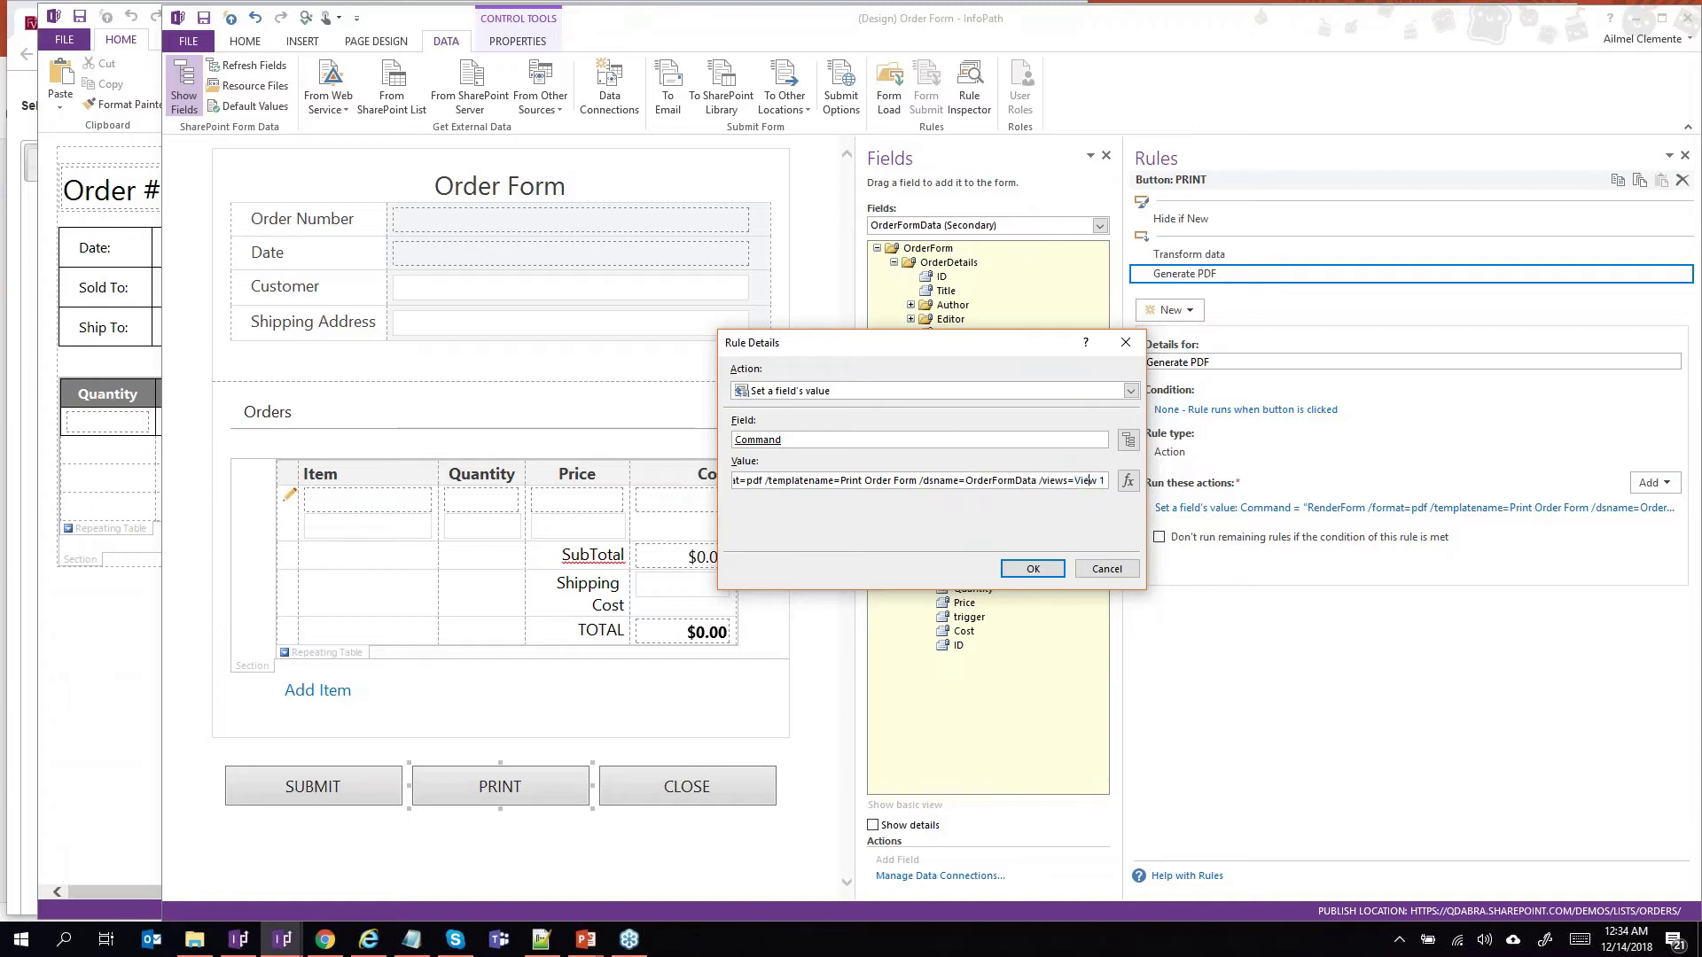
click(1132, 571)
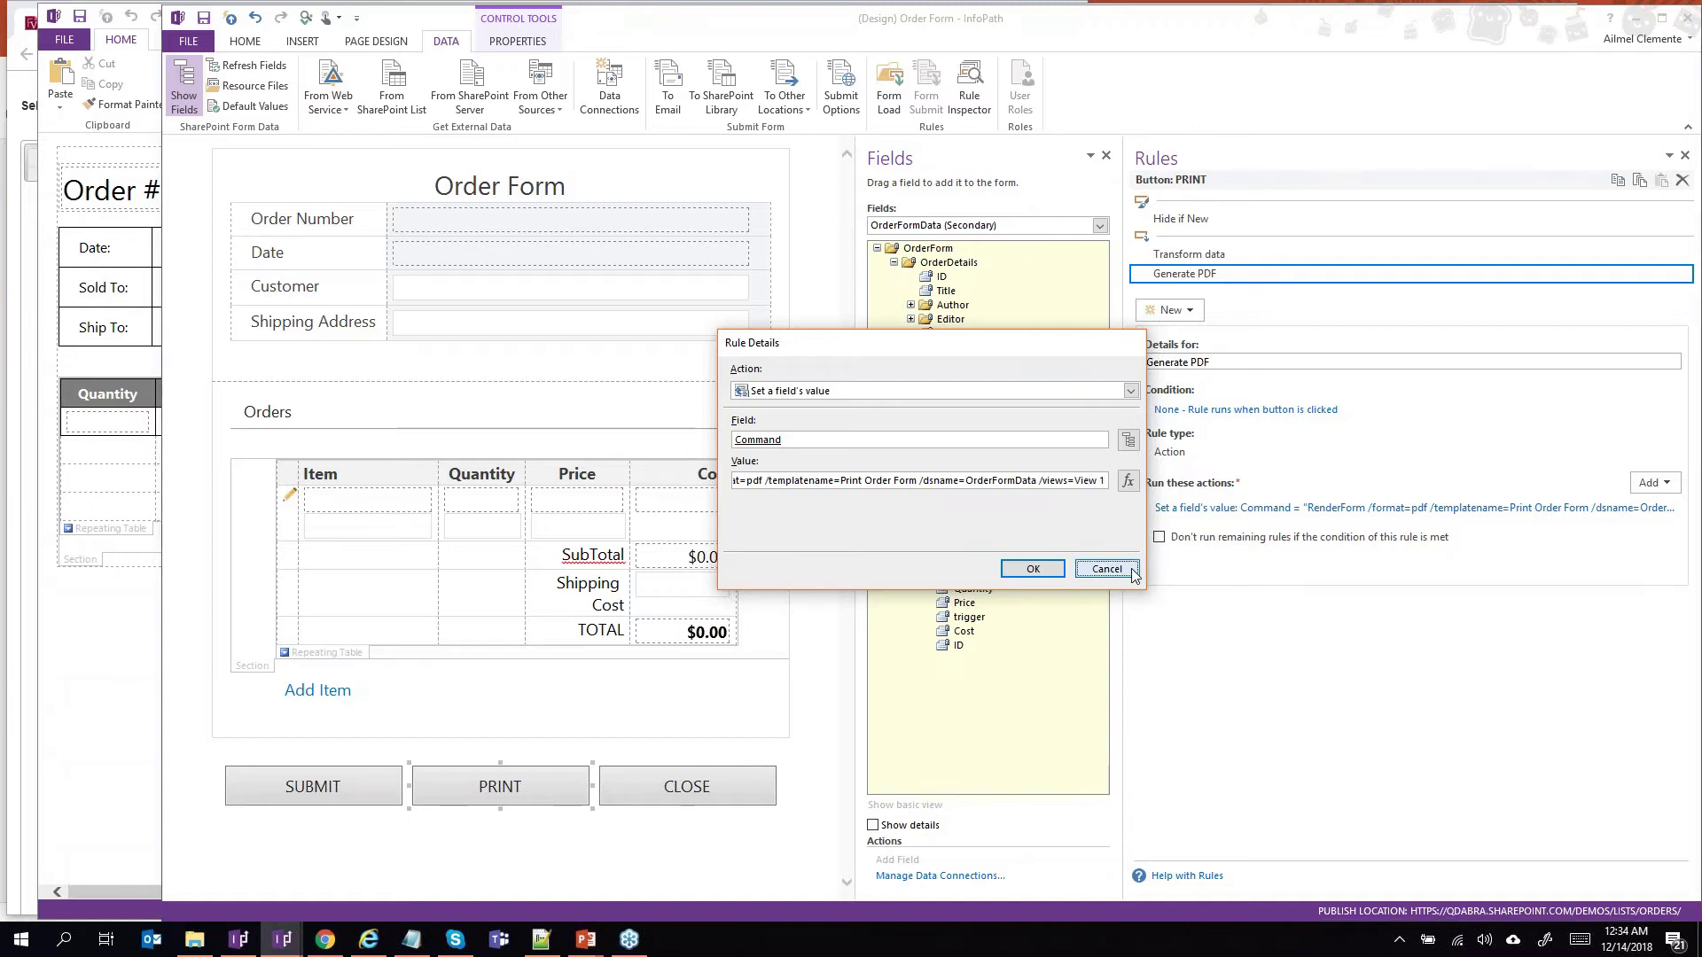
click(1132, 571)
Return to the FormsViewer template list and expand the Orders templates.
click(324, 942)
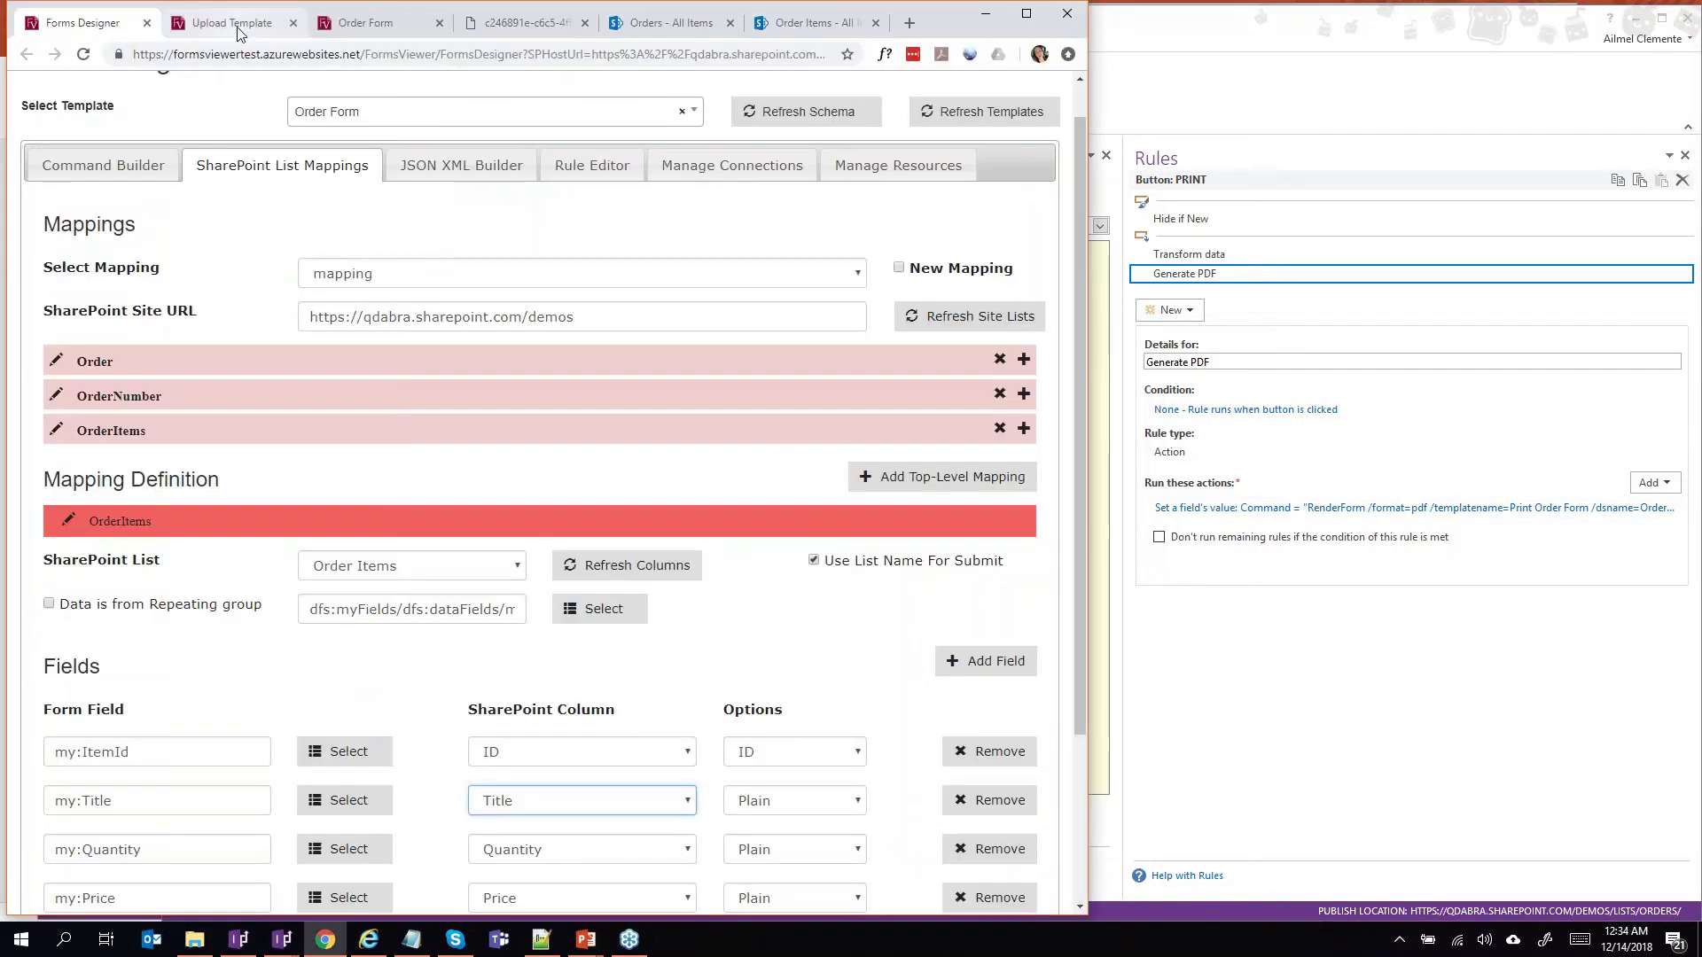
click(233, 24)
click(103, 219)
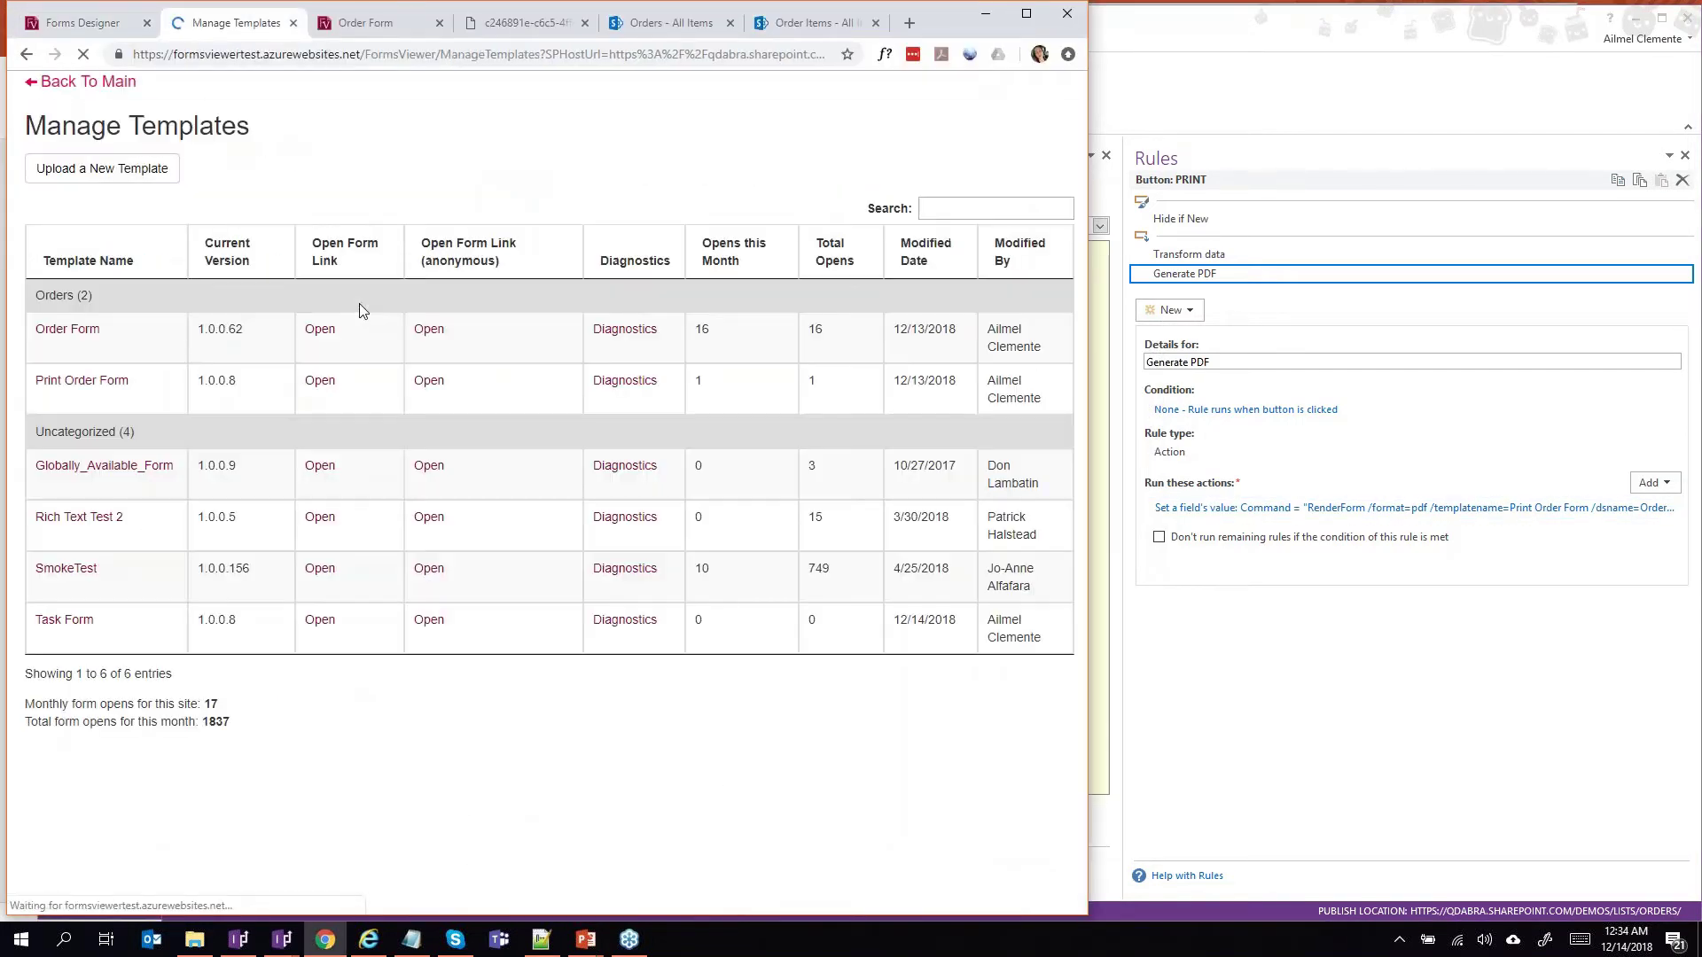
click(82, 426)
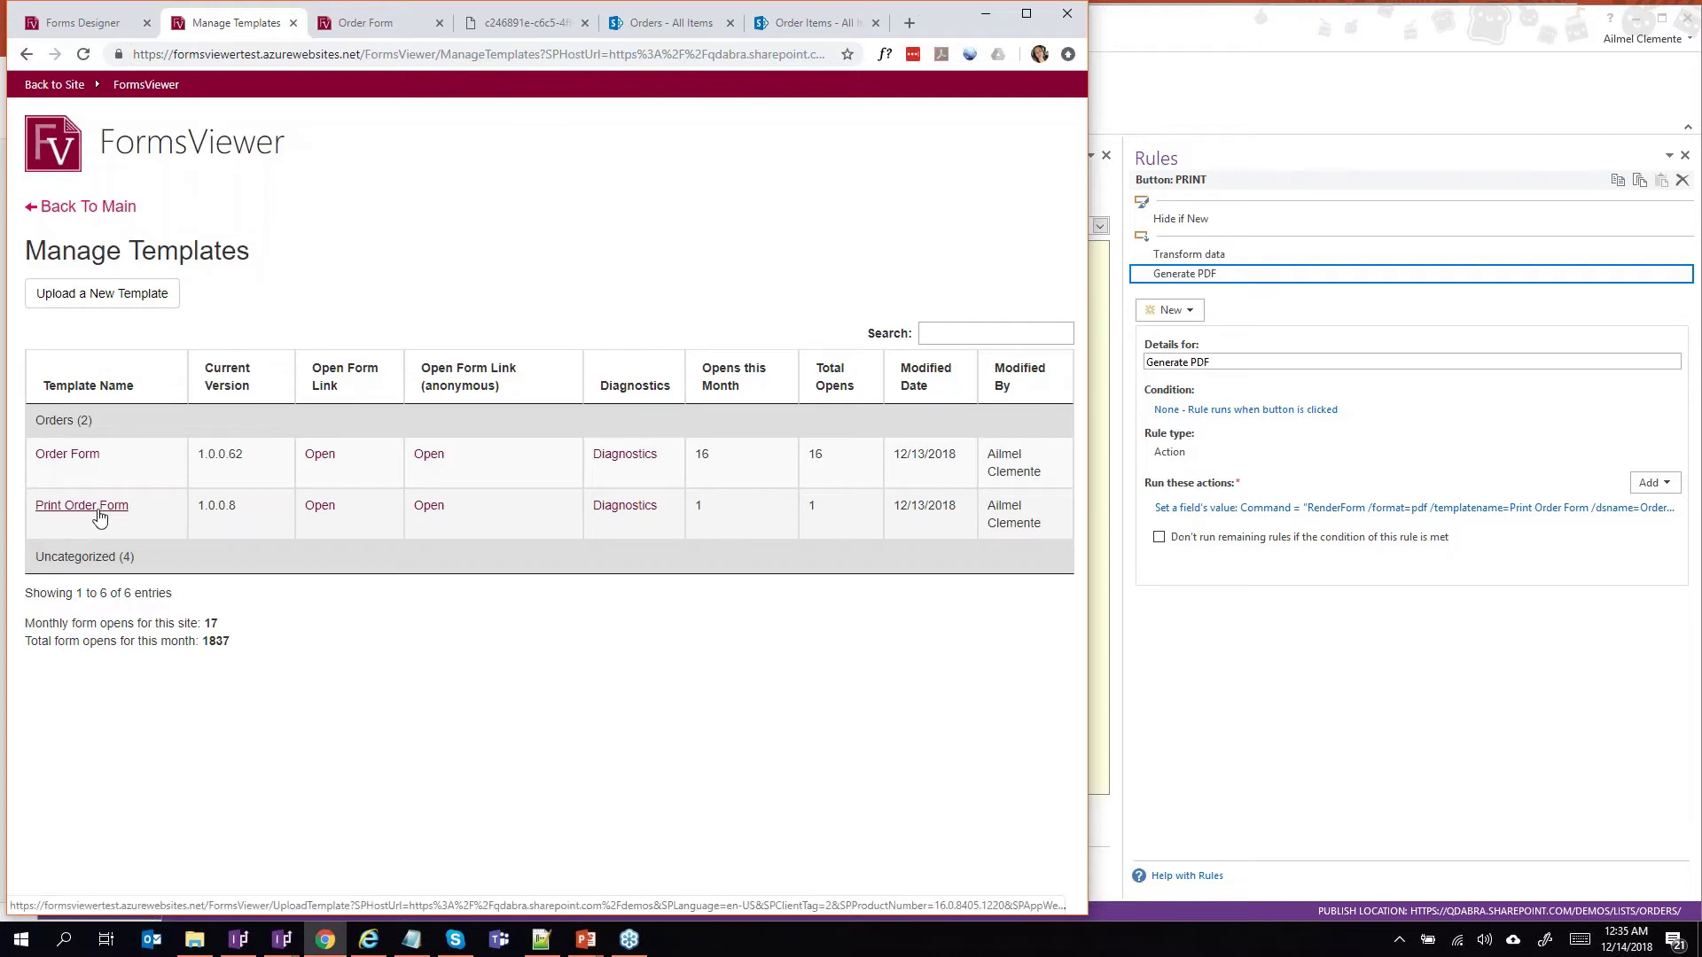
Compare the Order Form with the Order # 10 PDF, ending on the SharePoint Orders list.
click(368, 27)
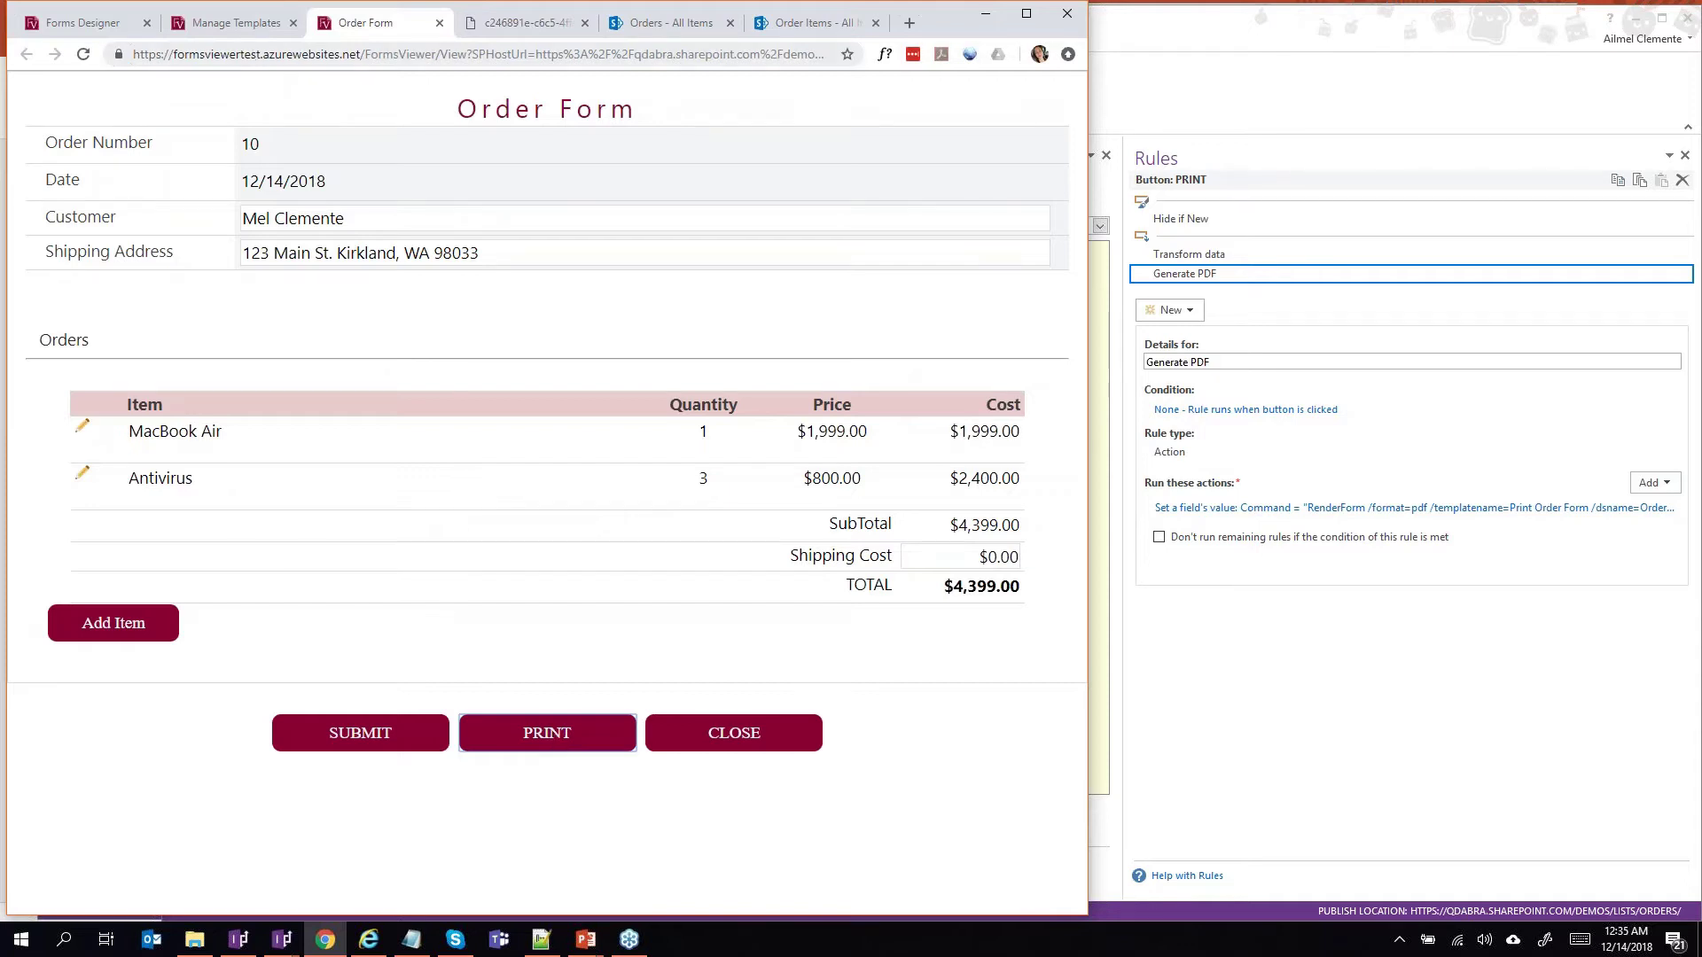
click(235, 23)
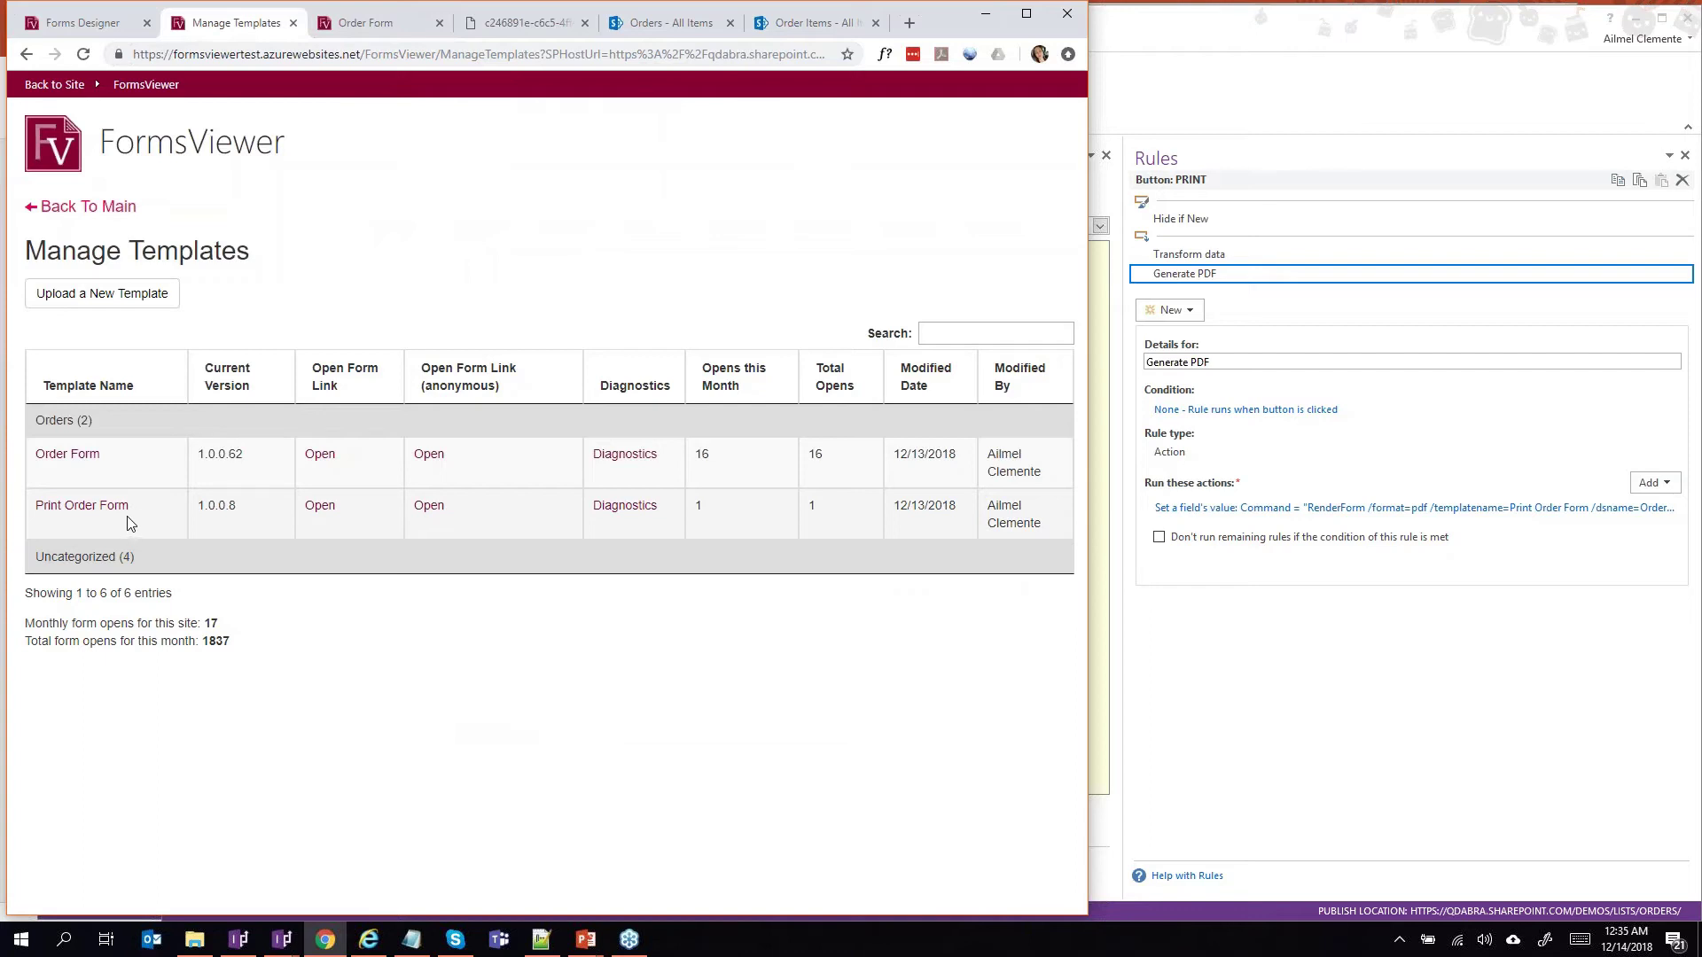
click(523, 23)
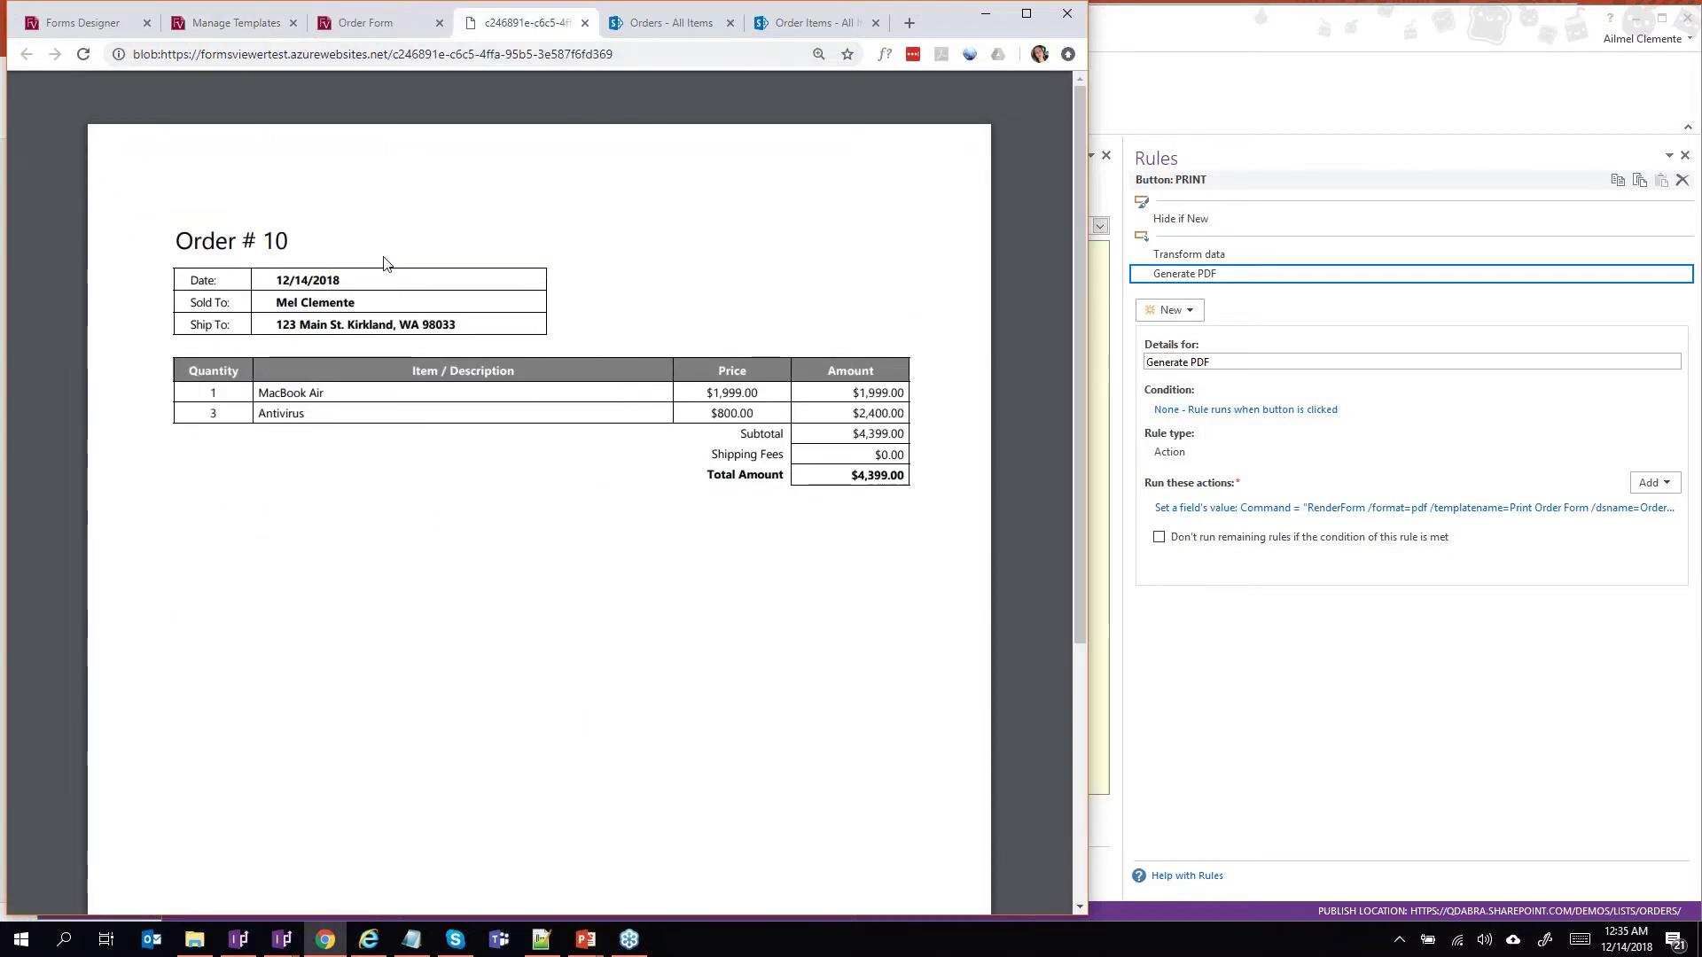
click(350, 32)
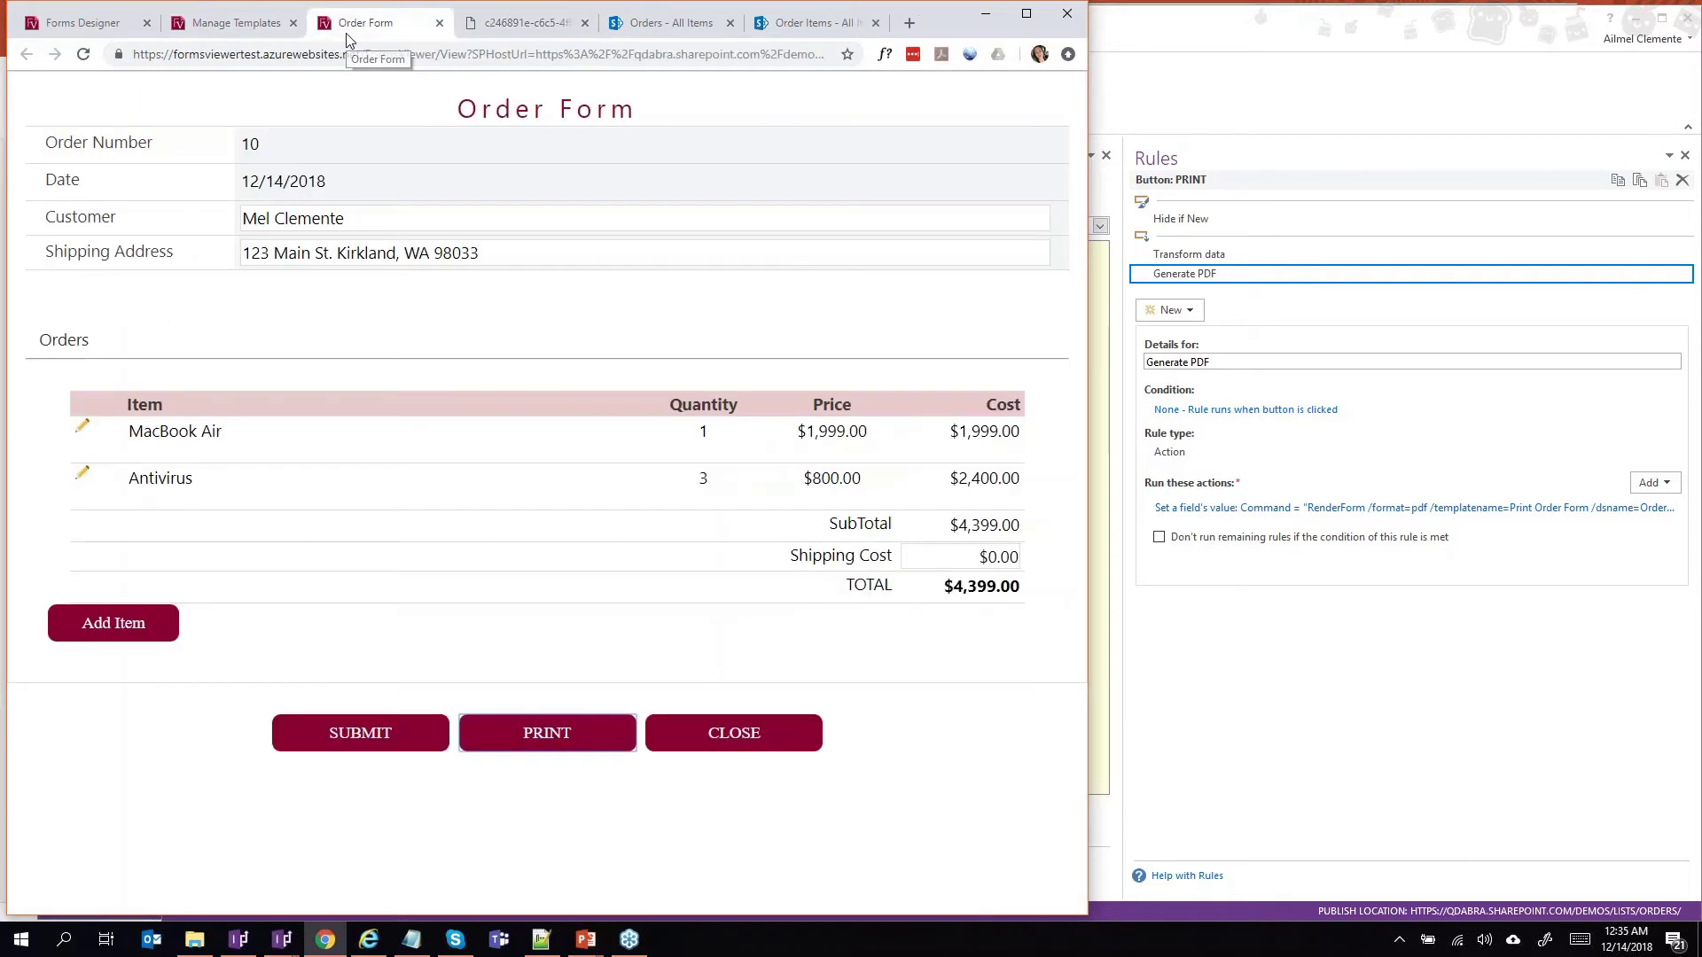
click(231, 31)
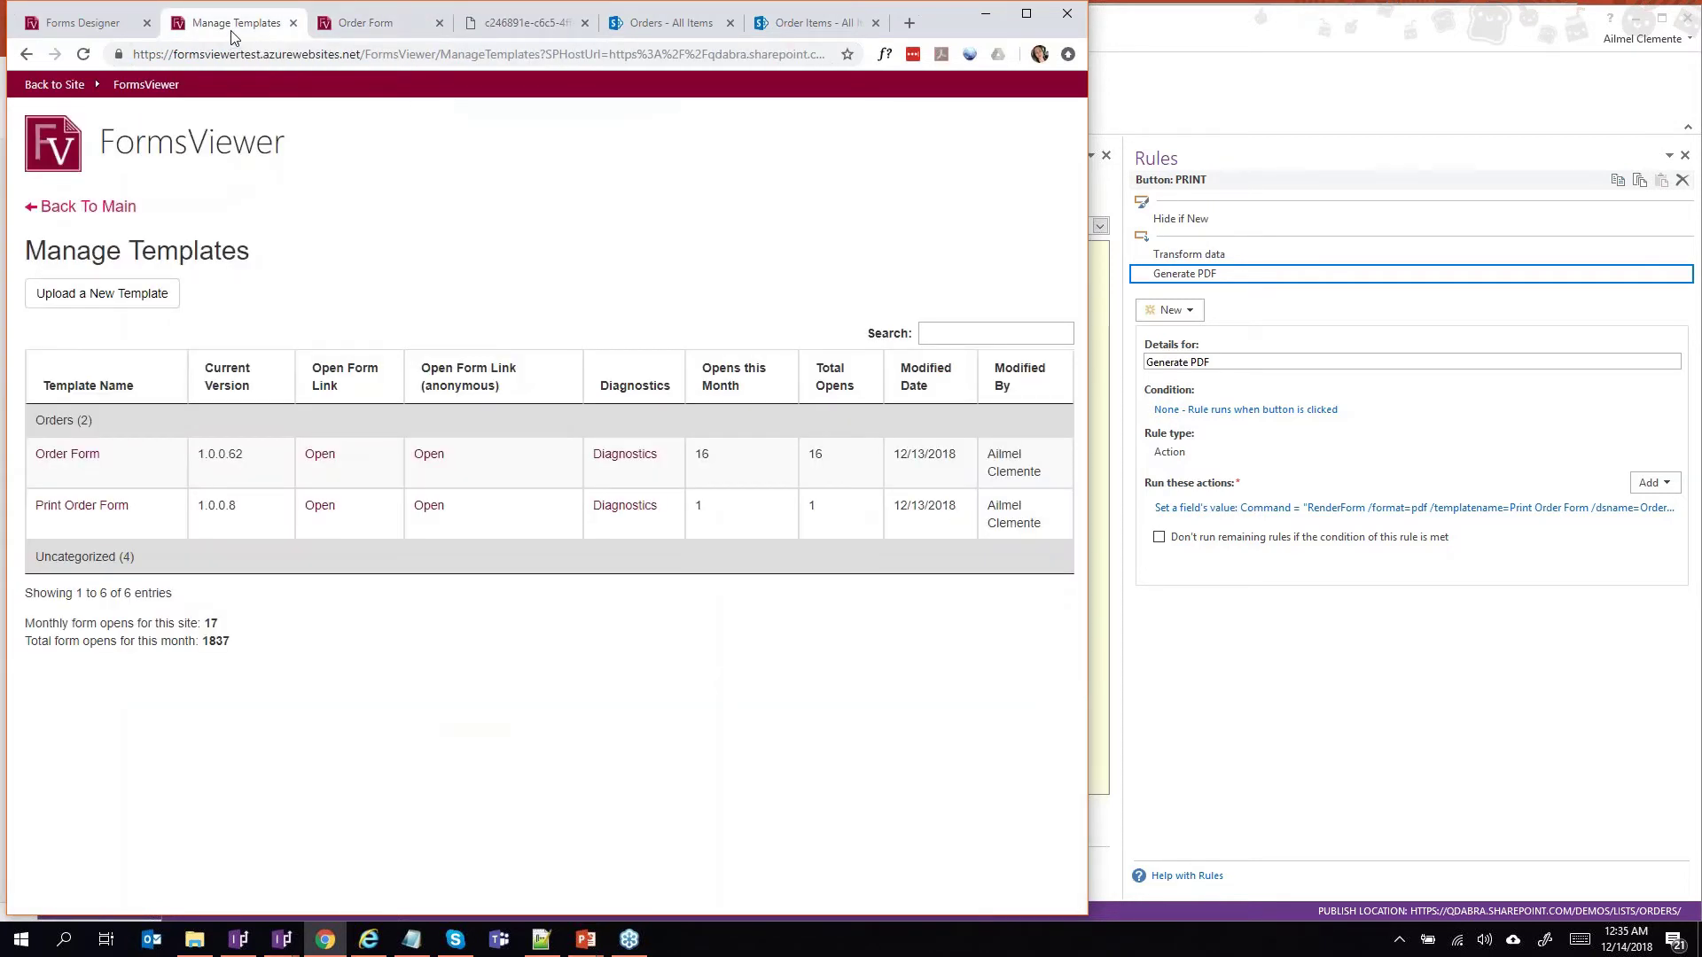
click(635, 31)
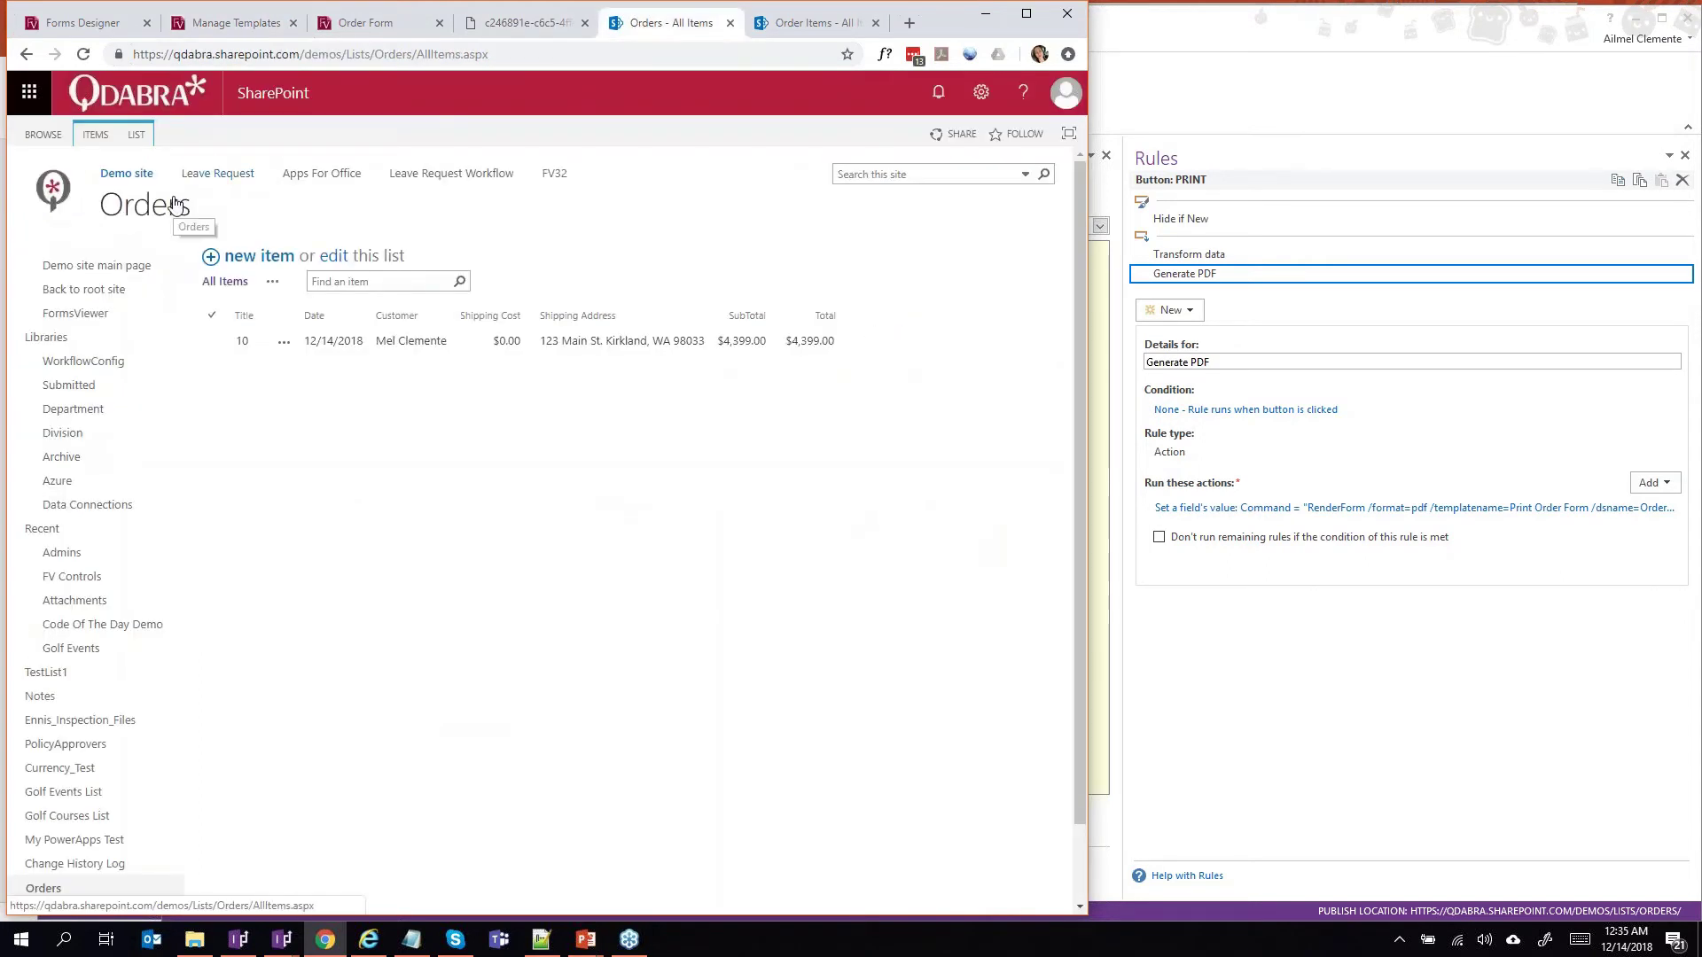
Open order 10 and rename the MacBook Air line to Test 1.
click(242, 344)
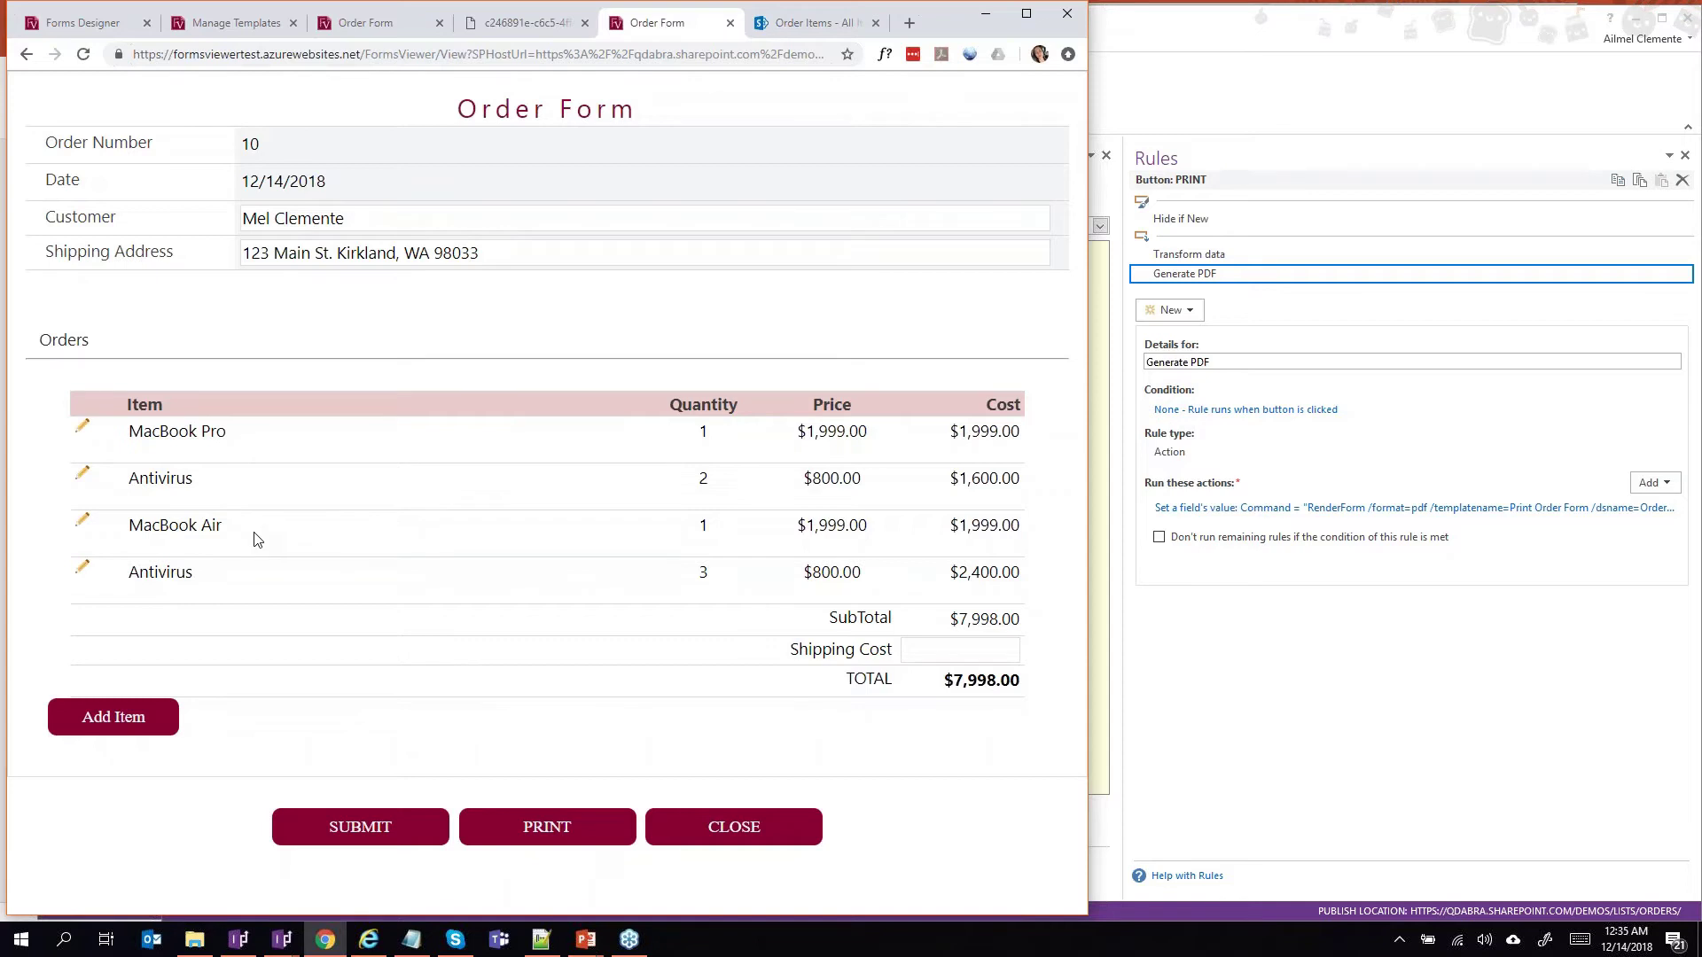
click(87, 525)
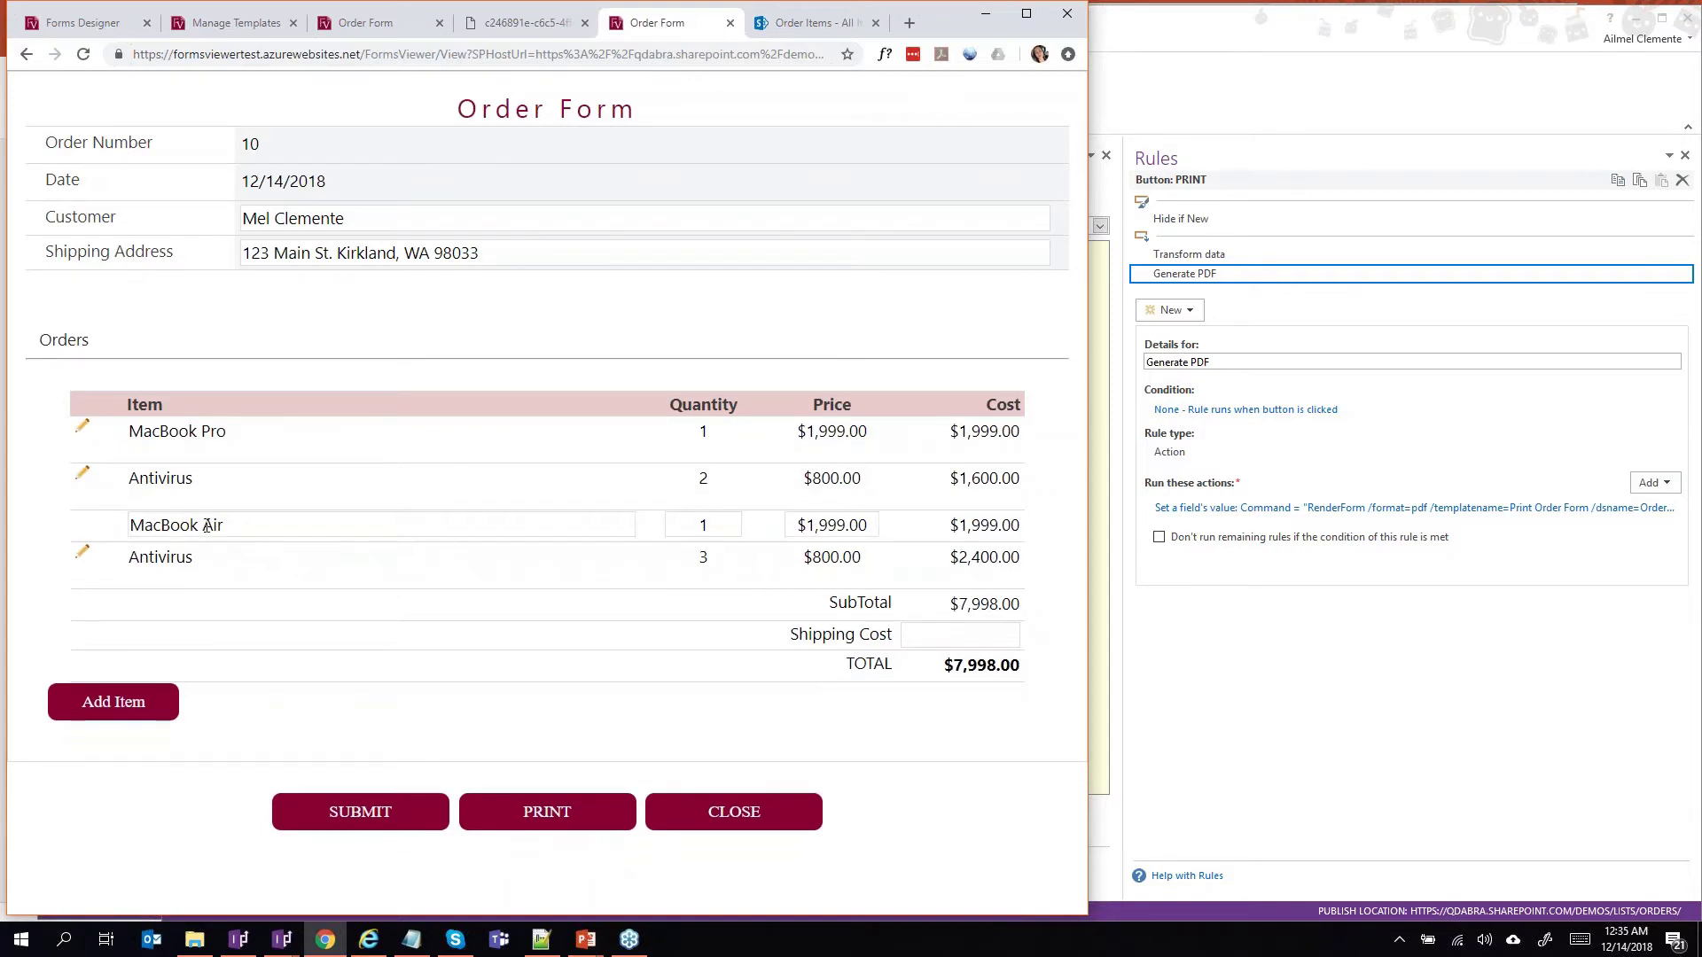
click(223, 527)
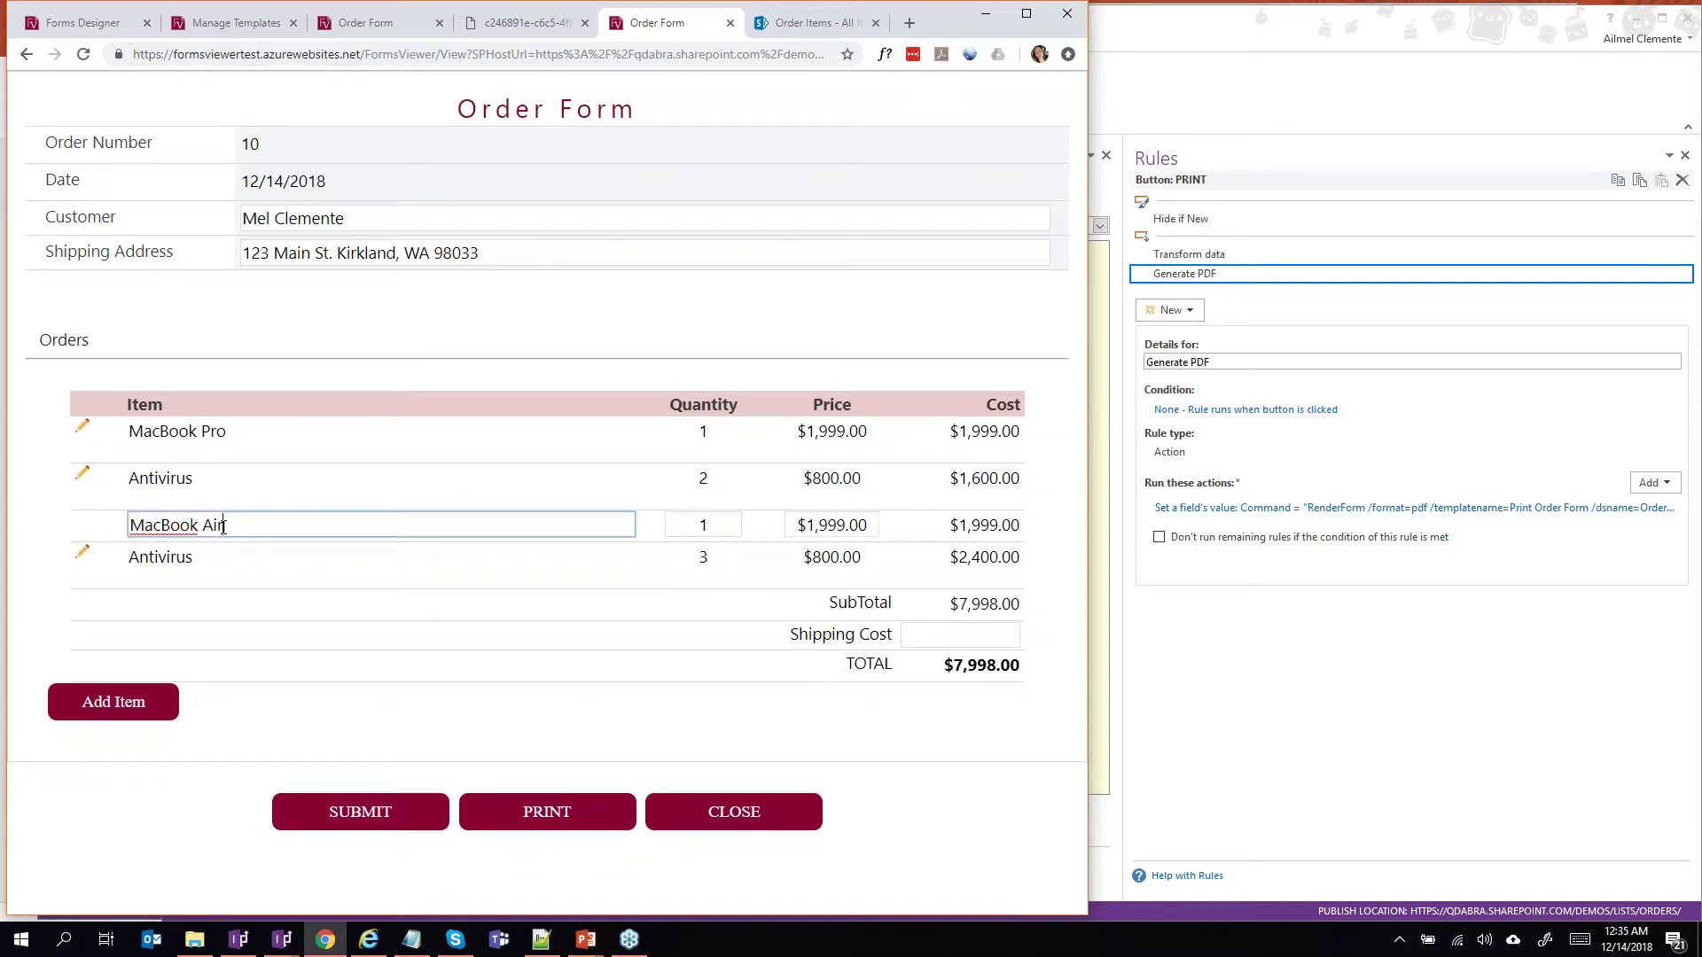
double_click(268, 525)
triple_click(154, 526)
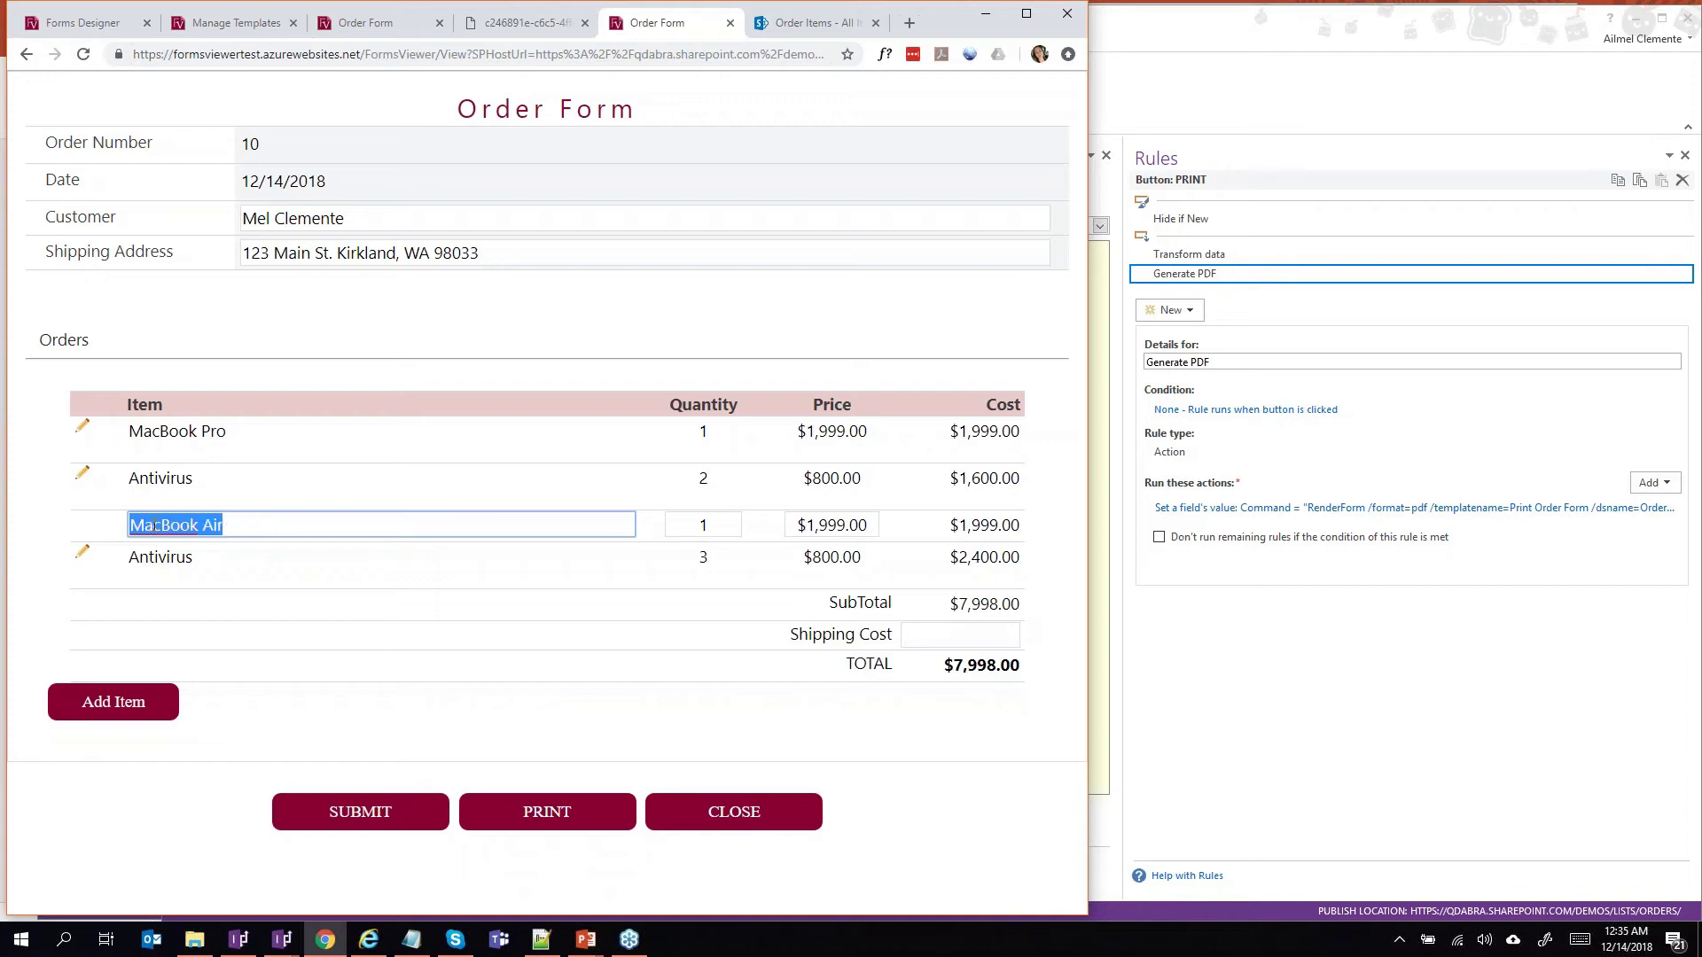
text(Tes1)
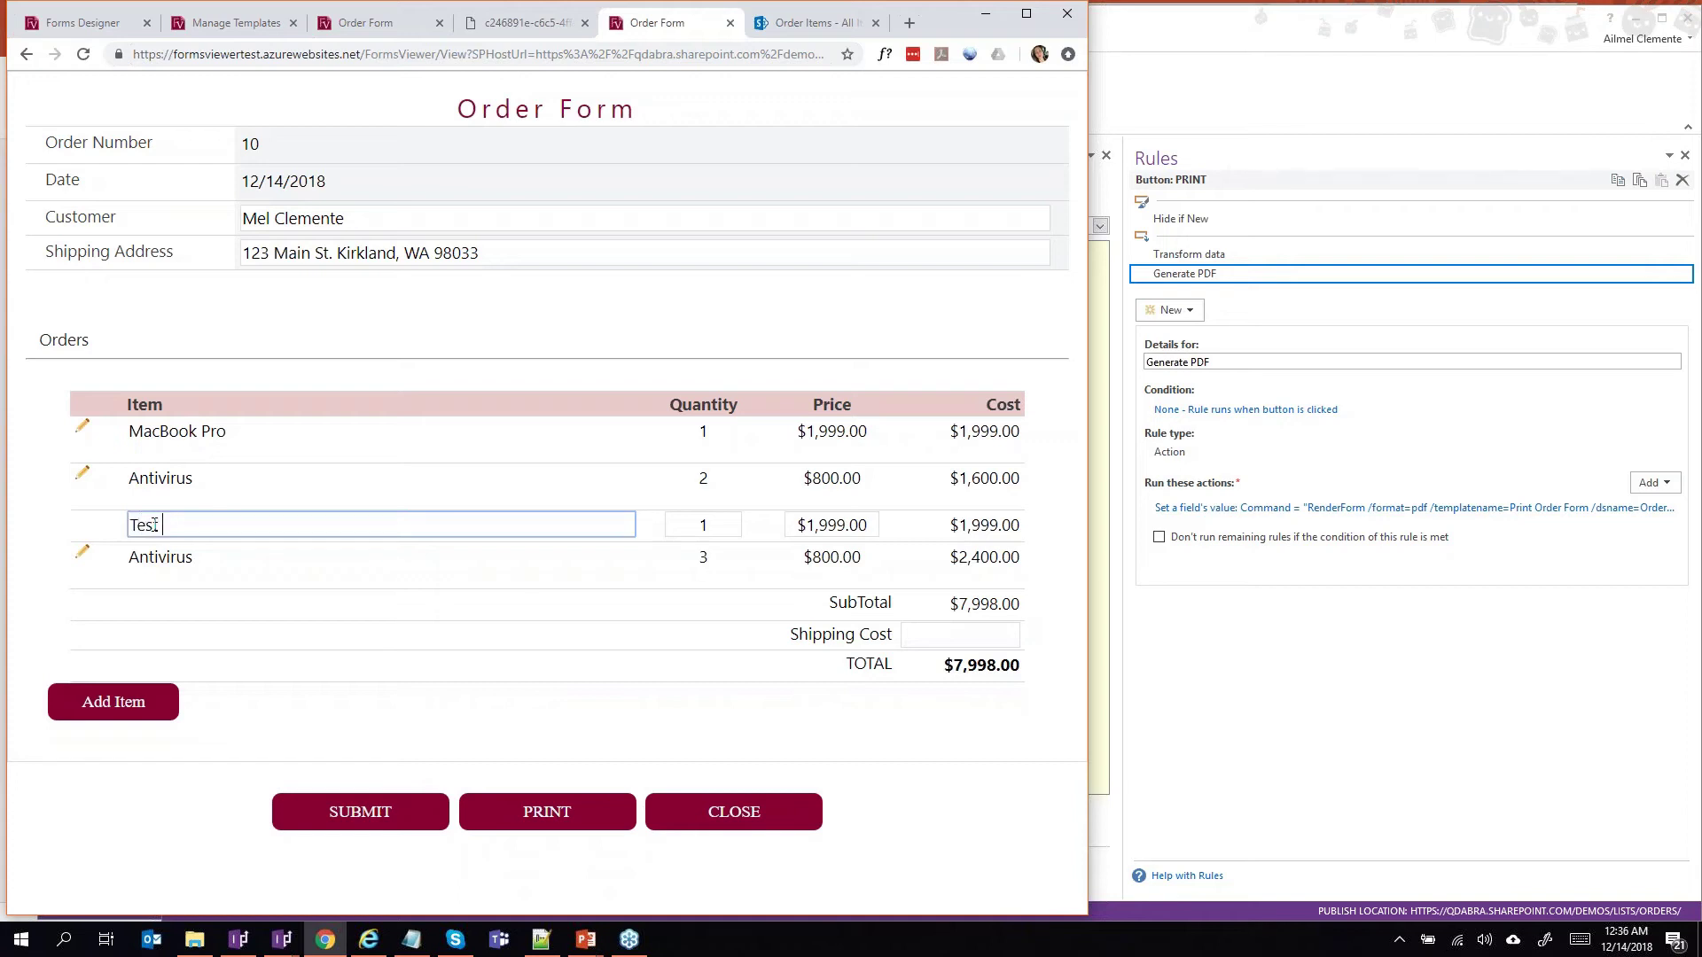
text(t)
click(181, 558)
double_click(181, 558)
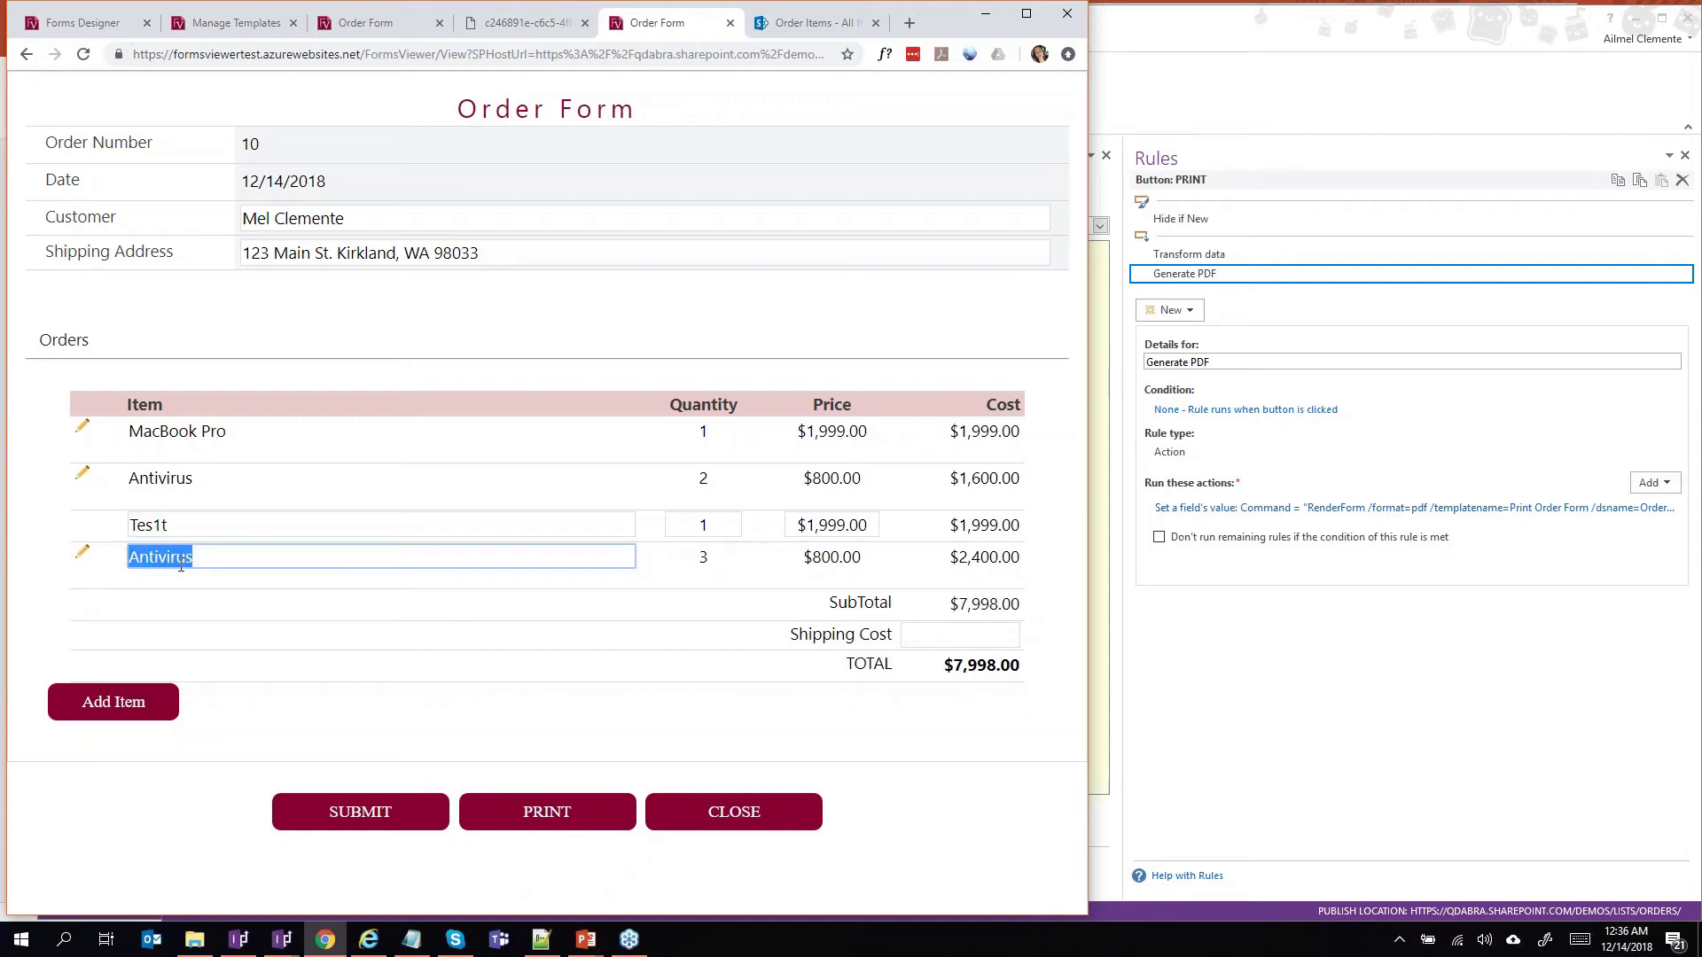
click(248, 562)
click(185, 525)
key(BackSpace)
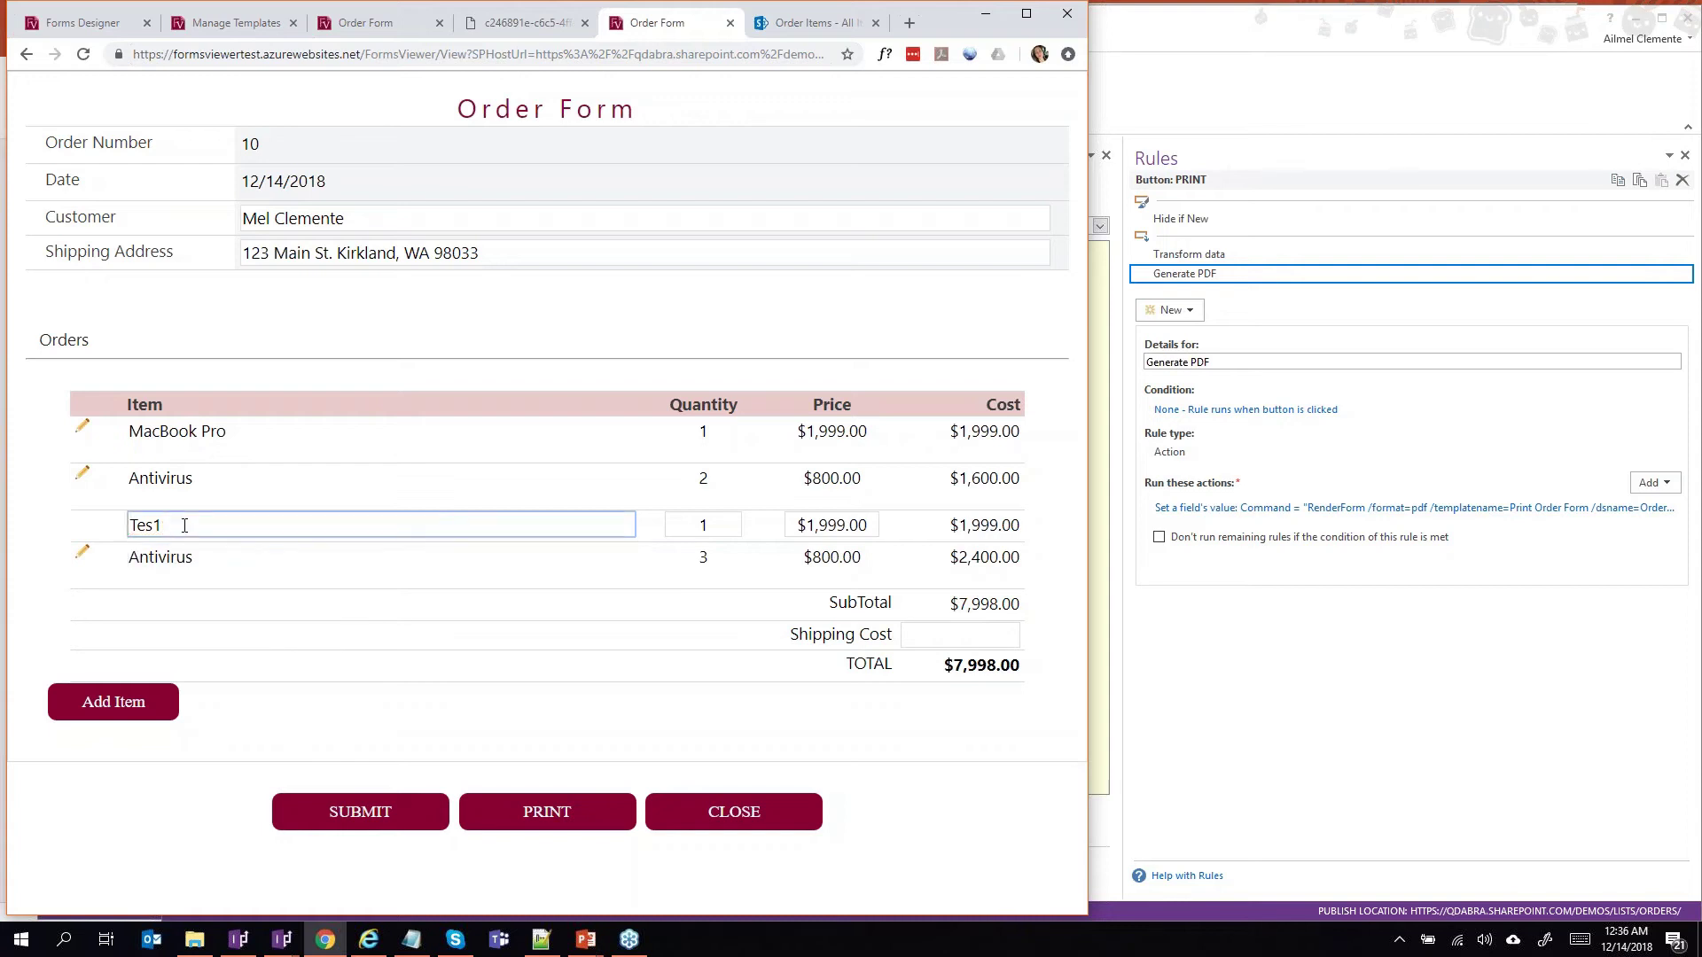
text(t 1)
Rename the last Antivirus line to Test 2 and submit the order.
click(82, 553)
click(177, 555)
double_click(177, 554)
text(Test)
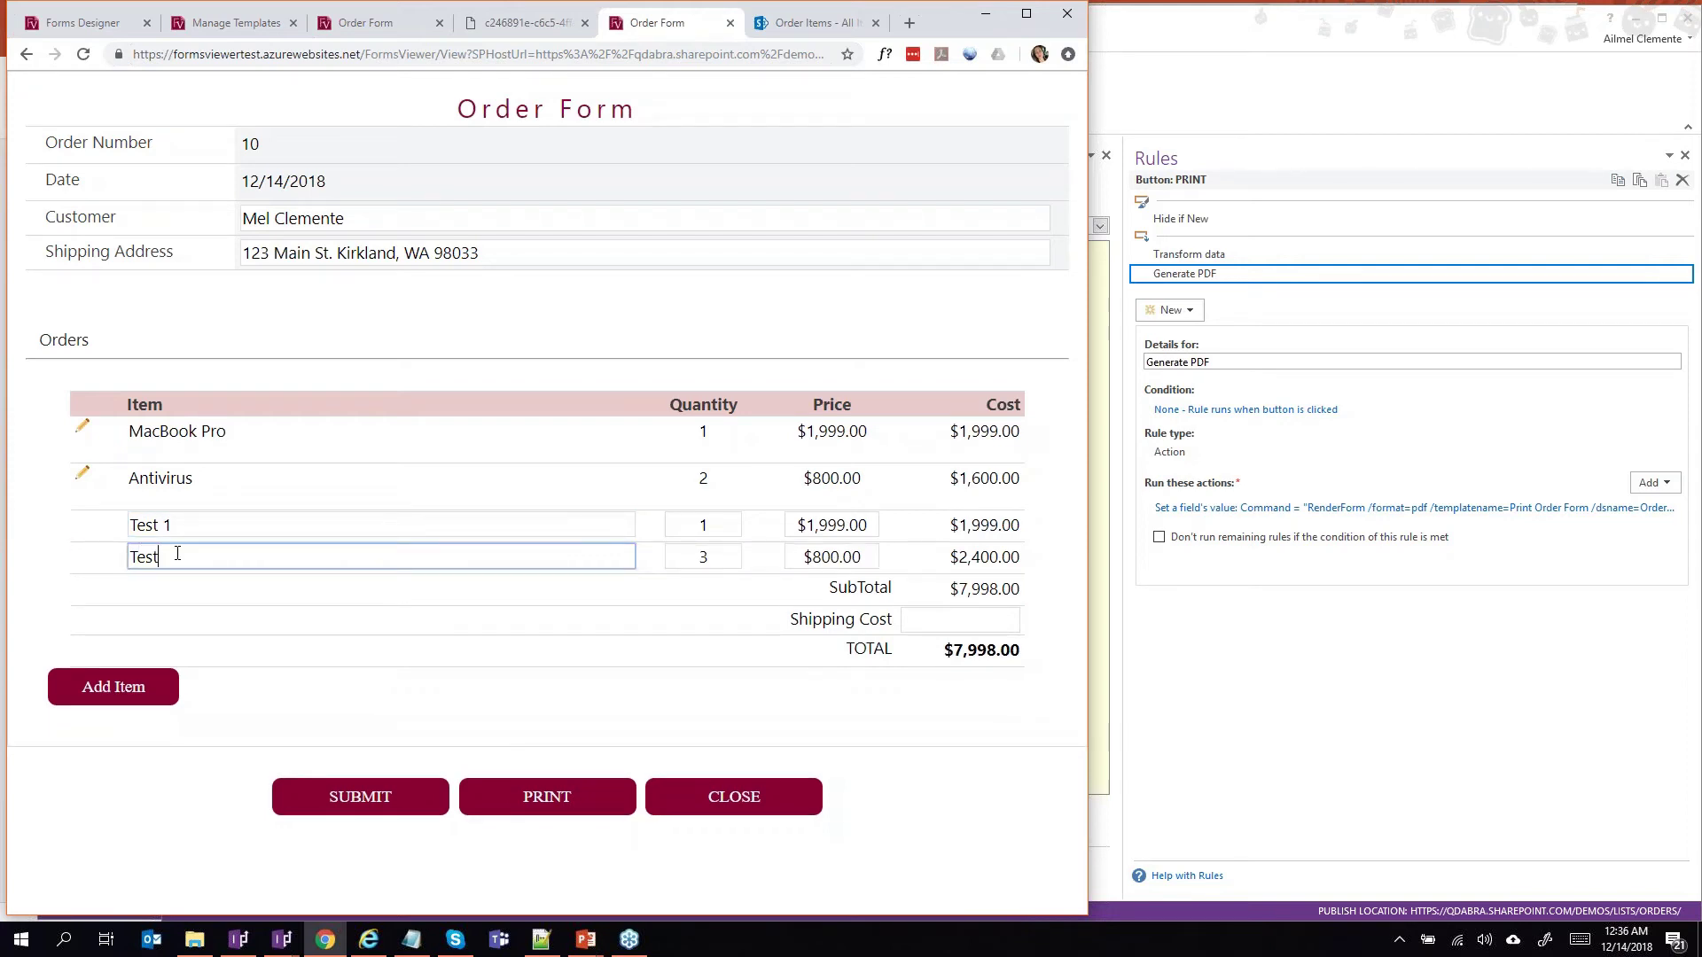
text( 2)
click(280, 527)
click(400, 808)
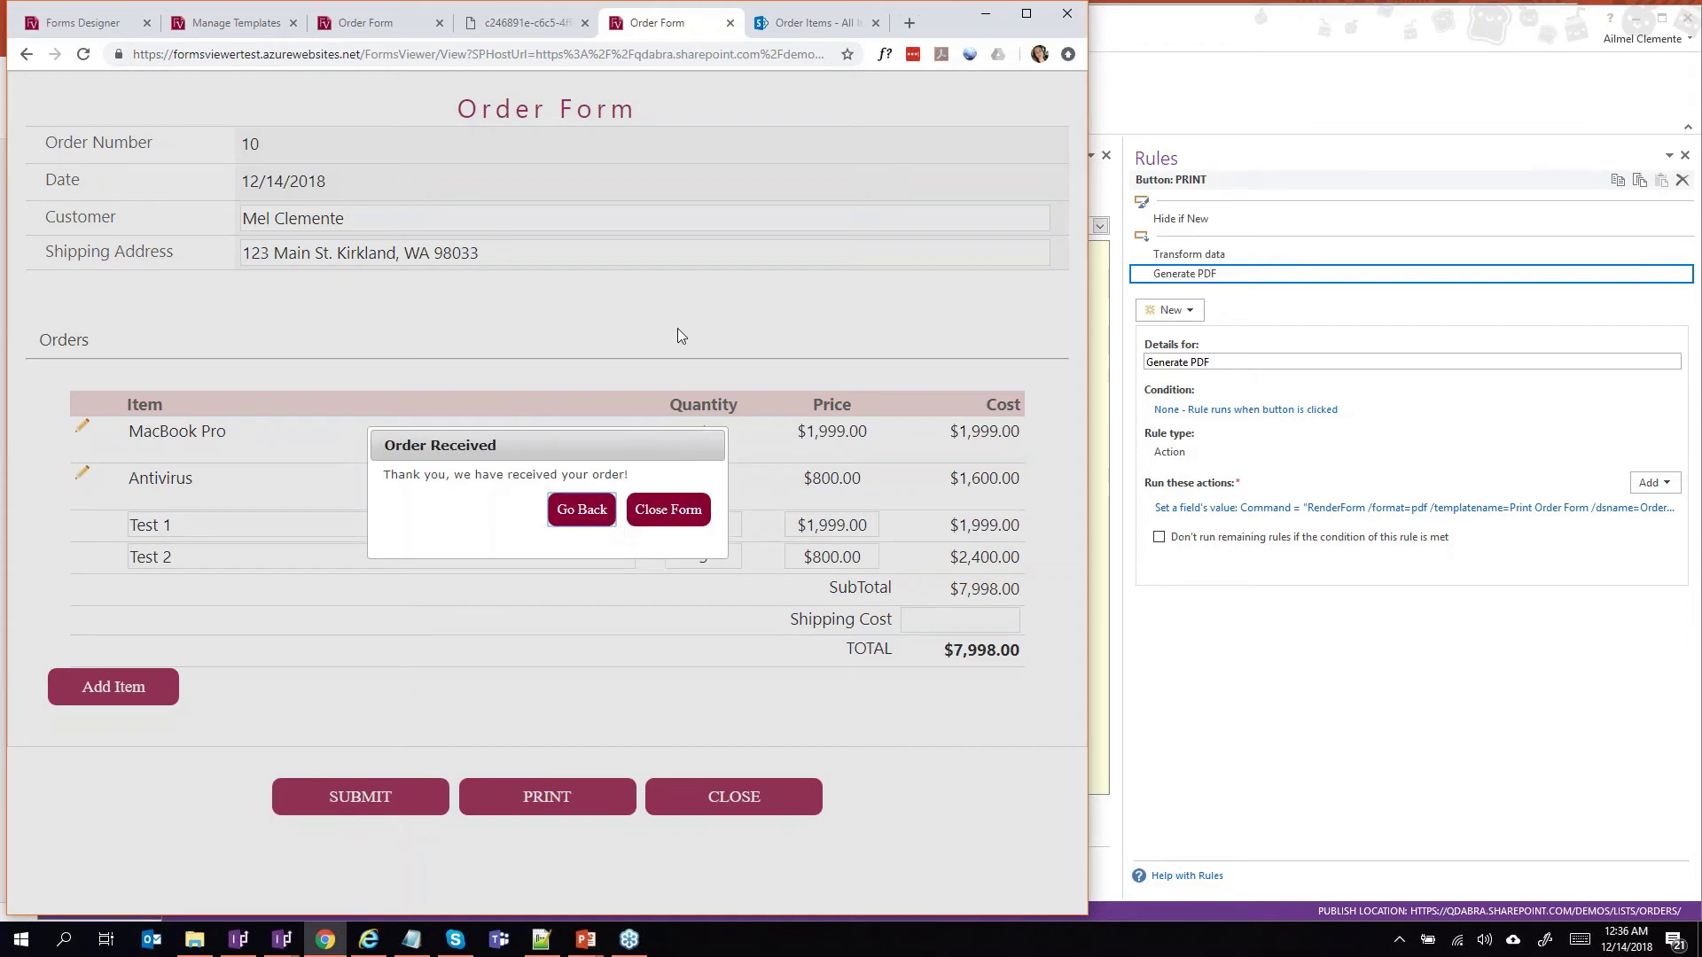
Refresh the SharePoint Order Items list to confirm Test 1 and Test 2, then dismiss the order-received message.
click(798, 24)
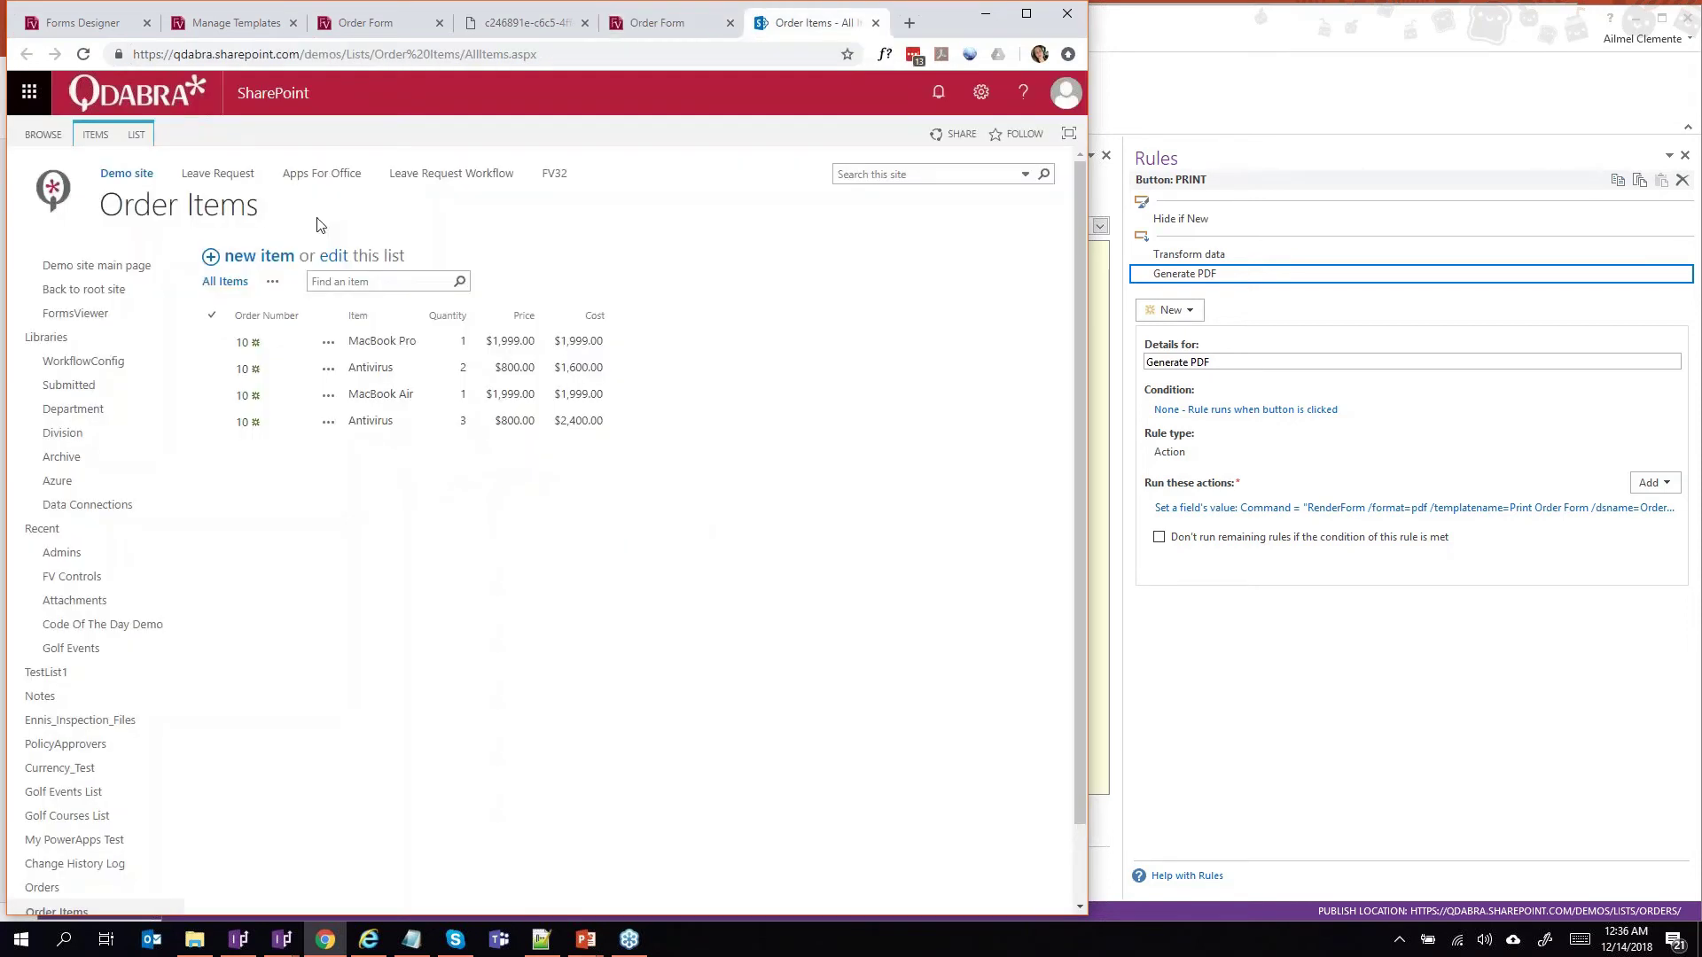
key(F5)
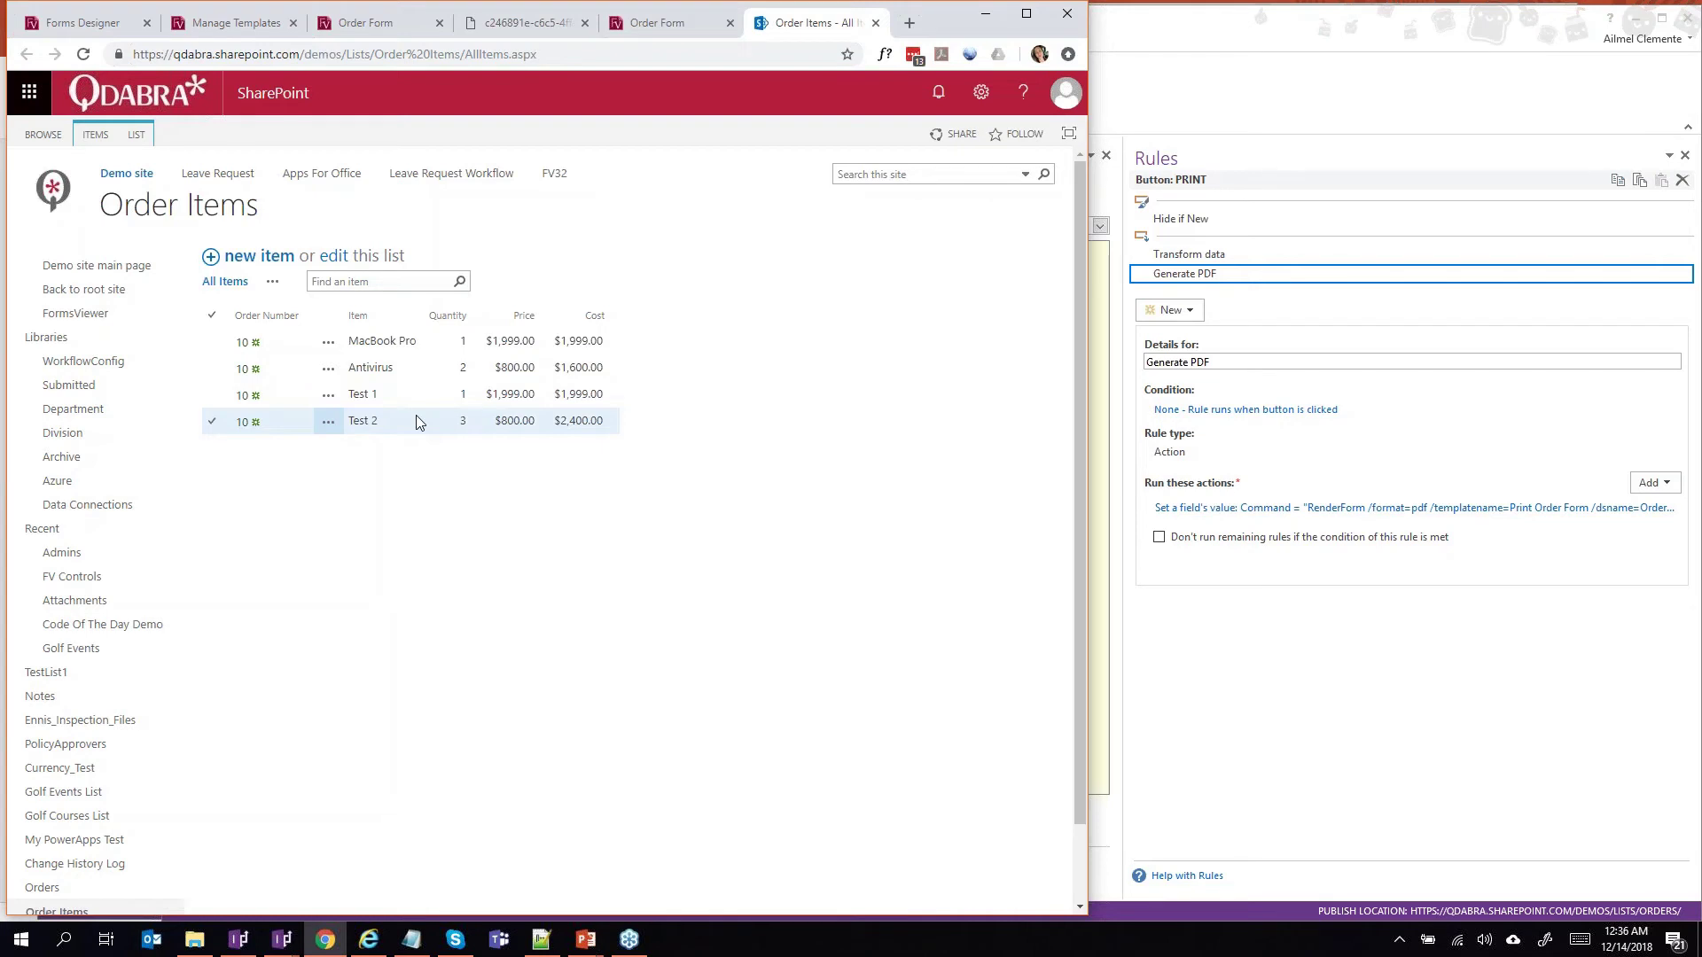
click(657, 25)
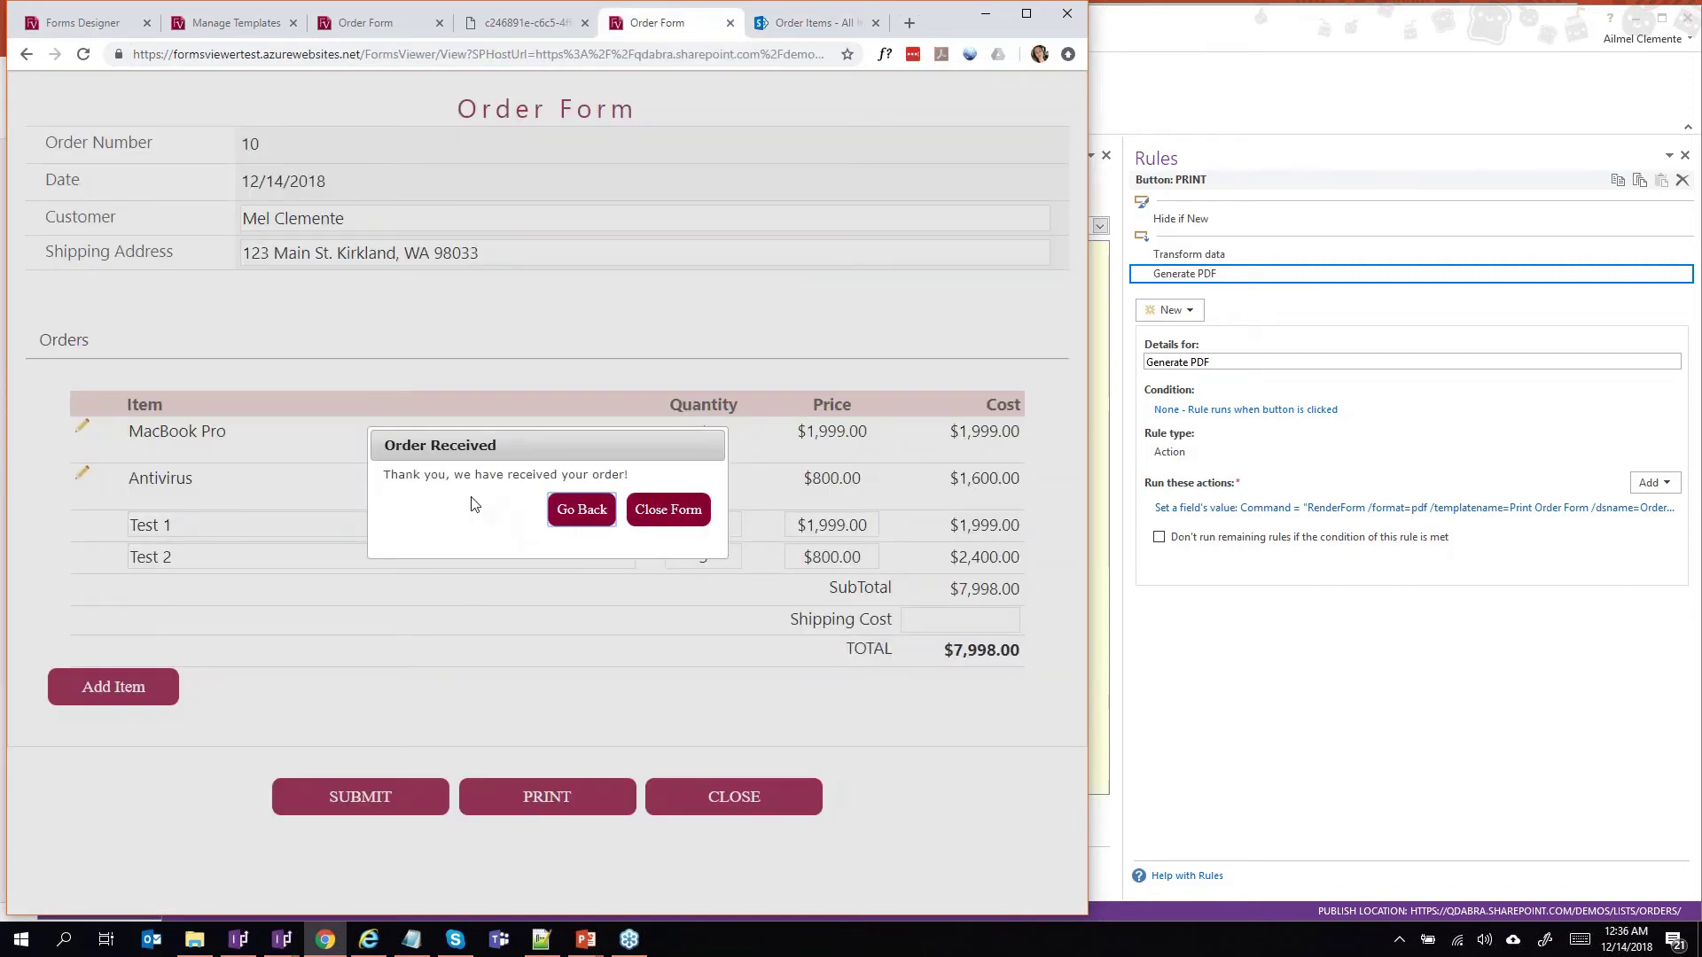
click(581, 511)
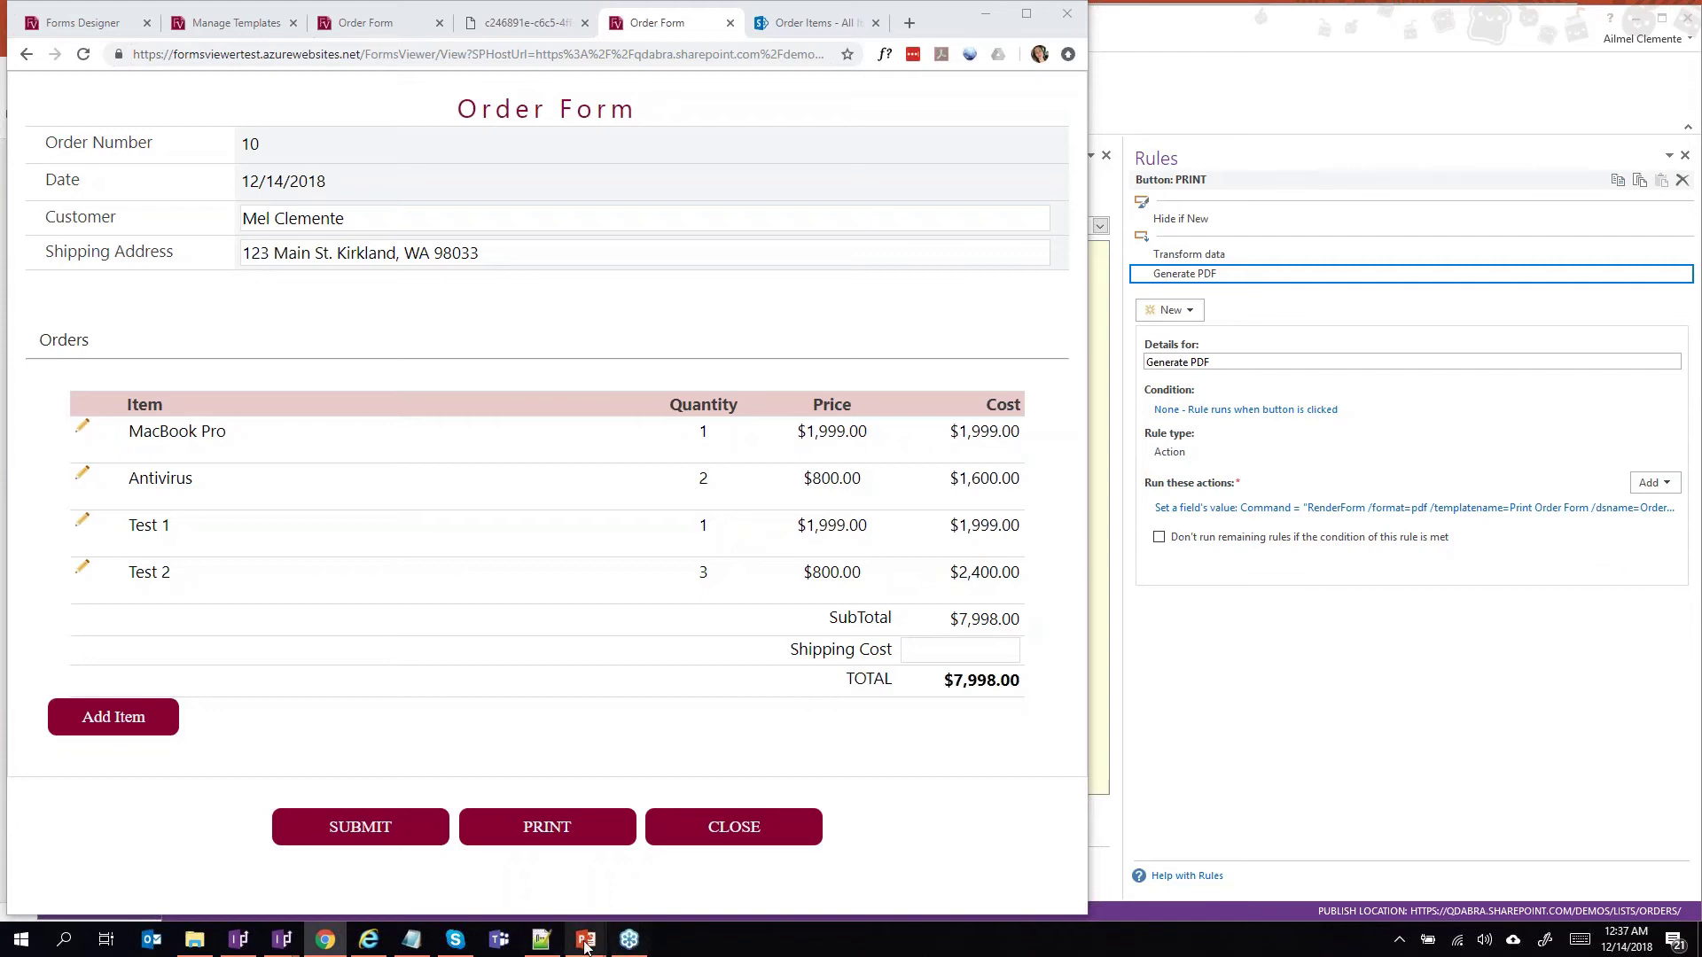
Start the slide show from slide 6, the Questions? slide.
mouse_move(585, 939)
click(552, 852)
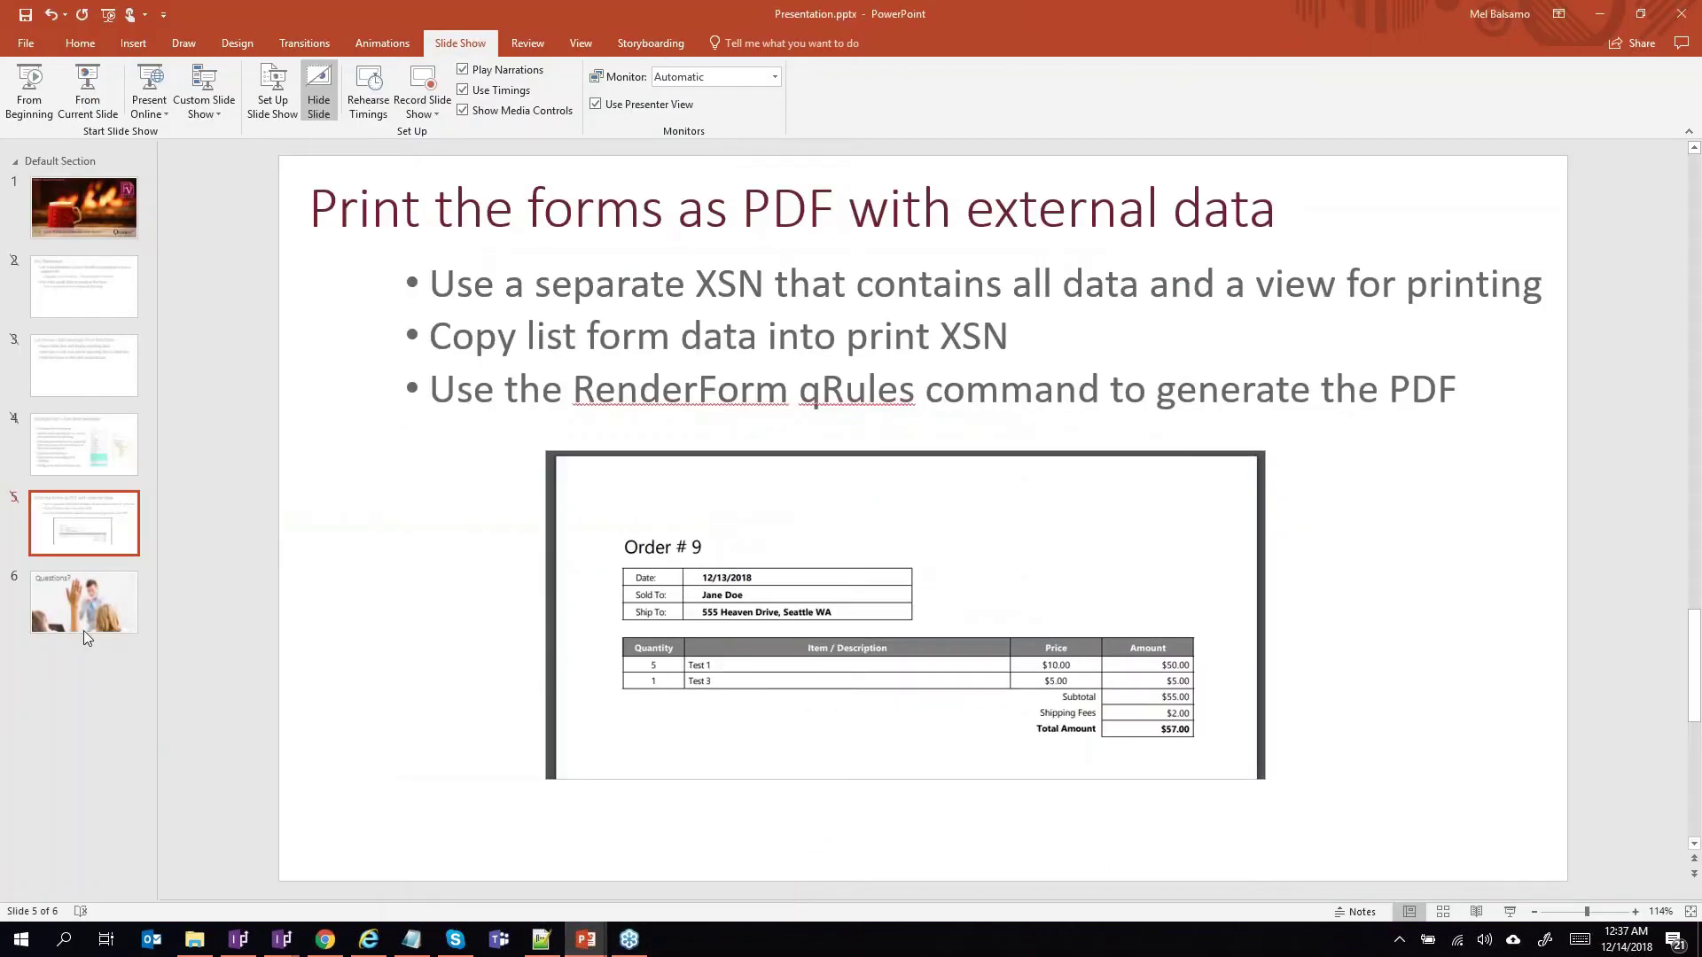
click(77, 610)
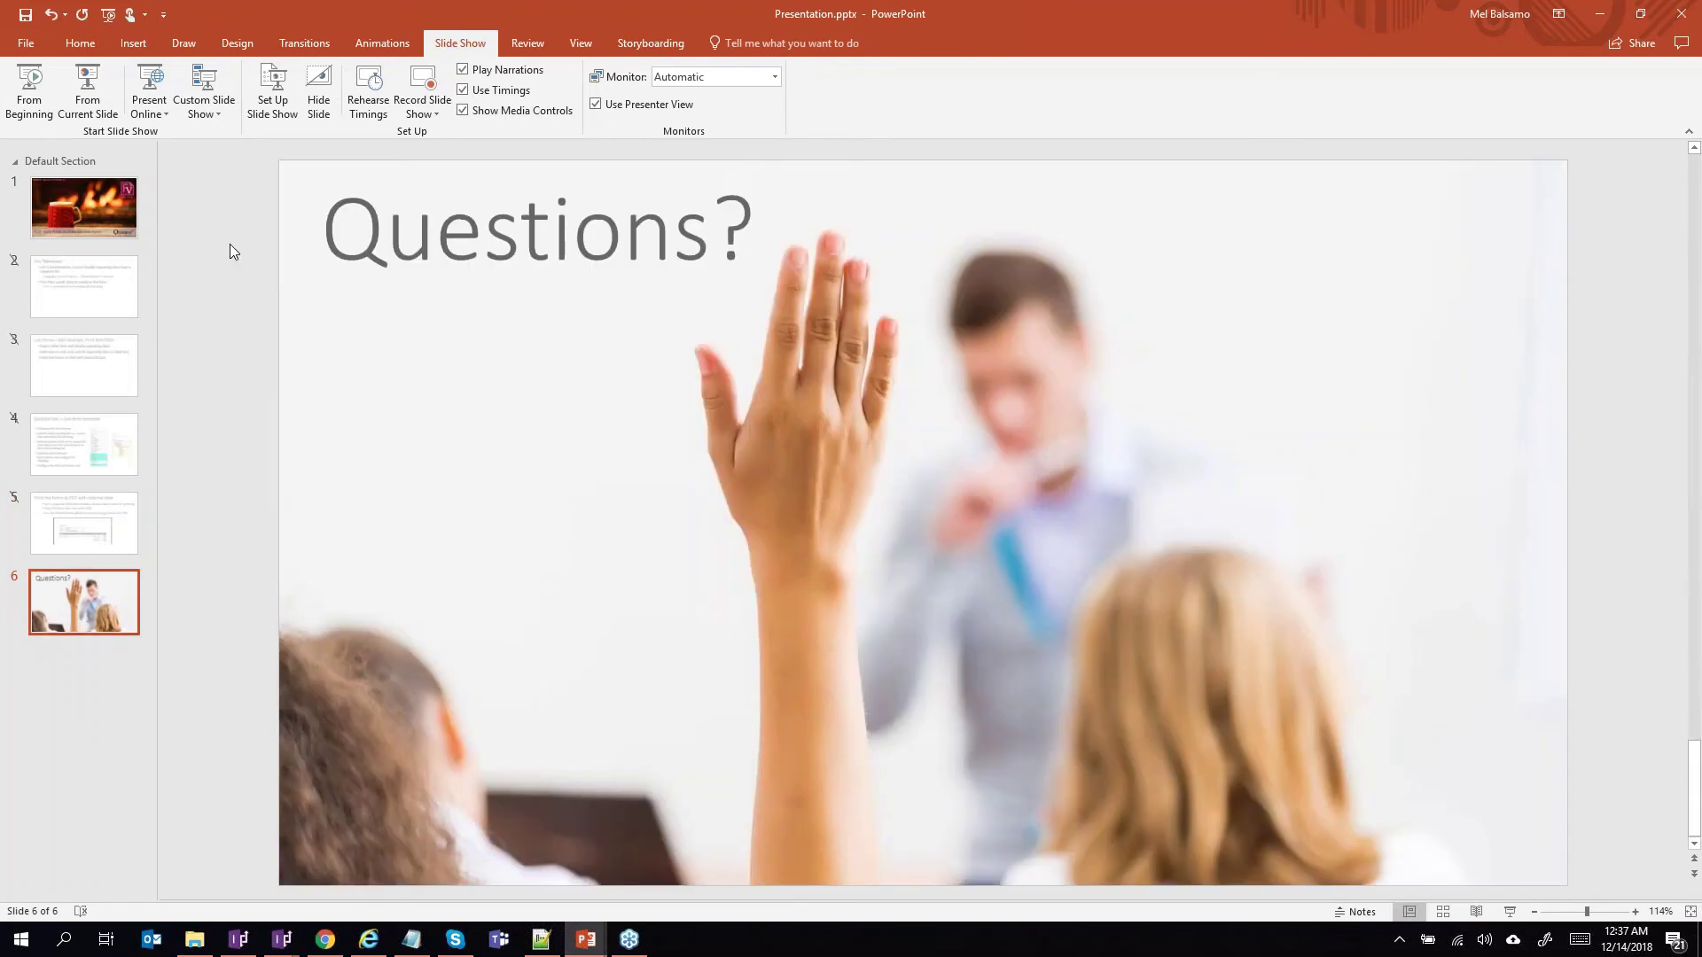
click(86, 89)
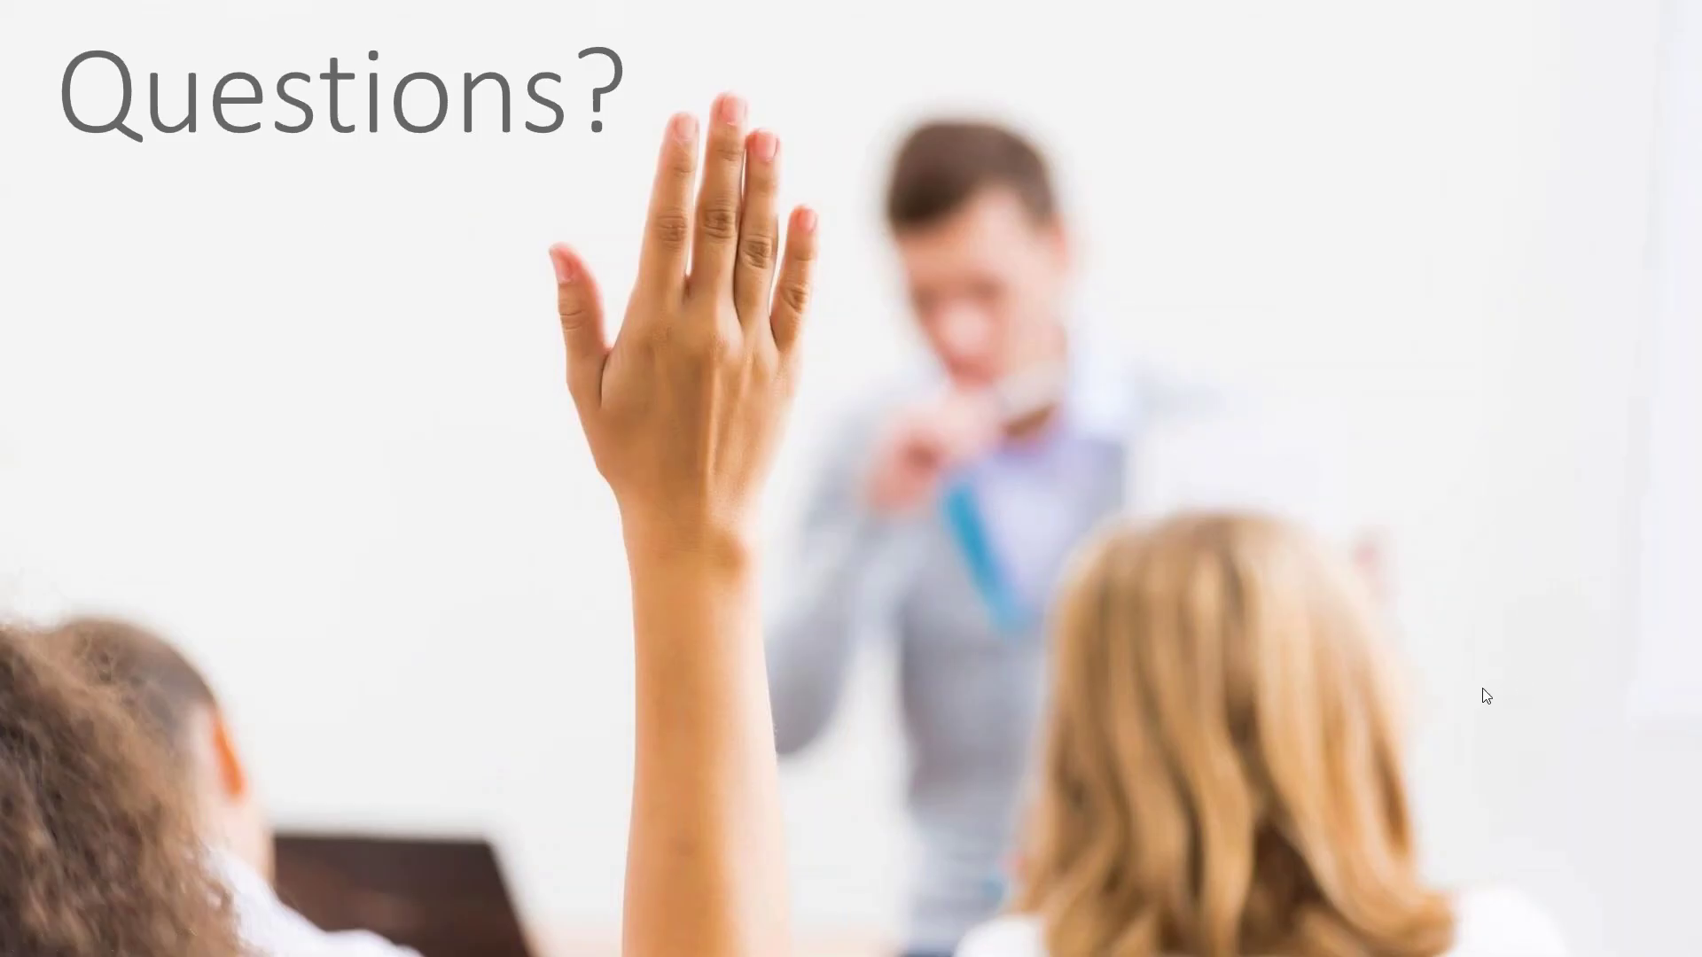
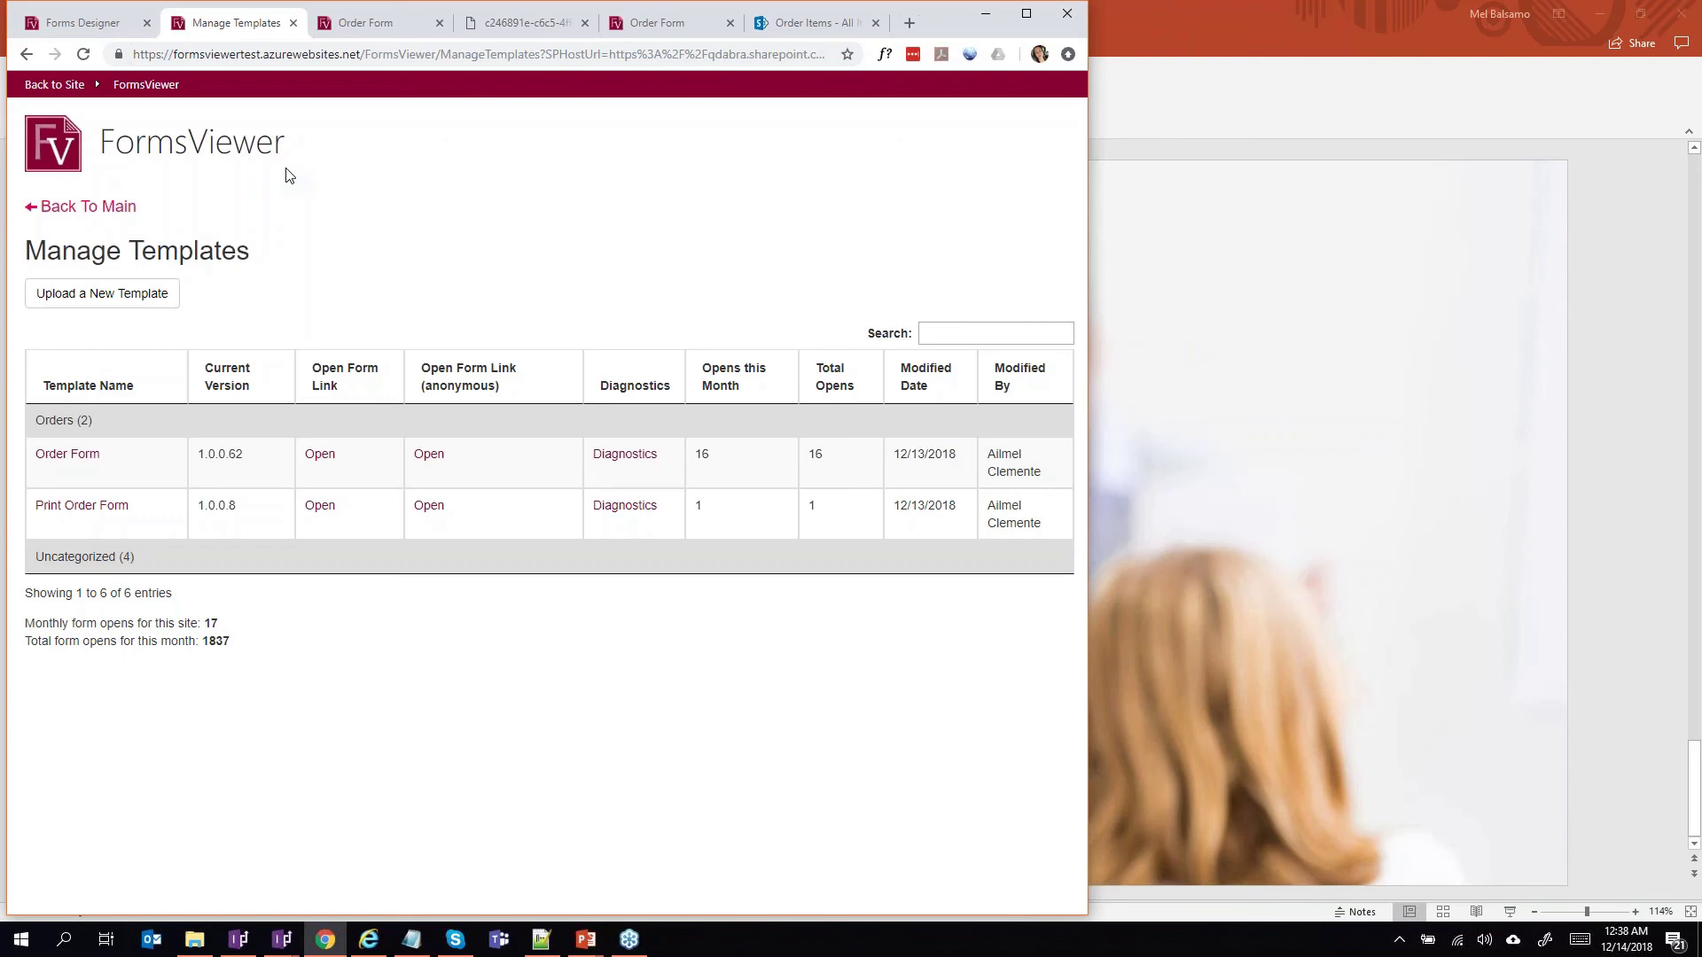
Copy the Order Form template's anonymous open-link address to the clipboard.
right_click(432, 462)
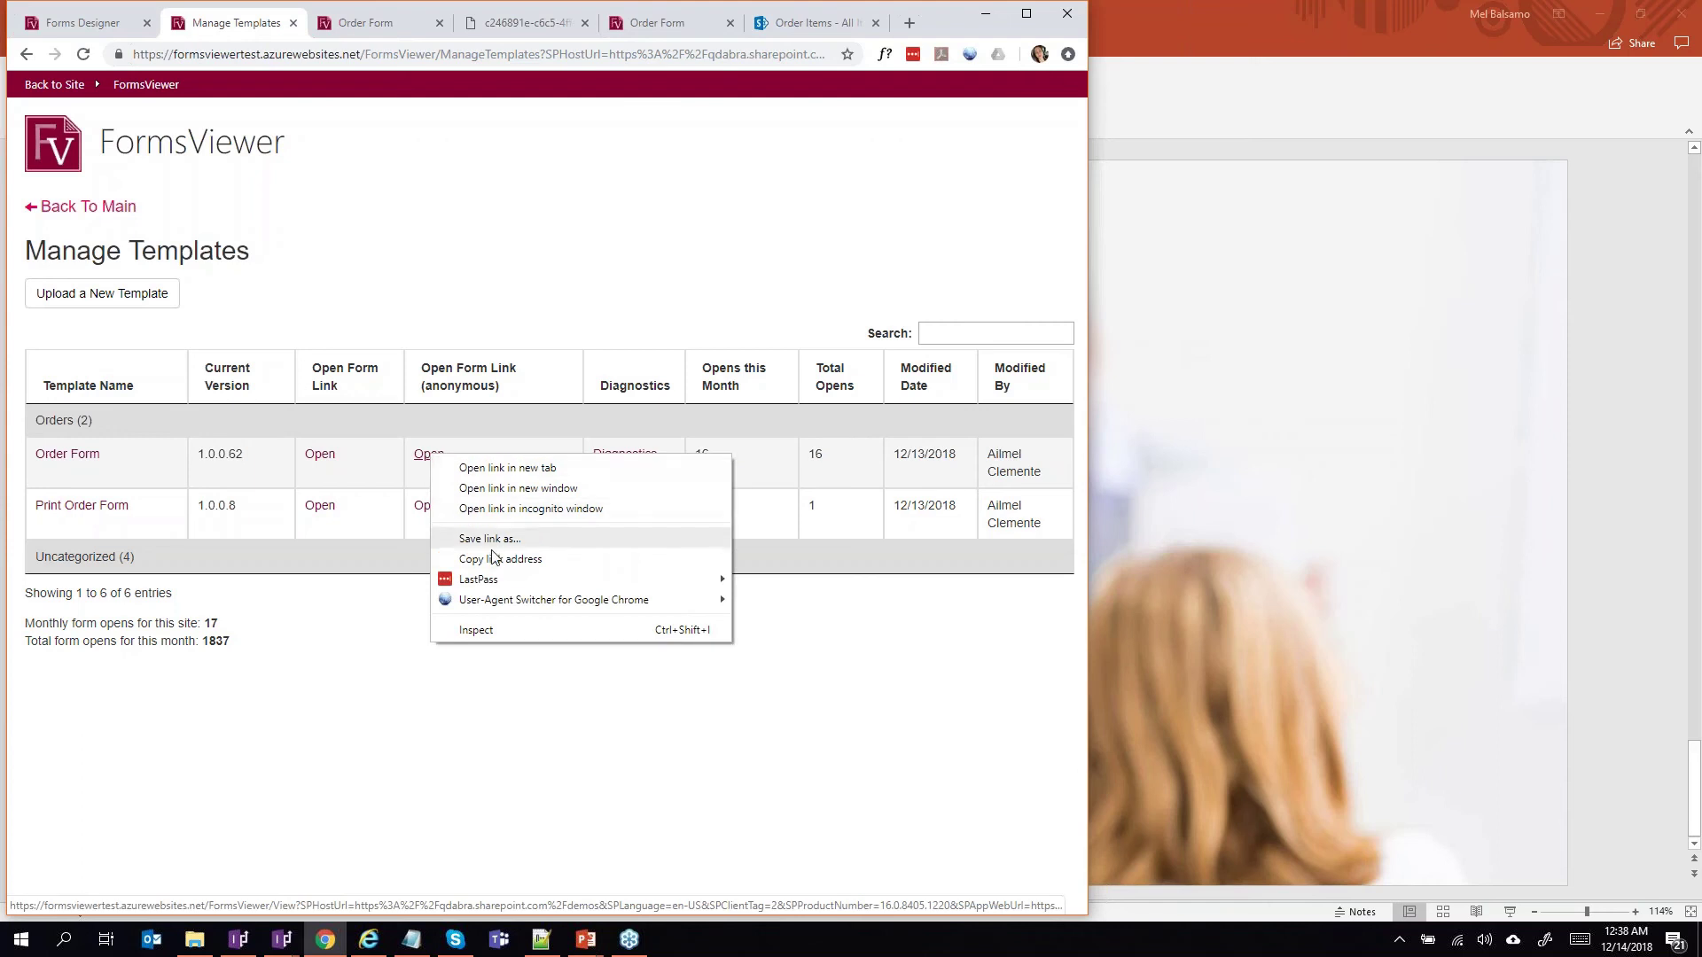
click(525, 559)
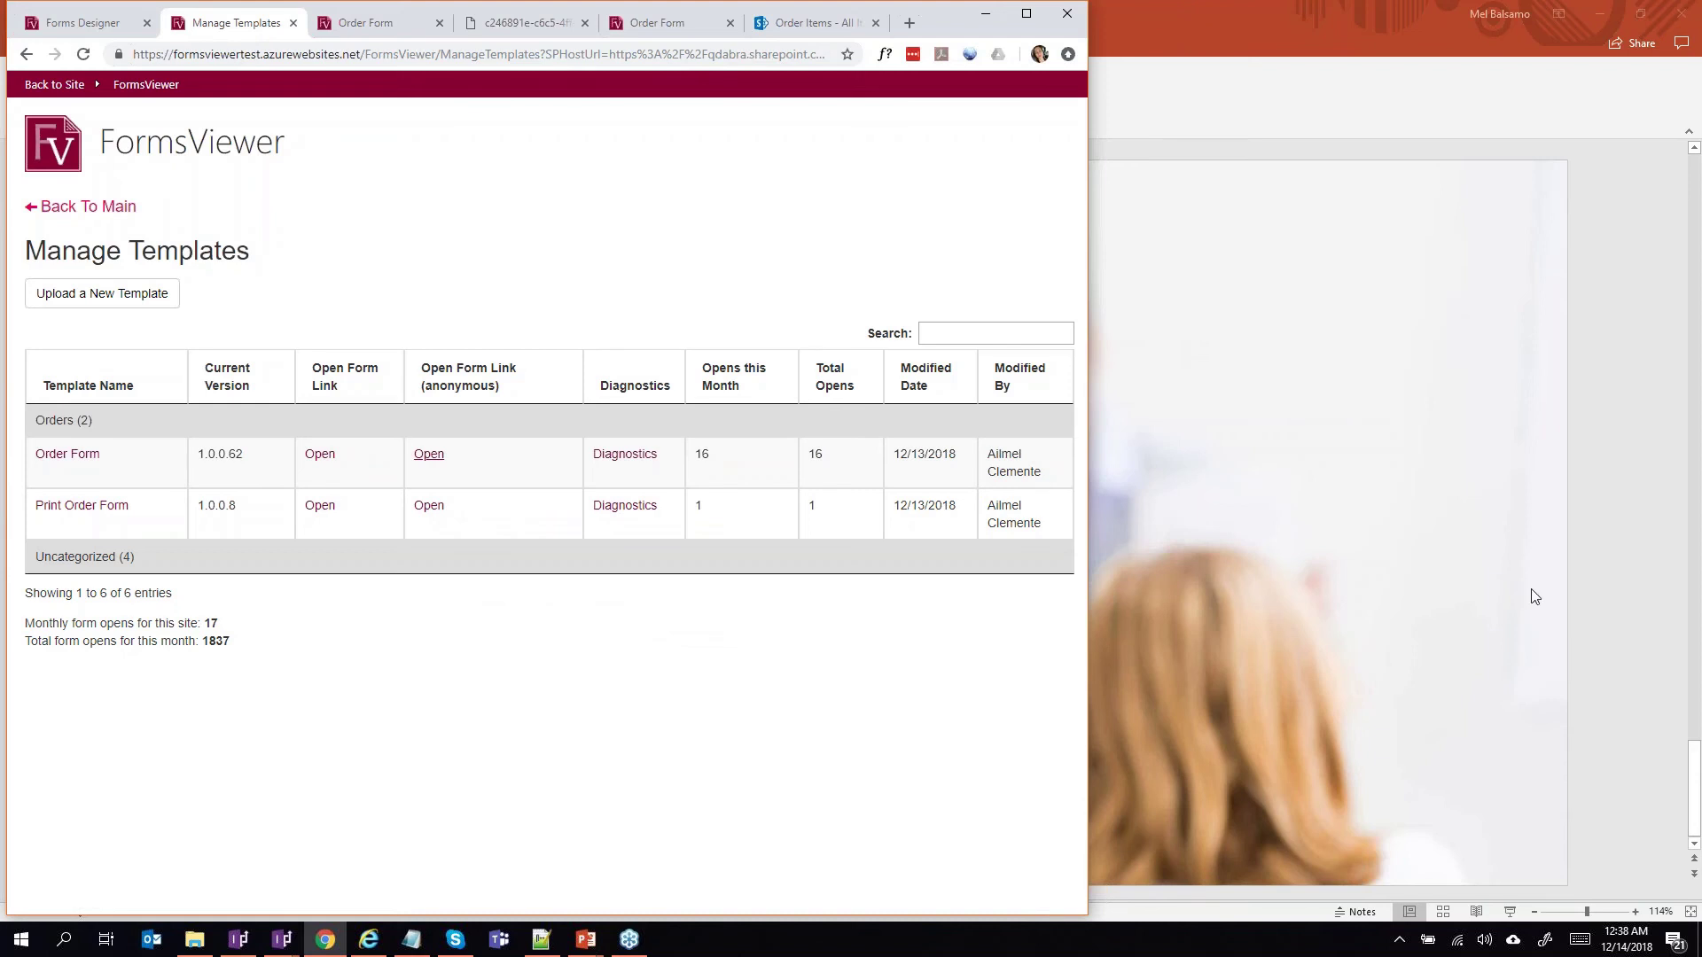
click(1465, 818)
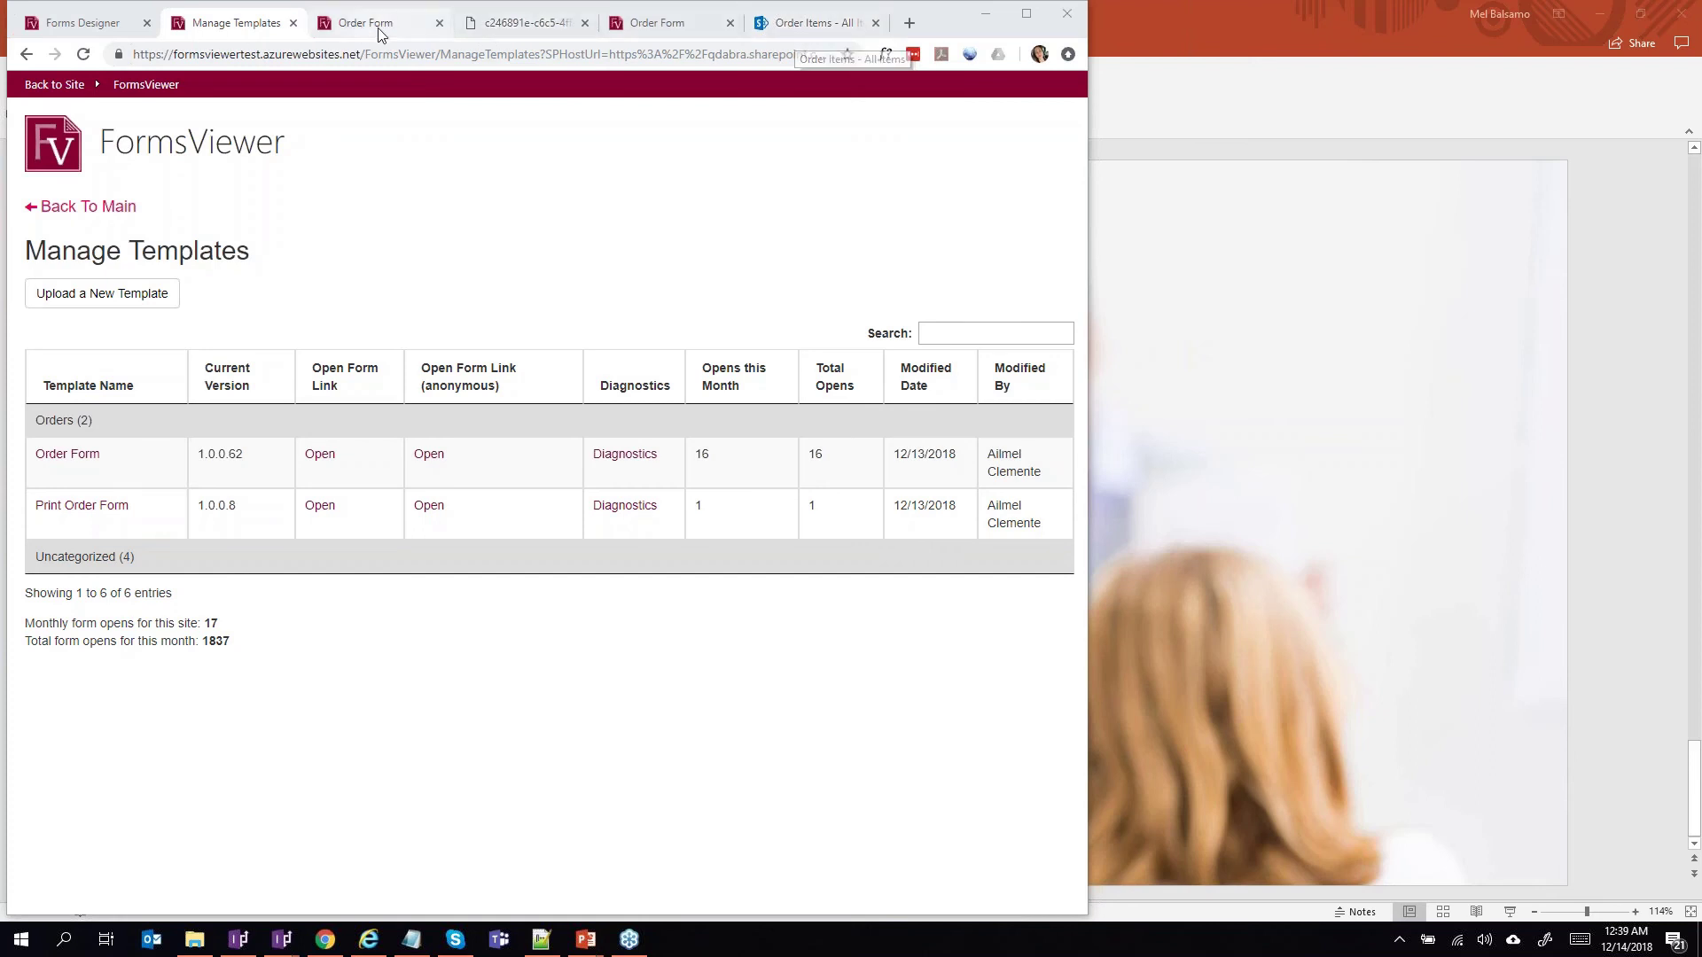
Open the SharePoint Orders list and reload it to show order 10 ($7,998.00).
click(768, 31)
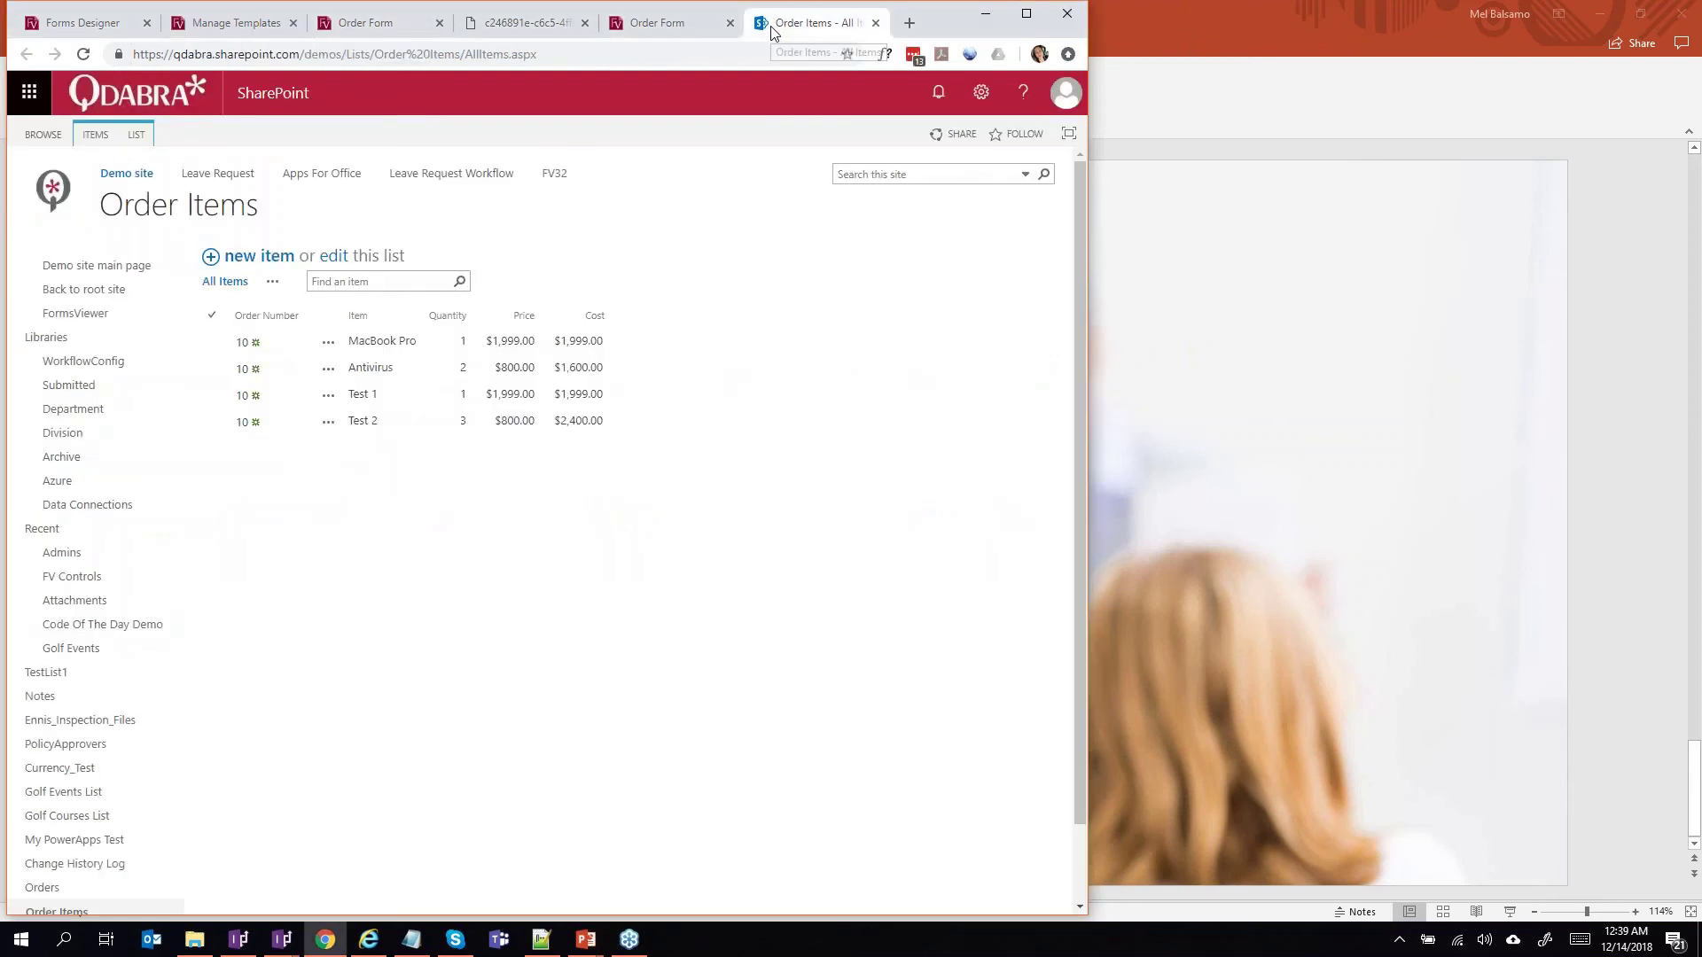
scroll(213, 562, down, 1)
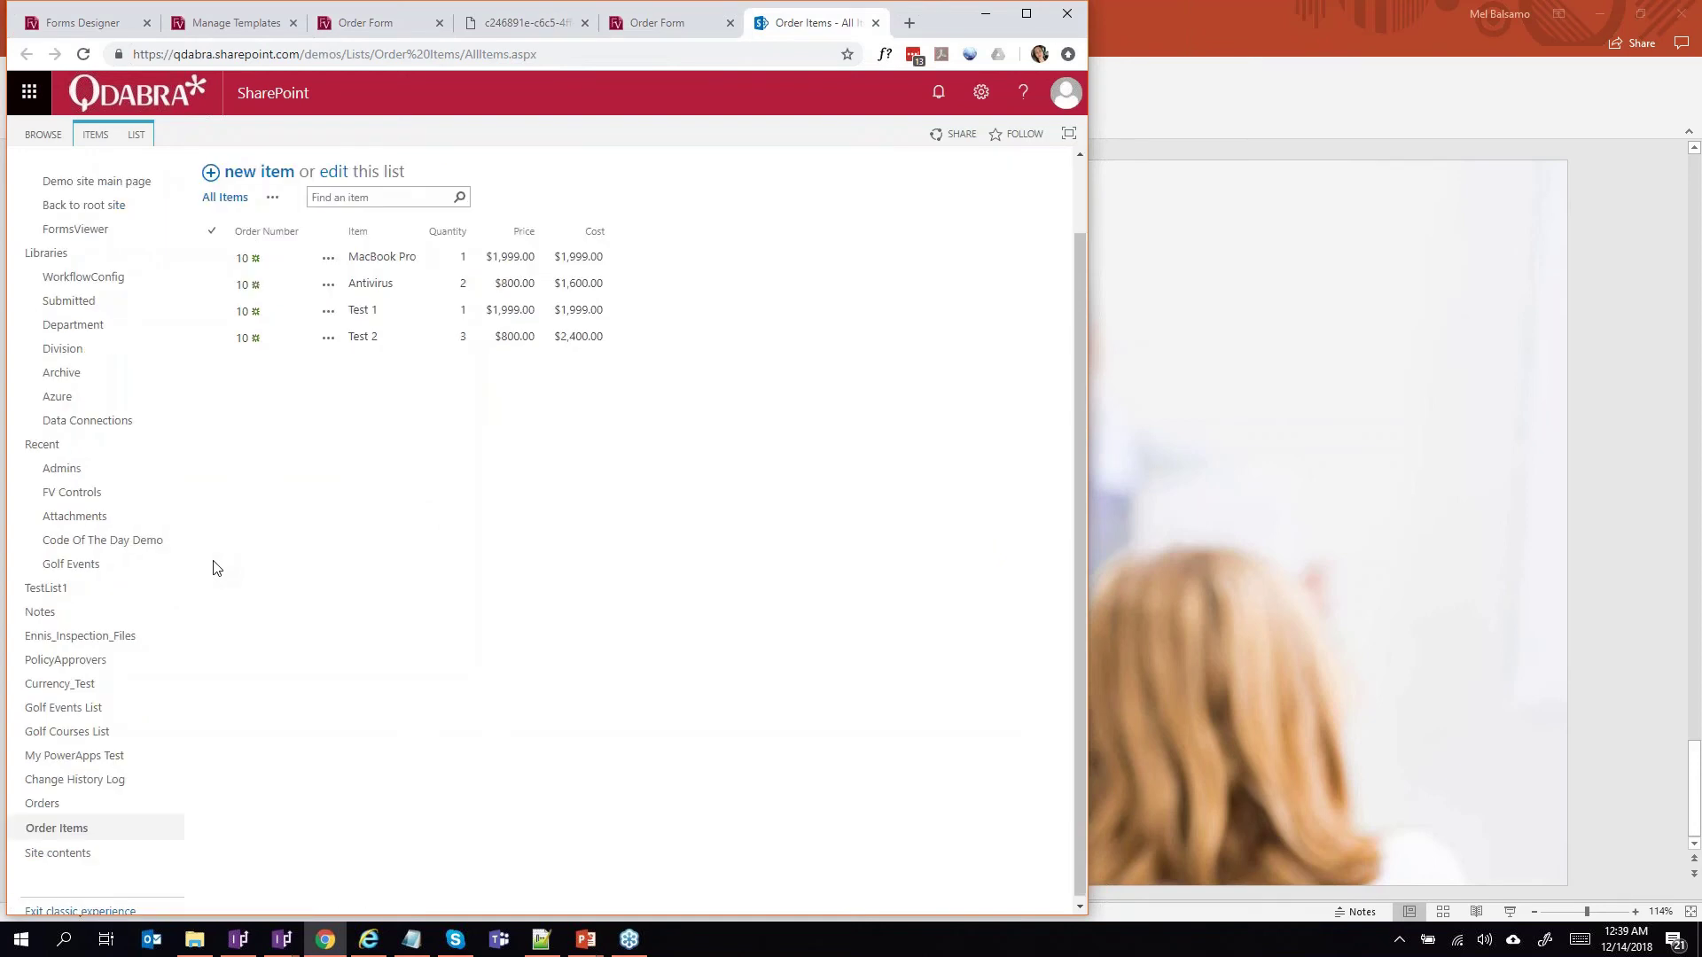
click(42, 799)
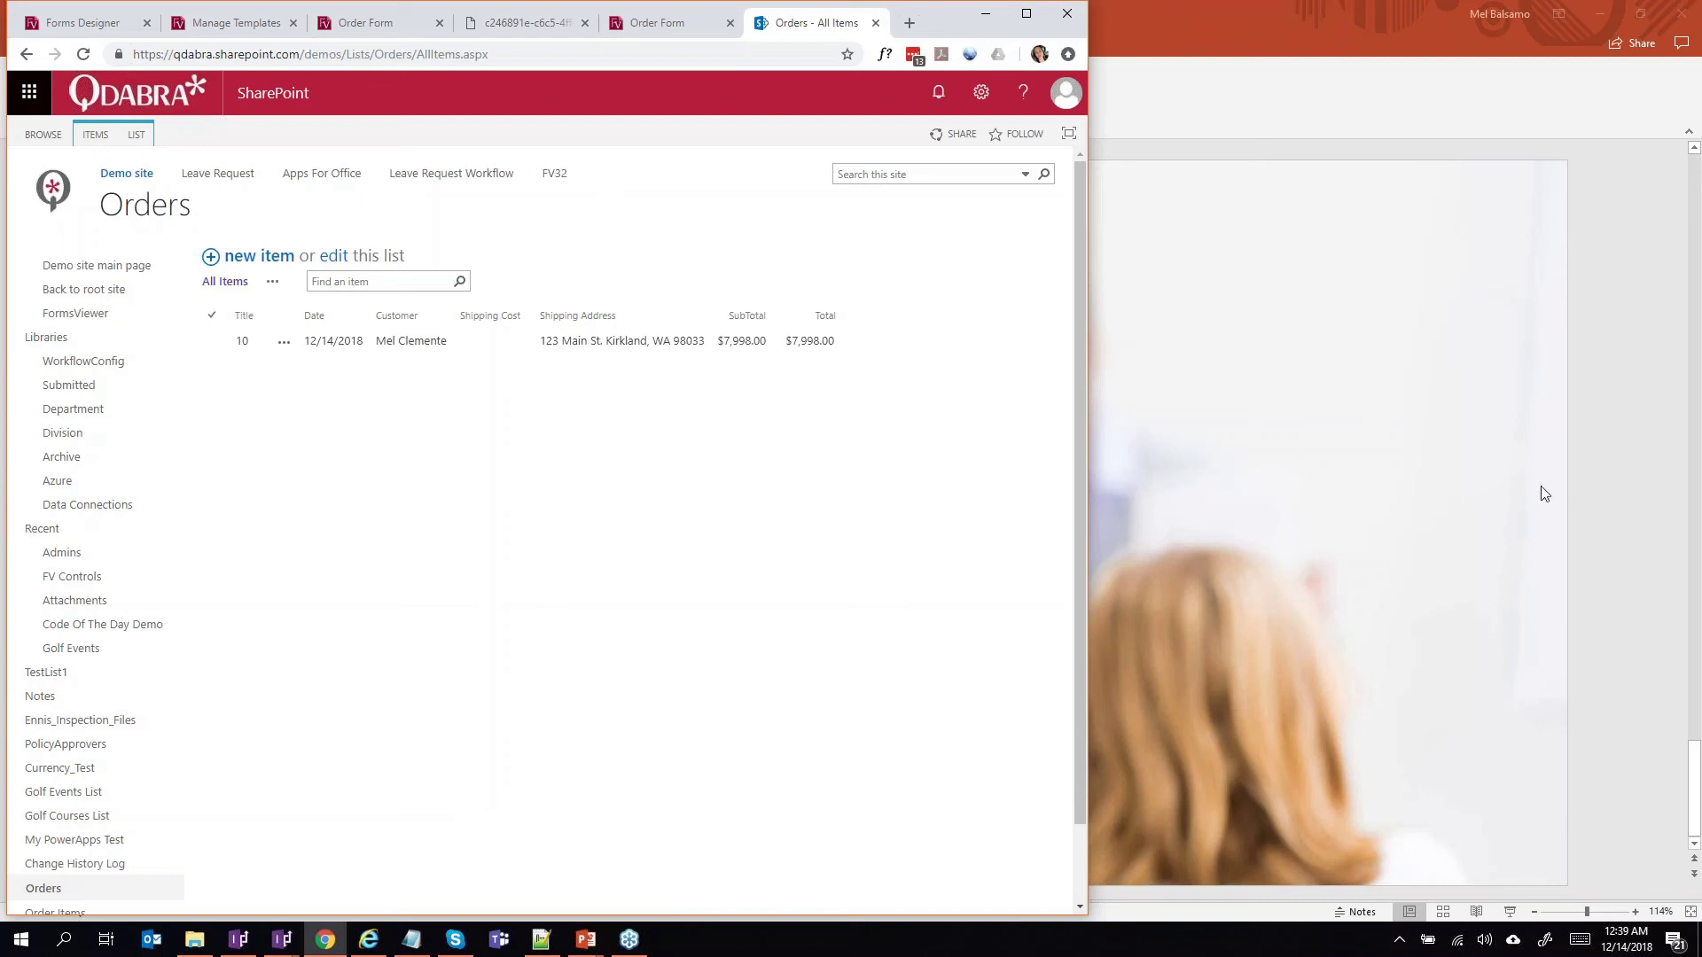
key(F5)
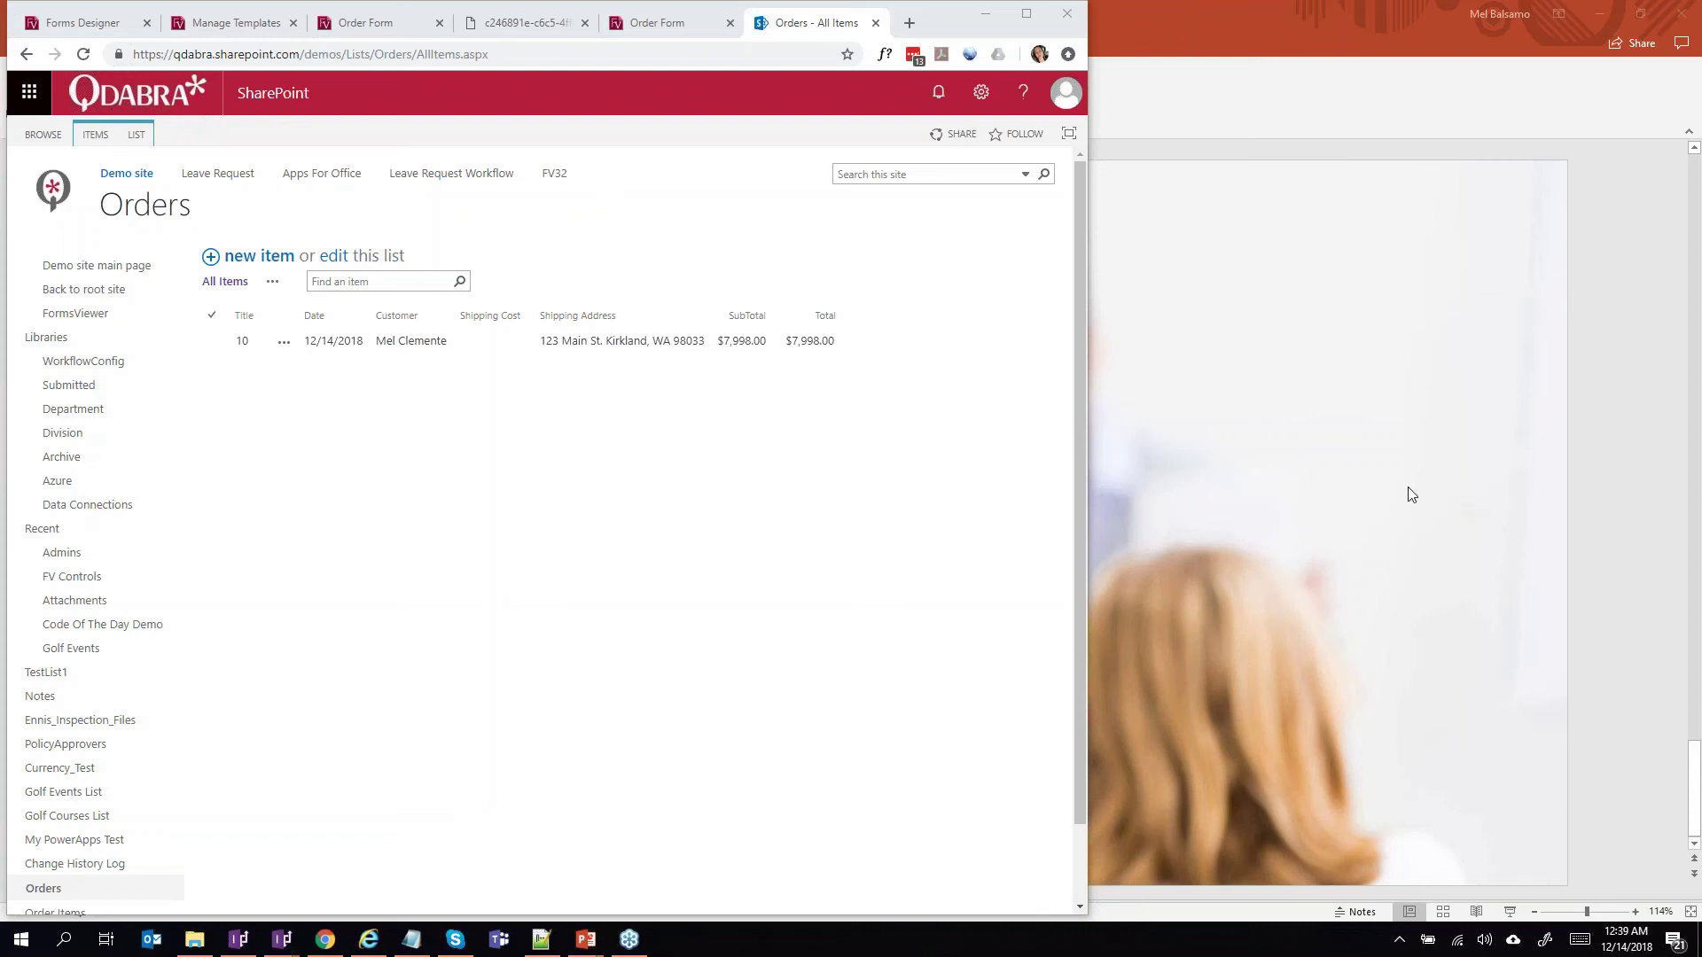
Refresh the Orders list to reveal new order 11 totalling $1,014.00, then bring up the Order Items link options.
click(444, 592)
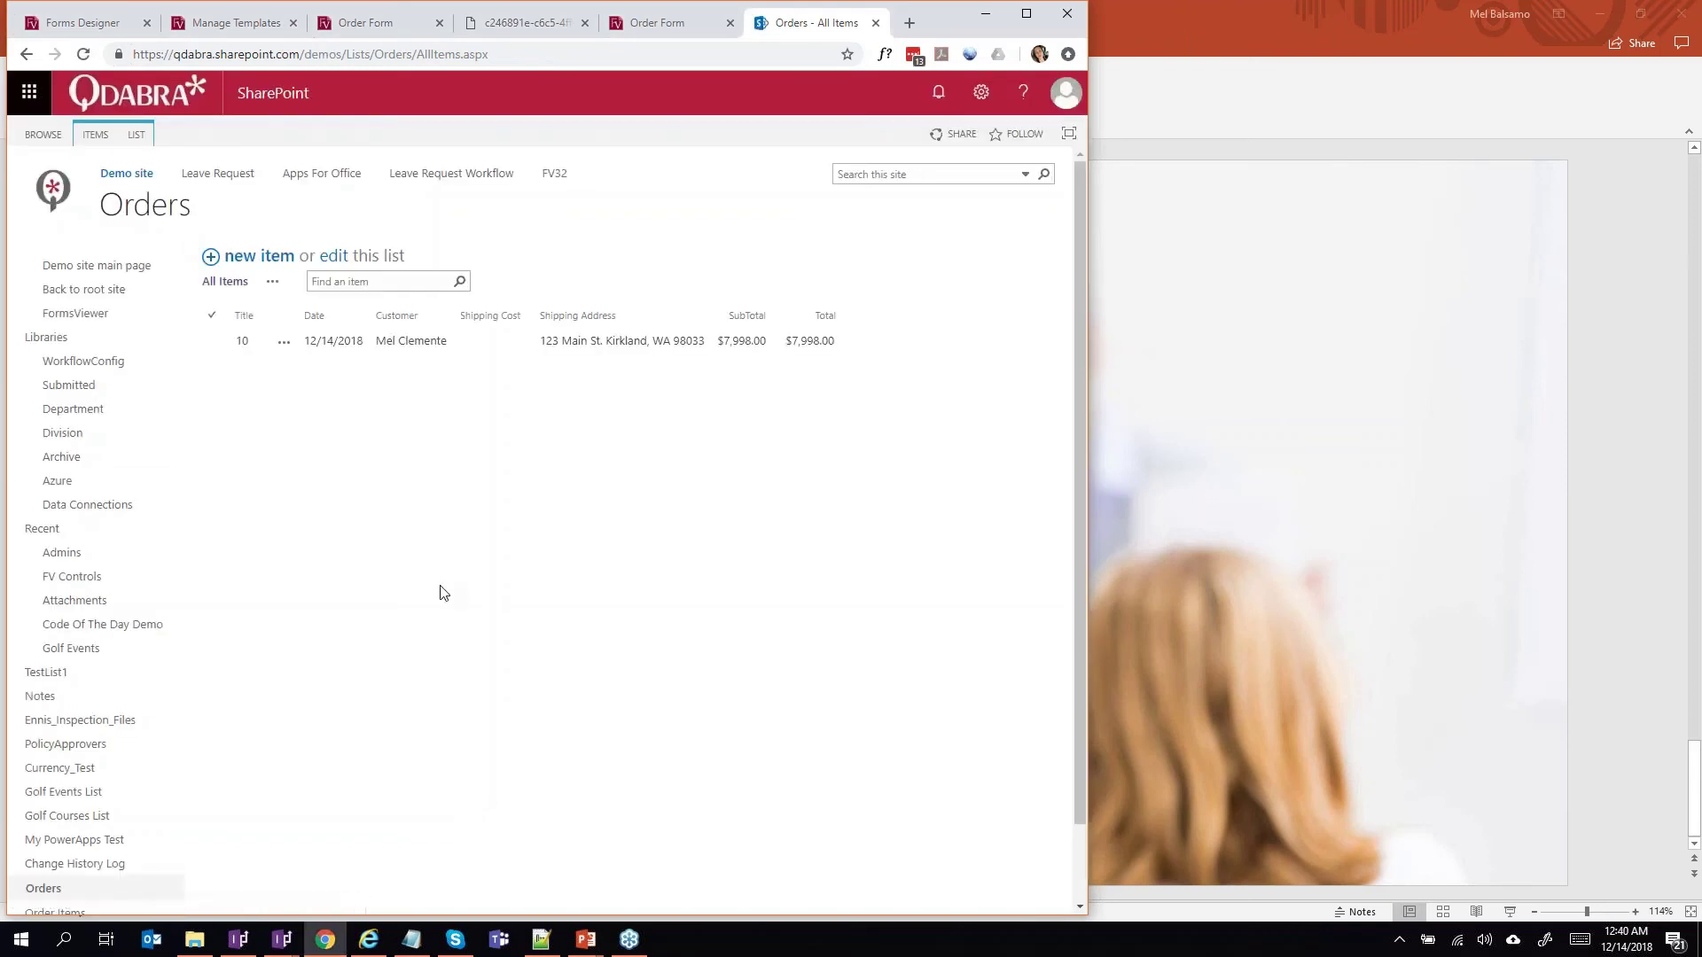
key(F5)
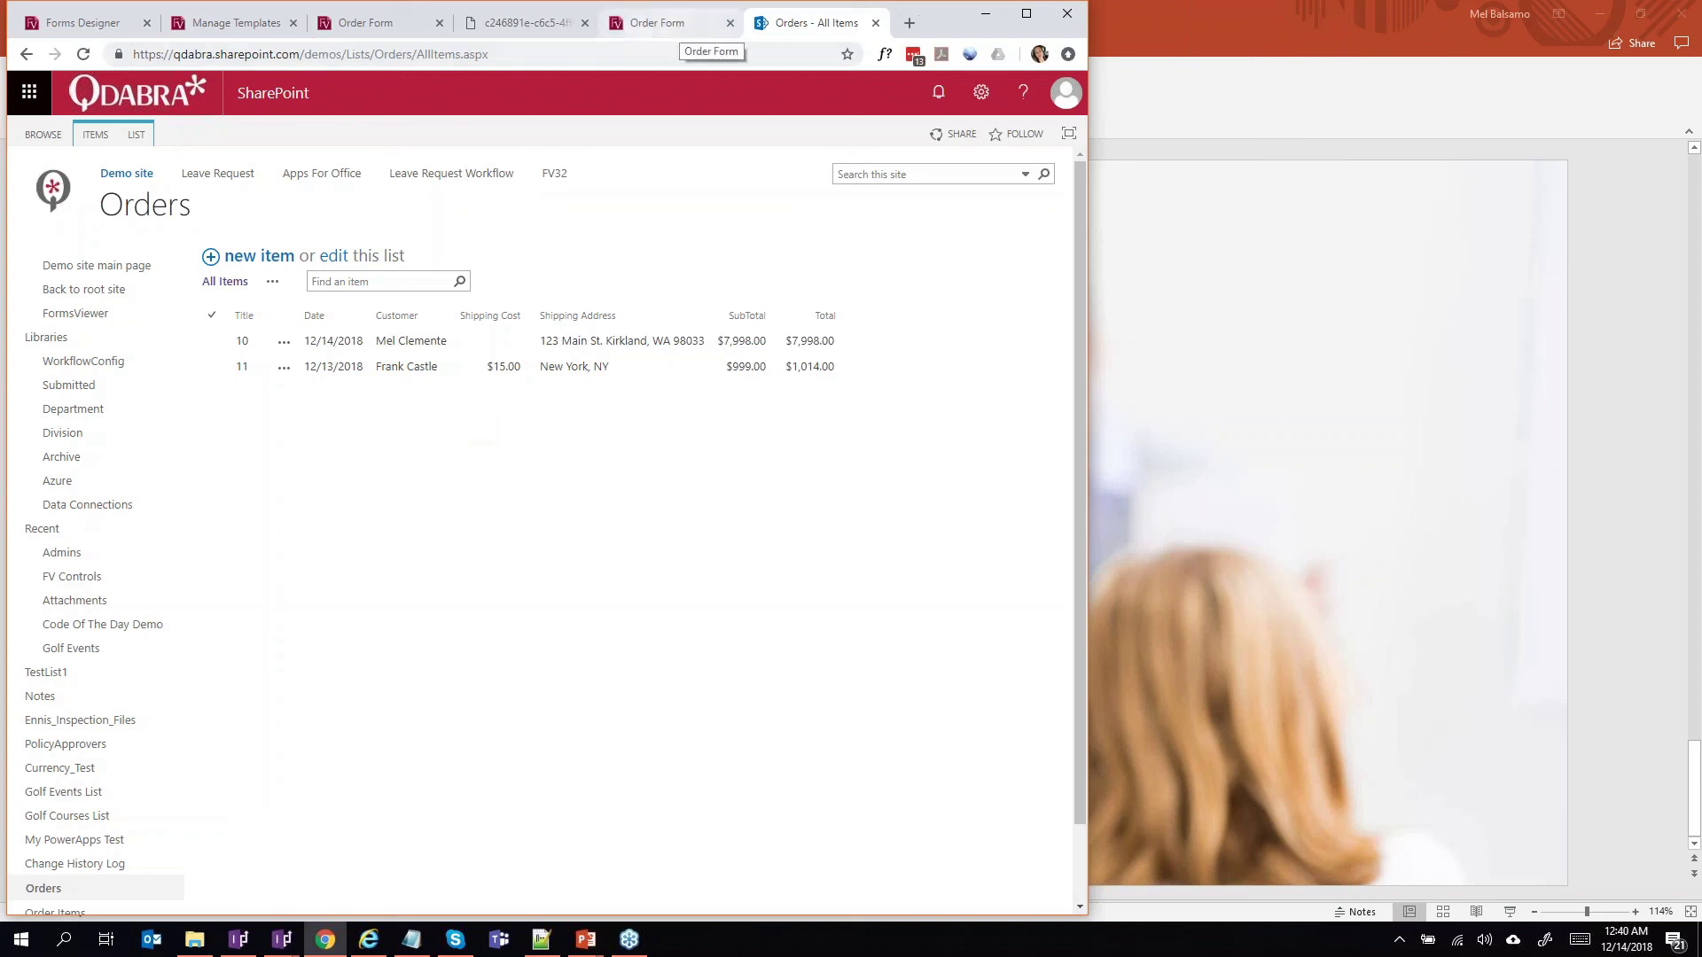
scroll(364, 658, down, 1)
scroll(365, 659, down, 2)
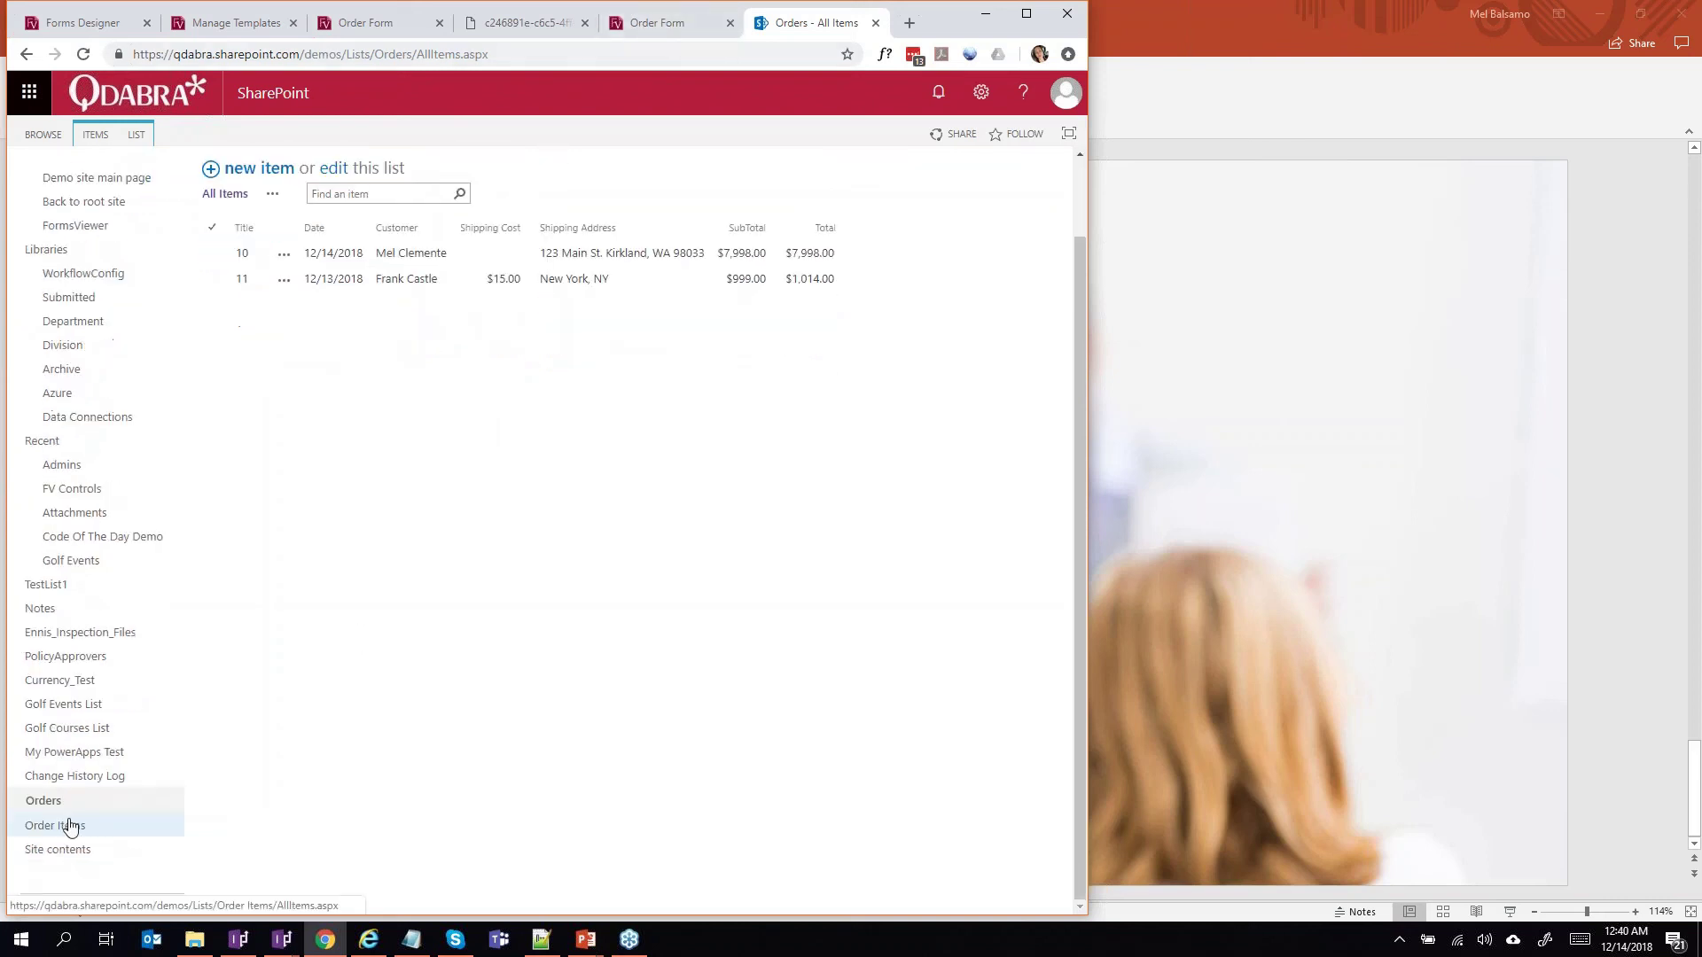
right_click(68, 824)
Open Order Items in a new tab and select order 11's Leather Jacket line ($999.00).
click(133, 646)
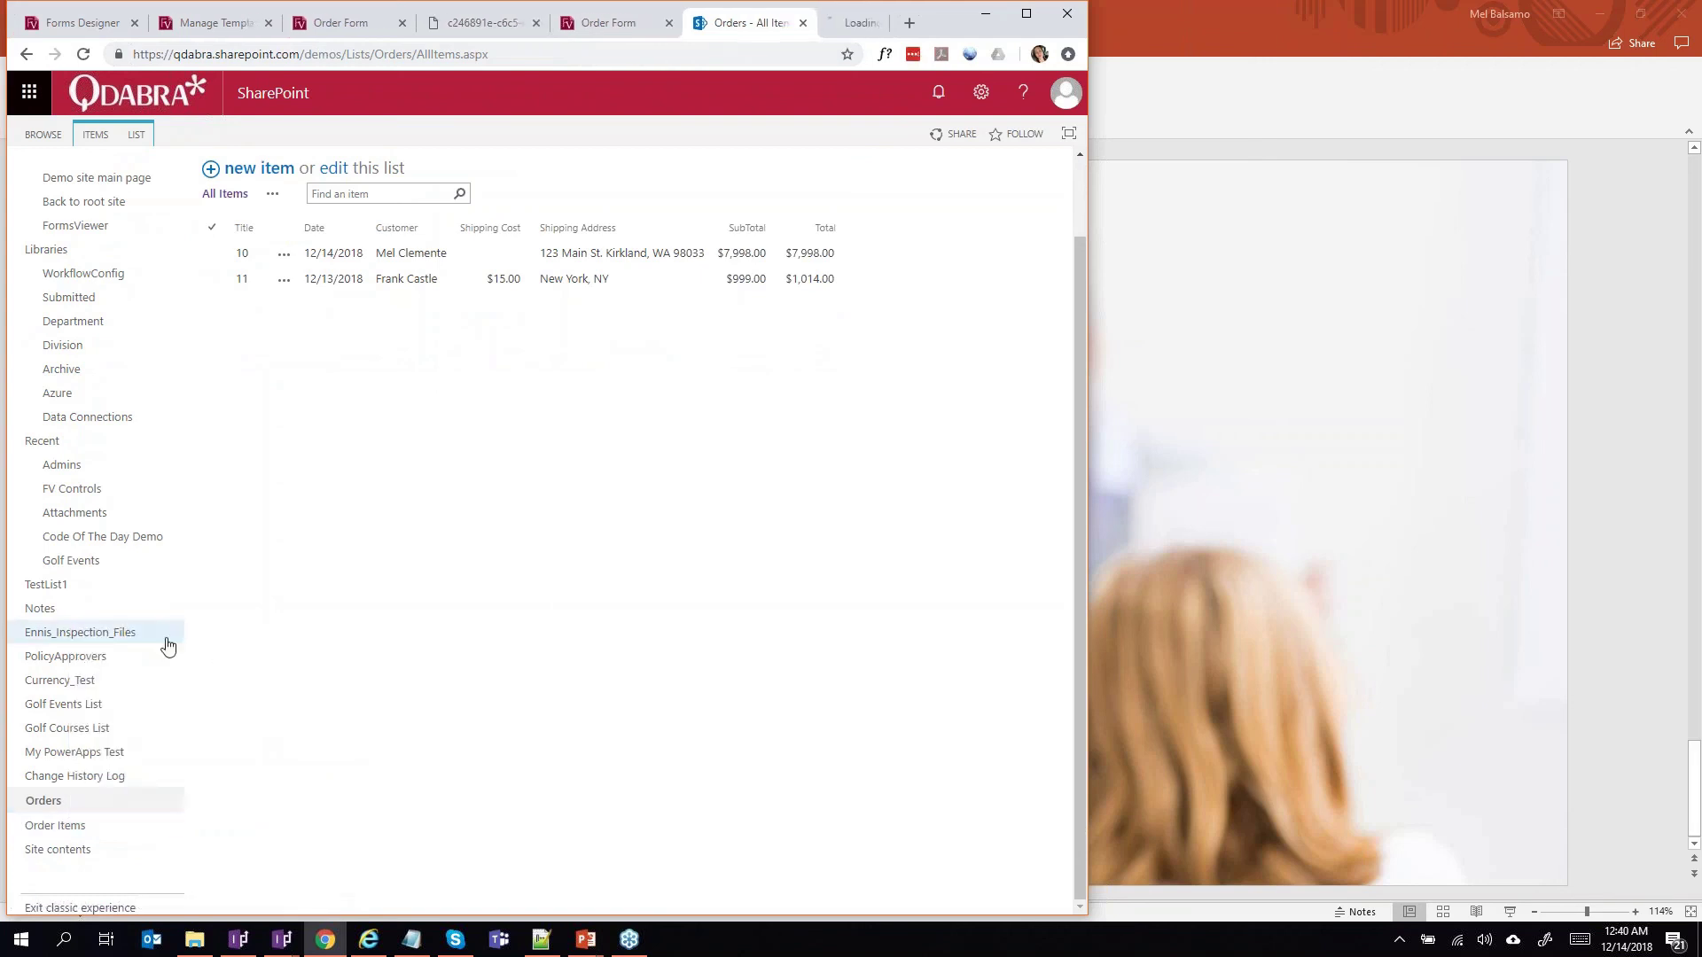
click(802, 24)
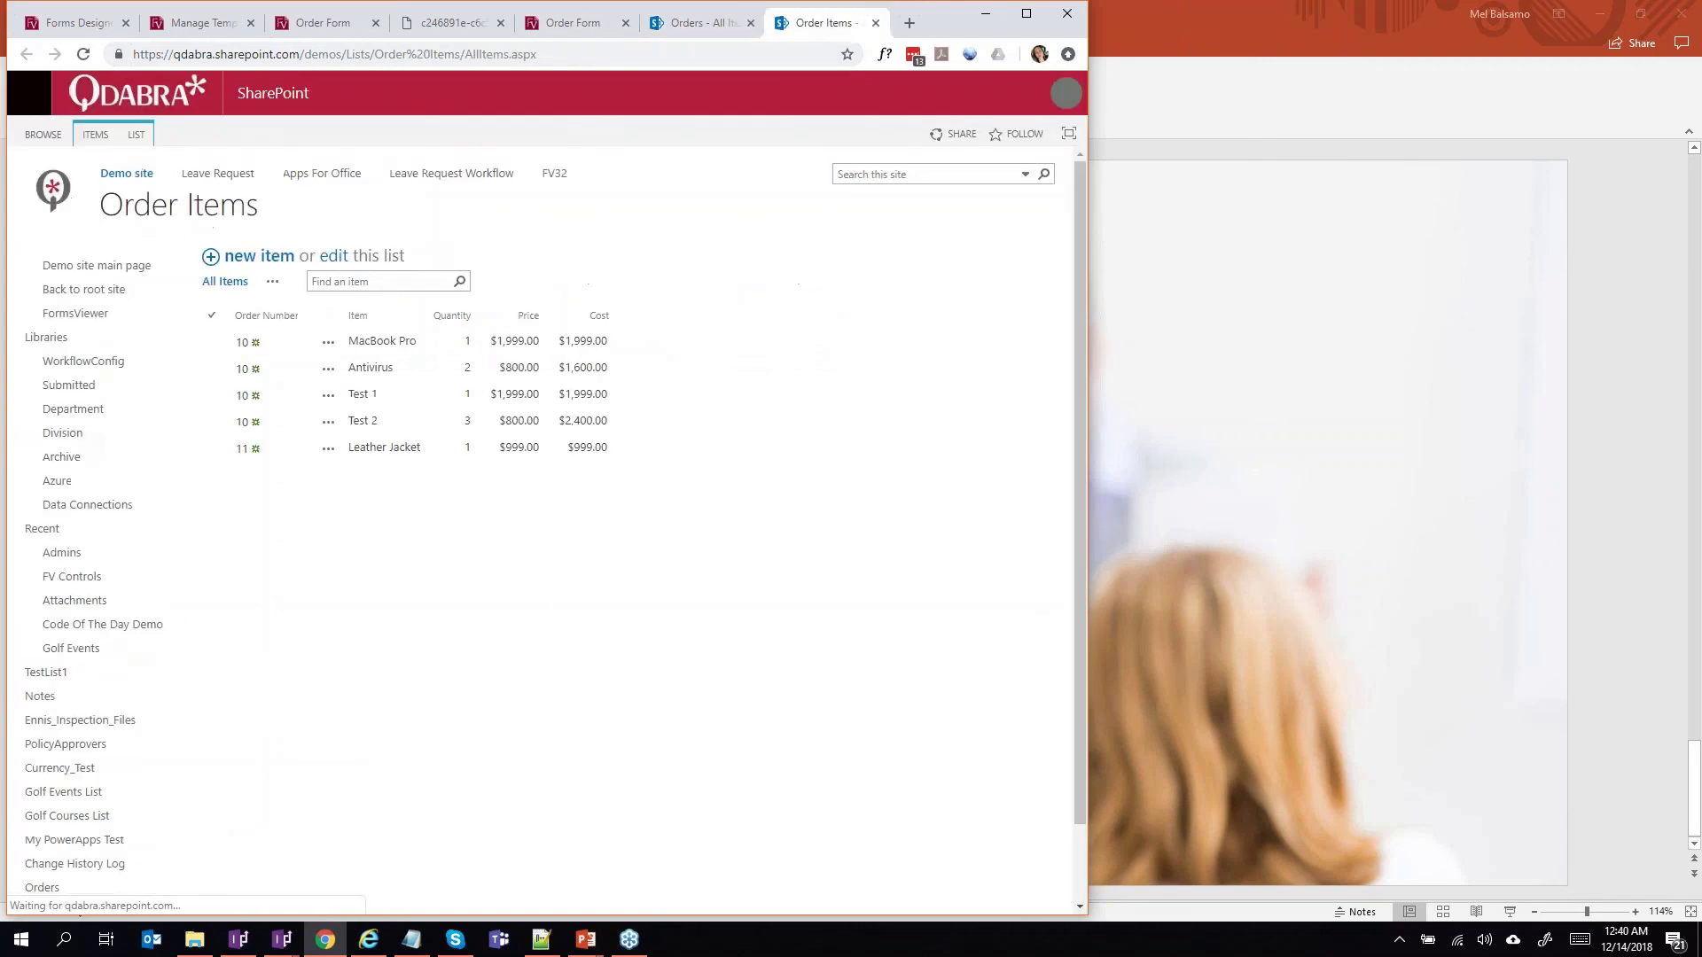
click(440, 451)
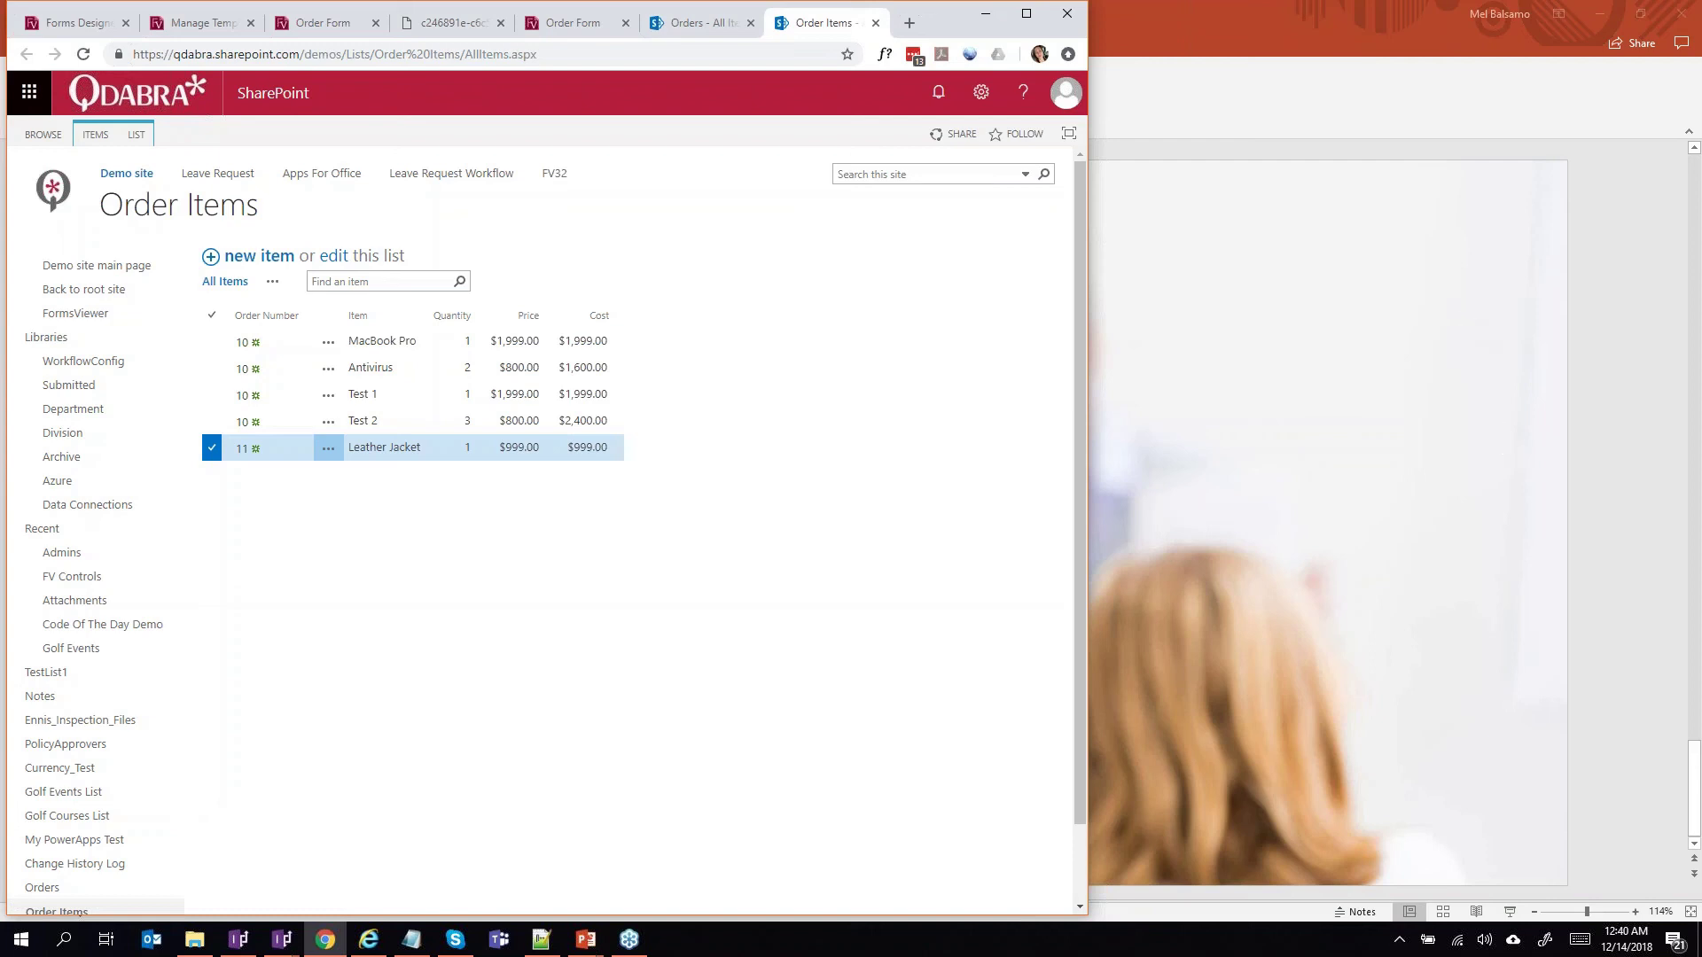
Return to the FormsViewer Manage Templates page.
click(1560, 693)
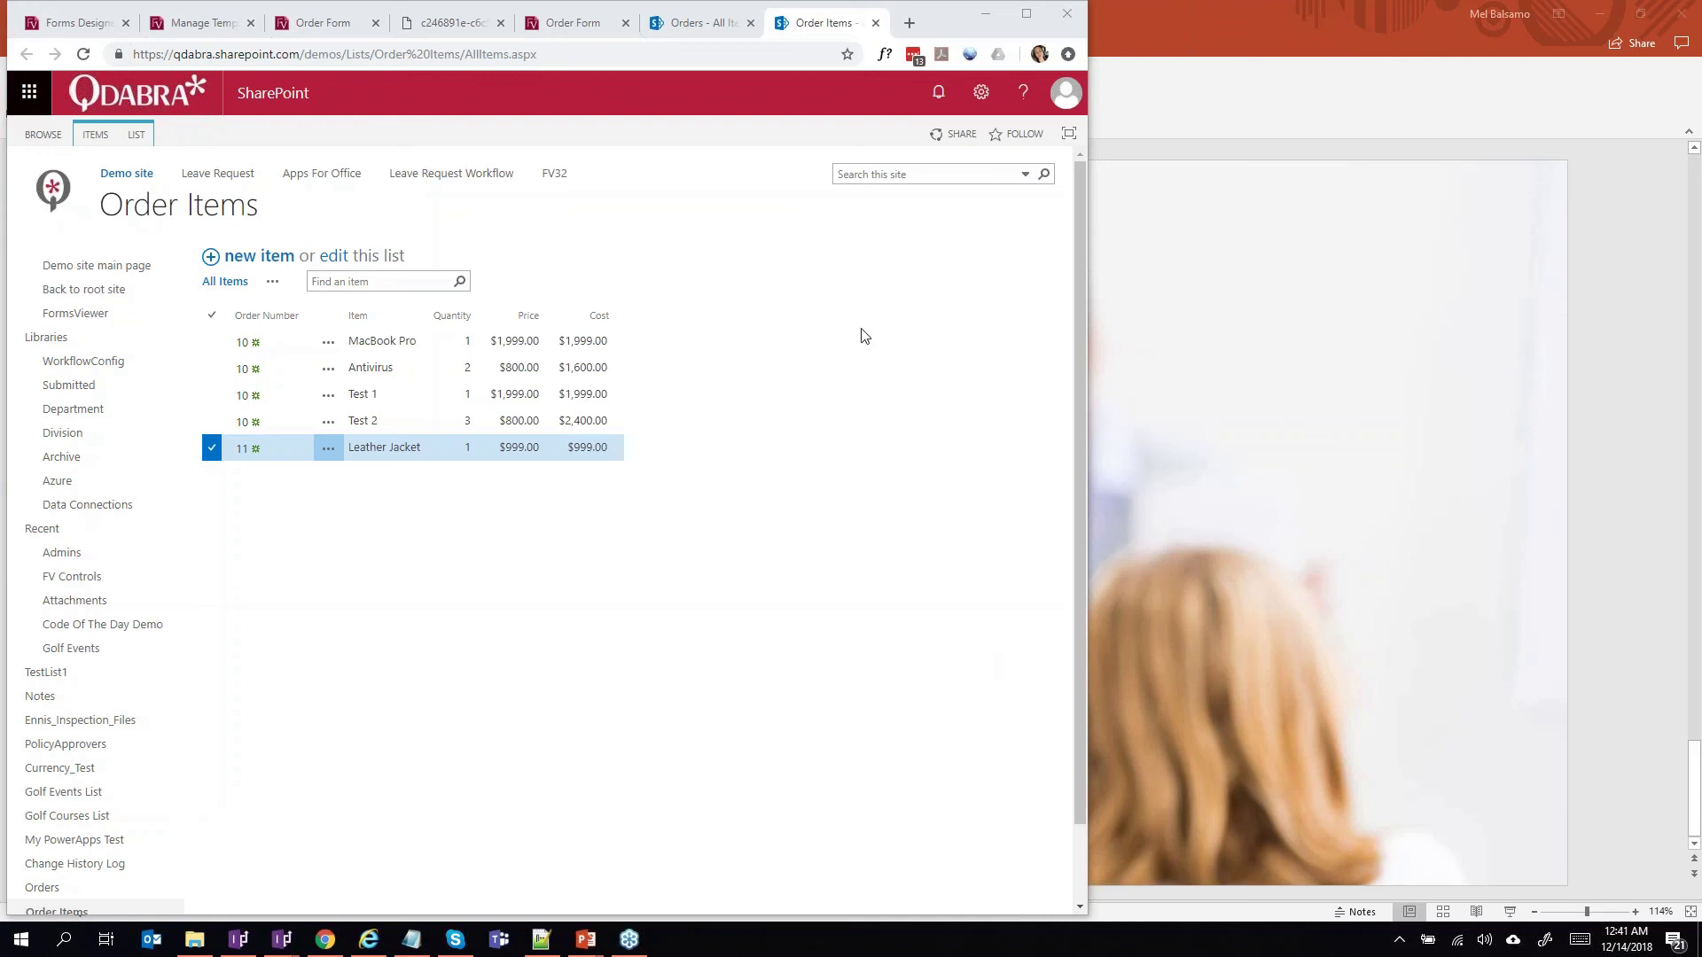
click(88, 27)
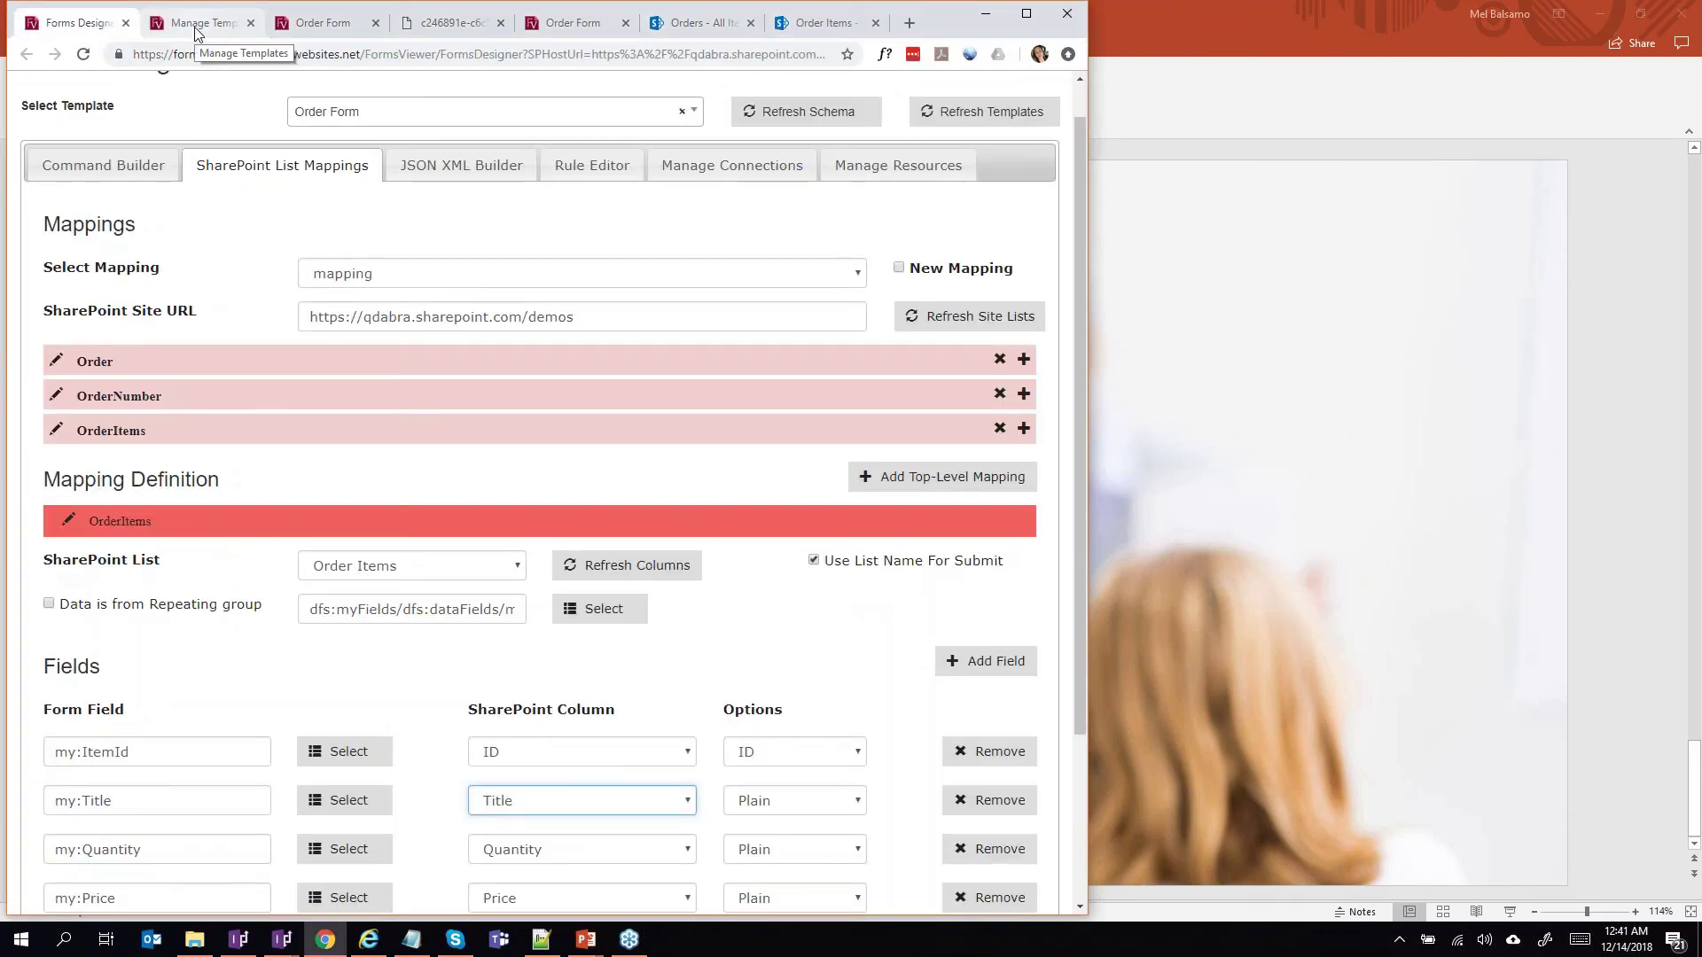
click(197, 27)
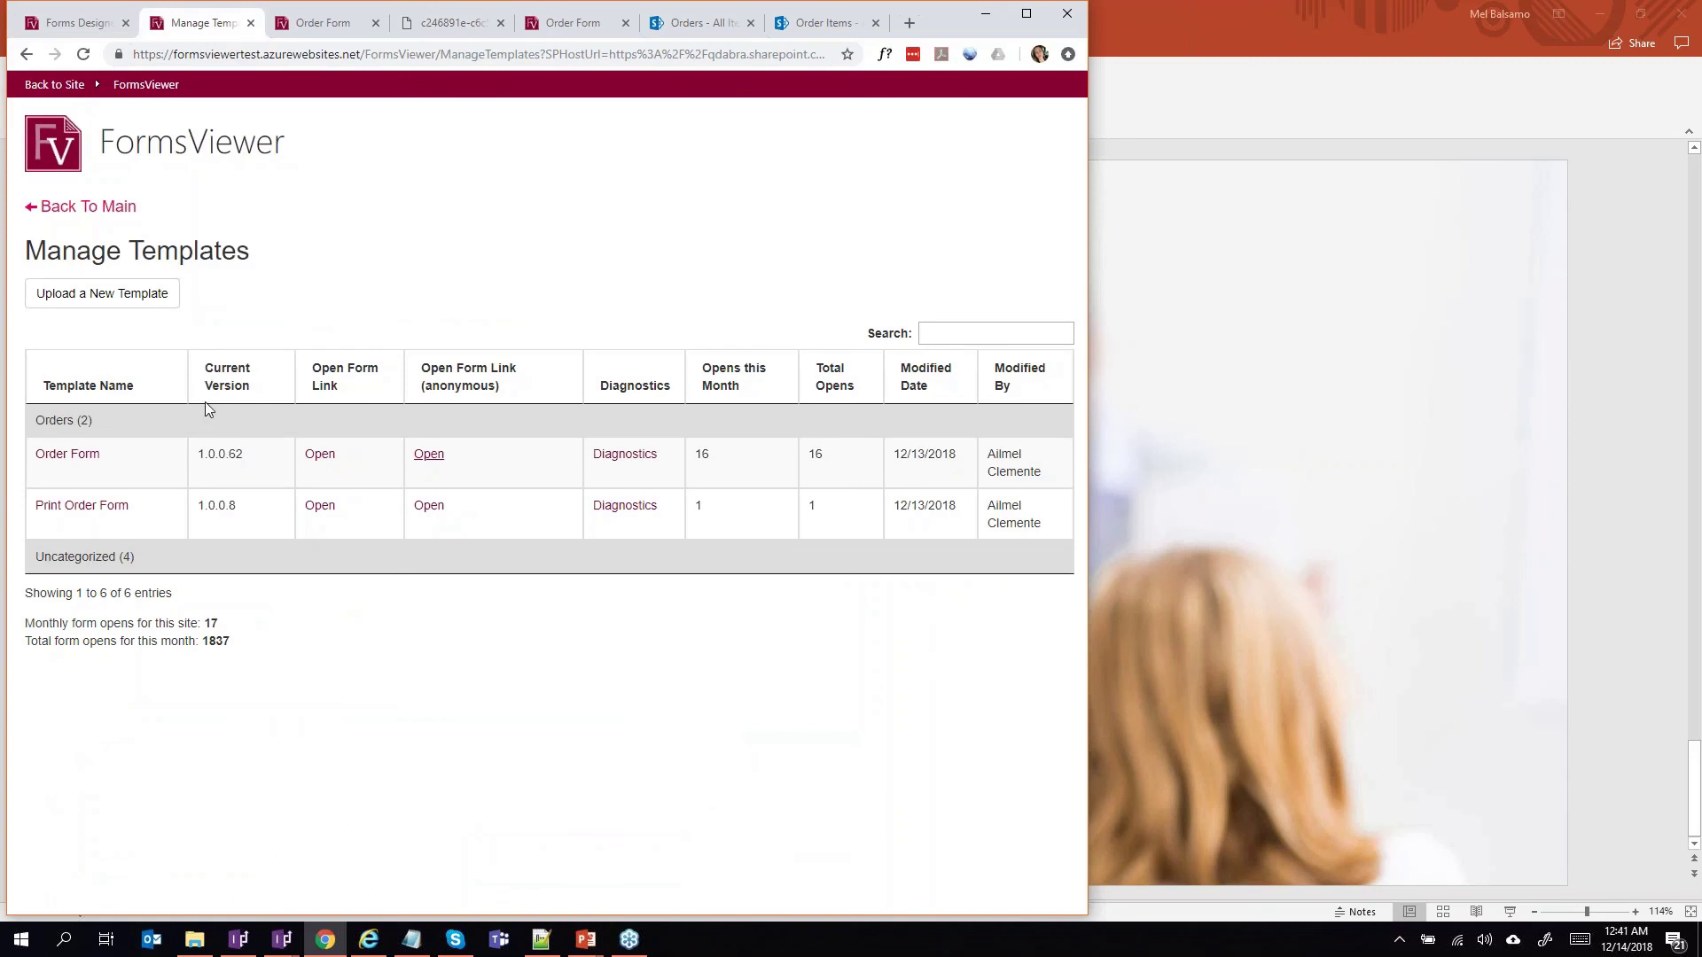